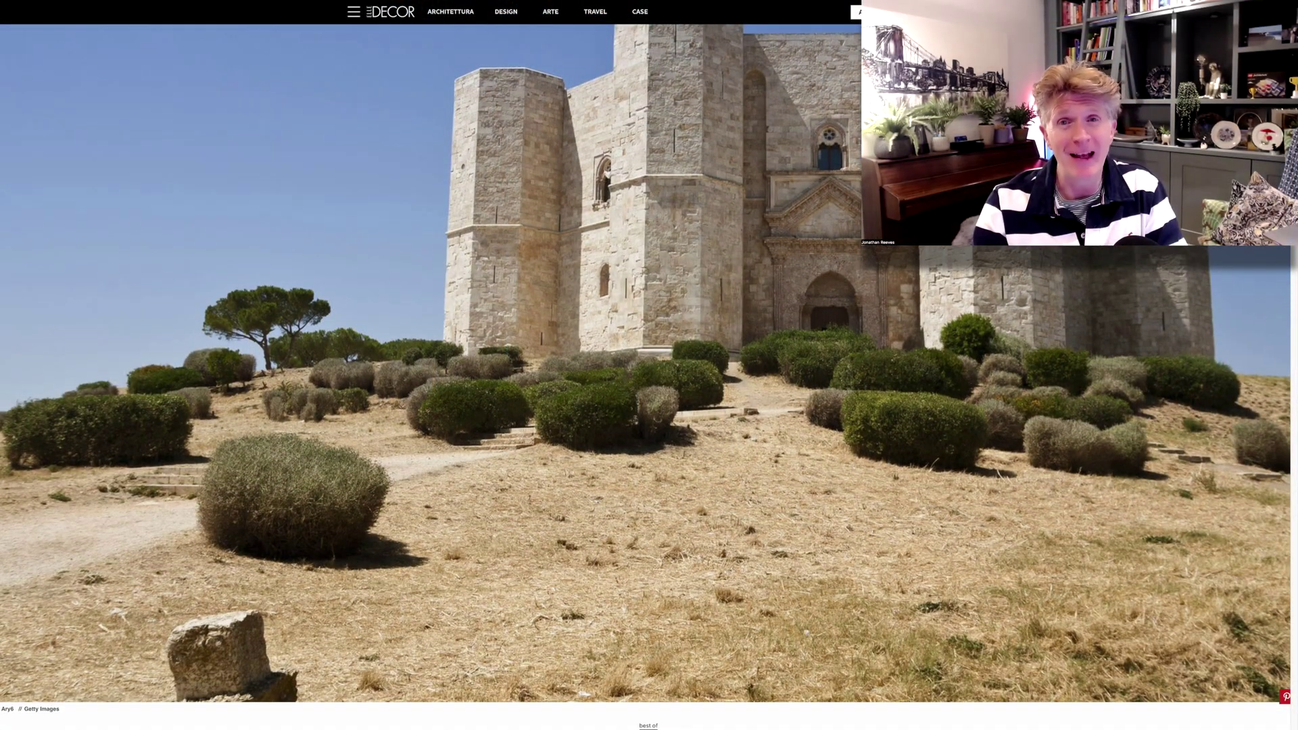
# Read through the Castel del Monte article, examining the exterior, aerial, courtyard and interior photos
pyautogui.scroll(-2, 649, 365)
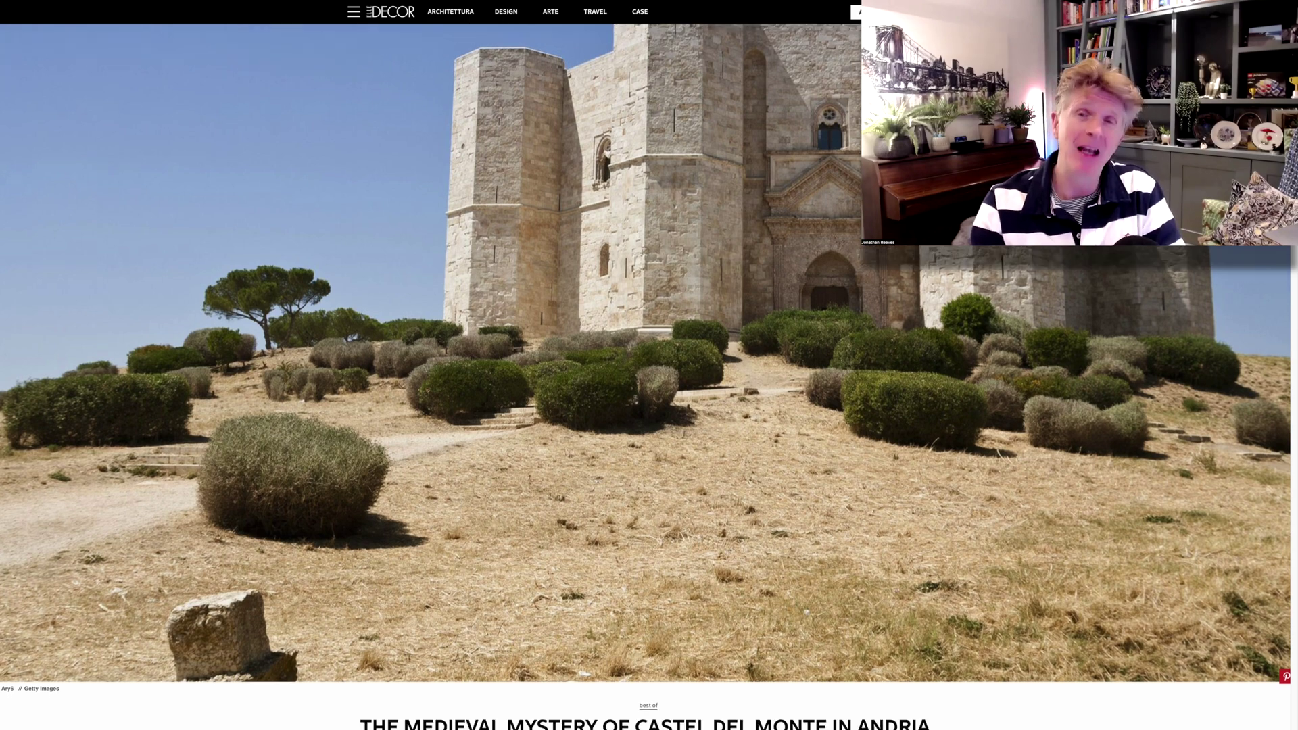
pyautogui.scroll(-1, 649, 365)
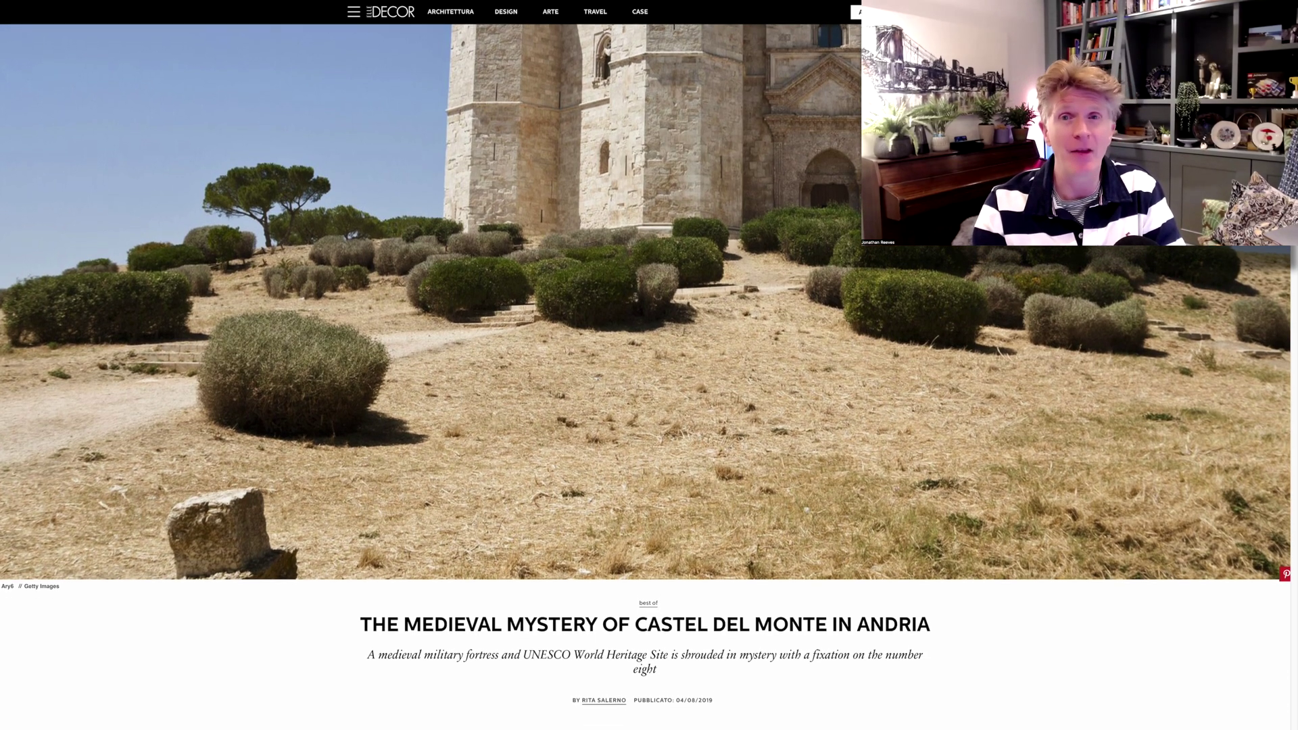
pyautogui.scroll(-1, 649, 365)
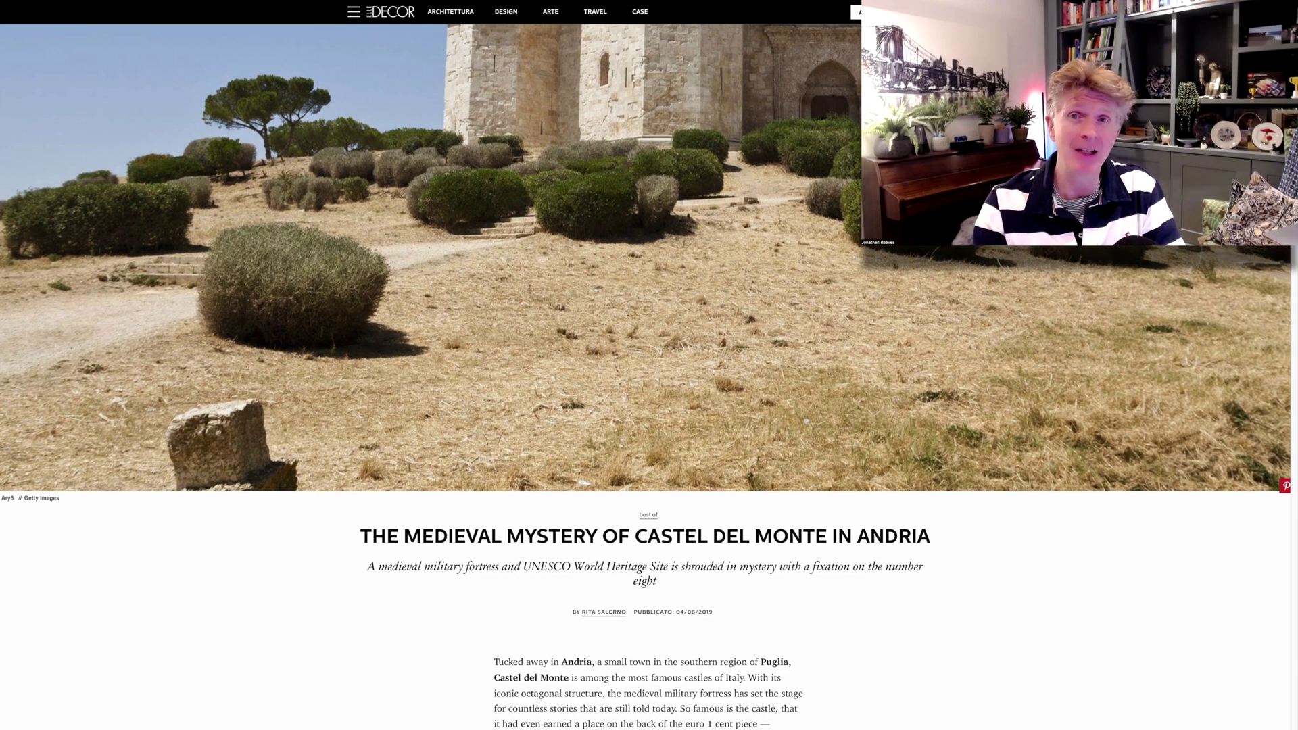
pyautogui.scroll(-2, 649, 365)
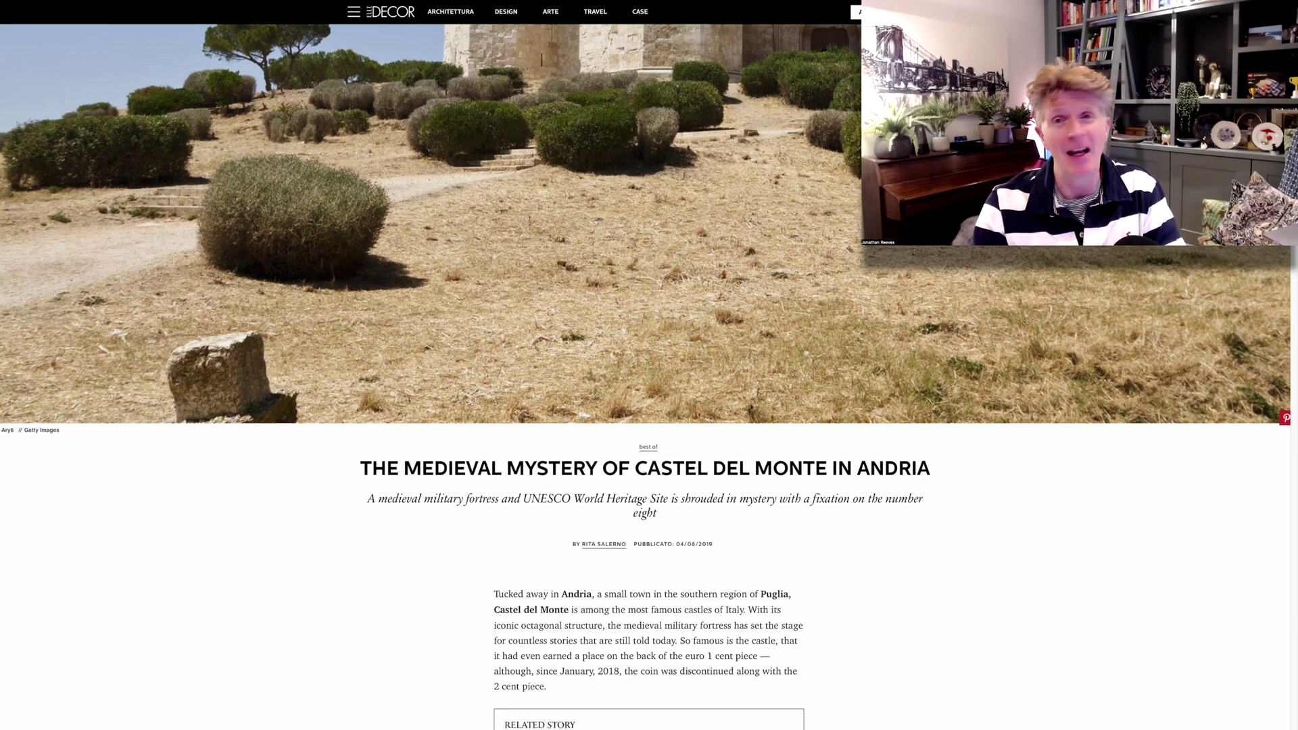
pyautogui.scroll(-5, 649, 365)
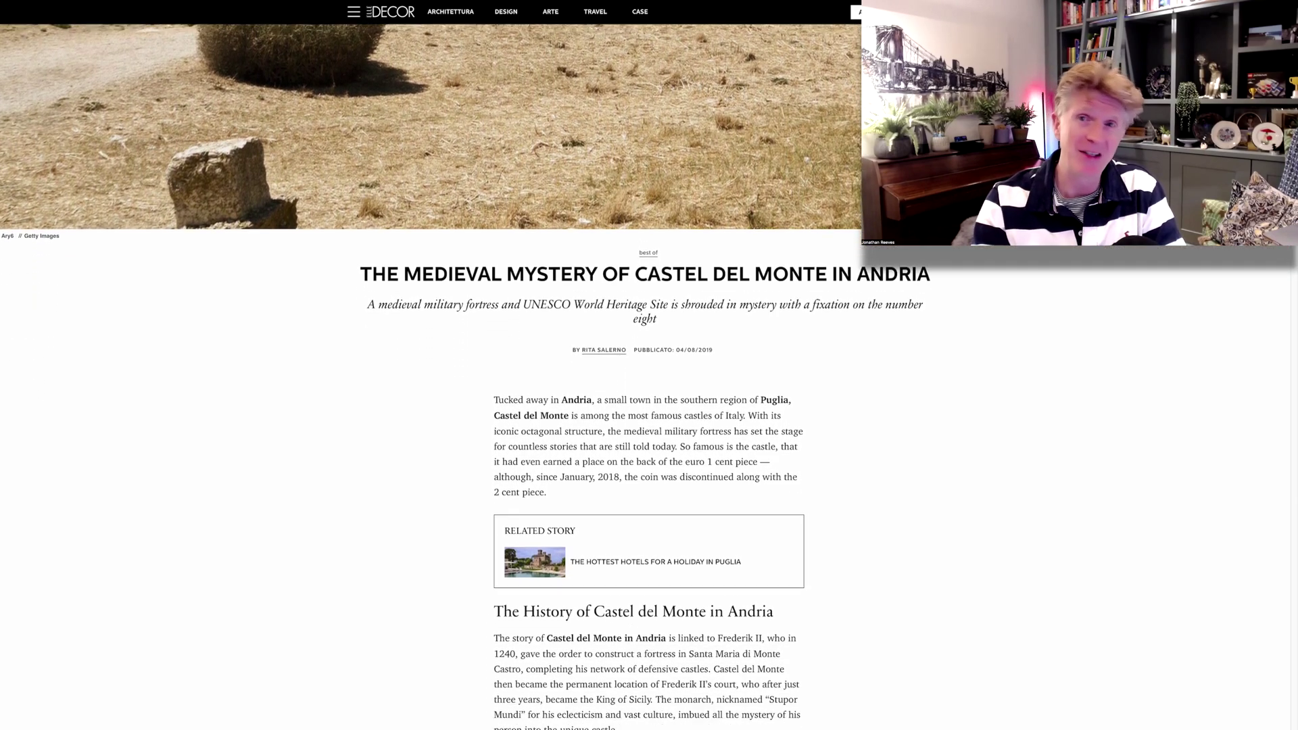
pyautogui.scroll(-4, 980, 362)
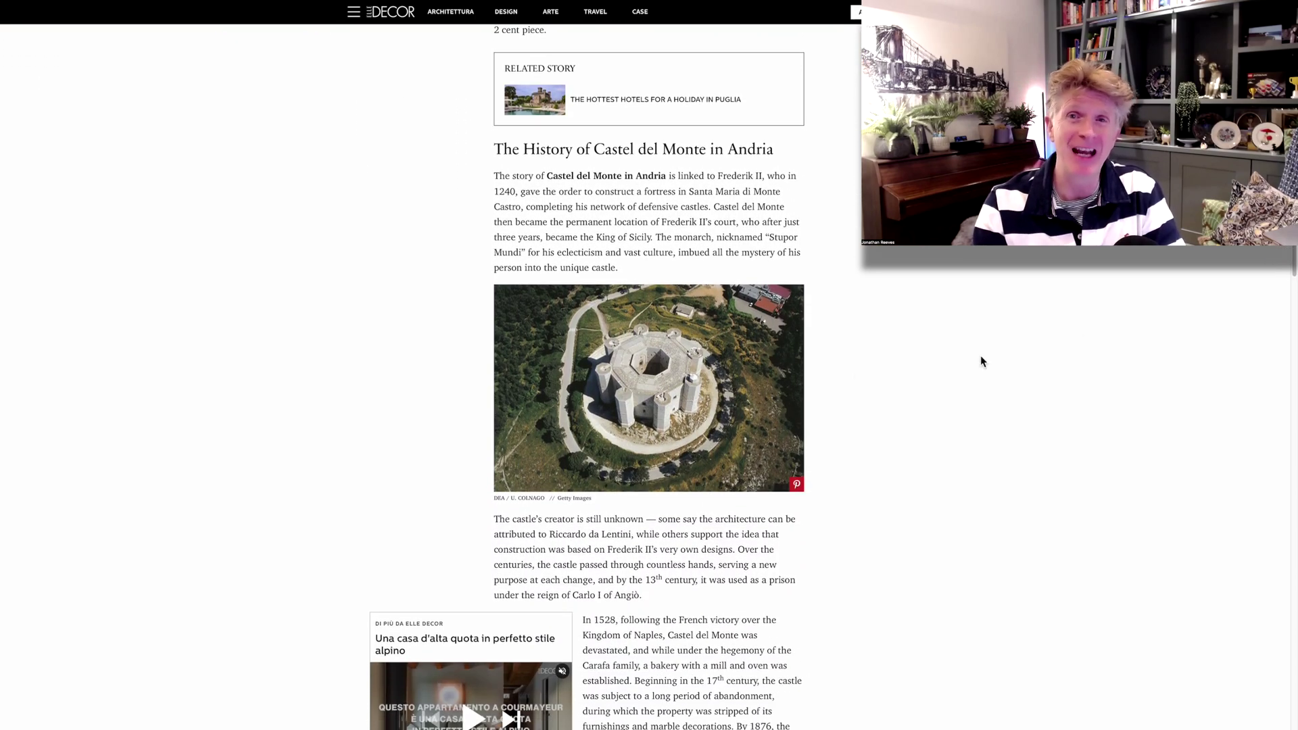
pyautogui.scroll(-3, 680, 405)
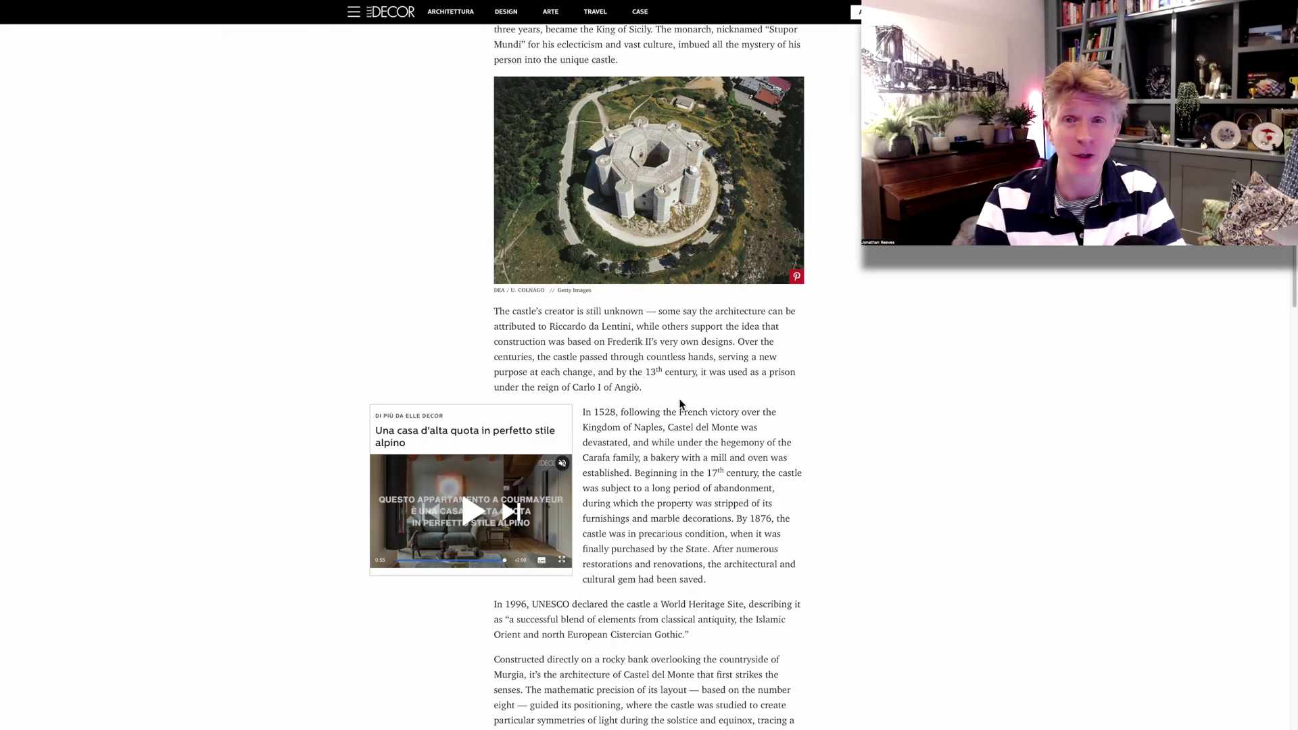
pyautogui.scroll(-6, 740, 371)
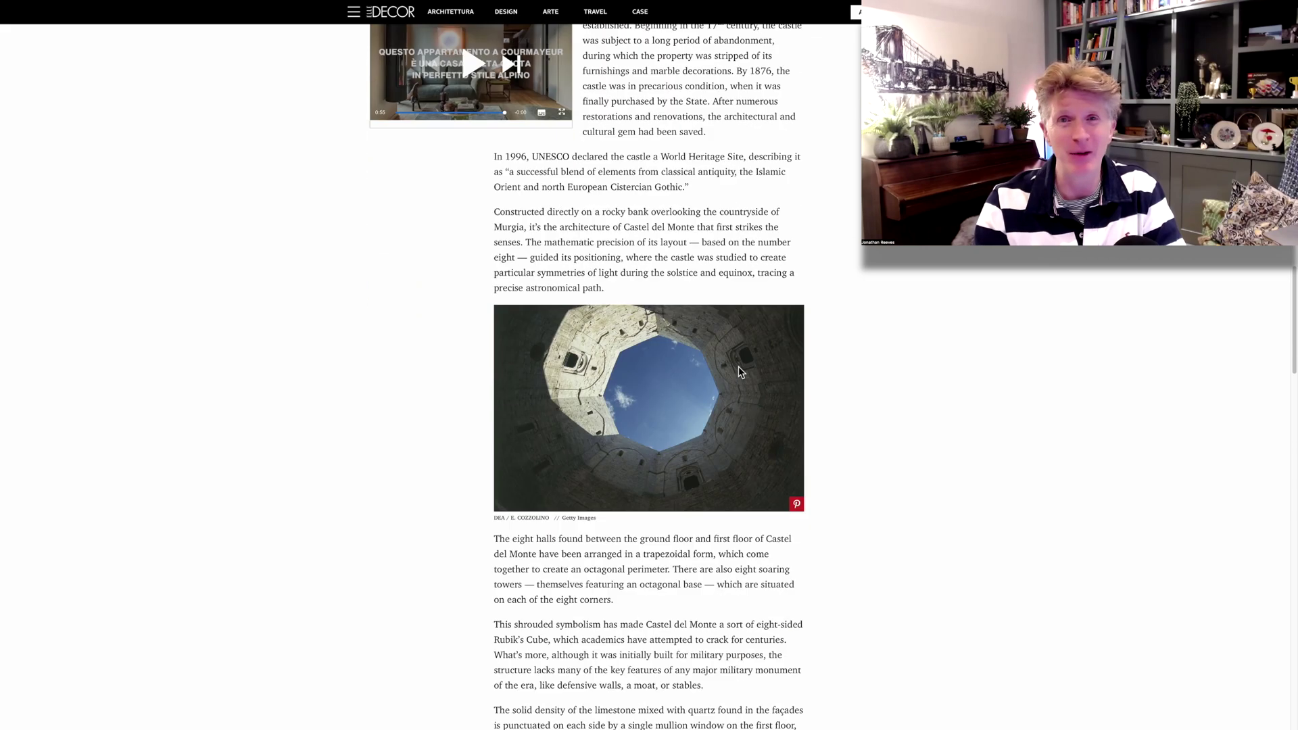
pyautogui.scroll(-8, 689, 408)
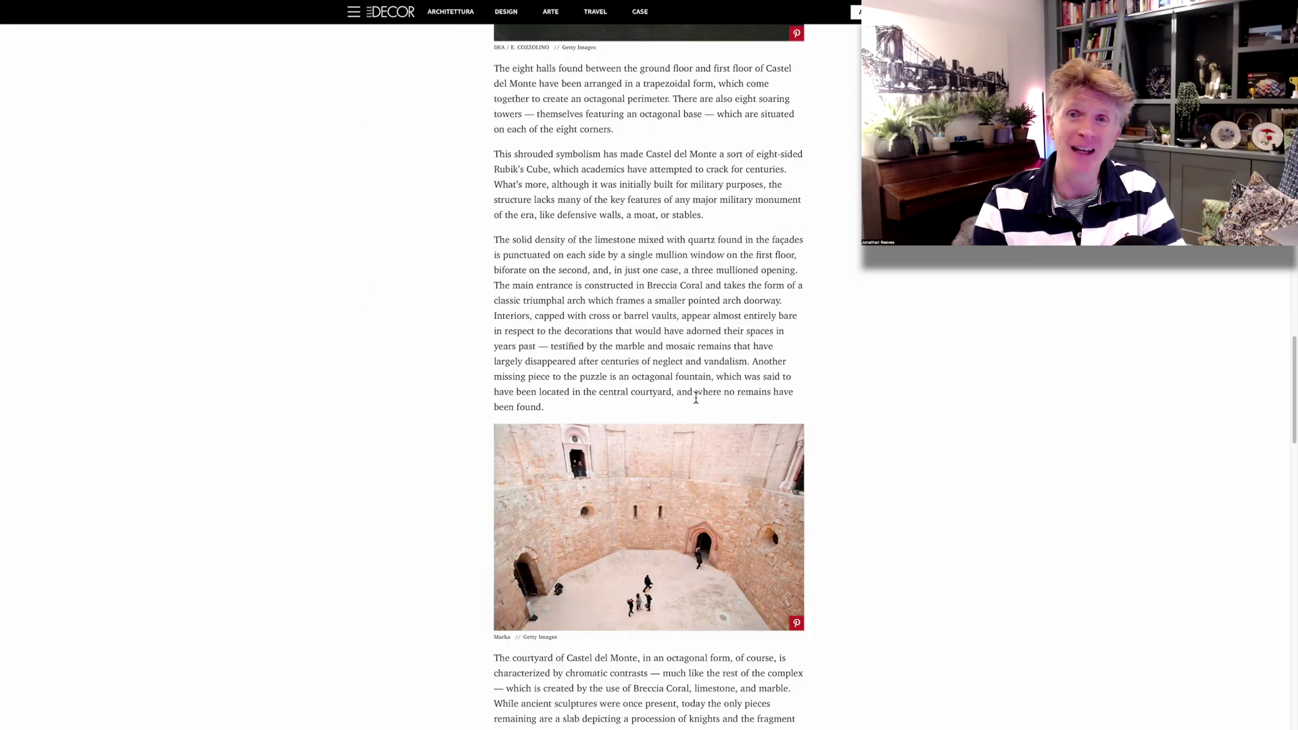
pyautogui.scroll(-10, 699, 400)
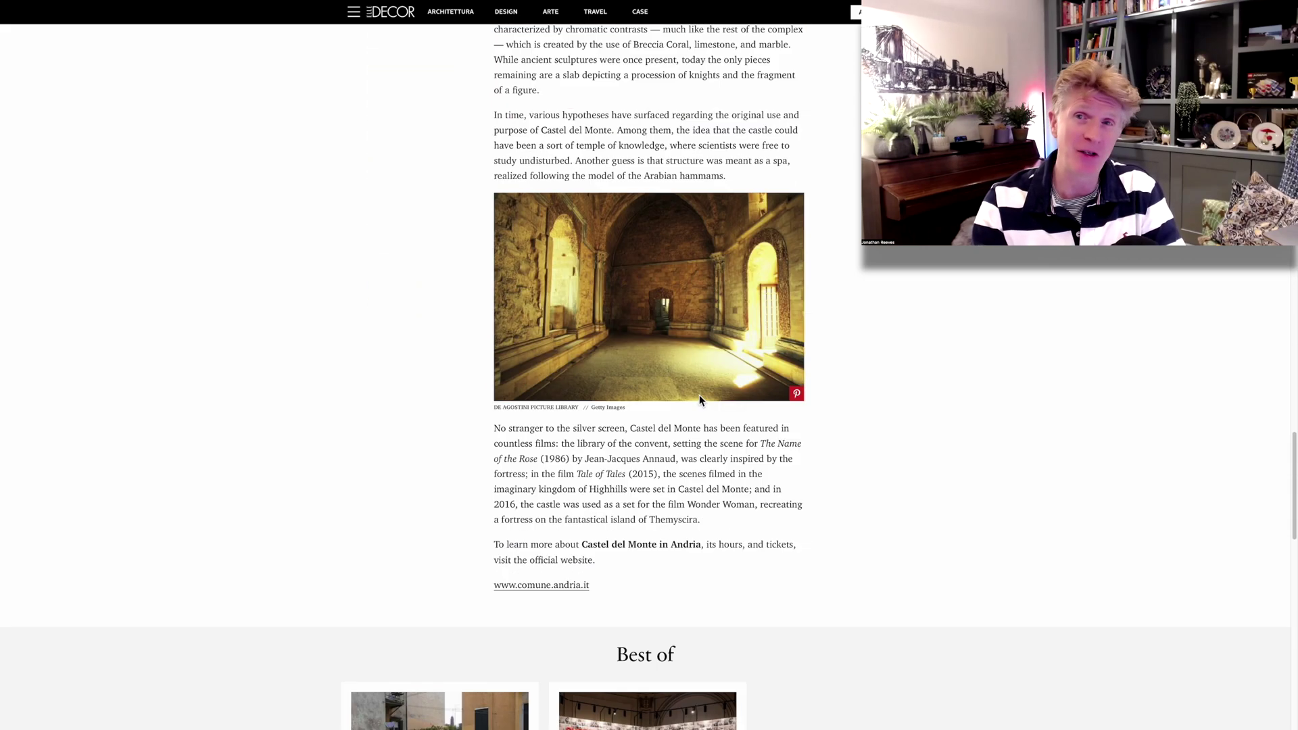
pyautogui.scroll(8, 699, 399)
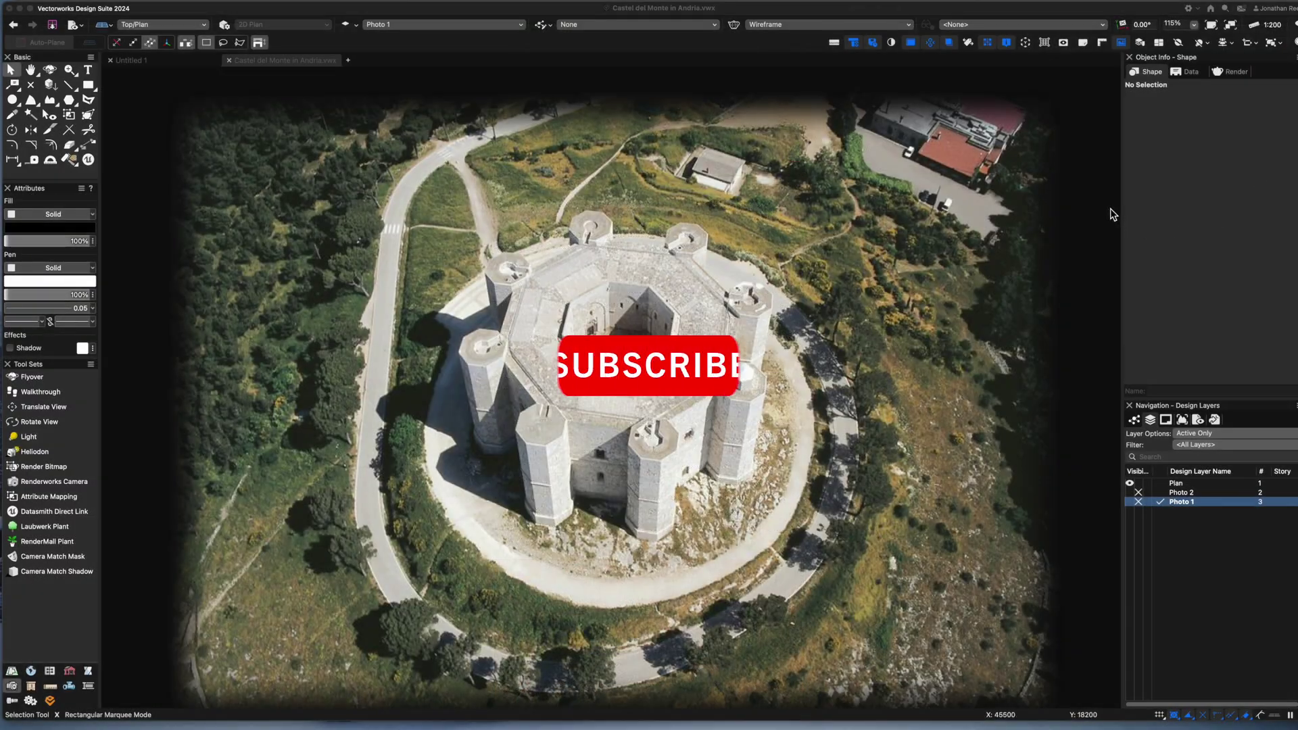
# Examine the Photo 1 and Photo 2 layers closely, looking at the entrance facade, the octagonal roof and the corner towers
pyautogui.click(1159, 500)
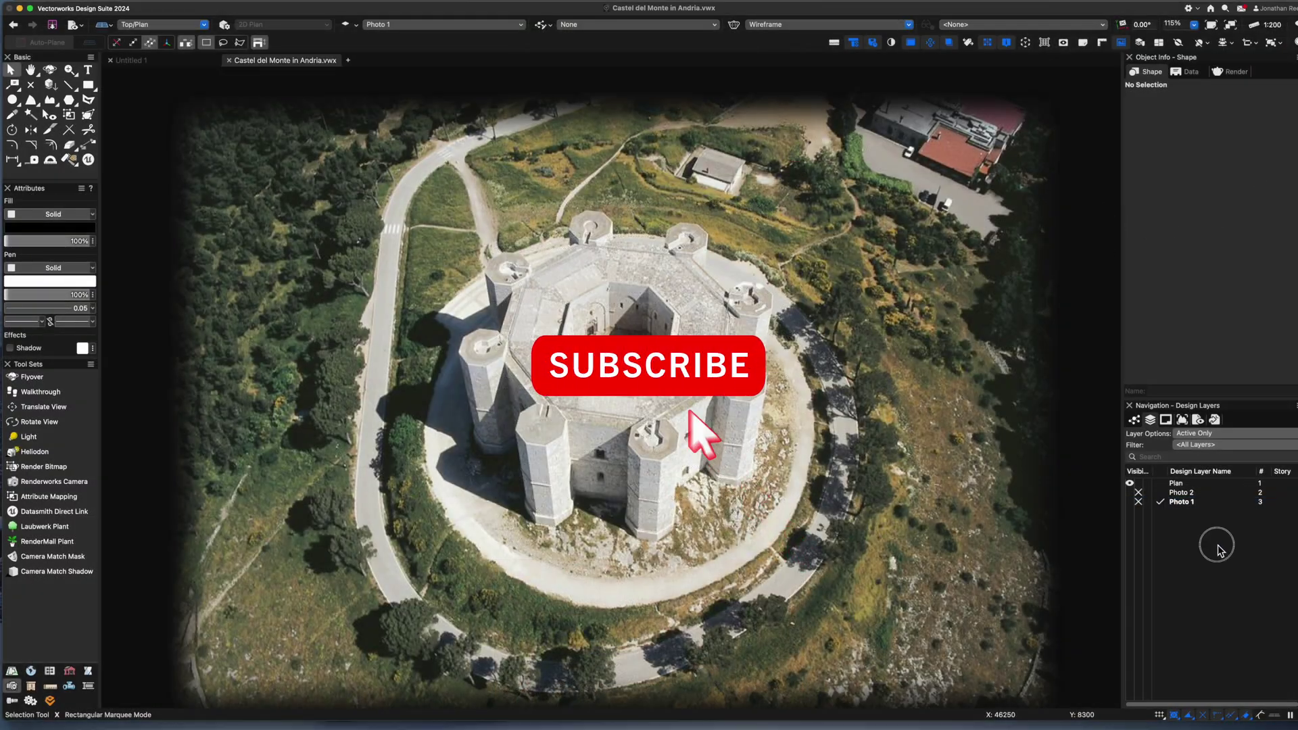
pyautogui.click(1158, 493)
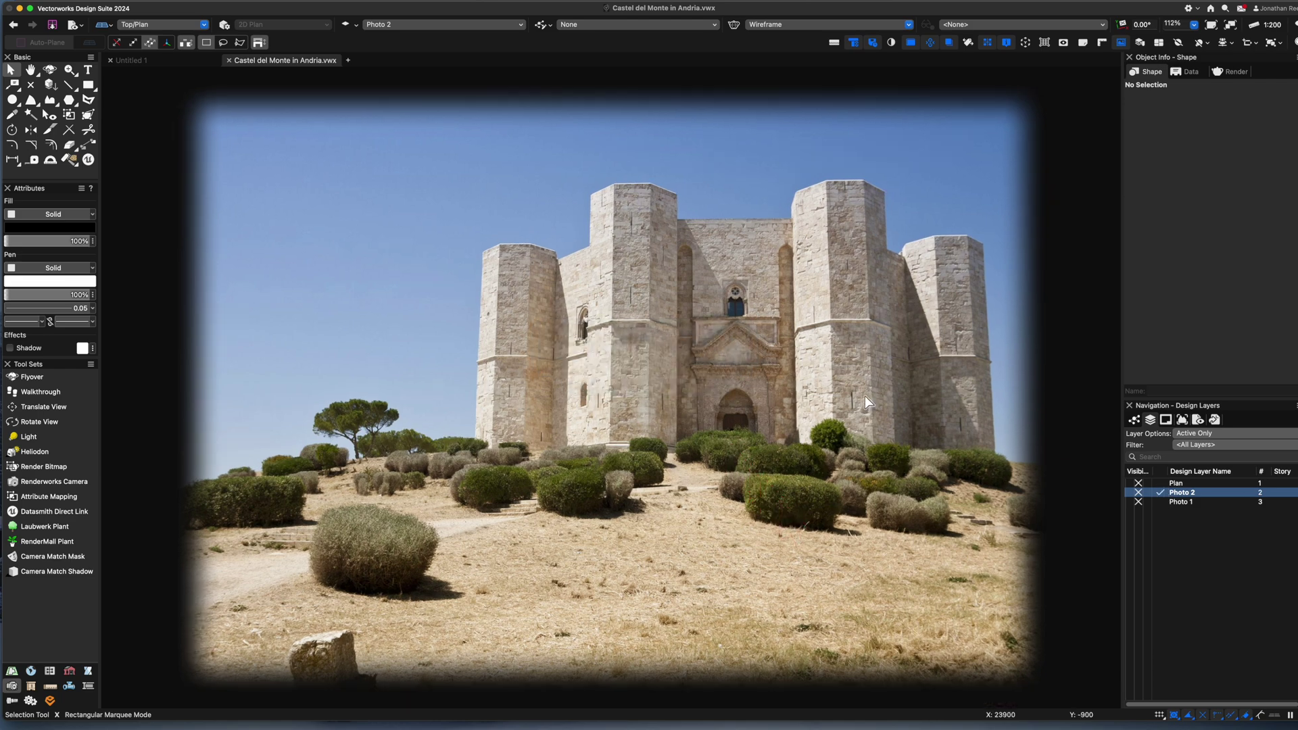
pyautogui.press('c')
pyautogui.moveTo(829, 426); pyautogui.dragTo(772, 224)
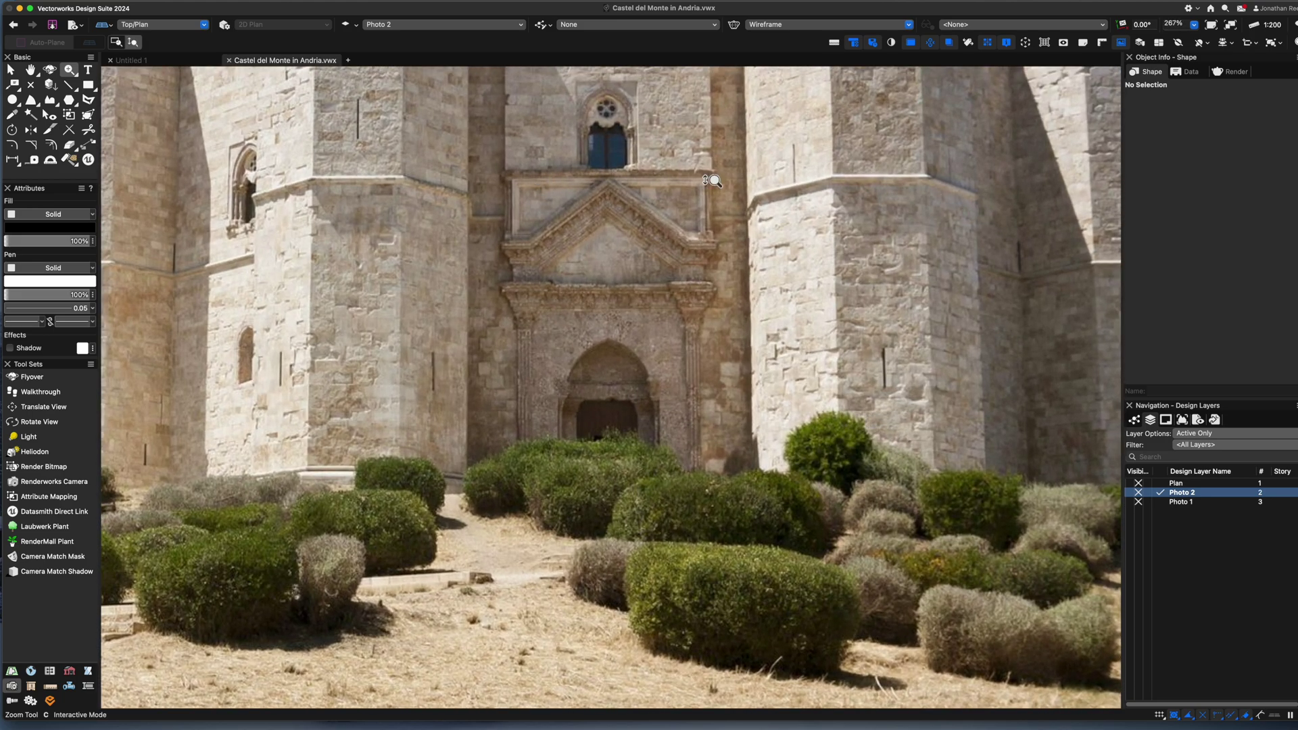
pyautogui.click(1161, 504)
pyautogui.press('h')
pyautogui.moveTo(442, 316); pyautogui.dragTo(746, 471)
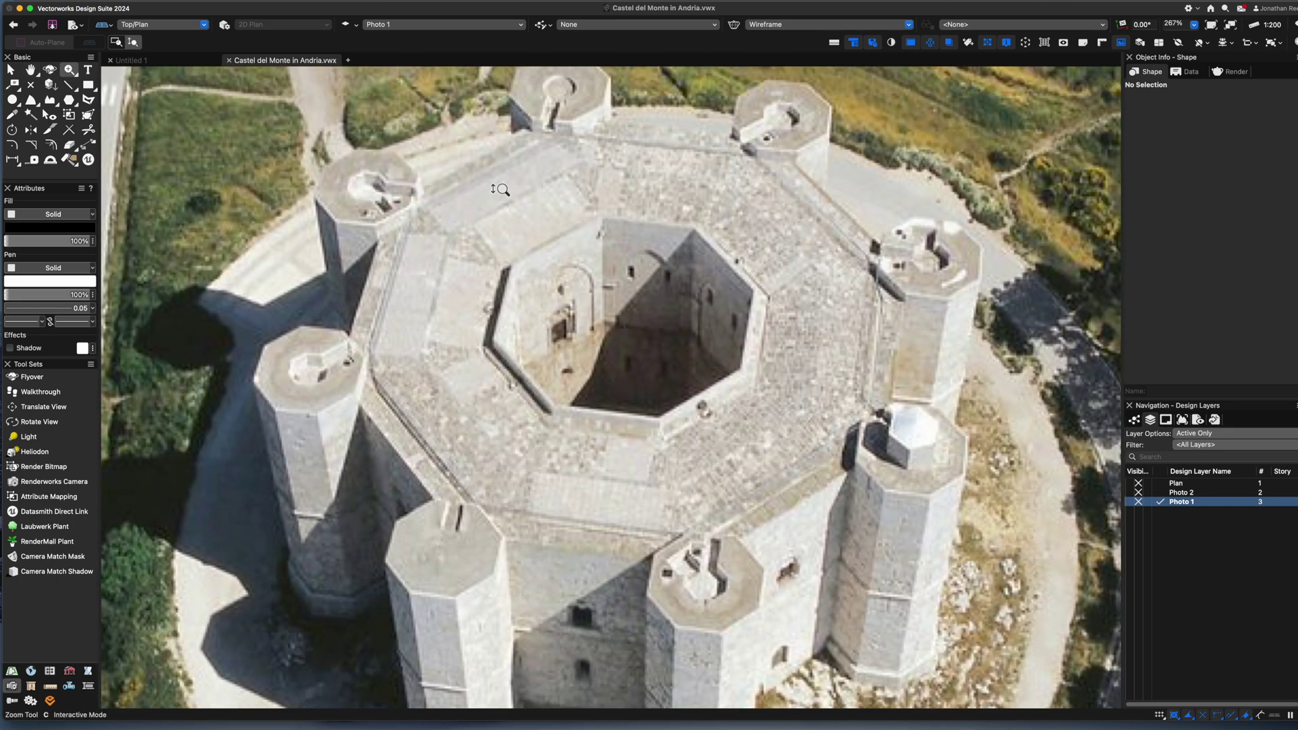
# On the Plan layer, trace the inner courtyard with an eight-sided circumscribed polygon centred on the origin, about 9204 mm in radius
pyautogui.click(1162, 484)
pyautogui.press('super+4')
pyautogui.press('x')
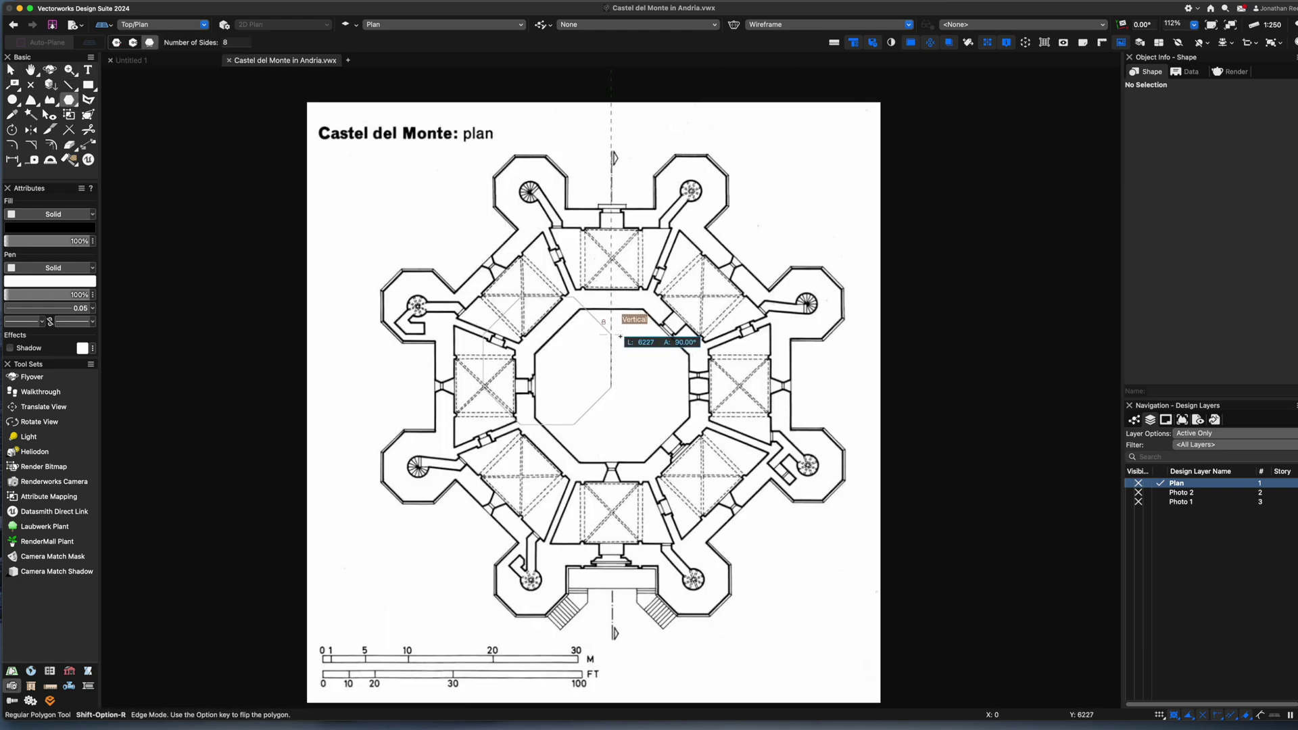
pyautogui.click(611, 387)
pyautogui.press('u')
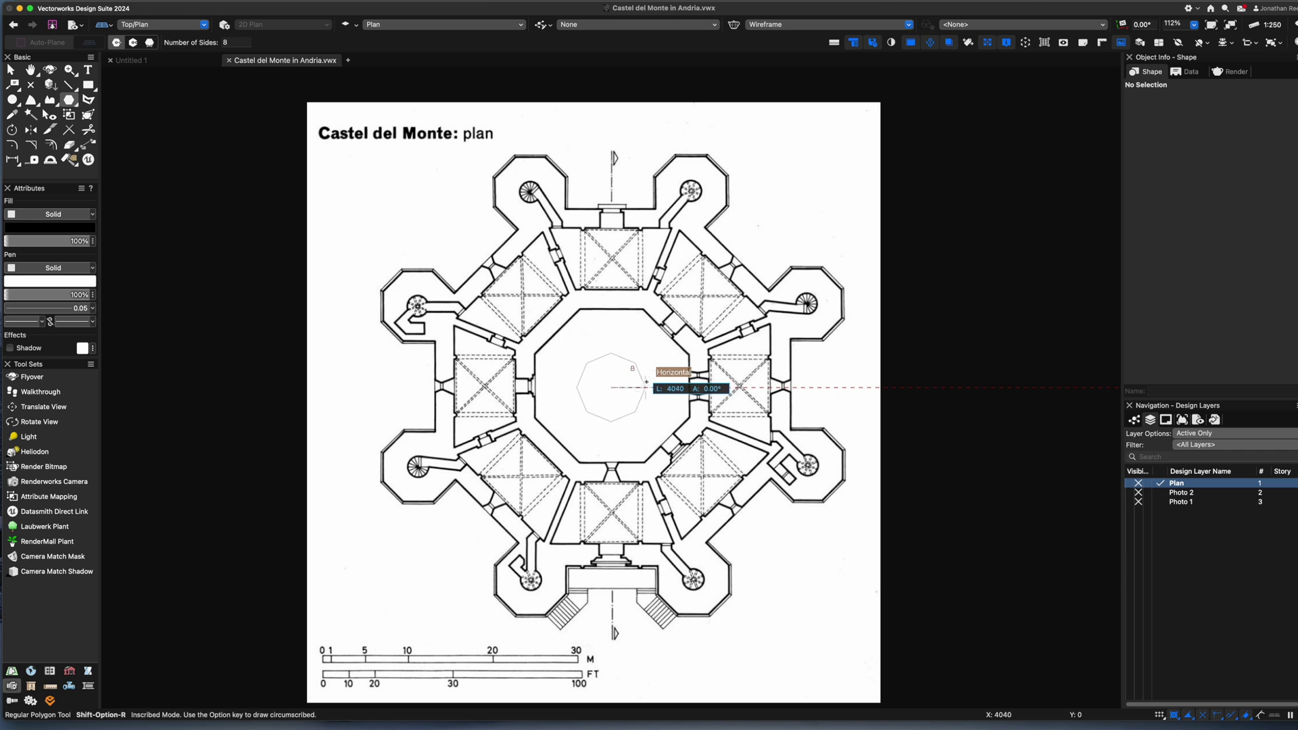
pyautogui.press('u')
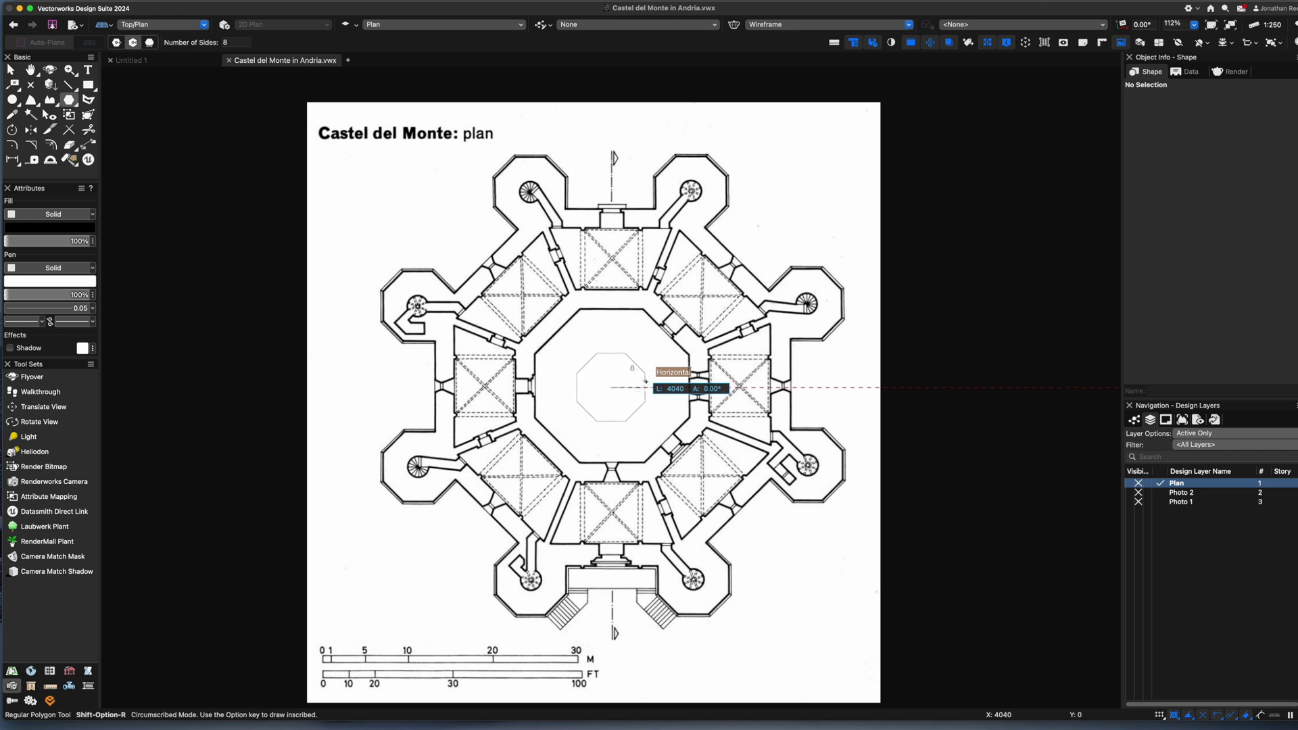
pyautogui.click(618, 309)
pyautogui.click(912, 39)
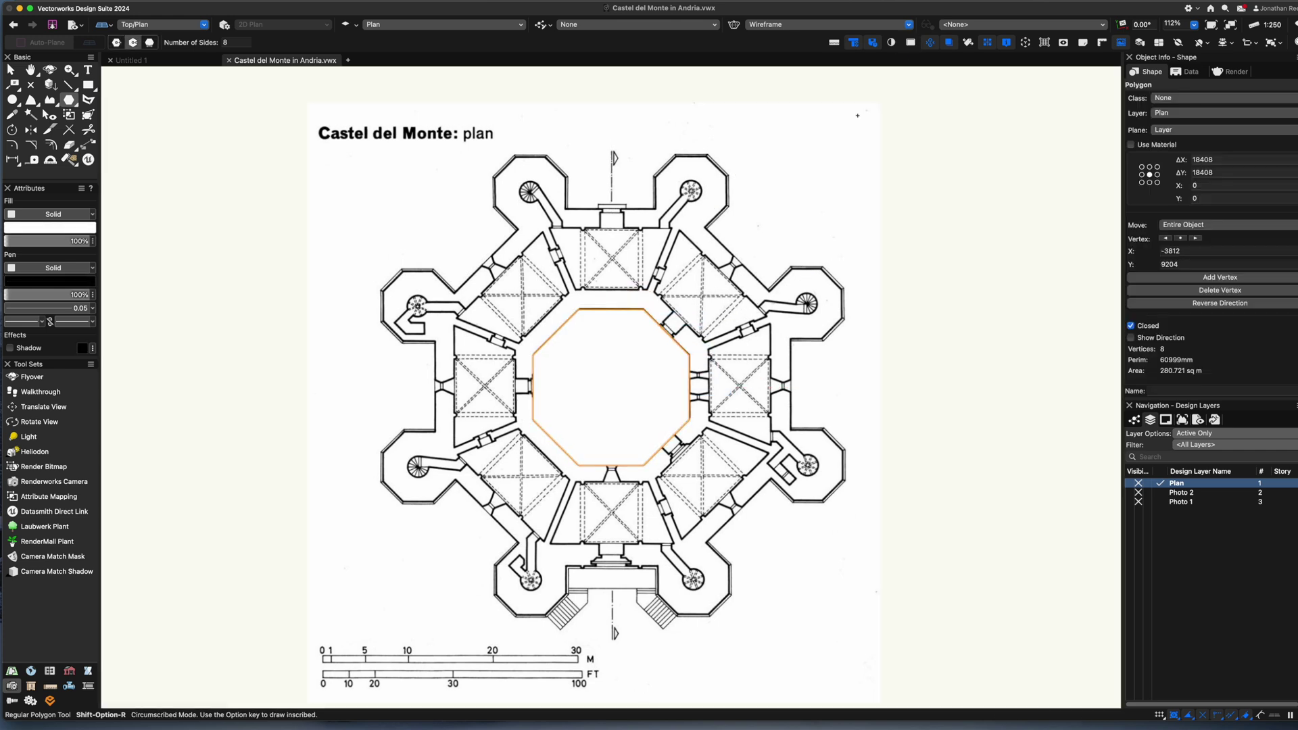
# Draw the castle's outer octagon around the same centre as a circumscribed polygon with a 21000 mm radius
pyautogui.click(612, 388)
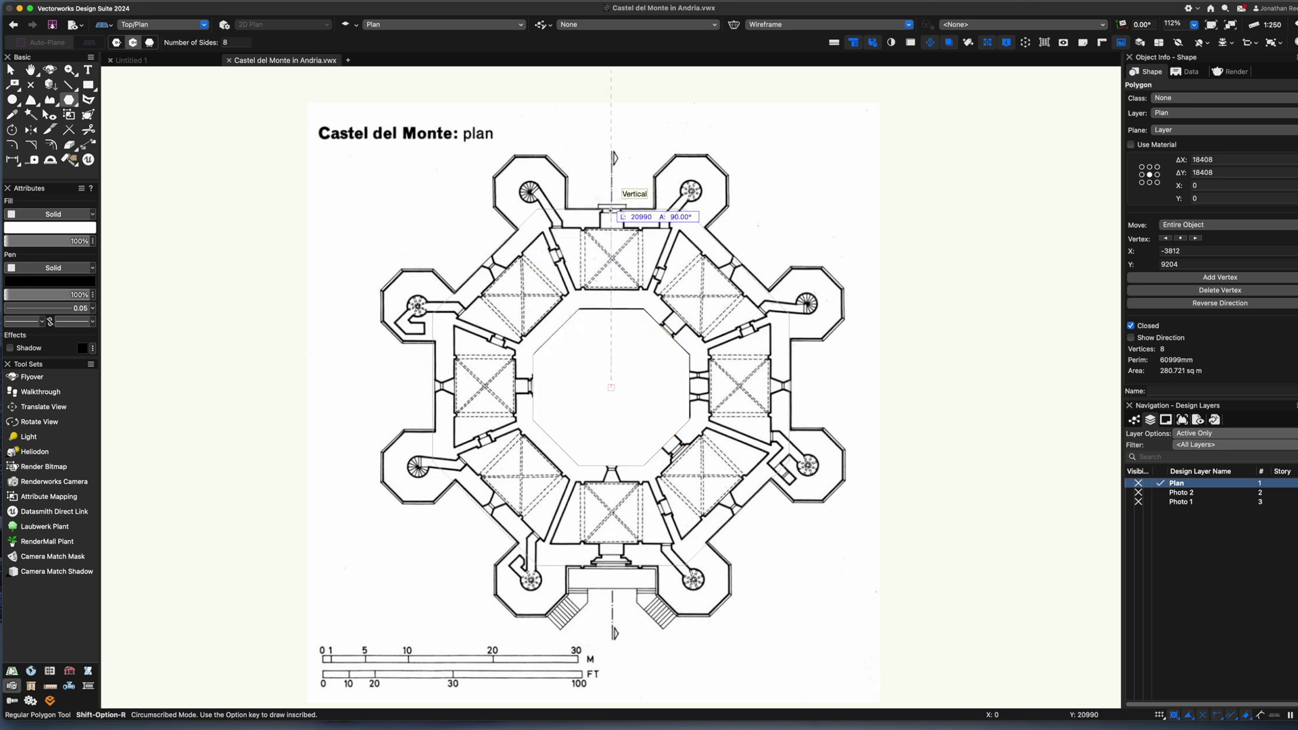
pyautogui.write('21000')
pyautogui.press('Return')
pyautogui.click(611, 213)
# Send the outer octagon to the back and place the plan image behind both octagons
pyautogui.press('super+b')
pyautogui.press('x')
pyautogui.click(638, 176)
pyautogui.press('super+b')
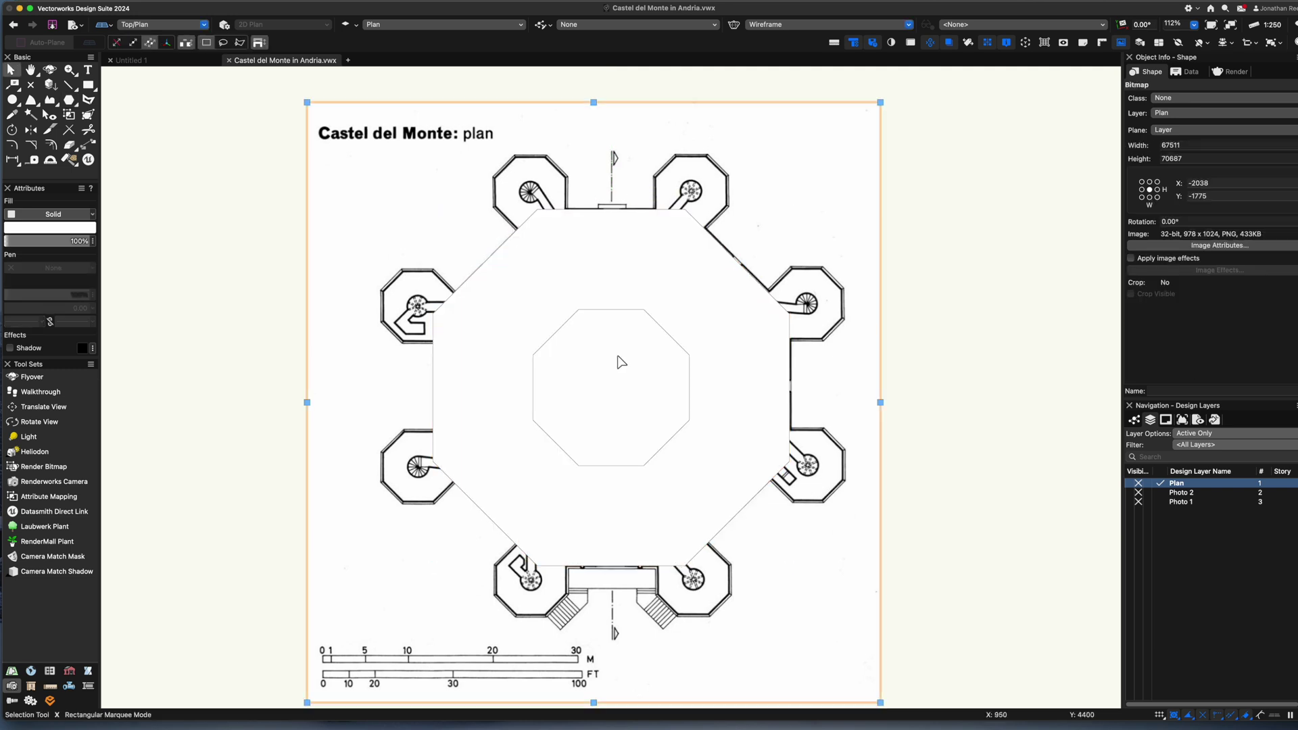
# Clip the courtyard octagon out of the outer octagon and select the resulting ring-shaped outline
pyautogui.click(619, 345)
pyautogui.rightClick(624, 273)
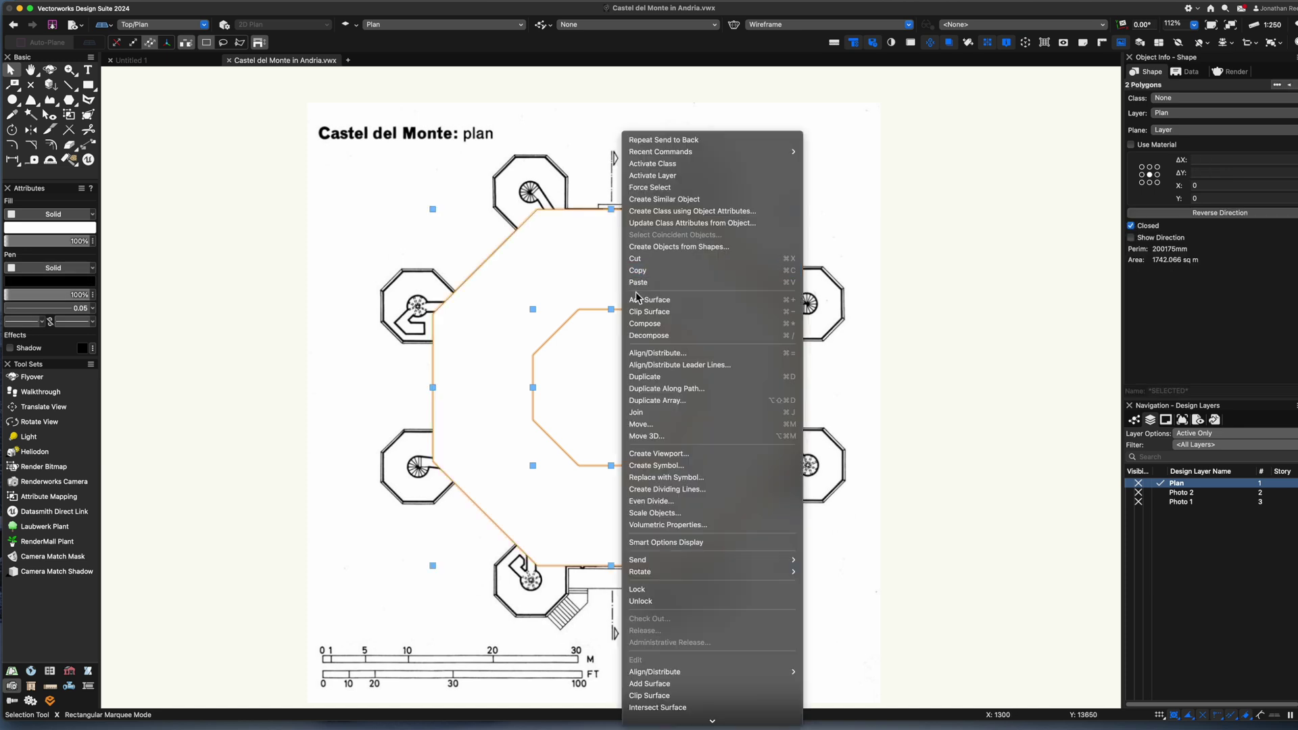
pyautogui.click(644, 315)
pyautogui.click(631, 282)
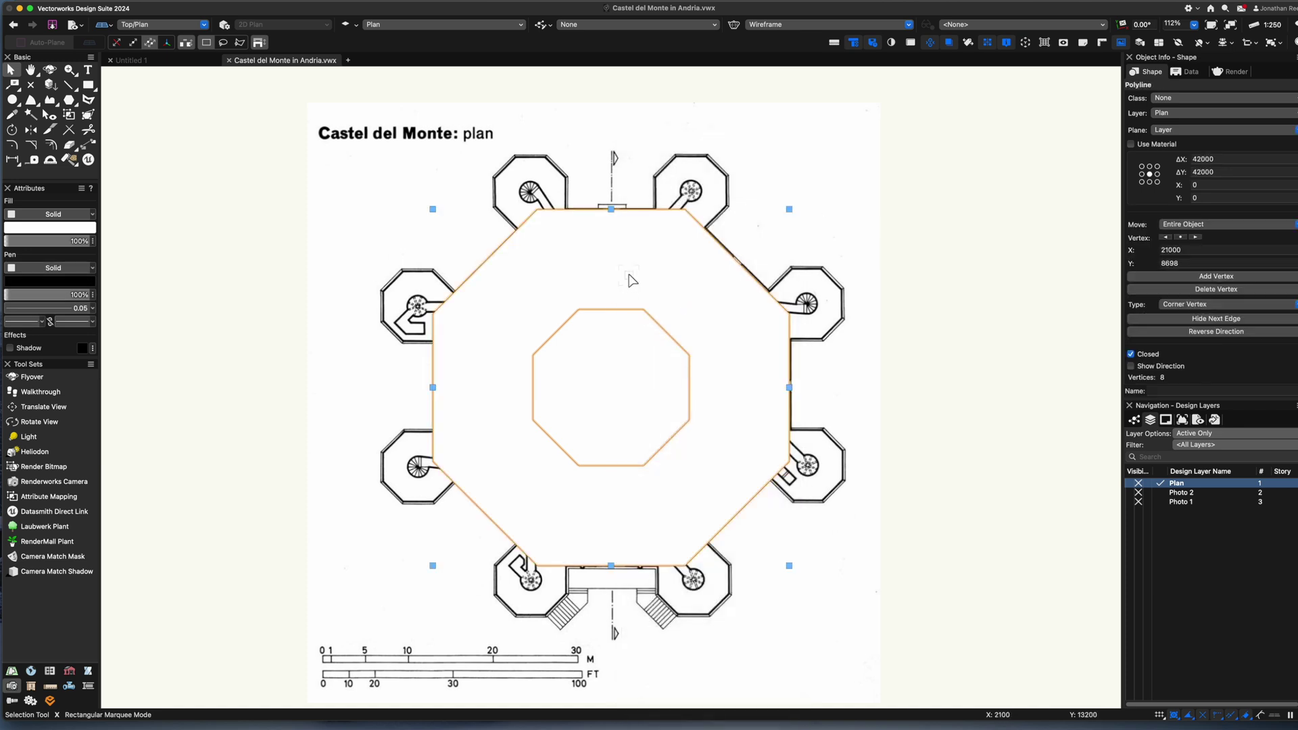
# Show the model in right isometric view and extrude the octagonal ring 6 m upward with Push/Pull
pyautogui.press('3')
pyautogui.click(87, 673)
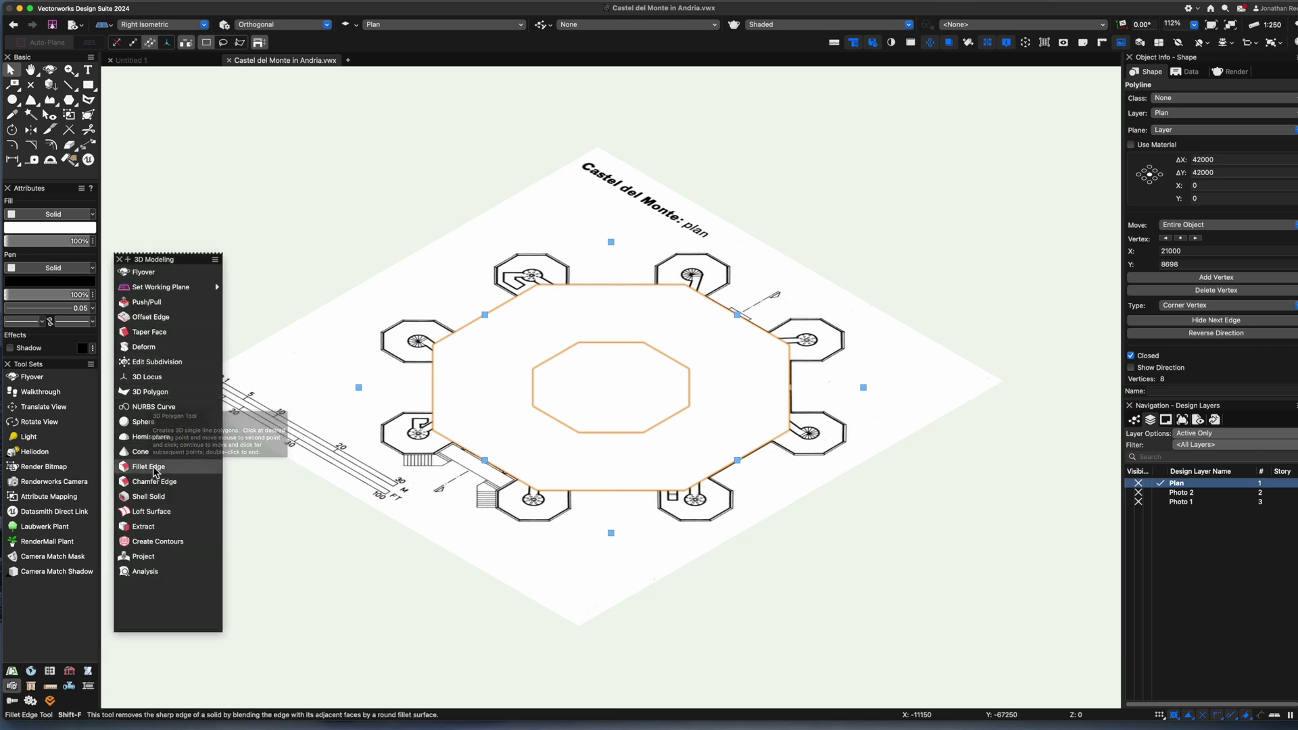
pyautogui.click(146, 301)
pyautogui.moveTo(476, 350); pyautogui.dragTo(465, 289)
pyautogui.write('6m')
pyautogui.press('Return')
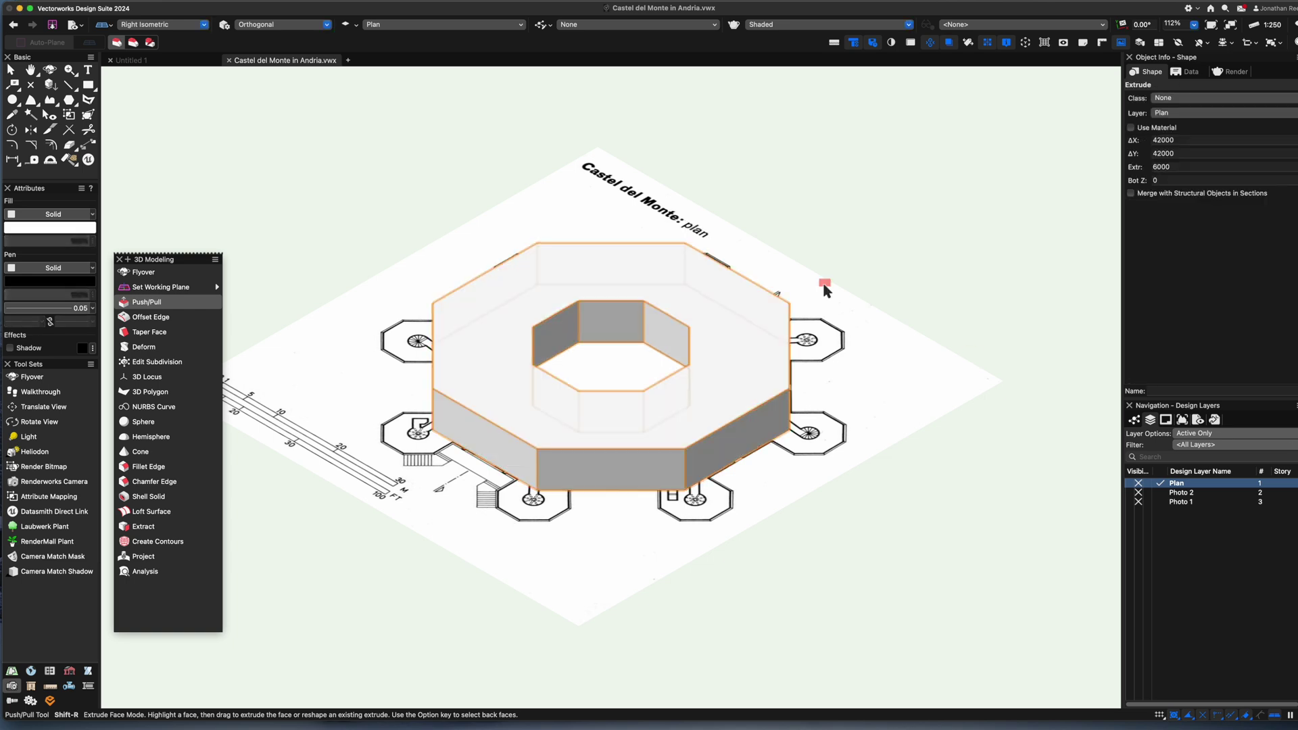
# Set the octagonal ring's extrusion height to 12000 mm
pyautogui.scroll(-5, 541, 318)
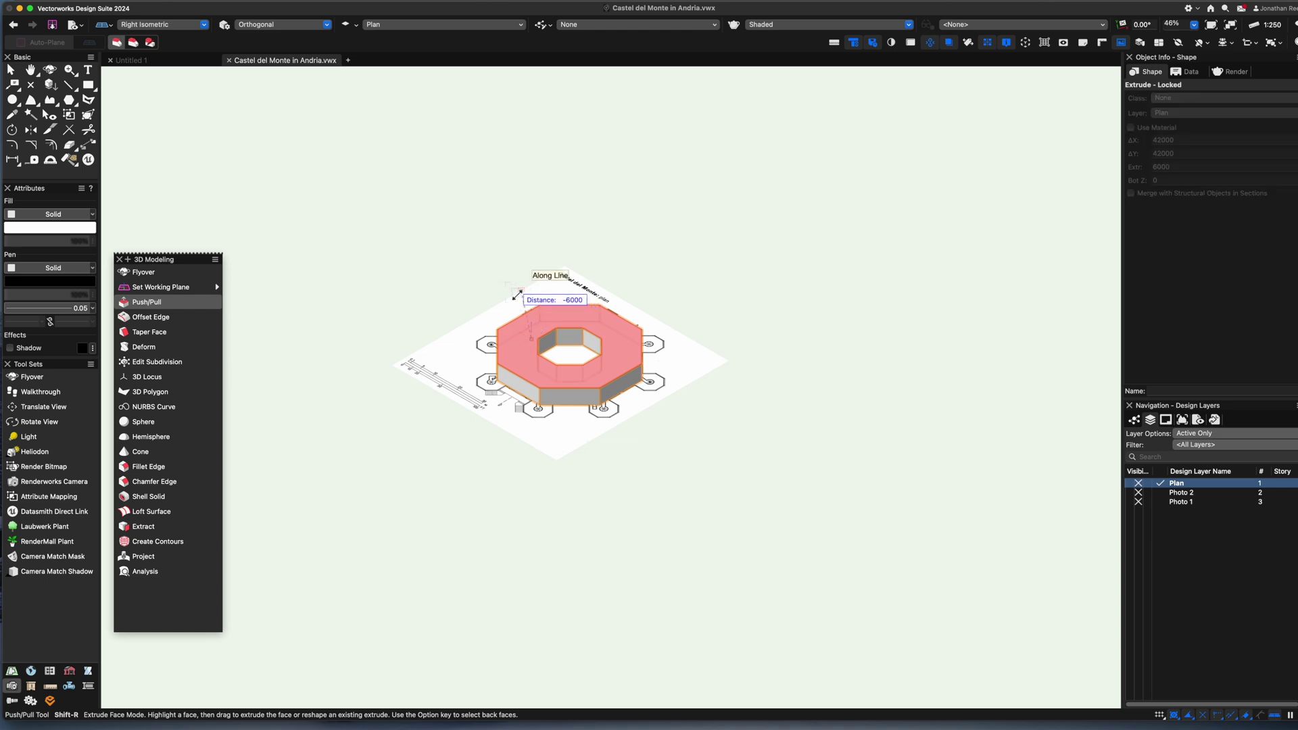
pyautogui.scroll(5, 465, 306)
pyautogui.press('x')
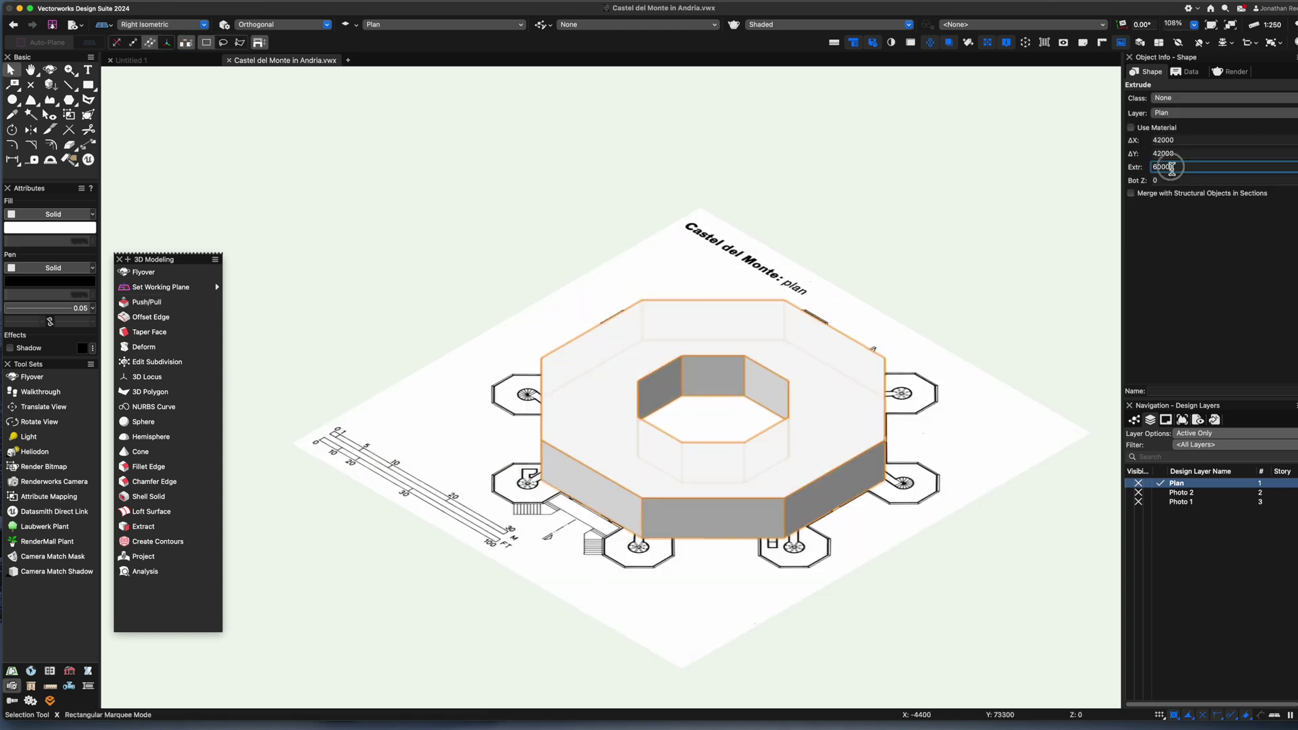
pyautogui.press('Return')
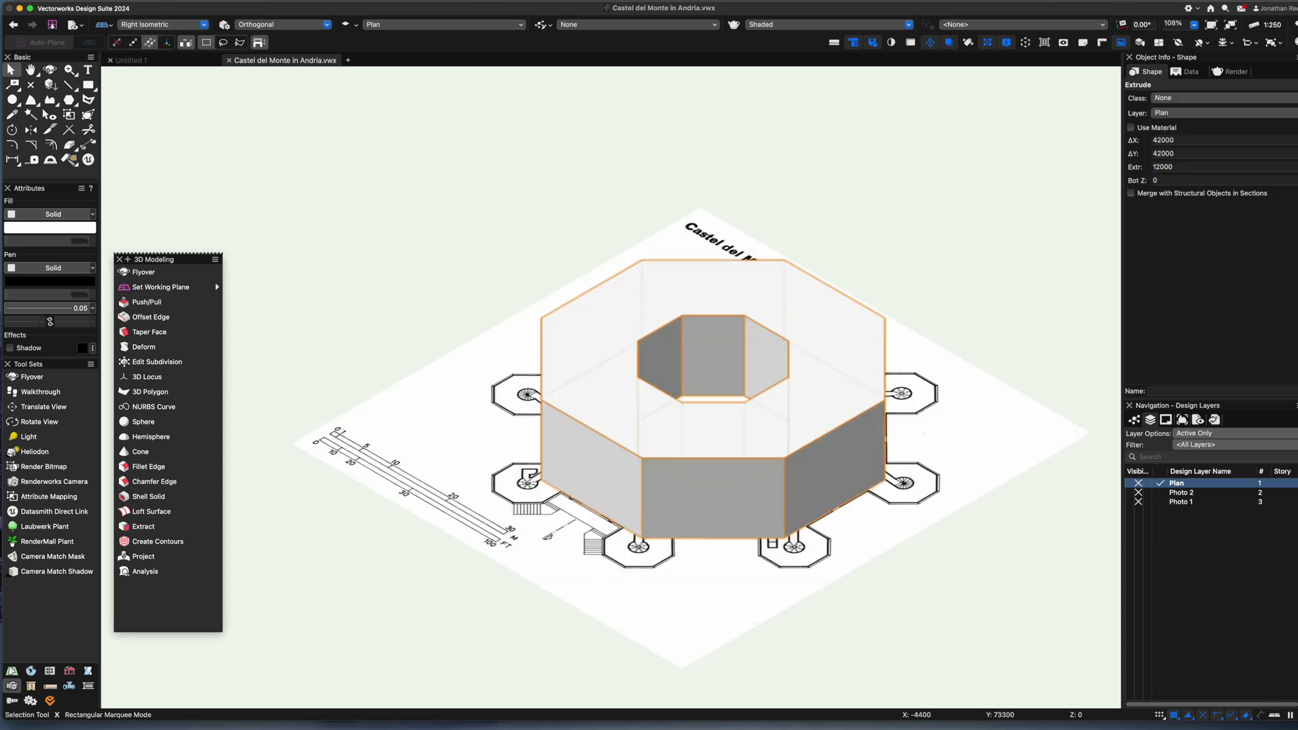
# Check the castle's proportions on the Photo 2 layer and set the octagonal ring's extrusion height to 18000 mm
pyautogui.click(1159, 493)
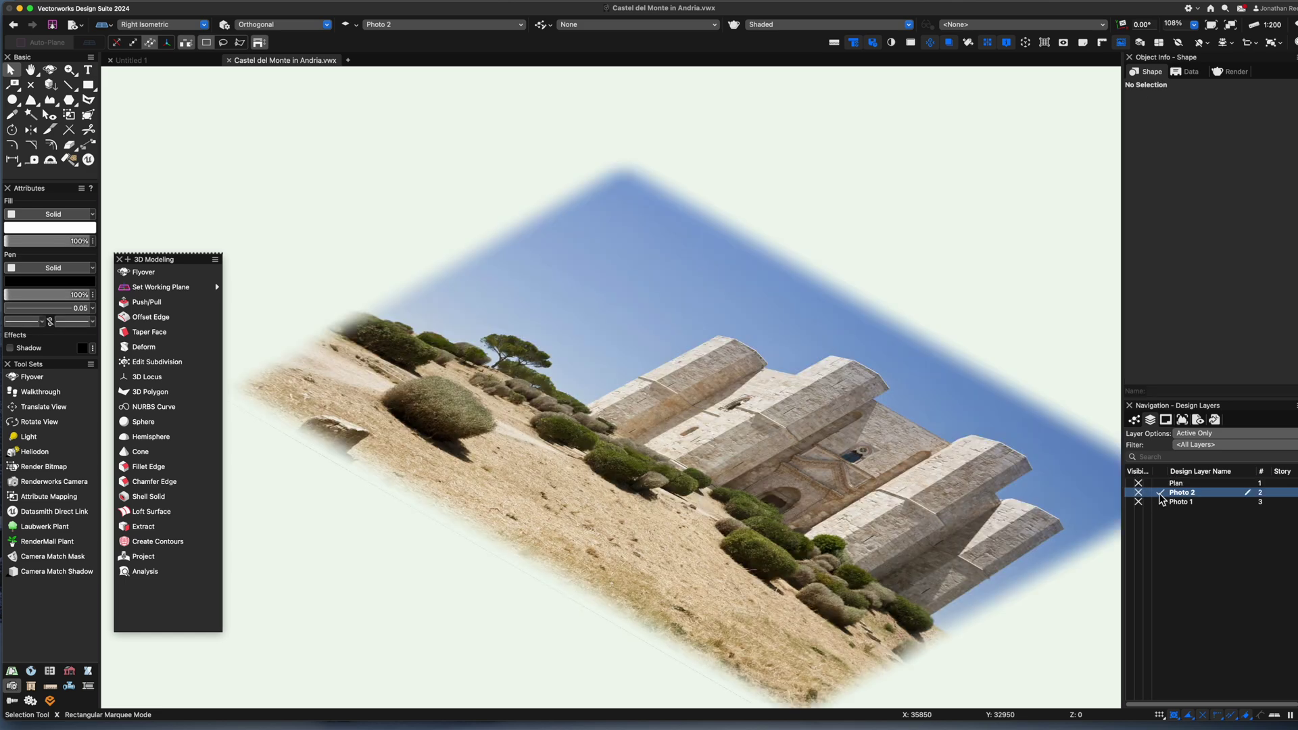
pyautogui.press('F5')
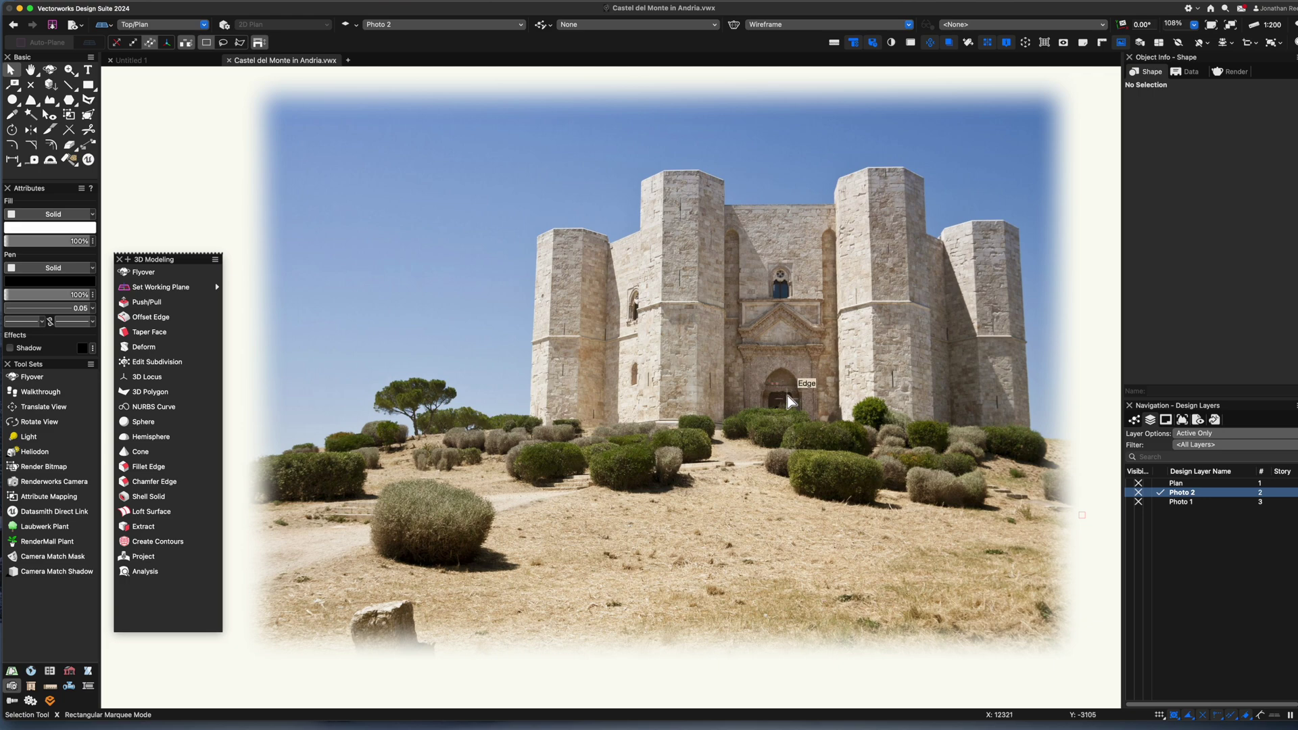
pyautogui.click(1161, 483)
pyautogui.press('F5')
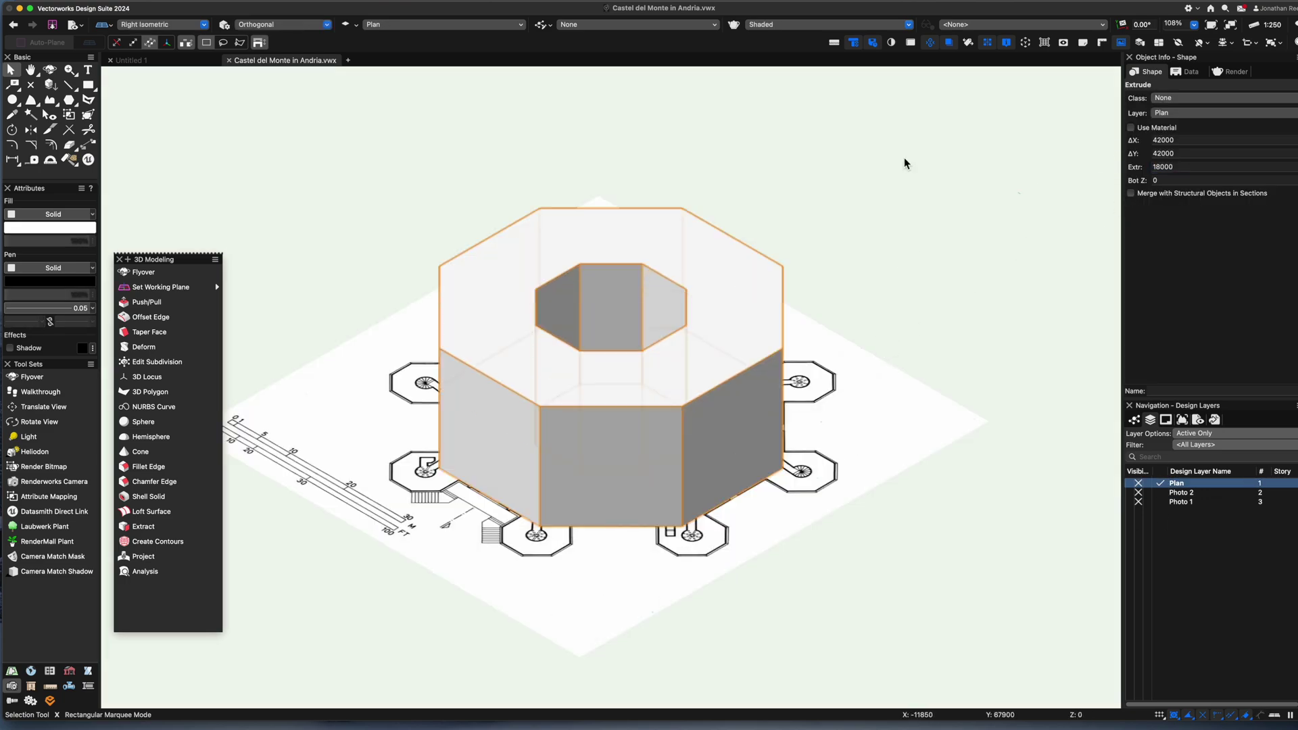
# In Top/Plan view, draw an eight-sided circumscribed polygon of 4500 mm radius centred on the spiral stair of the tower right of the main entrance
pyautogui.click(820, 142)
pyautogui.press('F5')
pyautogui.press('h')
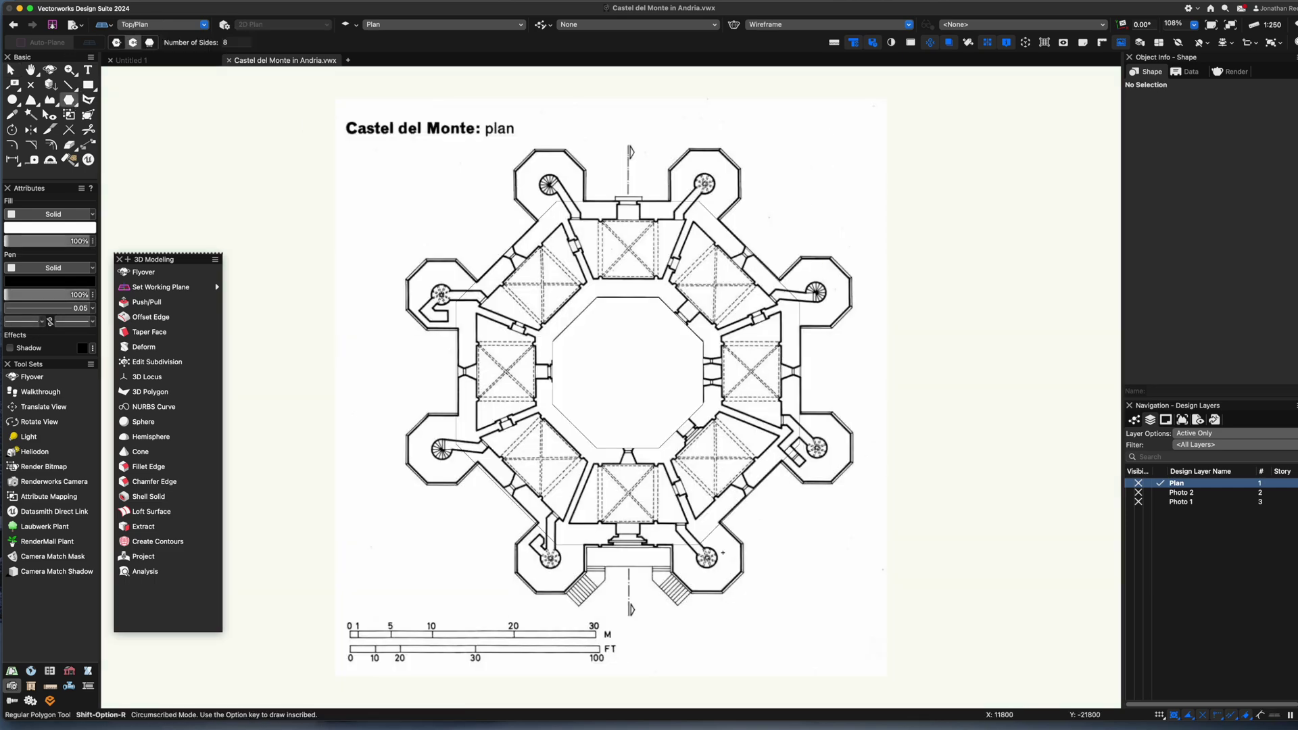
pyautogui.scroll(6, 685, 440)
pyautogui.scroll(2, 685, 440)
pyautogui.hotkey('shift', 'alt', 'r')
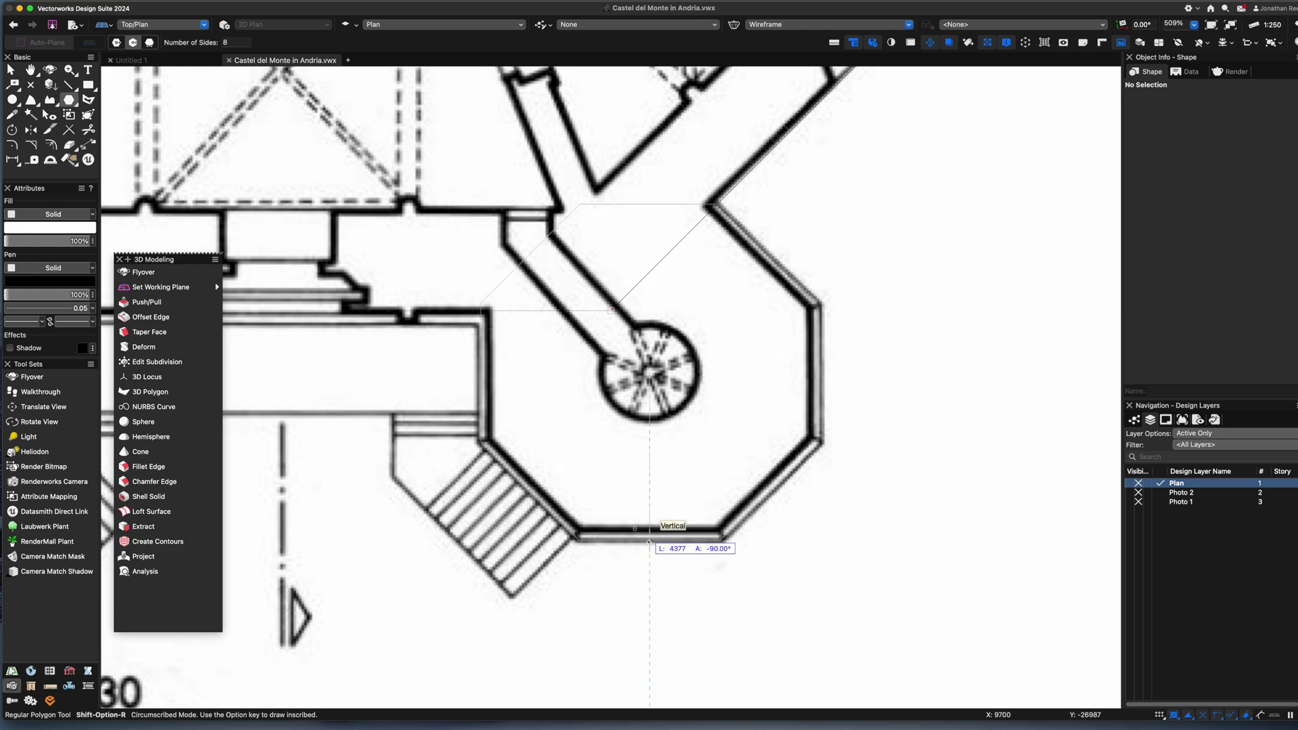
pyautogui.write('00')
pyautogui.press('Tab')
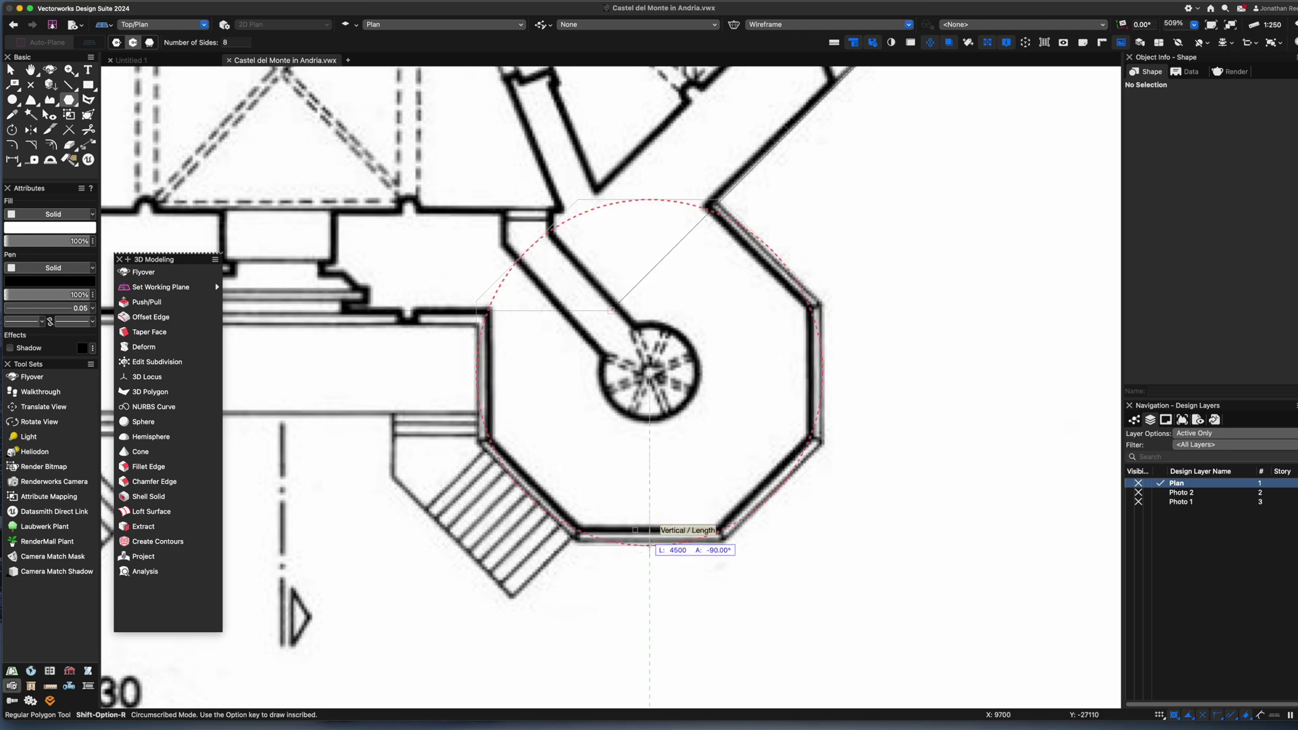
pyautogui.click(646, 542)
pyautogui.scroll(-5, 647, 542)
pyautogui.press('x')
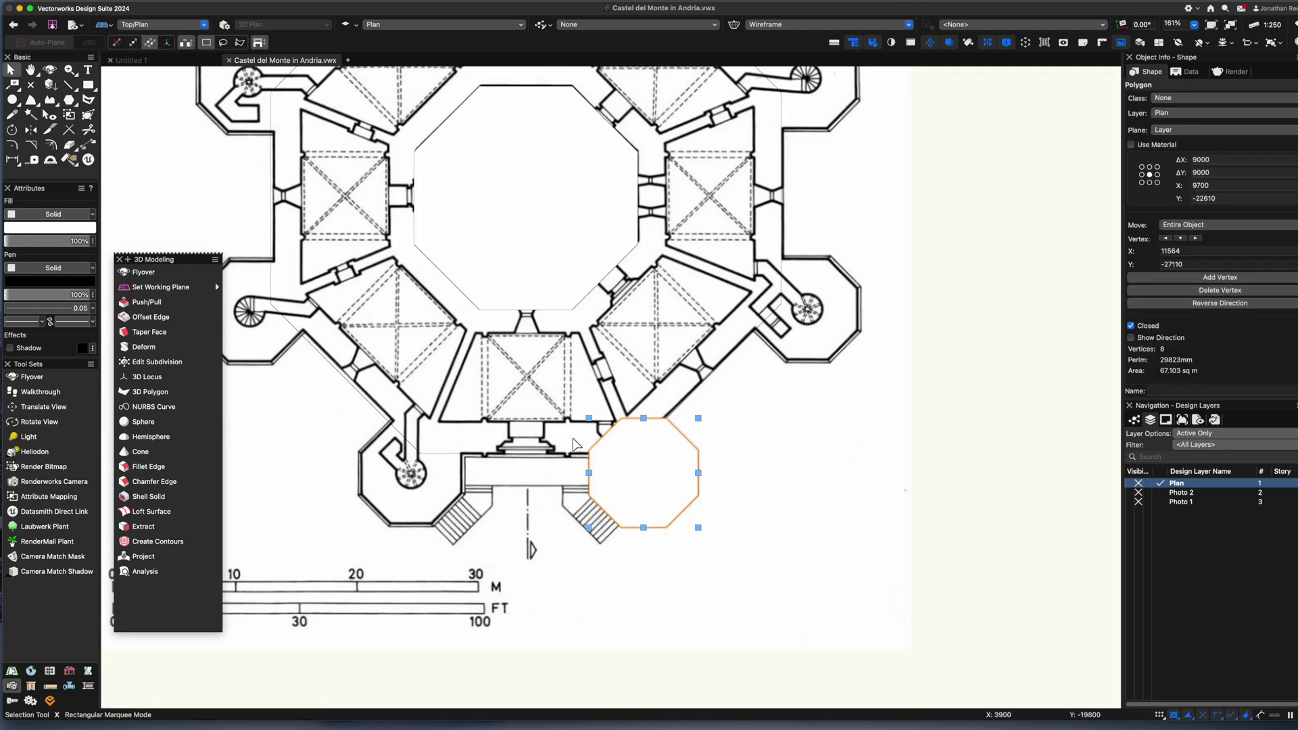
# Convert the octagonal tower polygon into a symbol named Tower, leaving the instance in place
pyautogui.click(226, 0)
pyautogui.moveTo(162, 0)
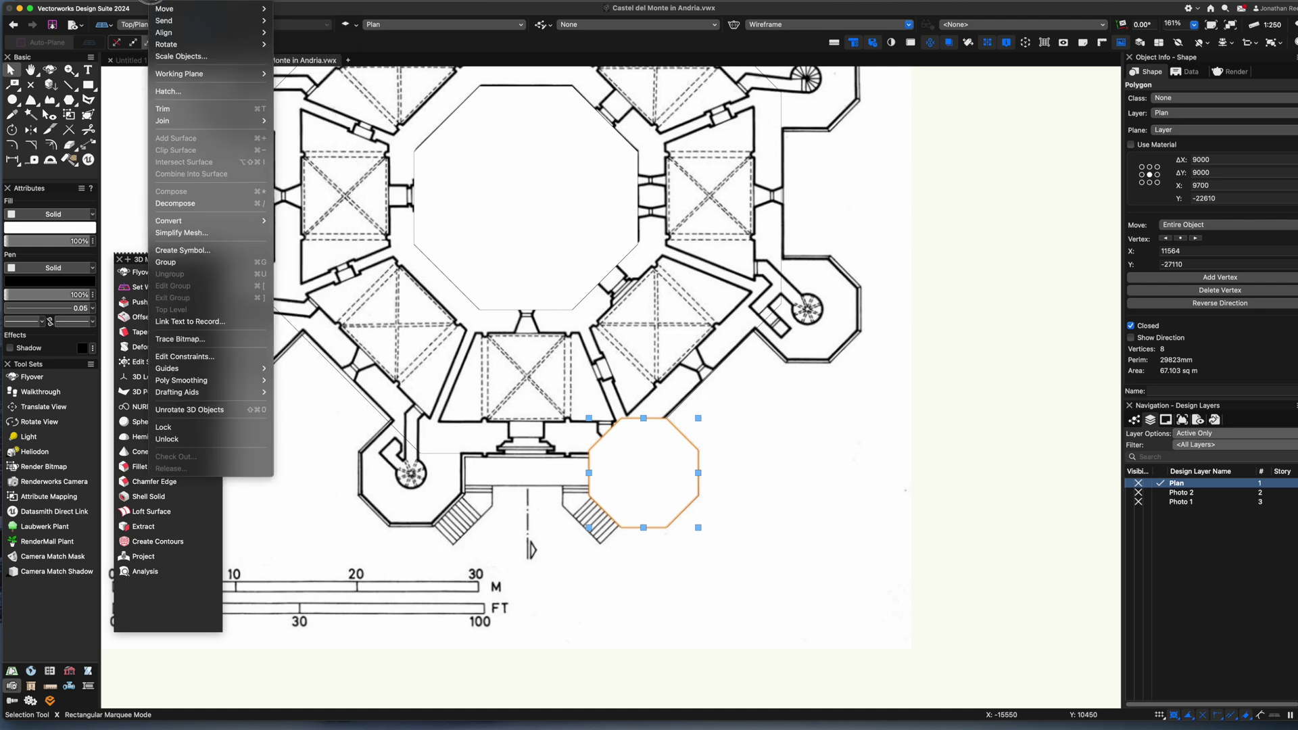
pyautogui.click(205, 2)
pyautogui.rightClick(670, 464)
pyautogui.click(716, 514)
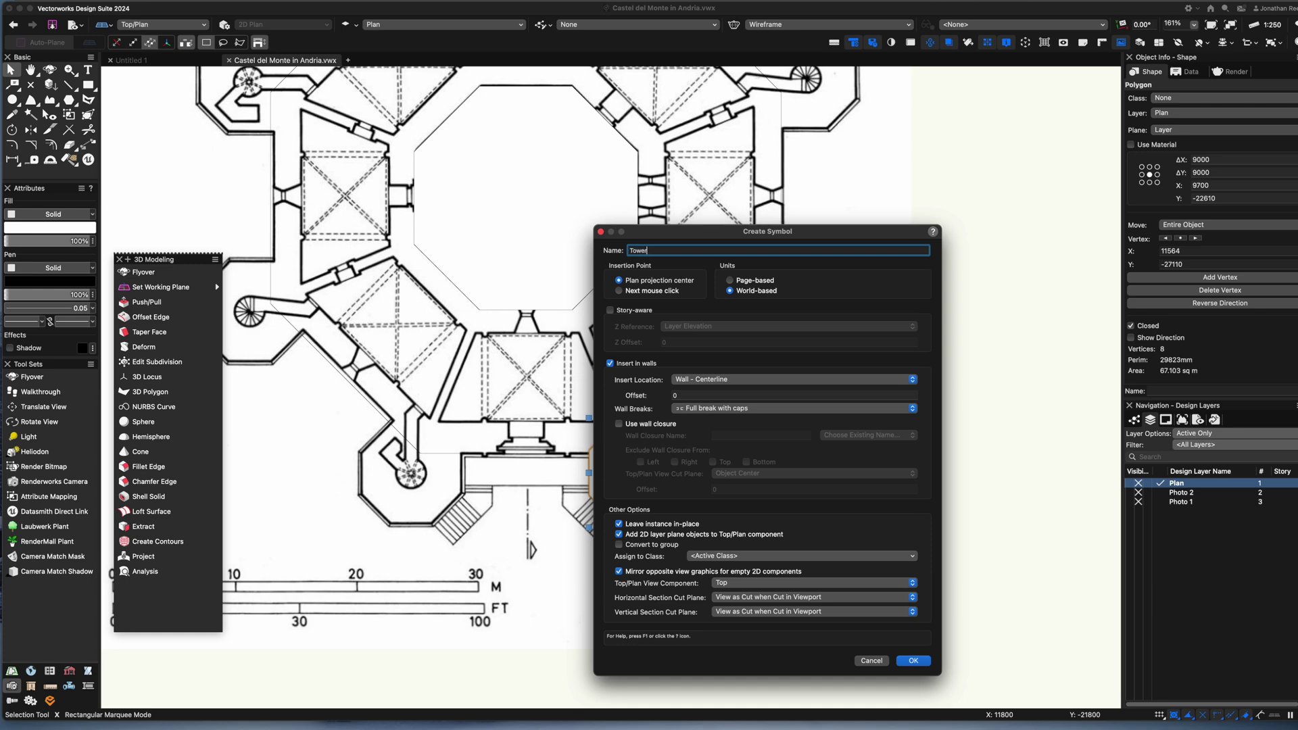
pyautogui.press('Return')
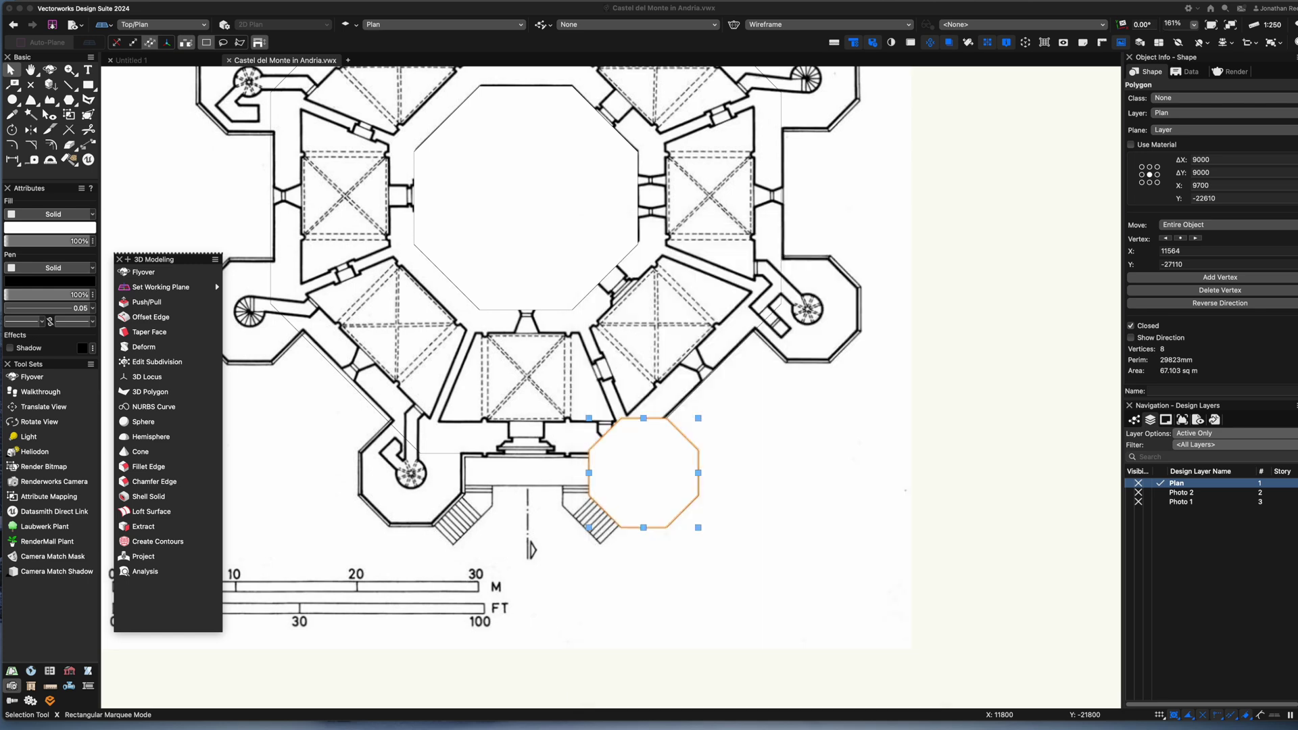
pyautogui.click(838, 408)
# Create a circular array of the Tower symbol with 7 rotated duplicates at 45° around the courtyard's centre, retaining the original
pyautogui.scroll(-1, 657, 372)
pyautogui.moveTo(632, 323); pyautogui.dragTo(756, 348, button='middle')
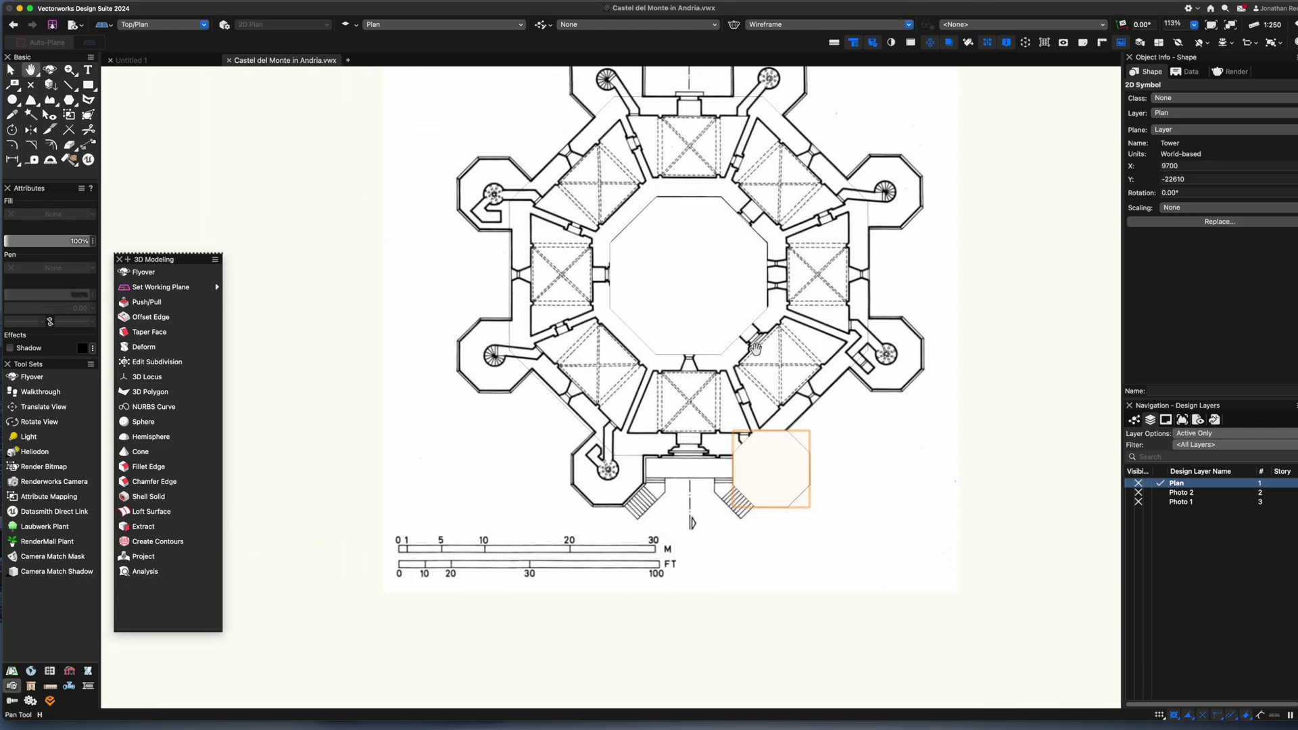
pyautogui.press('x')
pyautogui.scroll(-2, 755, 348)
pyautogui.click(114, 5)
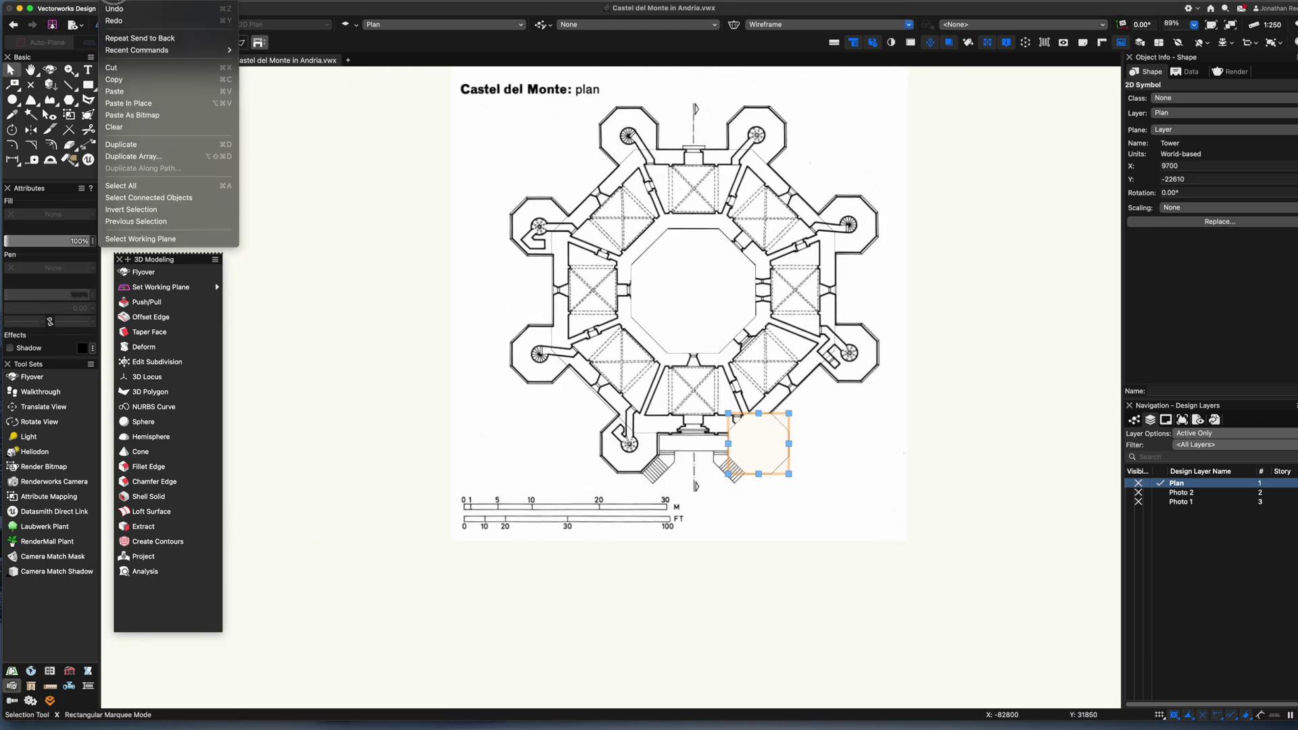
pyautogui.click(134, 156)
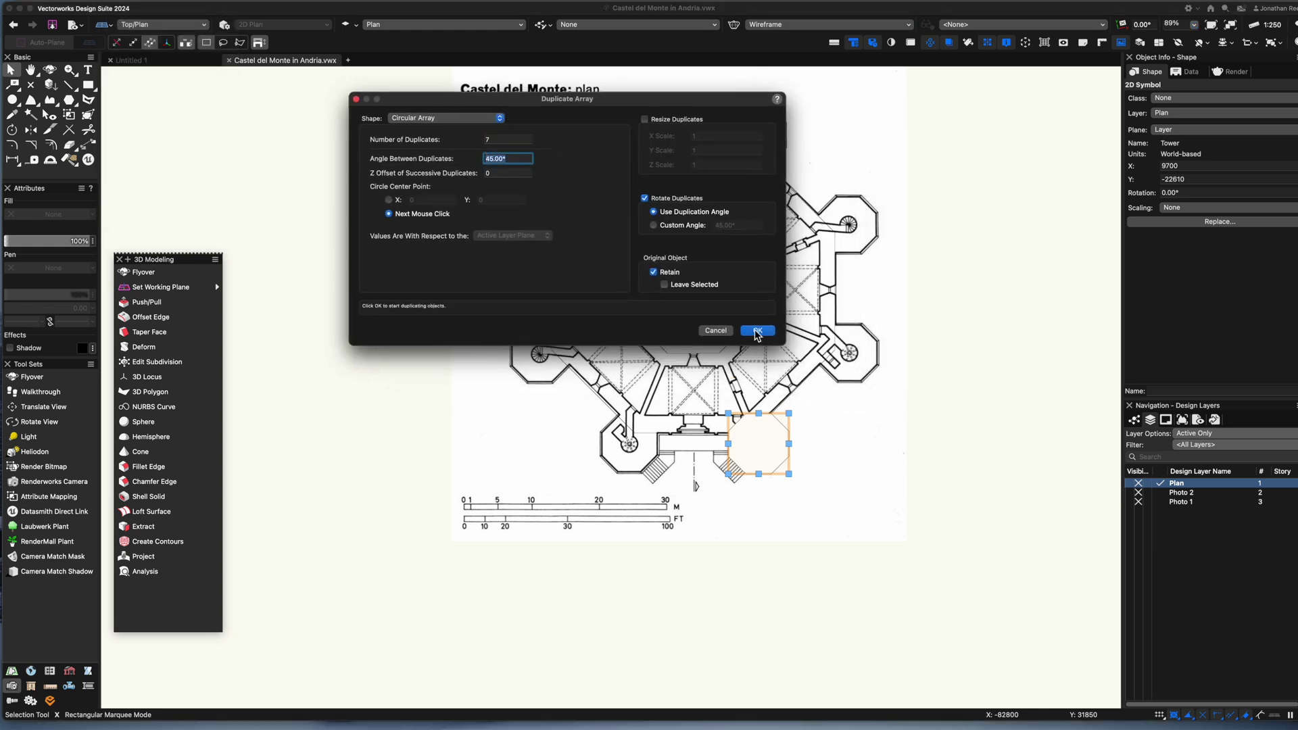
pyautogui.click(757, 331)
pyautogui.click(695, 296)
# Edit the Tower symbol, extrude its octagon 9000 mm and return to the castle in right isometric view
pyautogui.press('3')
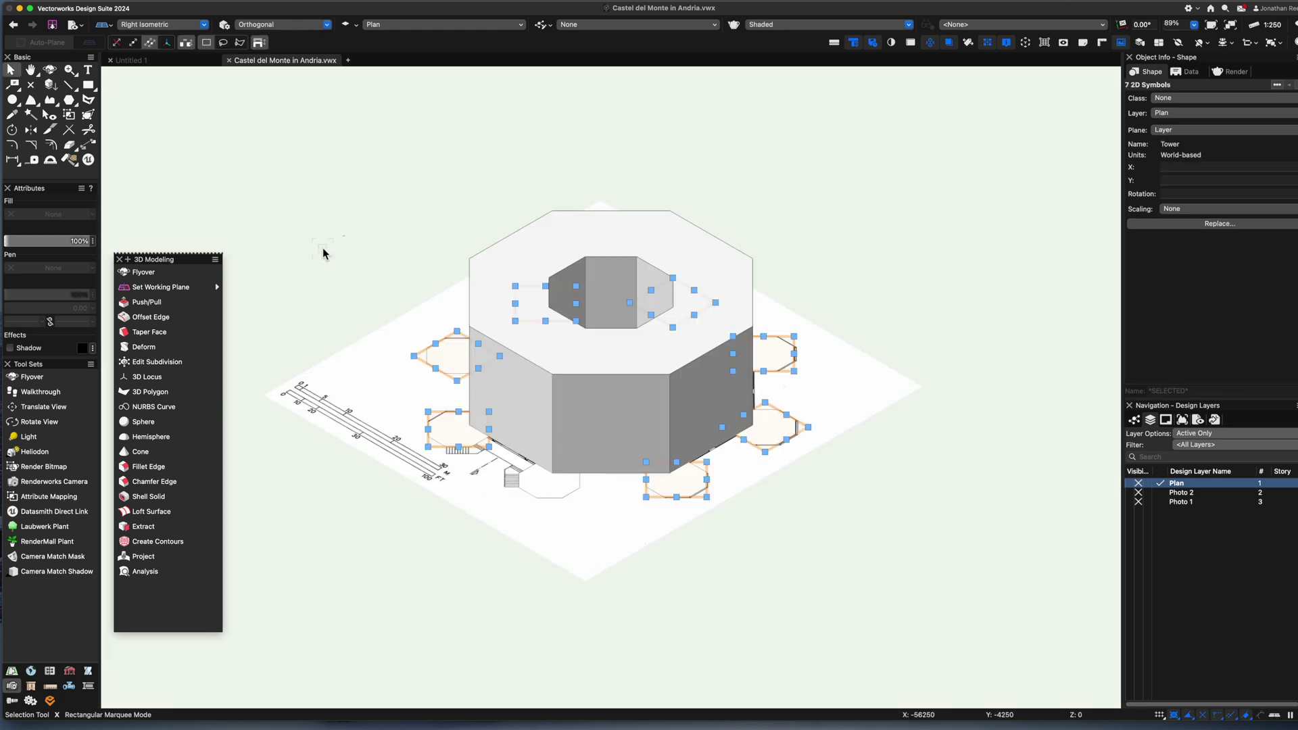
pyautogui.click(661, 158)
pyautogui.click(458, 426)
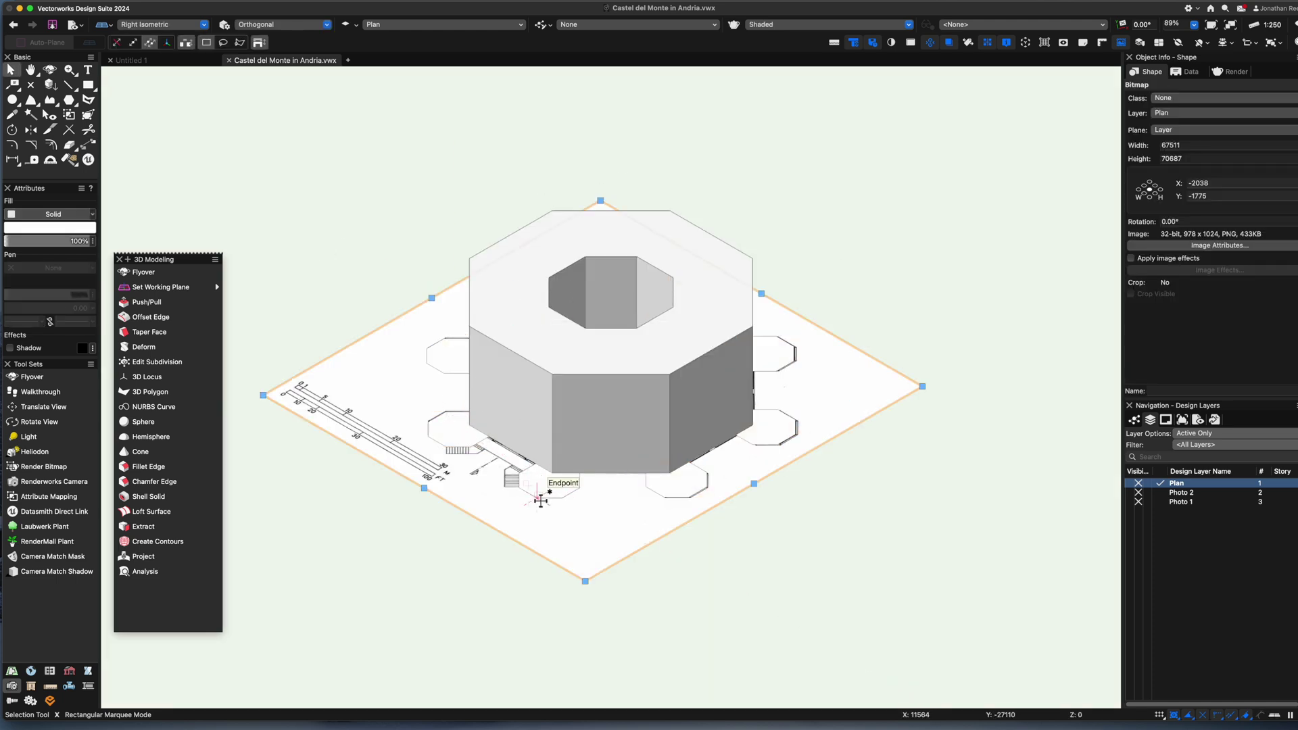
pyautogui.doubleClick(541, 498)
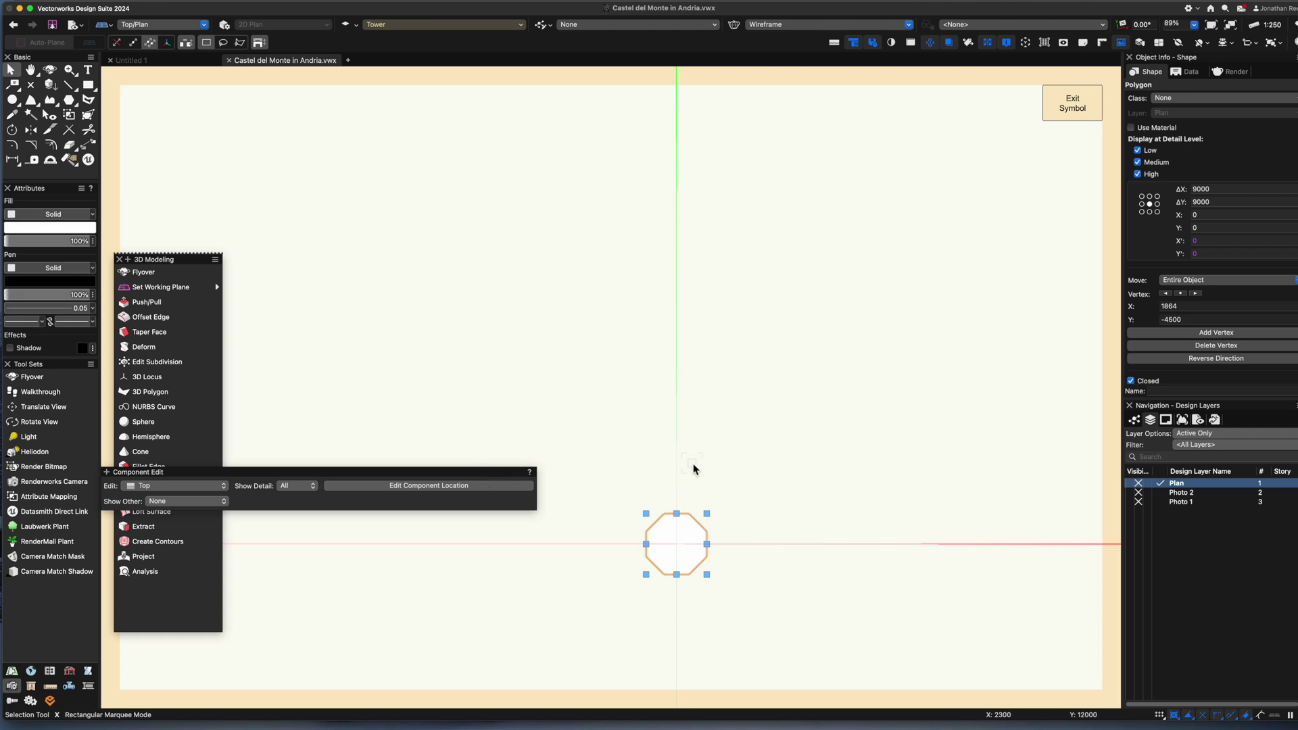
pyautogui.press('super+3')
pyautogui.press('super+5')
pyautogui.press('super+e')
pyautogui.write('9000')
pyautogui.press('Return')
pyautogui.press('super+3')
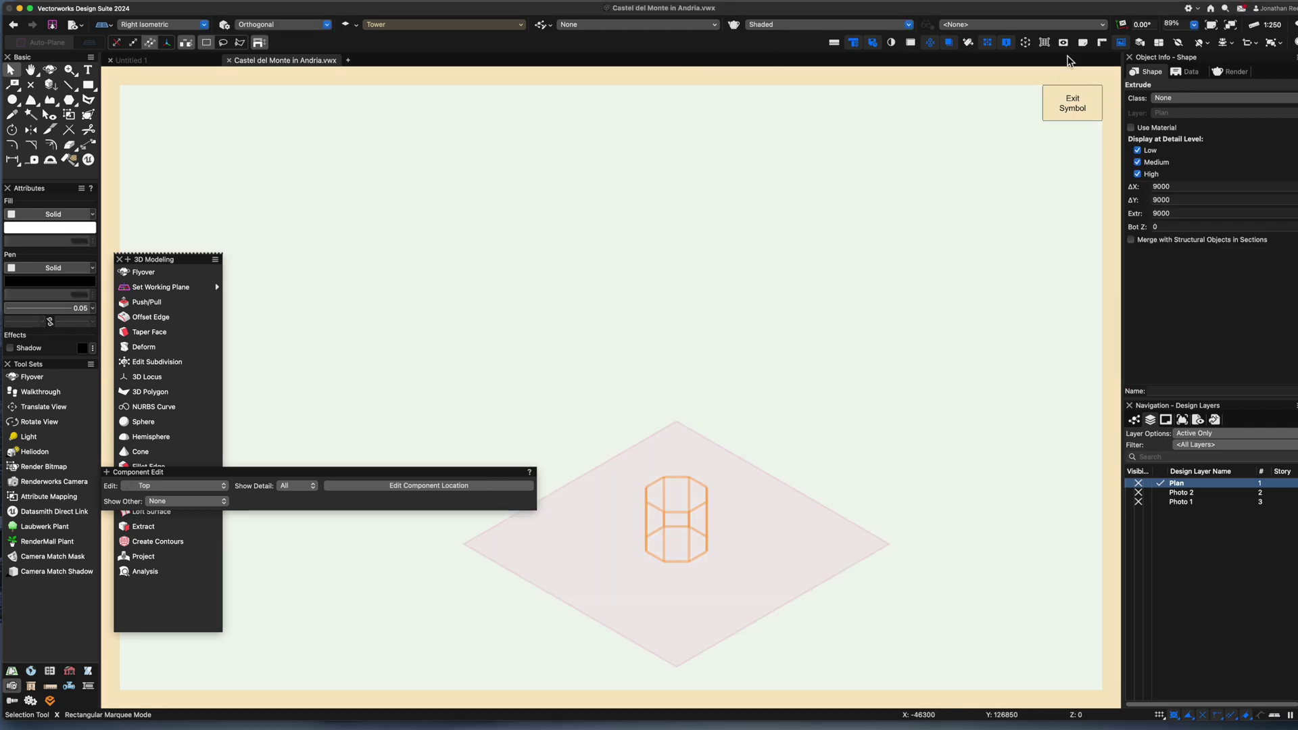
pyautogui.click(1068, 109)
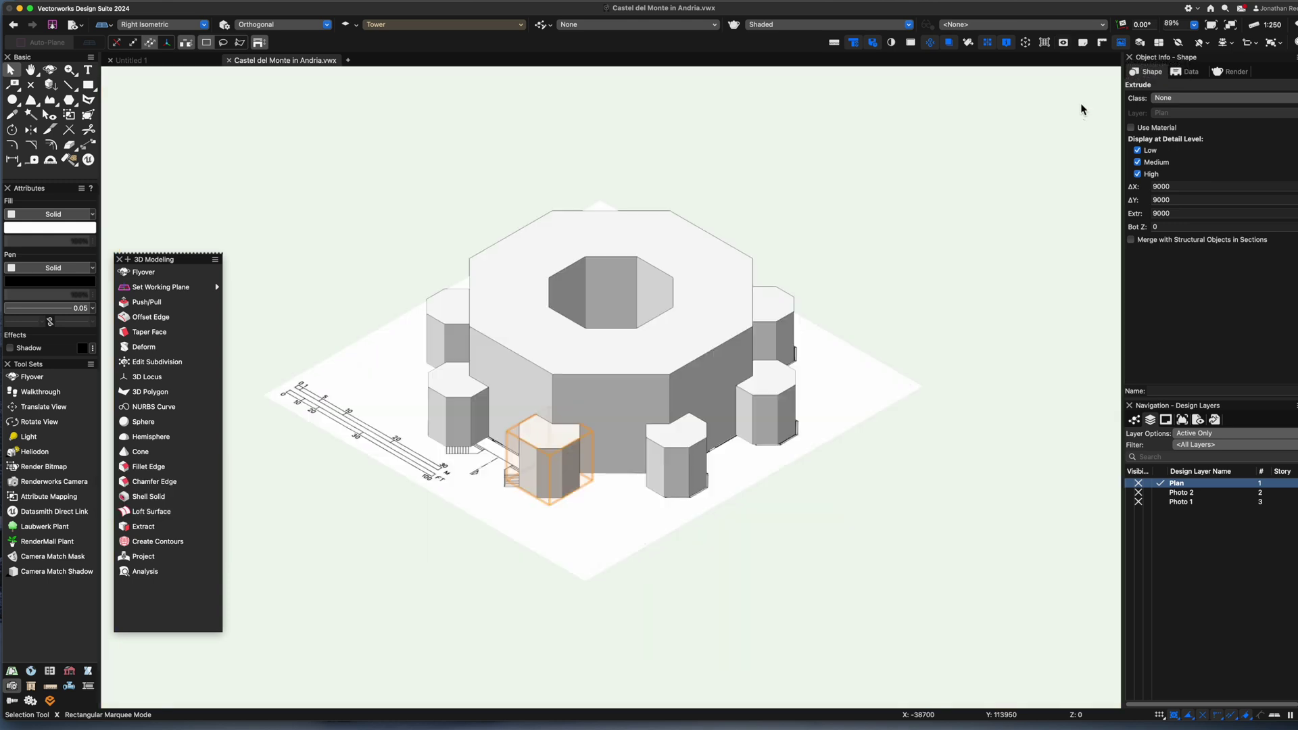
# Open the Tower symbol's 3D component for editing with the surrounding castle displayed
pyautogui.click(571, 450)
pyautogui.scroll(2, 536, 454)
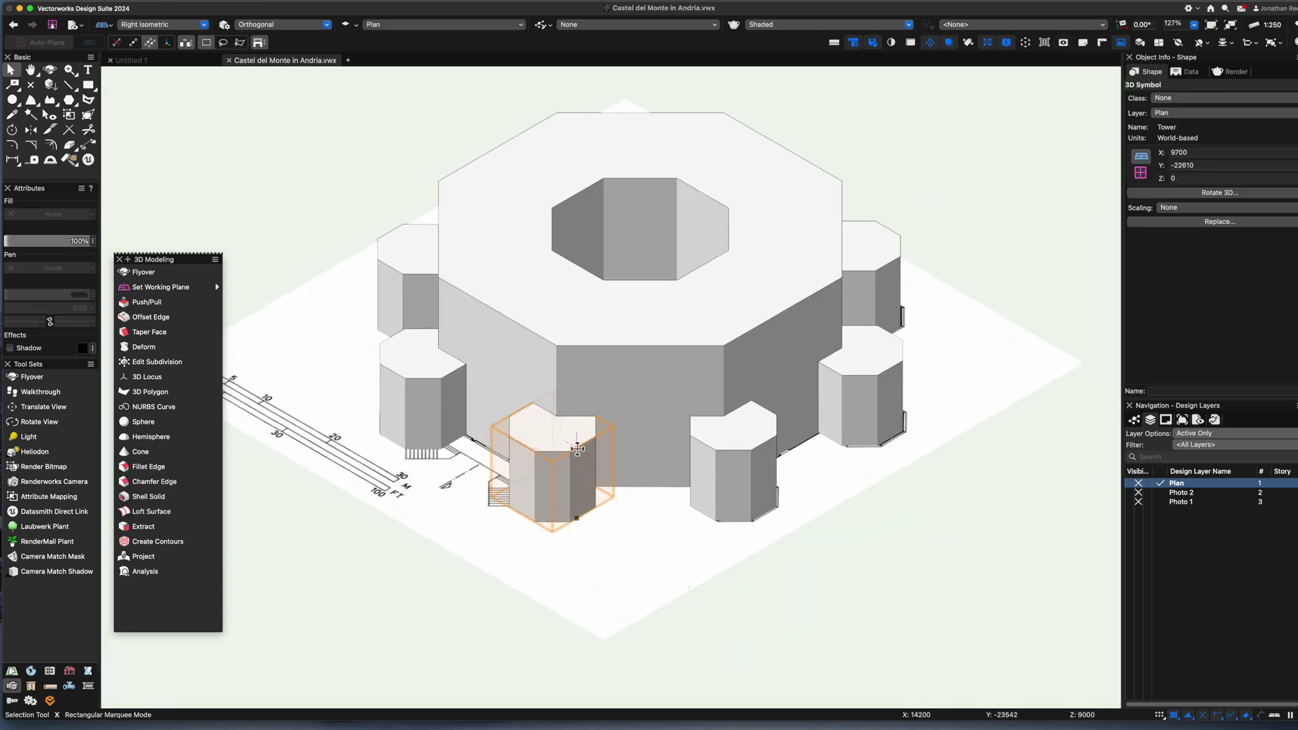
pyautogui.doubleClick(575, 446)
pyautogui.click(759, 284)
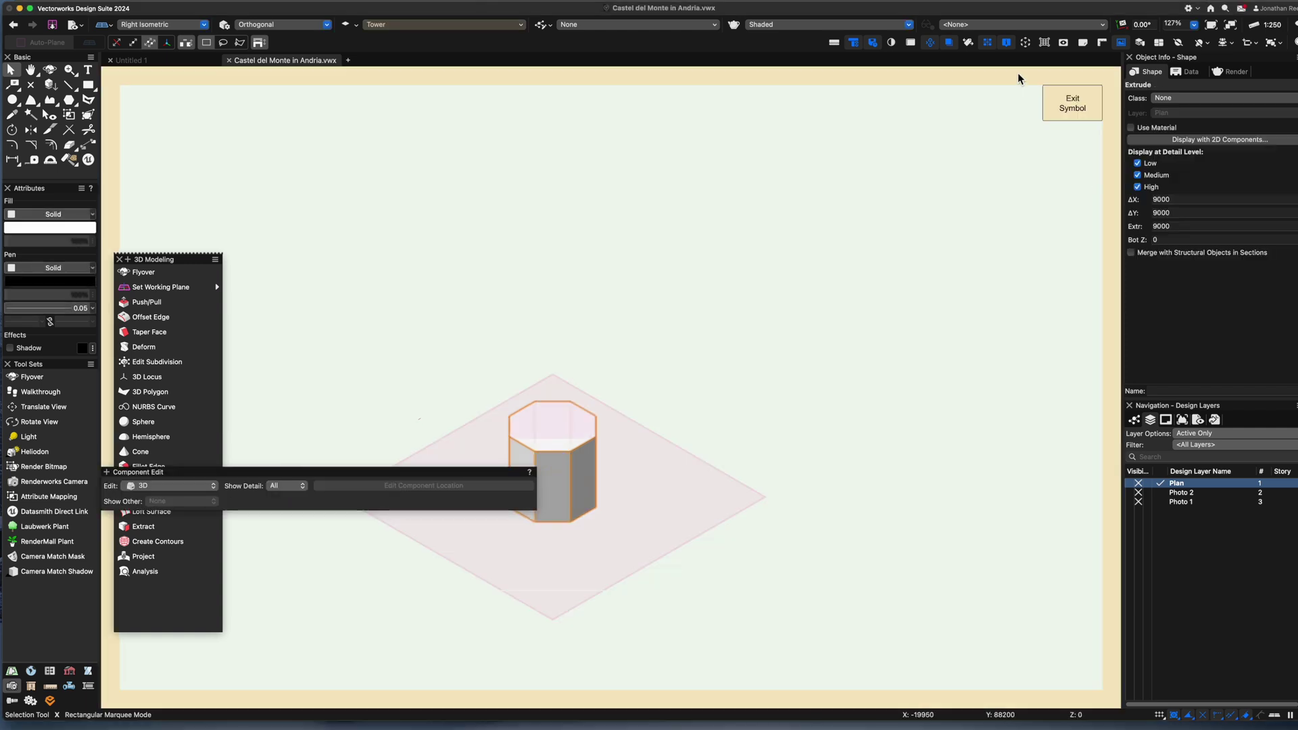
pyautogui.click(1063, 43)
pyautogui.scroll(3, 553, 452)
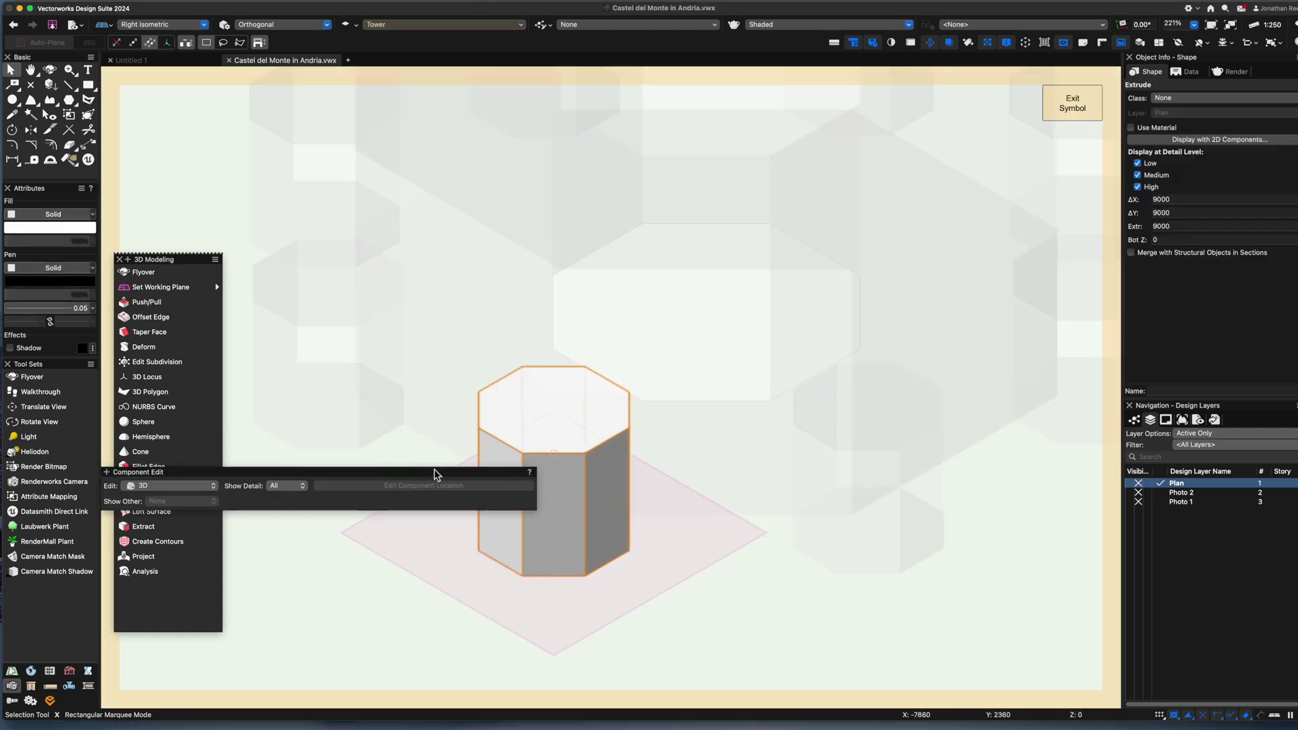
pyautogui.click(278, 243)
pyautogui.moveTo(257, 471); pyautogui.dragTo(317, 124)
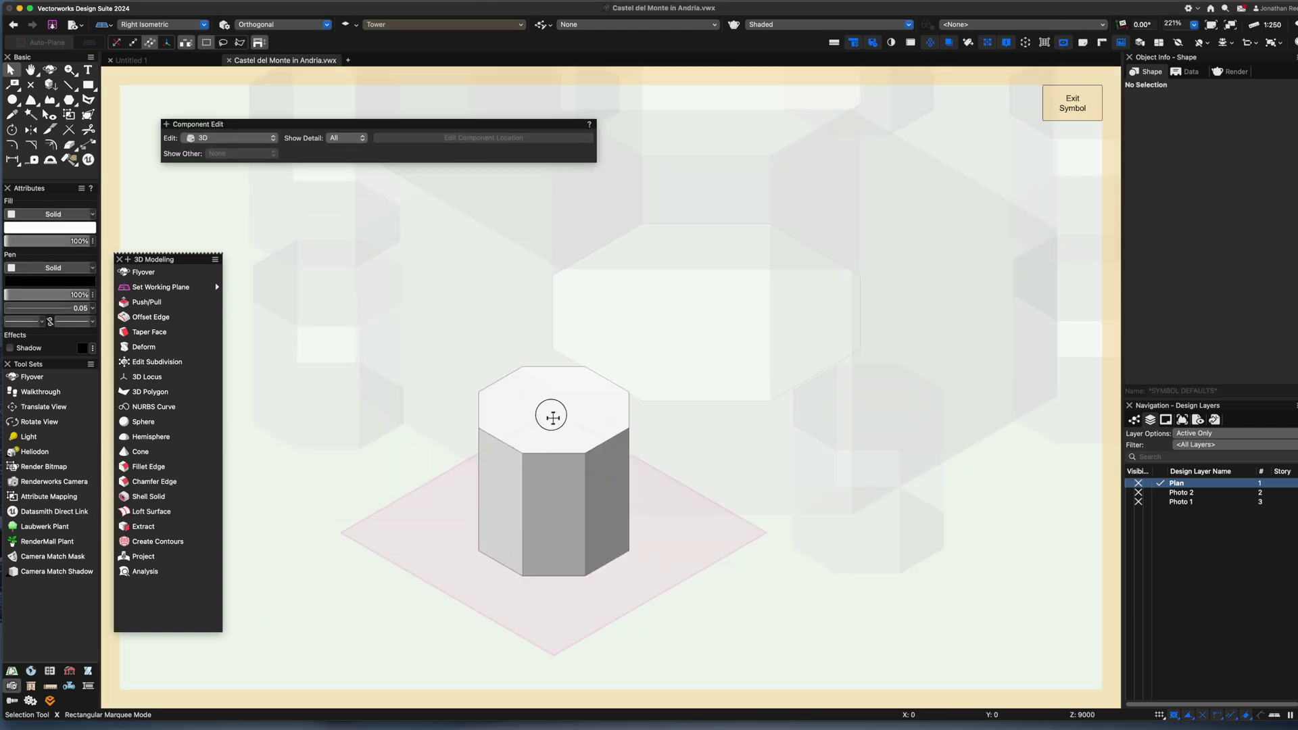
# Offset the tower's top edge loop 200 mm inward with the Offset Edge tool
pyautogui.click(553, 417)
pyautogui.scroll(2, 516, 435)
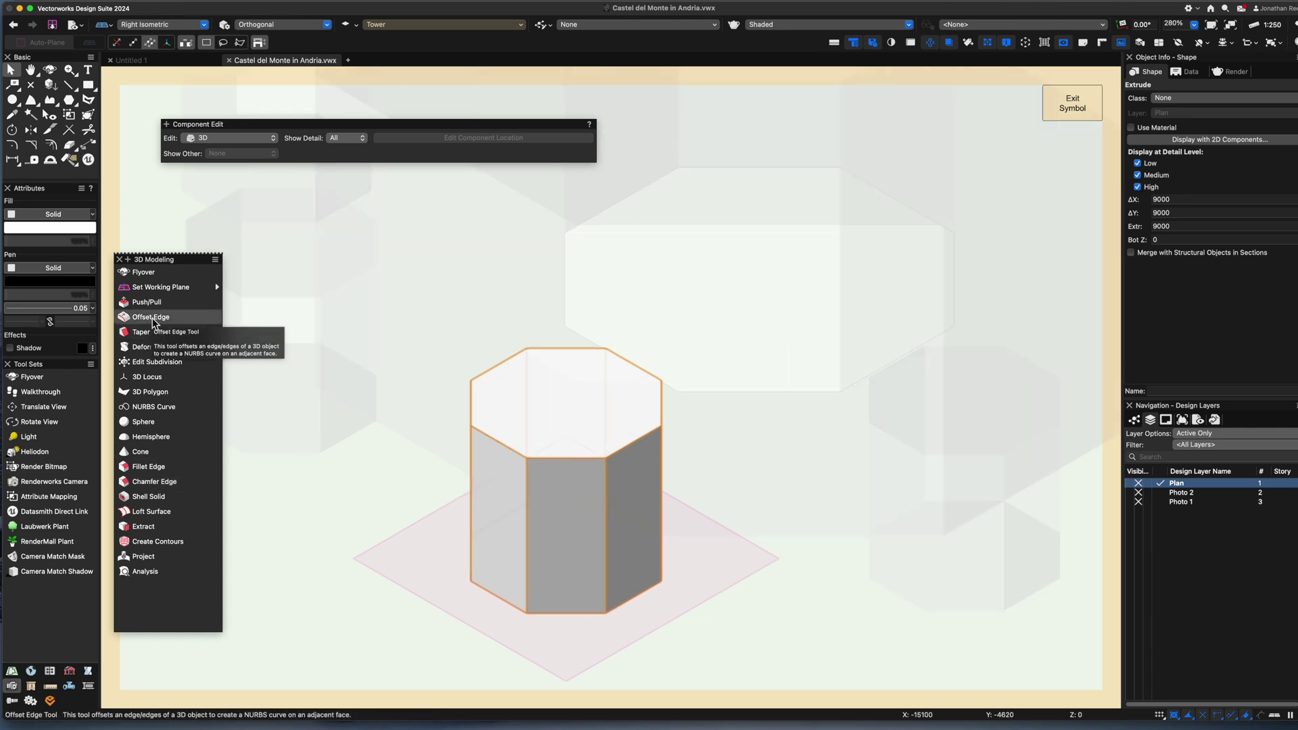
pyautogui.click(152, 318)
pyautogui.scroll(2, 521, 447)
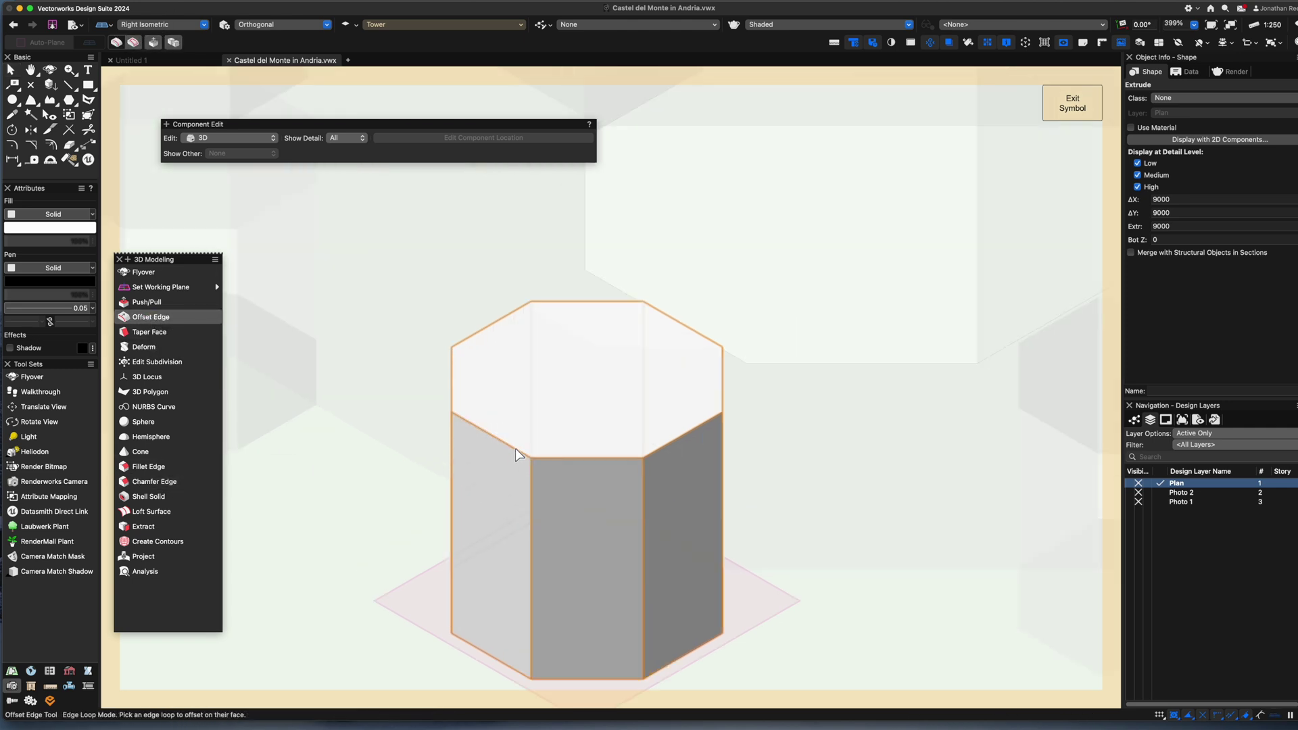
pyautogui.scroll(2, 521, 447)
pyautogui.click(525, 440)
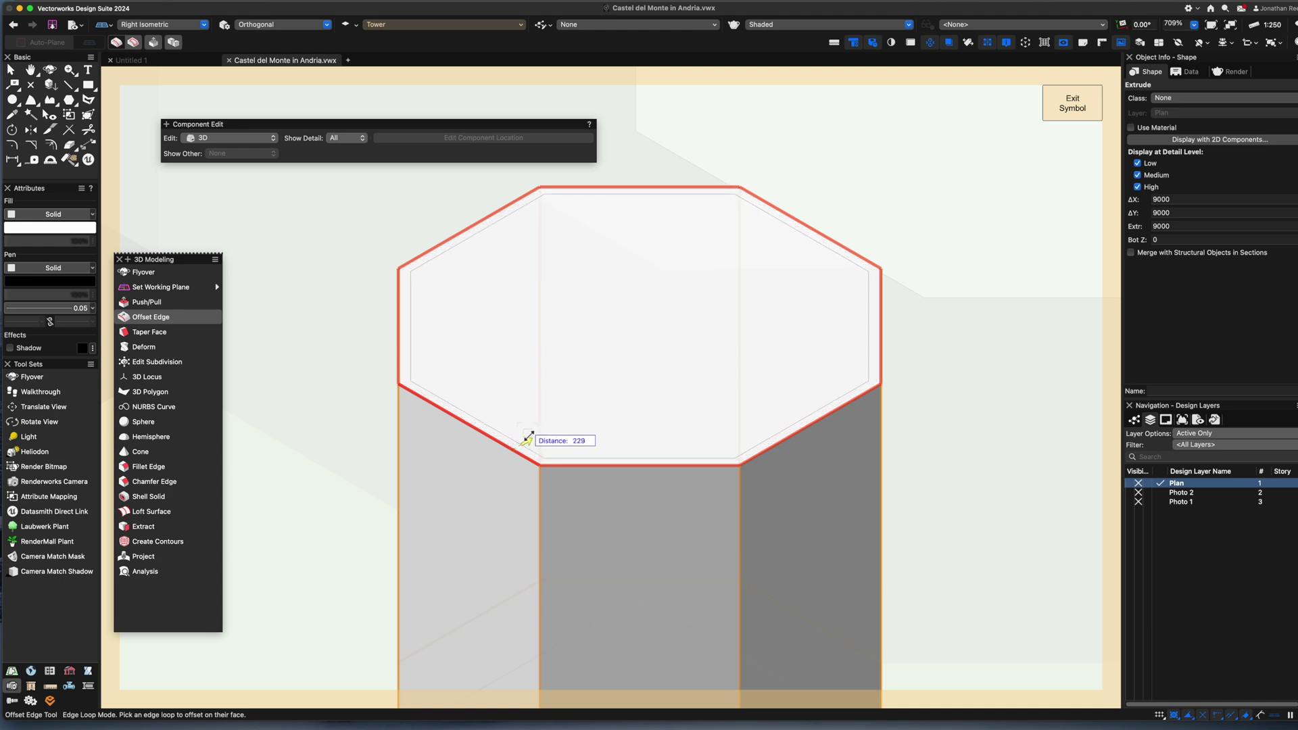
pyautogui.write('200')
pyautogui.press('Return')
pyautogui.press('Return')
# Extrude the inset octagon on the tower's top face 9000 mm upward
pyautogui.click(544, 428)
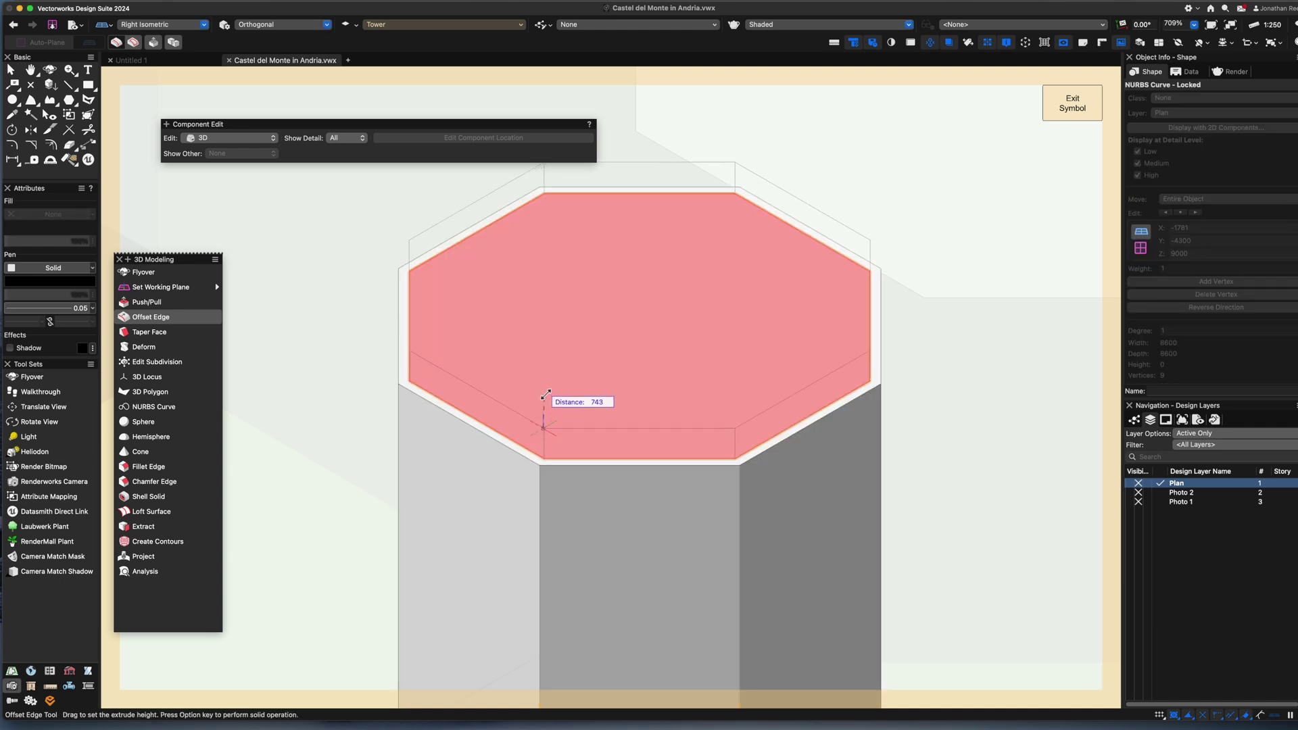
pyautogui.scroll(-4, 544, 388)
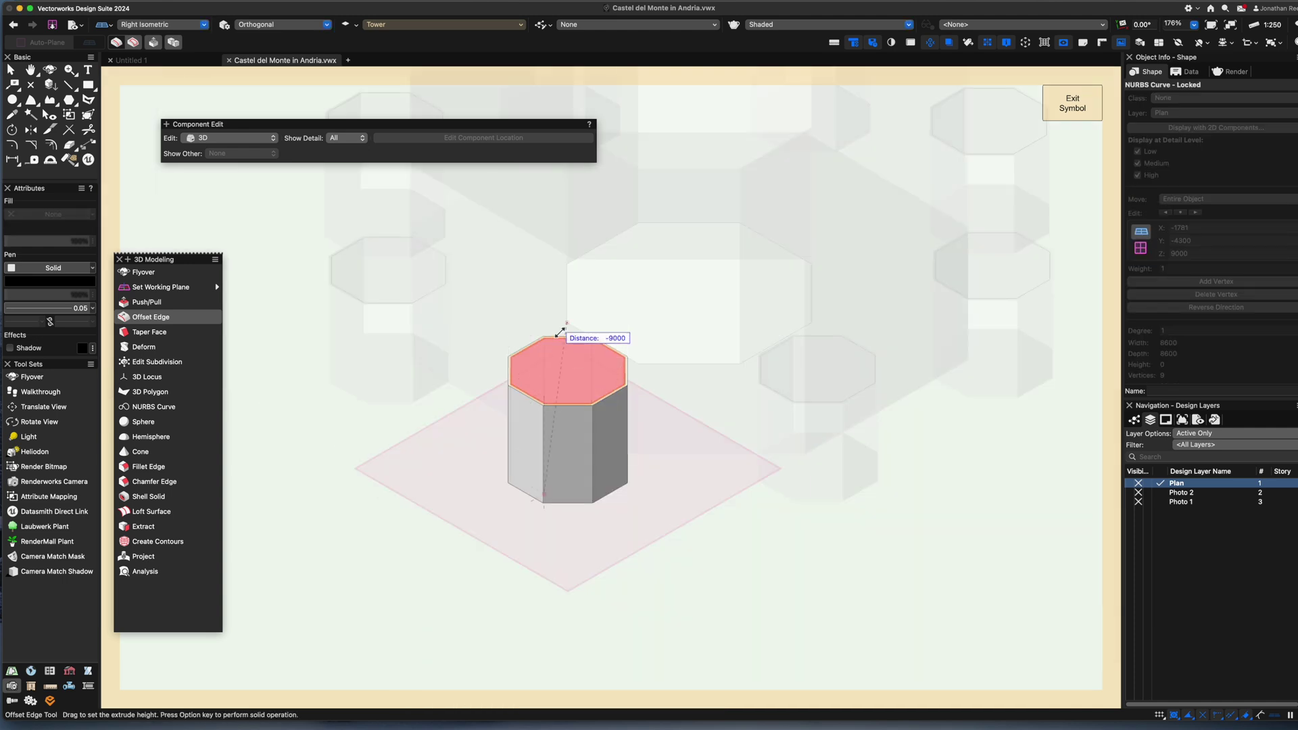
pyautogui.click(557, 288)
# Offset the upper tower's top edge loop inward to a 7800 mm wide octagon and raise the outer rim 1000 mm as a parapet
pyautogui.scroll(4, 550, 325)
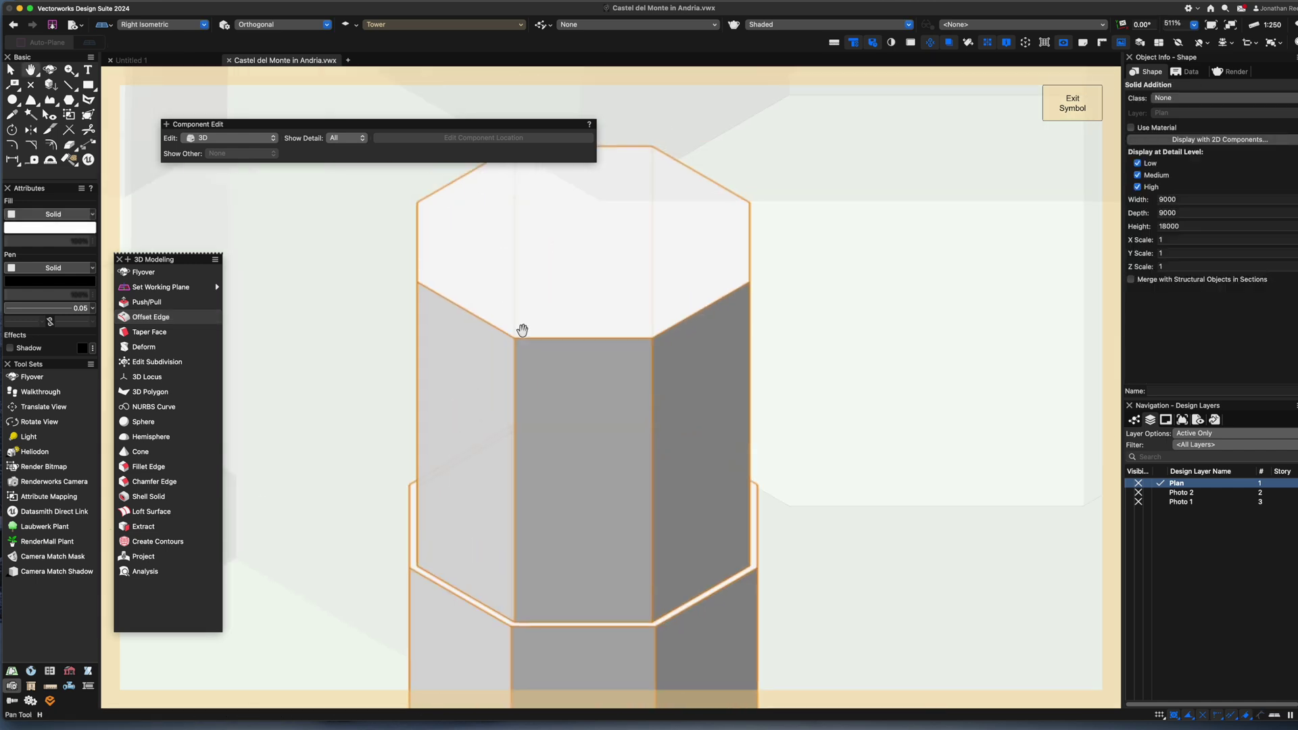
pyautogui.scroll(5, 499, 375)
pyautogui.click(482, 420)
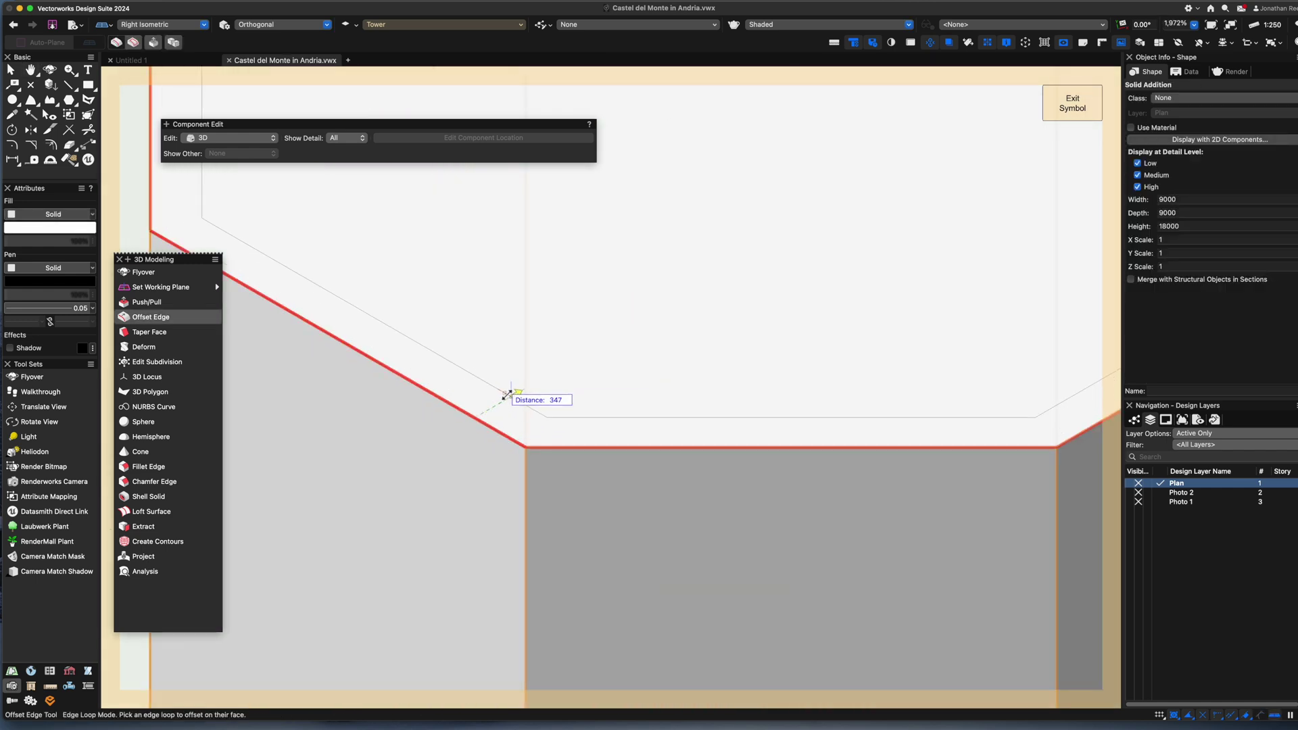
pyautogui.click(523, 388)
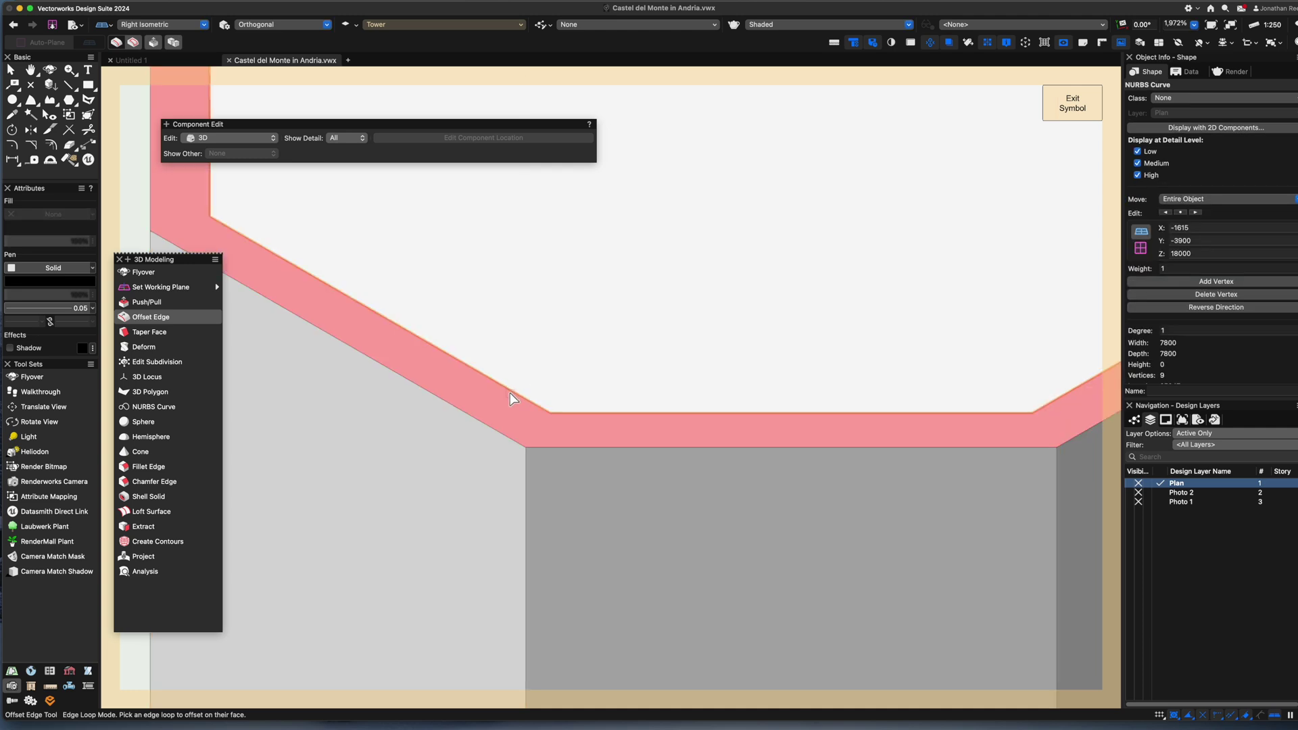
pyautogui.scroll(-4, 512, 397)
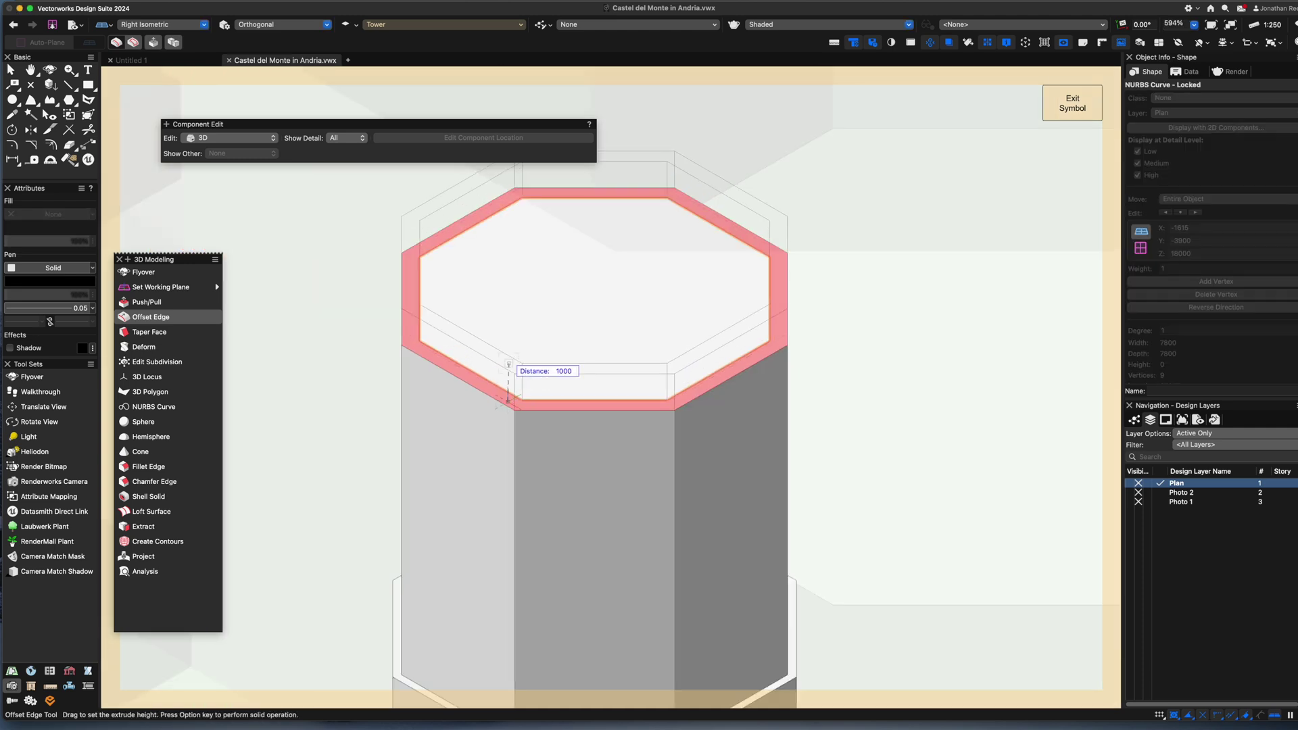
pyautogui.click(508, 368)
# Chamfer the inner and outer edges of the tower's mid-height ledge with a 50 mm setback
pyautogui.scroll(-3, 512, 378)
pyautogui.scroll(4, 517, 520)
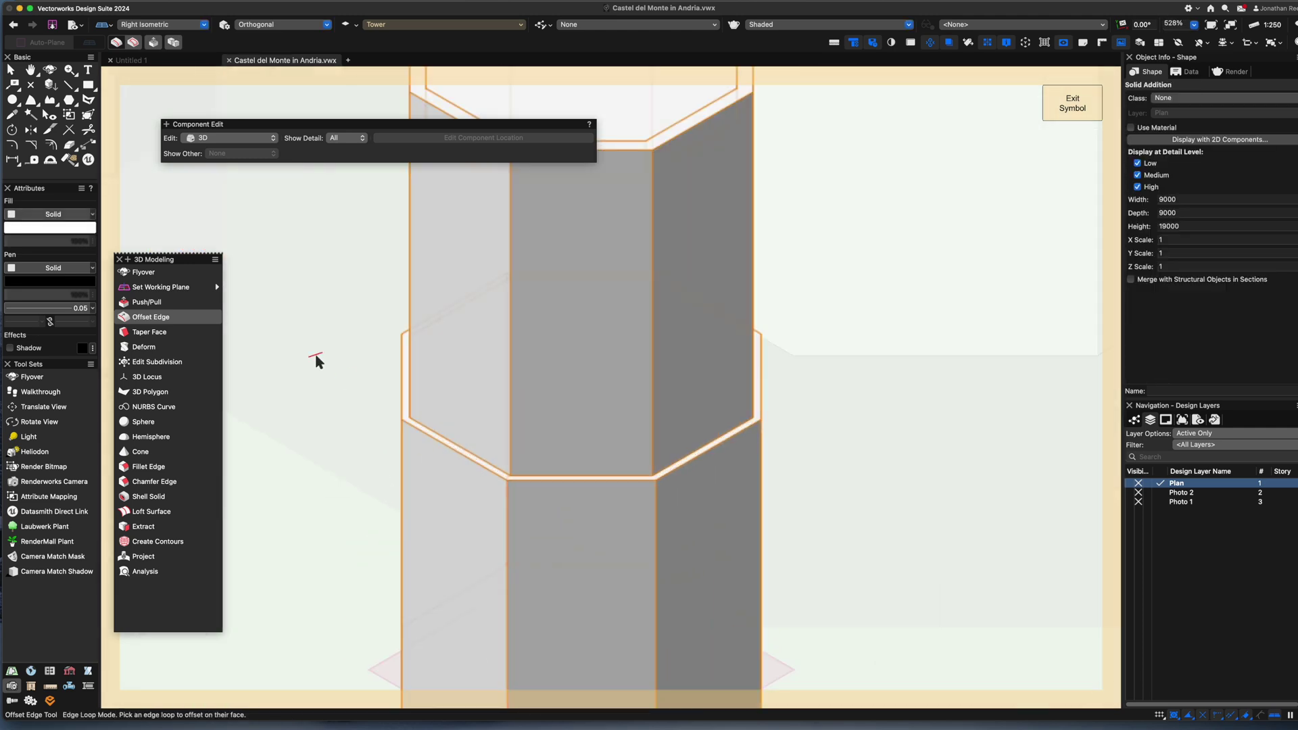
pyautogui.click(154, 481)
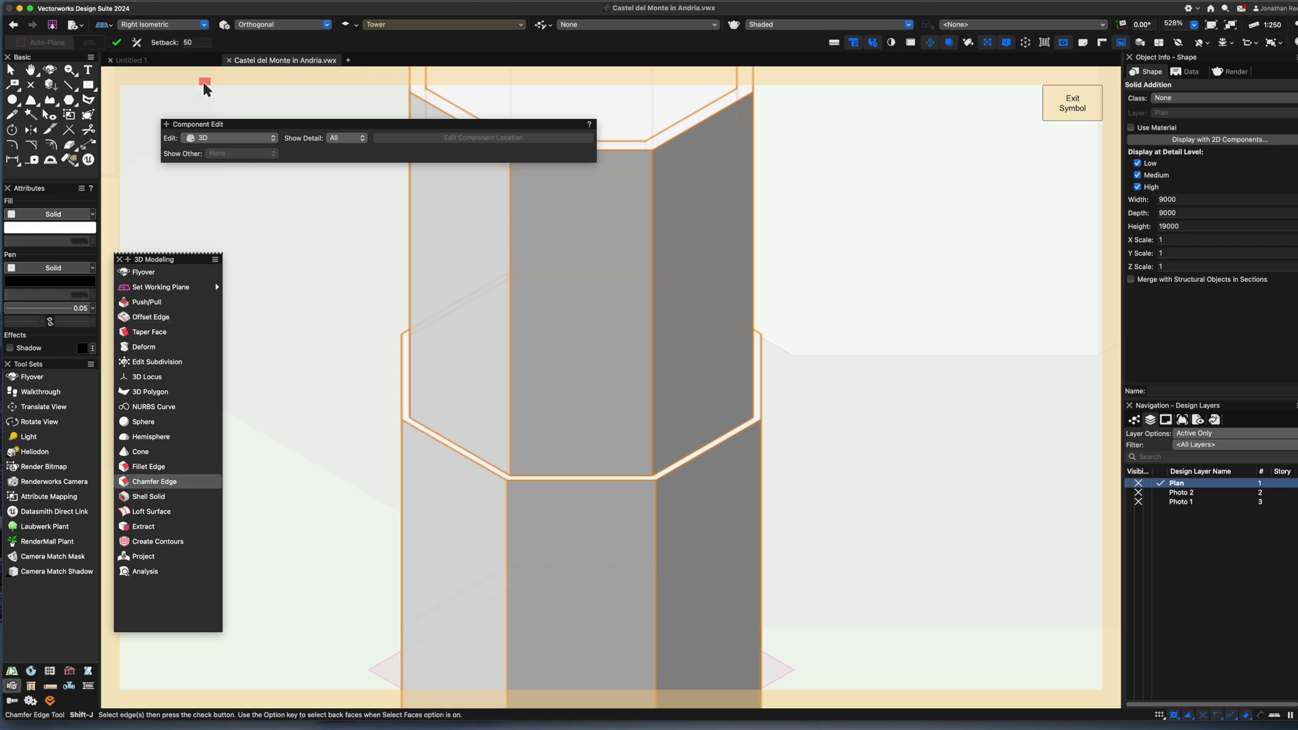
pyautogui.click(117, 43)
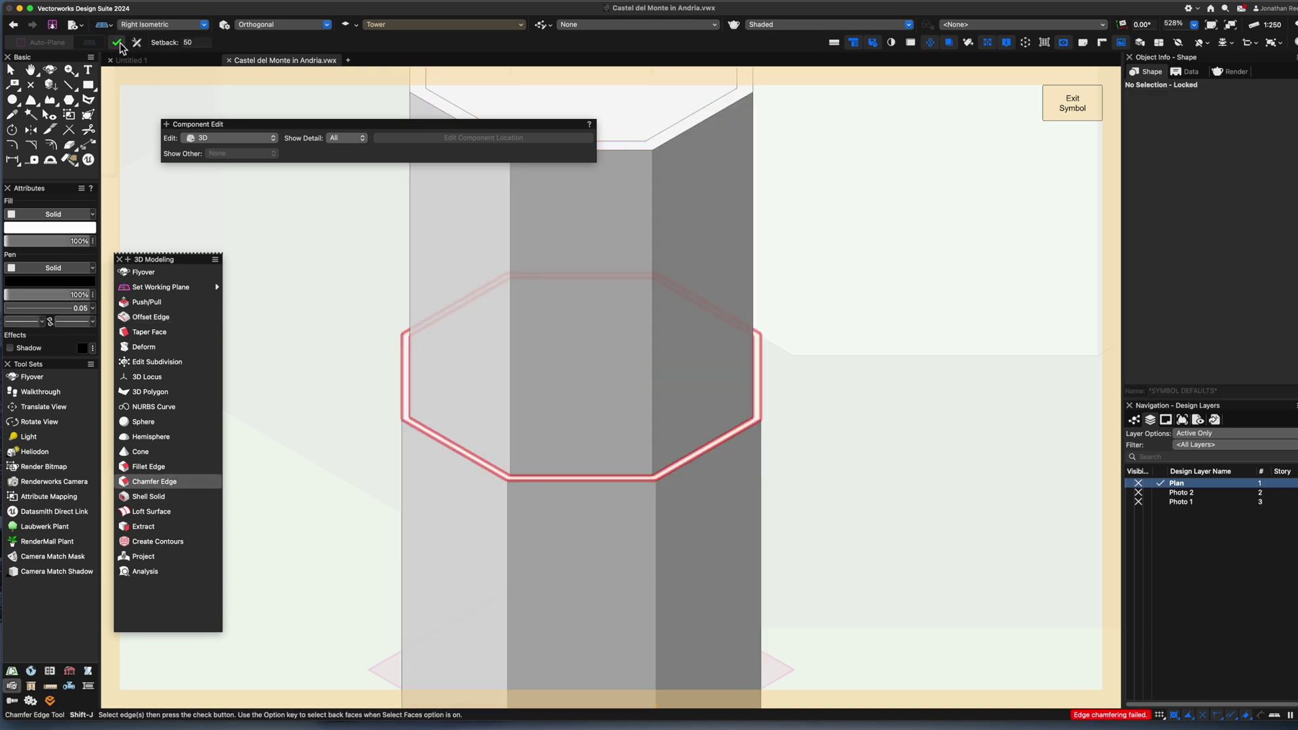
pyautogui.scroll(8, 410, 398)
pyautogui.press('x')
pyautogui.press('x')
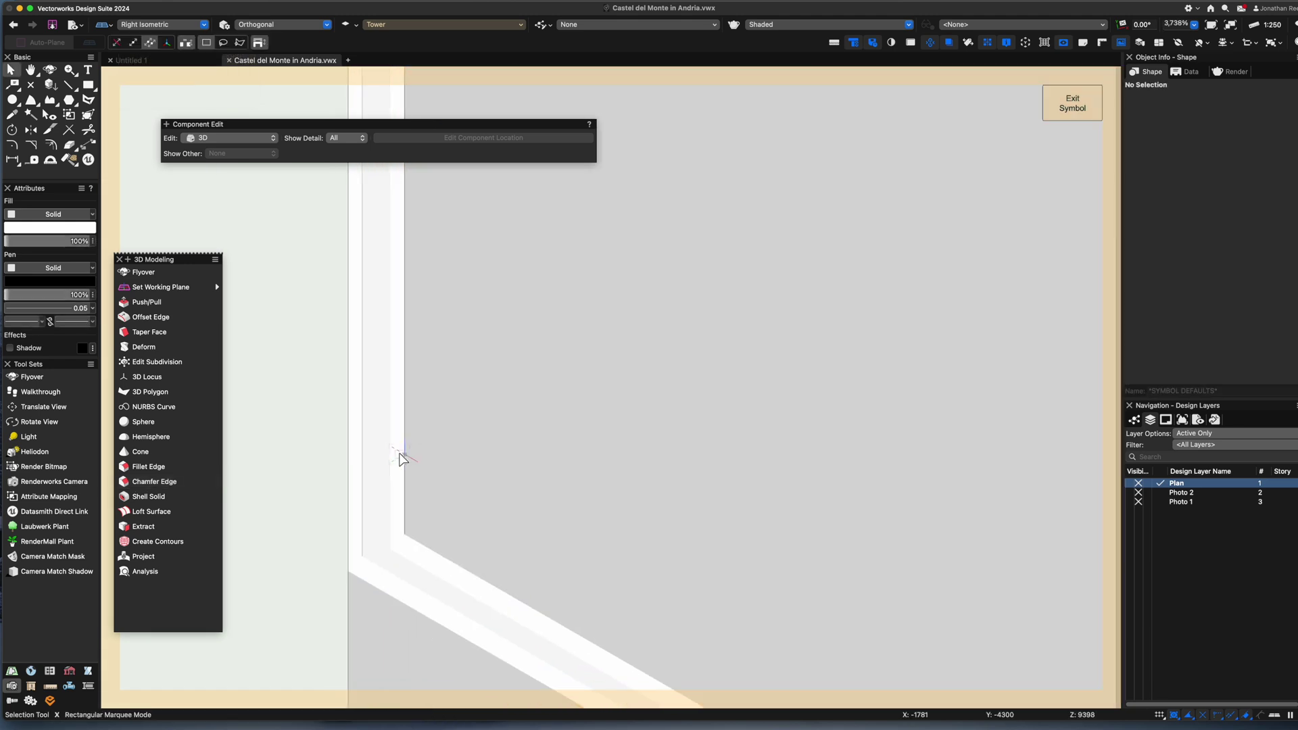
# Chamfer the inner and outer top edges of the tower's parapet with a 50 mm setback and exit the symbol
pyautogui.scroll(-6, 400, 459)
pyautogui.scroll(4, 457, 382)
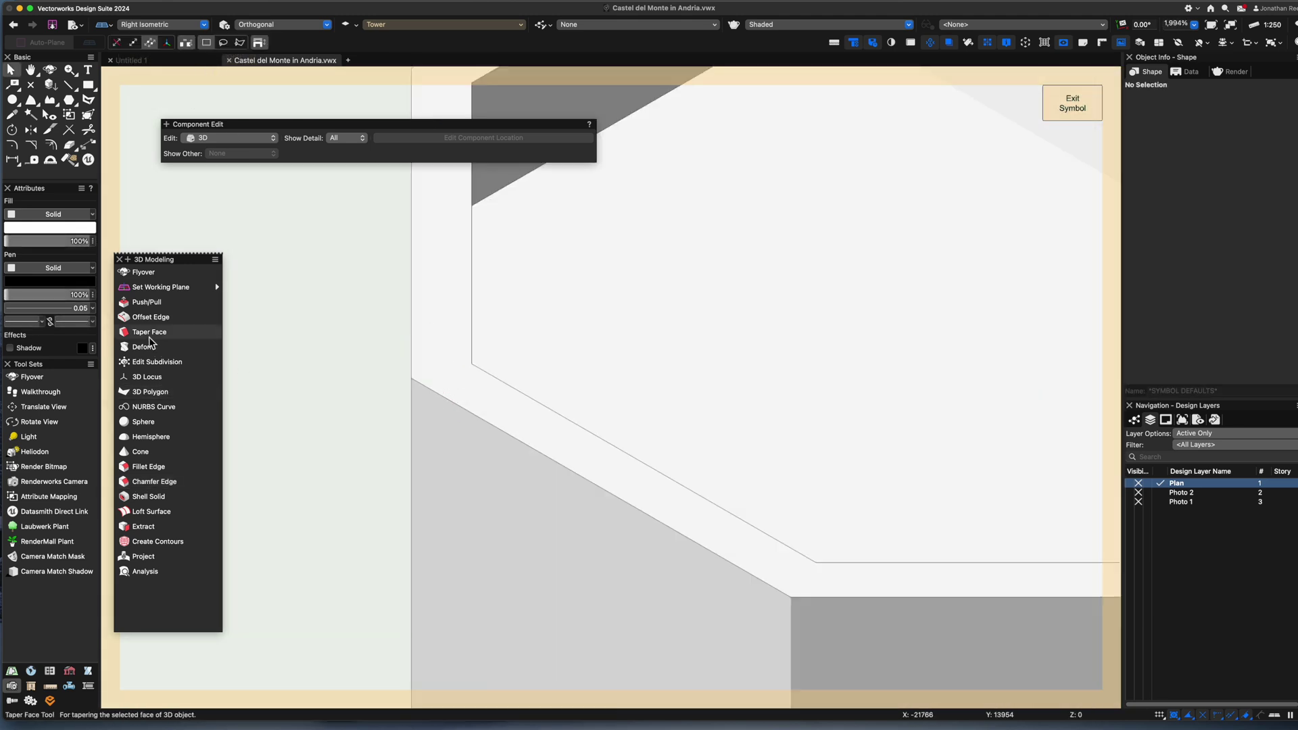
pyautogui.click(154, 482)
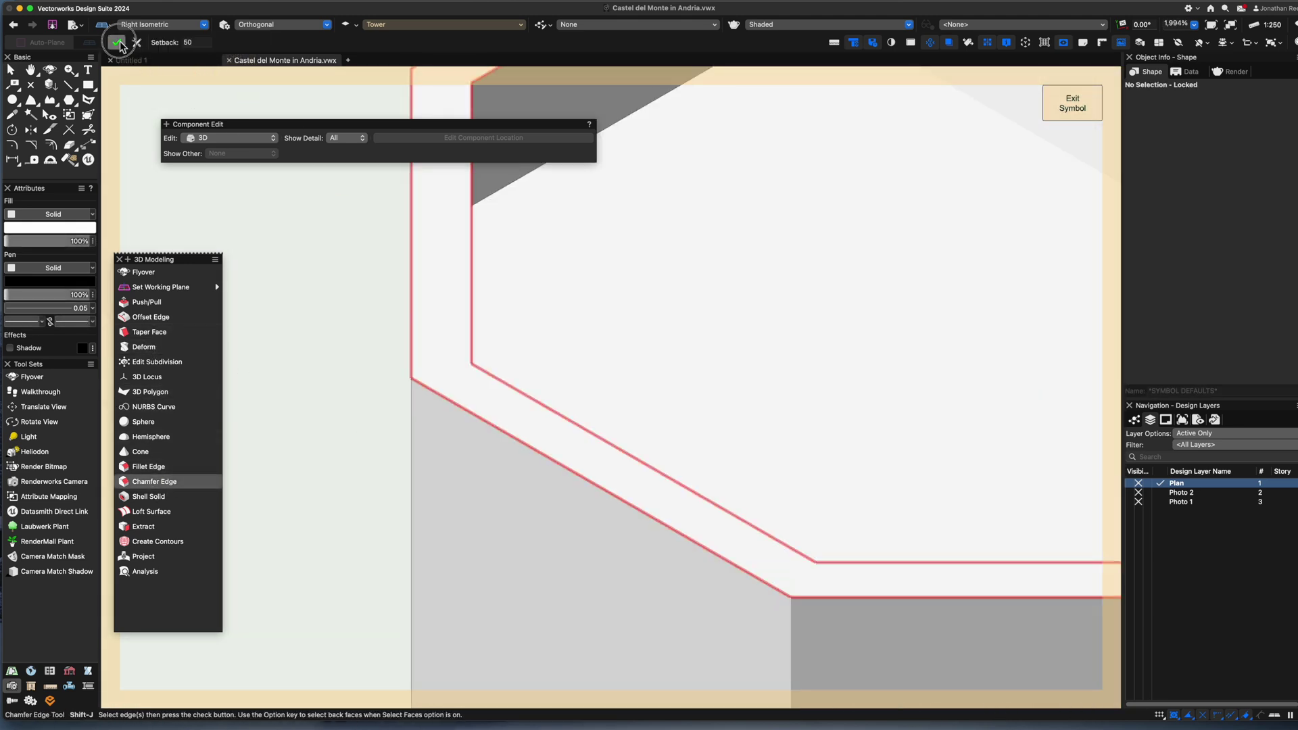
pyautogui.click(117, 43)
pyautogui.scroll(-5, 485, 438)
pyautogui.press('x')
pyautogui.press('KP_0')
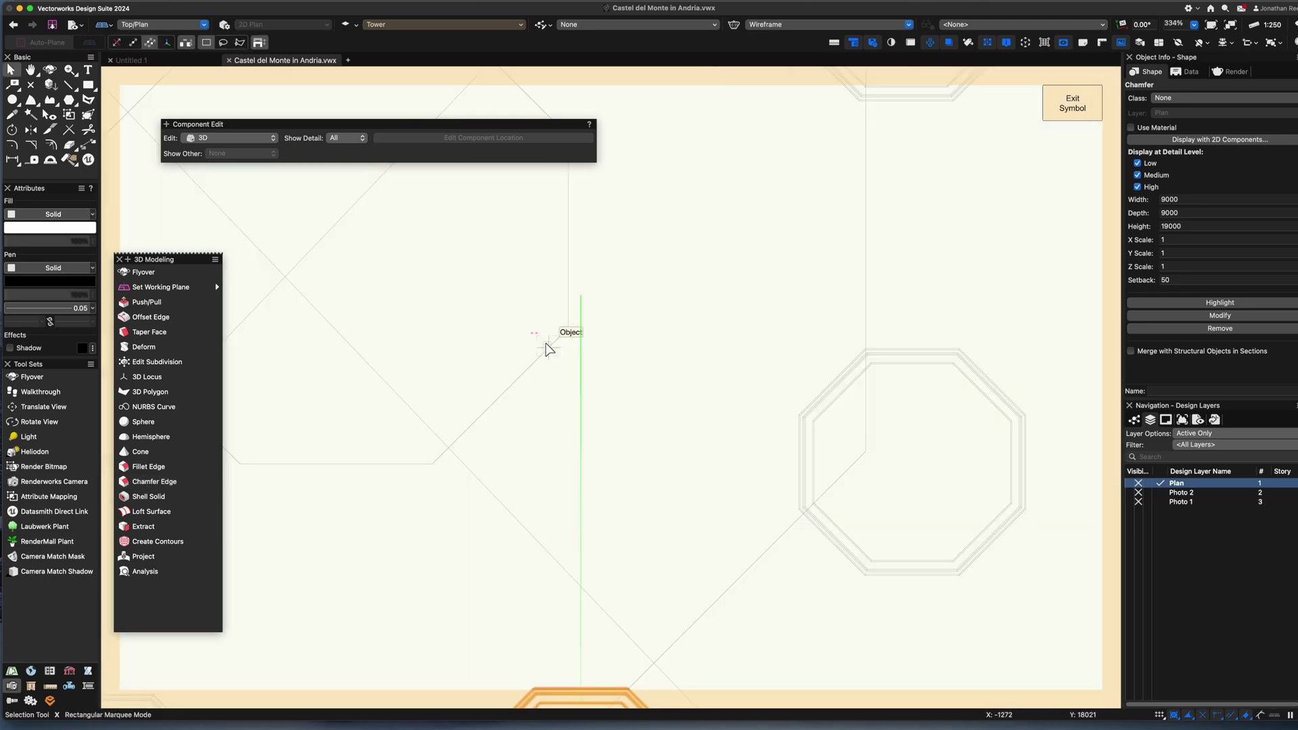
pyautogui.press('super+3')
pyautogui.click(1075, 108)
# Examine the castle's roof and tower tops on the Photo 1 and Photo 2 layers, returning to the Plan layer
pyautogui.click(1017, 183)
pyautogui.hotkey('shift', 'c')
pyautogui.moveTo(515, 516)
pyautogui.mouseDown()
pyautogui.moveTo(614, 431)
pyautogui.moveTo(542, 506)
pyautogui.moveTo(498, 493)
pyautogui.moveTo(527, 497)
pyautogui.mouseUp()
pyautogui.click(1165, 503)
pyautogui.press('super+5')
pyautogui.press('x')
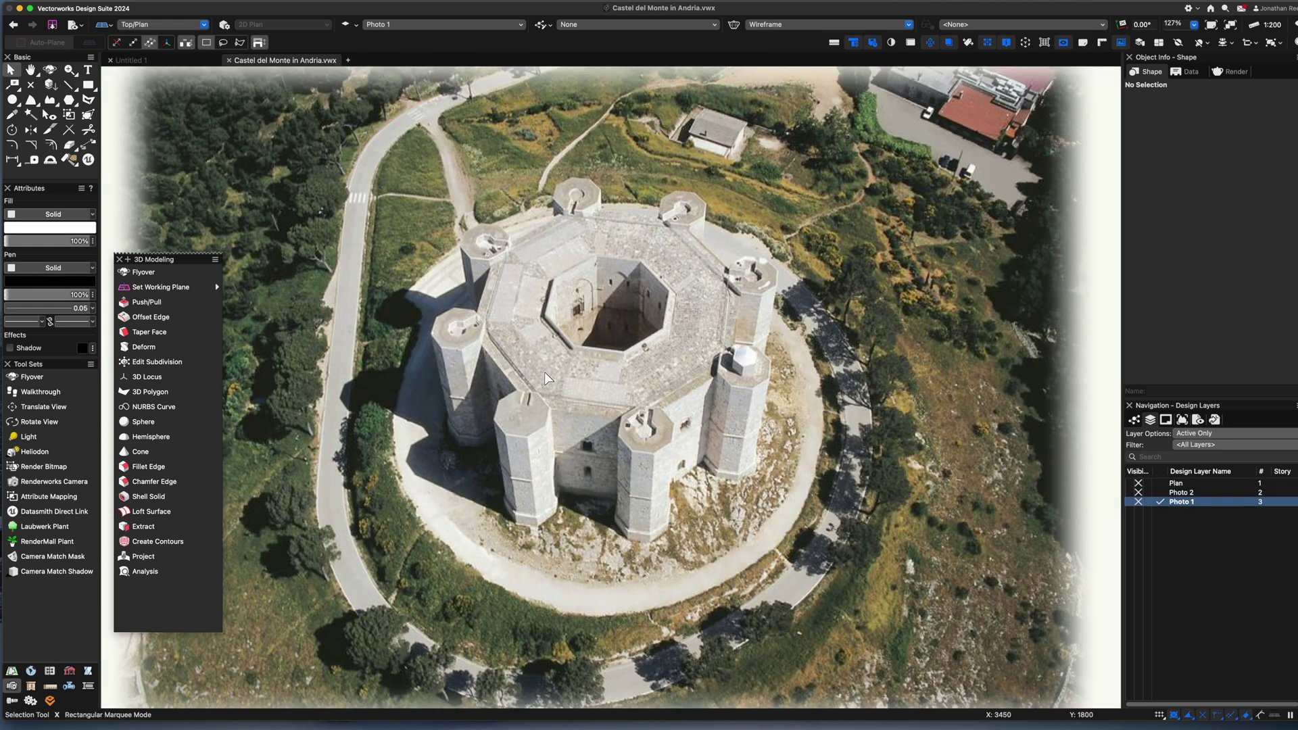
pyautogui.scroll(2, 532, 407)
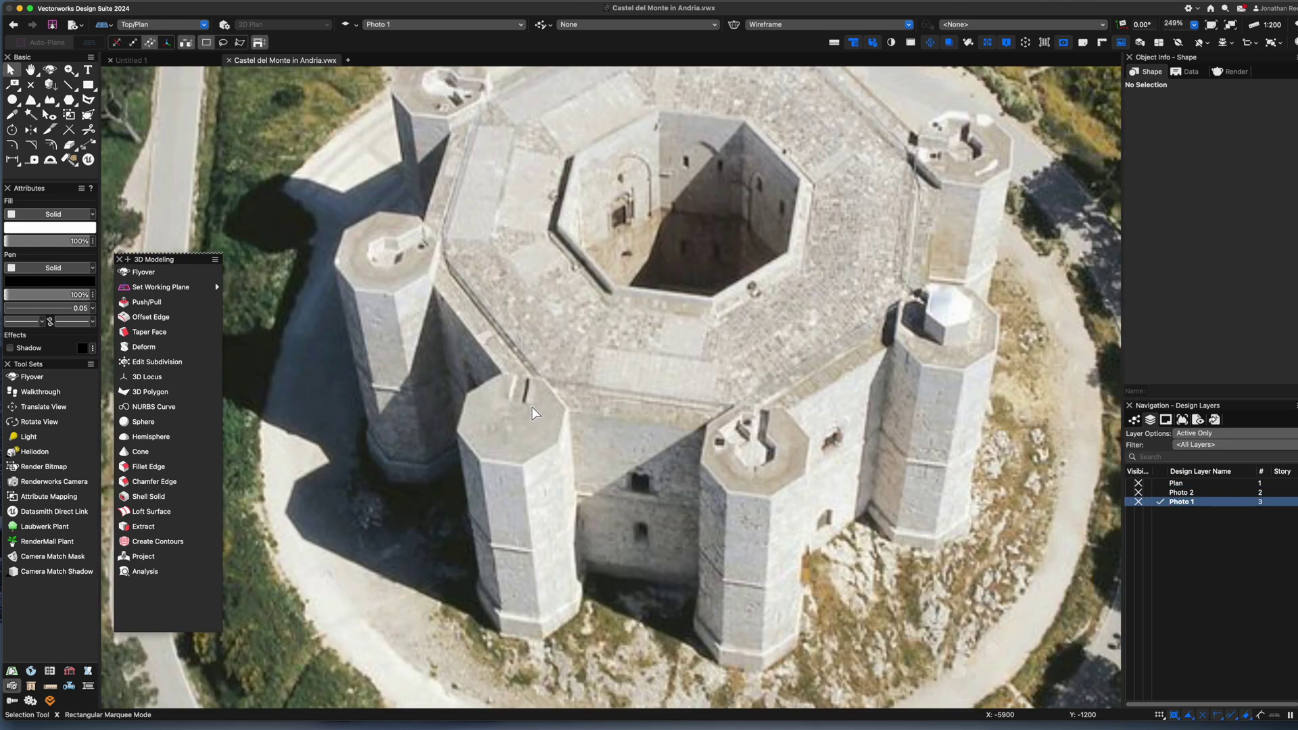
pyautogui.click(1165, 493)
pyautogui.click(1165, 483)
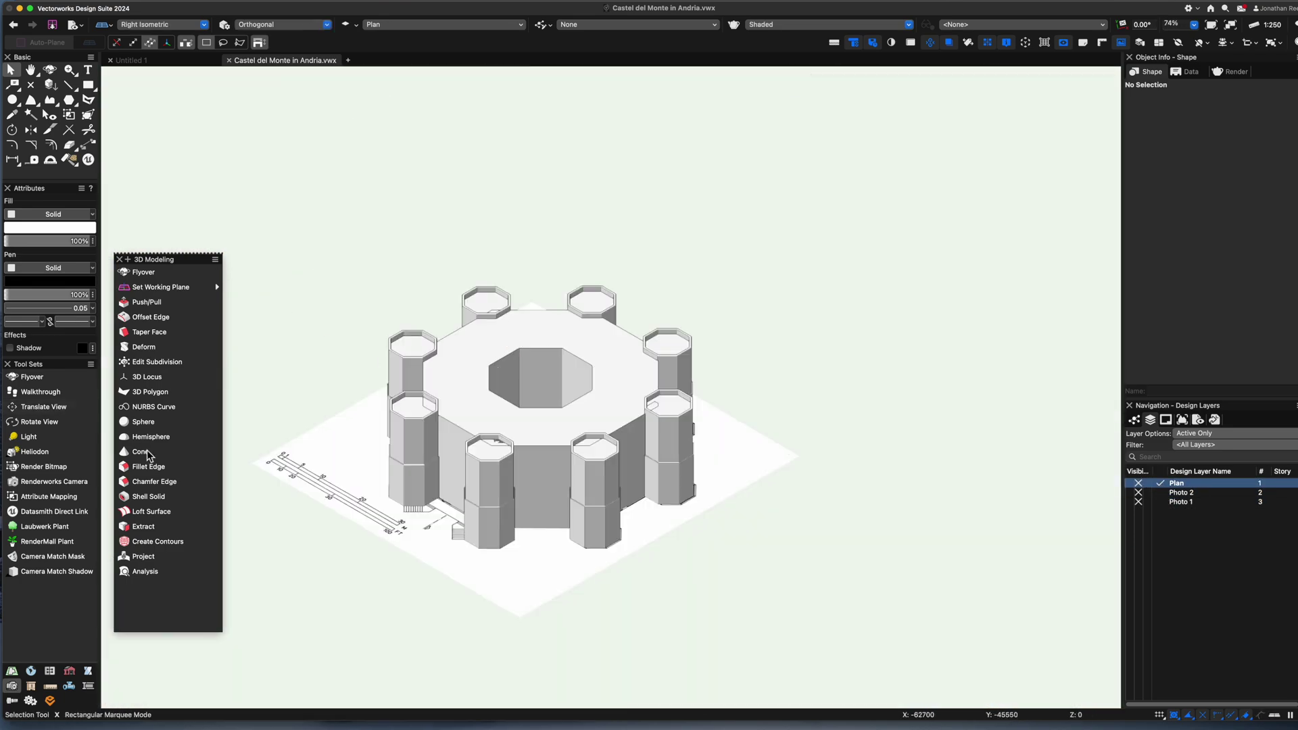
# Offset the main roof's outer edge loop inward to a 40000 mm wide octagon and push the inner roof down 1000 mm to form a parapet
pyautogui.click(151, 317)
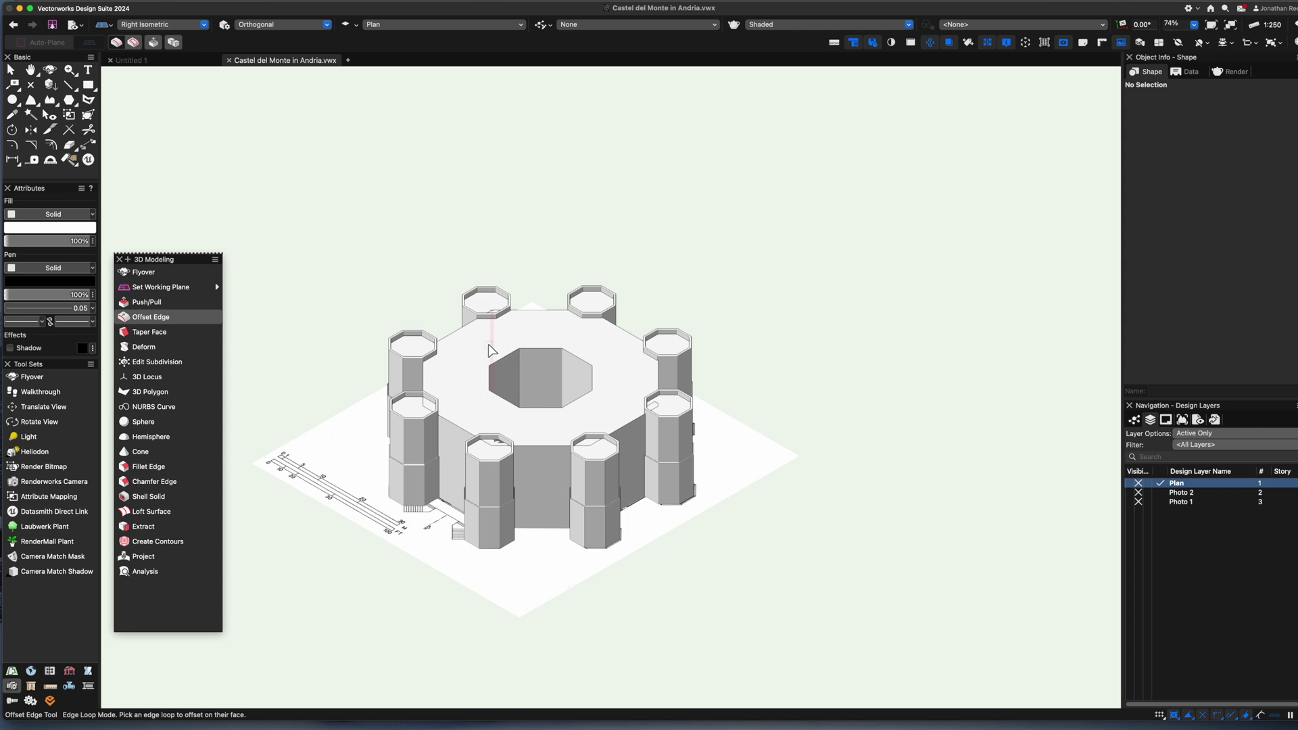
pyautogui.scroll(5, 457, 336)
pyautogui.click(454, 331)
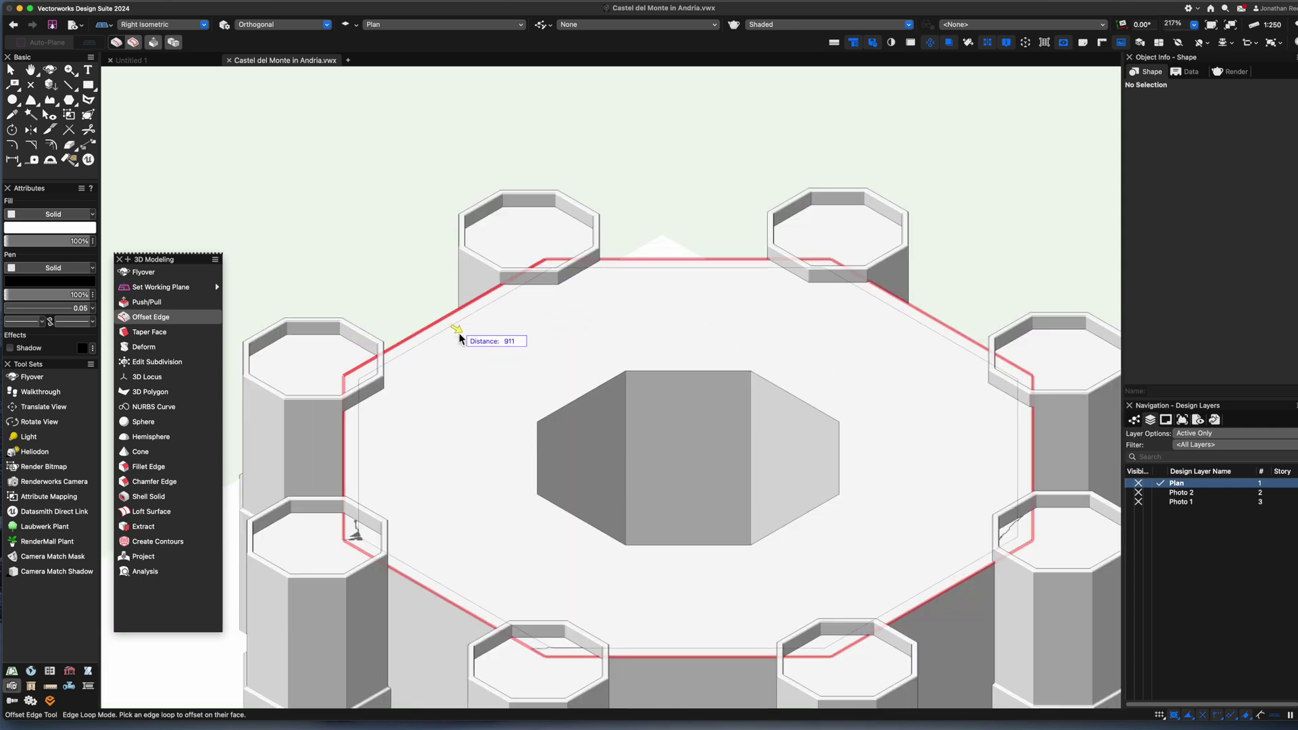
pyautogui.click(490, 342)
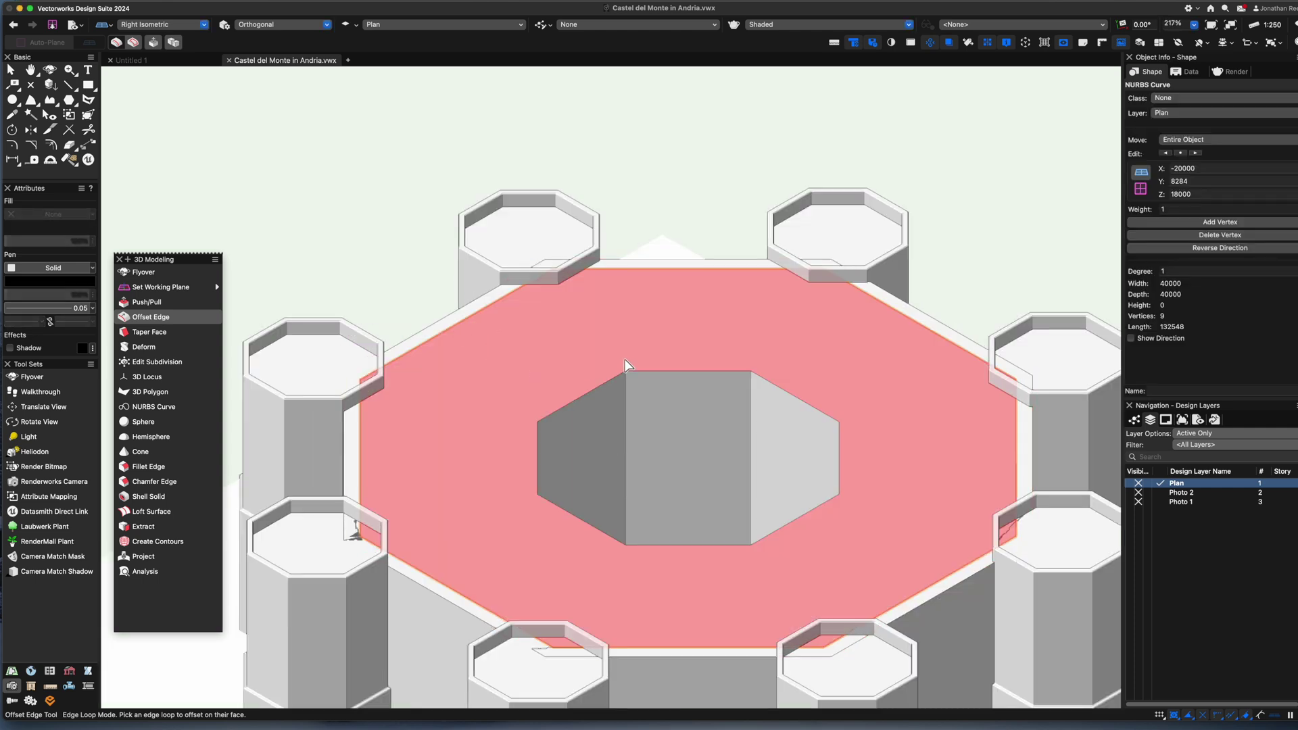
pyautogui.moveTo(626, 365); pyautogui.dragTo(634, 392)
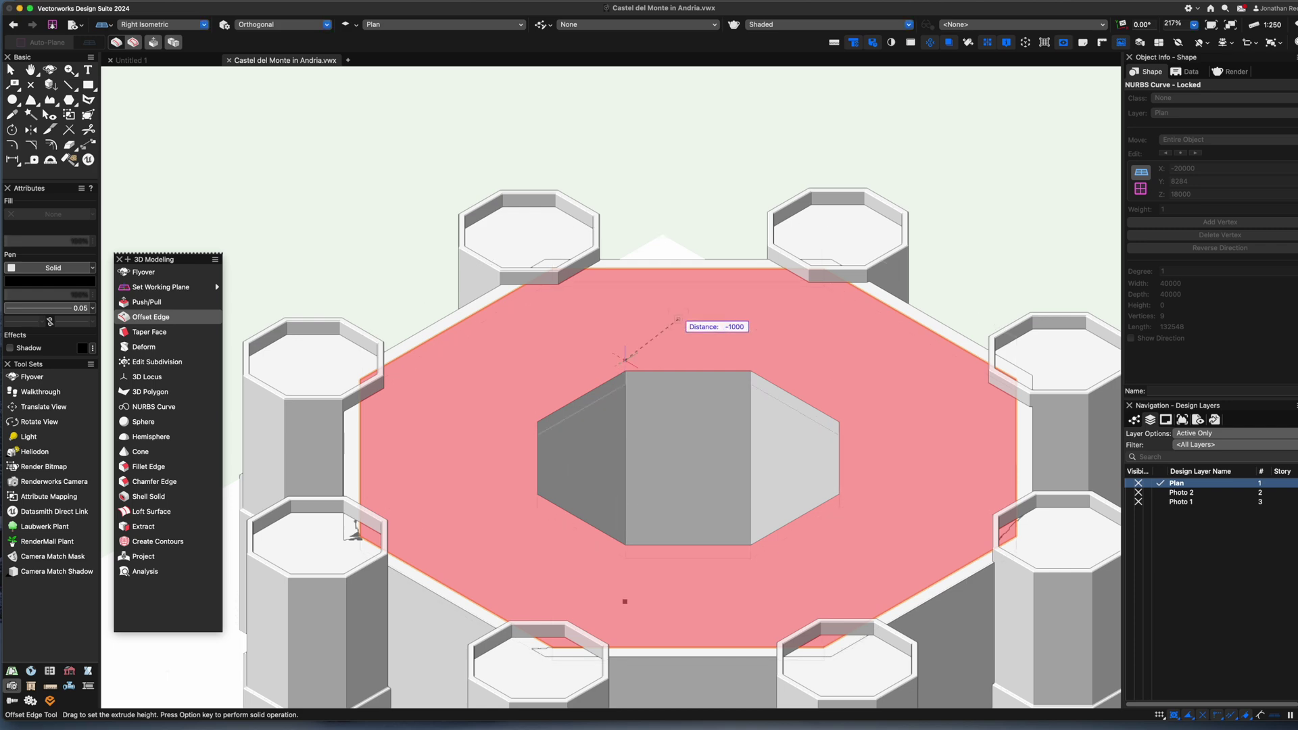
pyautogui.click(675, 324)
pyautogui.press('x')
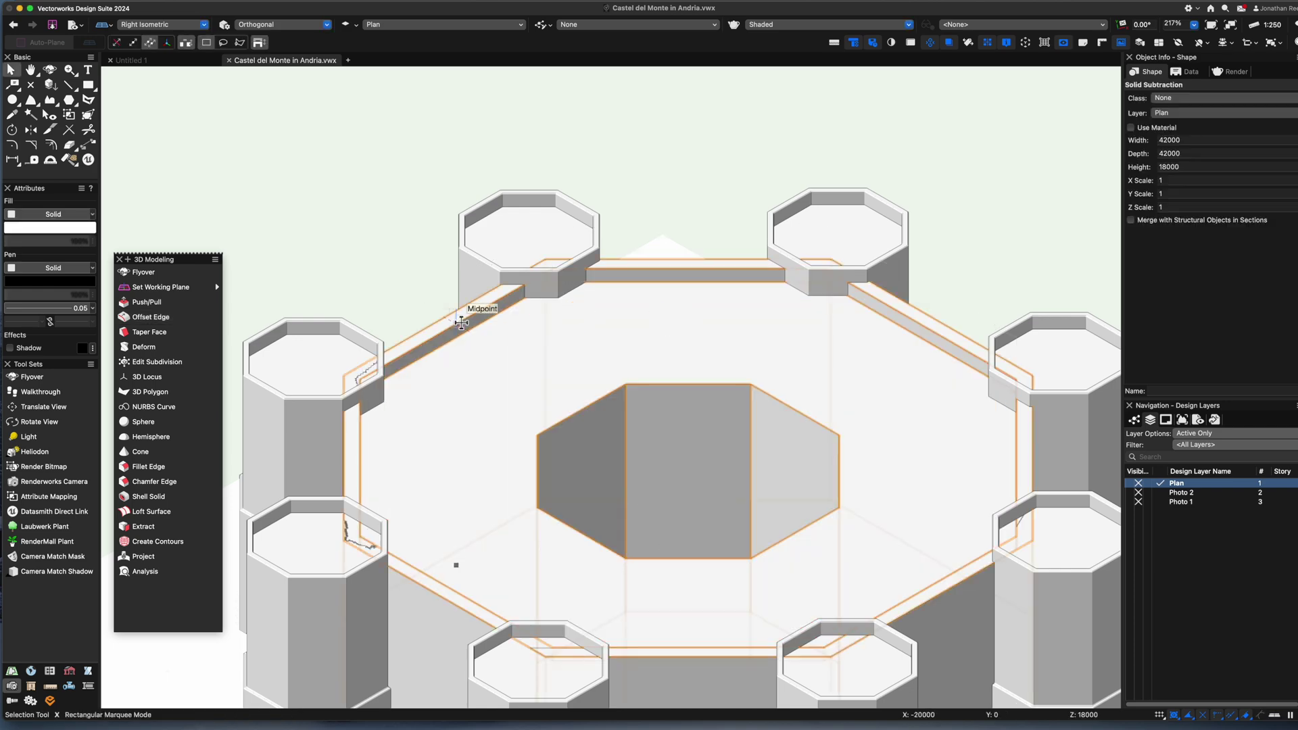
pyautogui.scroll(-3, 461, 322)
pyautogui.scroll(3, 530, 368)
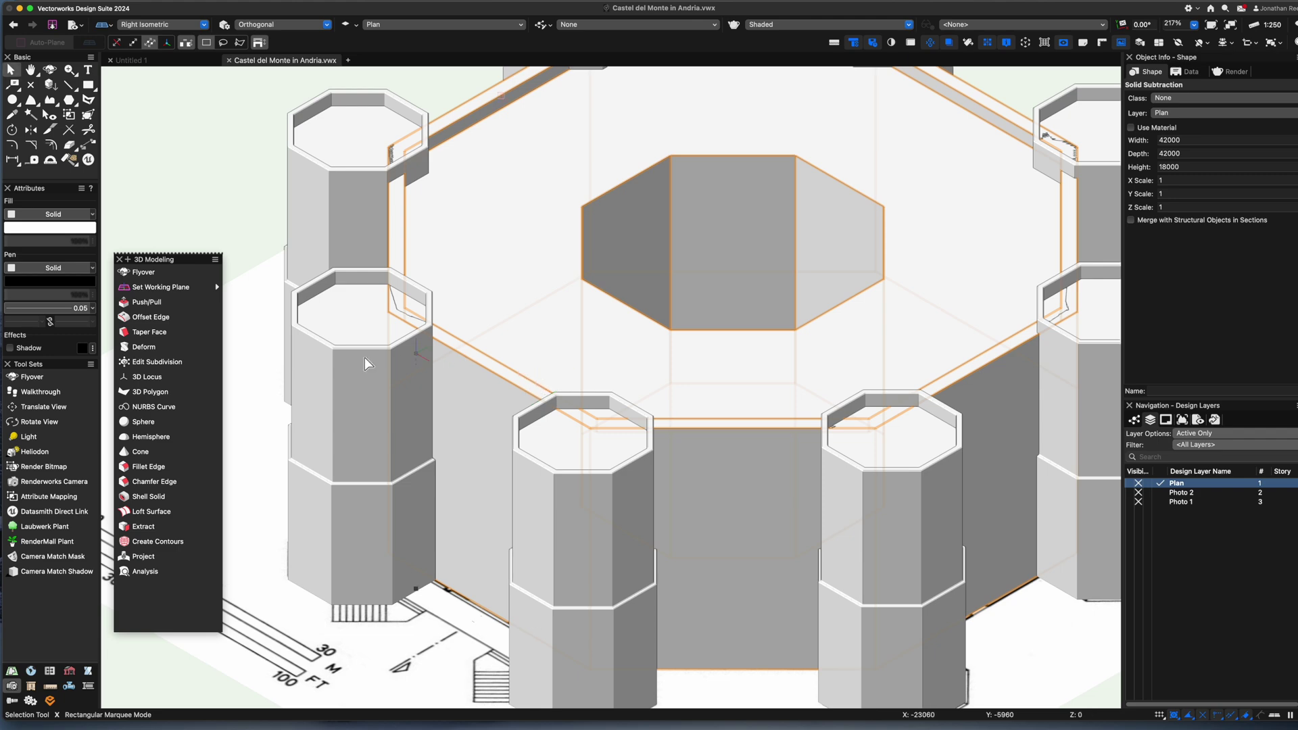
pyautogui.scroll(-2, 575, 314)
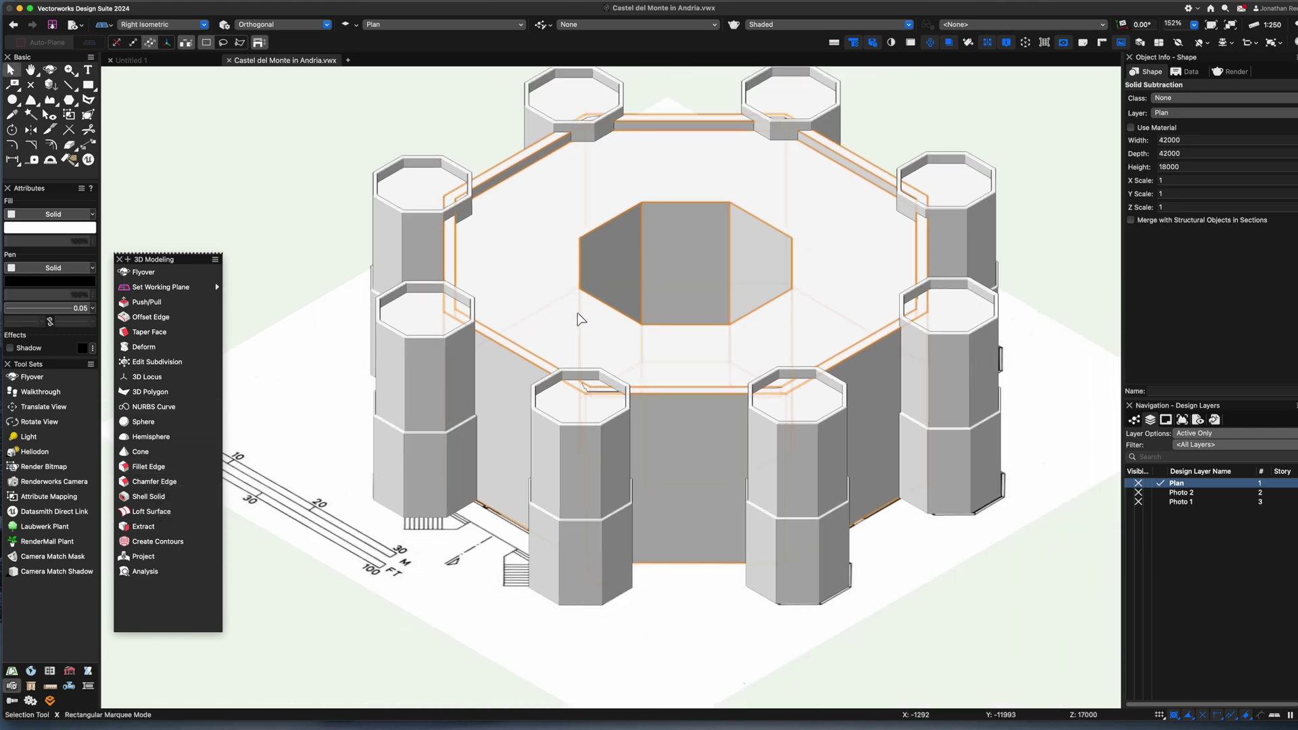
# Assign the plan image to a new class named Plan
pyautogui.keyDown('super'); pyautogui.moveTo(669, 541); pyautogui.dragTo(643, 548, button='middle'); pyautogui.keyUp('super')
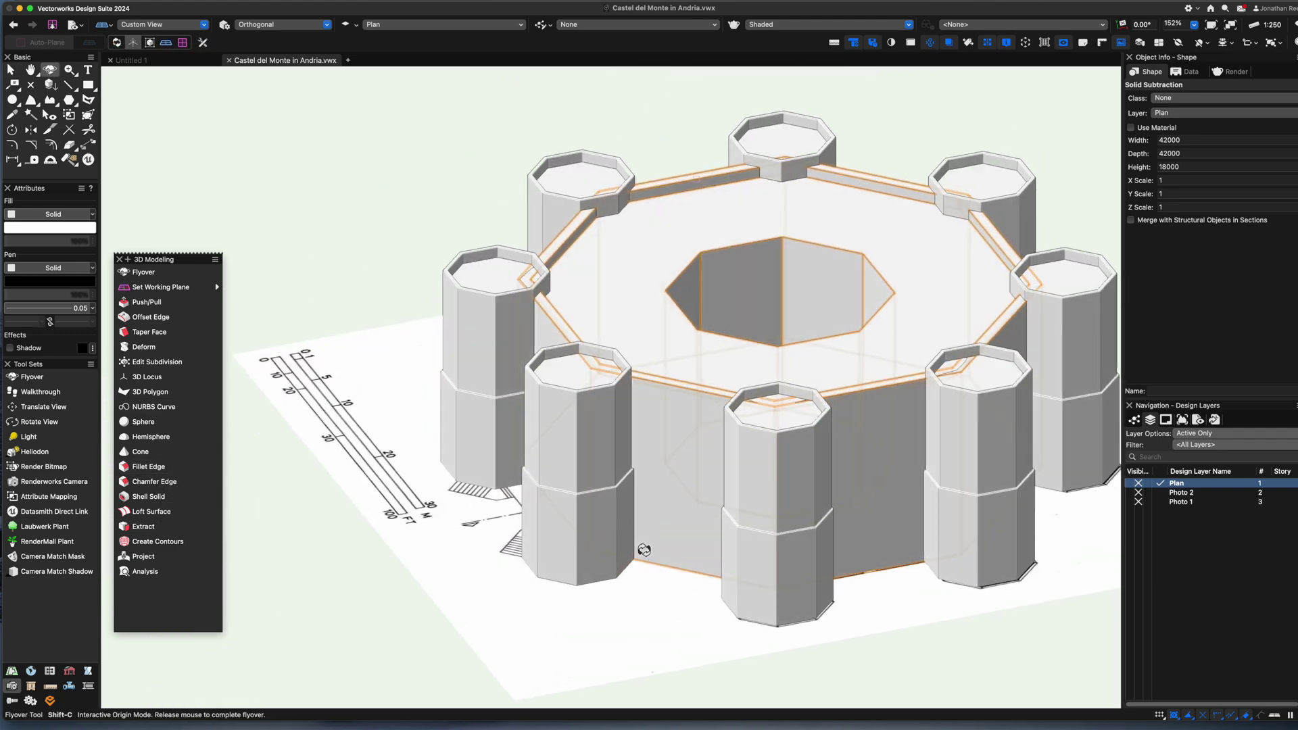
pyautogui.click(646, 575)
pyautogui.press('3')
pyautogui.click(1162, 98)
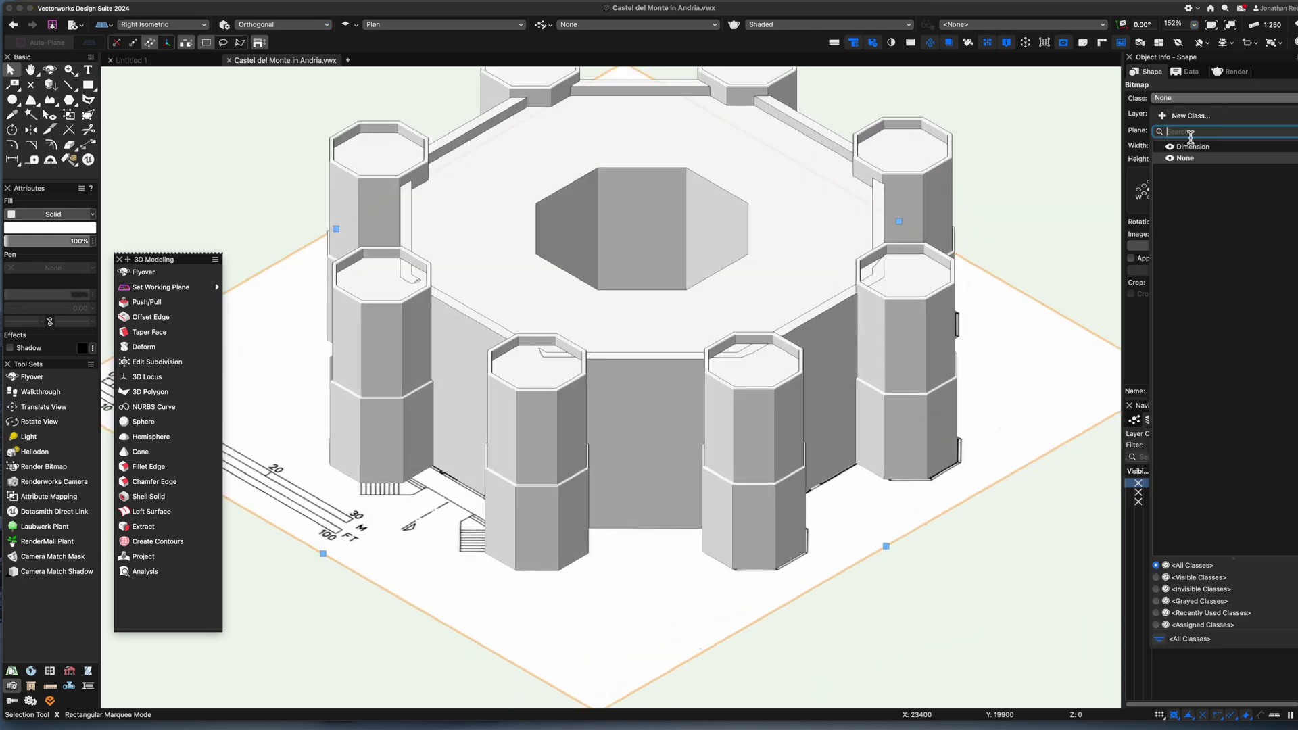
pyautogui.click(1191, 116)
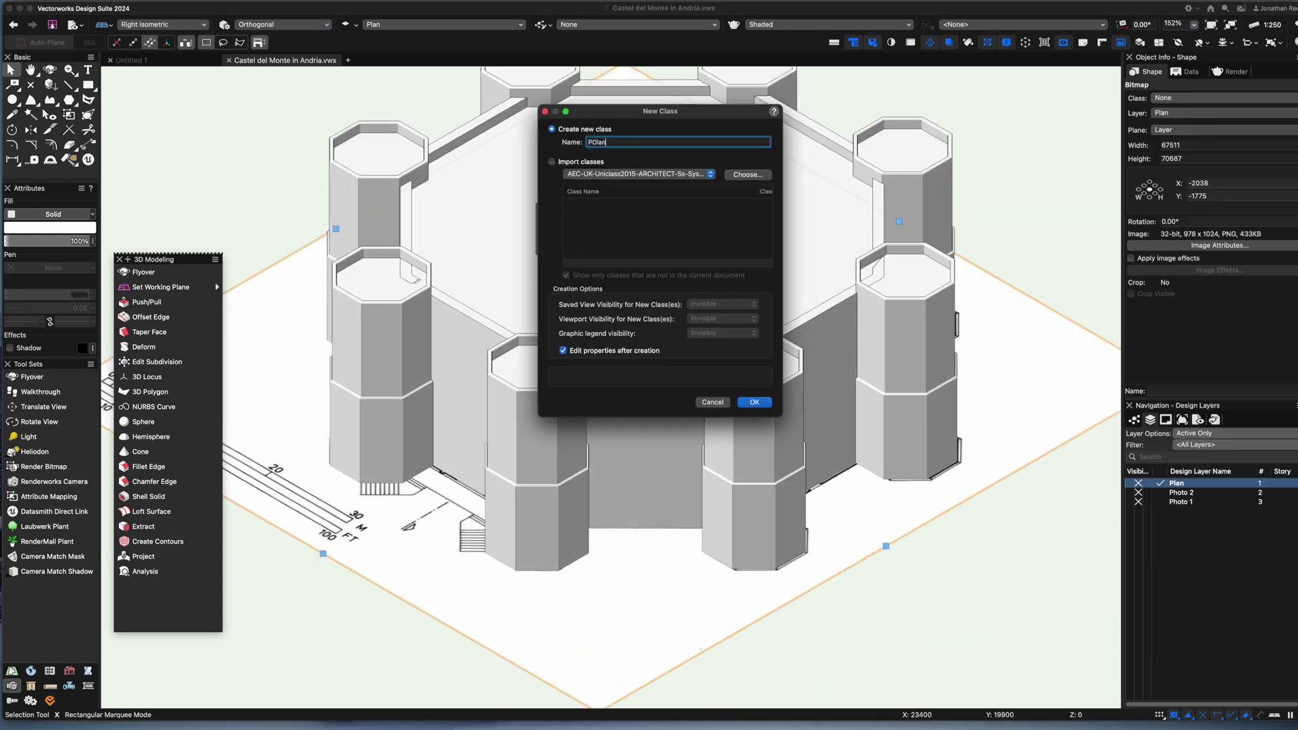
pyautogui.press('Return')
pyautogui.write('Pla')
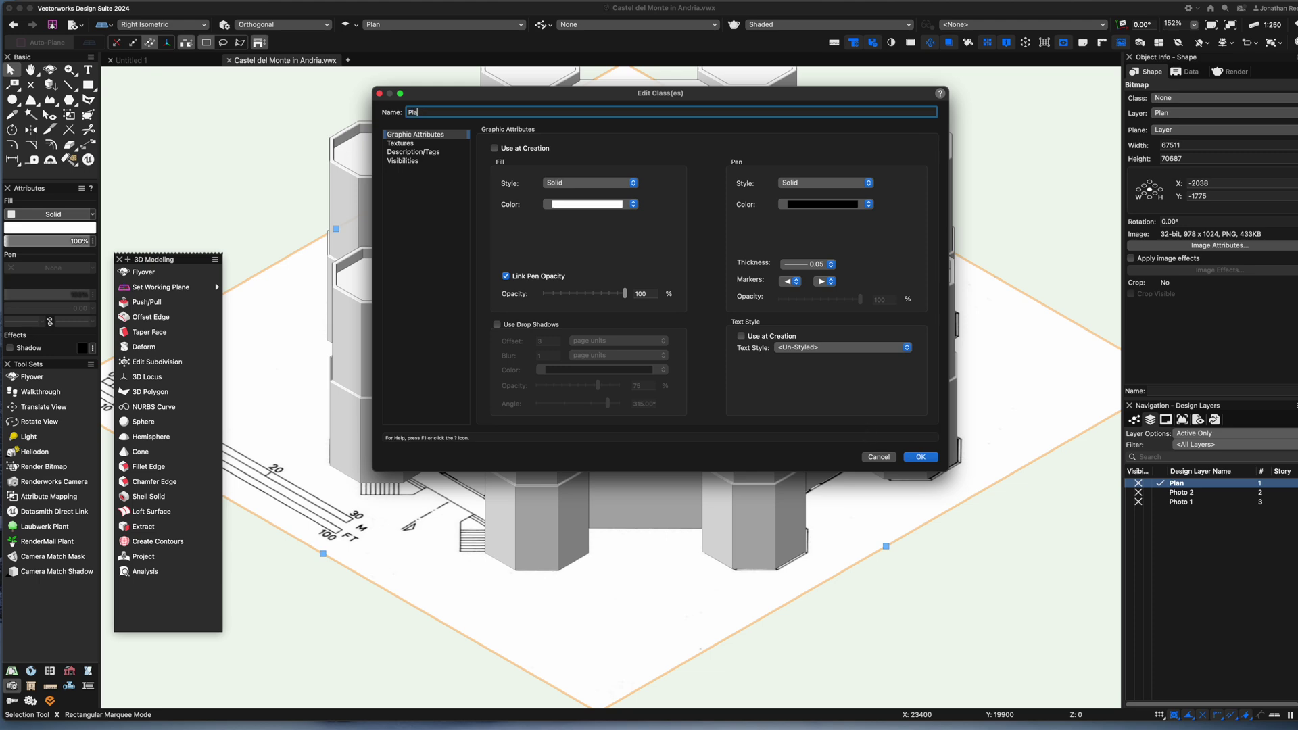
pyautogui.write('n')
pyautogui.press('Return')
# Make the Plan class invisible to hide the plan image
pyautogui.press('x')
pyautogui.click(1133, 419)
pyautogui.click(1138, 501)
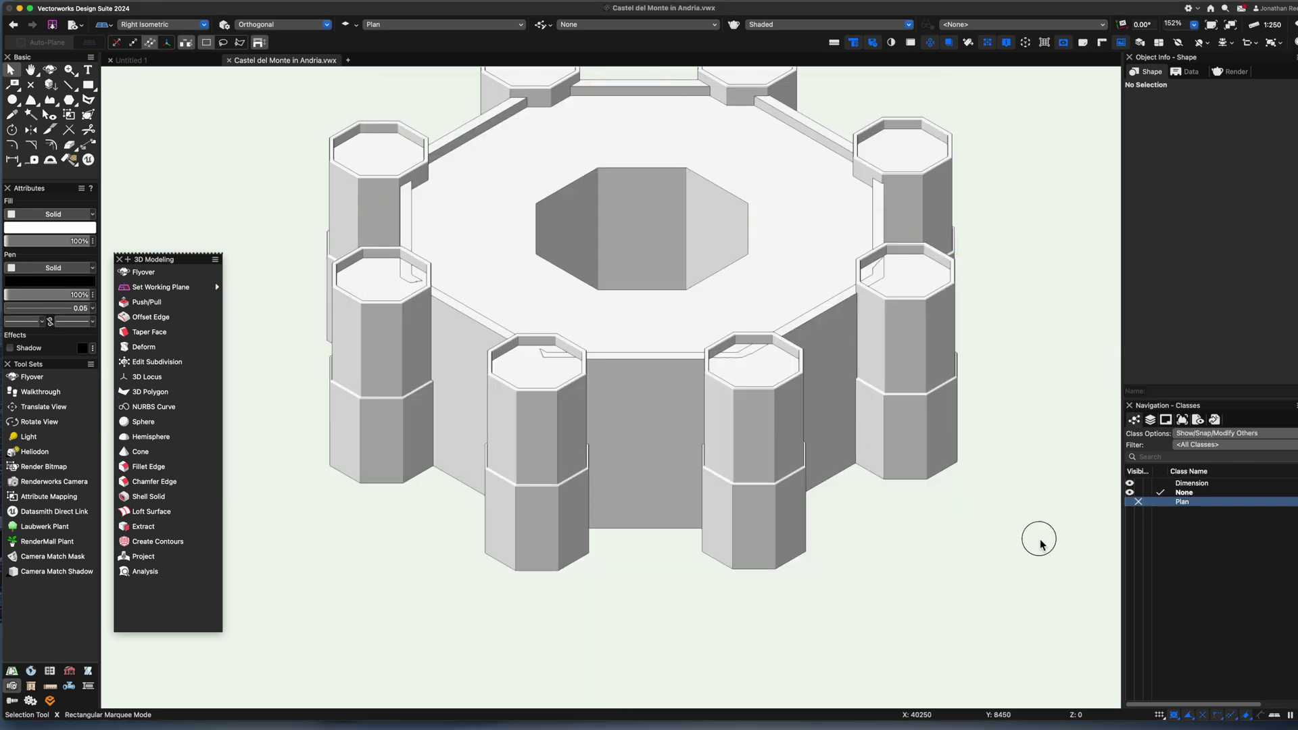
# Shell the castle's main body from its underside face with a thickness of 1000 mm
pyautogui.hotkey('shift', 'c')
pyautogui.moveTo(650, 580); pyautogui.dragTo(600, 342)
pyautogui.press('x')
pyautogui.click(600, 342)
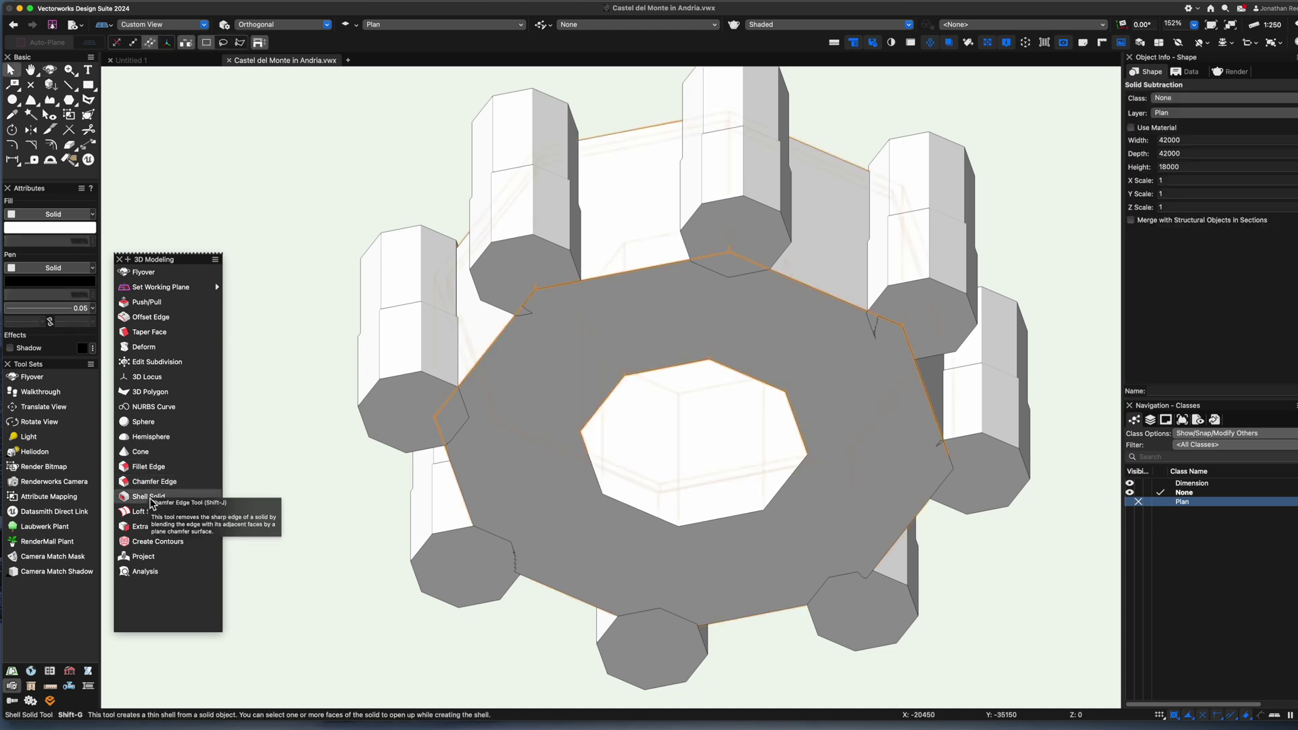
pyautogui.click(149, 496)
pyautogui.click(541, 367)
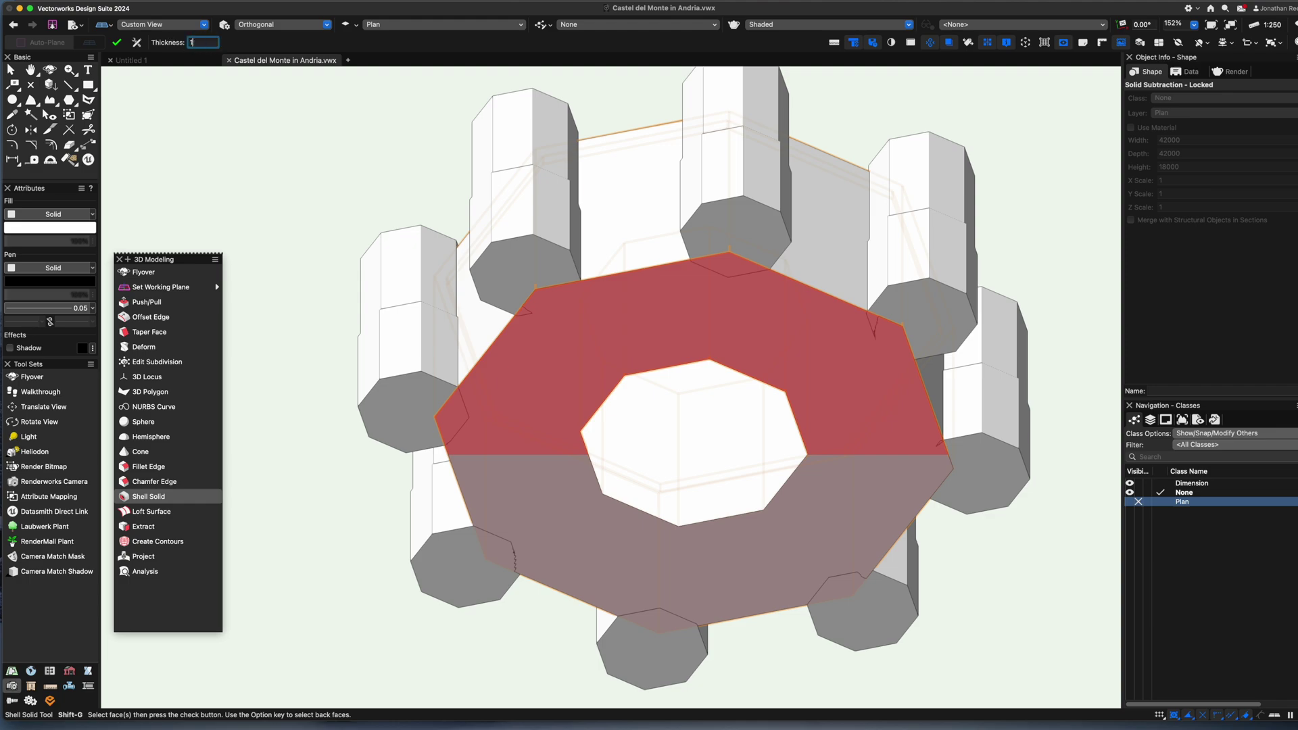
pyautogui.click(117, 42)
pyautogui.press('x')
# Examine the castle's walls, windows and entrance portal on the Photo 1 and Photo 2 layers
pyautogui.keyDown('ctrl'); pyautogui.moveTo(768, 406); pyautogui.dragTo(663, 469, button='middle'); pyautogui.keyUp('ctrl')
pyautogui.press('2')
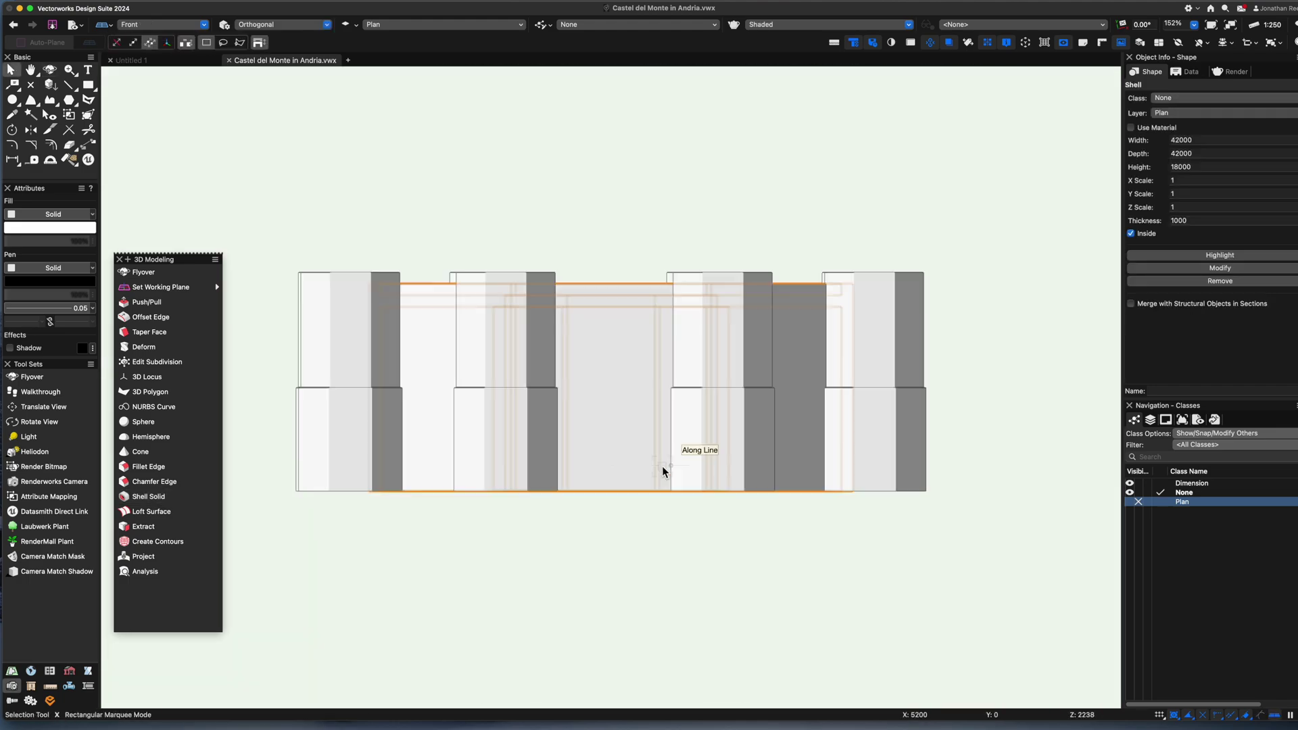
pyautogui.click(647, 545)
pyautogui.click(1150, 419)
pyautogui.click(1163, 502)
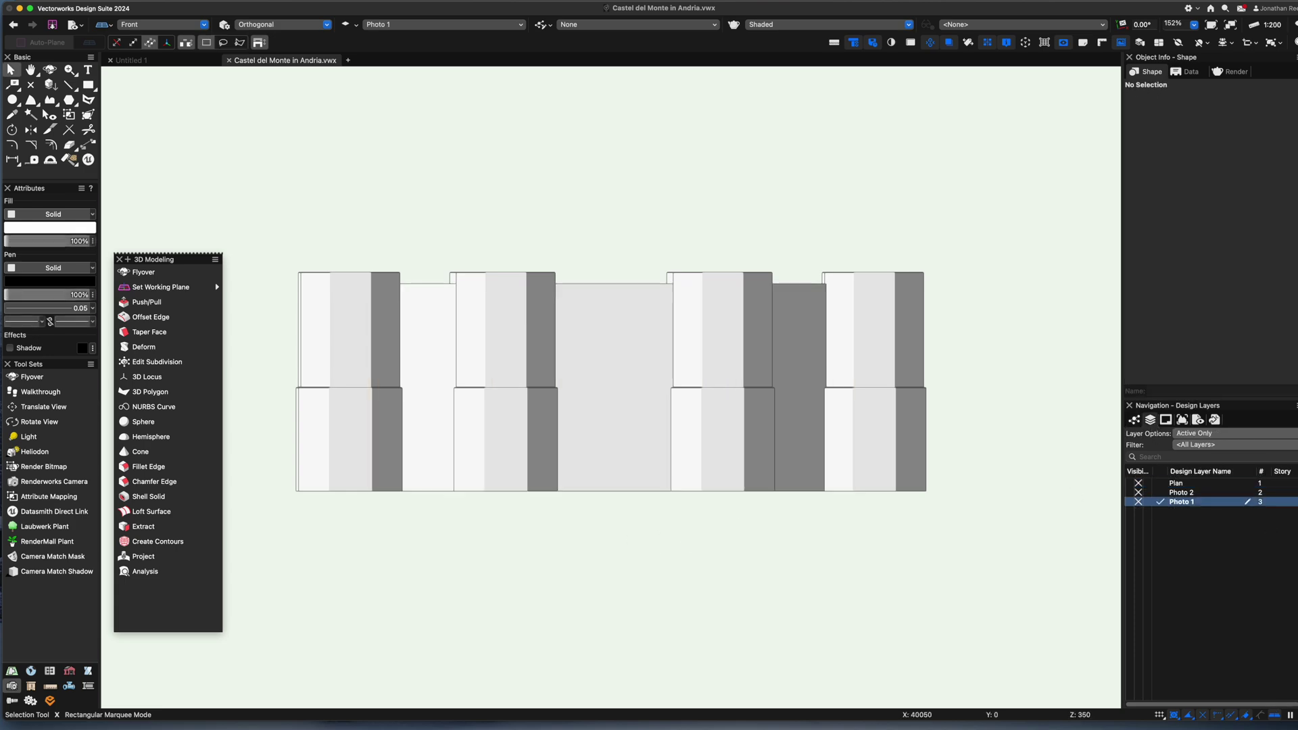
pyautogui.press('super+5')
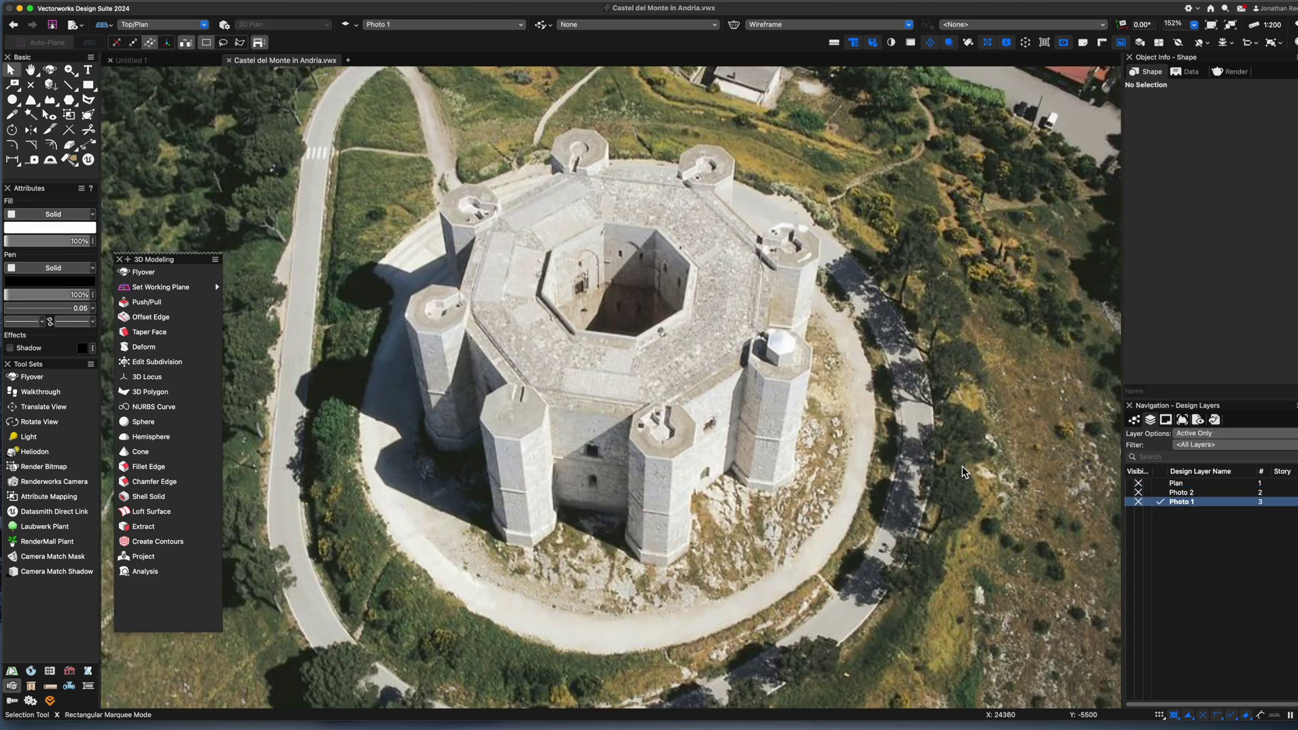
pyautogui.click(1161, 493)
pyautogui.scroll(6, 741, 385)
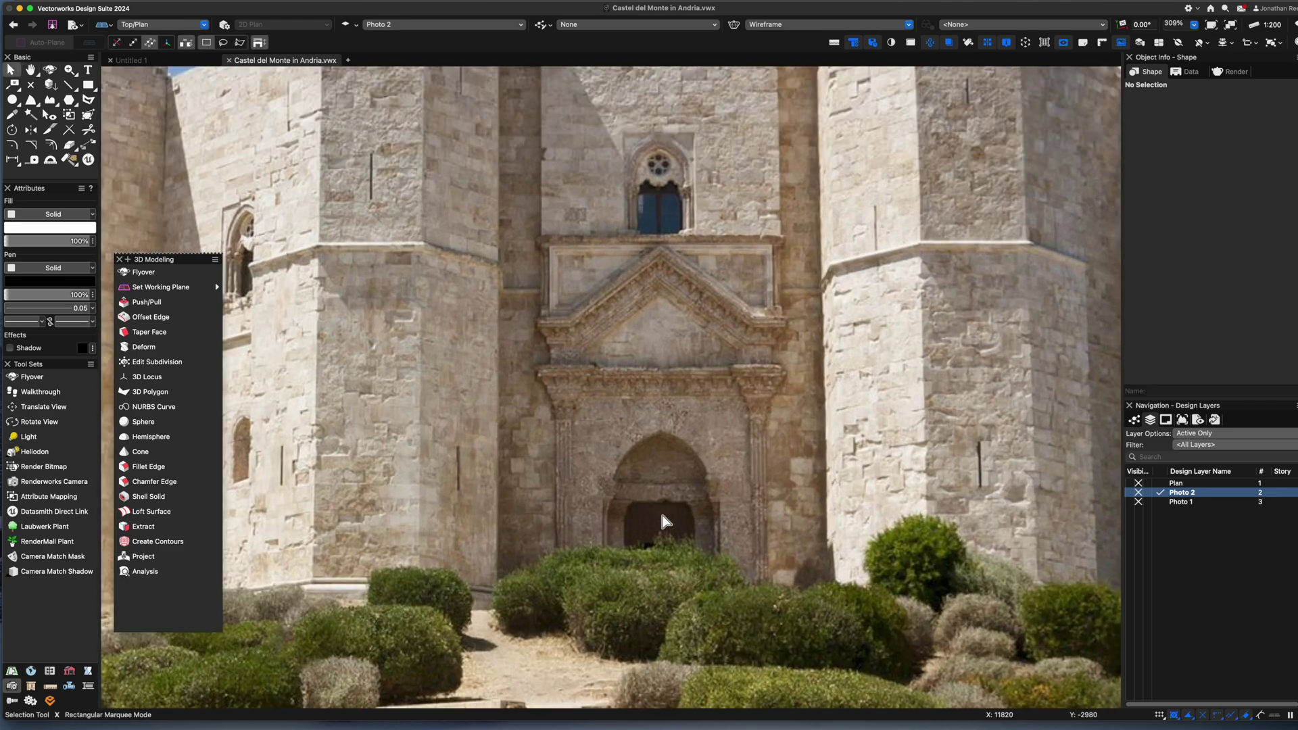
pyautogui.scroll(-5, 664, 520)
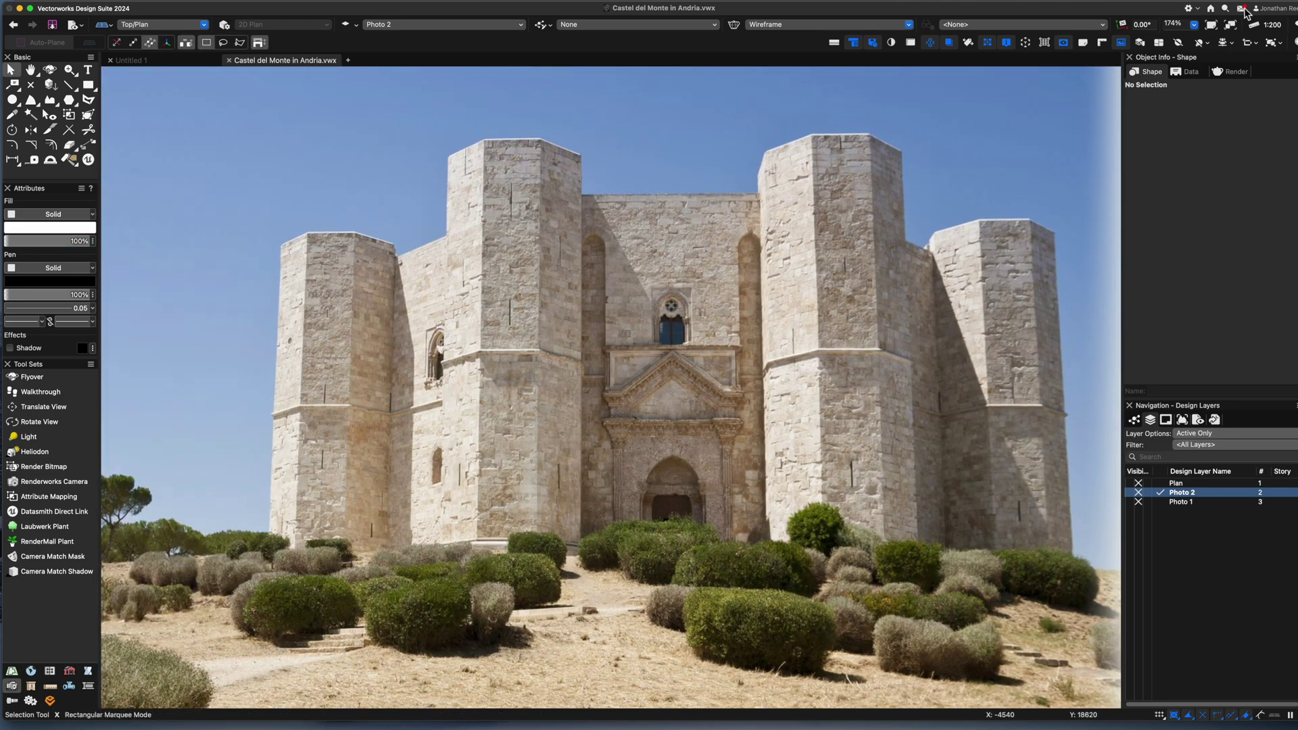
# Turn on multiple view panes and show the Photo 1 layer in Top/Plan in the former Right Isometric pane
pyautogui.click(1160, 43)
pyautogui.click(705, 440)
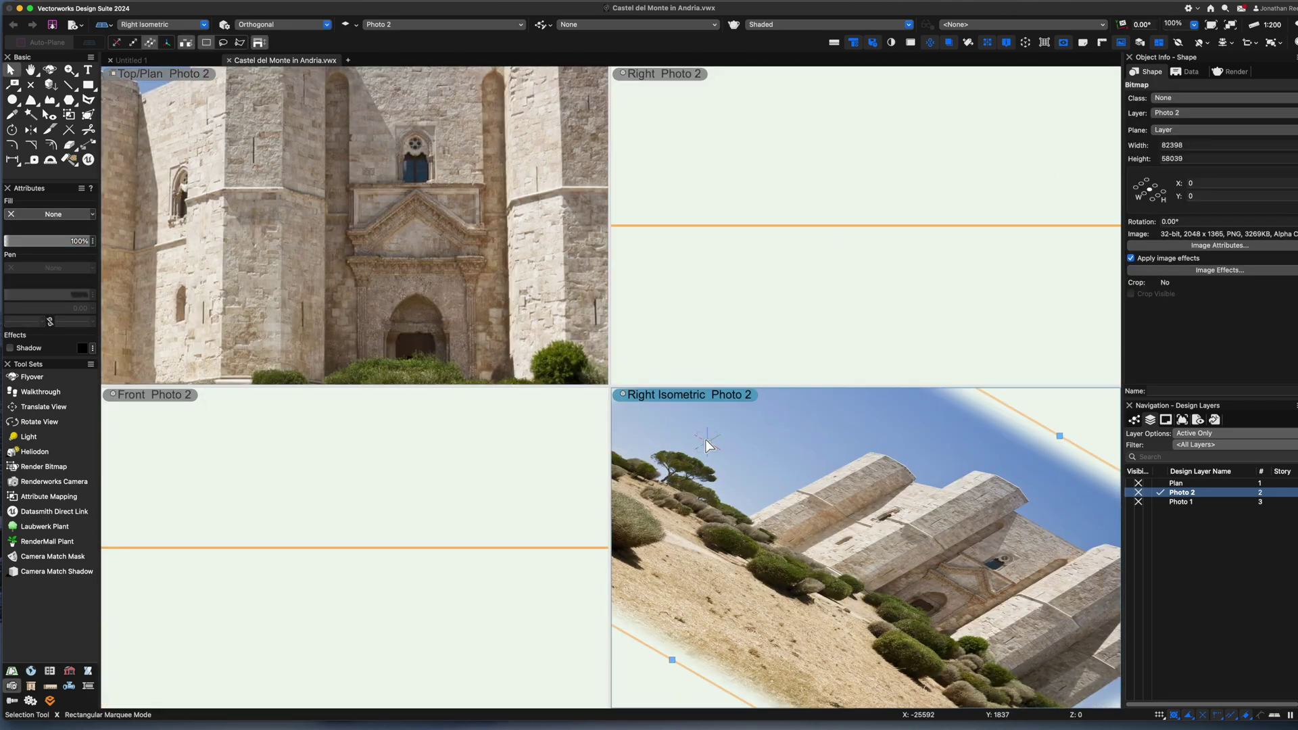
pyautogui.press('super+1')
pyautogui.press('F5')
pyautogui.click(1161, 502)
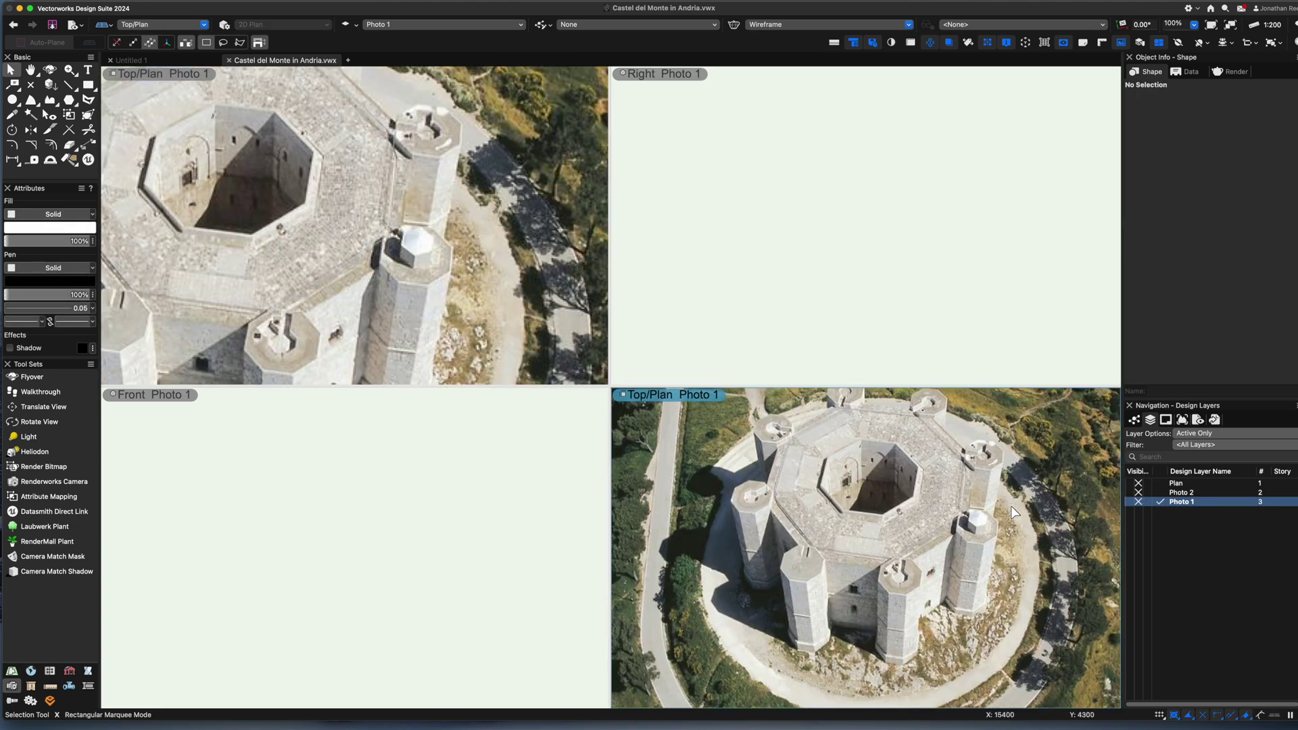
pyautogui.click(951, 448)
# Turn off shared visibilities across the panes and show the Photo 2 layer in Top/Plan in the former Right view pane
pyautogui.rightClick(151, 71)
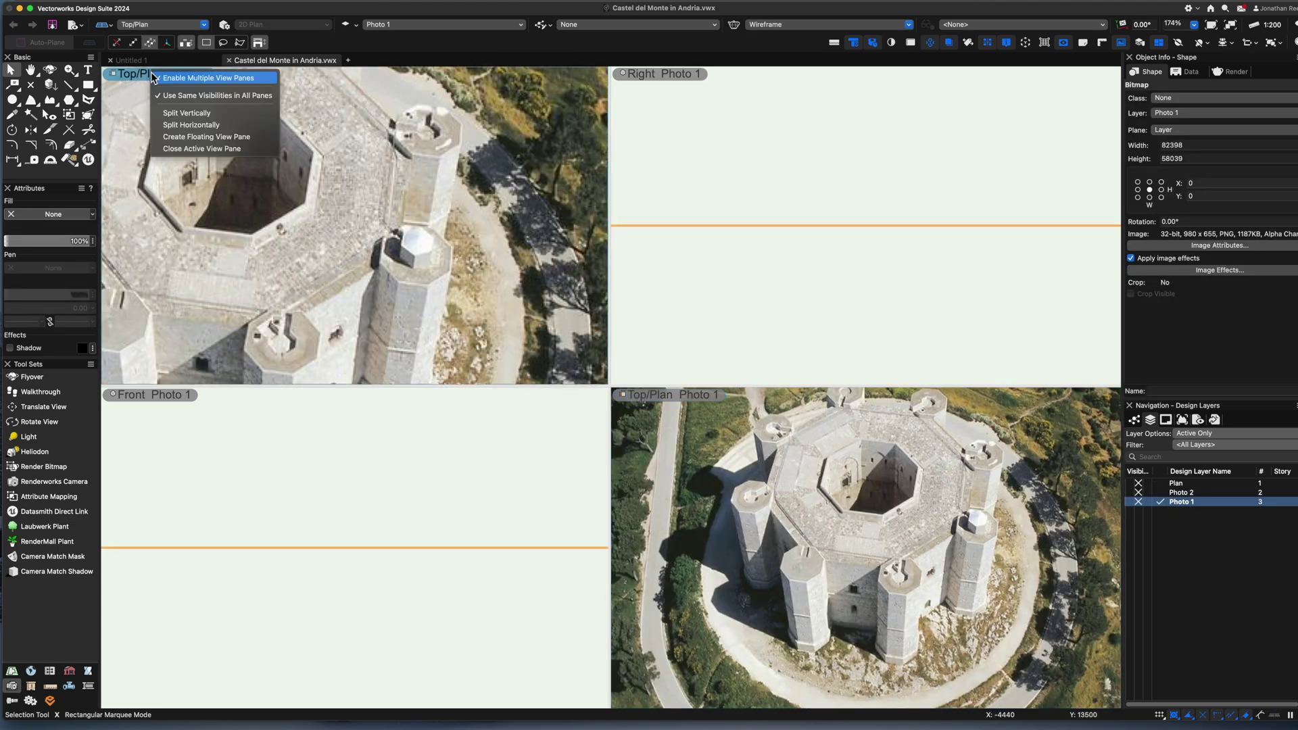
pyautogui.click(188, 95)
pyautogui.click(1164, 493)
pyautogui.click(908, 343)
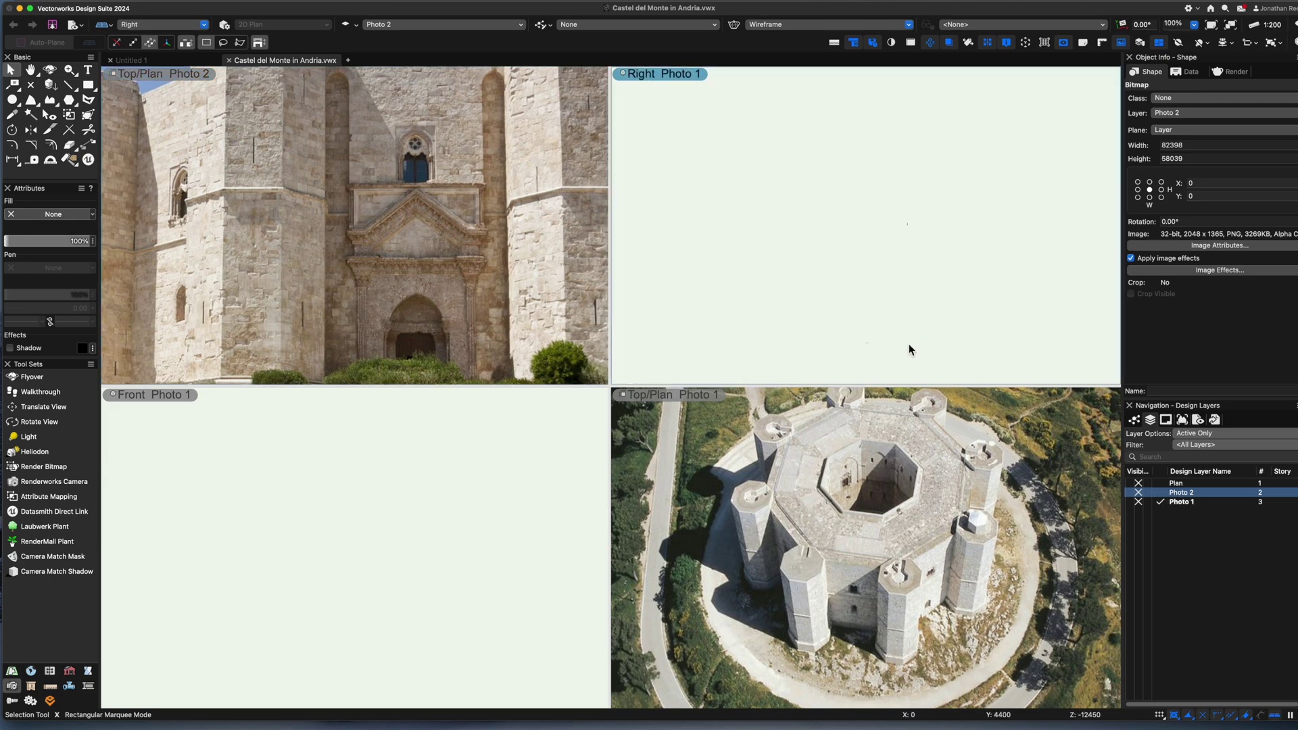
pyautogui.press('F5')
pyautogui.click(1160, 494)
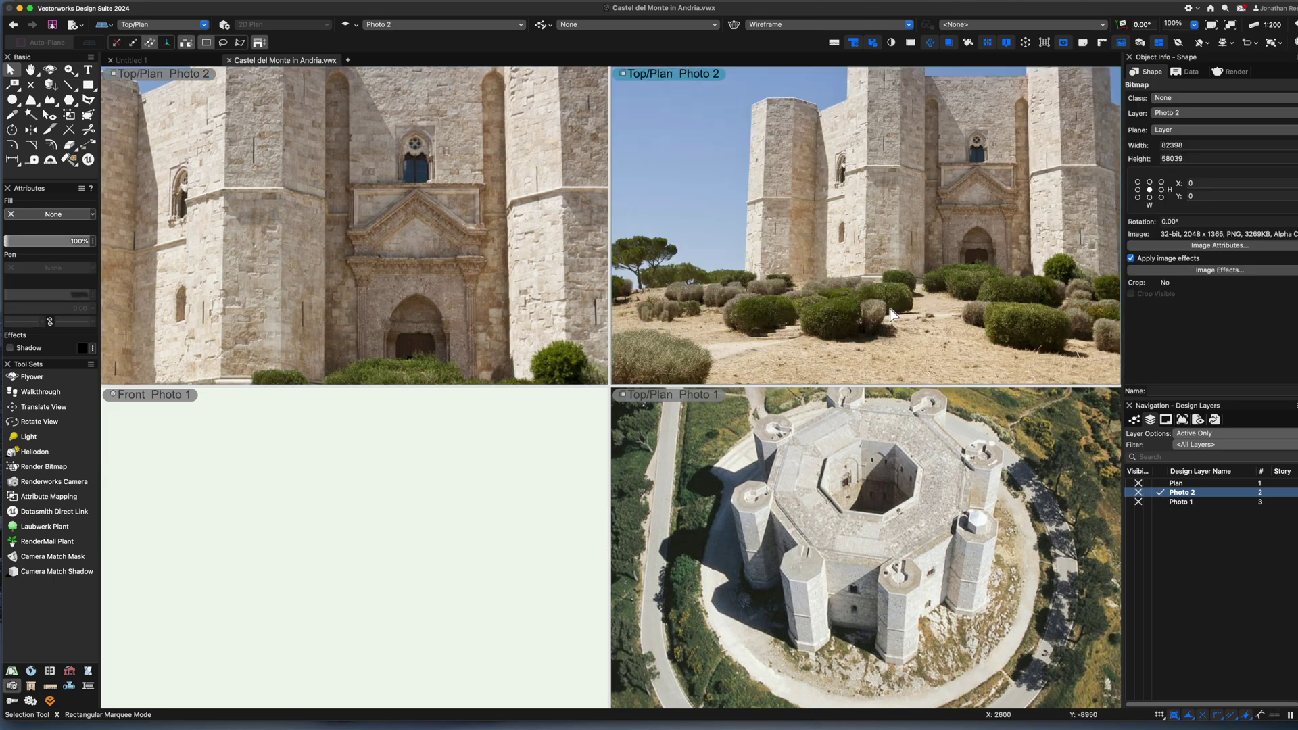
# Show the Plan layer with the castle model in the Front view pane
pyautogui.click(519, 448)
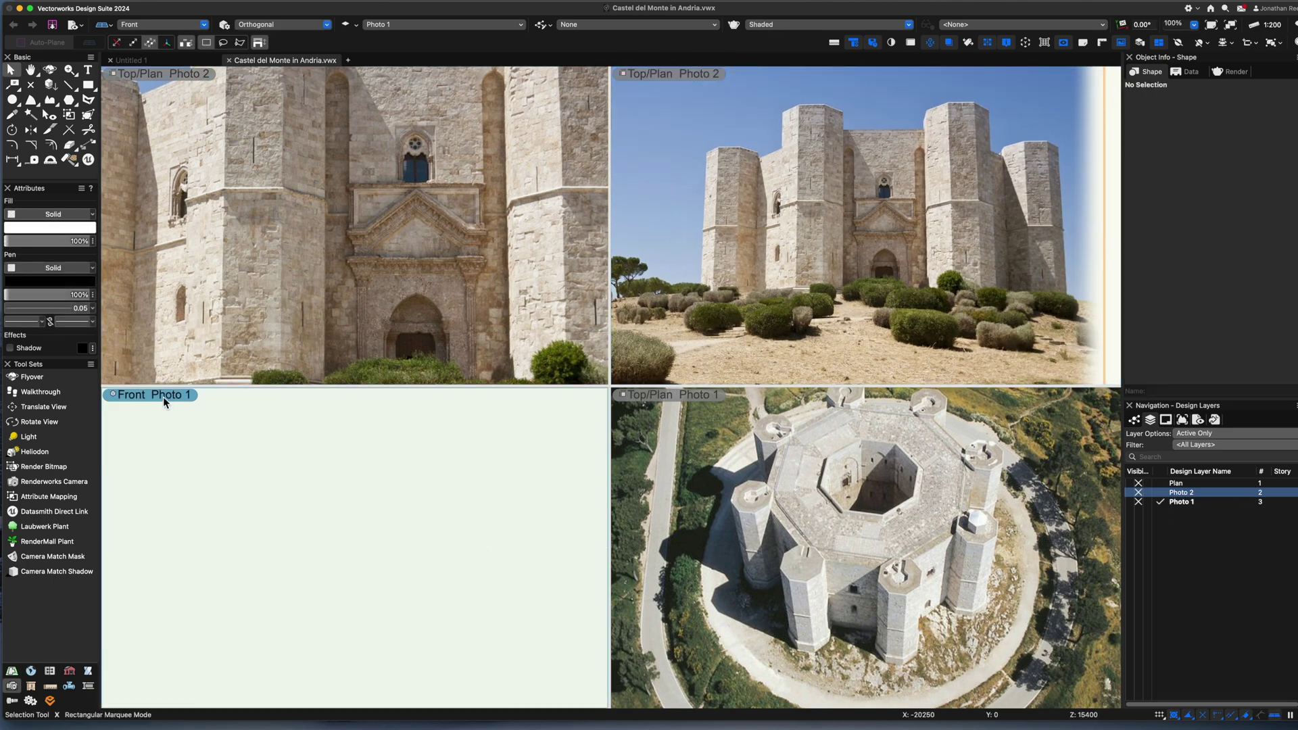
pyautogui.click(1163, 482)
pyautogui.rightClick(164, 80)
pyautogui.click(160, 396)
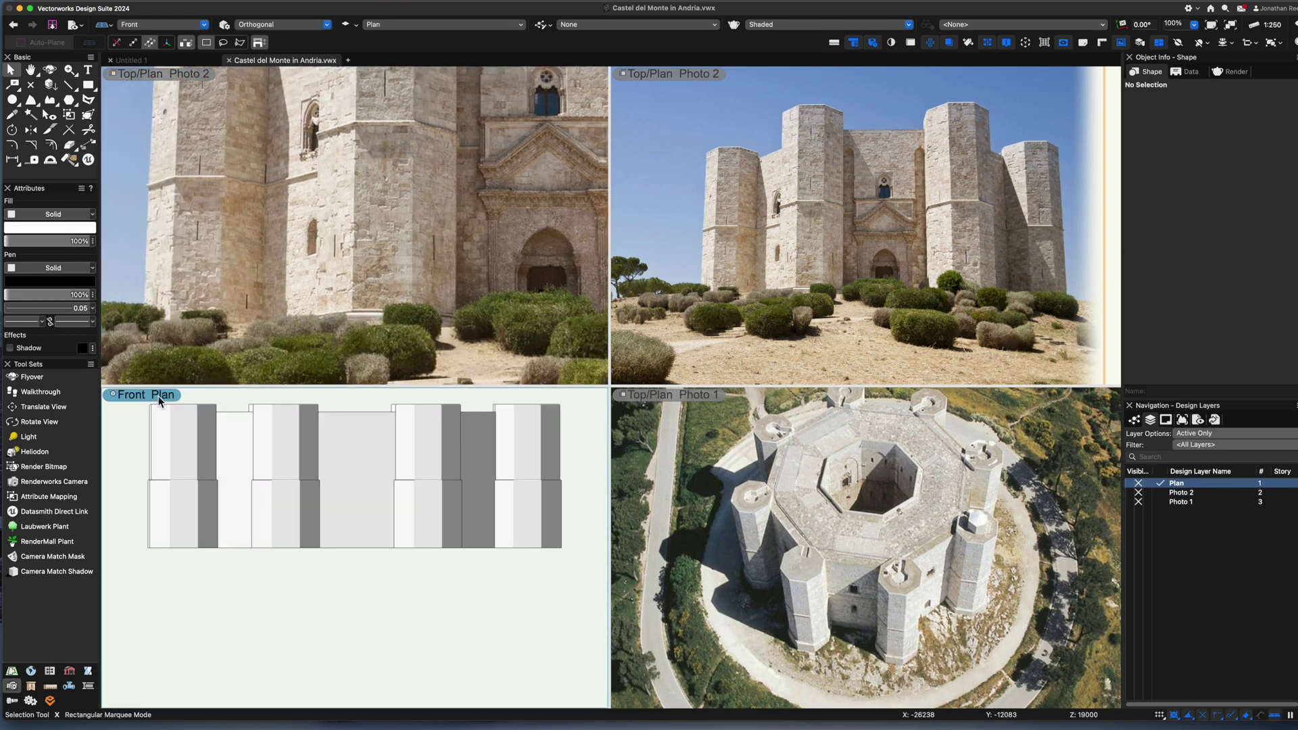
pyautogui.press('super+5')
pyautogui.rightClick(164, 73)
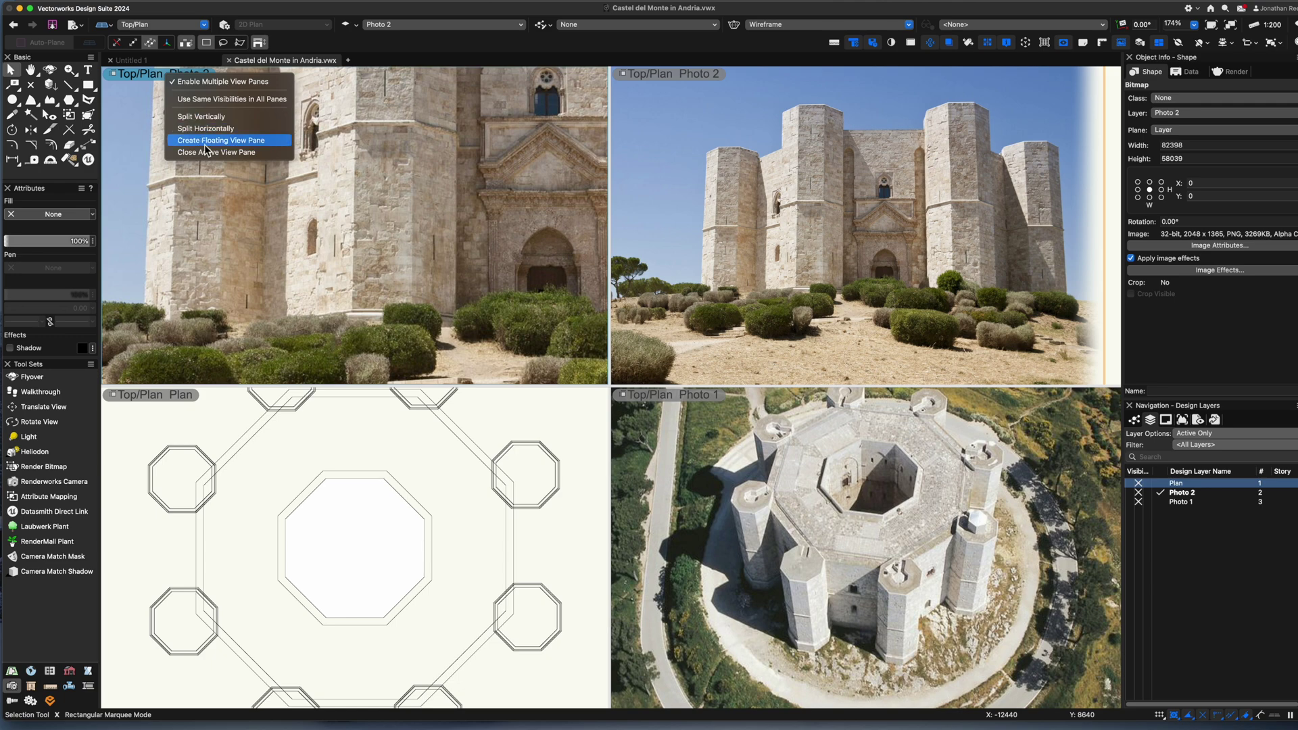
pyautogui.click(205, 152)
pyautogui.press('super+z')
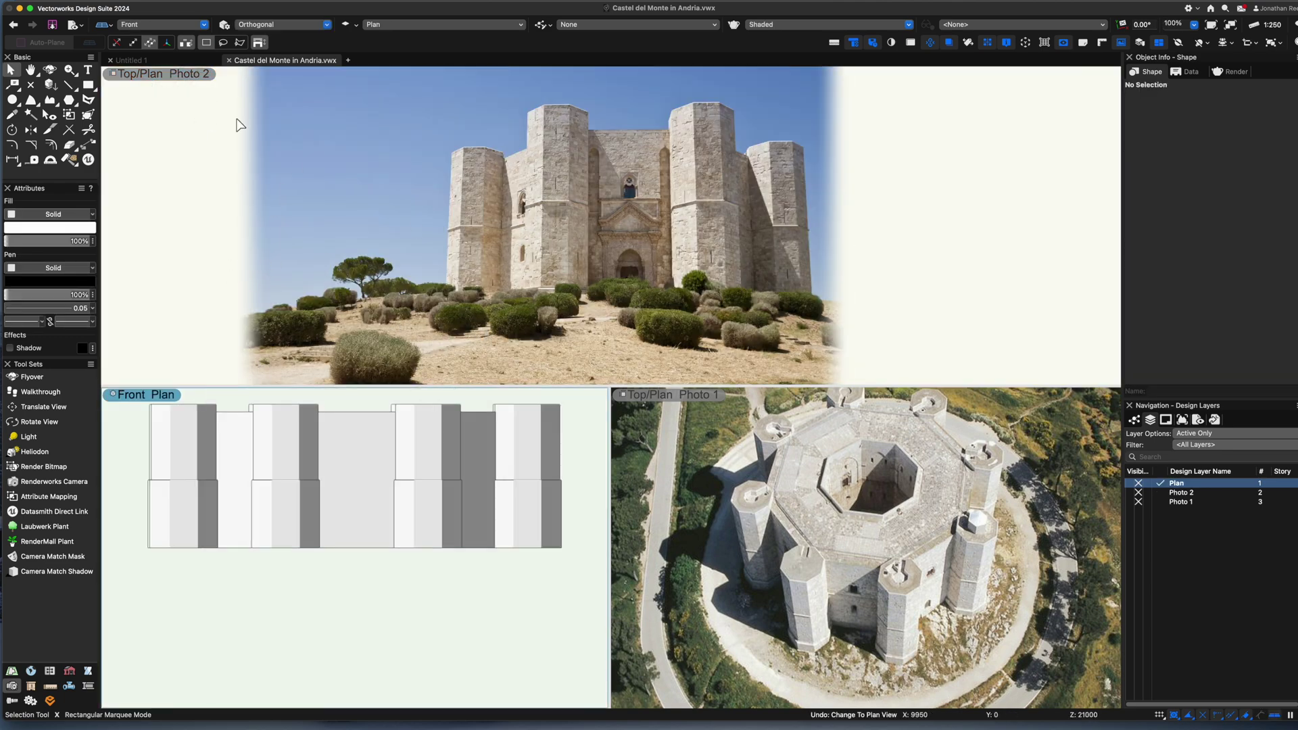
pyautogui.click(181, 74)
pyautogui.click(206, 119)
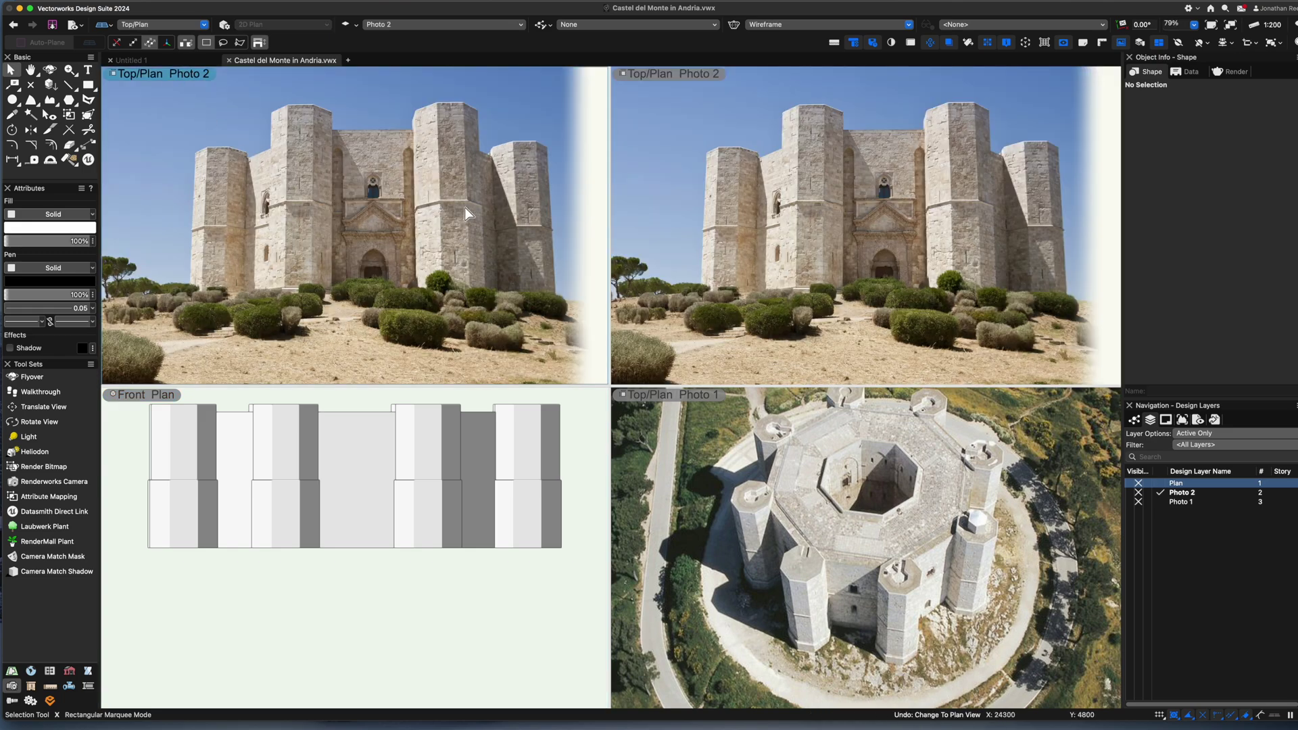
pyautogui.click(654, 76)
# Close the duplicate Photo 2 pane, set the Plan pane to Right Isometric and widen it beside the two photo panes
pyautogui.click(164, 76)
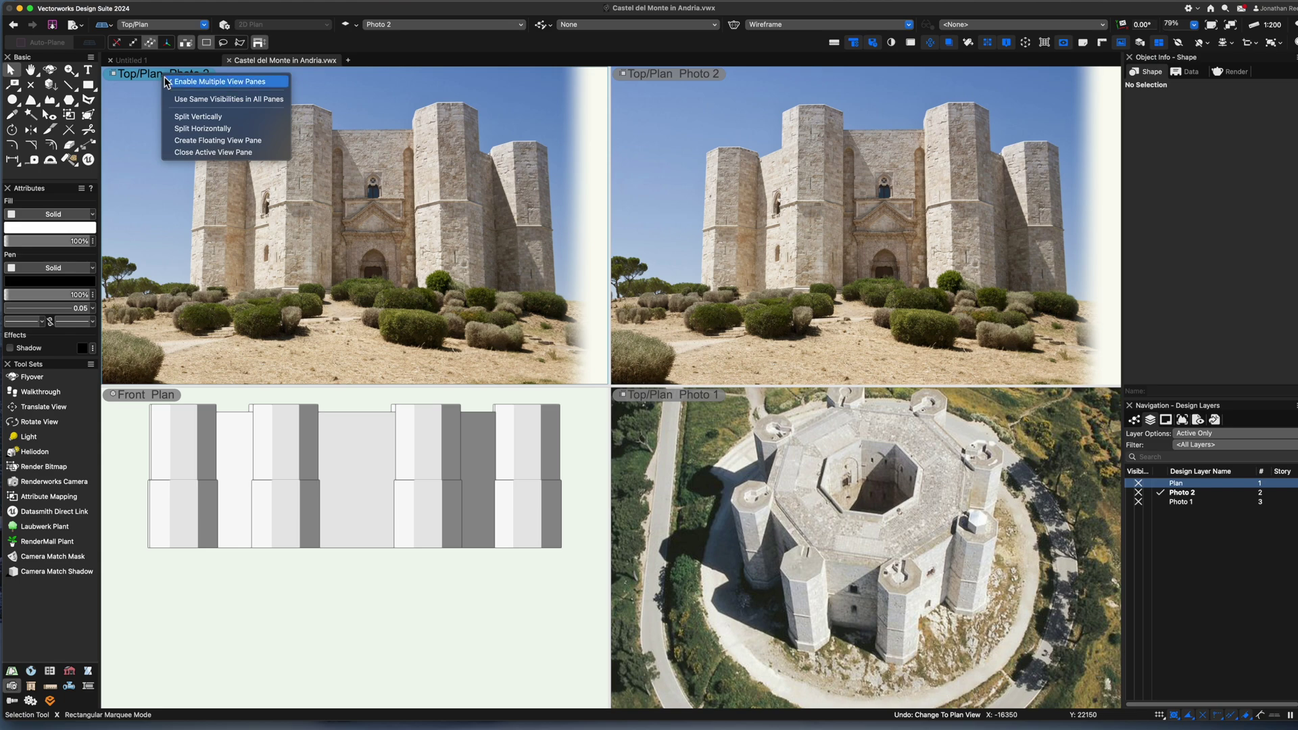
pyautogui.click(206, 152)
pyautogui.press('3')
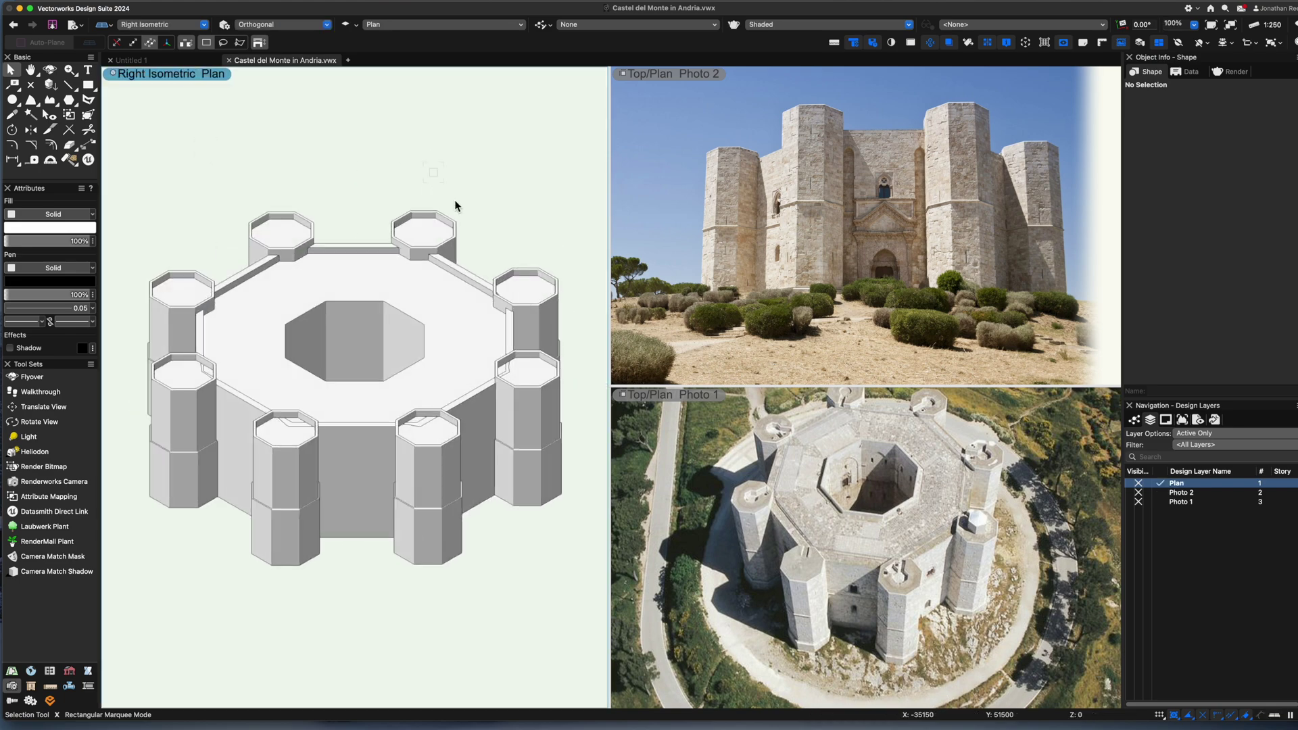
pyautogui.moveTo(610, 319); pyautogui.dragTo(825, 320)
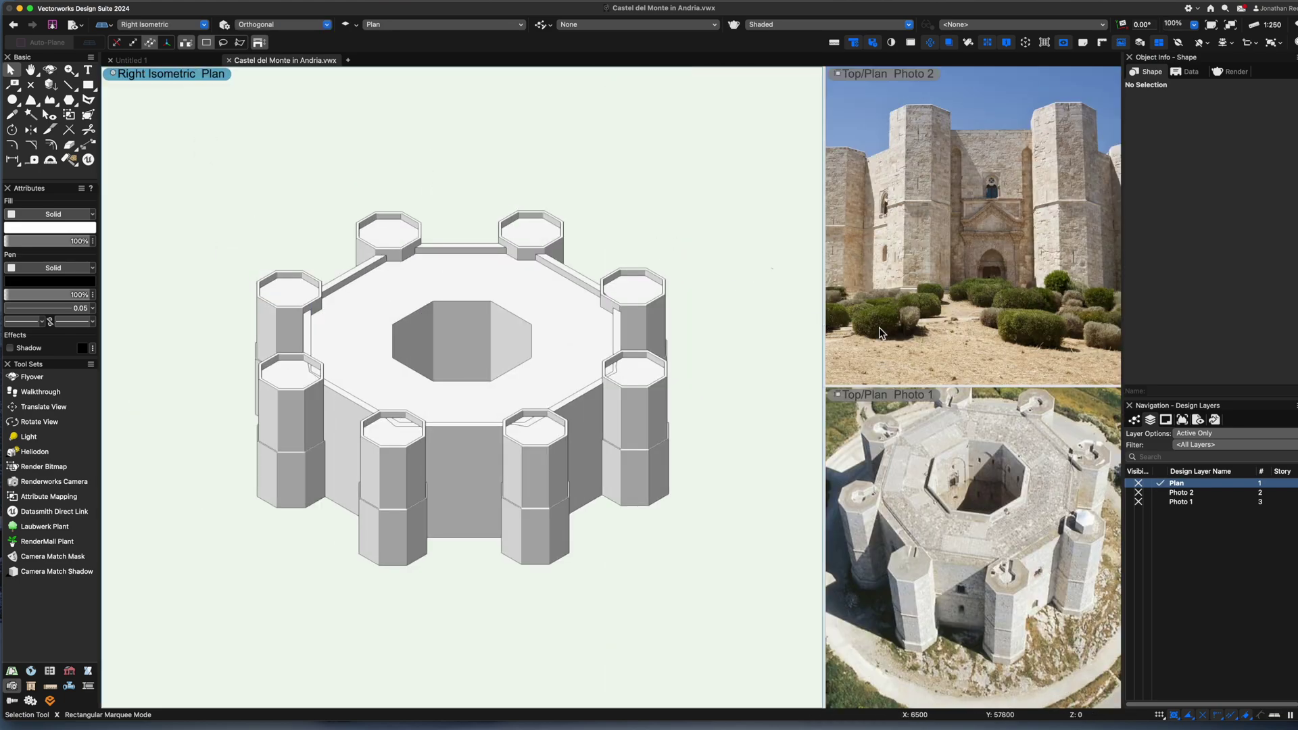
# Draw a rectangle about 6497 mm wide and 9000 mm high, centred on the front wall between the entrance towers
pyautogui.press('2')
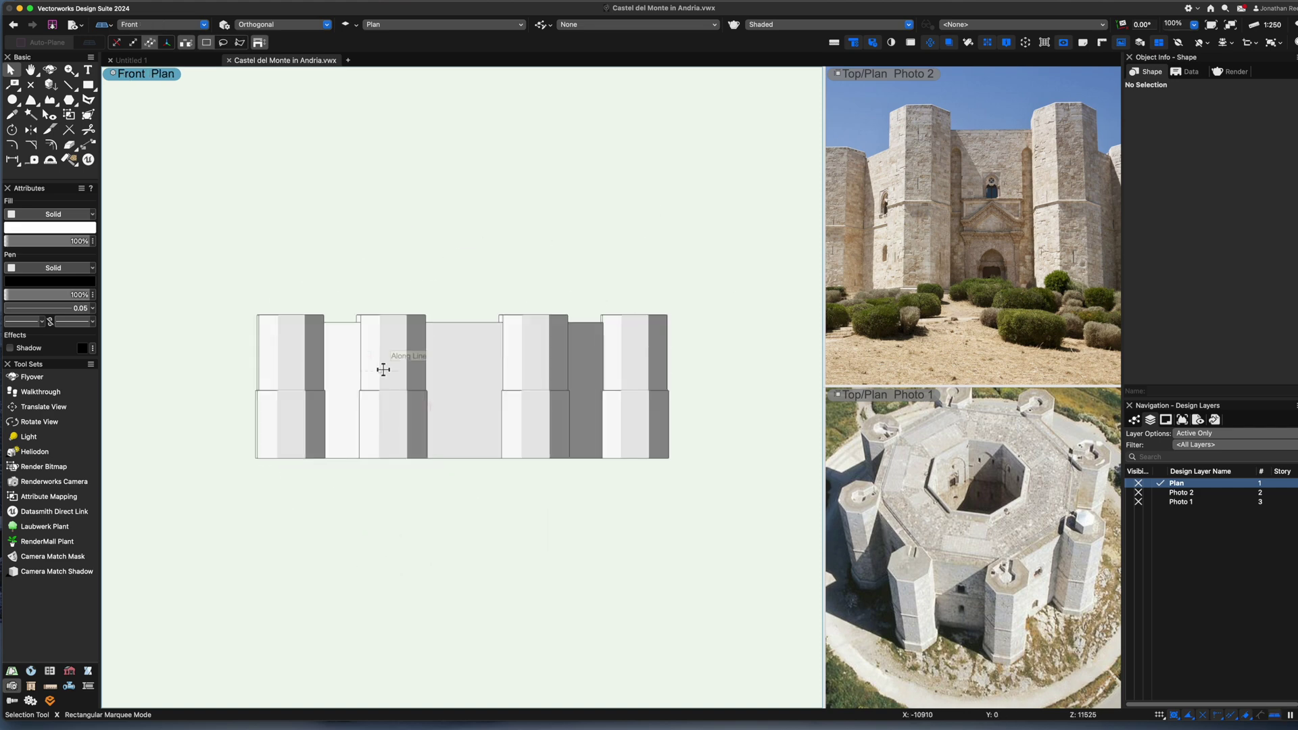
pyautogui.press('c')
pyautogui.moveTo(536, 512); pyautogui.dragTo(455, 440)
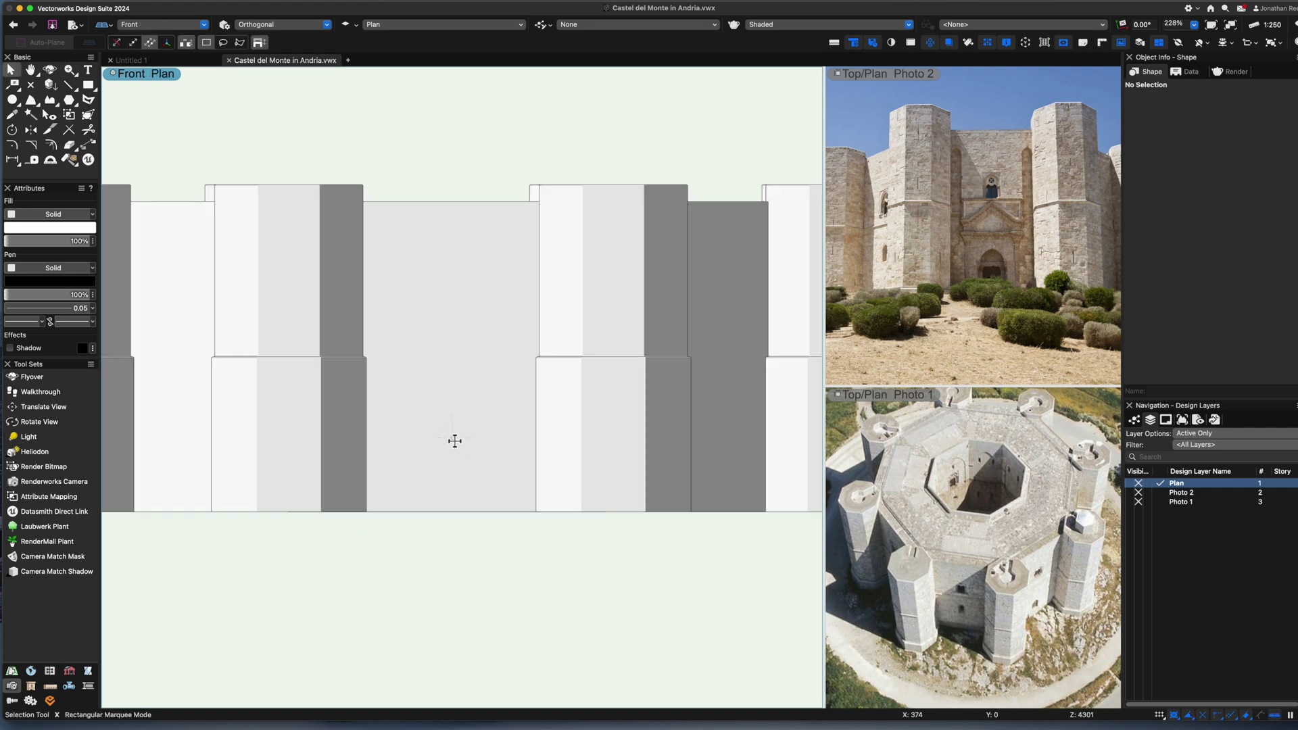
pyautogui.click(90, 85)
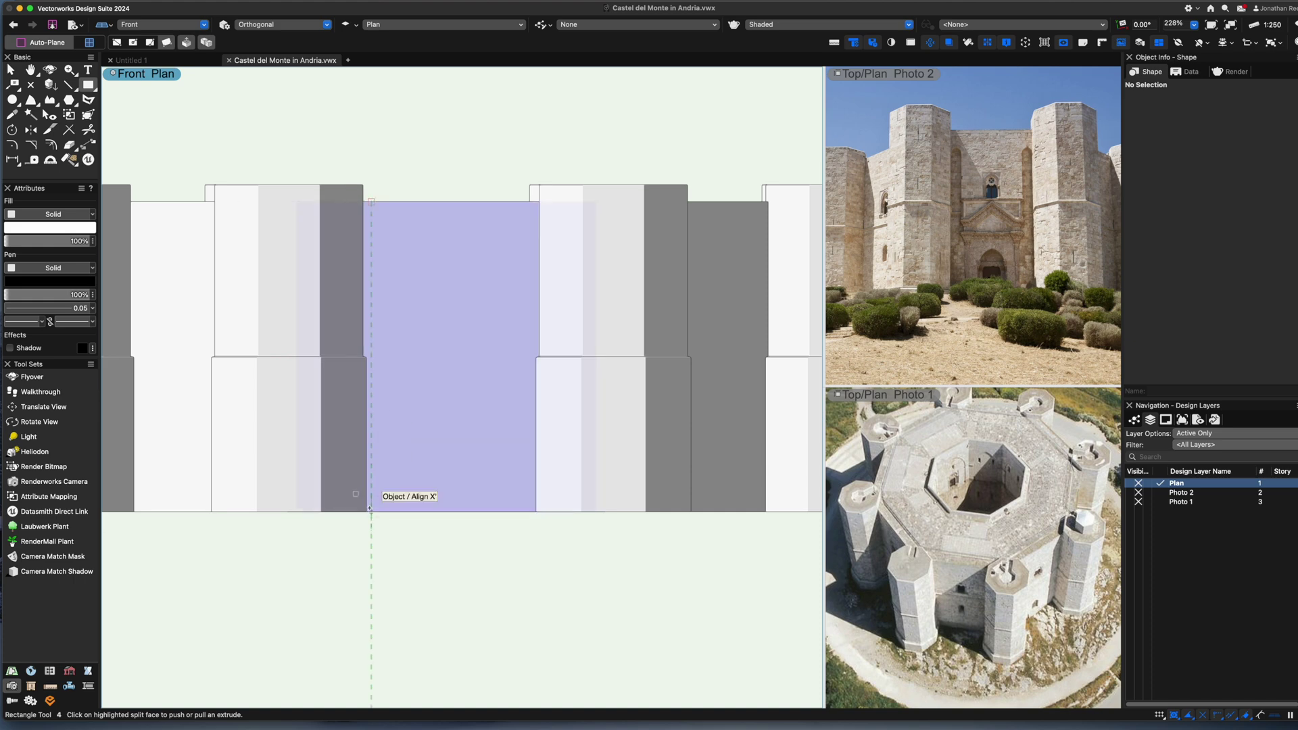
pyautogui.click(149, 43)
pyautogui.click(446, 201)
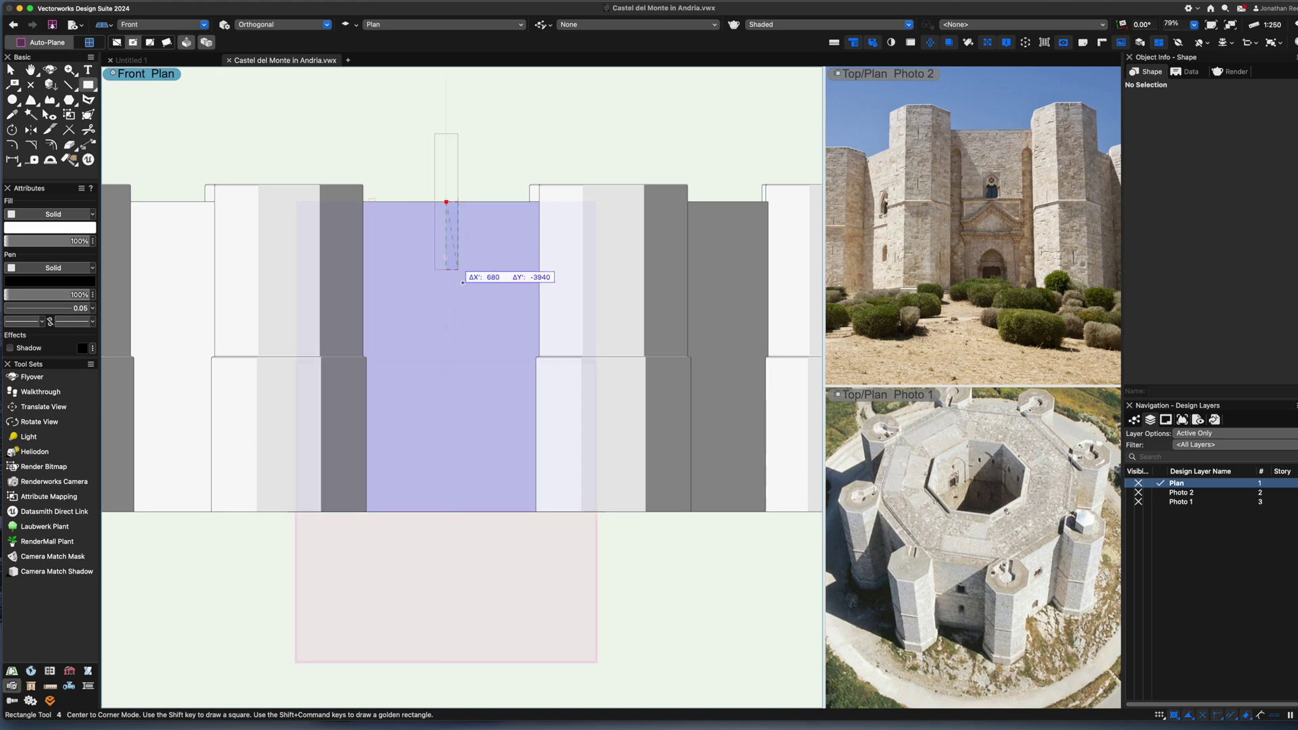
pyautogui.click(520, 512)
# Move and copy the rectangle so two stacked rectangles cover the entrance wall from ground to top
pyautogui.press('x')
pyautogui.moveTo(471, 205); pyautogui.dragTo(443, 472)
pyautogui.scroll(2, 472, 330)
pyautogui.moveTo(450, 584); pyautogui.dragTo(461, 460)
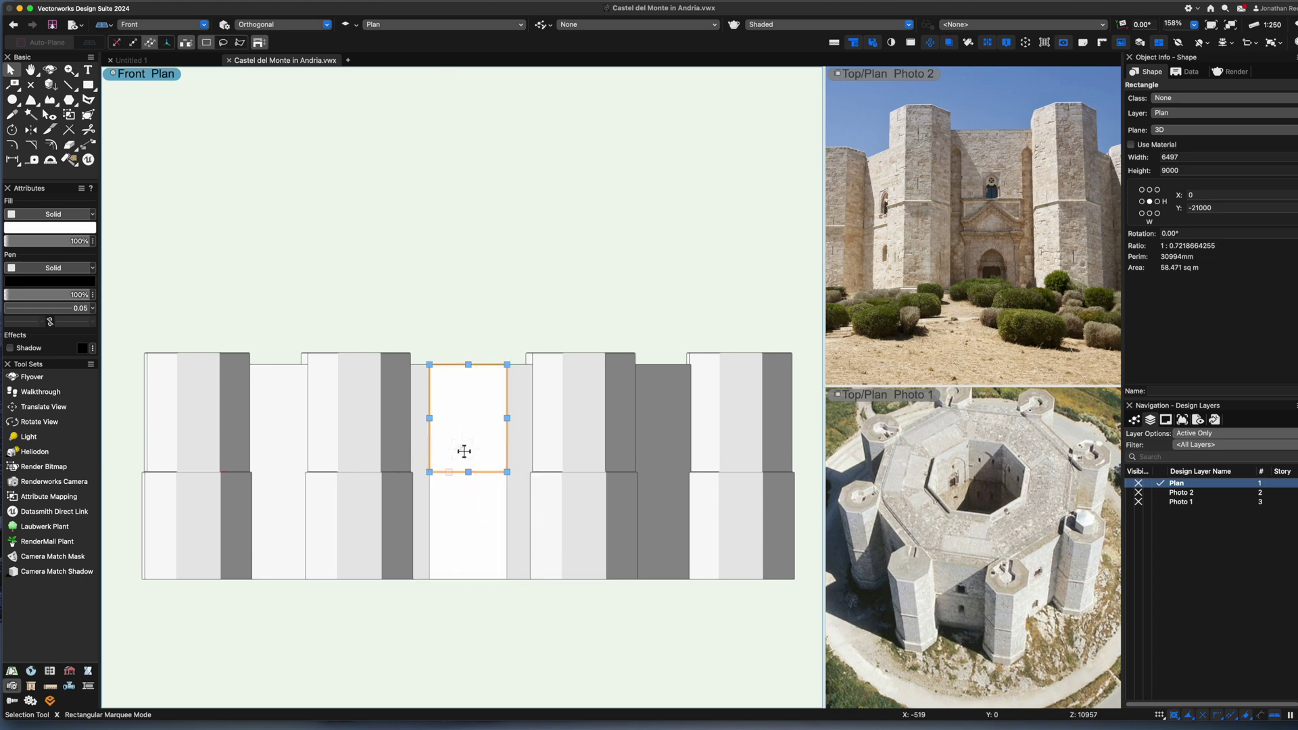
# Rotate a copy of the rectangle 90° left and fit it between the towers as a top crossbar, about 10229 by 2501 mm
pyautogui.scroll(2, 463, 448)
pyautogui.press('super+l')
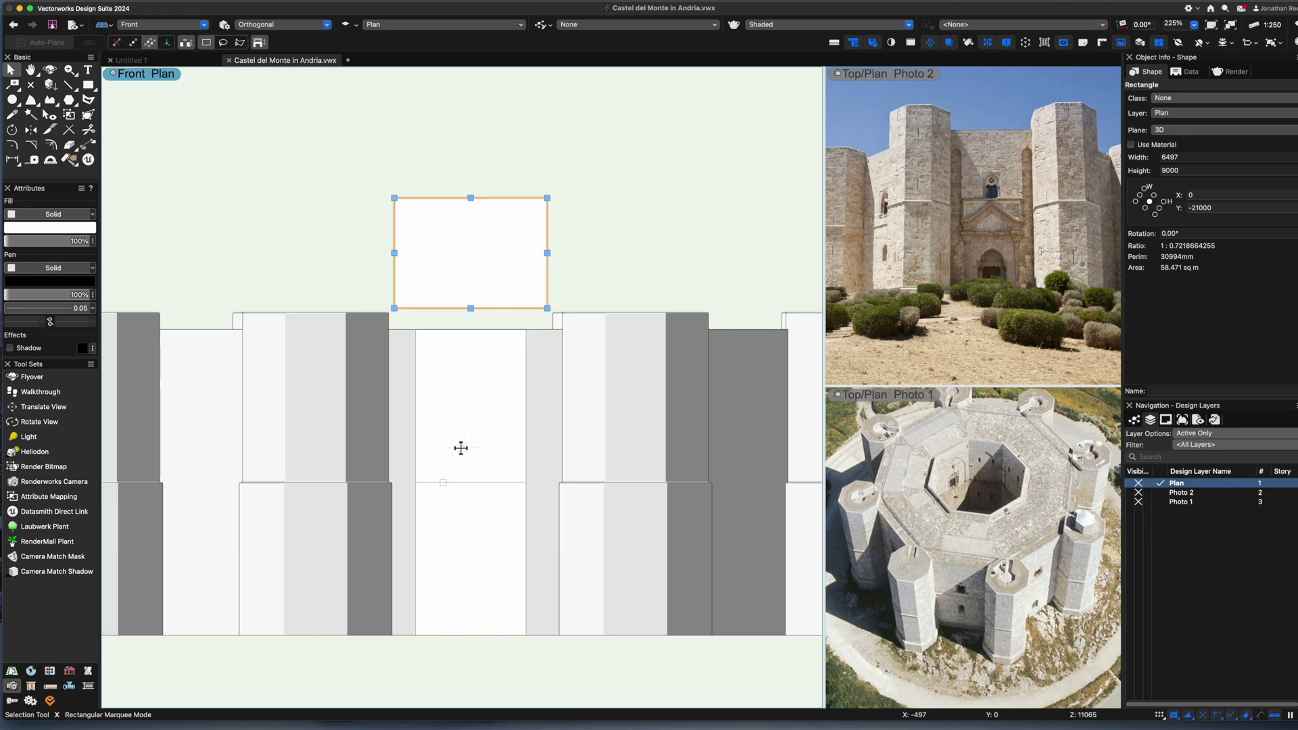
pyautogui.moveTo(396, 232); pyautogui.dragTo(397, 329)
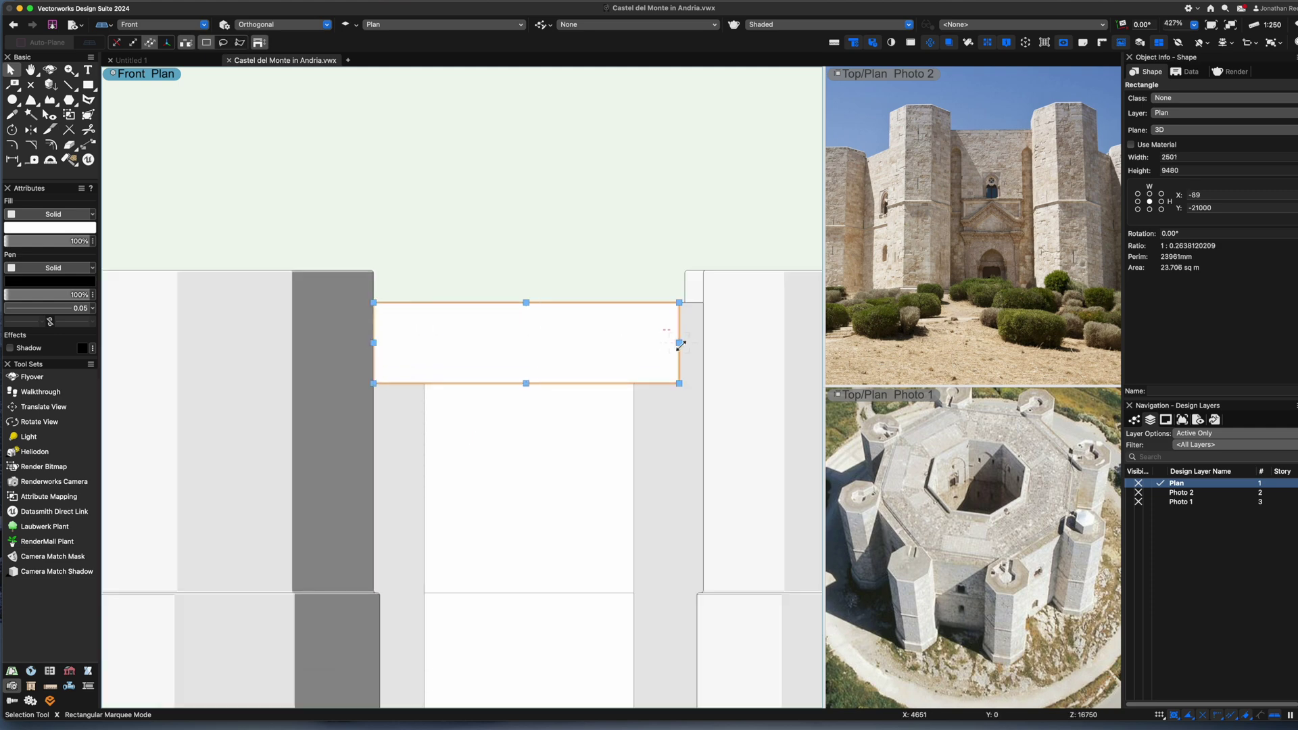
pyautogui.moveTo(680, 344); pyautogui.dragTo(703, 344)
# Merge the crossbar and the two stacked rectangles into one T-shaped polygon with Add Surface
pyautogui.keyDown('shift'); pyautogui.click(565, 486); pyautogui.keyUp('shift')
pyautogui.keyDown('shift'); pyautogui.click(538, 662); pyautogui.keyUp('shift')
pyautogui.rightClick(558, 433)
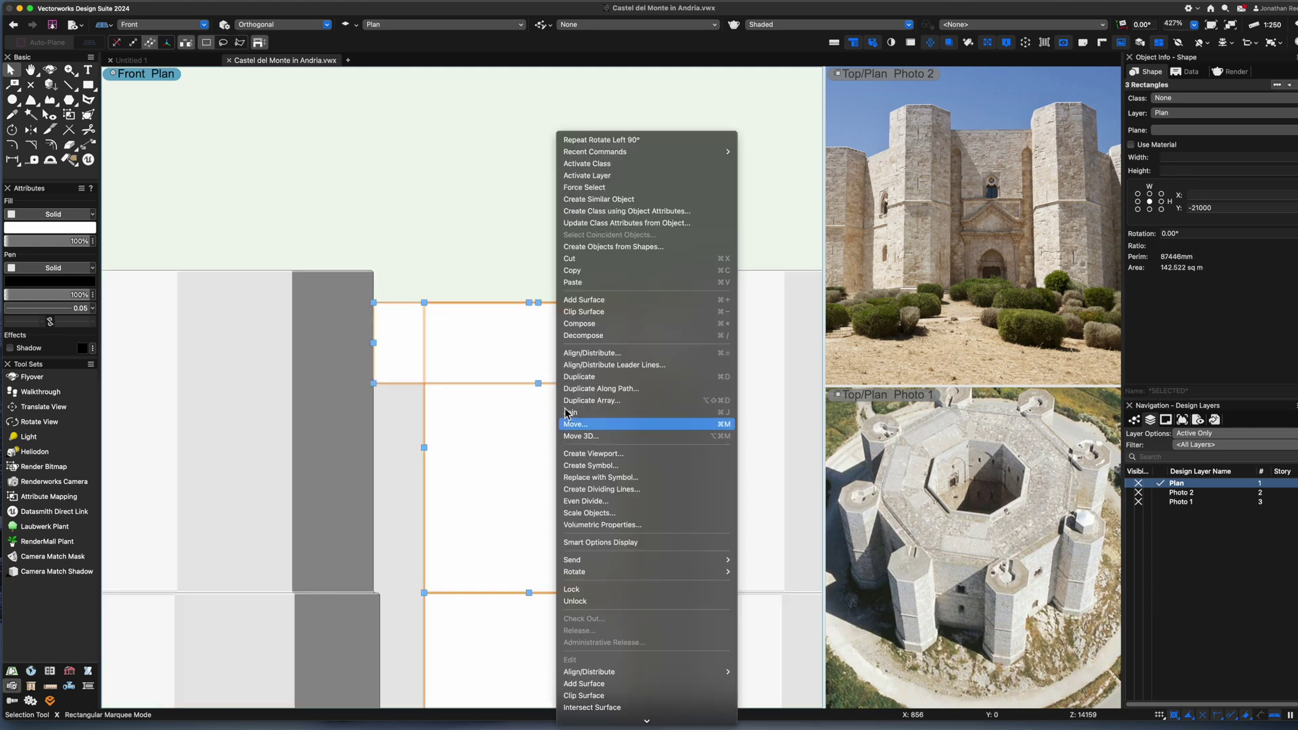
pyautogui.click(584, 300)
# Extrude the T-shaped polygon 500 mm, then change its extrusion to 600 mm
pyautogui.press('3')
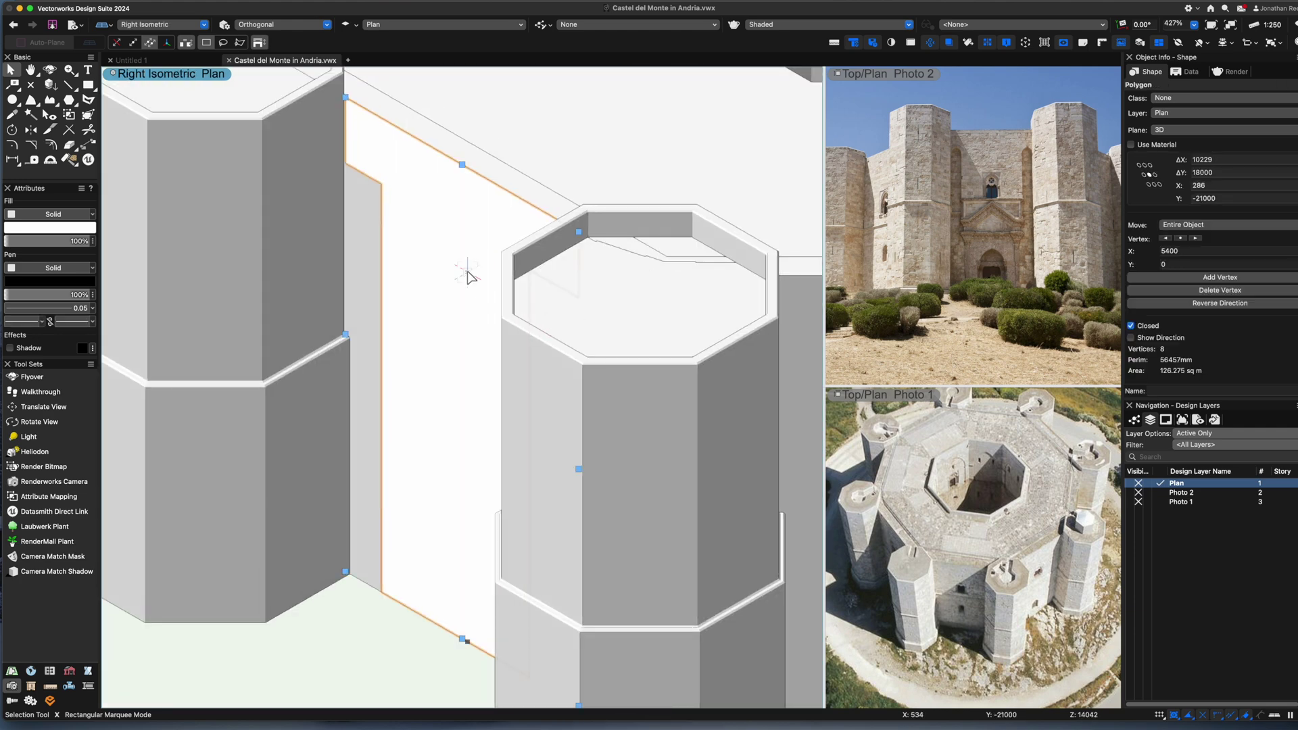
pyautogui.click(206, 74)
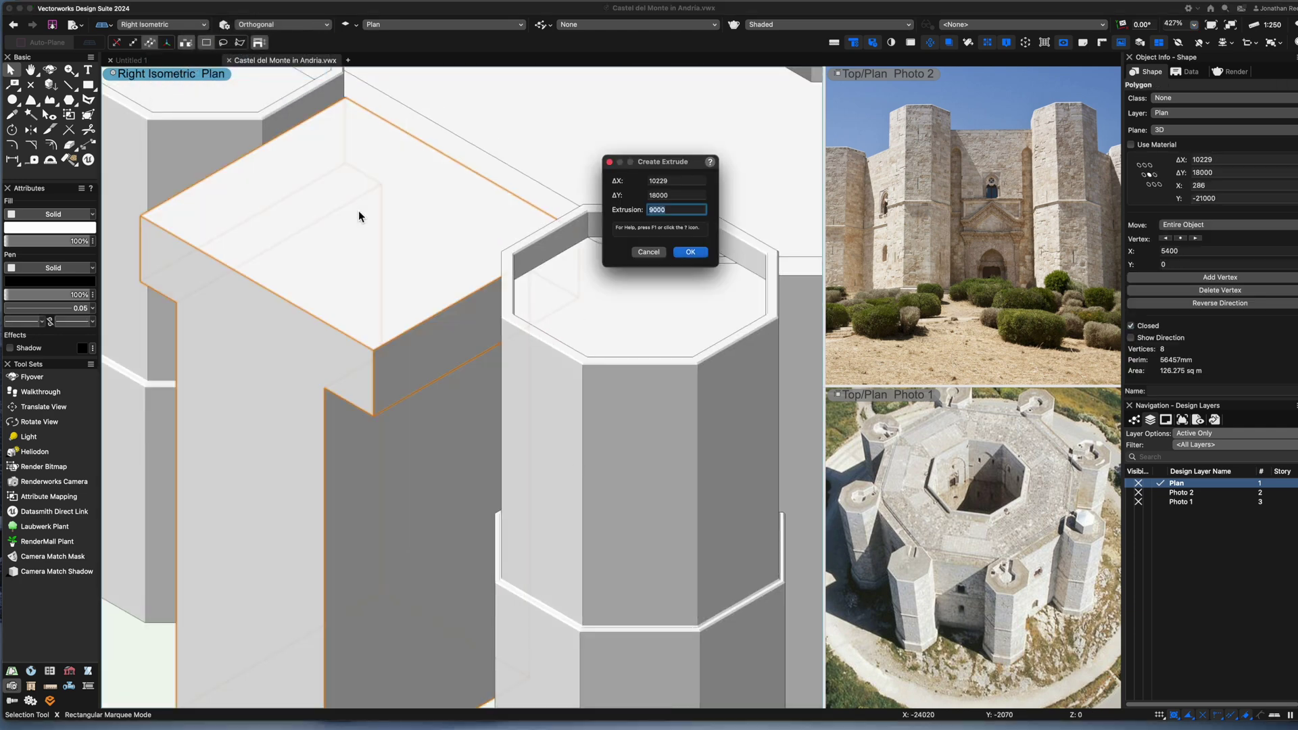
pyautogui.write('500')
pyautogui.press('Return')
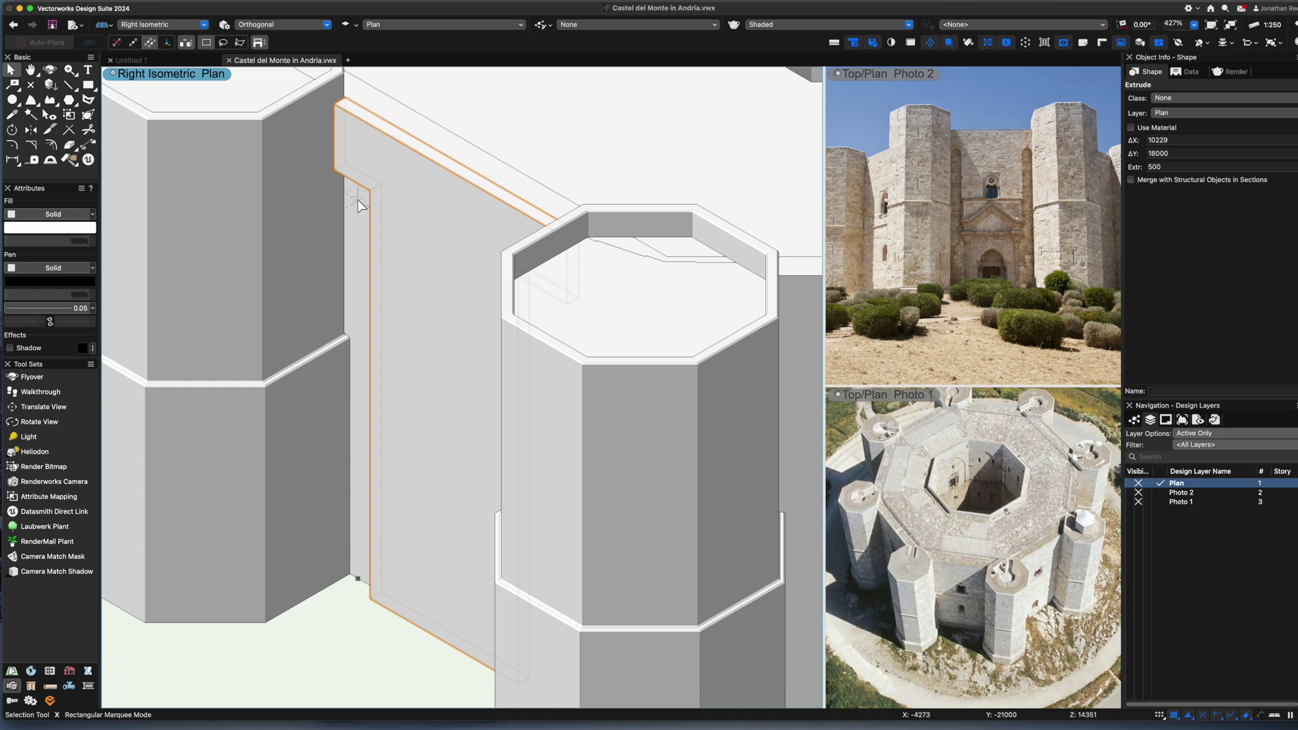
pyautogui.doubleClick(1178, 169)
pyautogui.write('600')
pyautogui.press('Return')
# Draw a doorway rectangle 4000 mm wide and 5176 mm high, centred at the base of the T-shaped wall piece in front view
pyautogui.press('1')
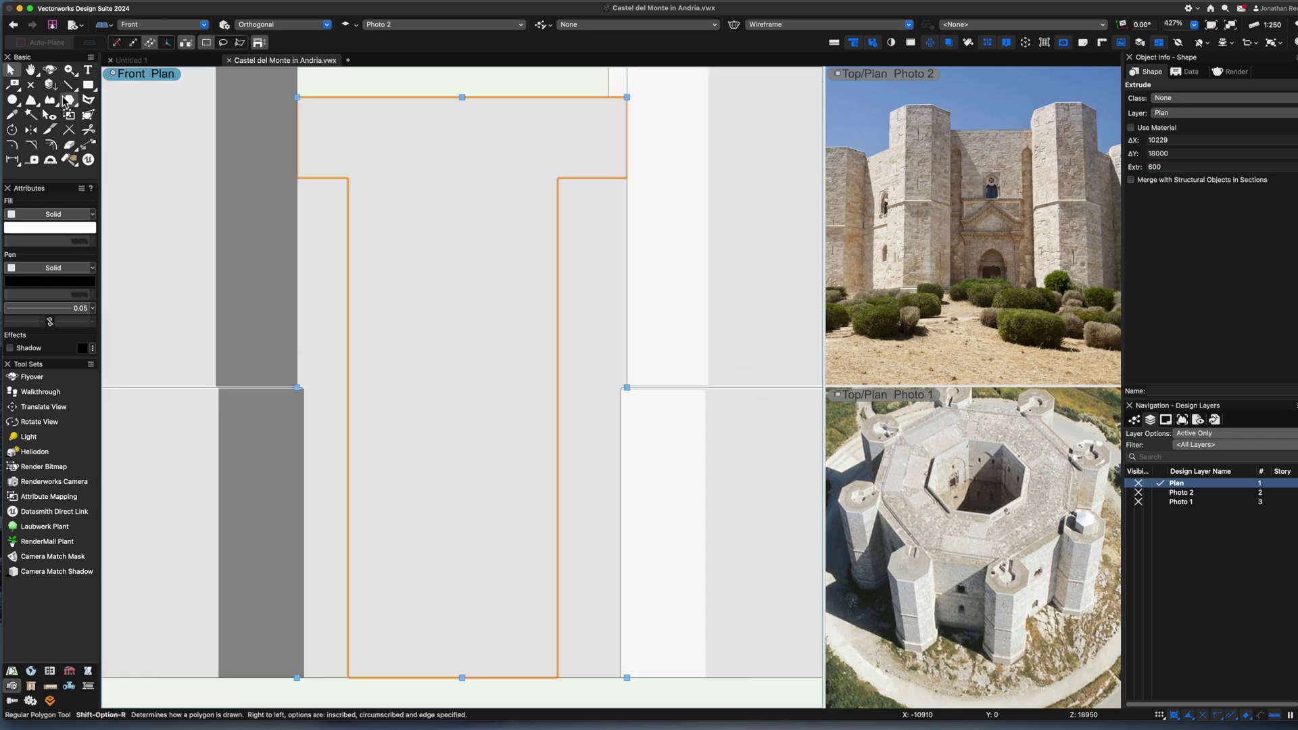
pyautogui.click(88, 84)
pyautogui.click(454, 678)
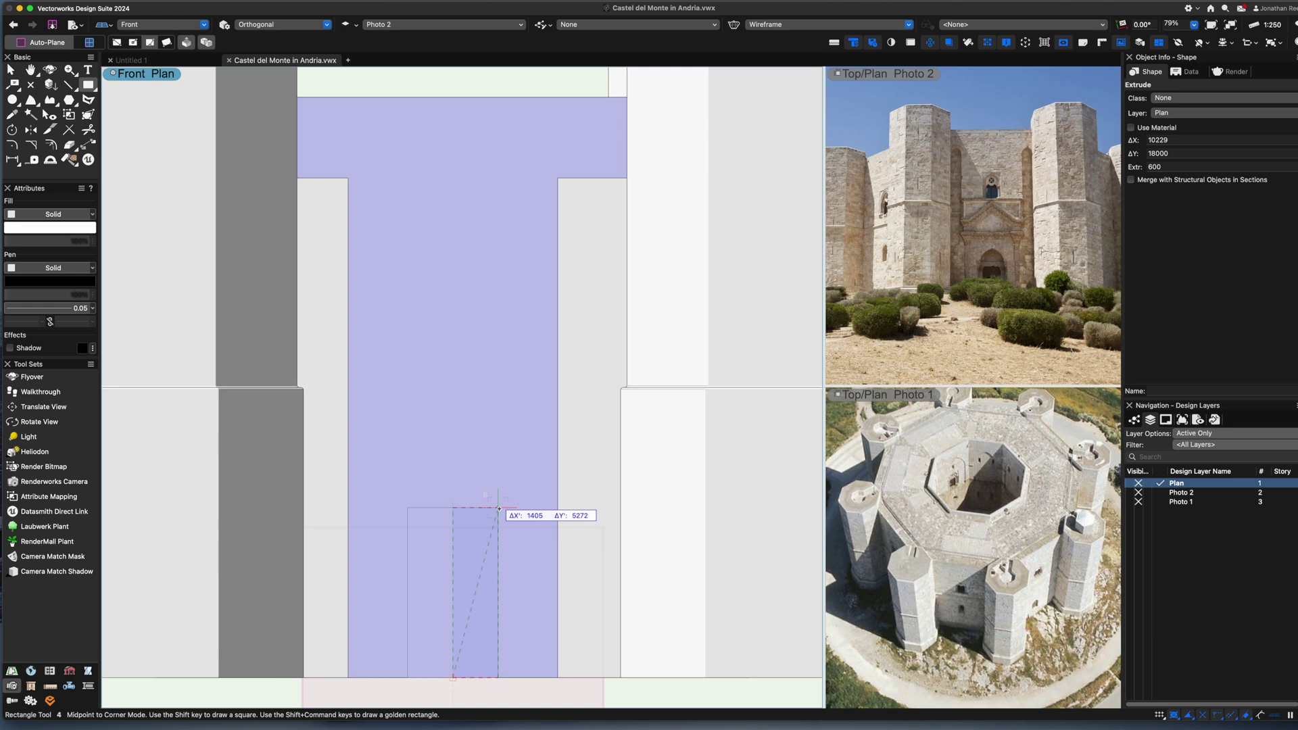
pyautogui.write('3000')
pyautogui.press('Tab')
pyautogui.press('Tab')
pyautogui.press('Tab')
pyautogui.press('Tab')
pyautogui.press('Tab')
pyautogui.press('Tab')
pyautogui.write('2')
pyautogui.press('Tab')
pyautogui.write('3000')
pyautogui.press('Return')
pyautogui.press('x')
pyautogui.moveTo(452, 580); pyautogui.dragTo(445, 511)
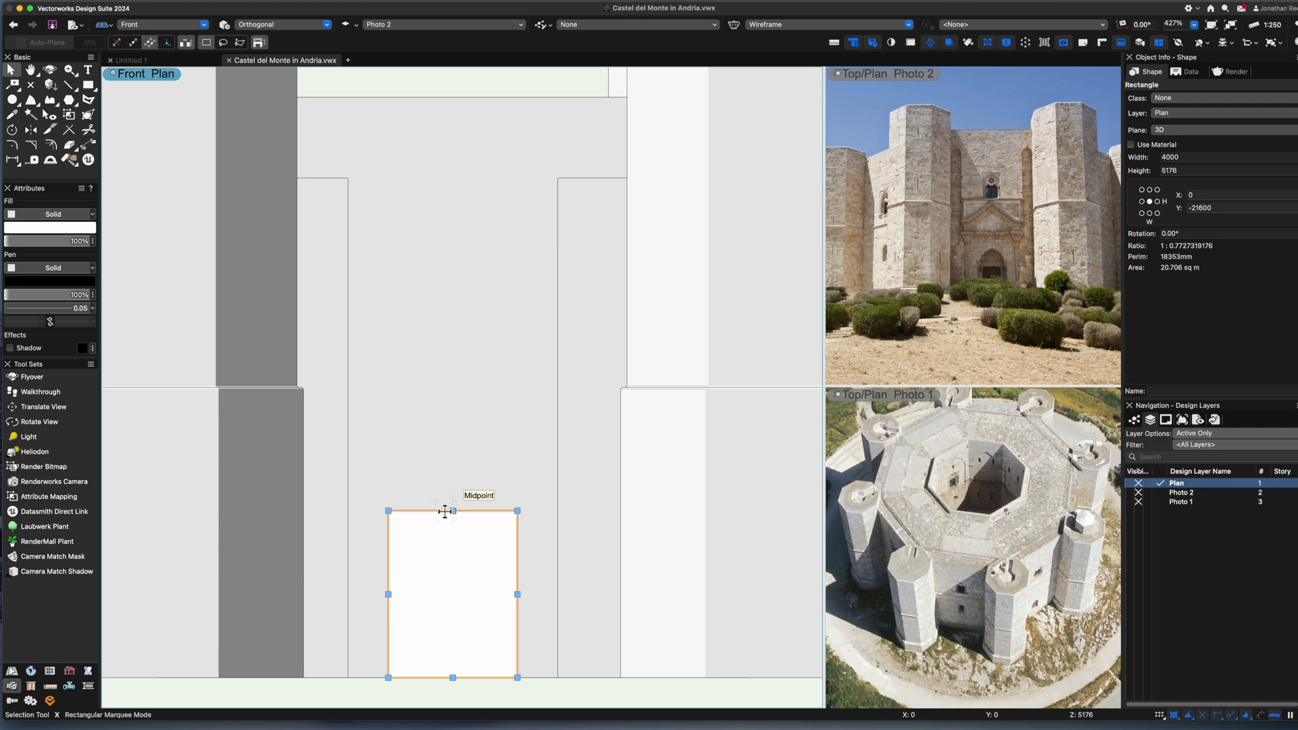
# Draw a three-point arc over the doorway rectangle's top corners and merge both into one arched outline with Add Surface
pyautogui.click(32, 101)
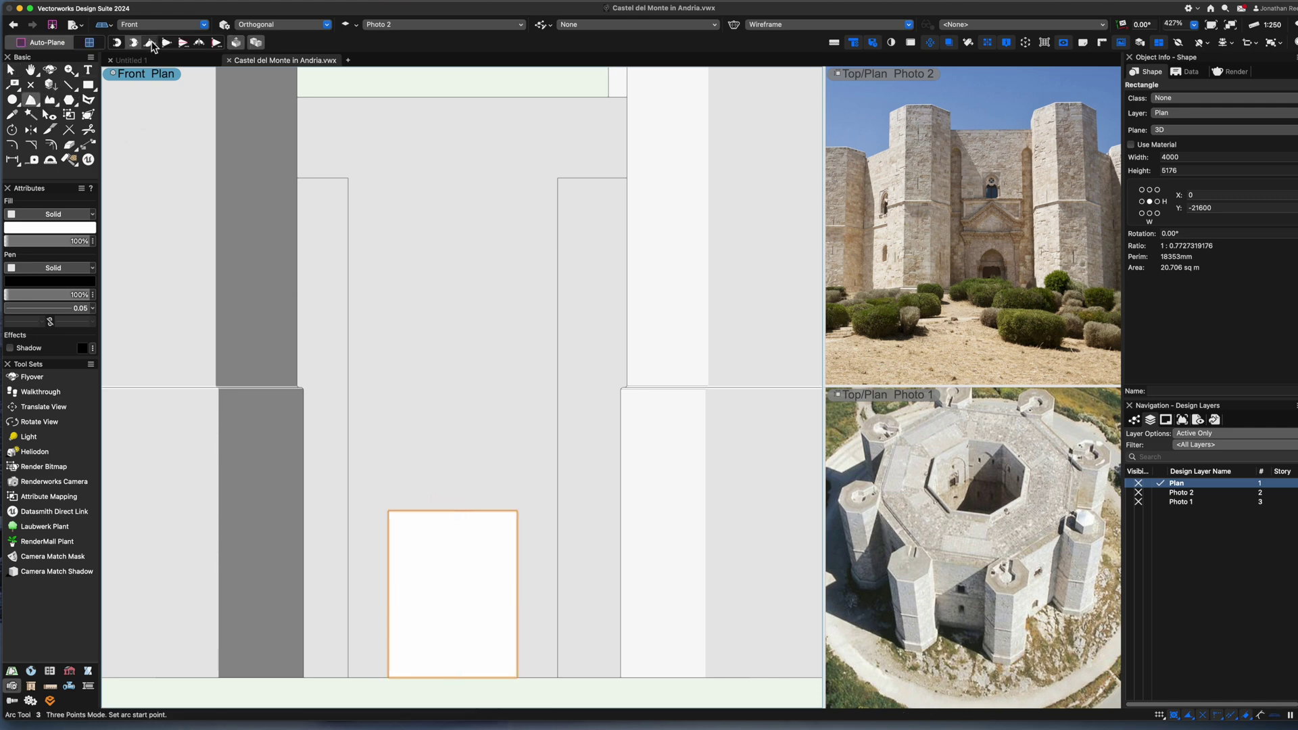
pyautogui.click(389, 511)
pyautogui.click(517, 511)
pyautogui.click(453, 458)
pyautogui.press('x')
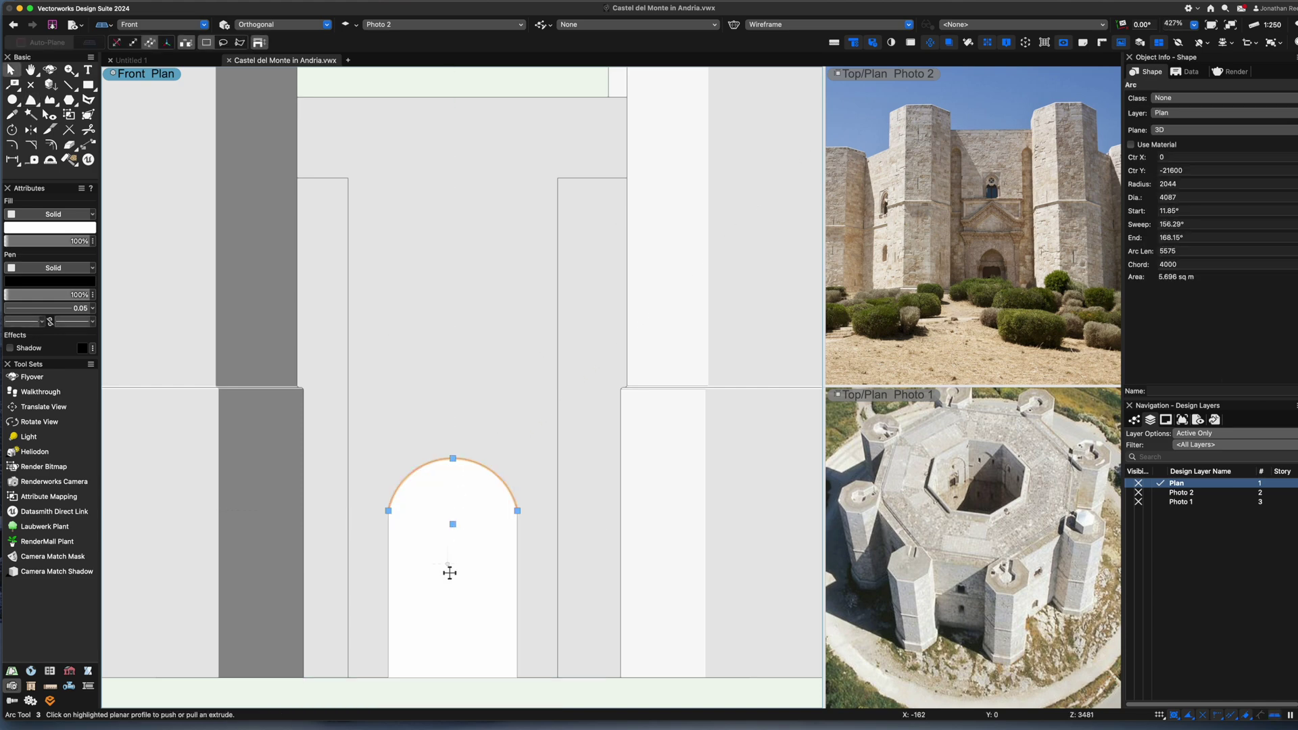
pyautogui.keyDown('shift'); pyautogui.click(448, 564); pyautogui.keyUp('shift')
pyautogui.rightClick(440, 563)
pyautogui.click(475, 301)
# Extrude the arched outline -1 m, then change its extrusion to -600 mm
pyautogui.press('3')
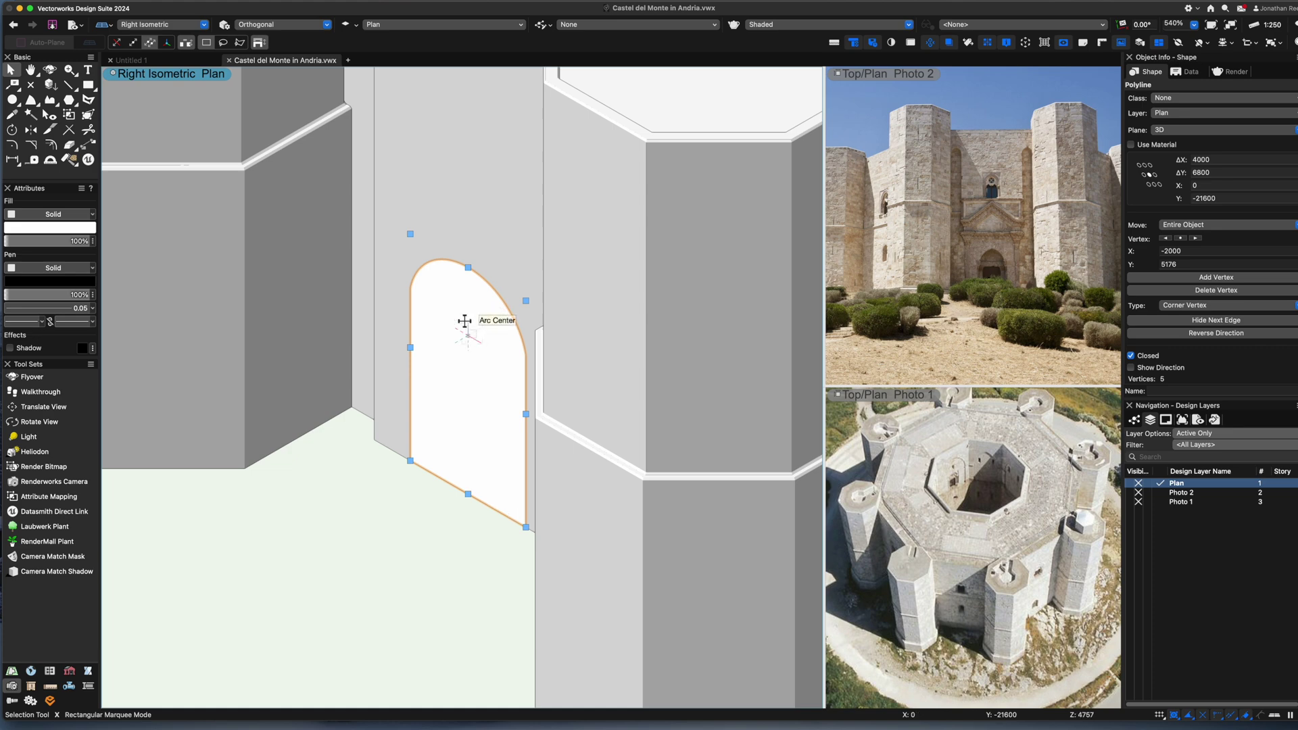
pyautogui.click(196, 2)
pyautogui.click(225, 75)
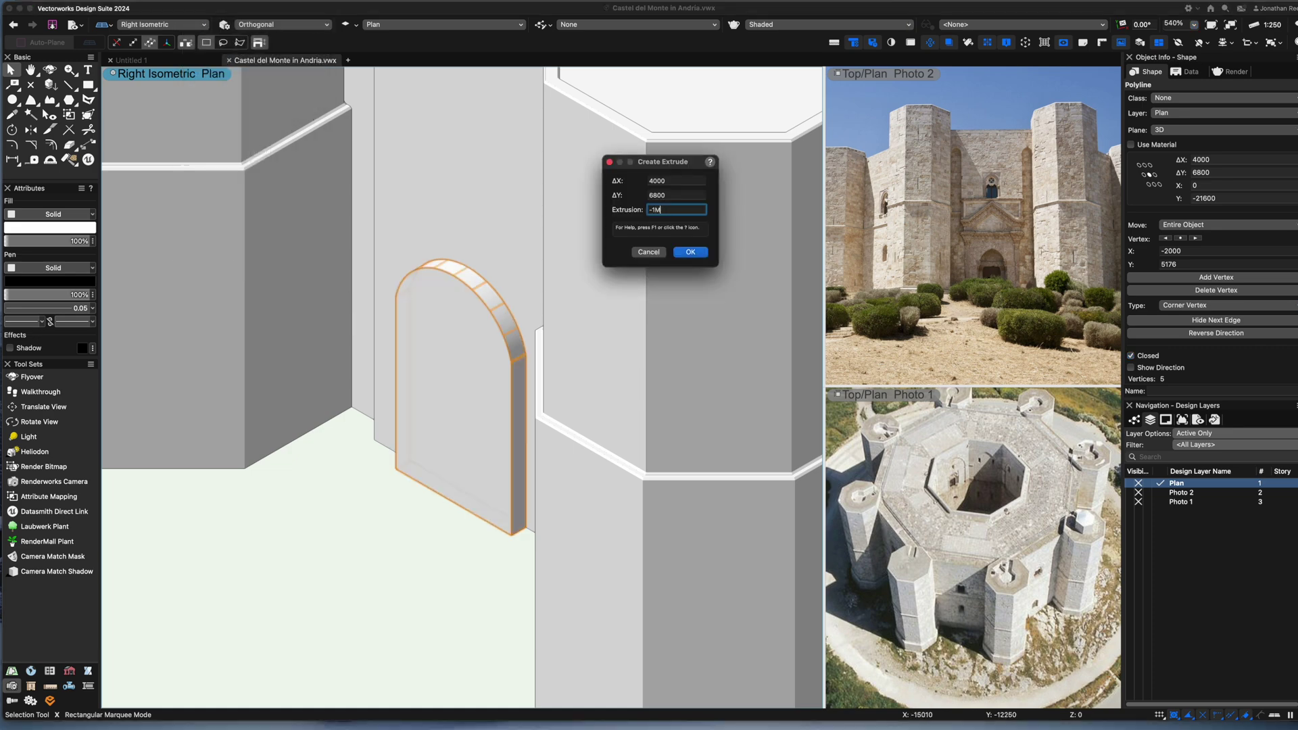
pyautogui.press('Return')
pyautogui.click(1144, 167)
pyautogui.write('-600')
pyautogui.press('Return')
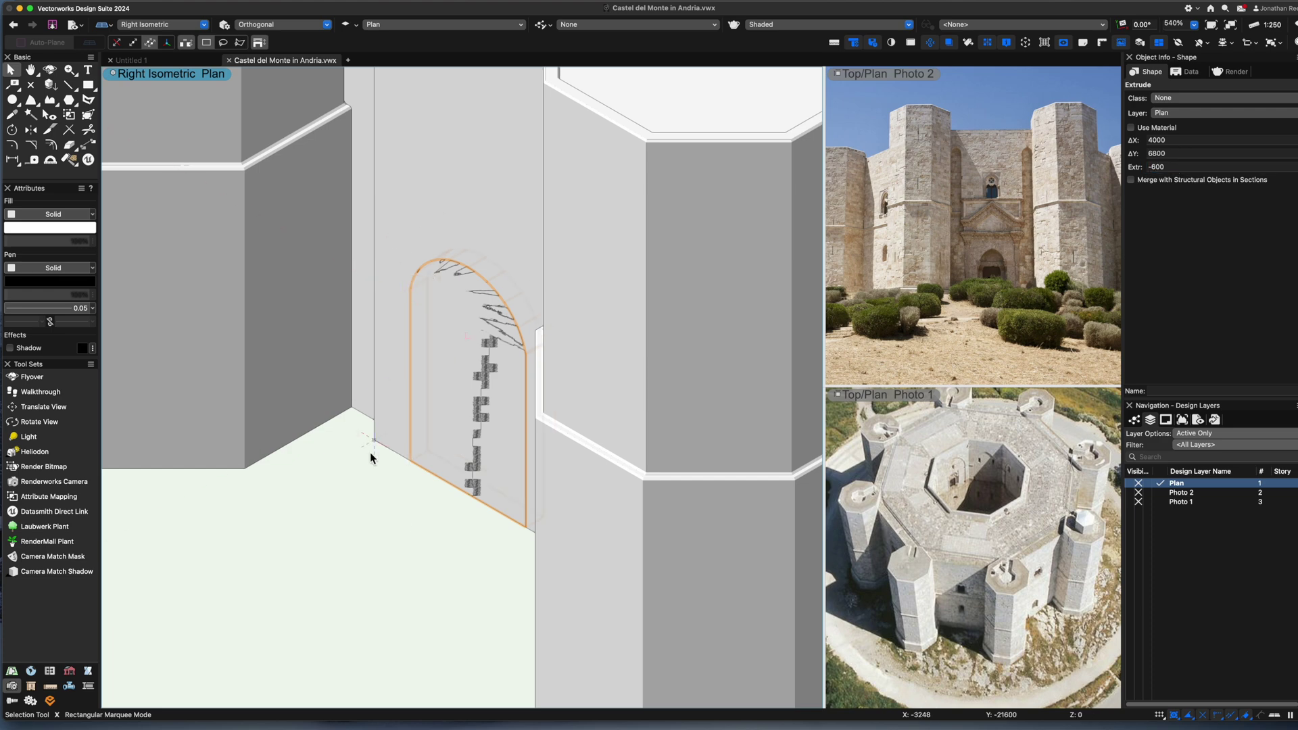
# Subtract the arched solid from the T-shaped wall piece
pyautogui.keyDown('shift'); pyautogui.click(392, 447); pyautogui.keyUp('shift')
pyautogui.rightClick(392, 448)
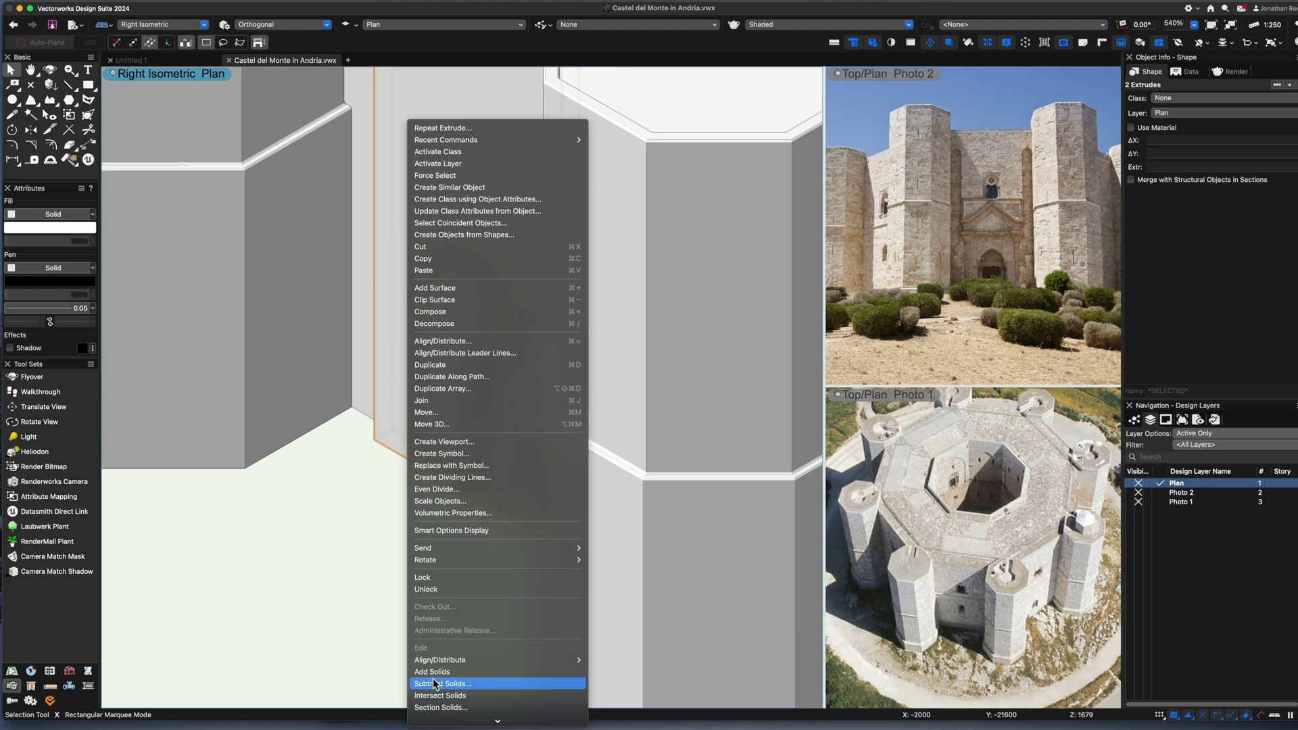
pyautogui.click(487, 677)
pyautogui.click(697, 243)
# Paste the arched solid back in place and stretch its depth into the castle wall
pyautogui.click(443, 452)
pyautogui.press('super+alt+v')
pyautogui.press('super+5')
pyautogui.moveTo(462, 375); pyautogui.dragTo(462, 319)
# Scale the arched solid to 80% in front view and move it down to ground level
pyautogui.press('2')
pyautogui.click(162, 1)
pyautogui.click(186, 56)
pyautogui.click(582, 147)
pyautogui.write('80')
pyautogui.press('Return')
pyautogui.moveTo(462, 498); pyautogui.dragTo(462, 525)
pyautogui.press('0')
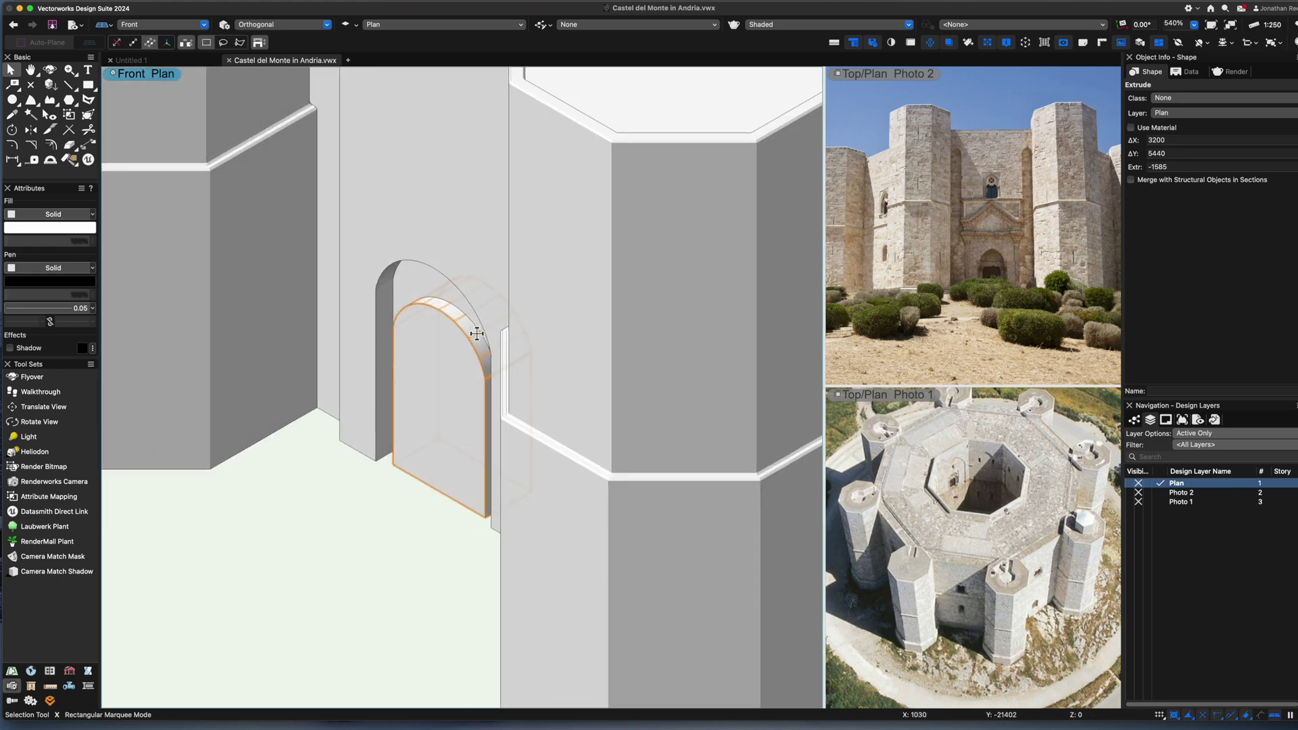
# Subtract the smaller arched solid from the castle's main body to cut the doorway opening
pyautogui.press('3')
pyautogui.scroll(-2, 484, 294)
pyautogui.keyDown('shift'); pyautogui.click(506, 145); pyautogui.keyUp('shift')
pyautogui.rightClick(682, 256)
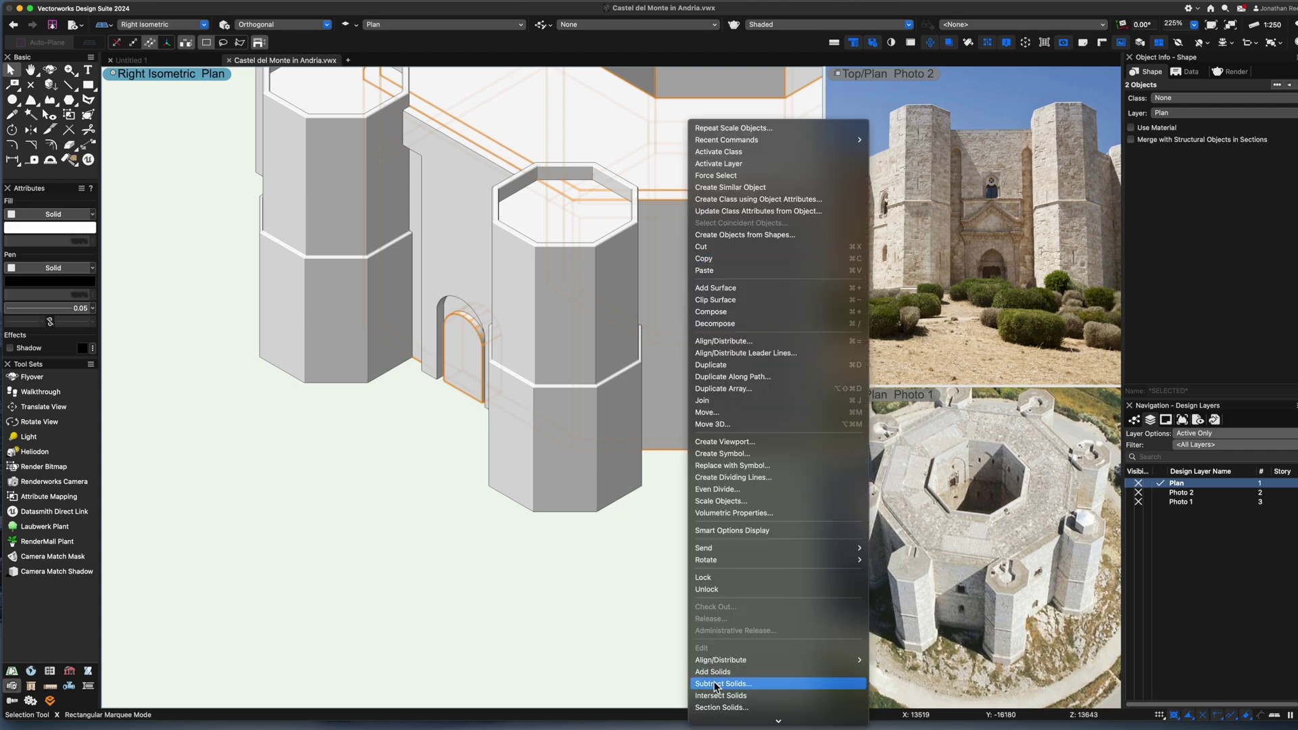
pyautogui.click(743, 685)
pyautogui.click(697, 240)
# Chamfer the front edge of the outer doorway arch with tangent entities selected and a 200 mm setback
pyautogui.keyDown('super'); pyautogui.moveTo(467, 480); pyautogui.dragTo(539, 579, button='middle'); pyautogui.keyUp('super')
pyautogui.scroll(2, 432, 394)
pyautogui.scroll(3, 539, 579)
pyautogui.click(556, 630)
pyautogui.scroll(2, 549, 612)
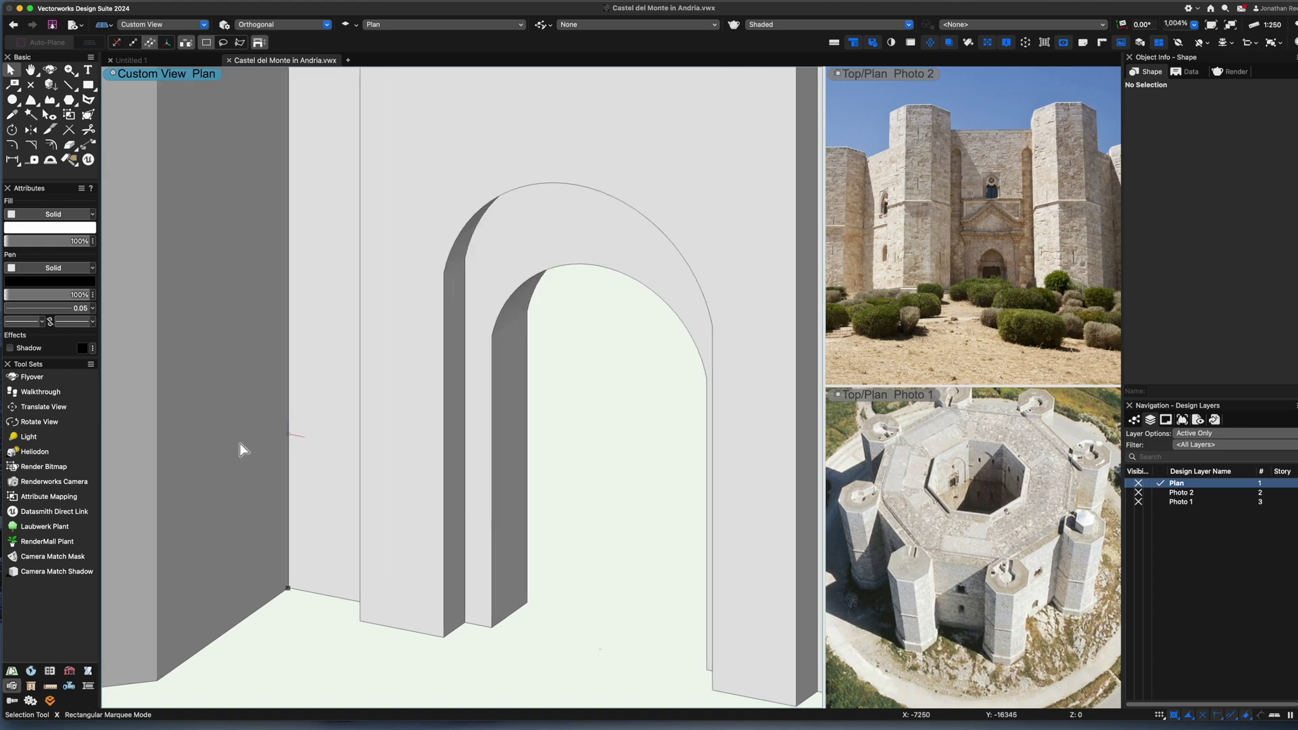
pyautogui.click(88, 670)
pyautogui.click(41, 586)
pyautogui.click(449, 487)
pyautogui.click(137, 42)
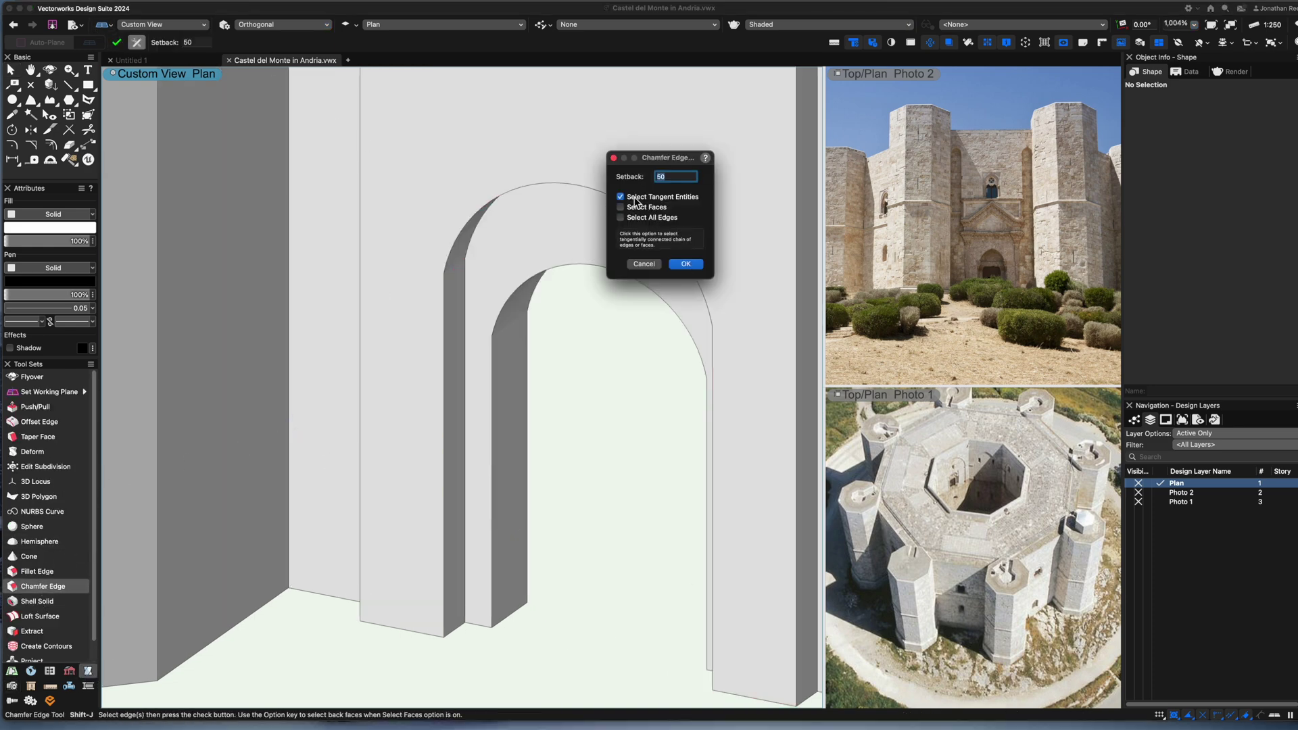
pyautogui.click(684, 263)
pyautogui.click(457, 252)
pyautogui.click(116, 42)
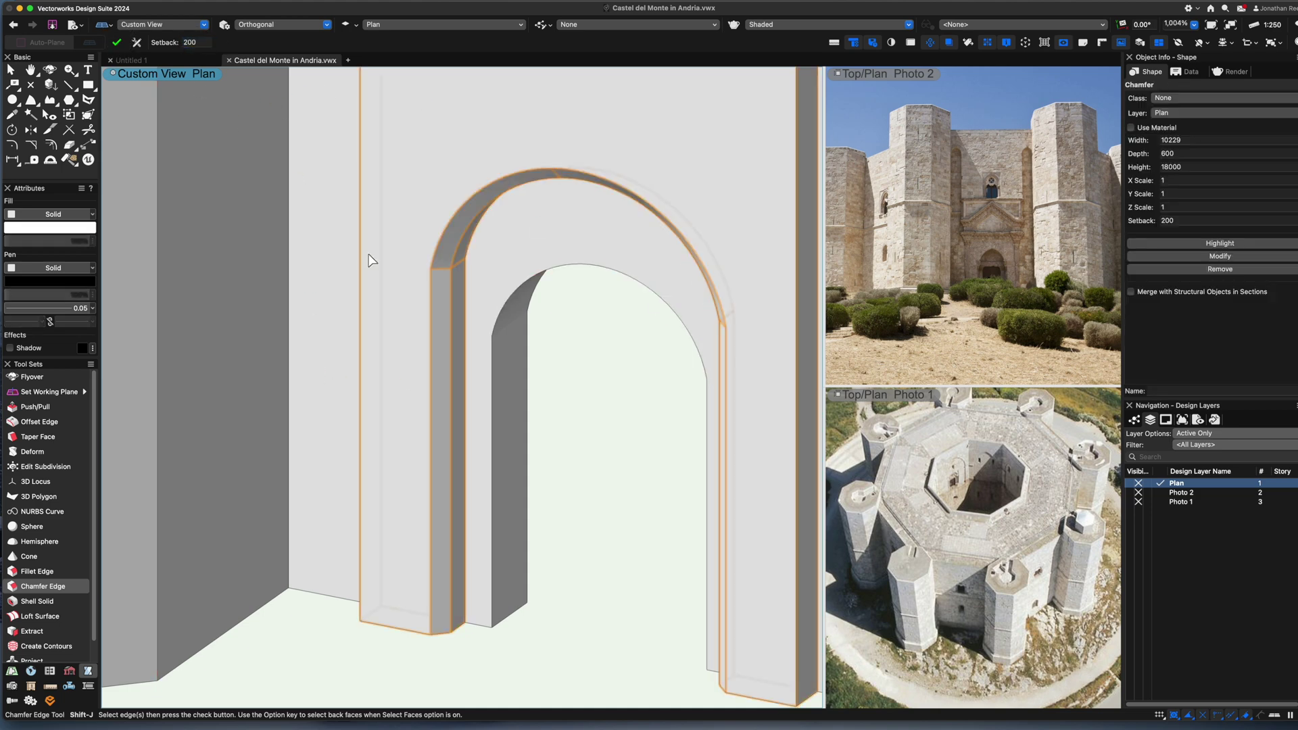
# Chamfer the outer side edges and crossbar undersides of the T-shaped wall piece with a 200 mm setback
pyautogui.scroll(-3, 295, 182)
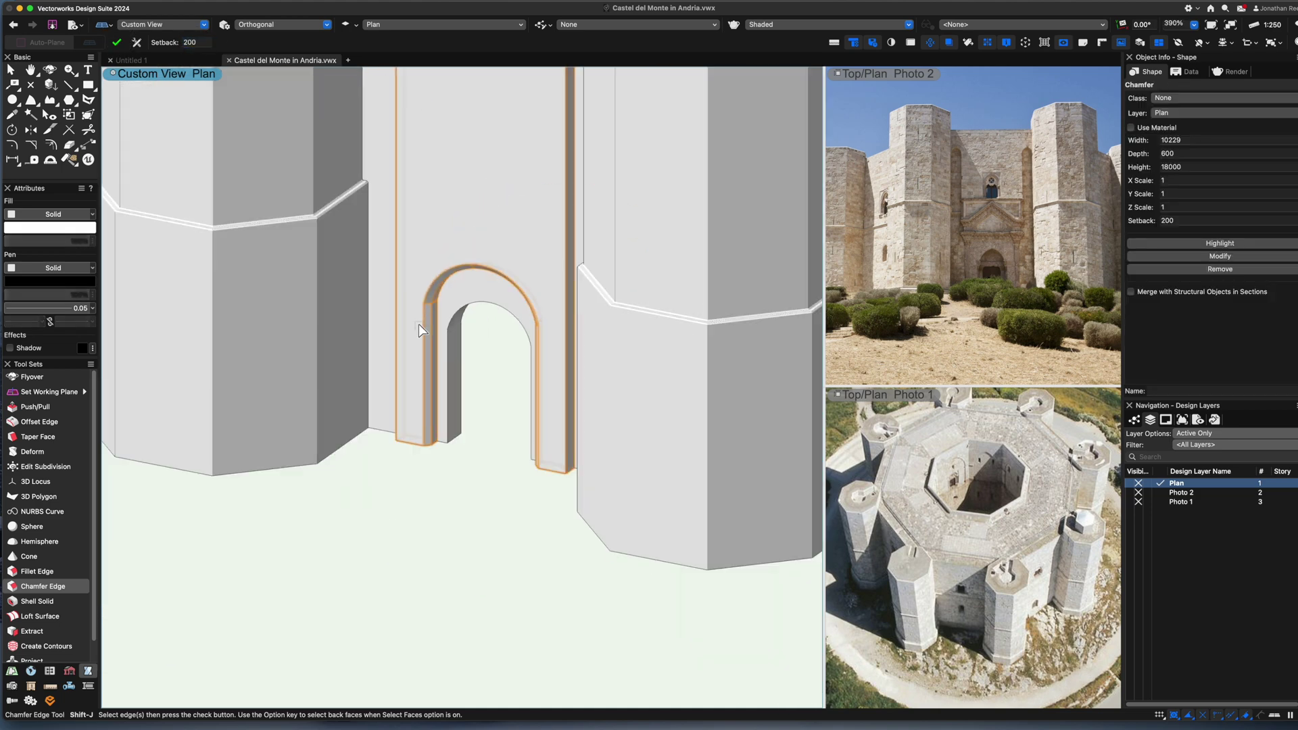
pyautogui.click(395, 396)
pyautogui.keyDown('shift'); pyautogui.click(567, 257); pyautogui.keyUp('shift')
pyautogui.moveTo(511, 170); pyautogui.dragTo(515, 359, button='middle')
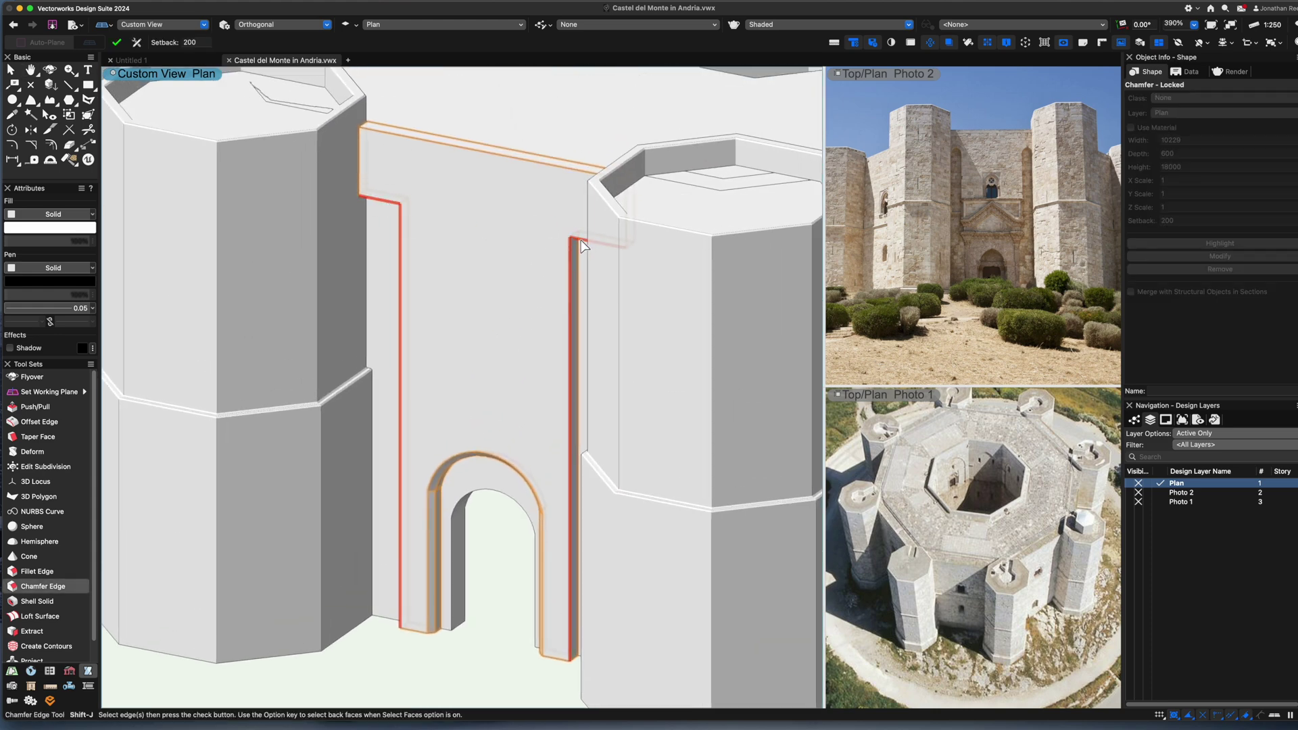
pyautogui.scroll(2, 580, 240)
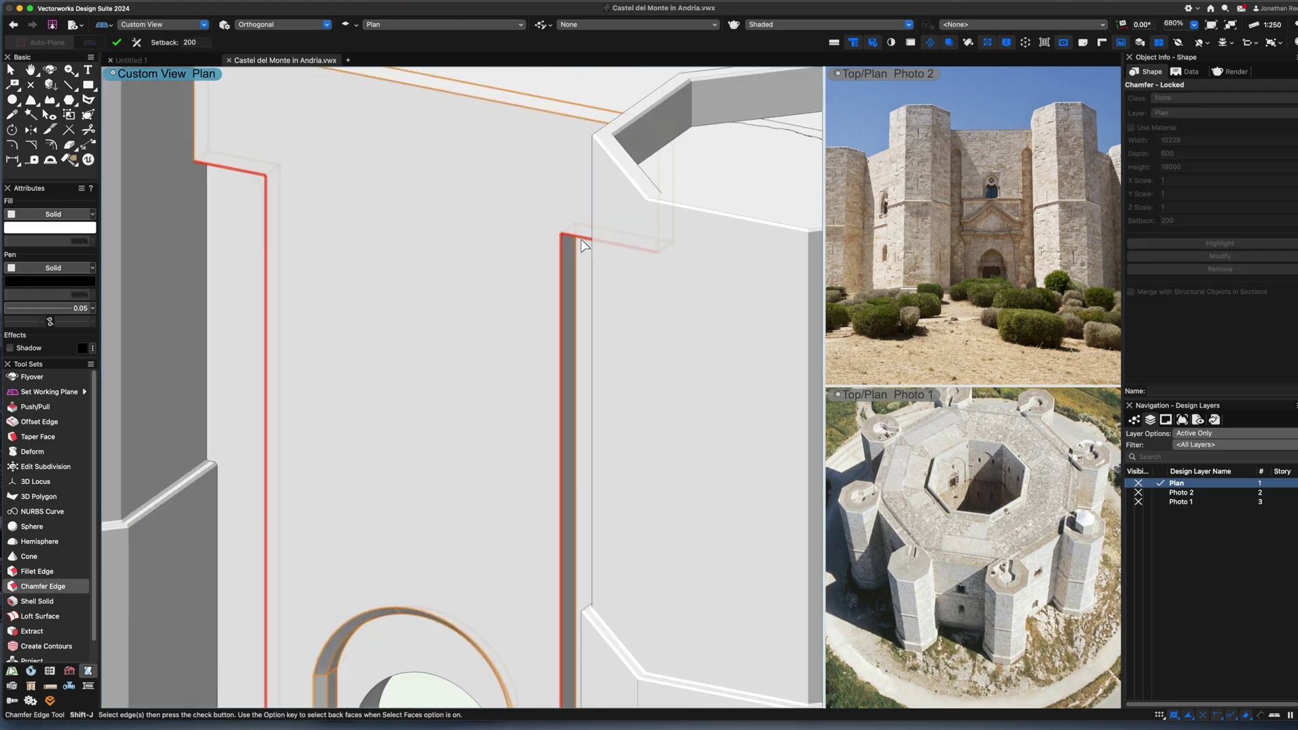
pyautogui.click(117, 43)
pyautogui.scroll(-3, 380, 243)
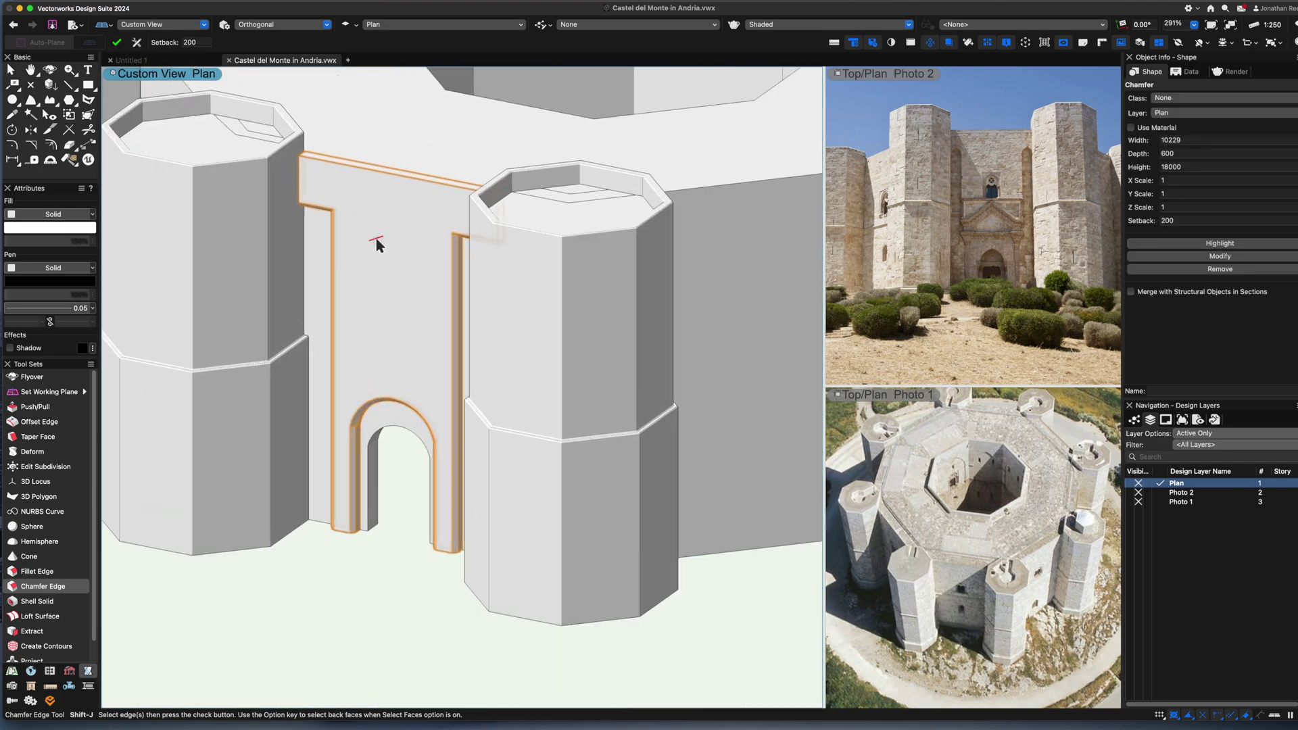
pyautogui.press('x')
pyautogui.scroll(-1, 378, 348)
pyautogui.press('KP_2')
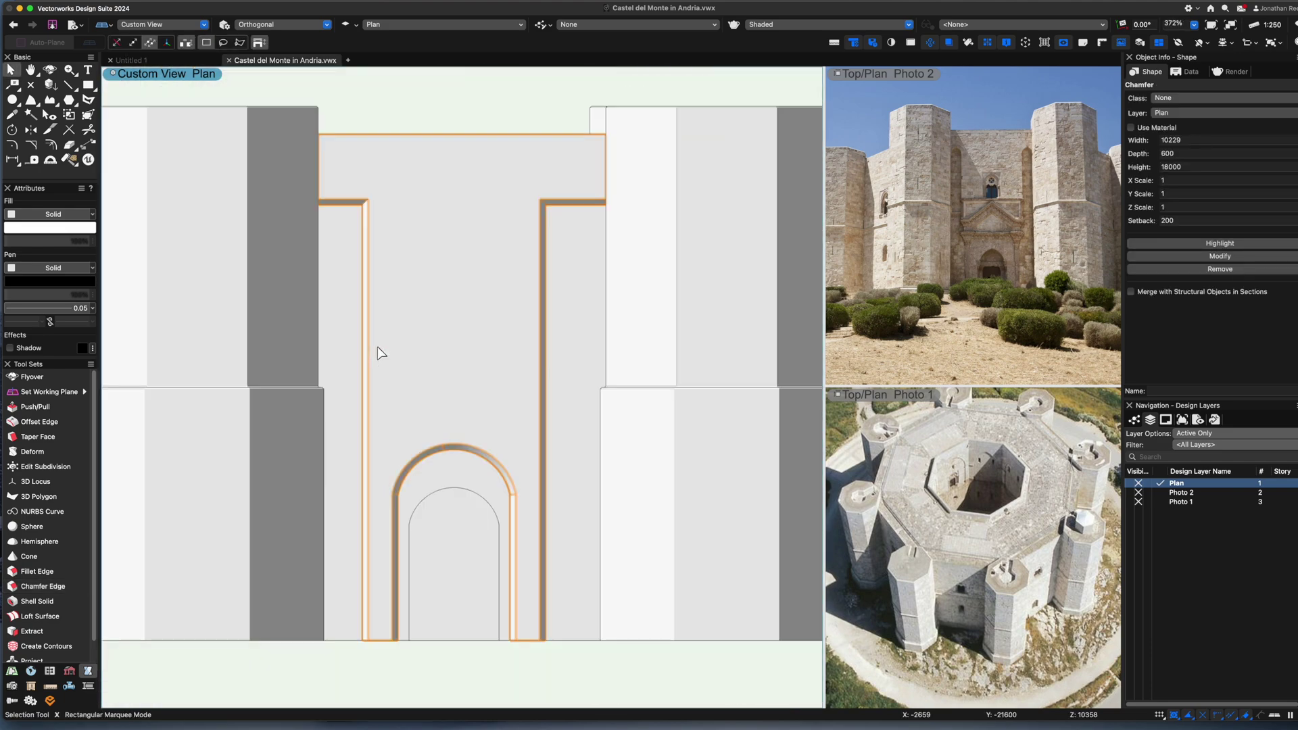
pyautogui.press('4')
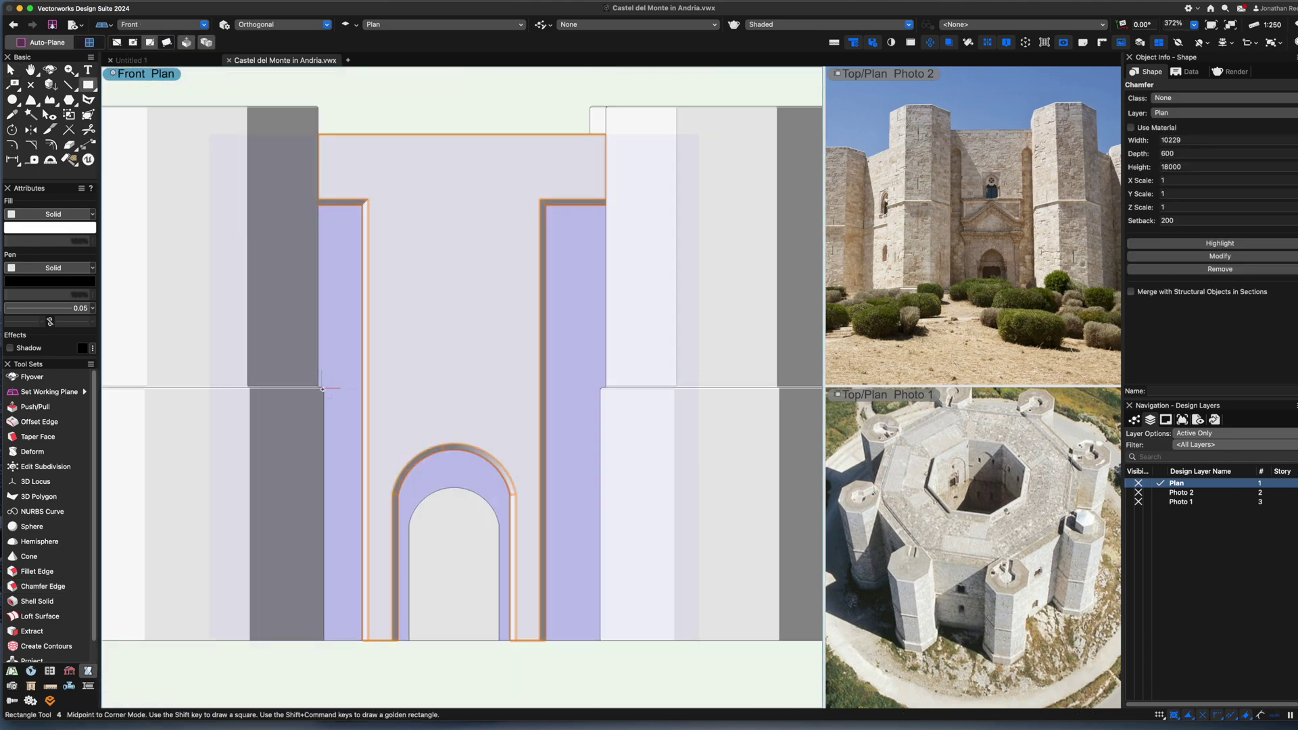
pyautogui.click(375, 385)
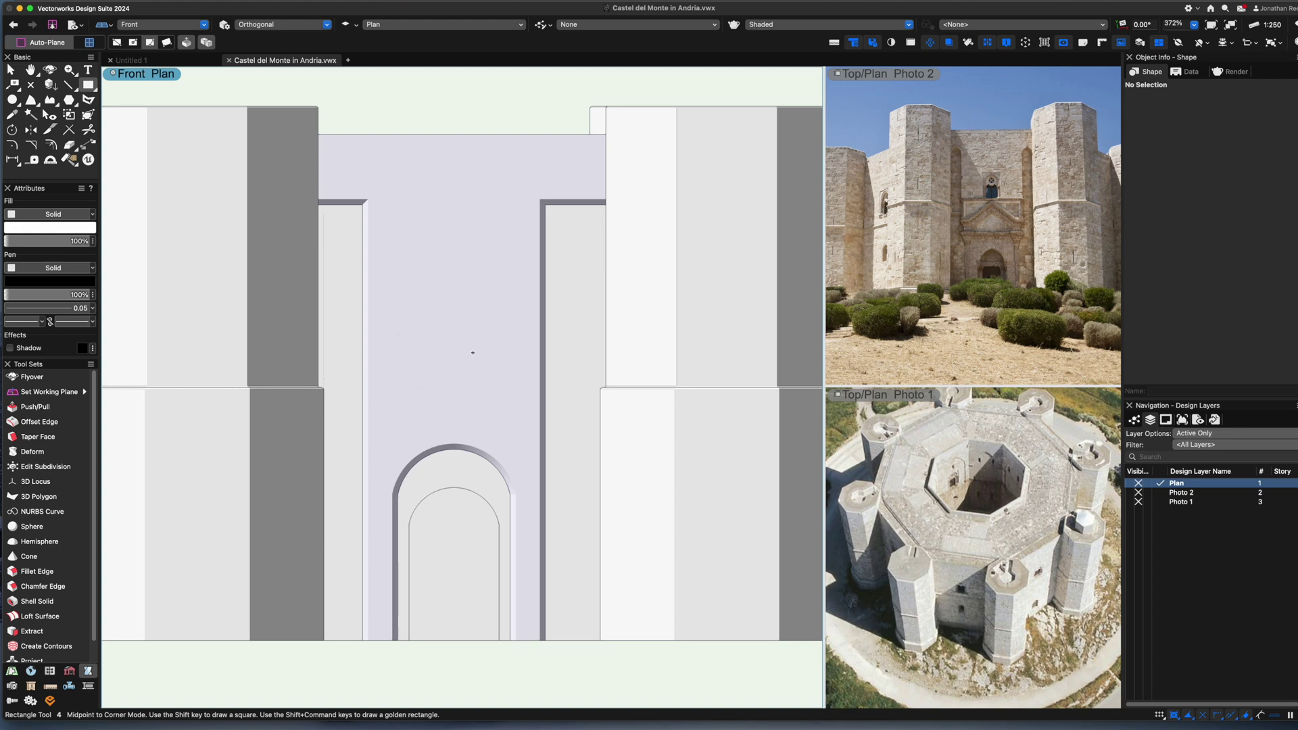
pyautogui.press('KP_3')
pyautogui.click(513, 352)
pyautogui.moveTo(580, 394); pyautogui.dragTo(487, 348, button='middle')
pyautogui.press('b')
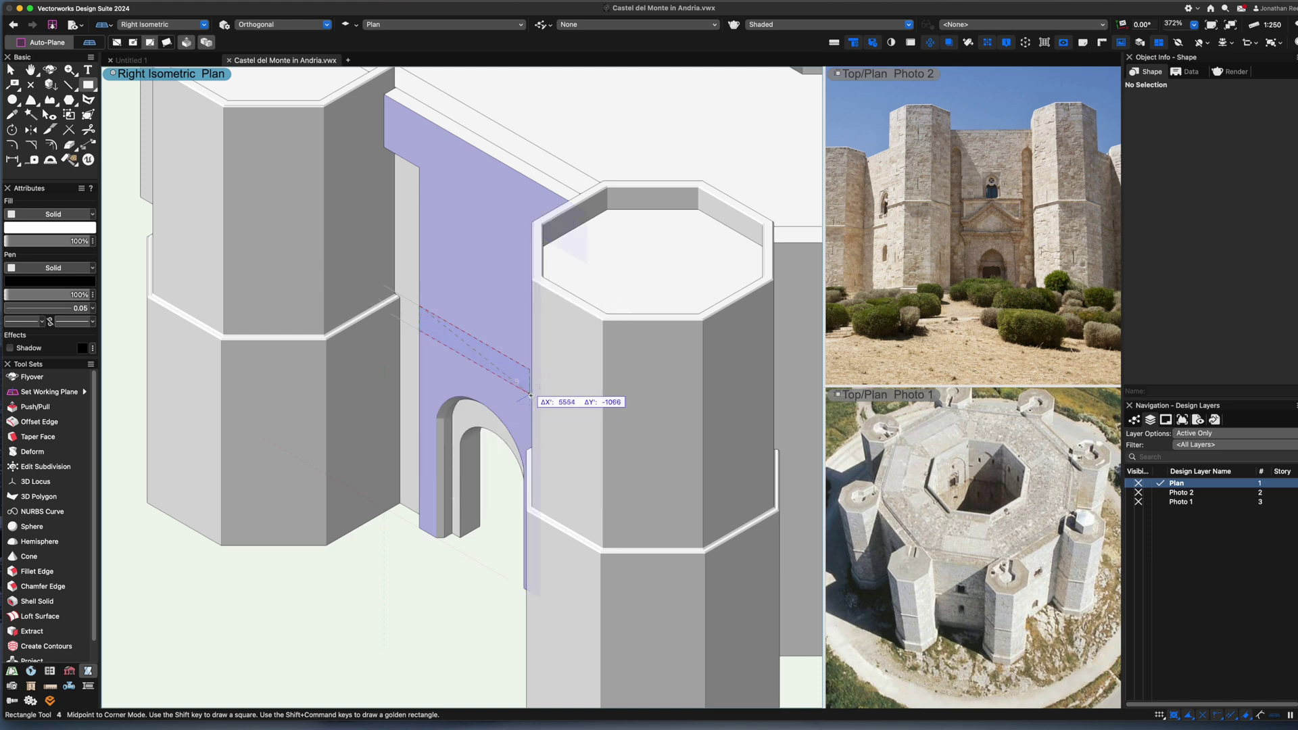
pyautogui.press('Escape')
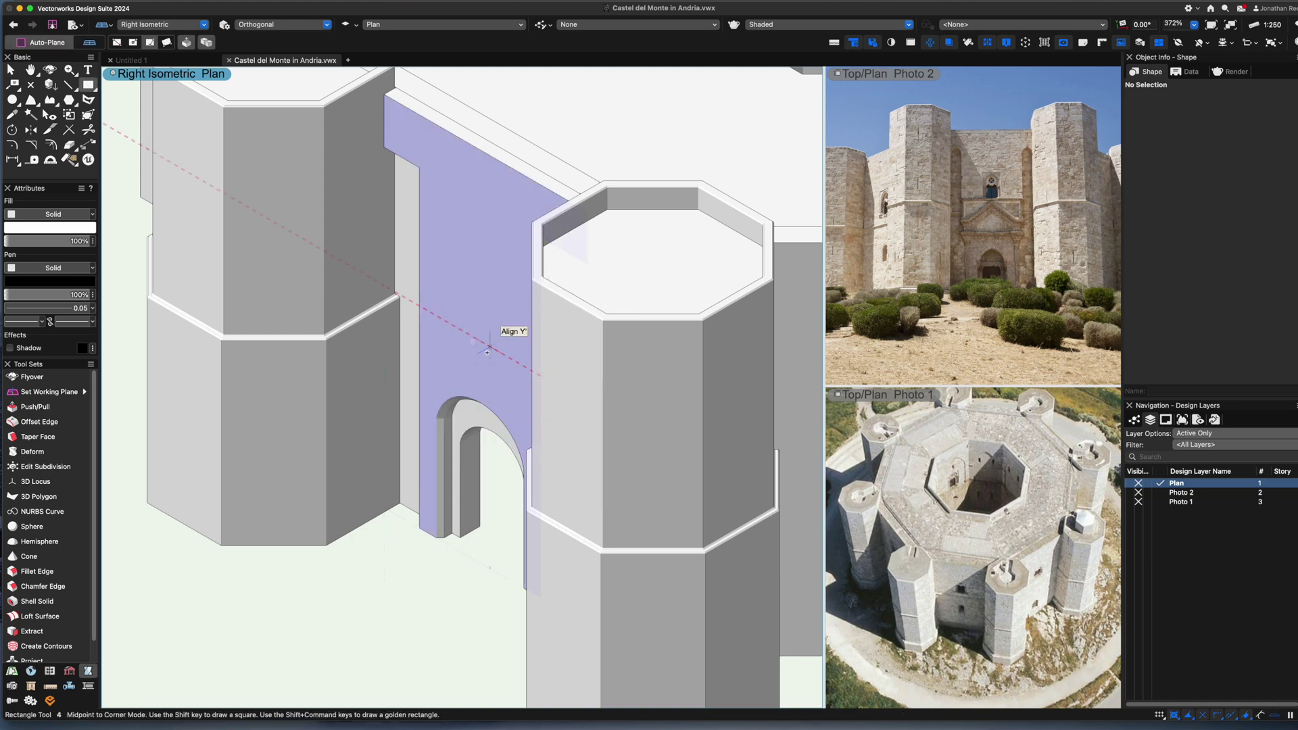
# Draw a 6097 by 773 mm rectangle across the T-shaped wall above the doorway arch and extrude it 300 mm
pyautogui.press('KP_2')
pyautogui.click(568, 230)
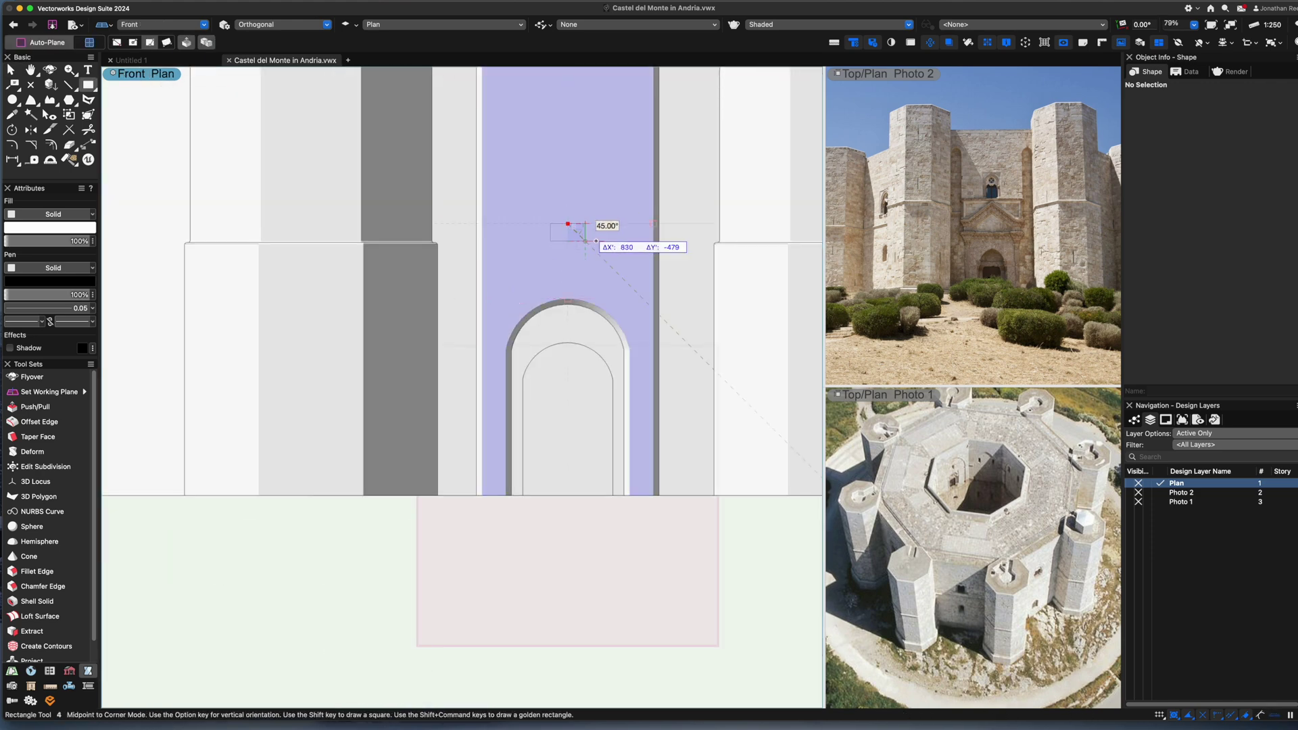
pyautogui.click(656, 245)
pyautogui.doubleClick(608, 239)
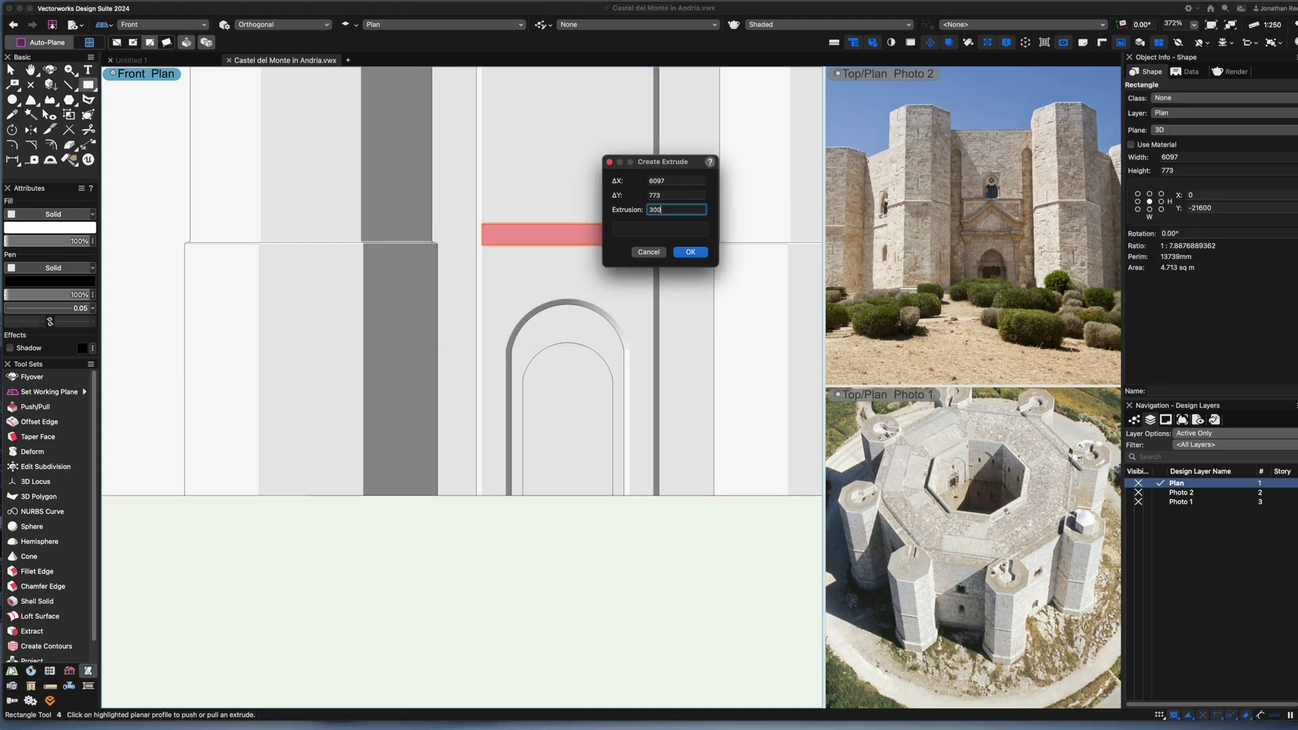
pyautogui.press('Return')
# In plan, rotate a copy of the bar 90 degrees, place it at the bar's end corner and shorten it to 900 mm
pyautogui.press('KP_3')
pyautogui.press('KP_0')
pyautogui.scroll(5, 556, 385)
pyautogui.press('super+l')
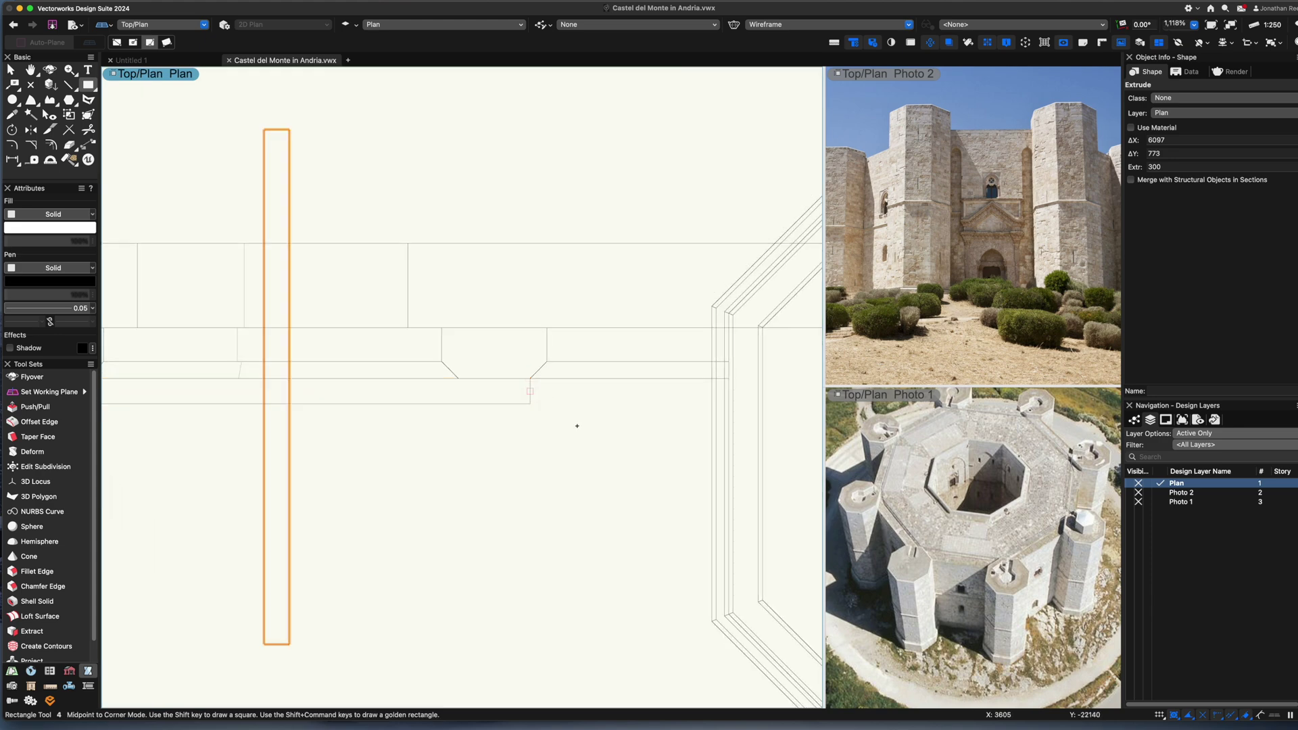
pyautogui.press('x')
pyautogui.press('x')
pyautogui.moveTo(263, 644); pyautogui.dragTo(531, 404)
pyautogui.scroll(-5, 546, 347)
pyautogui.scroll(3, 546, 200)
pyautogui.moveTo(544, 189); pyautogui.dragTo(546, 473)
# Mirror the short return piece to the bar's other end and add all three pieces into one solid
pyautogui.press('=')
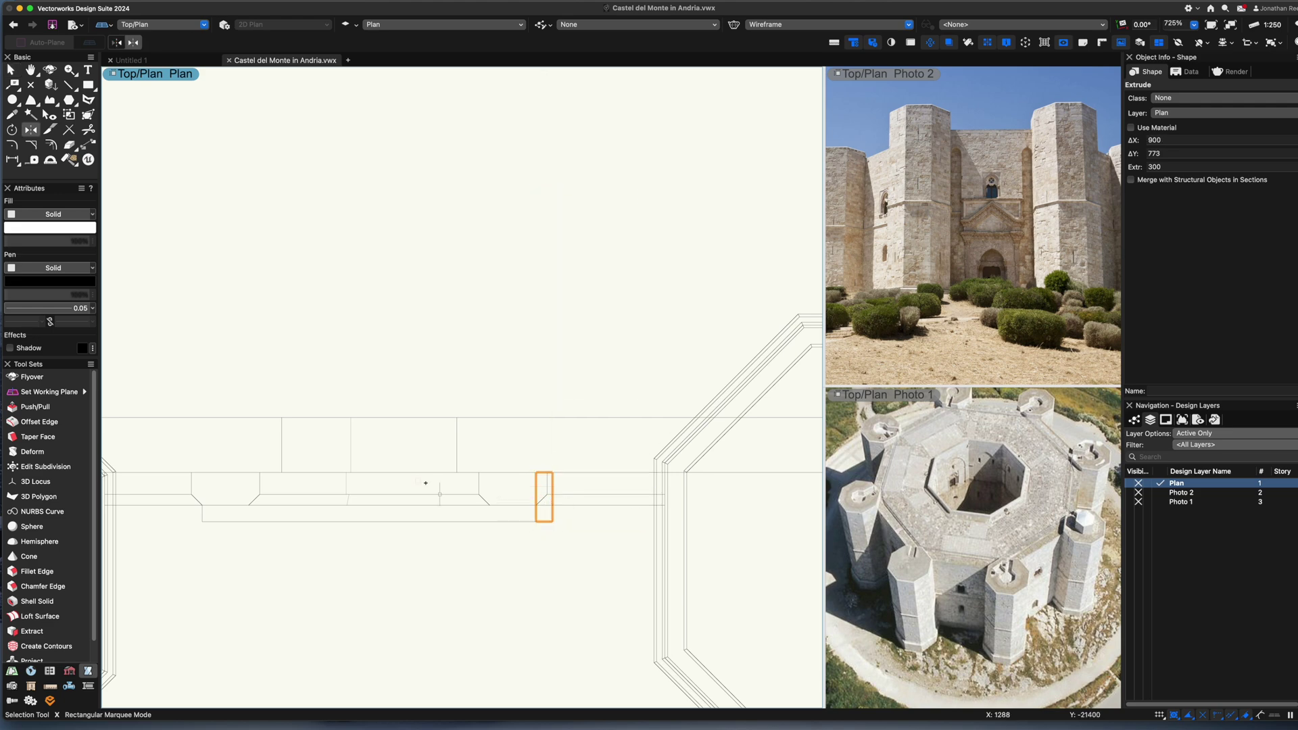
pyautogui.click(366, 525)
pyautogui.press('x')
pyautogui.keyDown('shift'); pyautogui.click(545, 520); pyautogui.keyUp('shift')
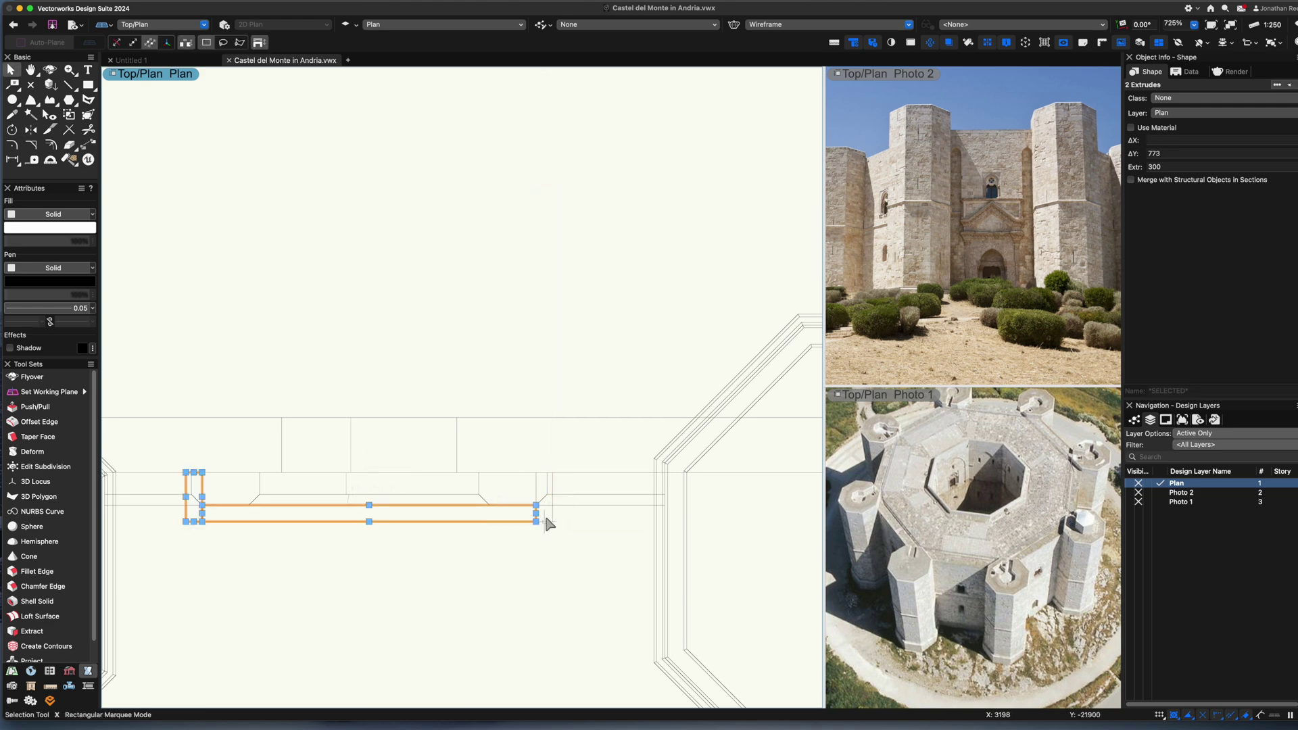
pyautogui.press('KP_3')
pyautogui.click(201, 1)
pyautogui.click(206, 8)
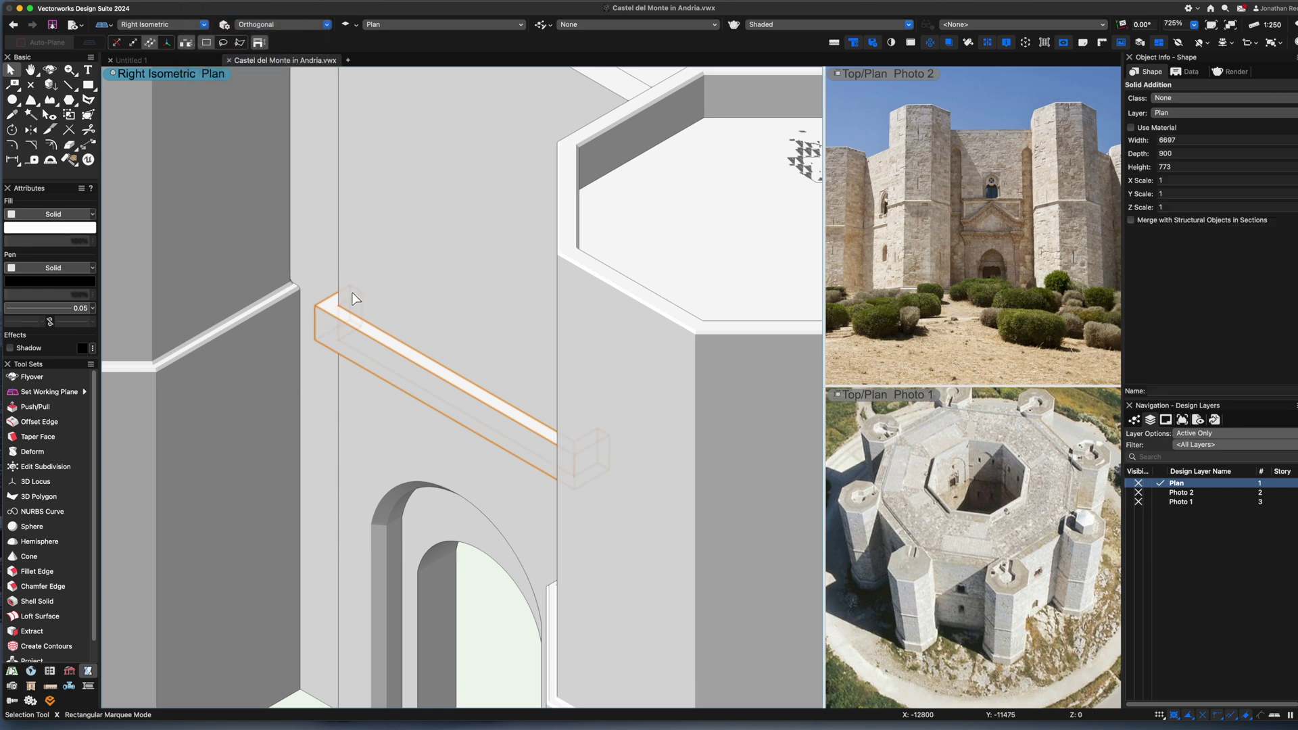
# Chamfer the outer top, bottom and corner edges of the wraparound moulding with a 100 mm setback
pyautogui.scroll(-1, 469, 404)
pyautogui.scroll(5, 471, 410)
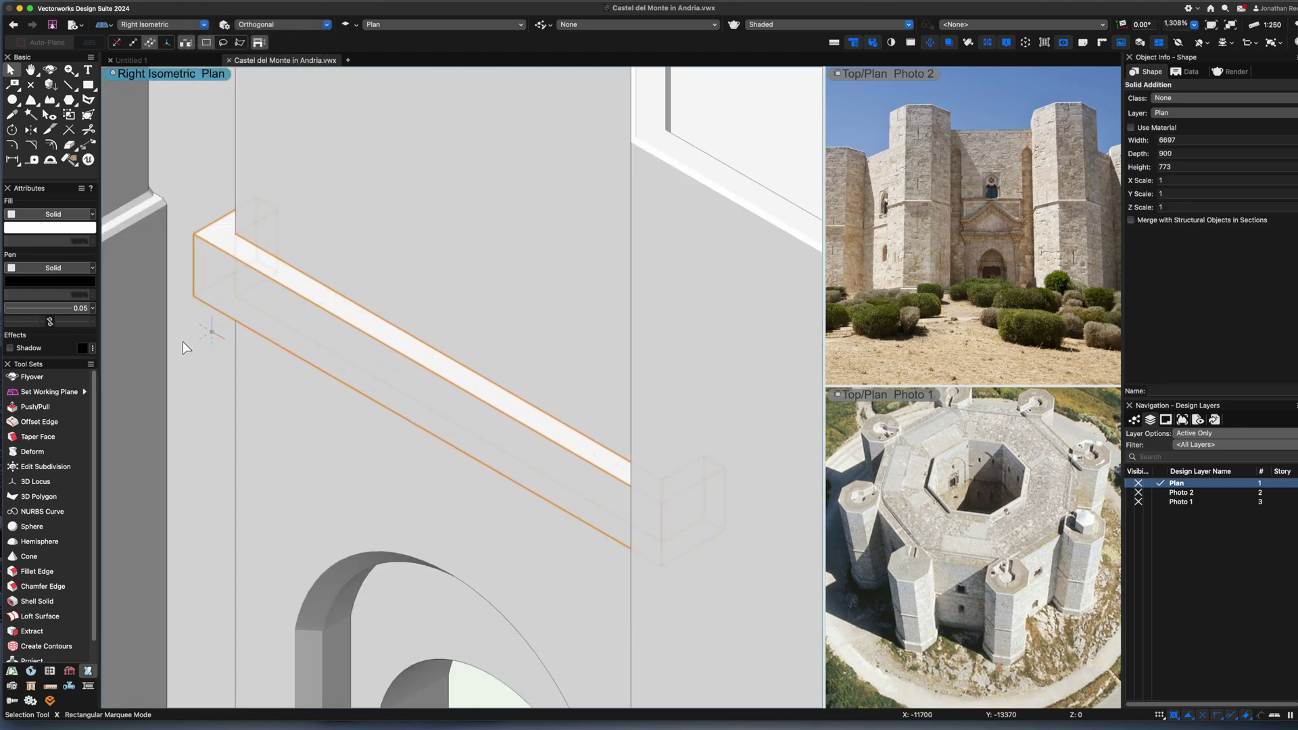
pyautogui.click(42, 586)
pyautogui.click(704, 241)
pyautogui.click(368, 335)
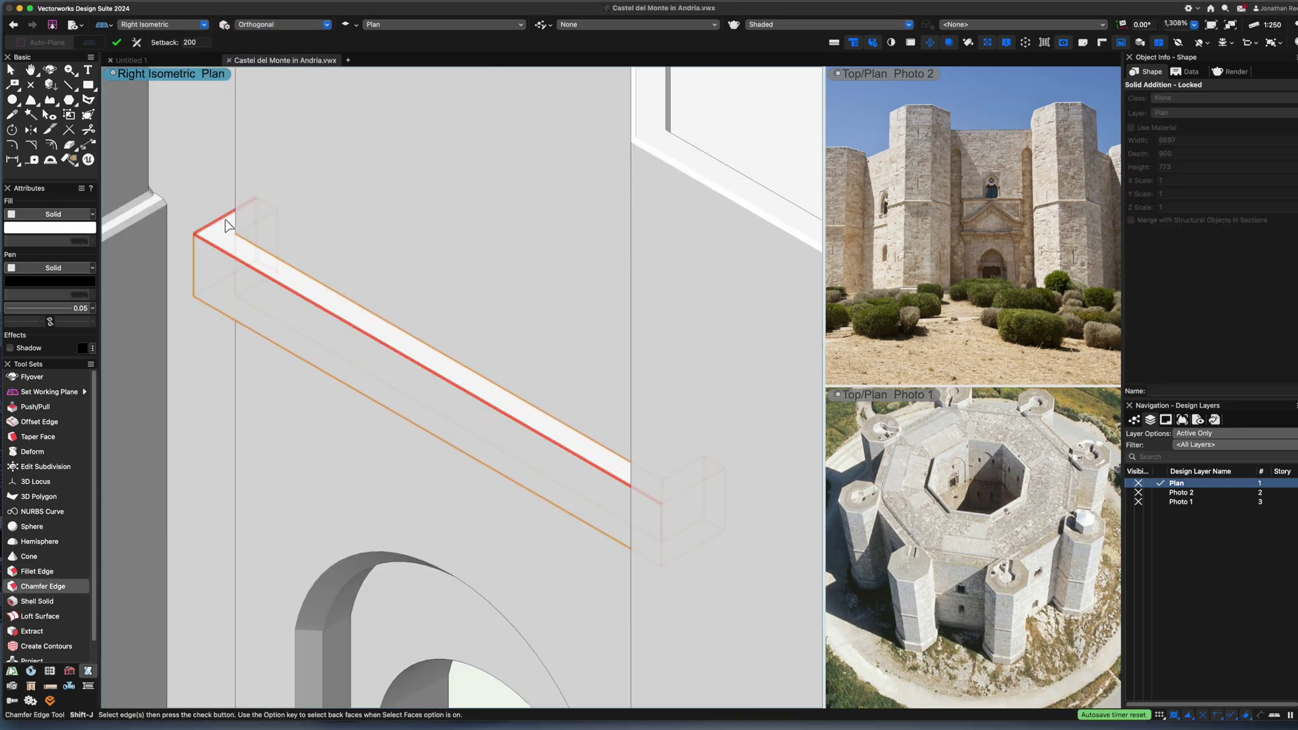
pyautogui.click(674, 503)
pyautogui.click(681, 553)
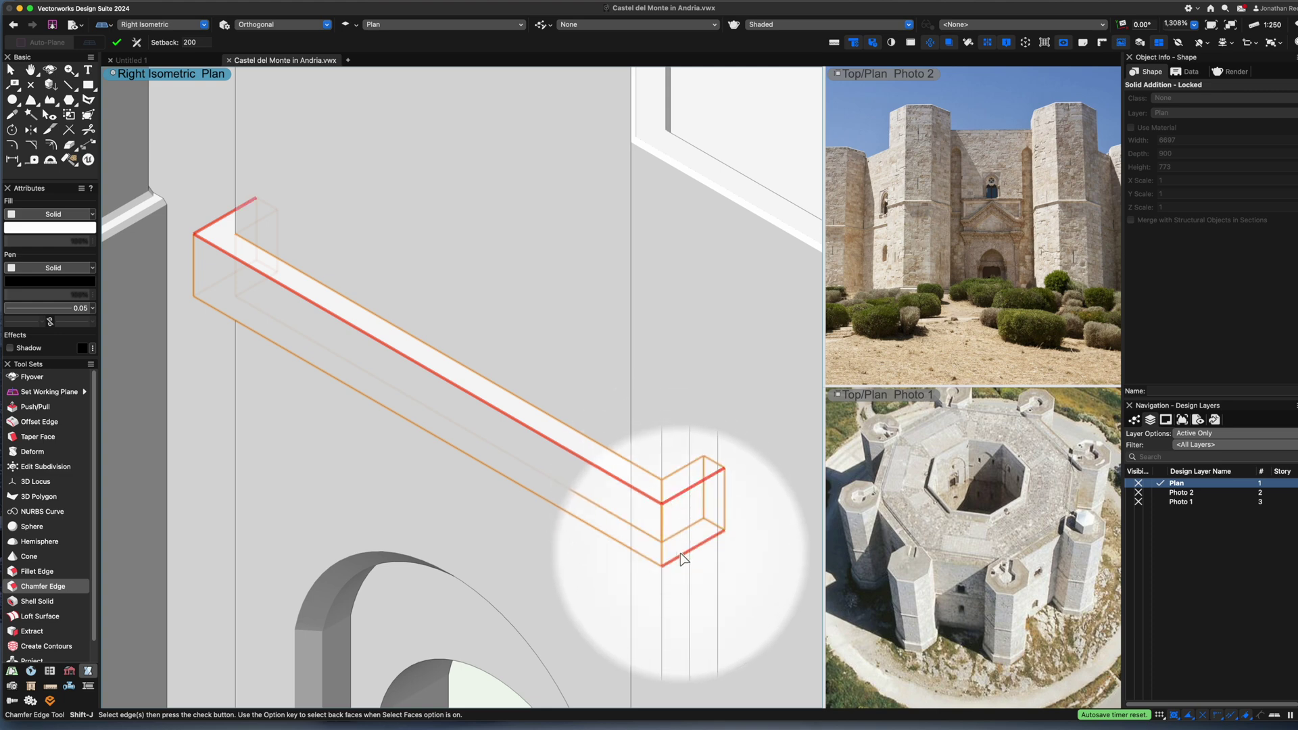
pyautogui.click(209, 284)
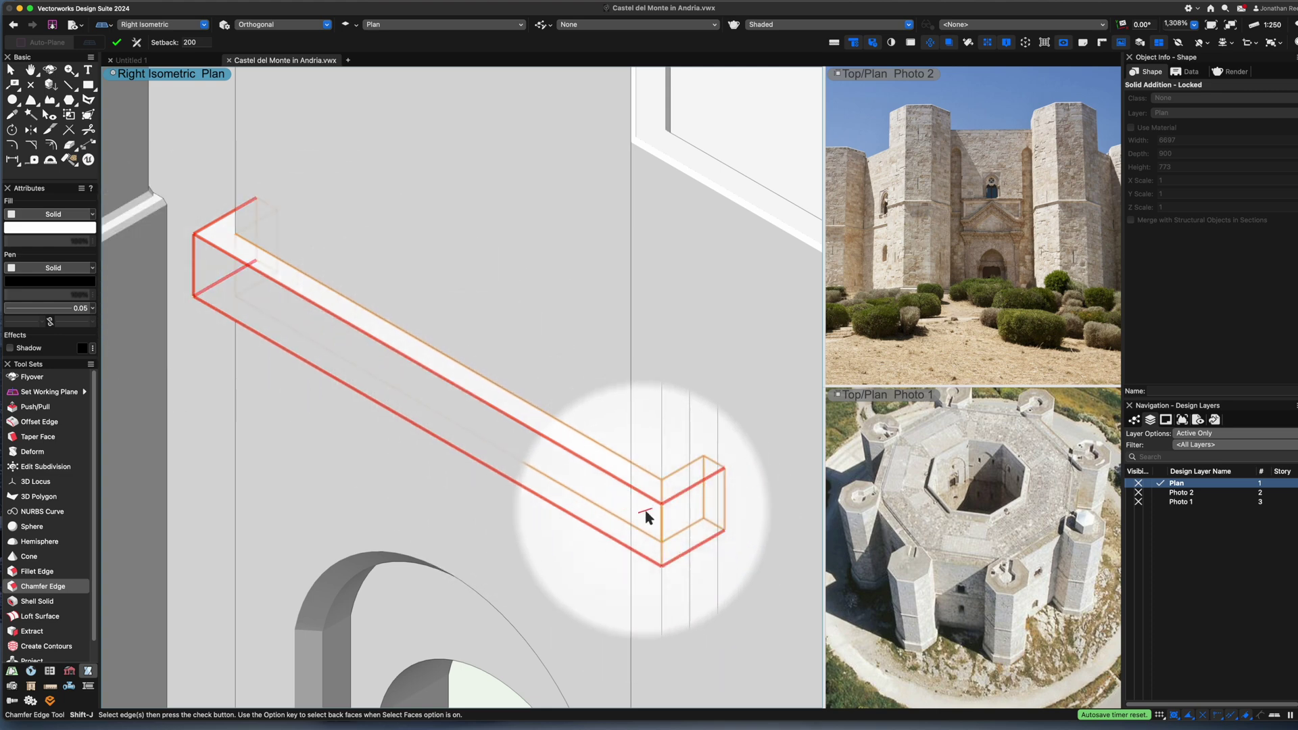
pyautogui.click(664, 559)
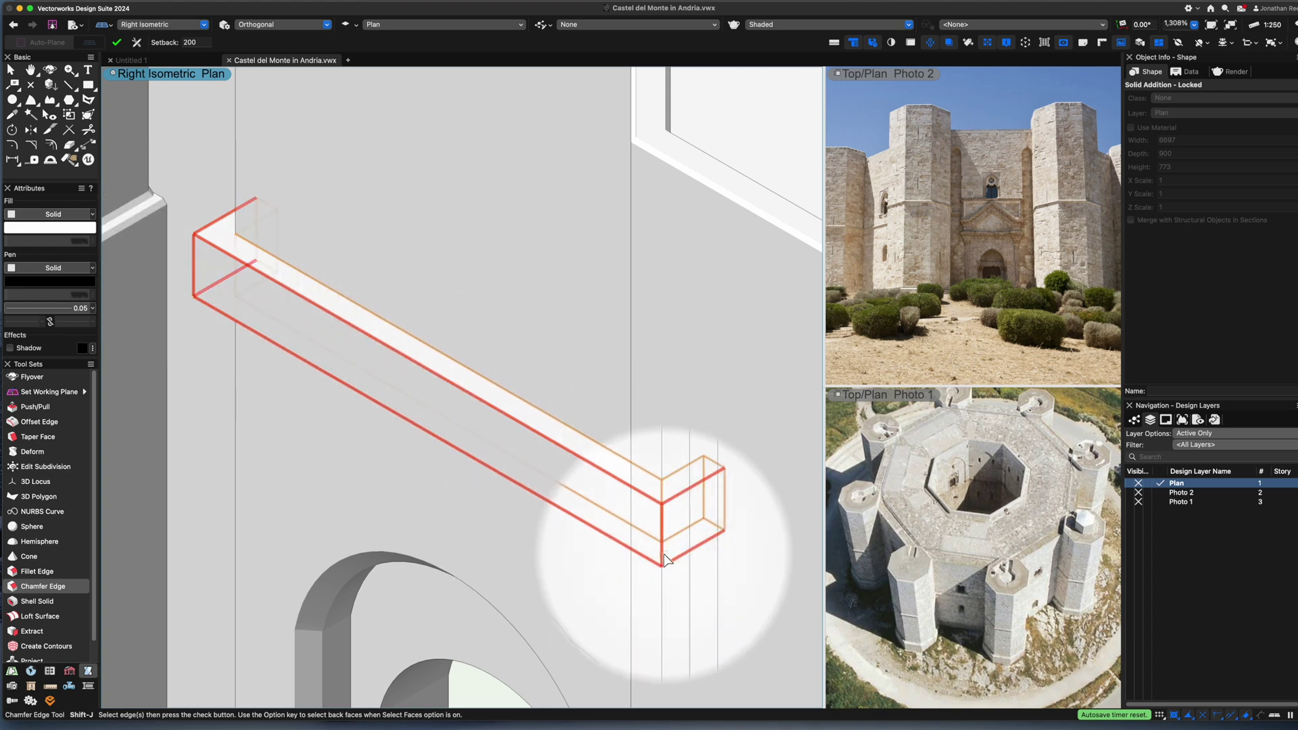
pyautogui.click(117, 43)
pyautogui.write('100')
pyautogui.press('Return')
pyautogui.scroll(-3, 519, 392)
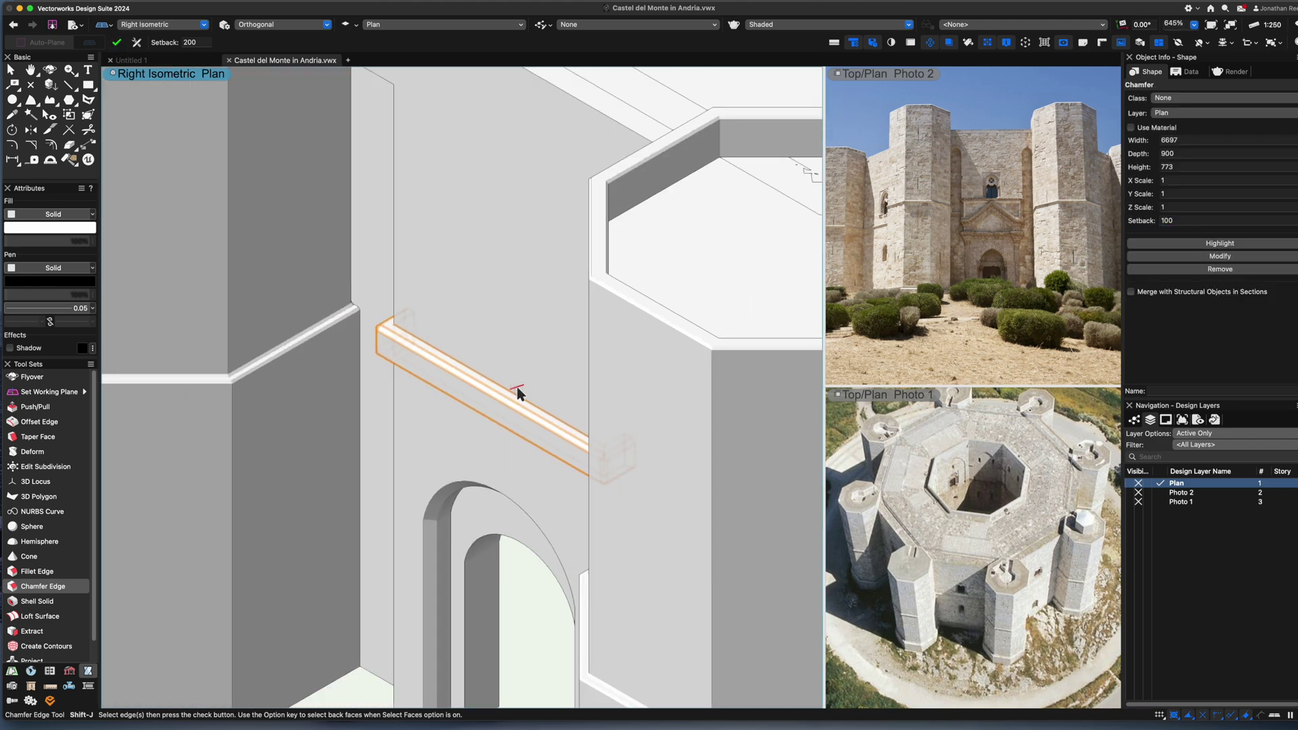
# Copy the chamfered moulding up the portal wall to just below the T-shaped crossbar
pyautogui.press('2')
pyautogui.scroll(-3, 517, 390)
pyautogui.press('x')
pyautogui.moveTo(497, 260); pyautogui.dragTo(498, 235)
pyautogui.hotkey('shift', 'c')
pyautogui.moveTo(523, 424); pyautogui.dragTo(474, 462)
pyautogui.press('x')
pyautogui.scroll(2, 484, 357)
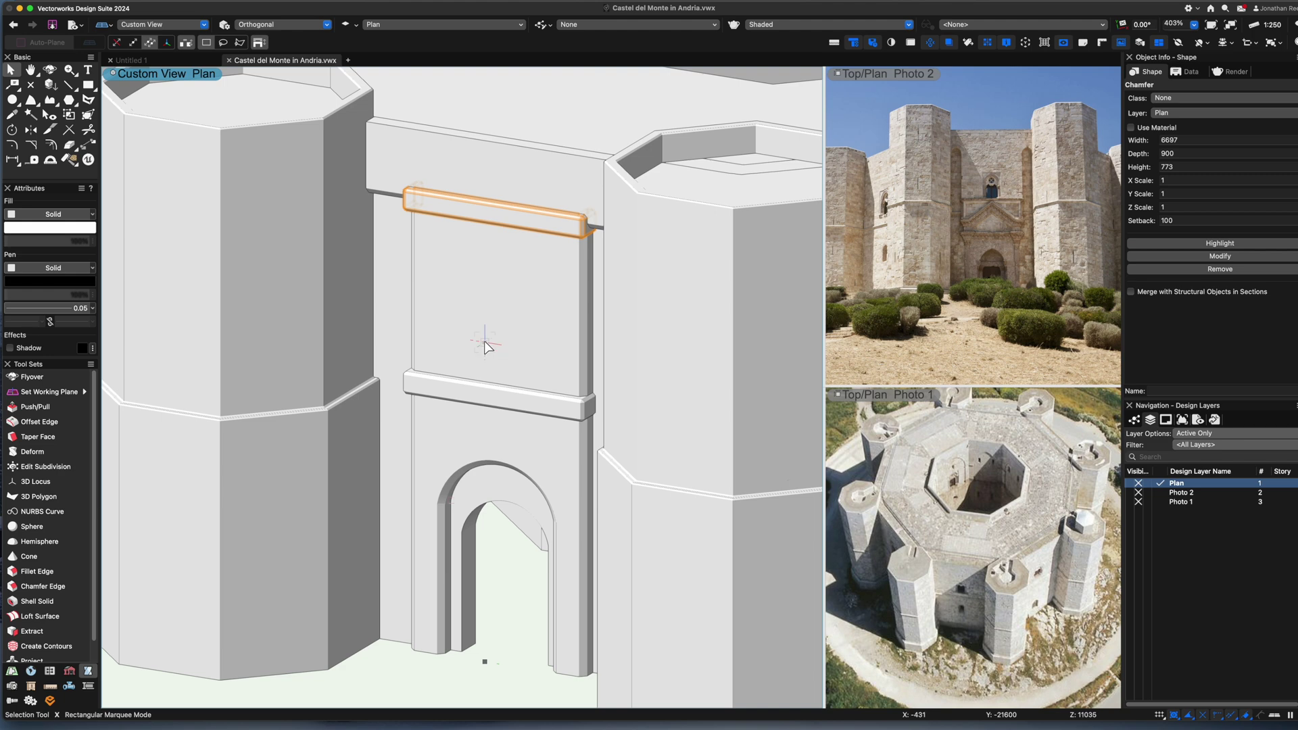
# Draw a 1373 by 2447 mm rectangle between the two mouldings, cap it with a matching circle and merge both into an arched window outline
pyautogui.press('4')
pyautogui.click(499, 323)
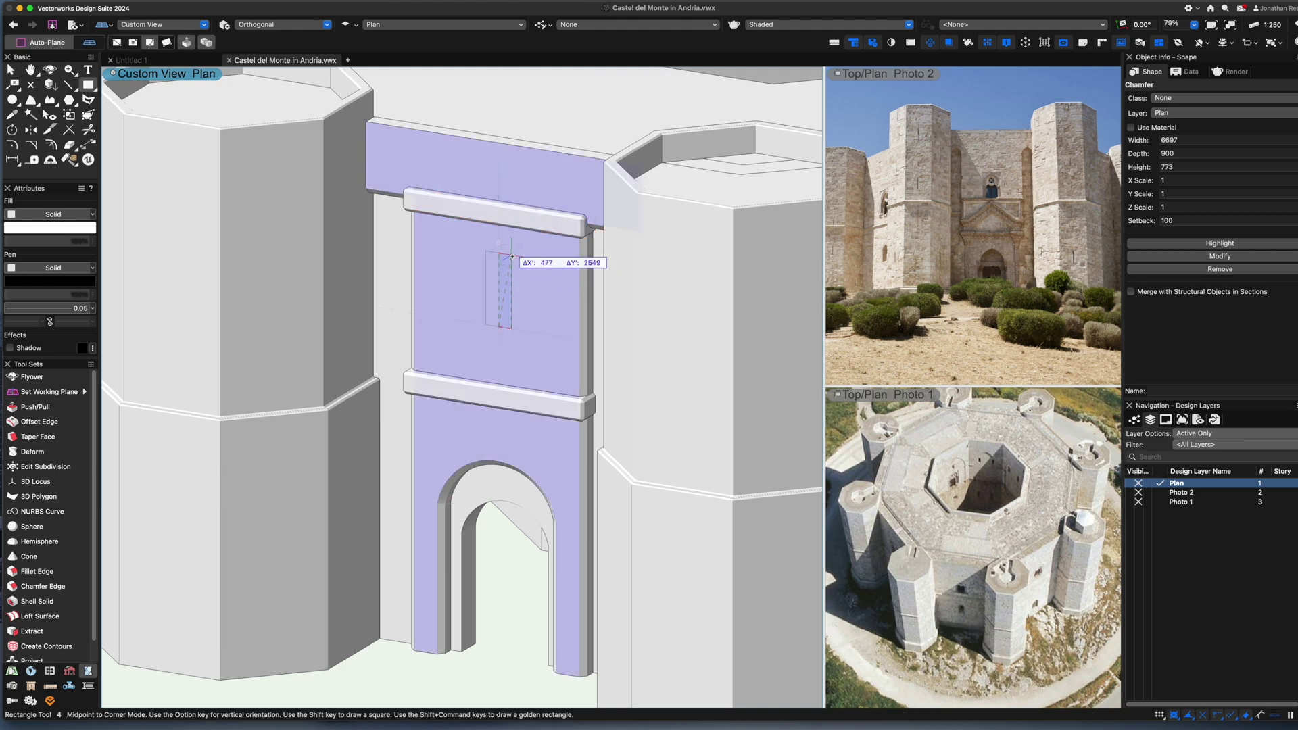
pyautogui.click(518, 262)
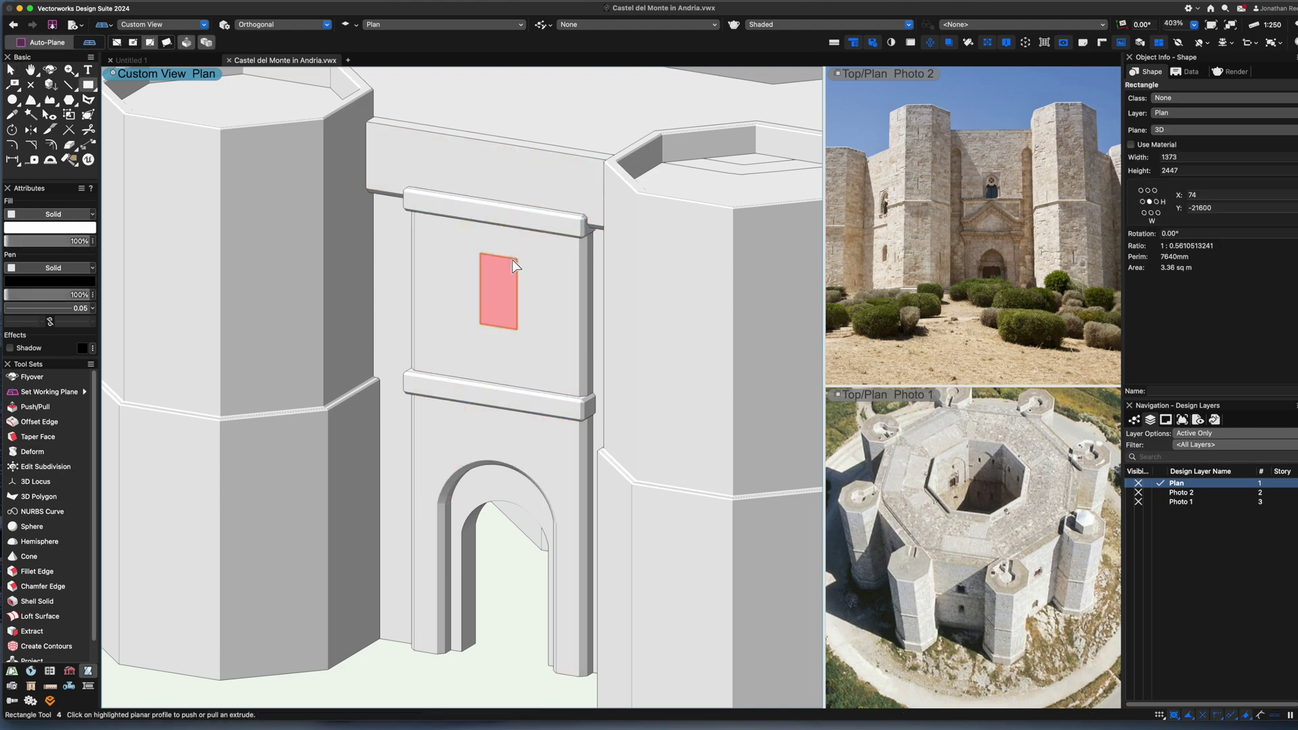
pyautogui.click(480, 252)
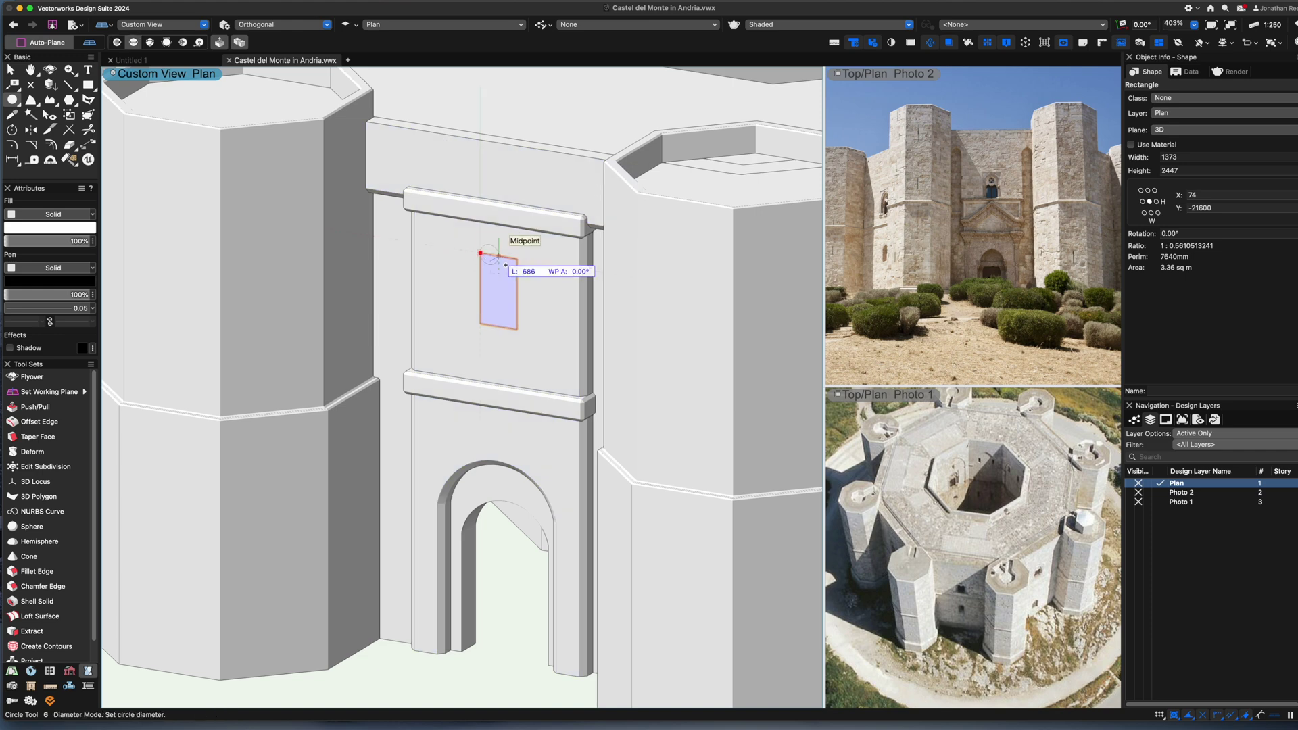
pyautogui.click(517, 259)
pyautogui.press('x')
pyautogui.keyDown('shift'); pyautogui.click(498, 291); pyautogui.keyUp('shift')
pyautogui.press('super+alt+a')
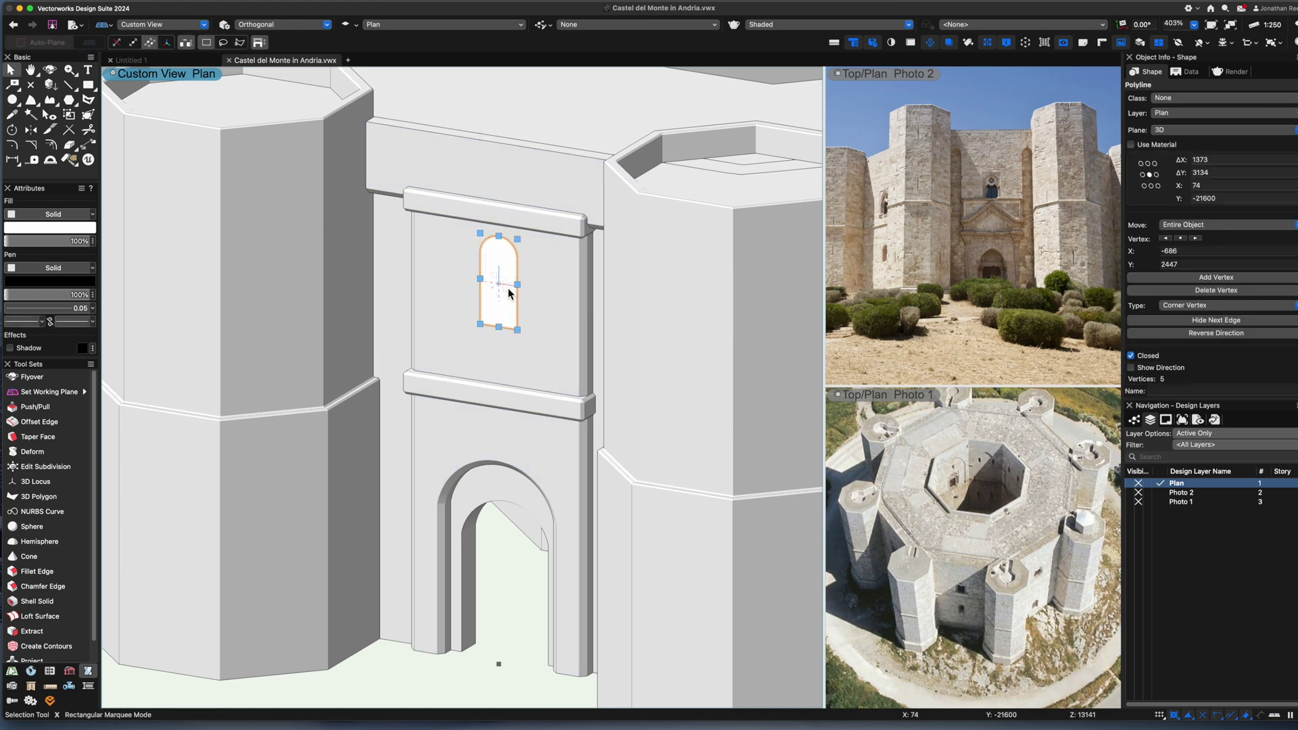
# Extrude the arched window outline by -2000 mm into the wall
pyautogui.press('super+e')
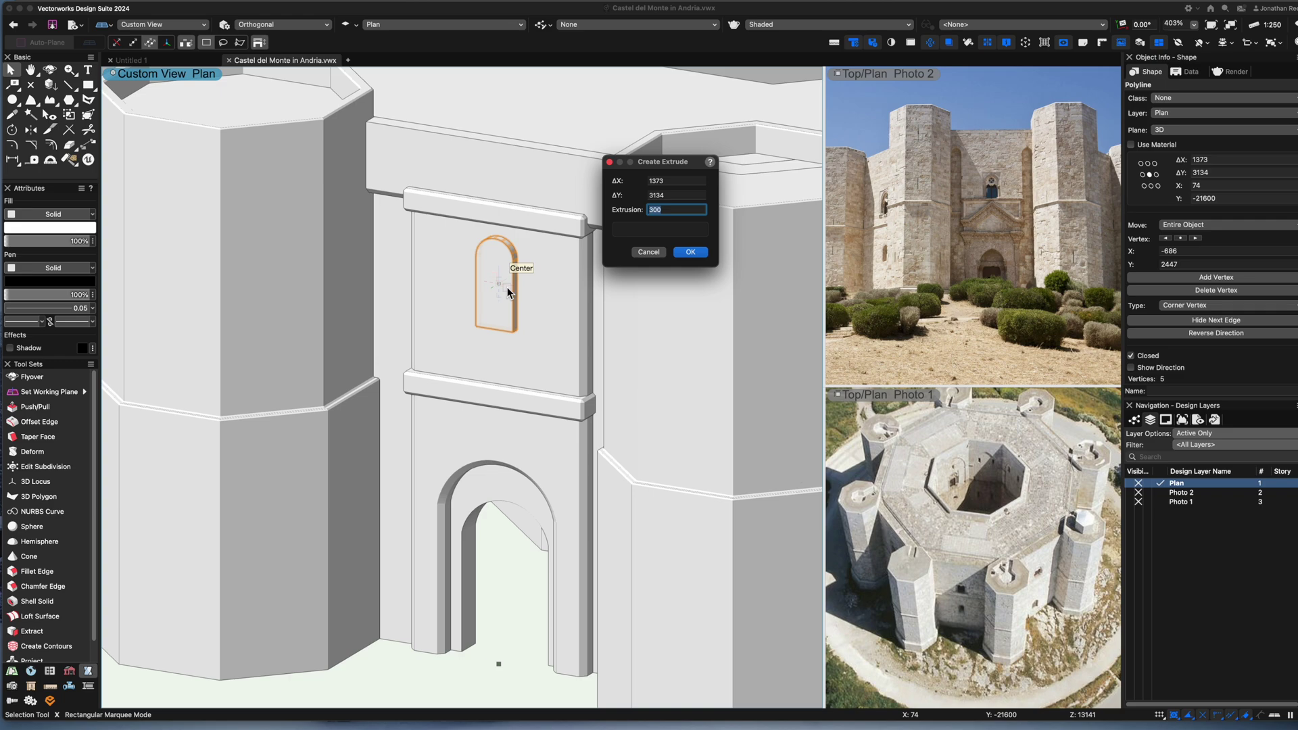
pyautogui.write('-1000')
pyautogui.press('Return')
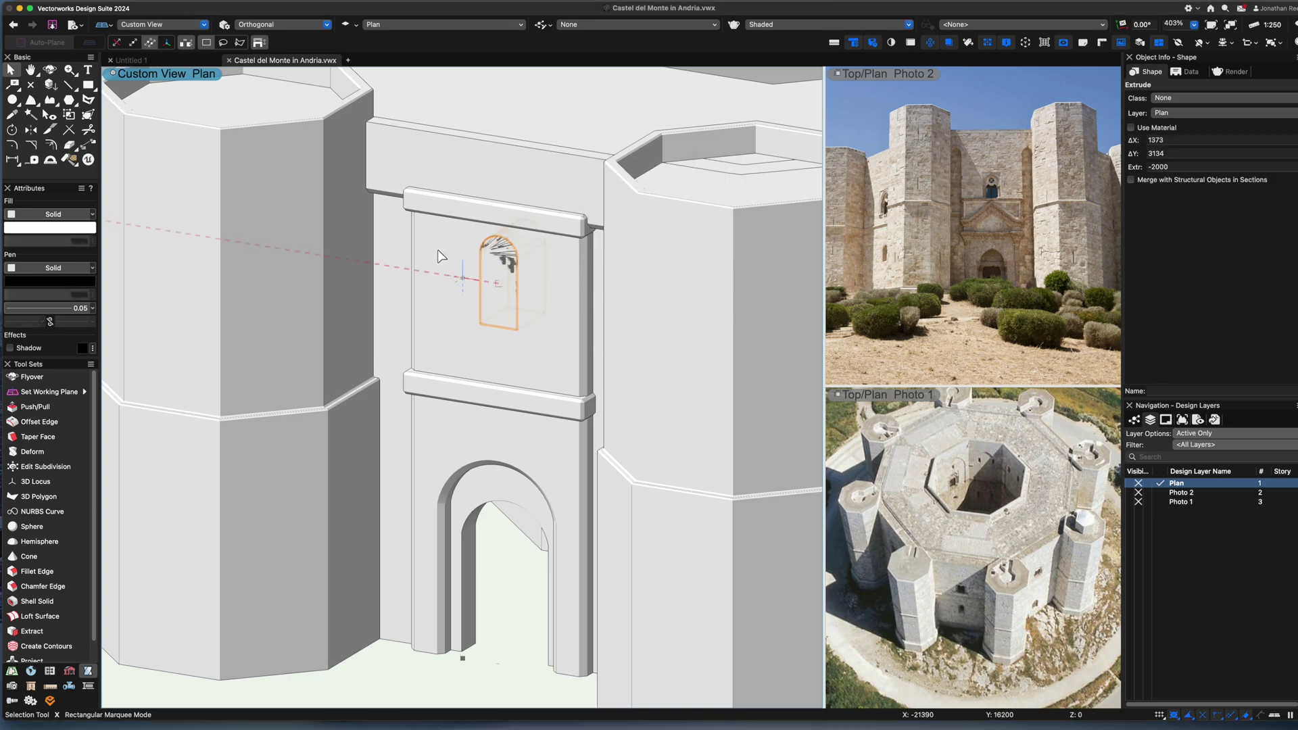
# Subtract the arched window solid from the T-shaped wall piece, keeping the window solid
pyautogui.keyDown('shift'); pyautogui.click(436, 249); pyautogui.keyUp('shift')
pyautogui.rightClick(448, 252)
pyautogui.click(465, 299)
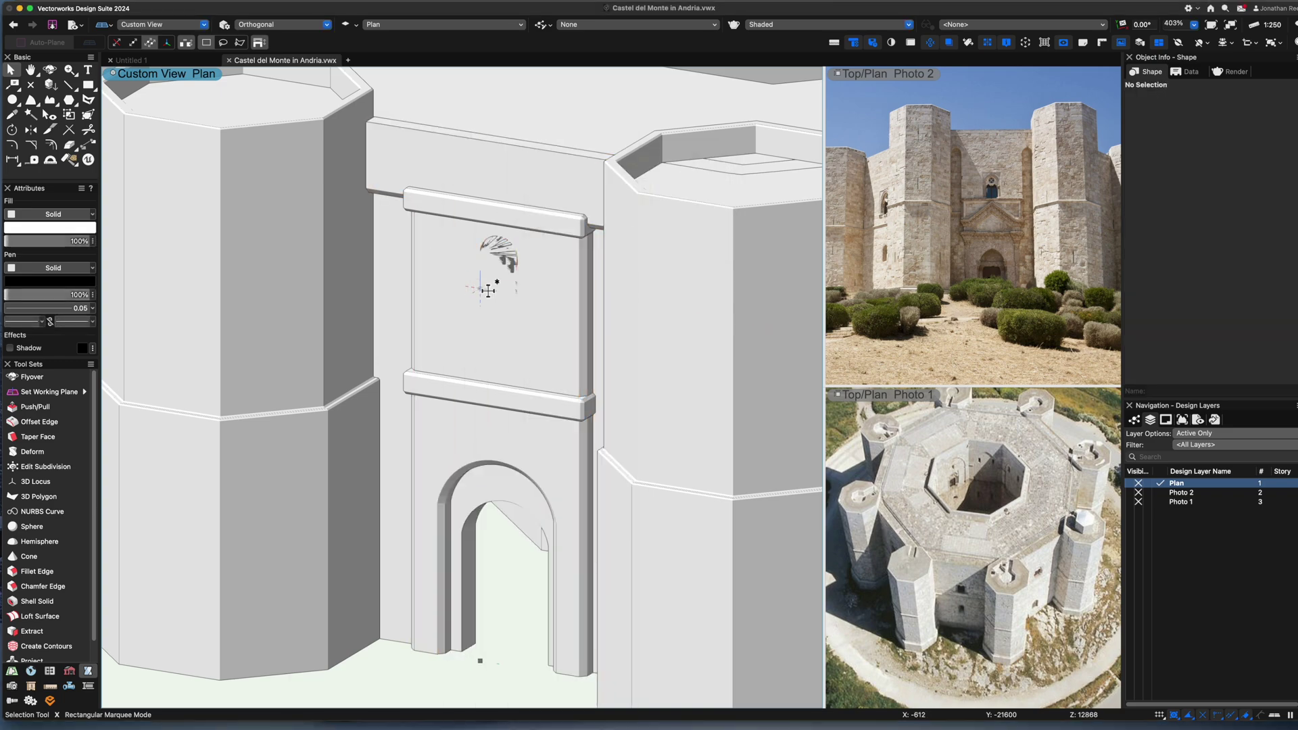
pyautogui.keyDown('shift'); pyautogui.click(460, 270); pyautogui.keyUp('shift')
pyautogui.rightClick(460, 270)
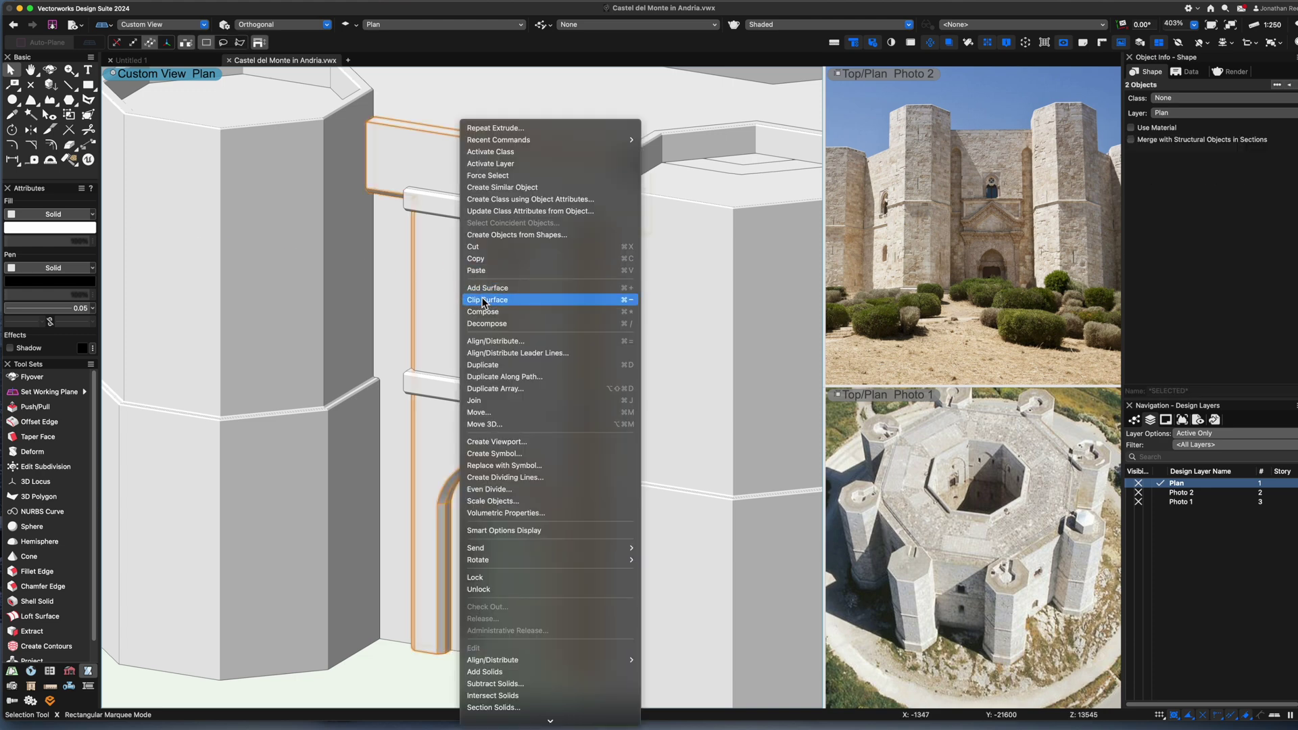
pyautogui.click(489, 684)
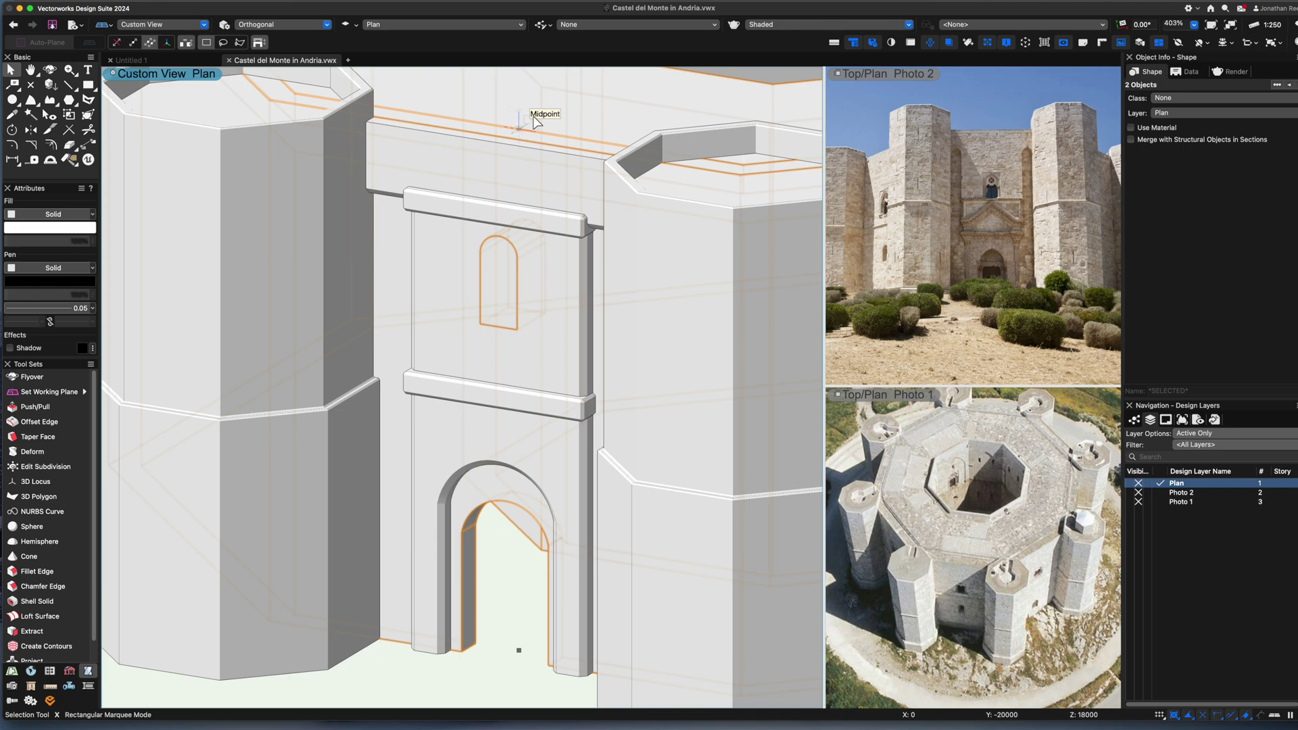
# Subtract the arched window solid from the castle's main body to cut the window opening through
pyautogui.press('super+5')
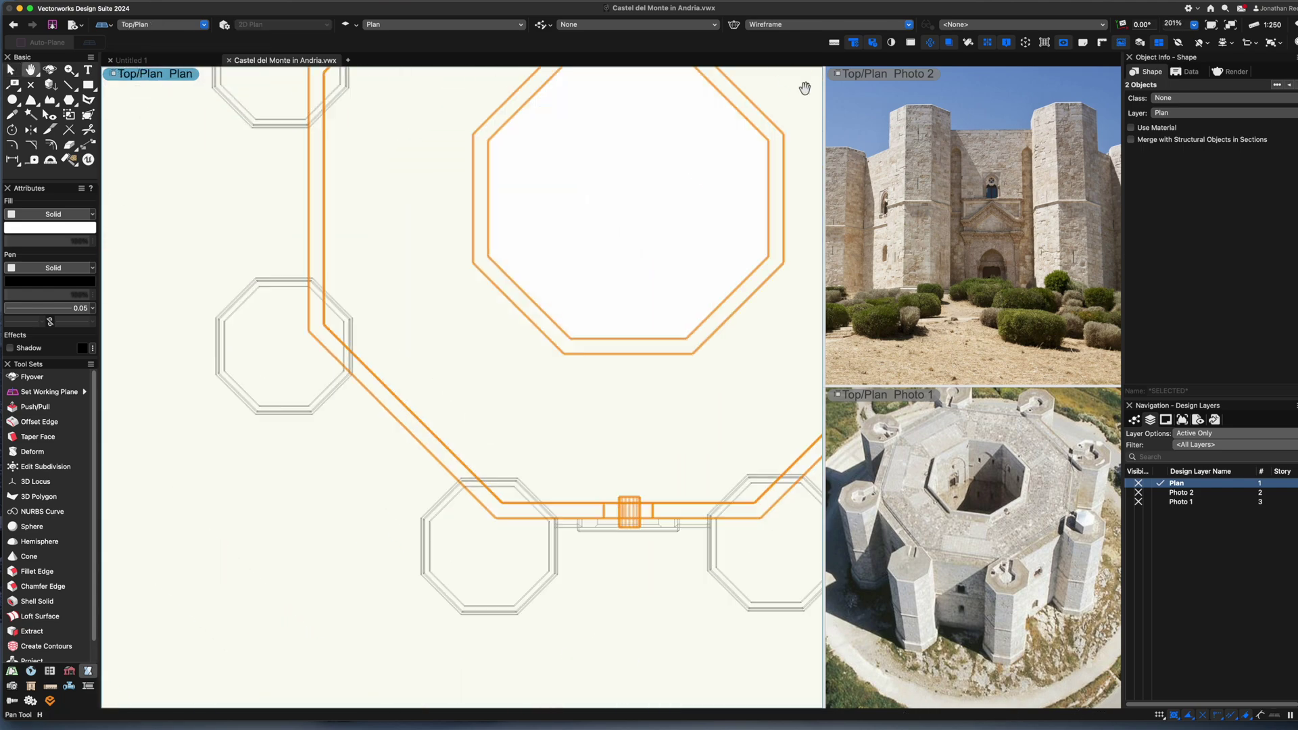
pyautogui.press('super+3')
pyautogui.rightClick(221, 466)
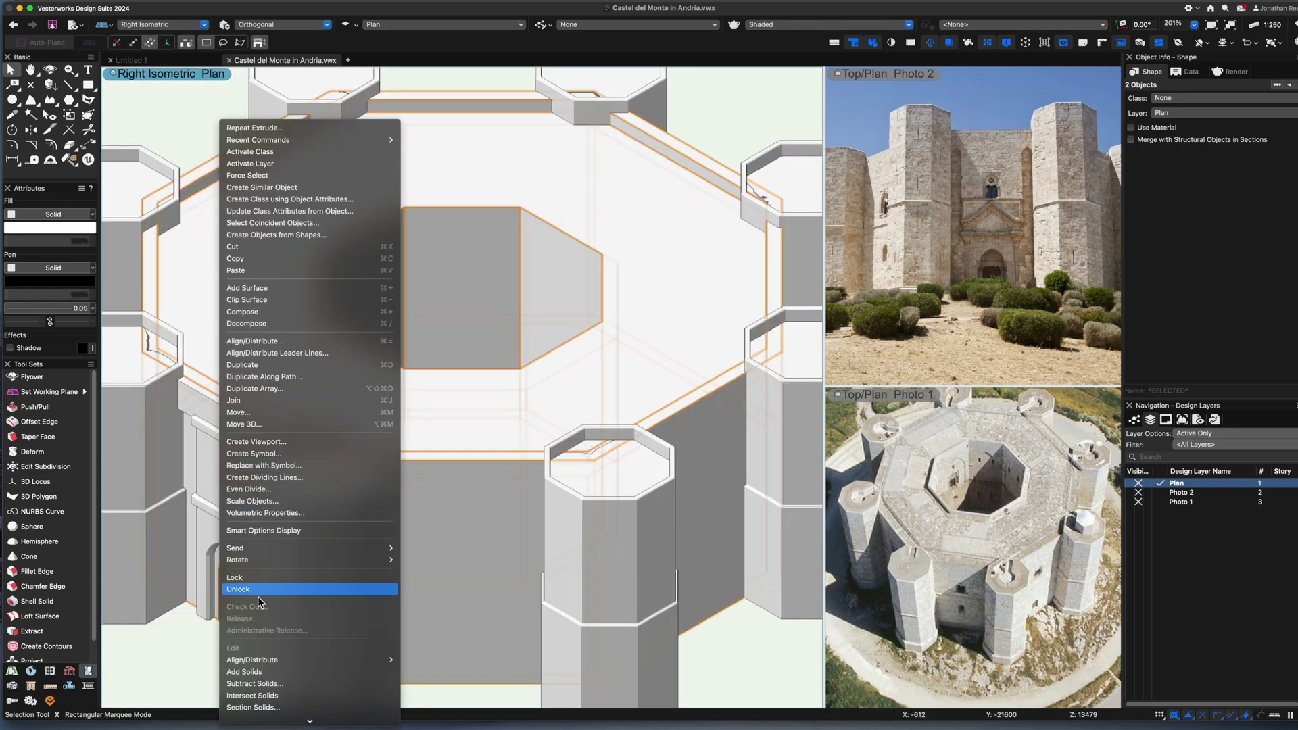
pyautogui.click(304, 659)
pyautogui.press('Return')
pyautogui.scroll(3, 230, 492)
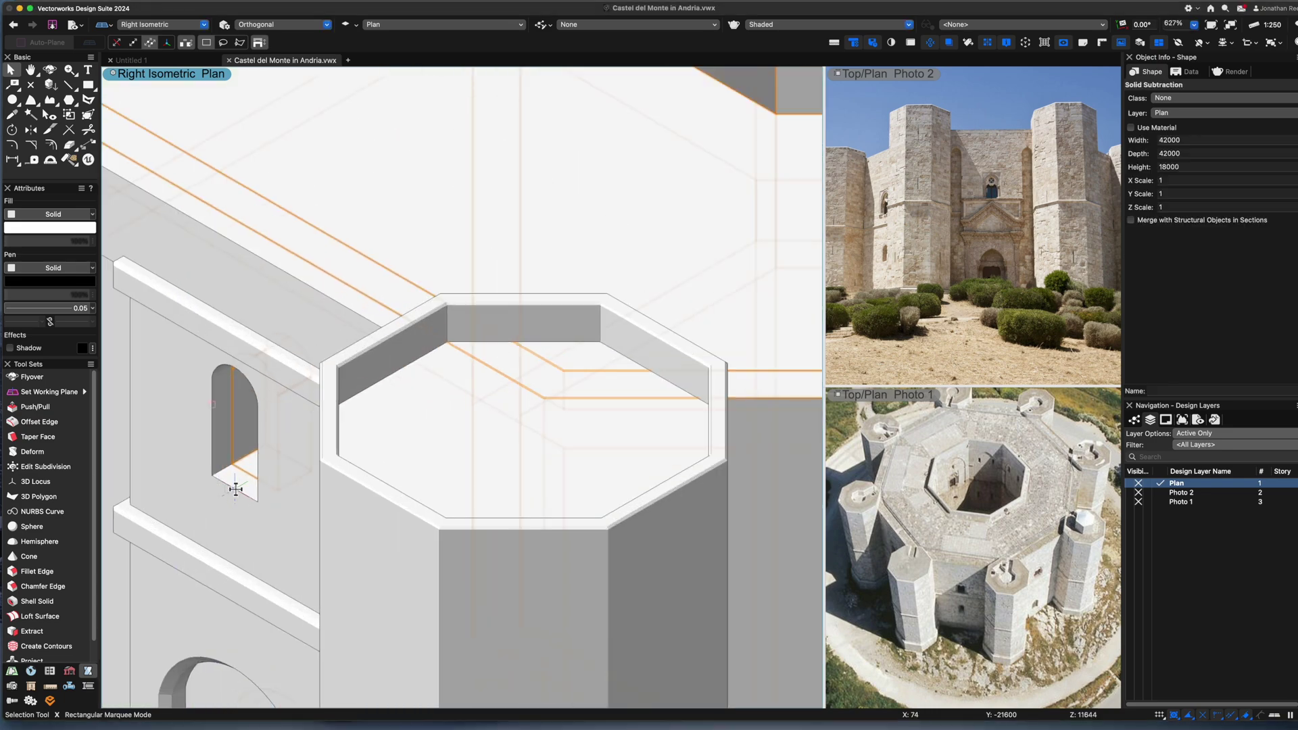
# Chamfer the arched window's front side and arch edges with a 200 mm setback, using the entrance photo as reference
pyautogui.press('x')
pyautogui.press('x')
pyautogui.scroll(2, 248, 467)
pyautogui.scroll(4, 997, 184)
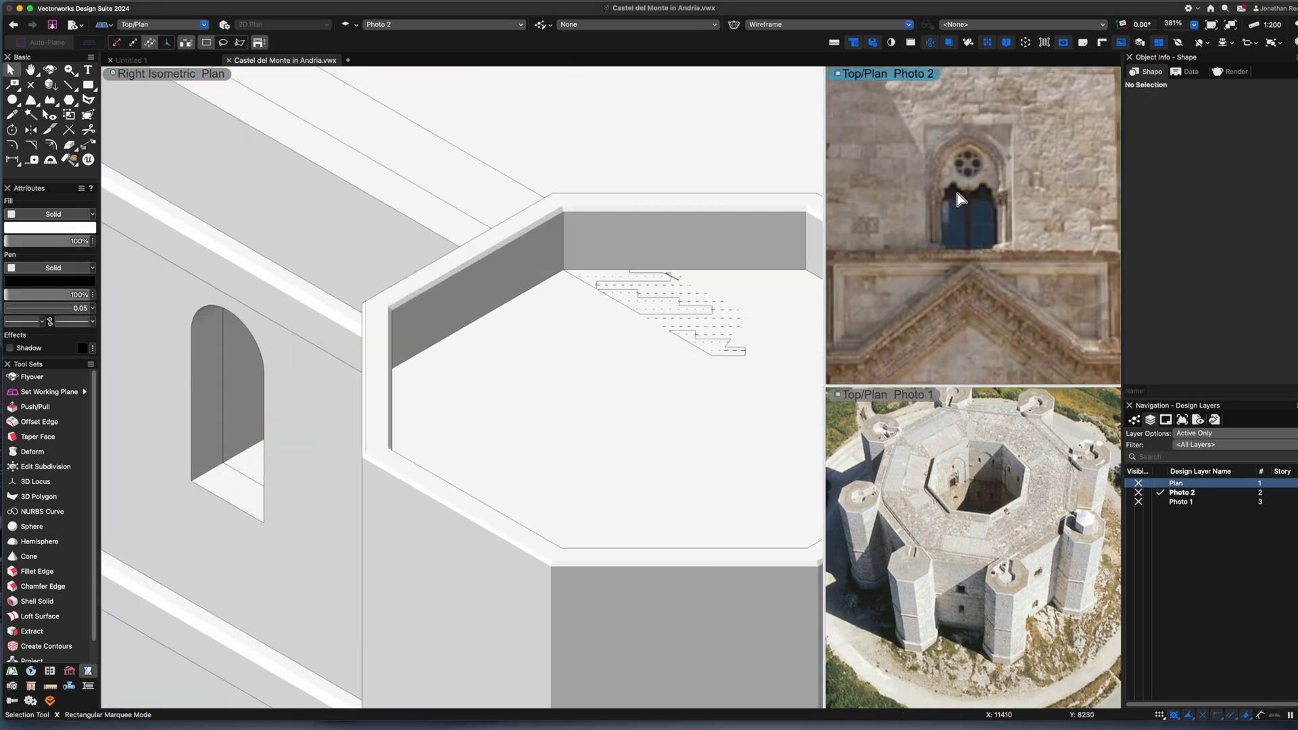
pyautogui.moveTo(198, 400); pyautogui.dragTo(349, 362, button='middle')
pyautogui.click(35, 586)
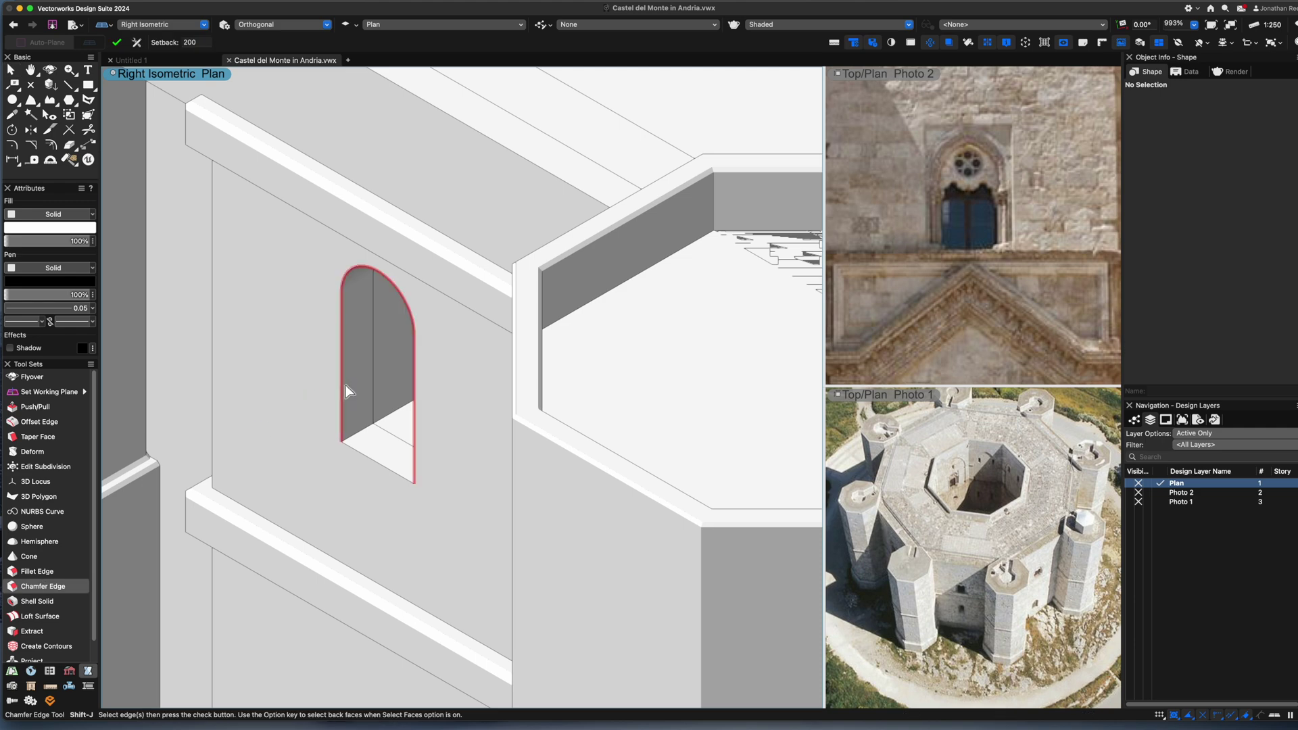
pyautogui.click(116, 43)
# Switch to a single view pane showing the whole castle and open the front tower symbol for 3D editing
pyautogui.hotkey('shift', 'c')
pyautogui.scroll(-5, 337, 486)
pyautogui.moveTo(337, 487); pyautogui.dragTo(351, 437)
pyautogui.moveTo(351, 437); pyautogui.dragTo(524, 380, button='middle')
pyautogui.scroll(2, 525, 380)
pyautogui.scroll(-3, 521, 376)
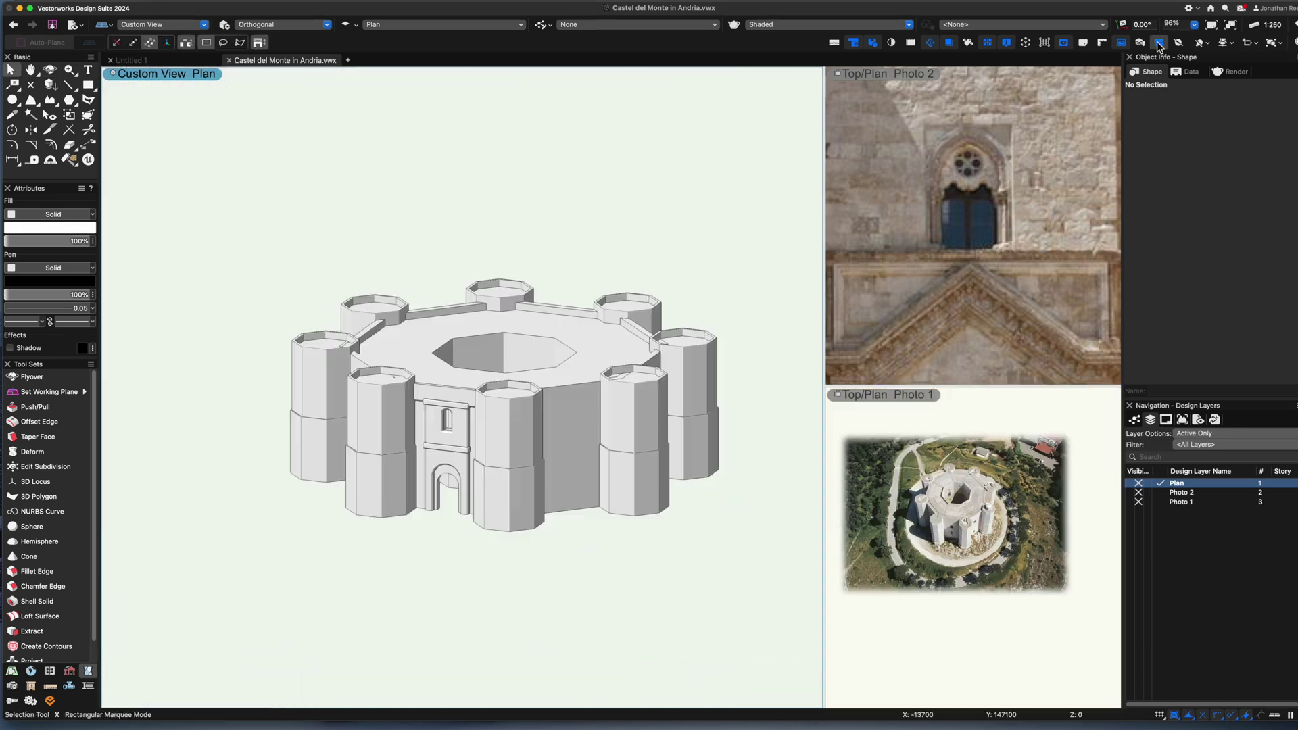
pyautogui.scroll(5, 515, 509)
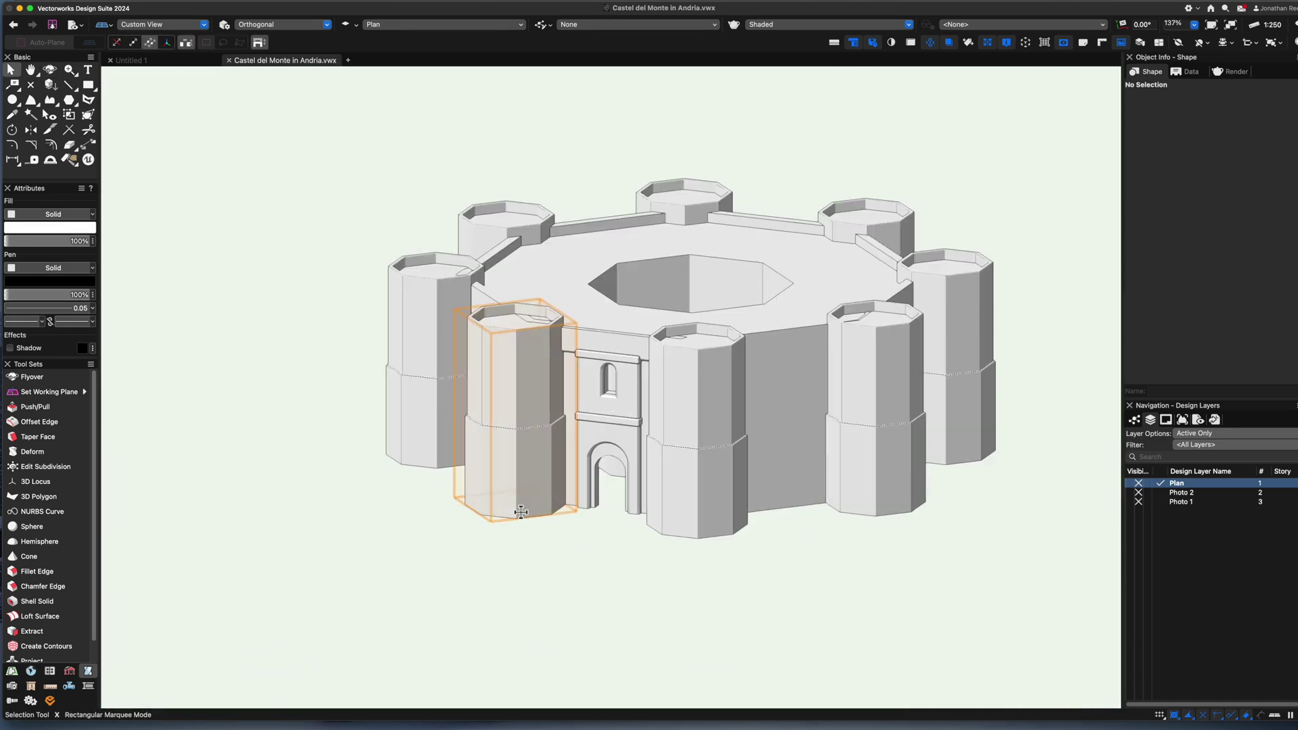
pyautogui.doubleClick(534, 498)
pyautogui.click(744, 283)
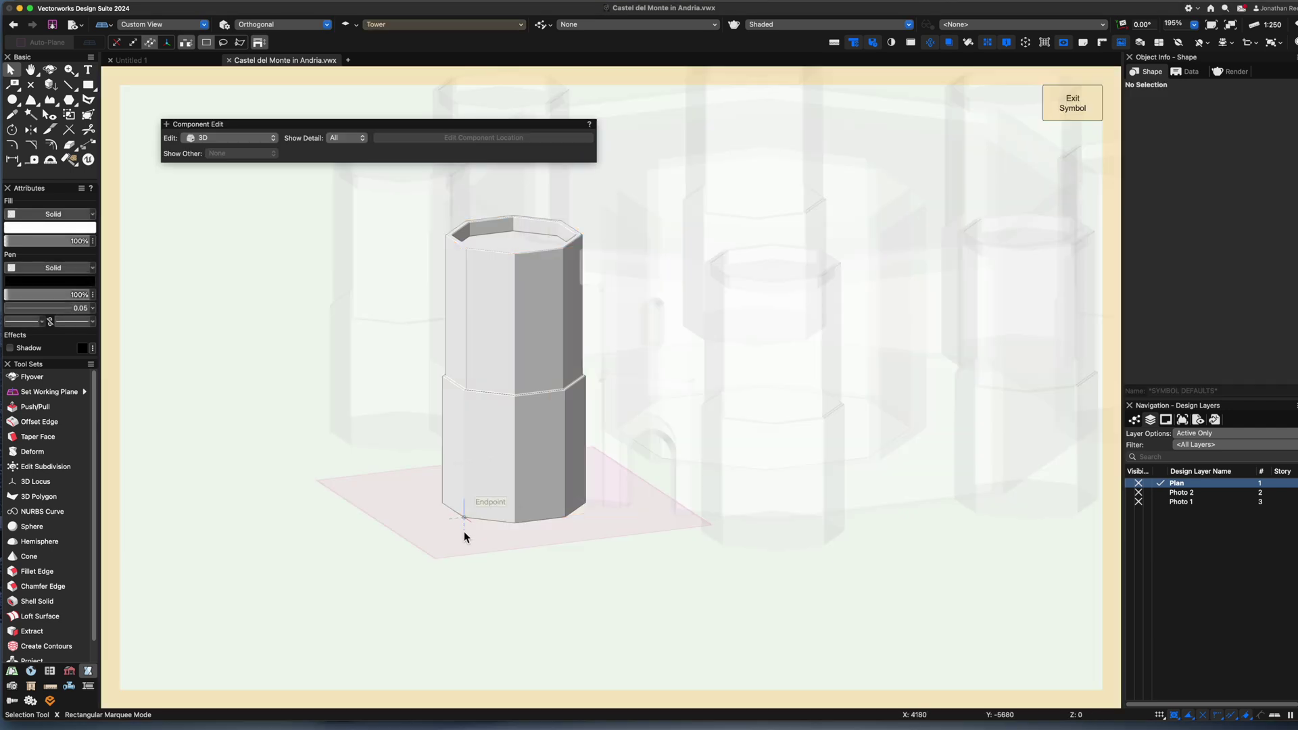
# Offset the tower's bottom edge loop outward by -500 mm to create an octagonal base curve
pyautogui.hotkey('shift', 'c')
pyautogui.scroll(4, 479, 377)
pyautogui.click(39, 421)
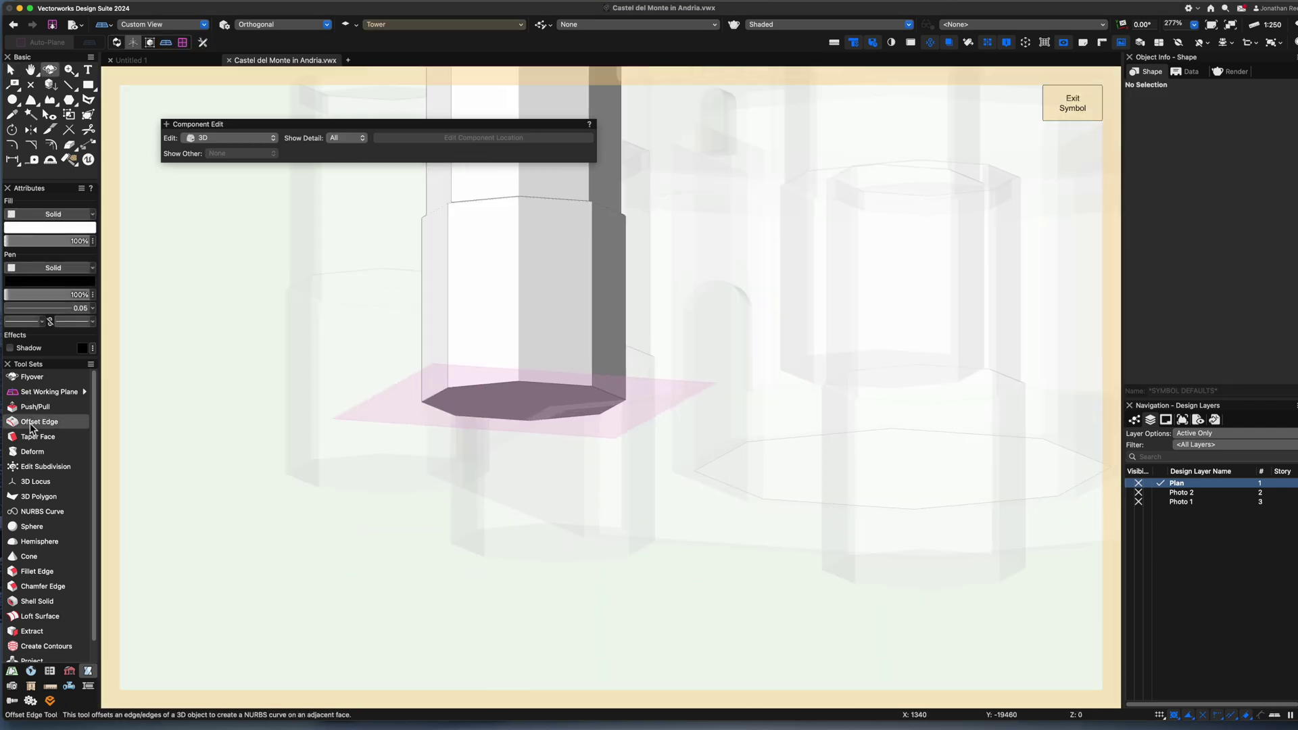
pyautogui.scroll(5, 492, 384)
pyautogui.click(526, 371)
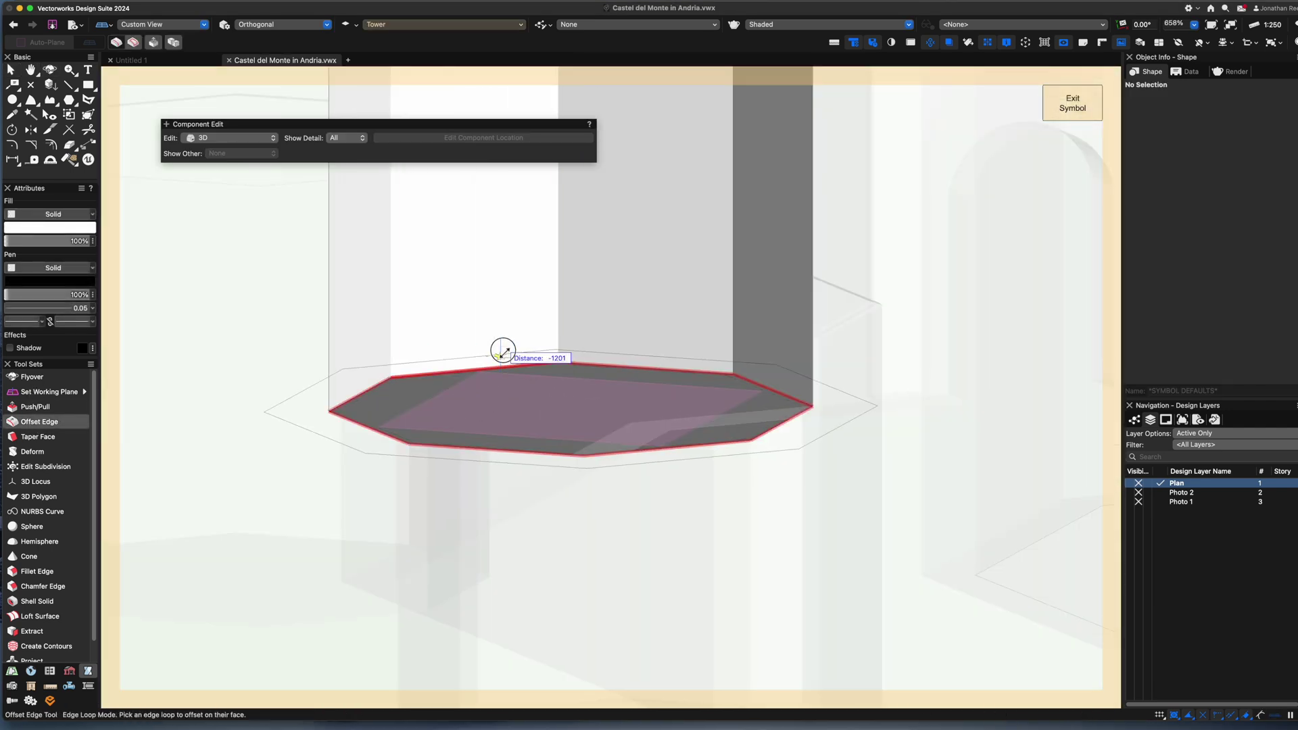
pyautogui.write('-500')
pyautogui.click(518, 346)
# Extrude the offset octagonal curve upward by 1500 mm to form the tower's base plinth
pyautogui.press('KP_3')
pyautogui.moveTo(518, 348); pyautogui.dragTo(345, 676, button='middle')
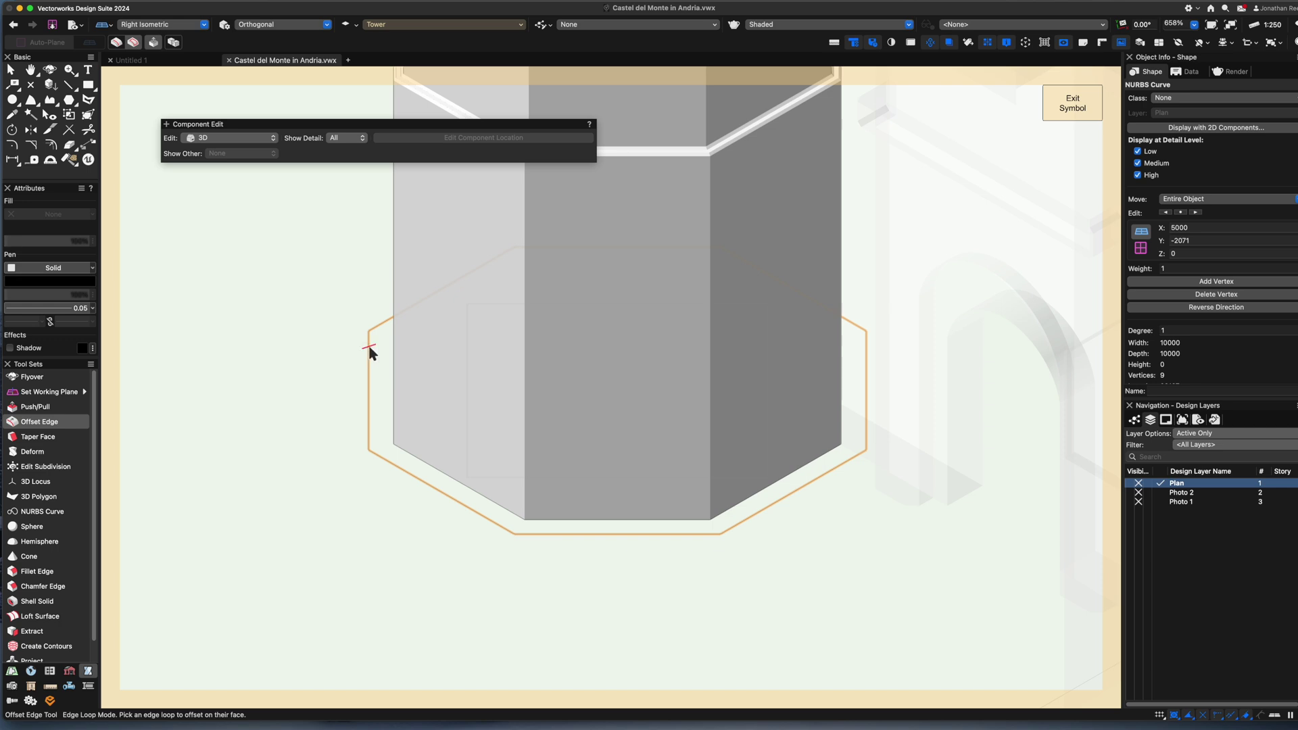
pyautogui.moveTo(370, 384); pyautogui.dragTo(370, 305)
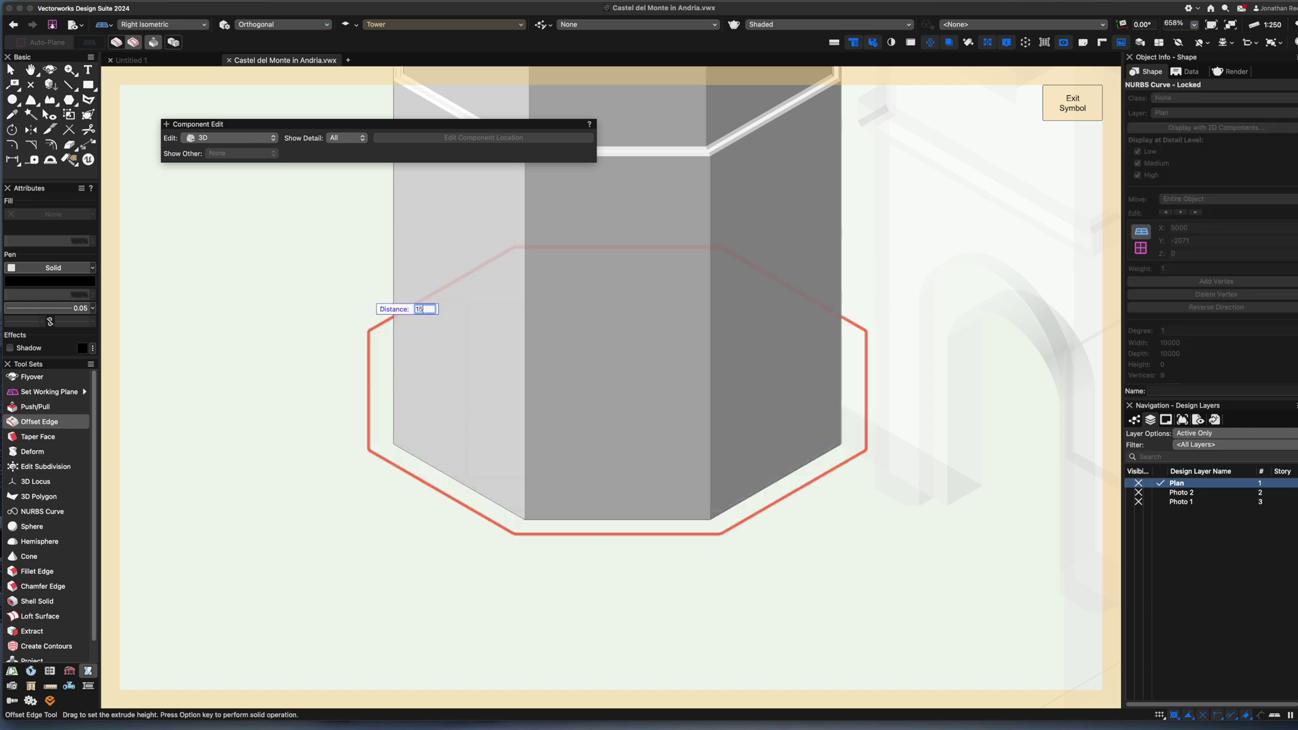
pyautogui.click(370, 301)
pyautogui.scroll(-1, 391, 443)
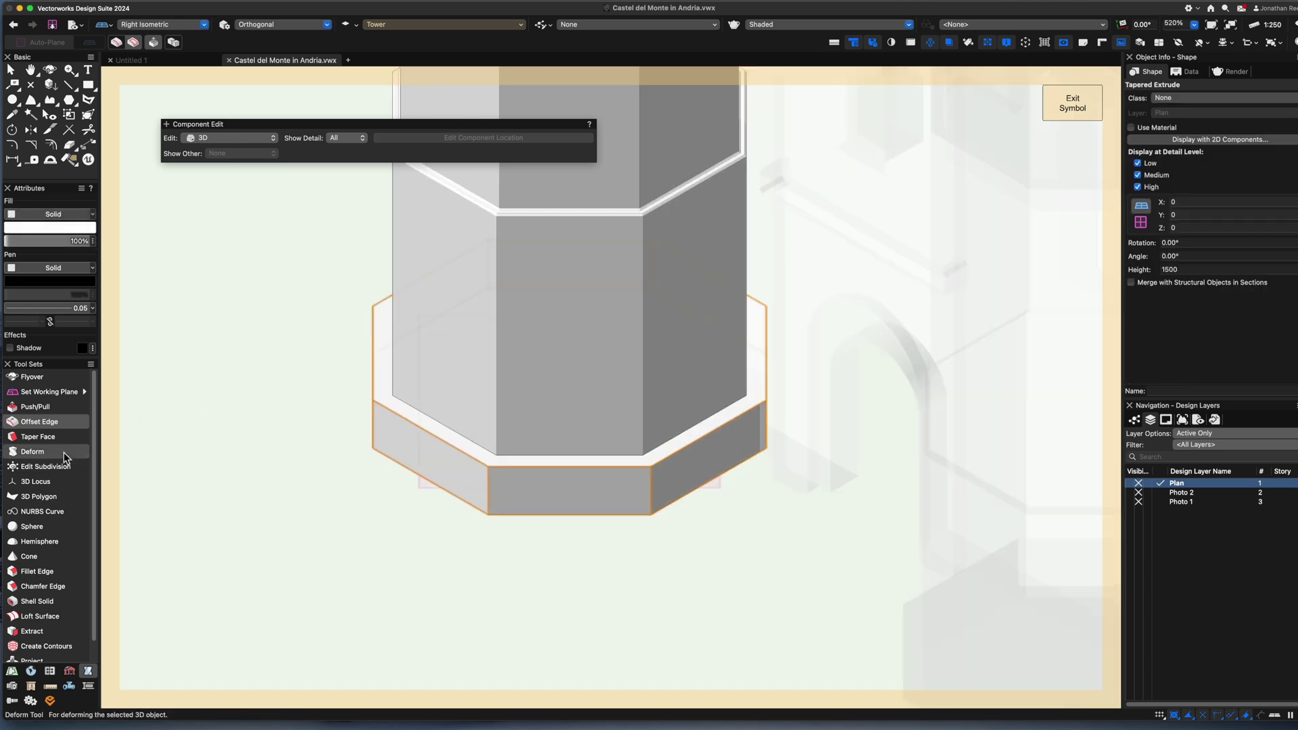
# Chamfer the top outer edges of the tower's base plinth with a 100 mm setback
pyautogui.click(43, 585)
pyautogui.click(137, 42)
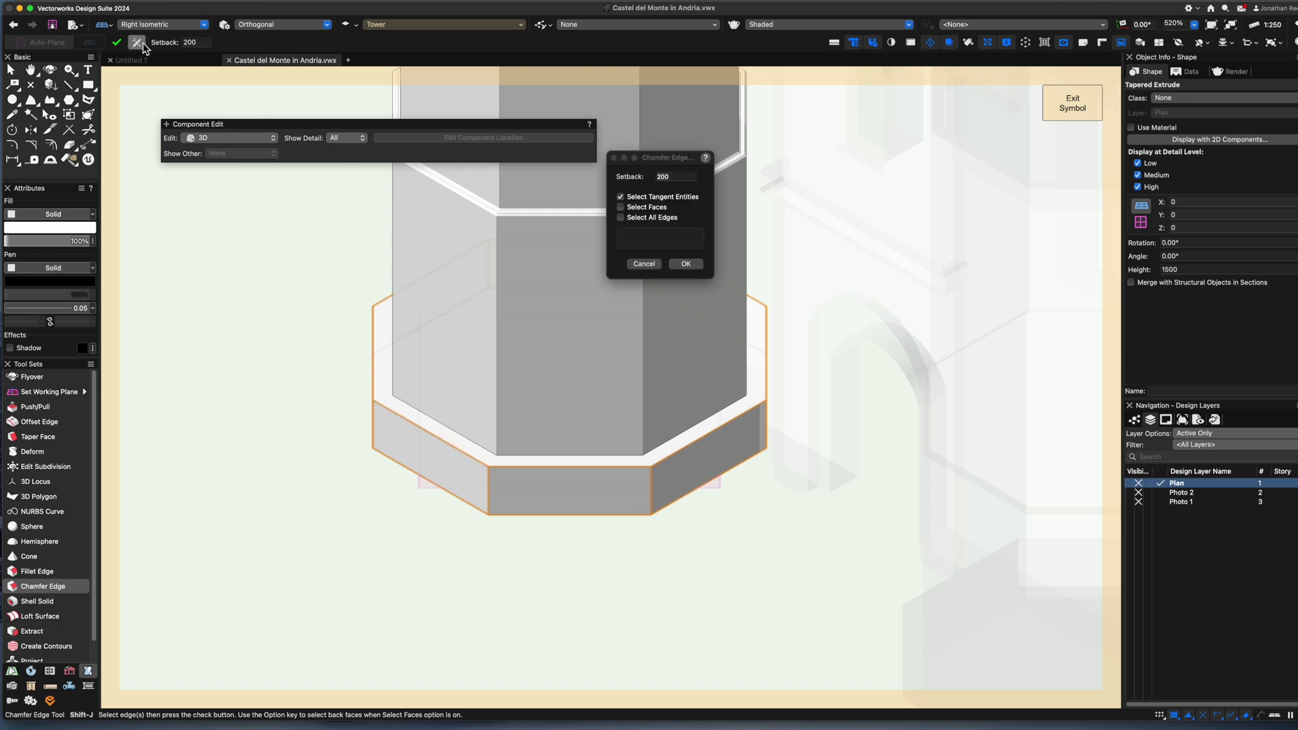
pyautogui.press('Return')
pyautogui.click(425, 423)
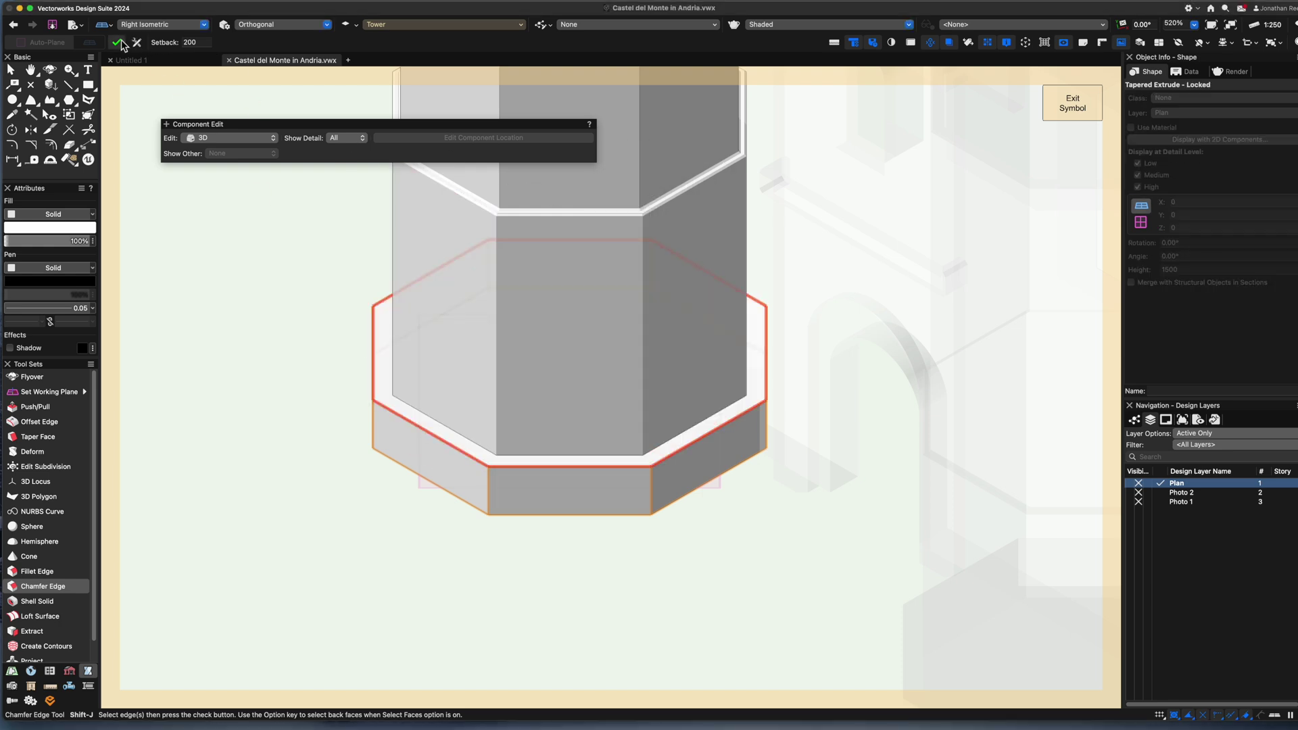
pyautogui.click(118, 42)
pyautogui.write('100')
pyautogui.press('Return')
pyautogui.press('x')
pyautogui.click(752, 534)
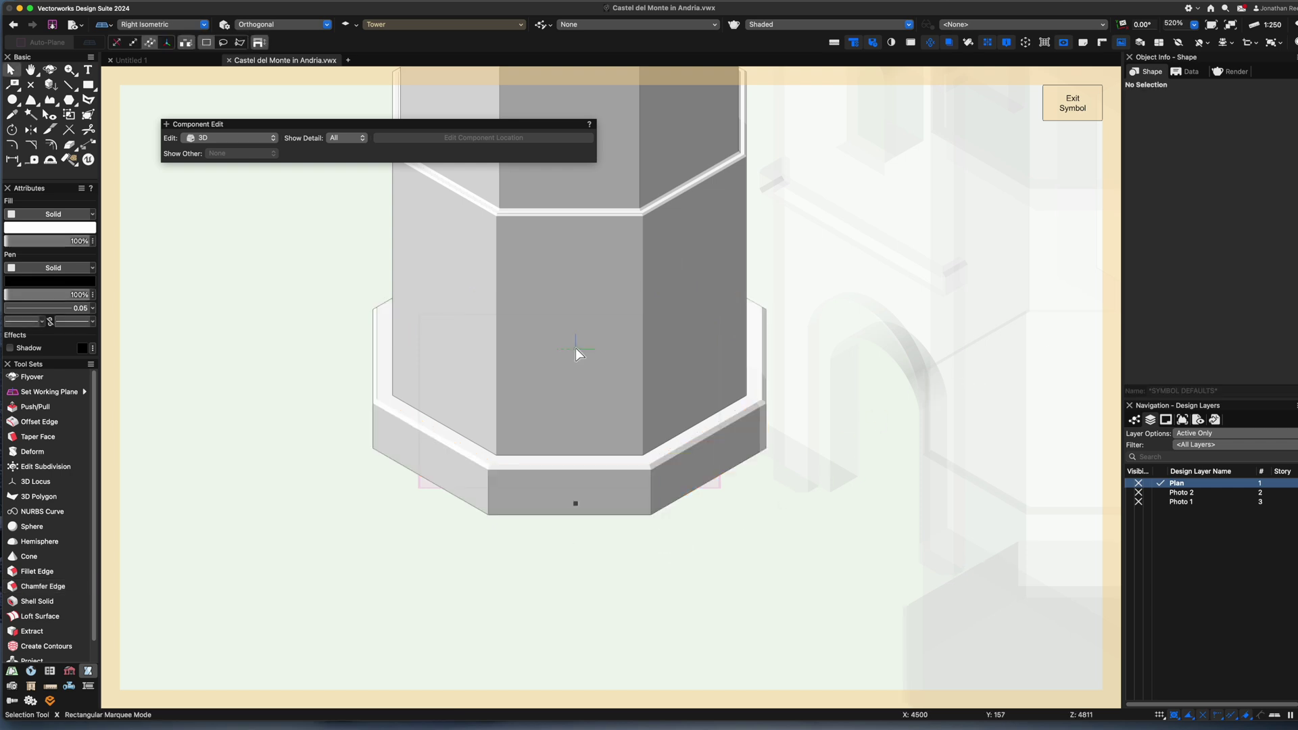
# Open the chamfered tower body's nested solids down to the octagonal profile of its lower extrude
pyautogui.moveTo(396, 166); pyautogui.dragTo(455, 302, button='middle')
pyautogui.scroll(2, 457, 415)
pyautogui.scroll(-1, 478, 380)
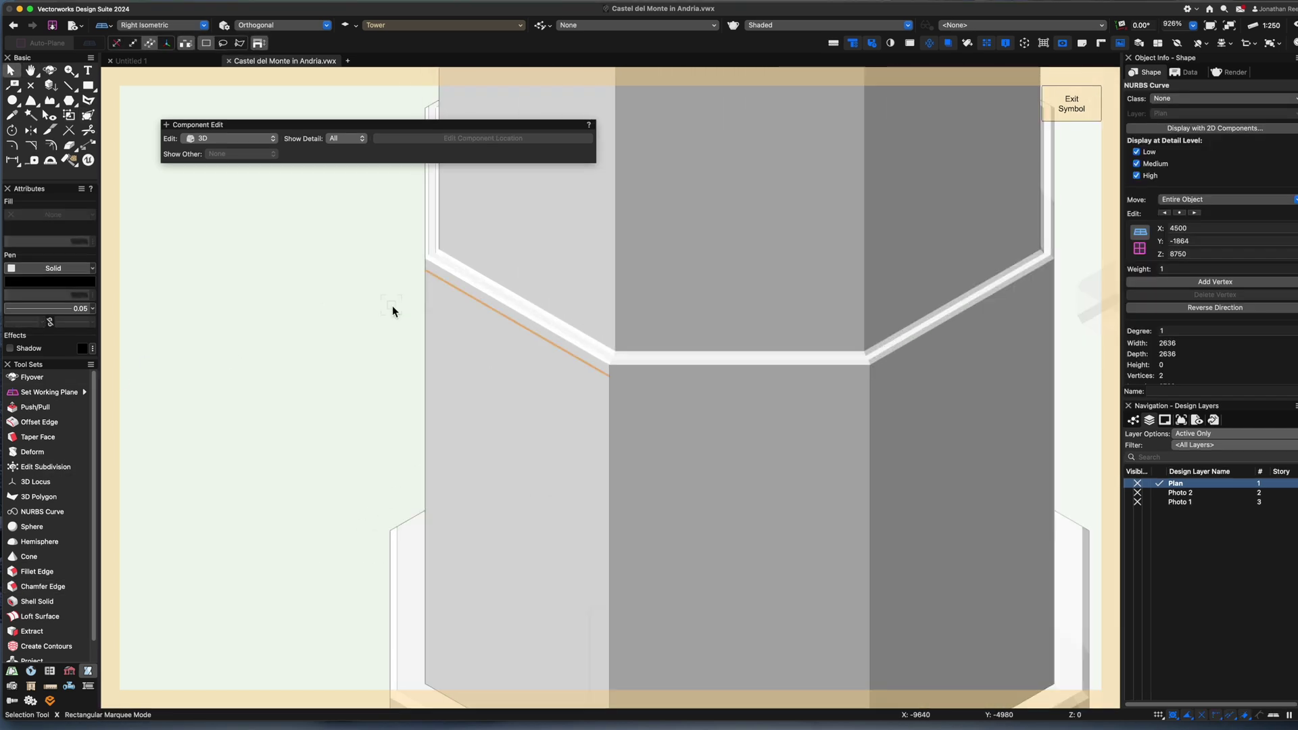
pyautogui.click(392, 308)
pyautogui.scroll(-3, 521, 326)
pyautogui.click(563, 361)
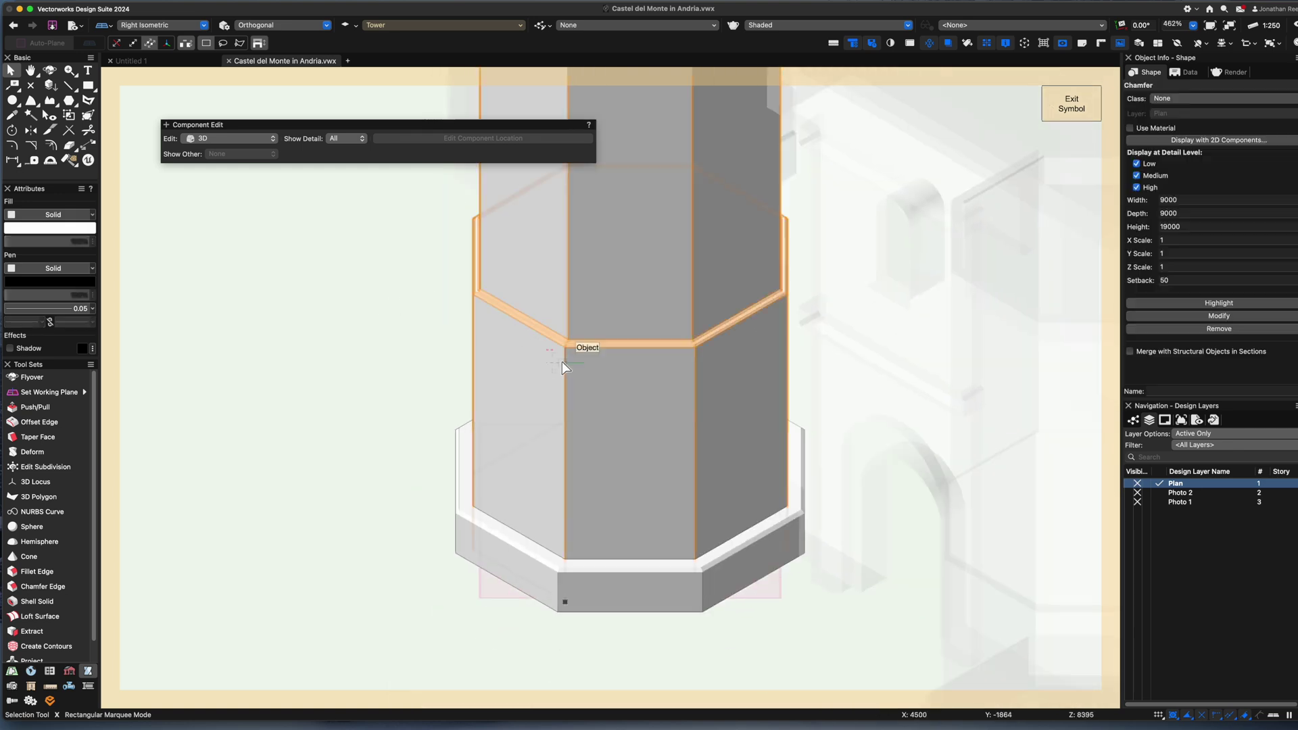
pyautogui.rightClick(563, 363)
pyautogui.click(595, 709)
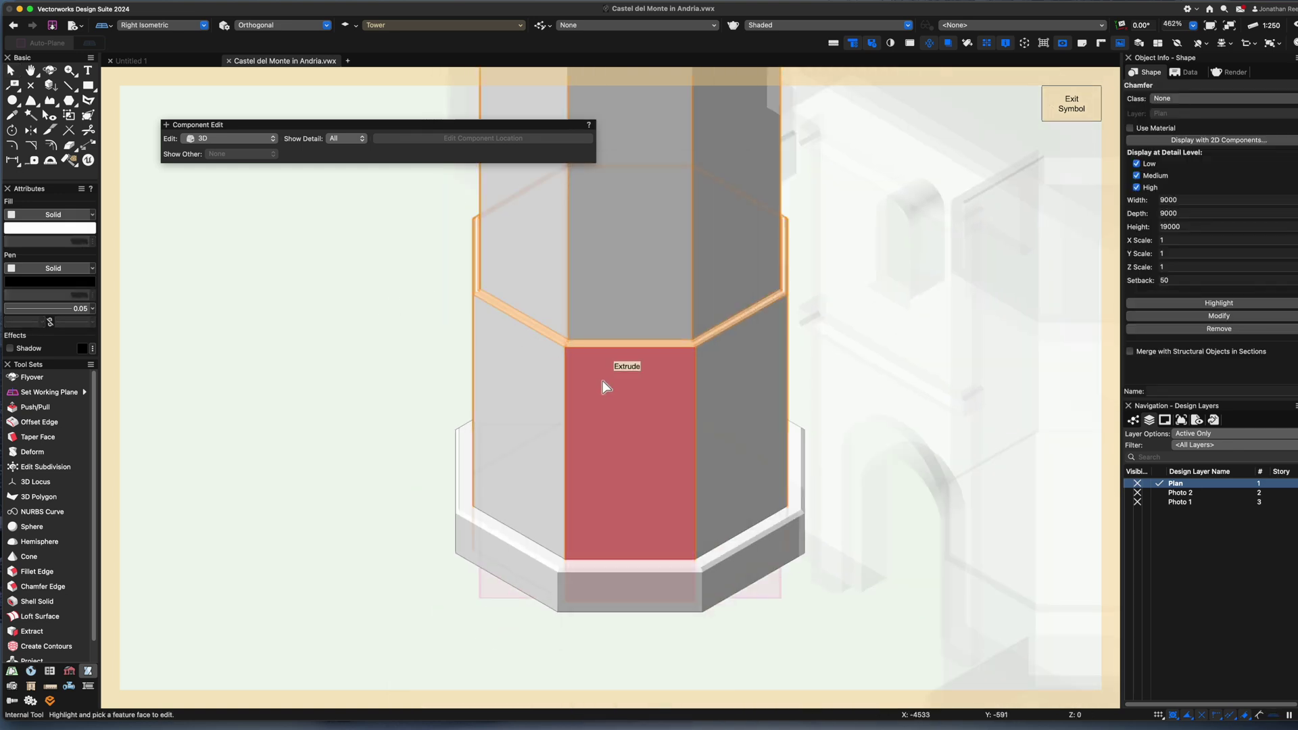
pyautogui.click(435, 316)
pyautogui.doubleClick(505, 359)
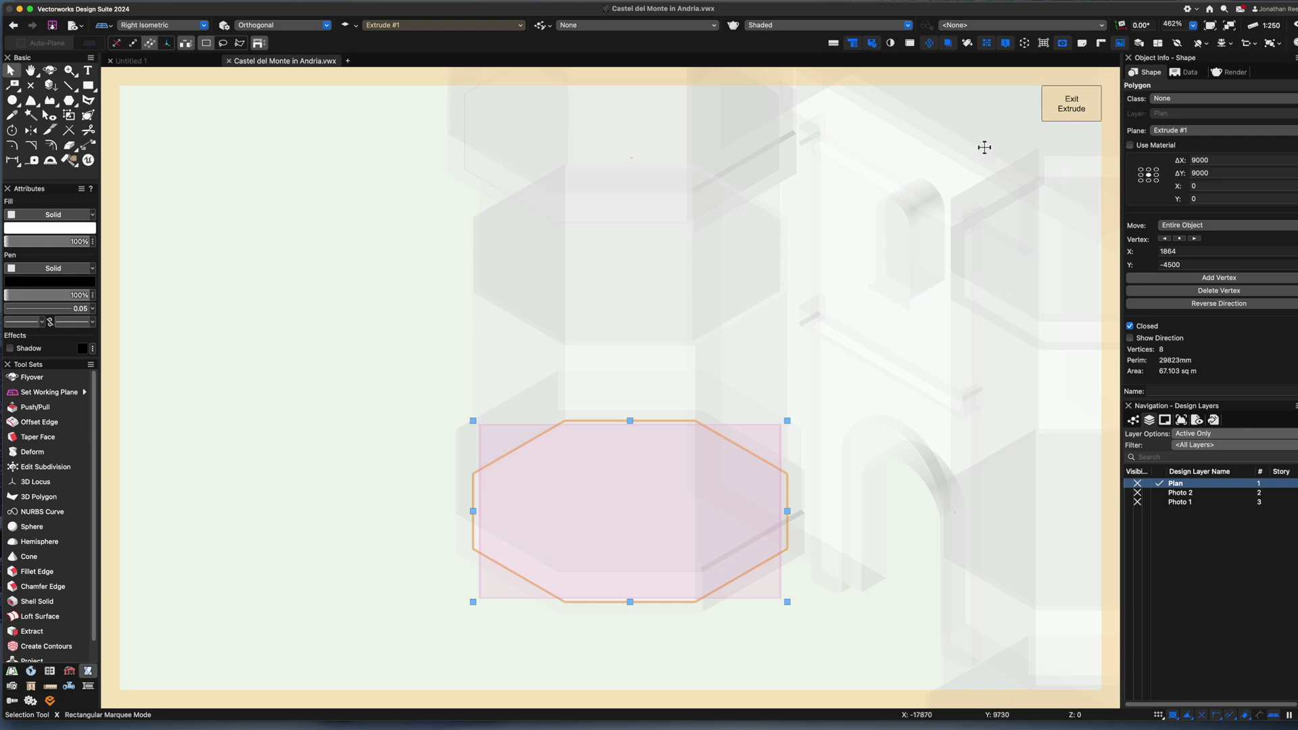
# Exit the nested edits to the plan view with the octagonal profile copied, and delete the stray copy on the design layer
pyautogui.click(1071, 104)
pyautogui.click(392, 274)
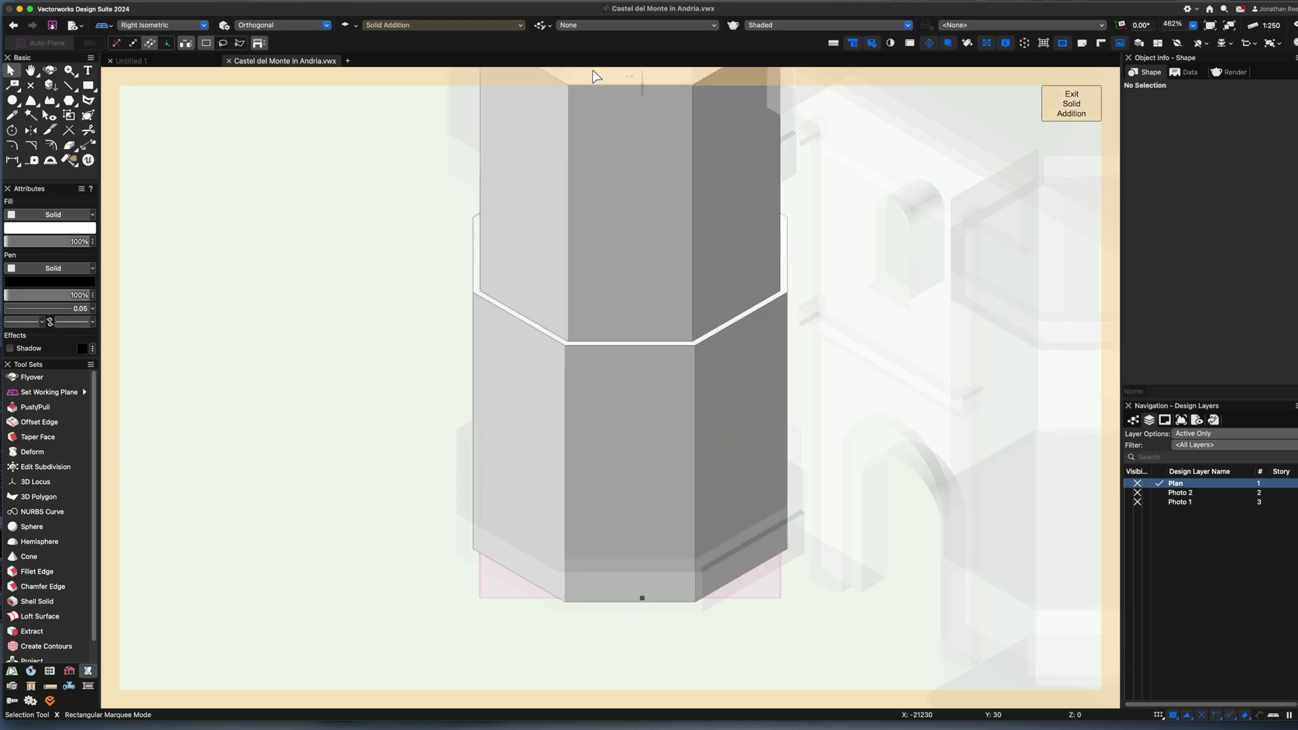
pyautogui.click(413, 25)
pyautogui.click(392, 76)
pyautogui.press('super+5')
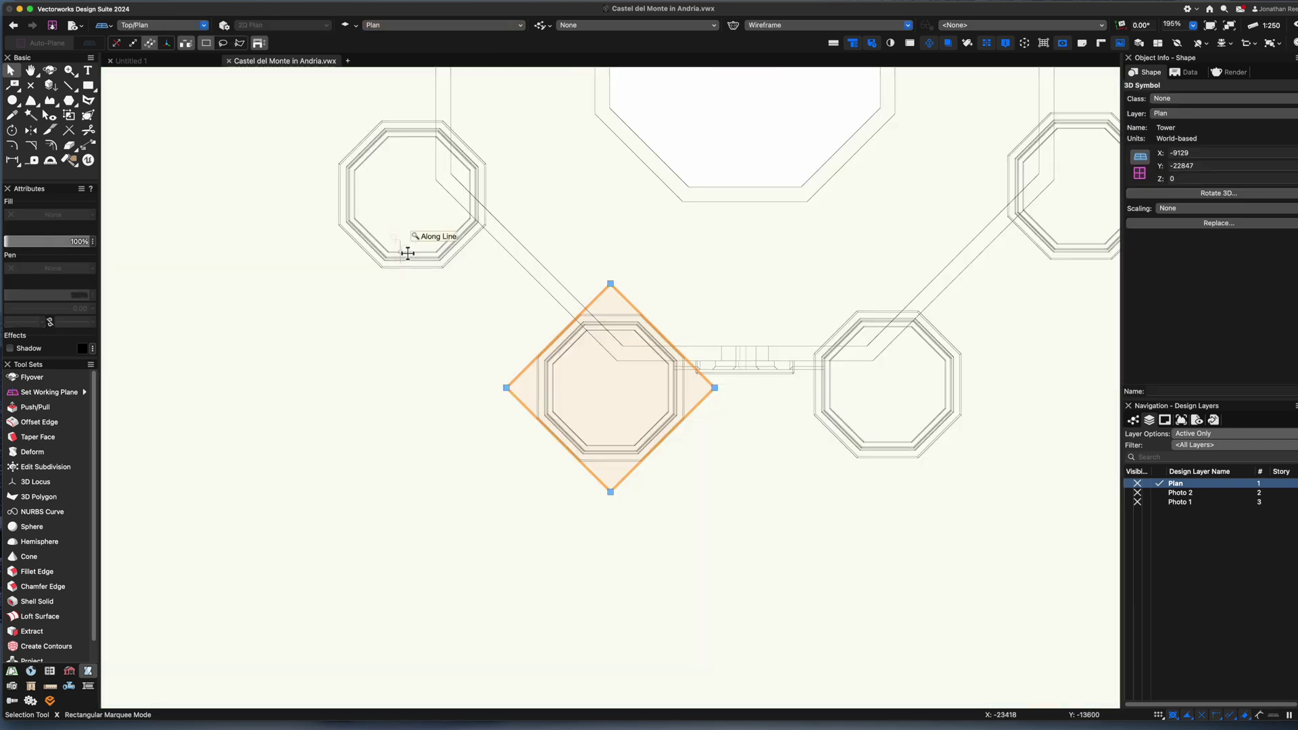
pyautogui.moveTo(751, 82); pyautogui.dragTo(777, 513)
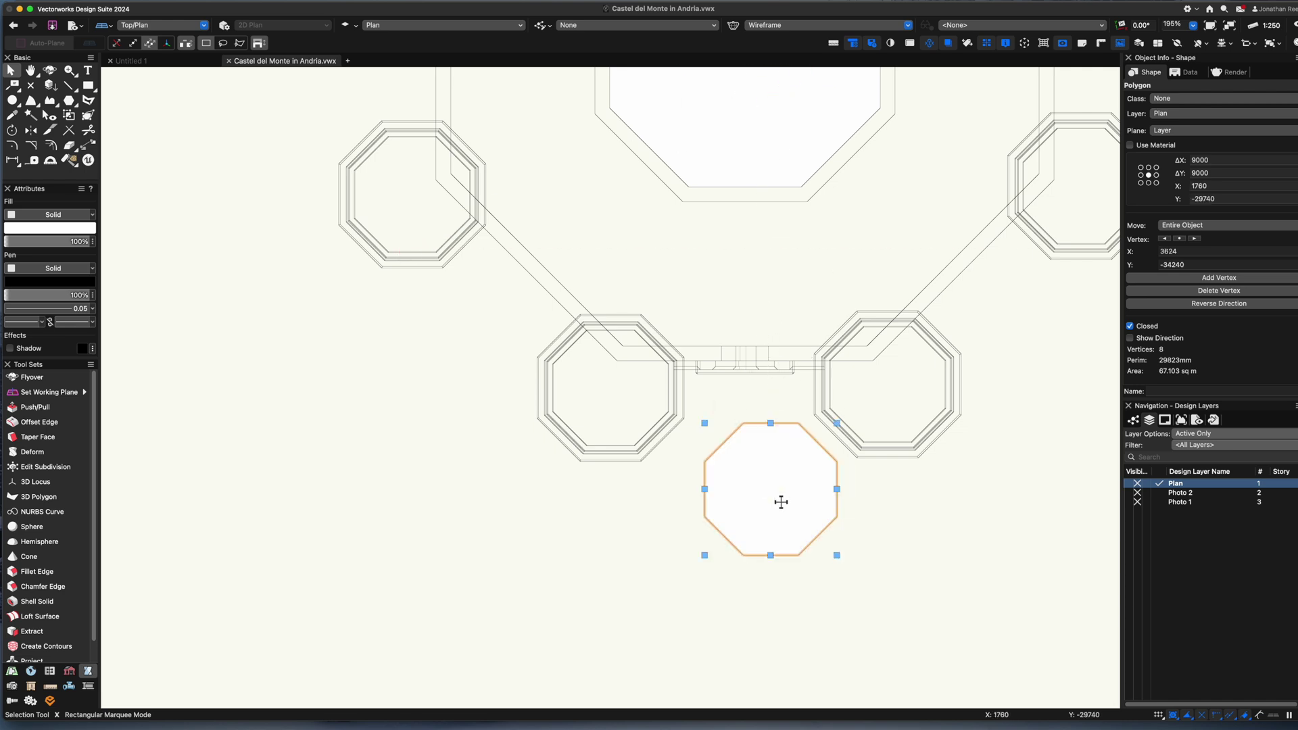
pyautogui.press('Delete')
# Reopen the tower symbol for 3D editing and paste the copied 9000 mm octagon centred on the tower
pyautogui.doubleClick(674, 408)
pyautogui.click(758, 284)
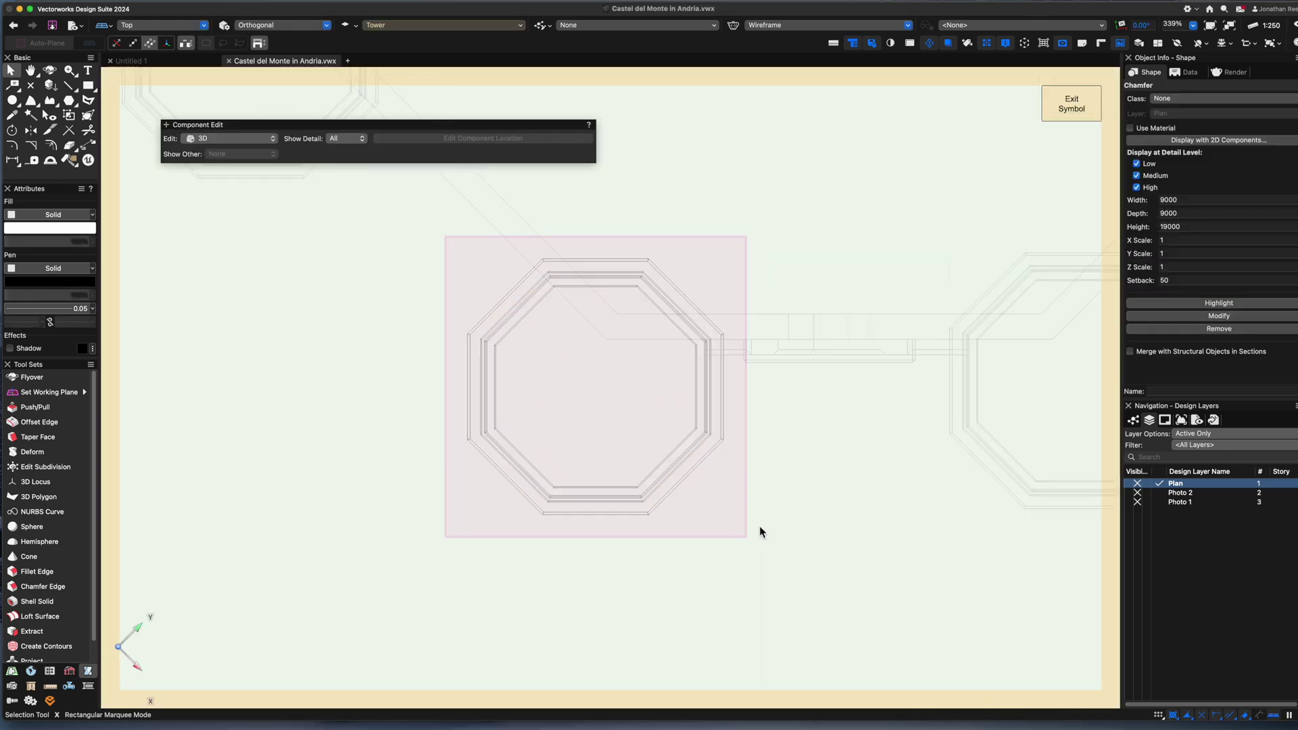
pyautogui.press('super+v')
pyautogui.moveTo(765, 527); pyautogui.dragTo(595, 388)
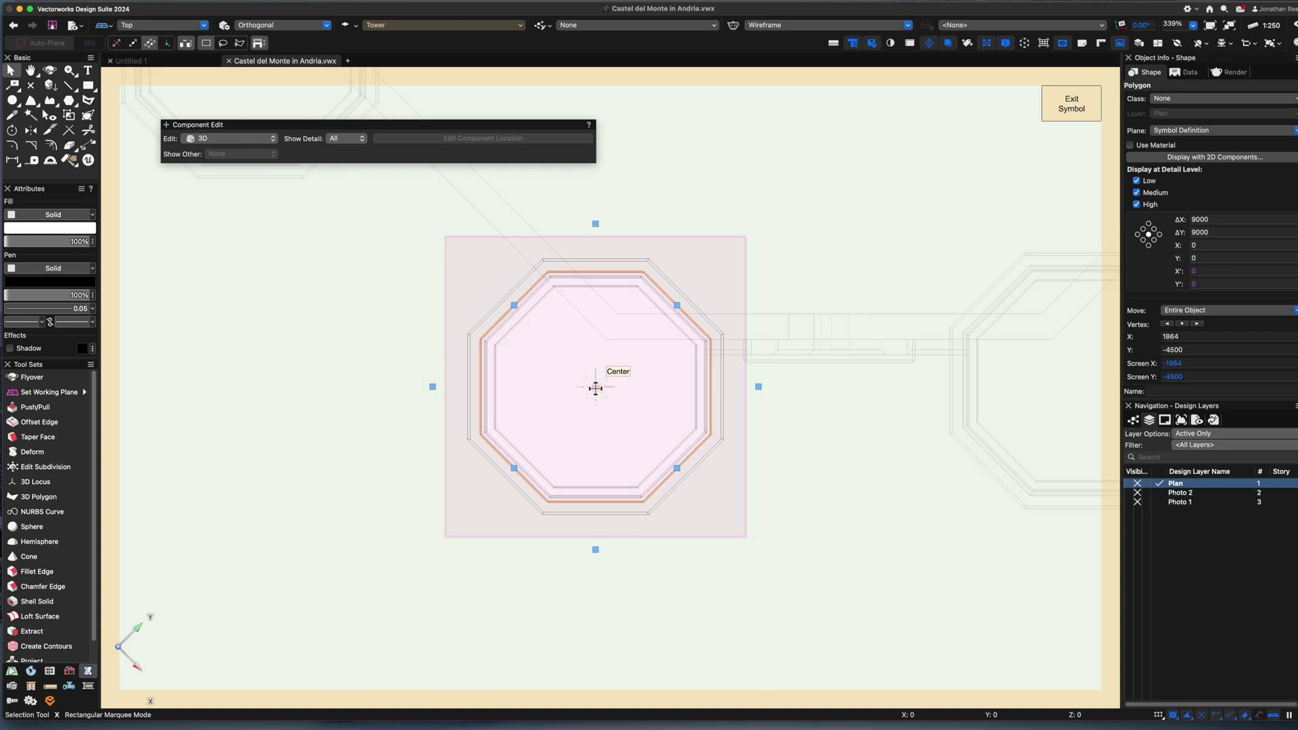
# Offset the pasted octagon outward by 200 mm and extrude the result 200 mm
pyautogui.write('oo3000')
pyautogui.press('Return')
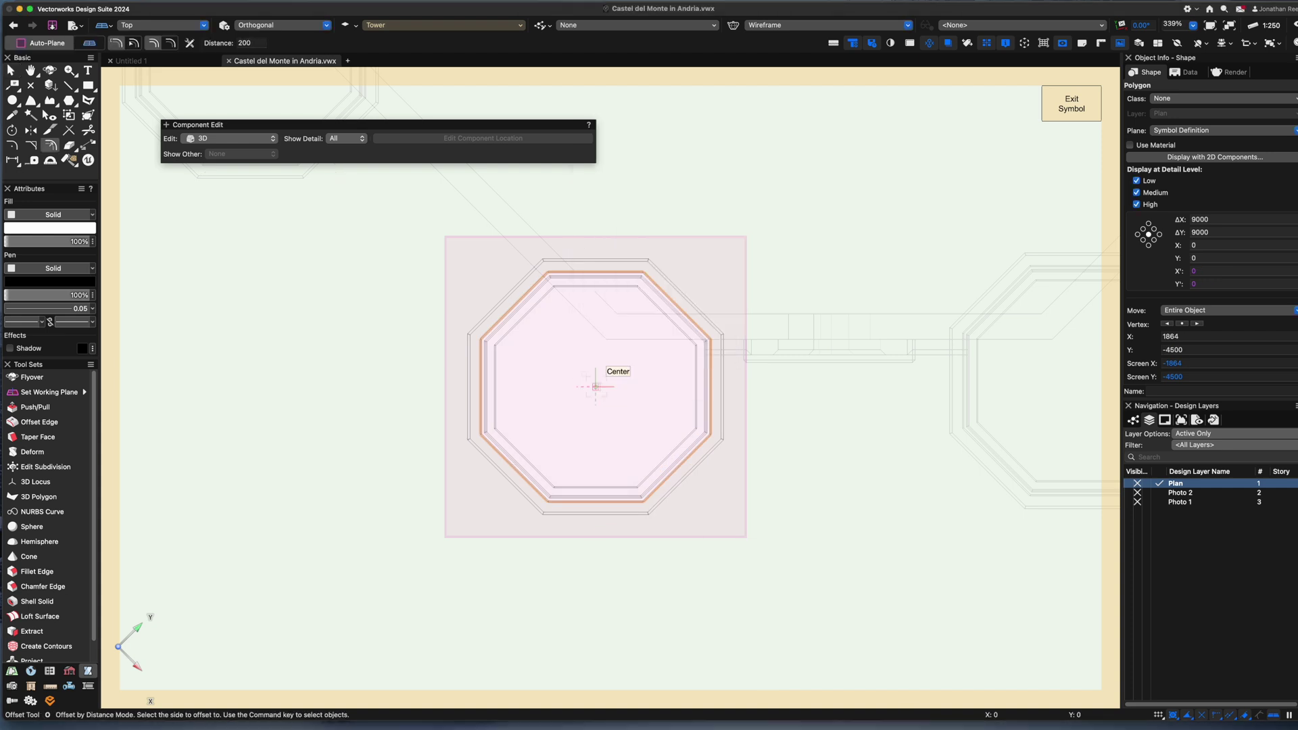
pyautogui.click(787, 235)
pyautogui.press('x')
pyautogui.press('super+e')
pyautogui.write('2')
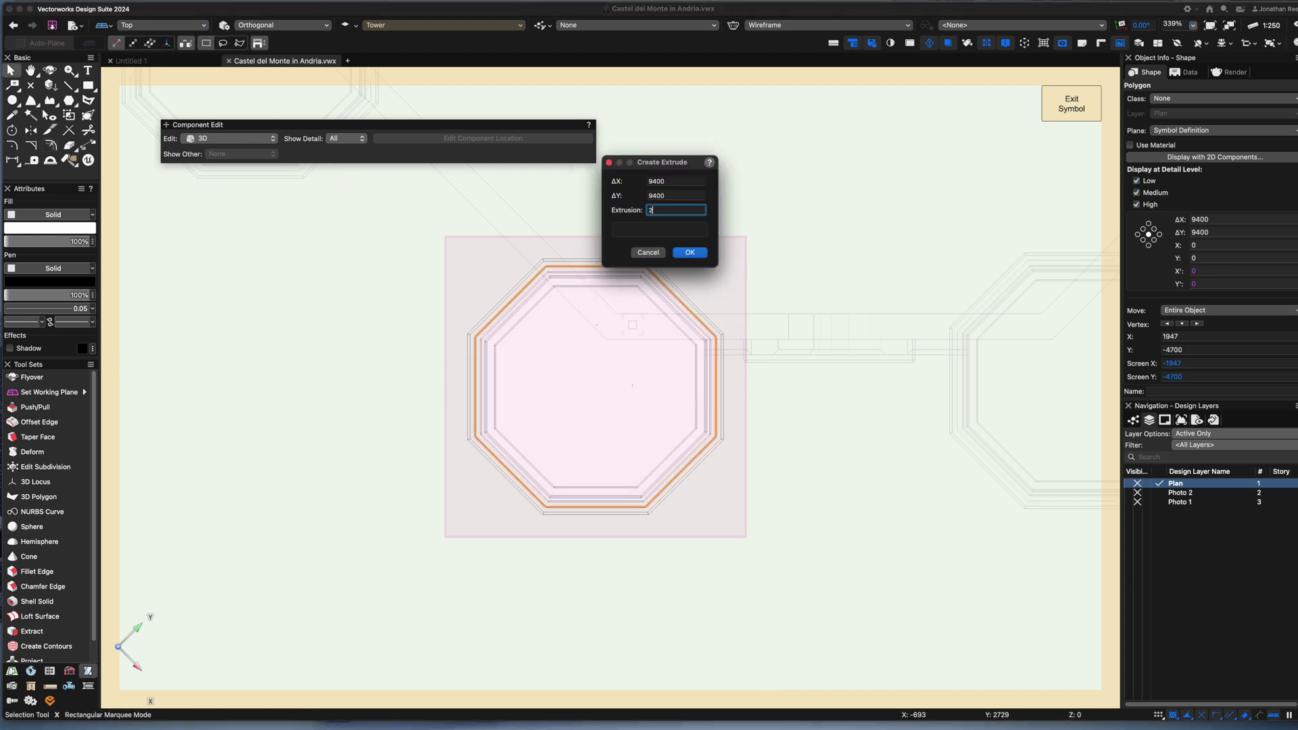
pyautogui.write('00')
pyautogui.press('Return')
# Raise the octagonal band to about 8380 mm, just below the tower's mid-height setback, and set its extrusion to 400 mm
pyautogui.press('KP_2')
pyautogui.moveTo(584, 614); pyautogui.dragTo(581, 434)
pyautogui.press('KP_3')
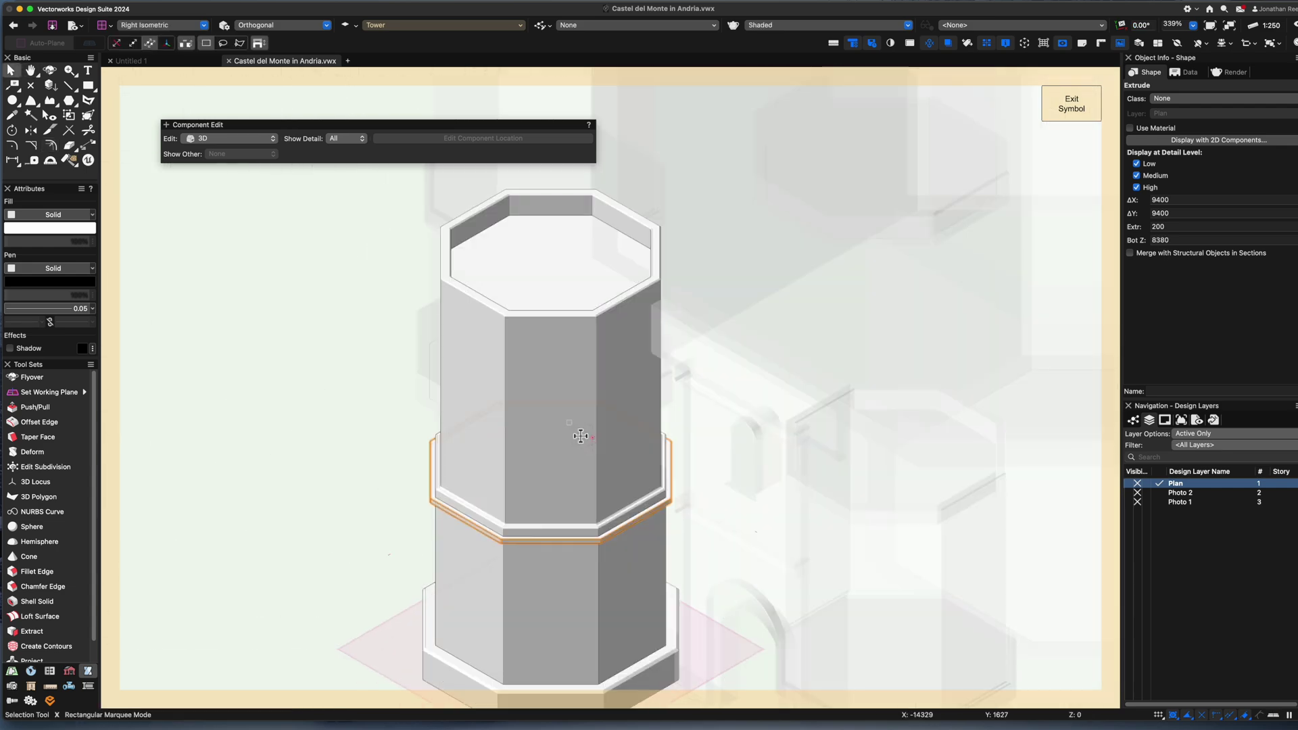
pyautogui.scroll(5, 472, 521)
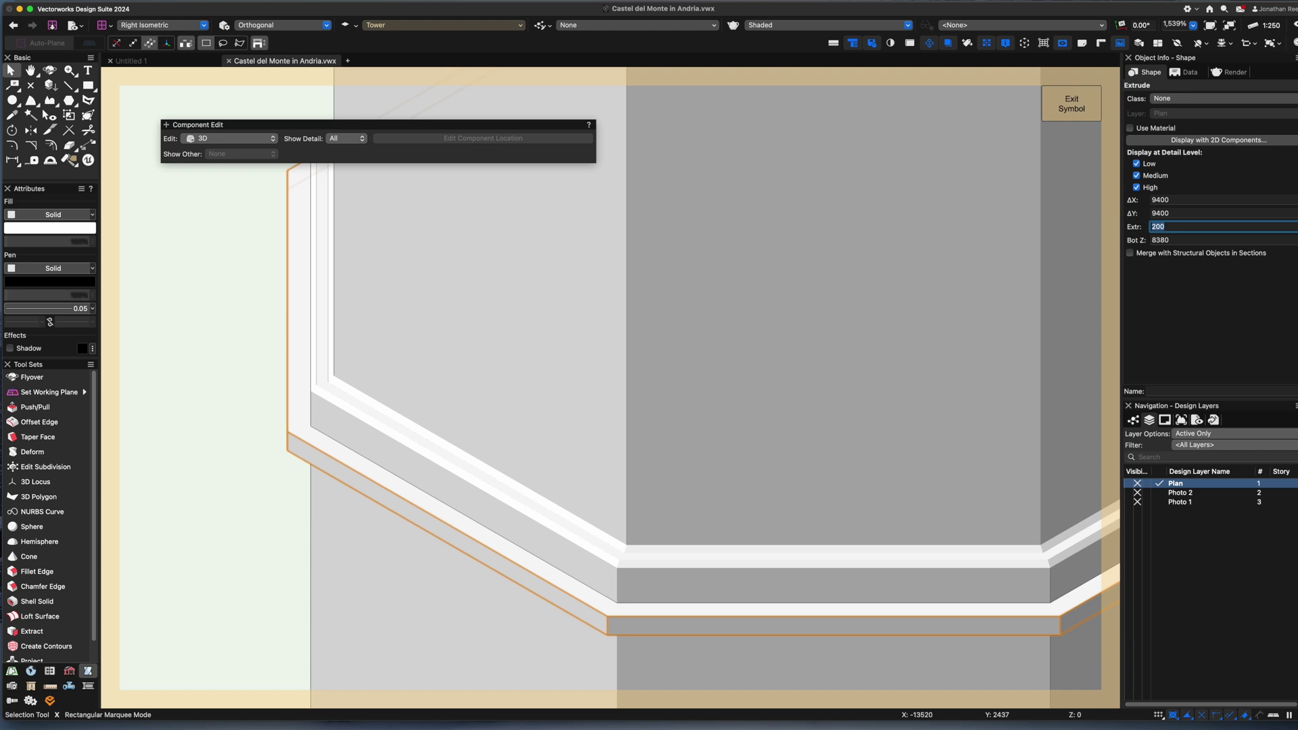
pyautogui.scroll(-5, 363, 464)
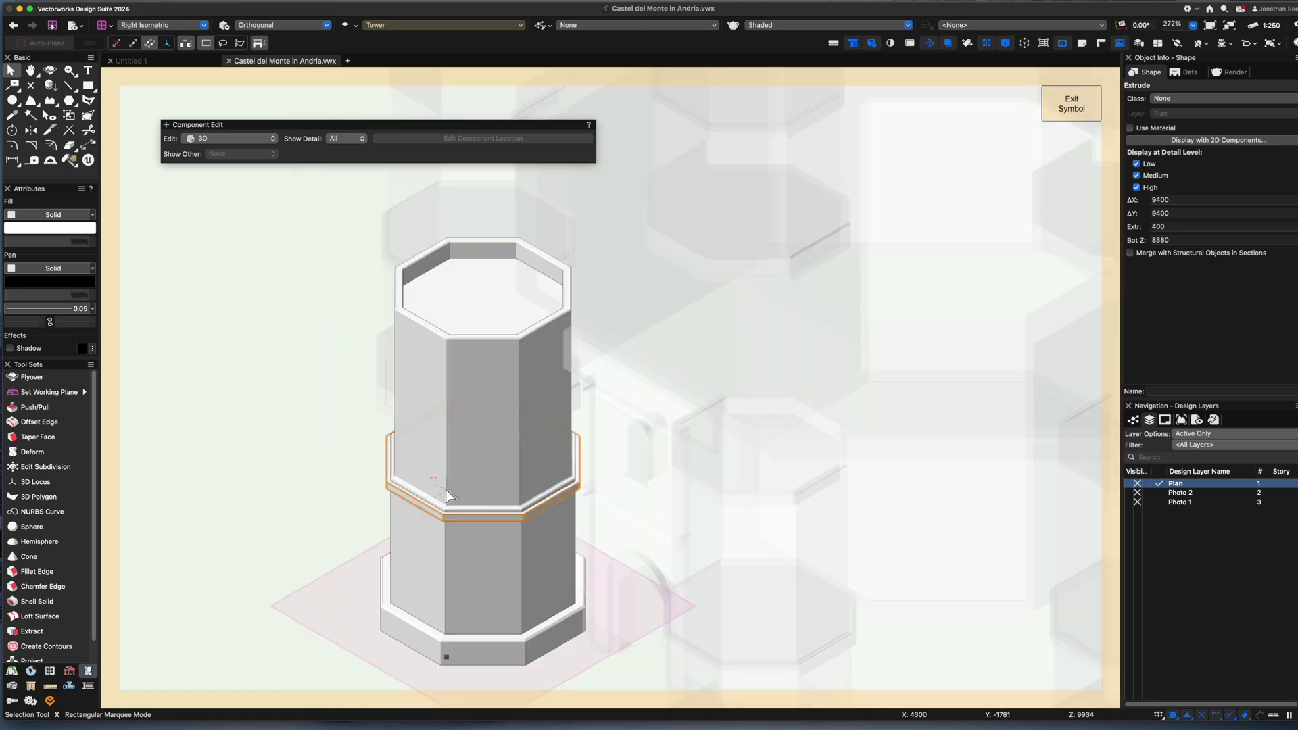
pyautogui.scroll(3, 448, 507)
pyautogui.scroll(-2, 453, 520)
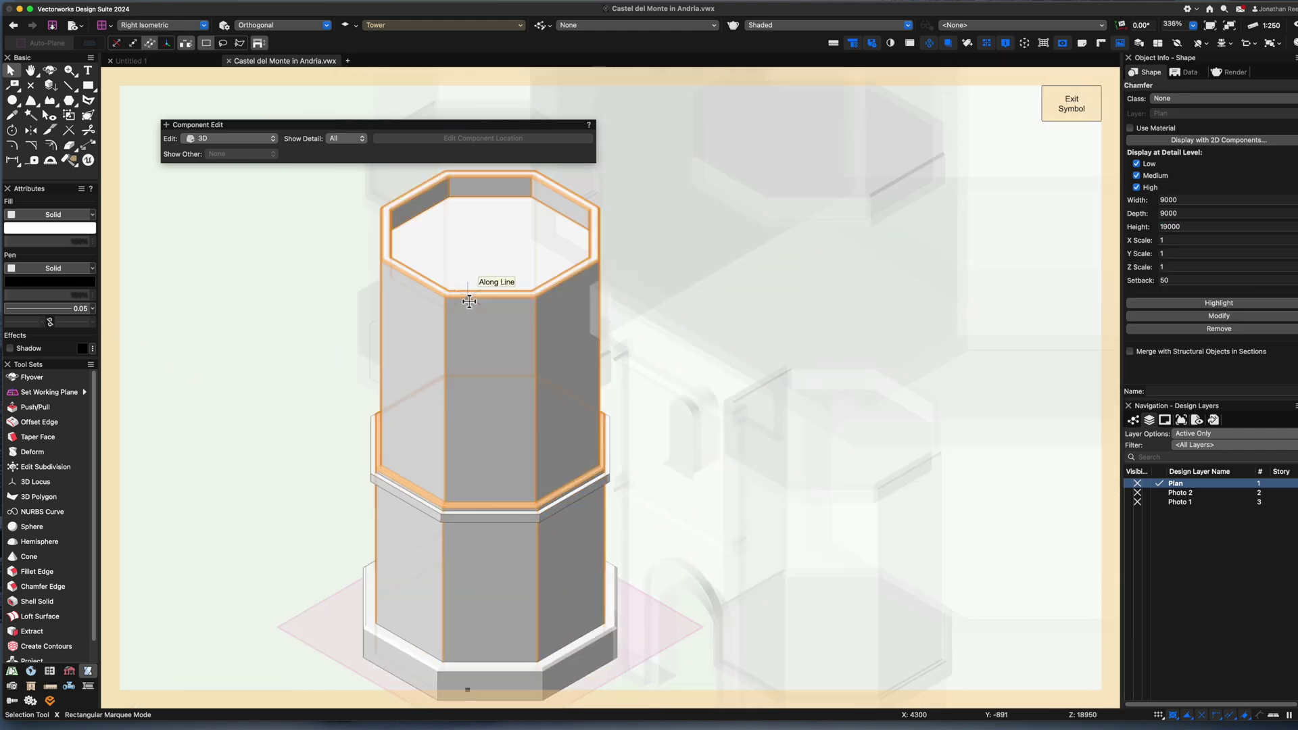
# Extract the recessed octagonal roof face at the tower's top as a separate polygon
pyautogui.click(304, 280)
pyautogui.hotkey('shift', 'l')
pyautogui.click(463, 243)
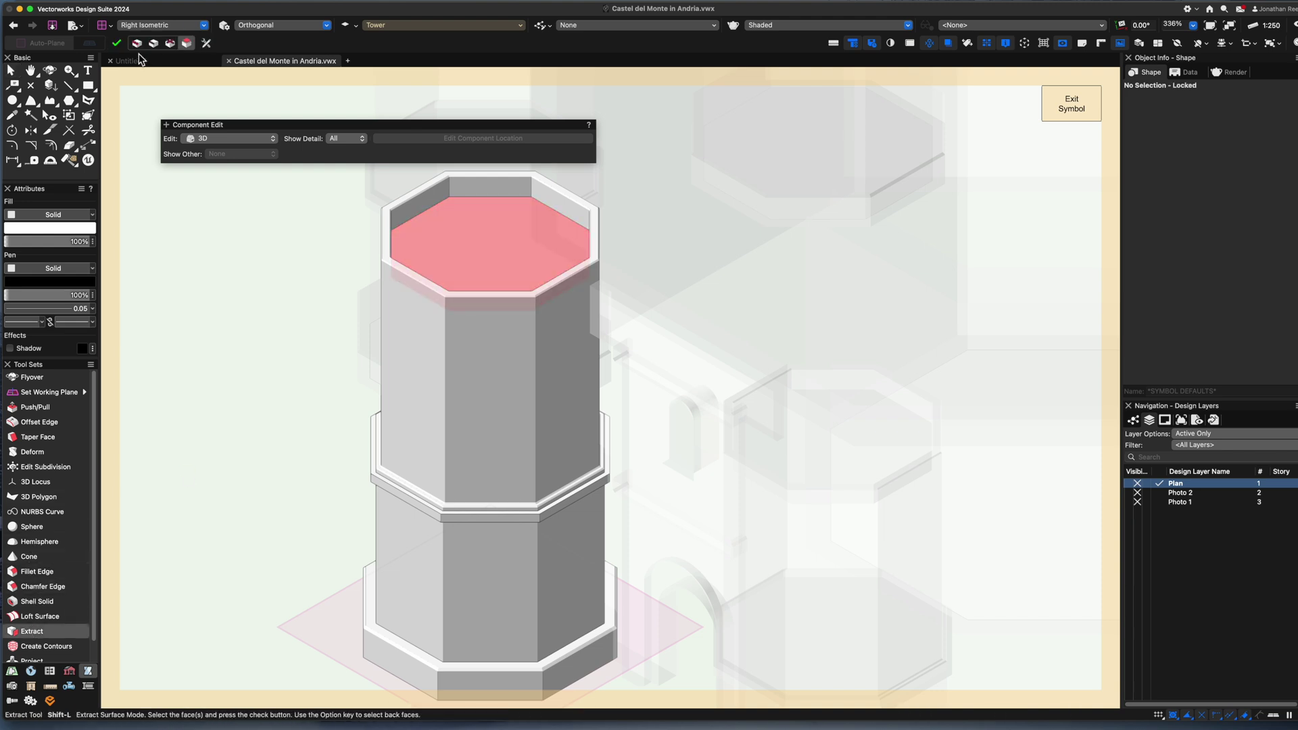
pyautogui.press('Return')
pyautogui.press('x')
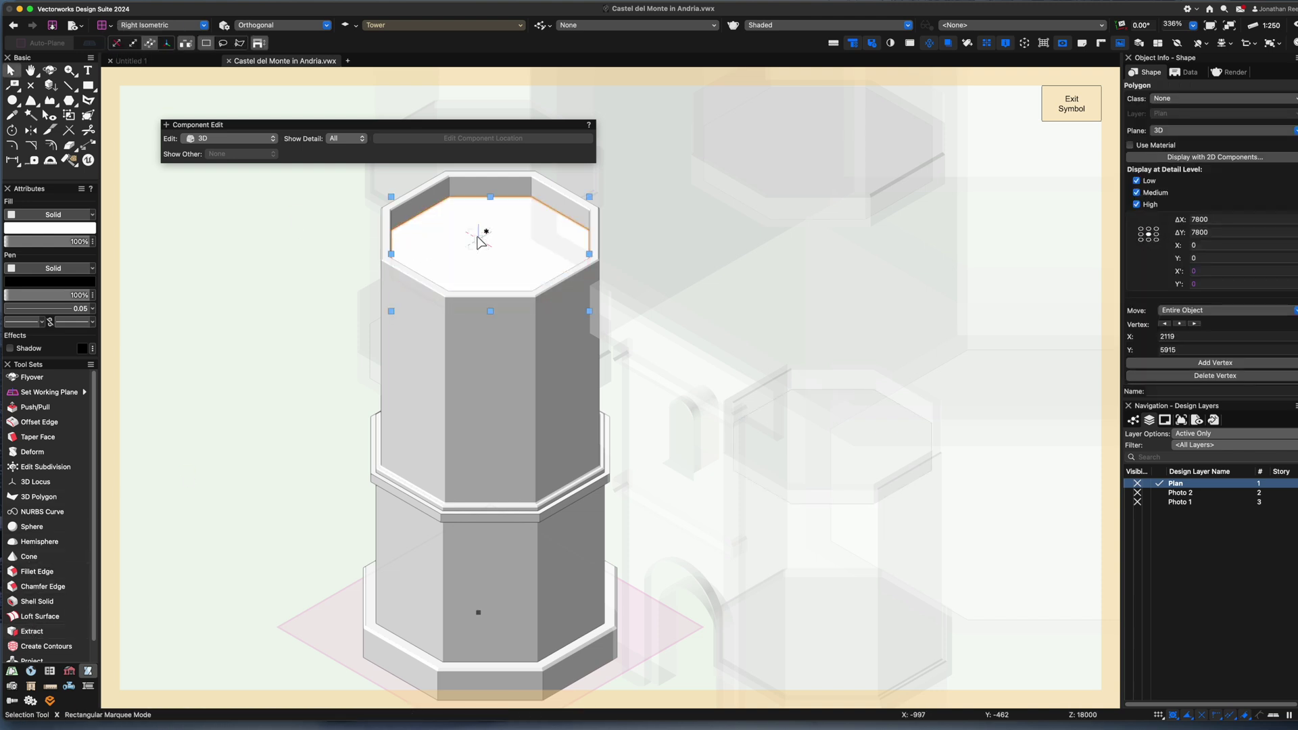
# Offset the extracted roof octagon outward so that it measures 9000 mm across
pyautogui.press('KP_0')
pyautogui.moveTo(507, 400); pyautogui.dragTo(550, 214, button='middle')
pyautogui.scroll(1, 570, 406)
pyautogui.press('KP_3')
pyautogui.press('super+5')
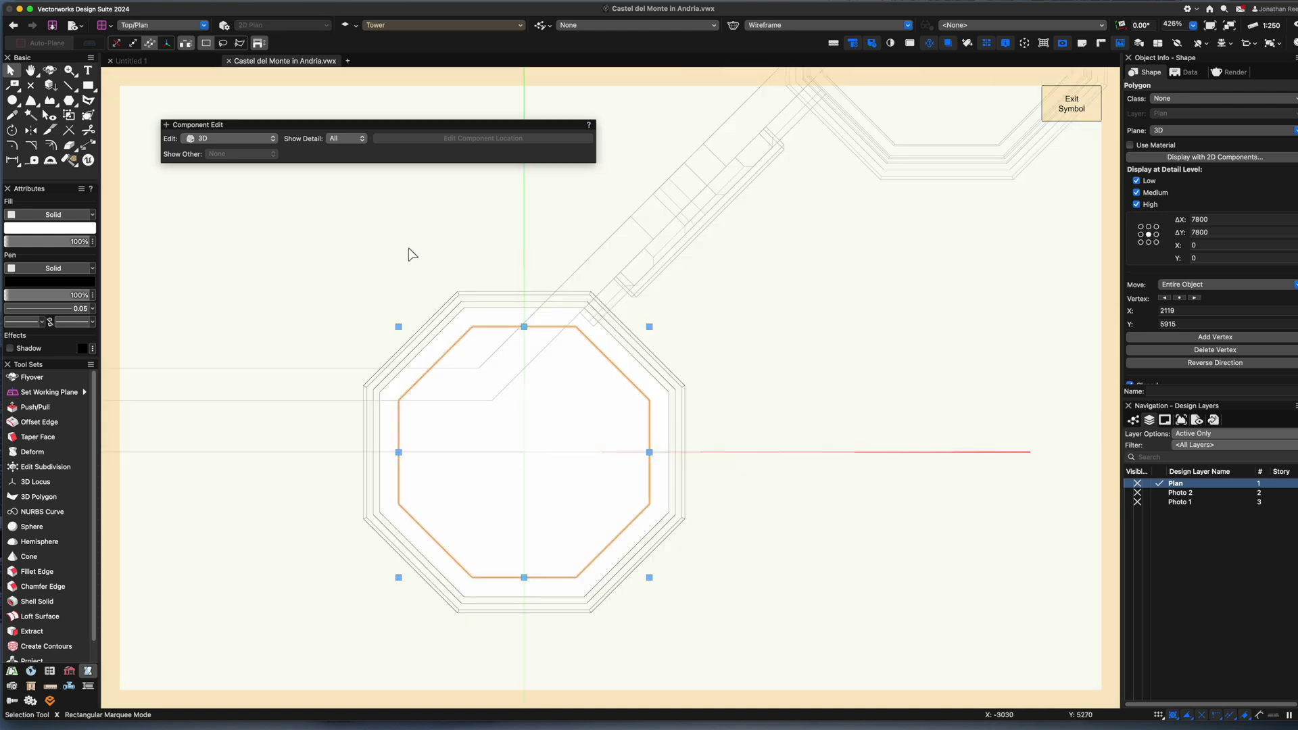
pyautogui.click(50, 144)
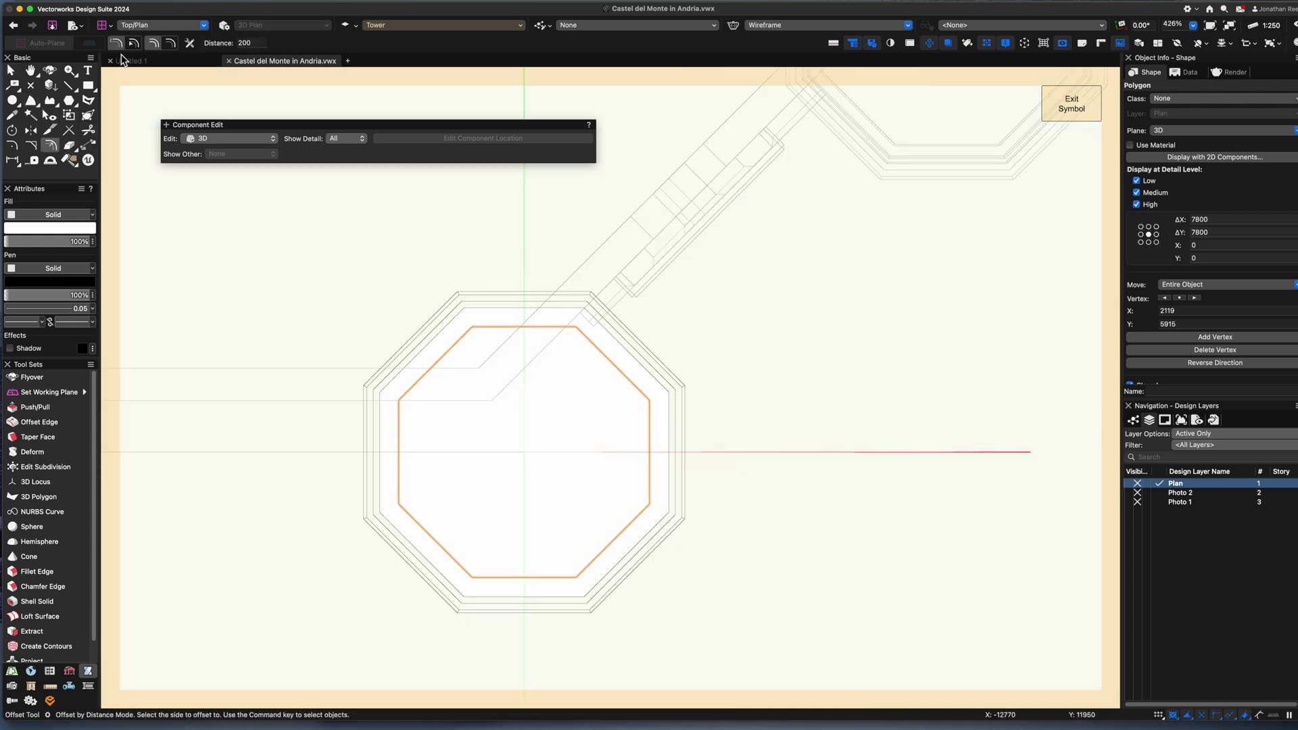
pyautogui.click(553, 307)
# Extrude the enlarged roof octagon 500 mm downward with Push/Pull to form the tower's upper moulding band
pyautogui.press('KP_3')
pyautogui.moveTo(553, 309); pyautogui.dragTo(533, 579, button='middle')
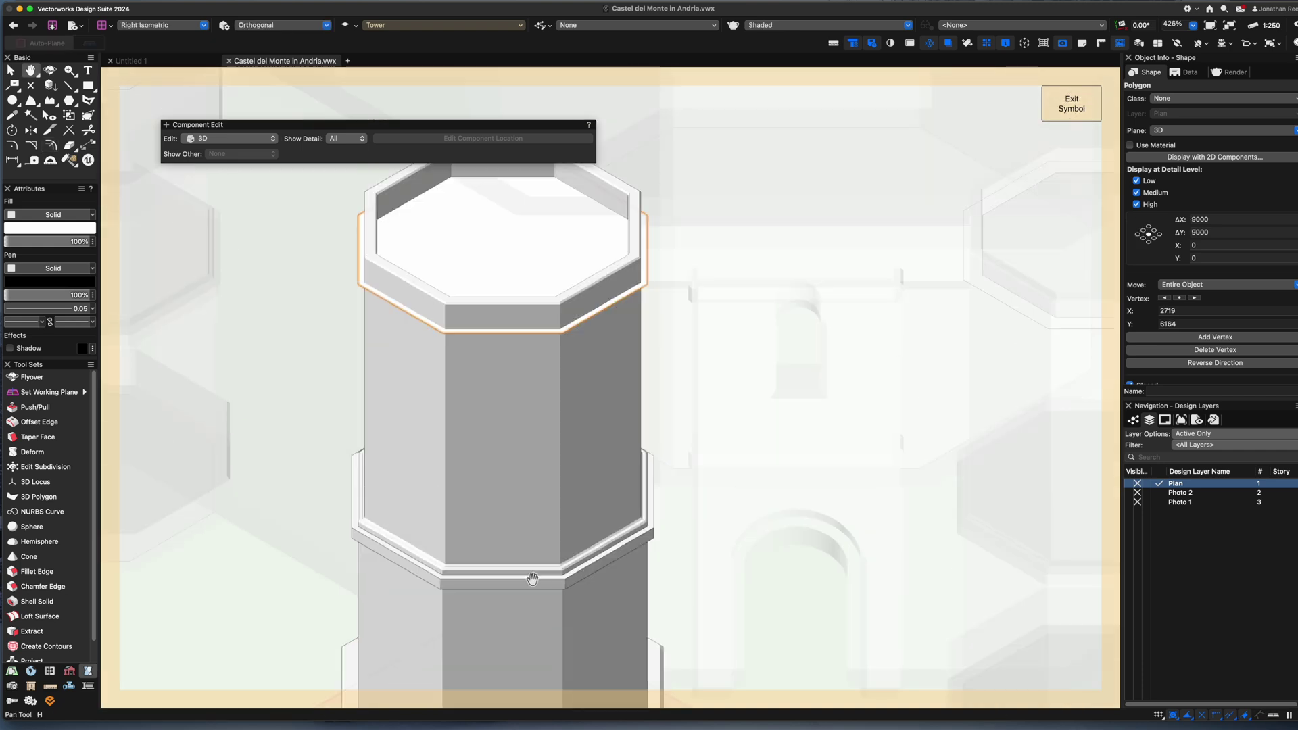
pyautogui.press('x')
pyautogui.scroll(3, 426, 332)
pyautogui.press('super+r')
pyautogui.press('super+r')
pyautogui.hotkey('shift', 'r')
pyautogui.click(332, 267)
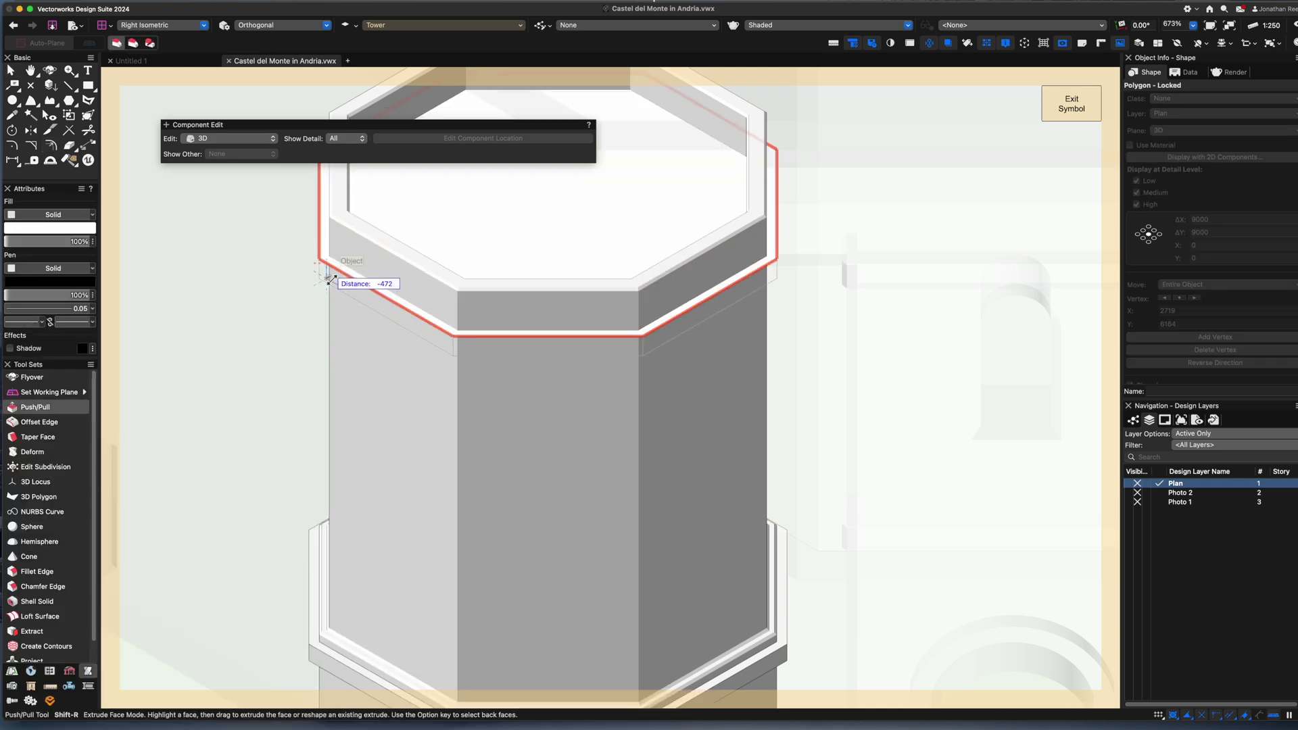
pyautogui.click(331, 282)
pyautogui.scroll(-3, 336, 354)
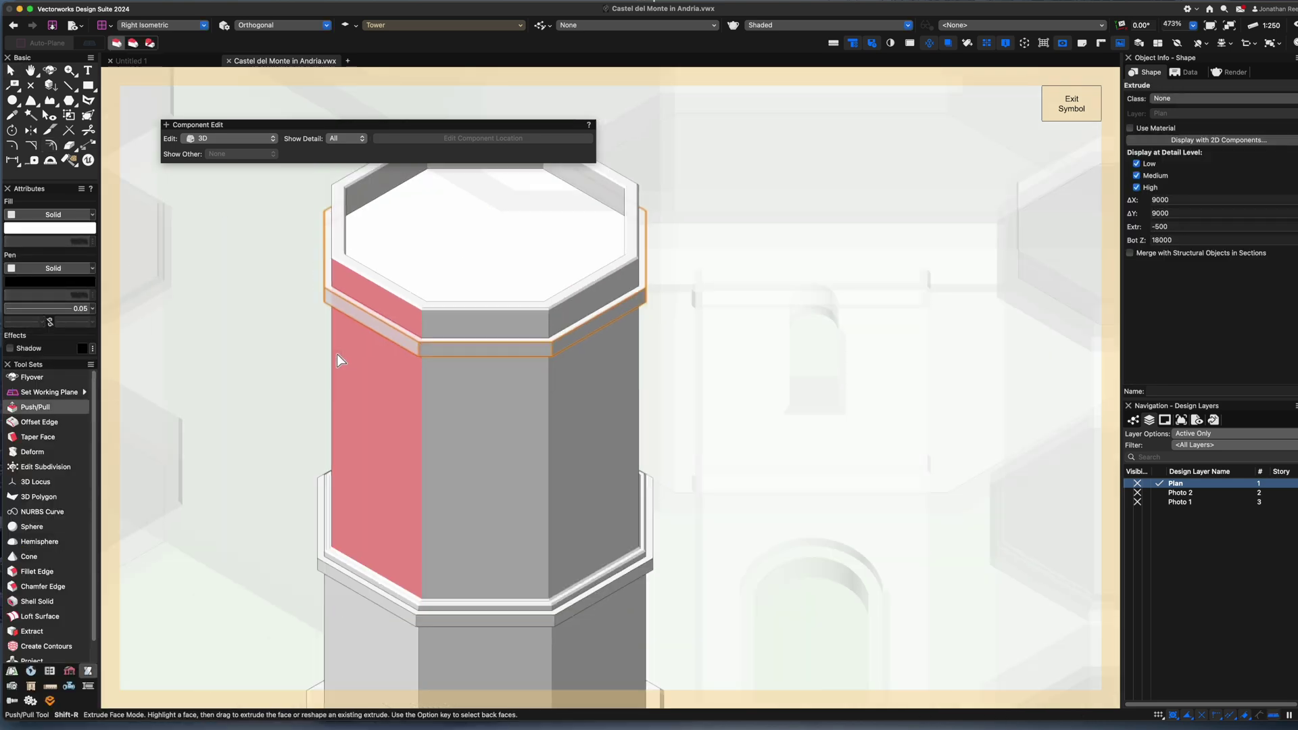
pyautogui.press('x')
pyautogui.scroll(-3, 369, 436)
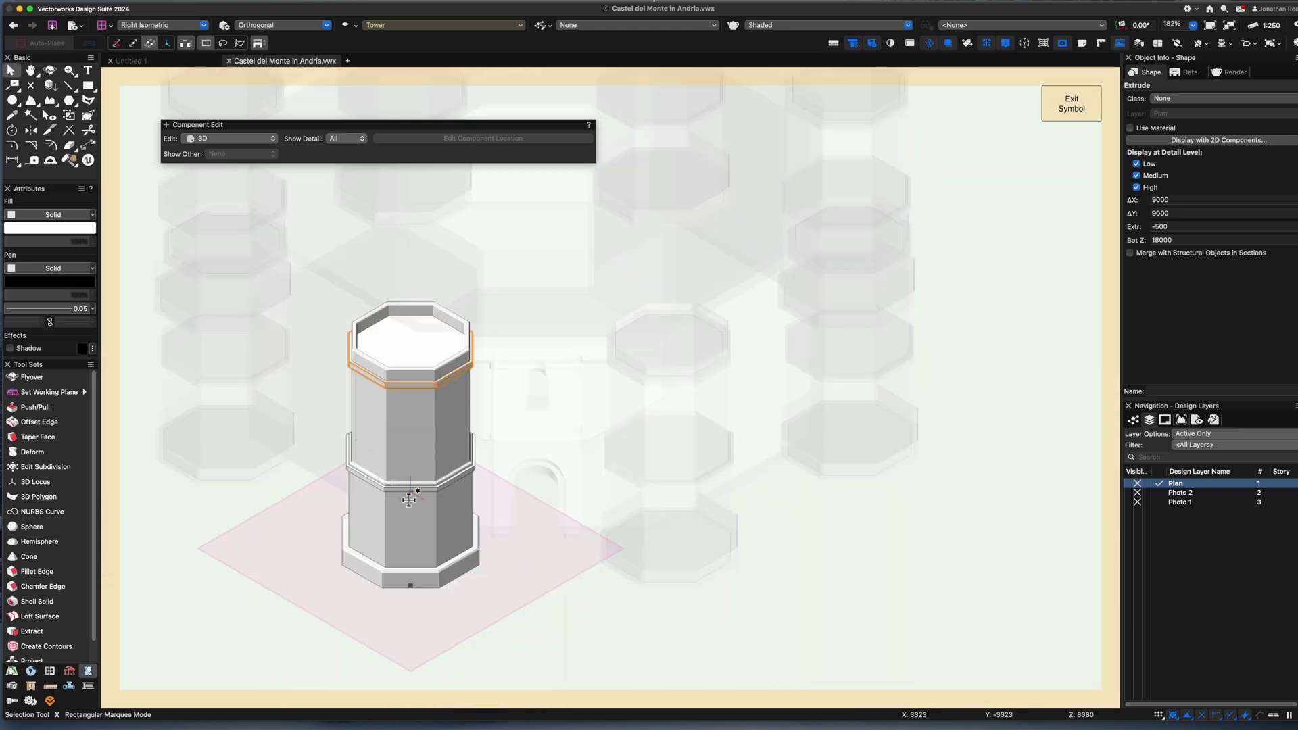
# Examine the tower's underside where the plinth and the main body overlap
pyautogui.press('2')
pyautogui.press('c')
pyautogui.press('x')
pyautogui.keyDown('shift'); pyautogui.moveTo(460, 476); pyautogui.dragTo(420, 545, button='middle'); pyautogui.keyUp('shift')
pyautogui.press('x')
pyautogui.click(419, 551)
pyautogui.press('Delete')
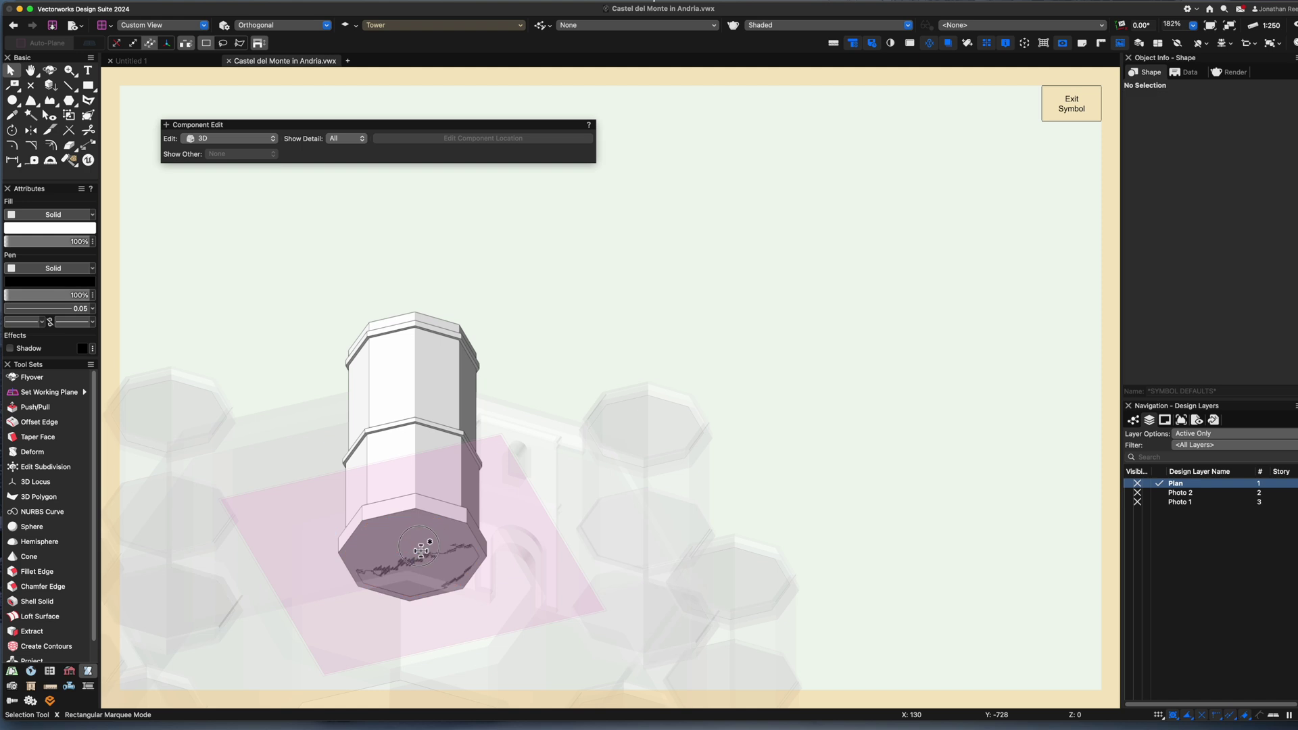
# Try to merge the base plinth and the tower body with Add Surface, in either selection order
pyautogui.click(419, 547)
pyautogui.scroll(2, 417, 546)
pyautogui.keyDown('shift'); pyautogui.click(438, 457); pyautogui.keyUp('shift')
pyautogui.rightClick(425, 314)
pyautogui.click(454, 288)
pyautogui.click(744, 238)
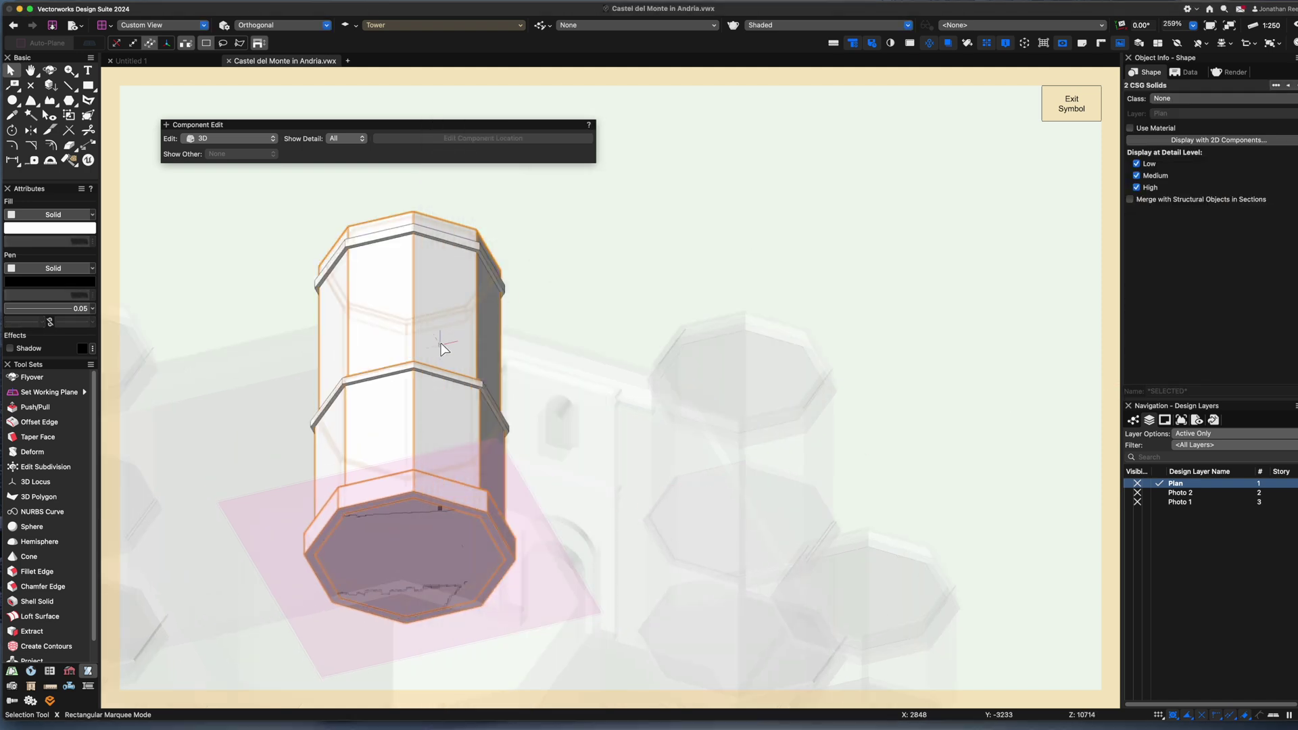
pyautogui.click(449, 315)
pyautogui.click(460, 531)
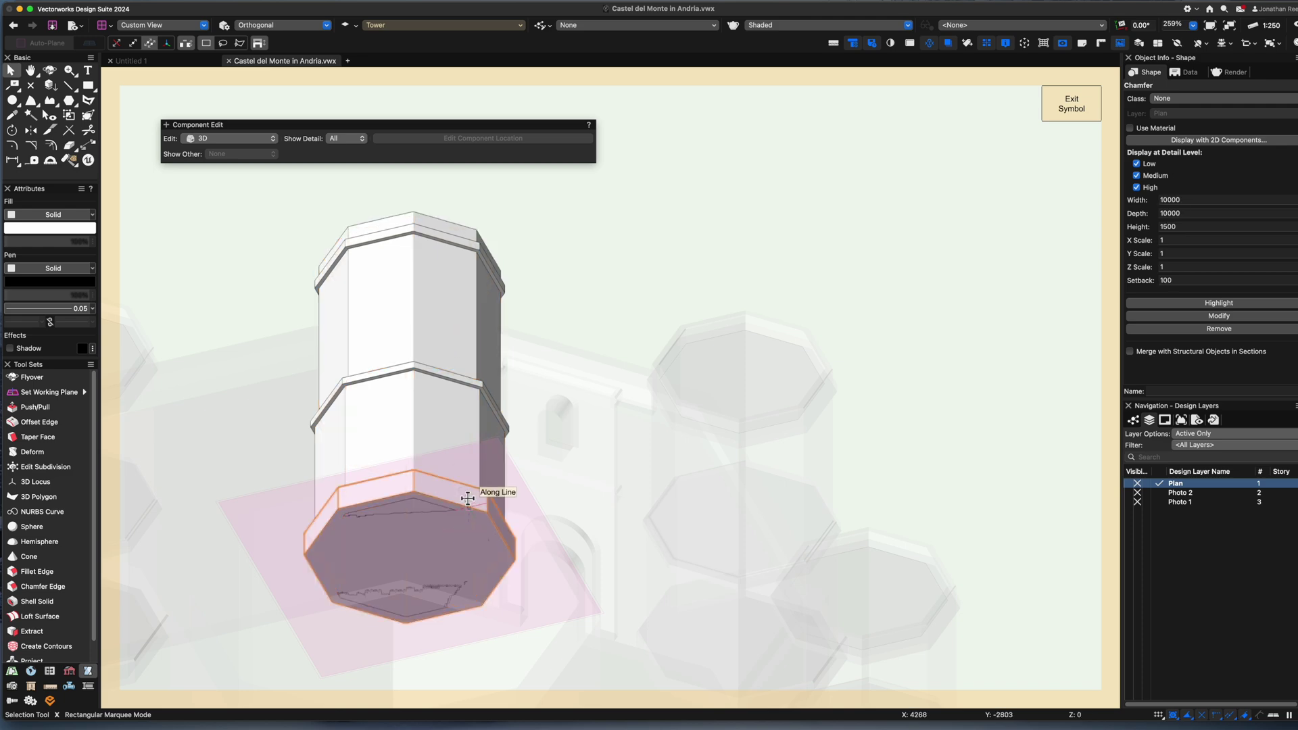
pyautogui.keyDown('shift'); pyautogui.click(460, 452); pyautogui.keyUp('shift')
pyautogui.rightClick(460, 451)
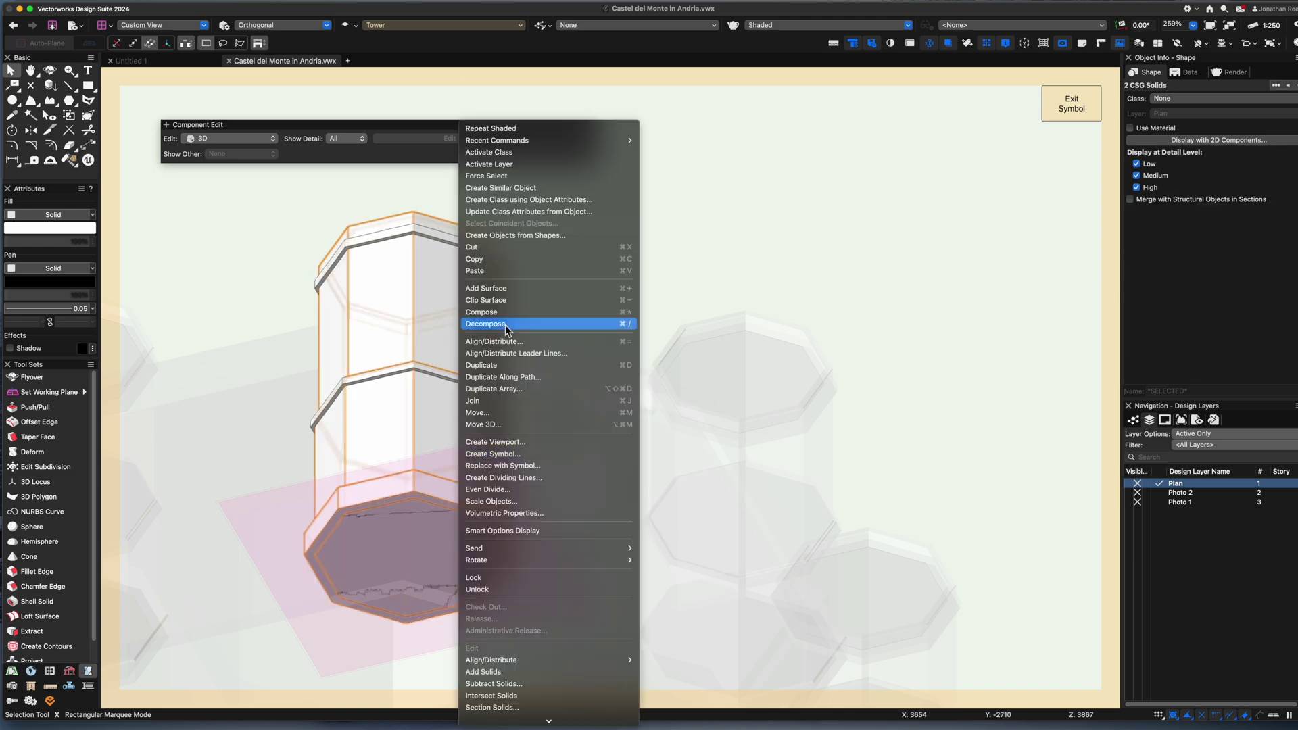
pyautogui.click(510, 292)
pyautogui.click(741, 238)
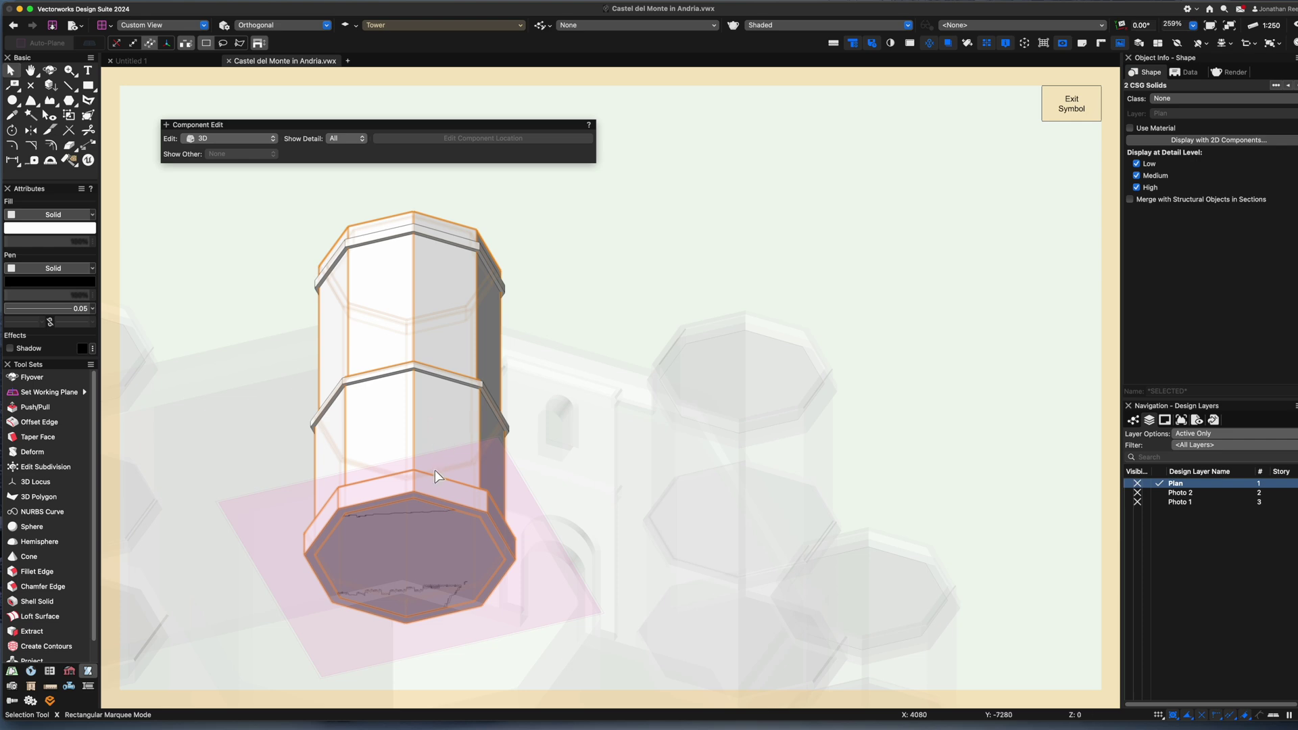
# Cut the base plinth out of the tower symbol to expose the bottom face of the main body
pyautogui.keyDown('shift'); pyautogui.click(499, 497); pyautogui.keyUp('shift')
pyautogui.press('Delete')
pyautogui.scroll(1, 434, 522)
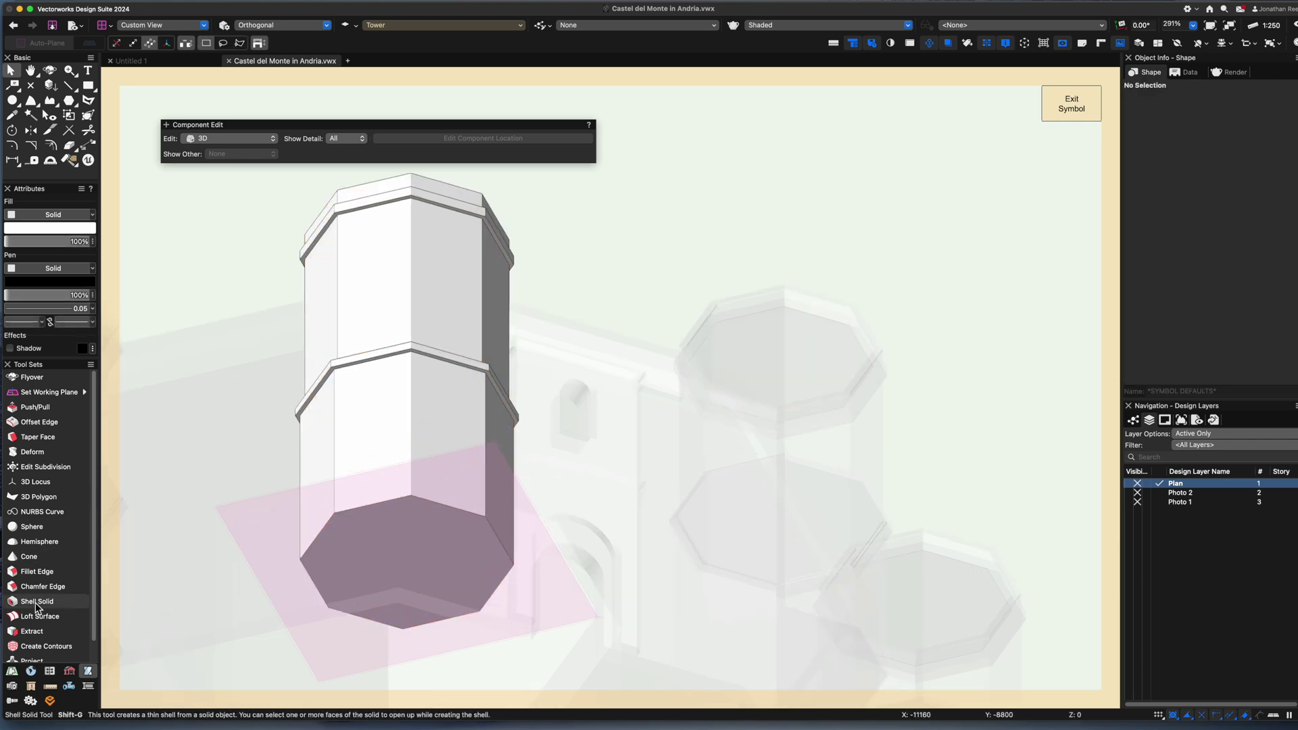
# Shell the tower body inward with a 1000 mm thickness, open at its bottom face, and paste the plinth back in place
pyautogui.click(36, 601)
pyautogui.click(117, 43)
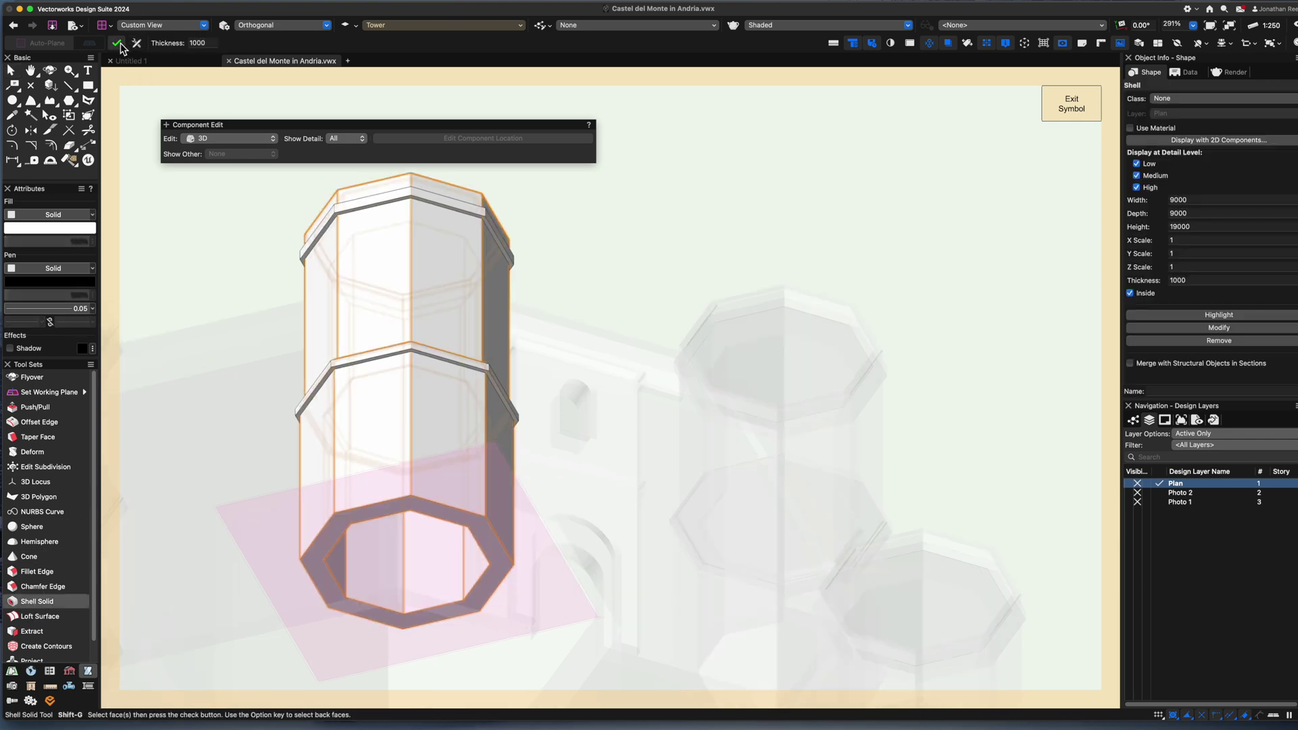
pyautogui.press('x')
# Draw a vertical rectangle about 560 by 2780 mm centred on the front face of the tower's upper storey
pyautogui.press('0')
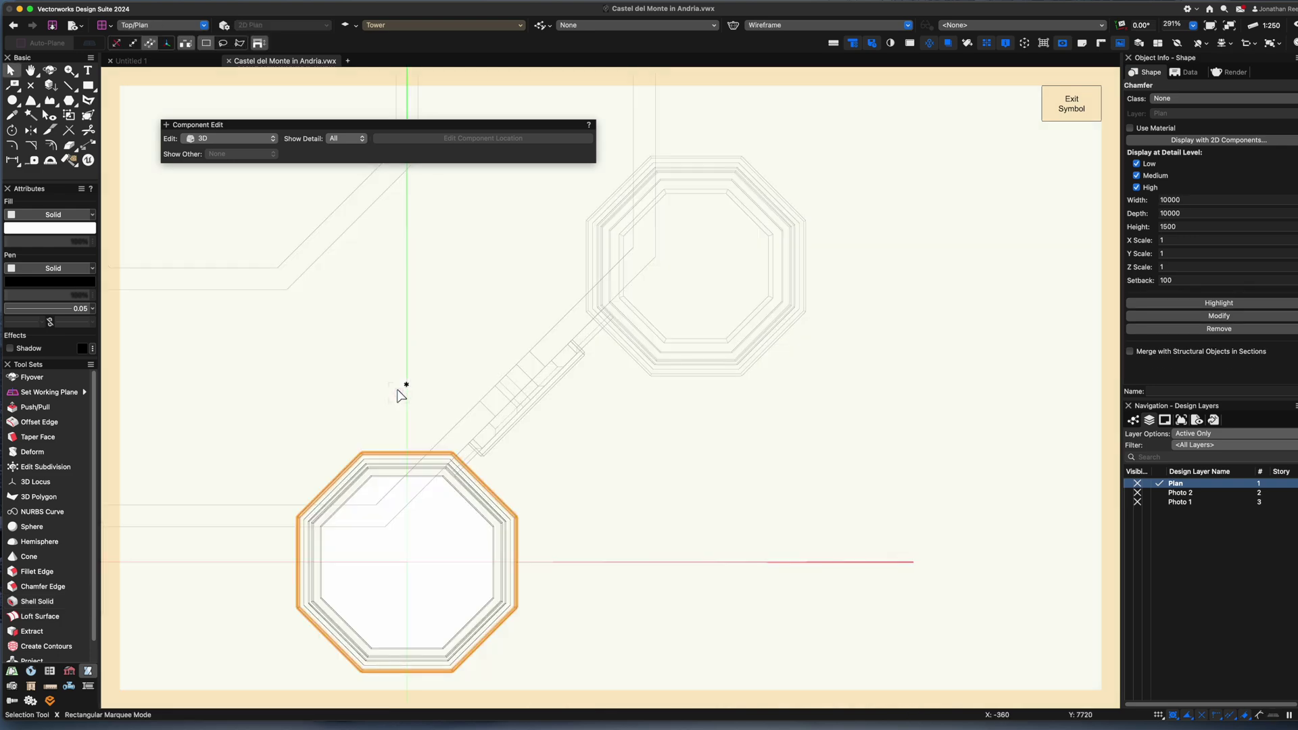
pyautogui.press('2')
pyautogui.press('4')
pyautogui.click(408, 257)
pyautogui.scroll(3, 413, 211)
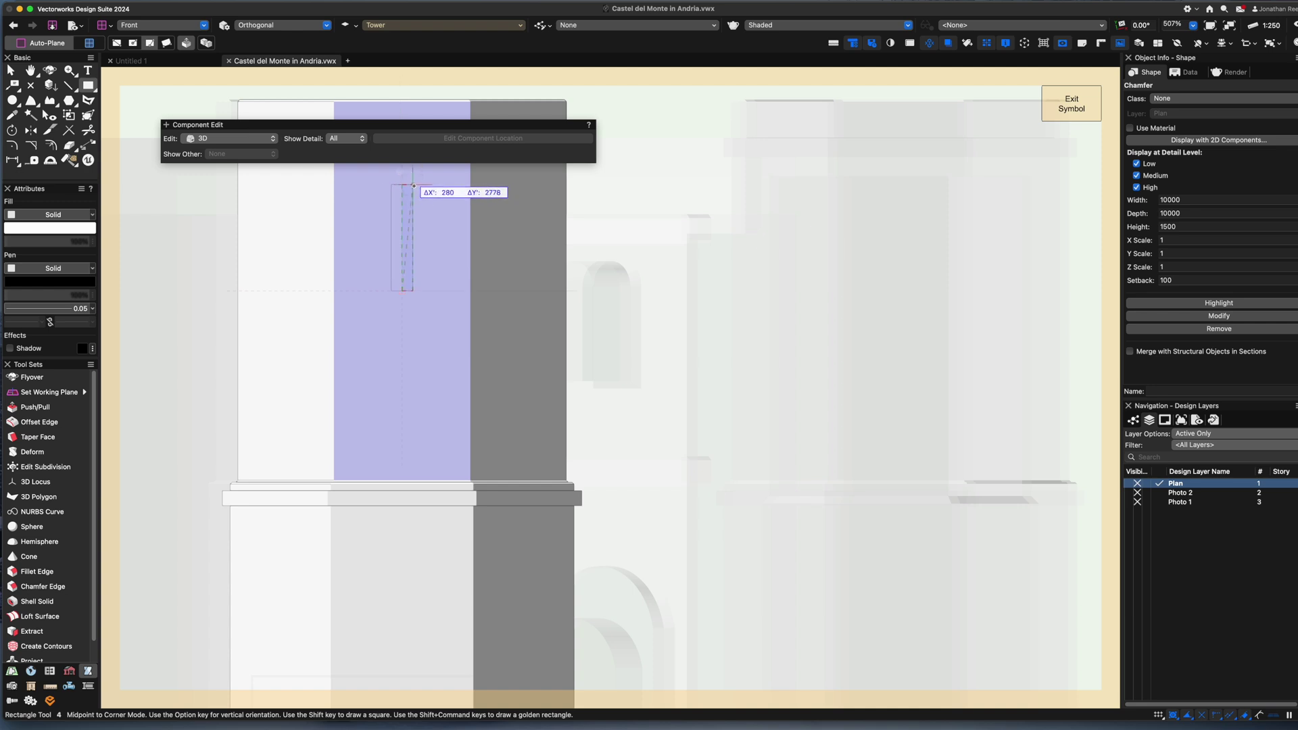
pyautogui.click(413, 185)
# Copy the rectangle down to the lower storey and set the upper one to 200 mm wide and 1000 mm high
pyautogui.scroll(-3, 413, 185)
pyautogui.press('x')
pyautogui.moveTo(409, 246); pyautogui.dragTo(404, 446)
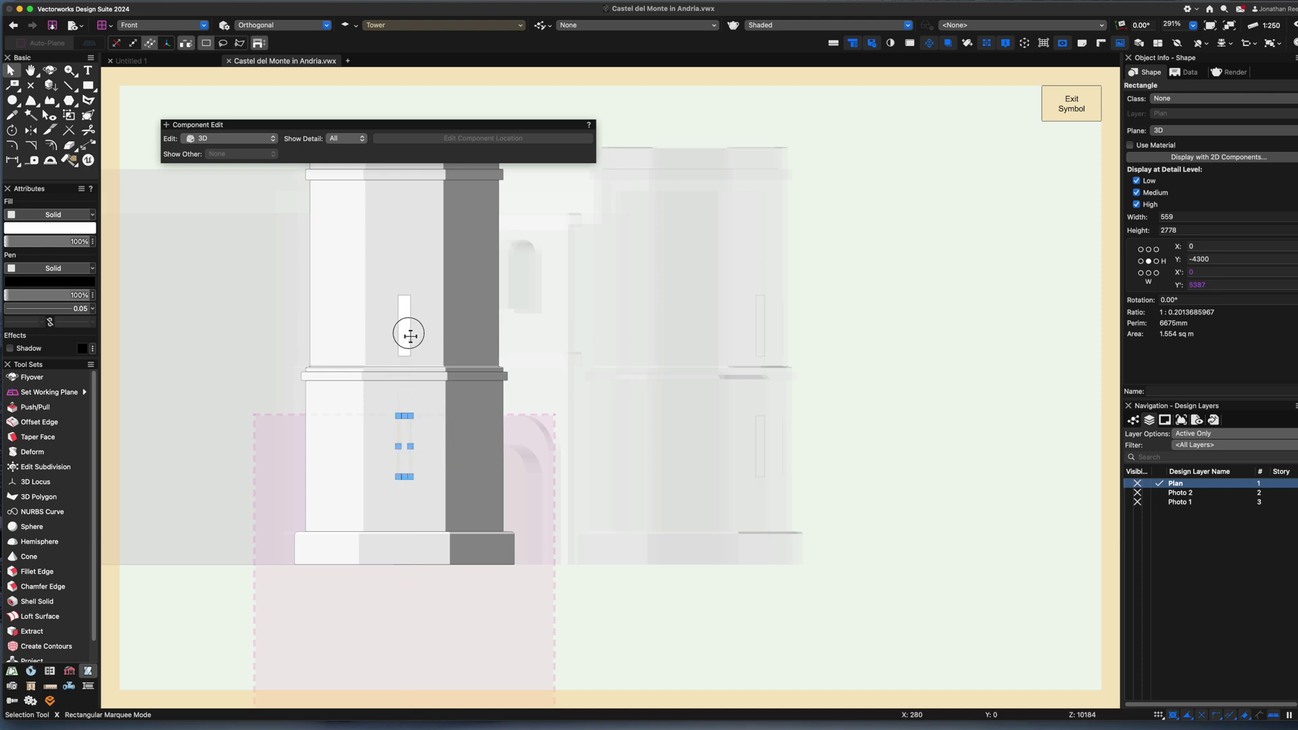
pyautogui.write('1000')
pyautogui.press('Return')
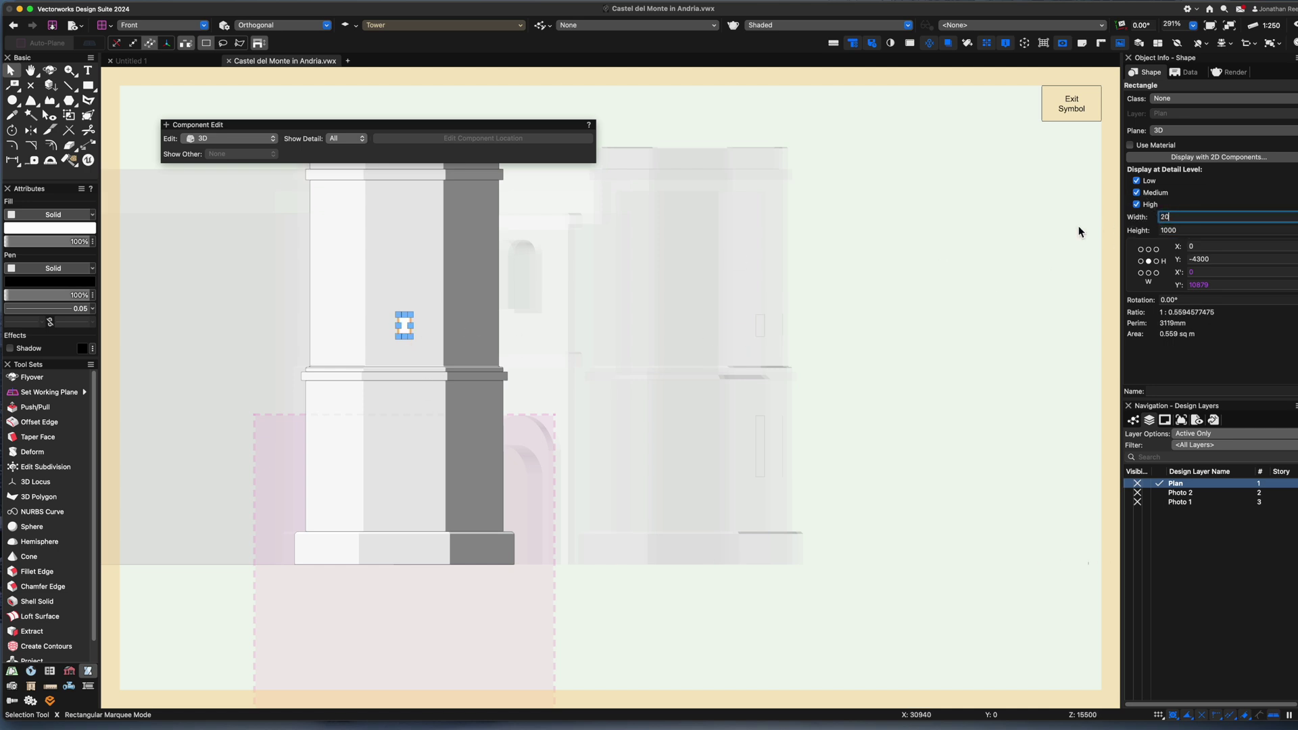
# Duplicate the slit rectangle straight up within the upper storey and select both rectangles
pyautogui.scroll(2, 421, 428)
pyautogui.moveTo(406, 268); pyautogui.dragTo(418, 401, button='middle')
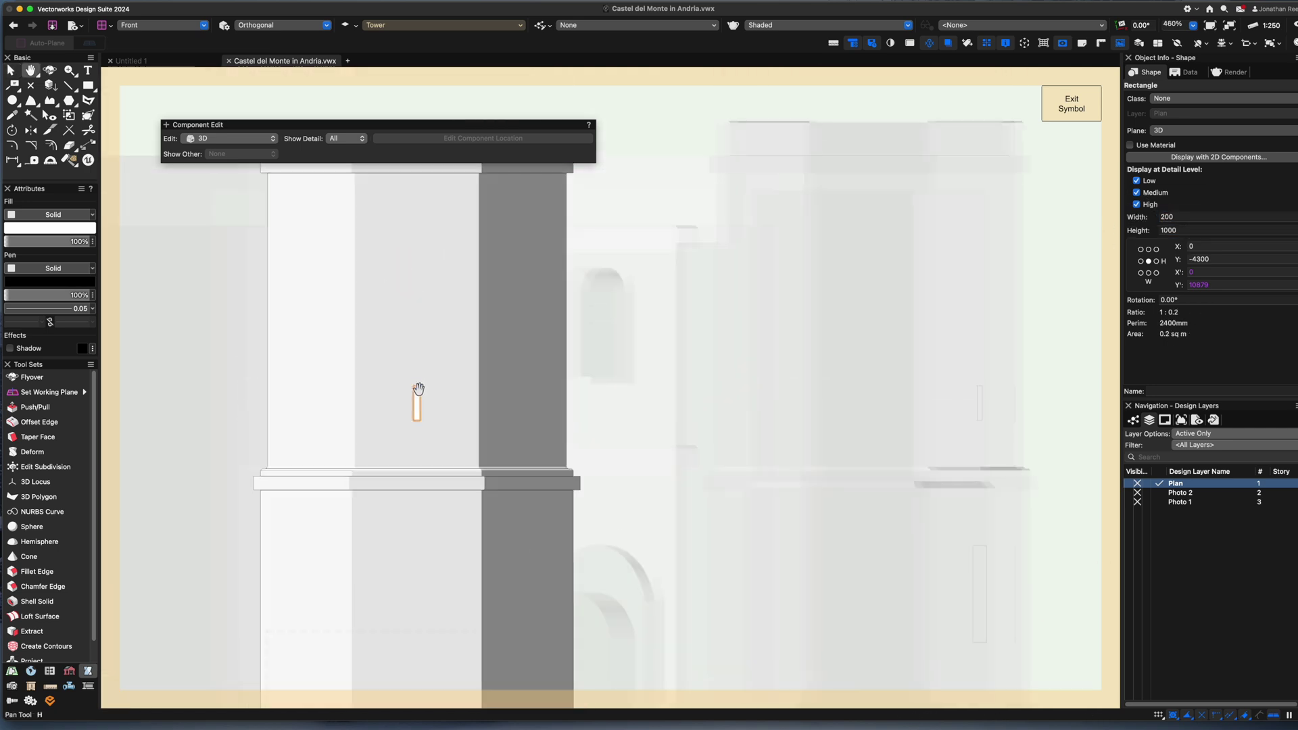
pyautogui.keyDown('alt'); pyautogui.moveTo(421, 385); pyautogui.dragTo(420, 265); pyautogui.keyUp('alt')
pyautogui.keyDown('shift'); pyautogui.click(420, 399); pyautogui.keyUp('shift')
pyautogui.moveTo(420, 398); pyautogui.dragTo(423, 332, button='middle')
pyautogui.scroll(-1, 424, 332)
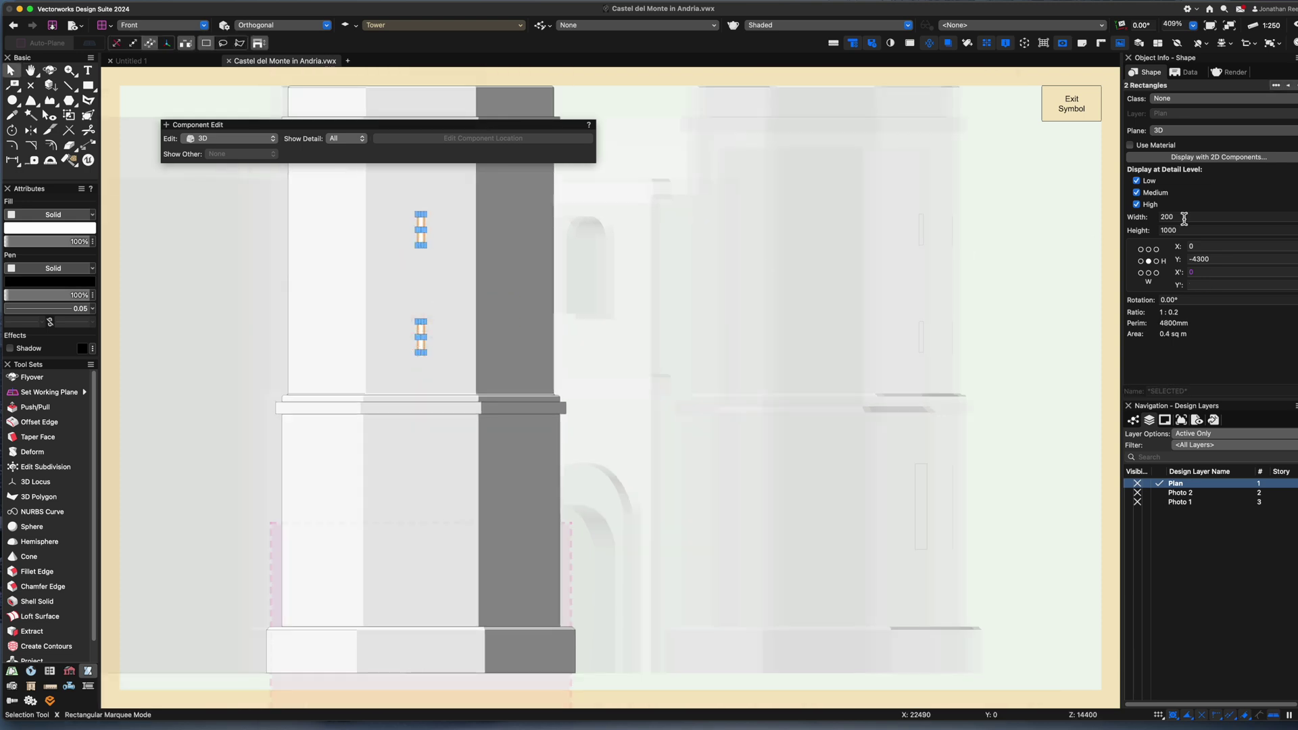
# Copy the two slit rectangles down to the lower storey and extrude all four rectangles 2000 mm
pyautogui.moveTo(427, 334); pyautogui.dragTo(423, 549)
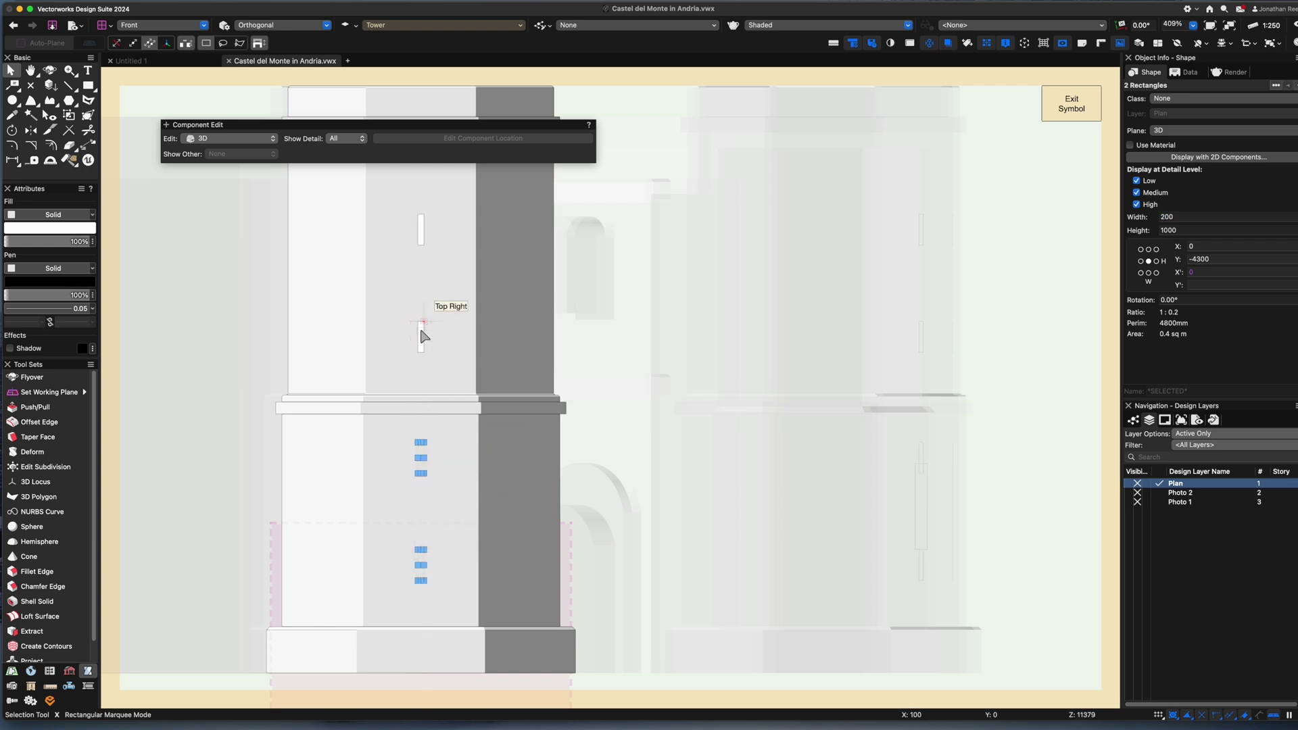
pyautogui.press('super+e')
pyautogui.write('2000')
pyautogui.press('Return')
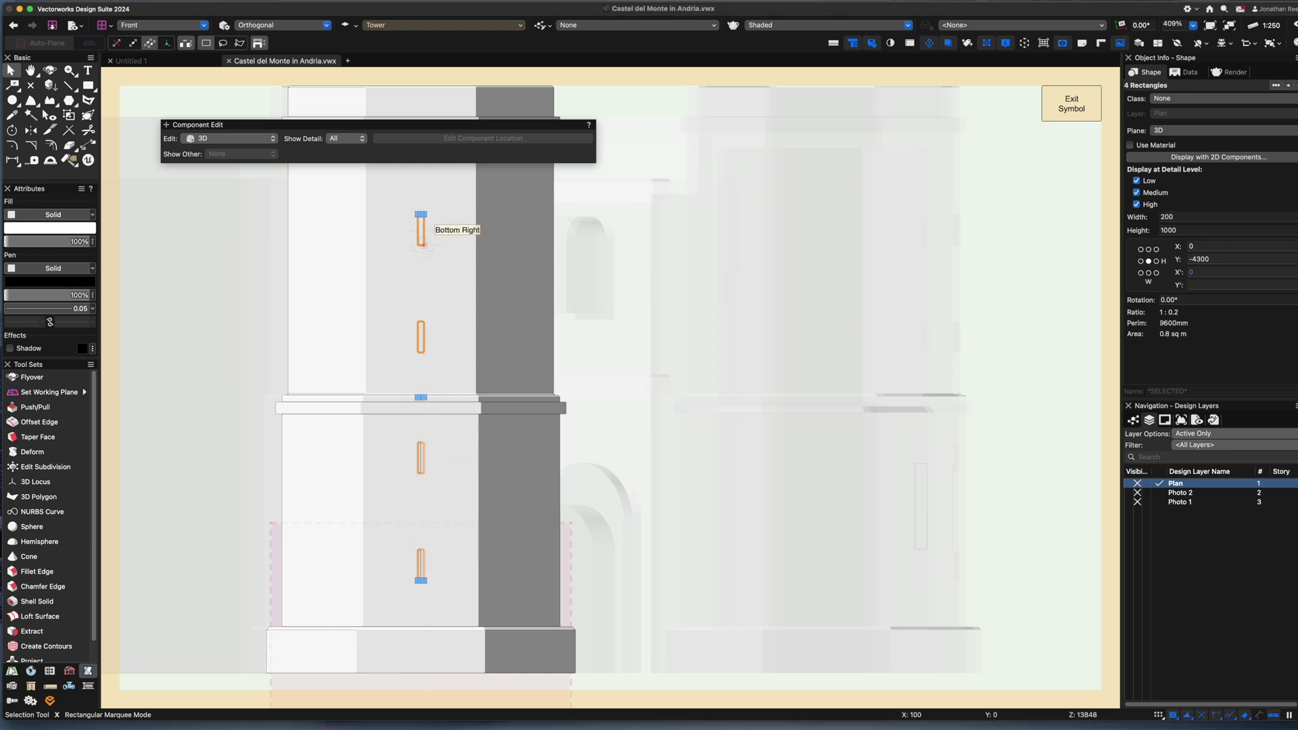
# Move the extruded slits in plan so they pass through the tower's front wall
pyautogui.press('super+5')
pyautogui.scroll(-5, 460, 319)
pyautogui.moveTo(428, 378); pyautogui.dragTo(428, 342)
pyautogui.moveTo(464, 296); pyautogui.dragTo(513, 511, button='middle')
# Create a circular array of the slit extrusion around the tower's centre with 7 rotated duplicates at 45° intervals
pyautogui.click(150, 6)
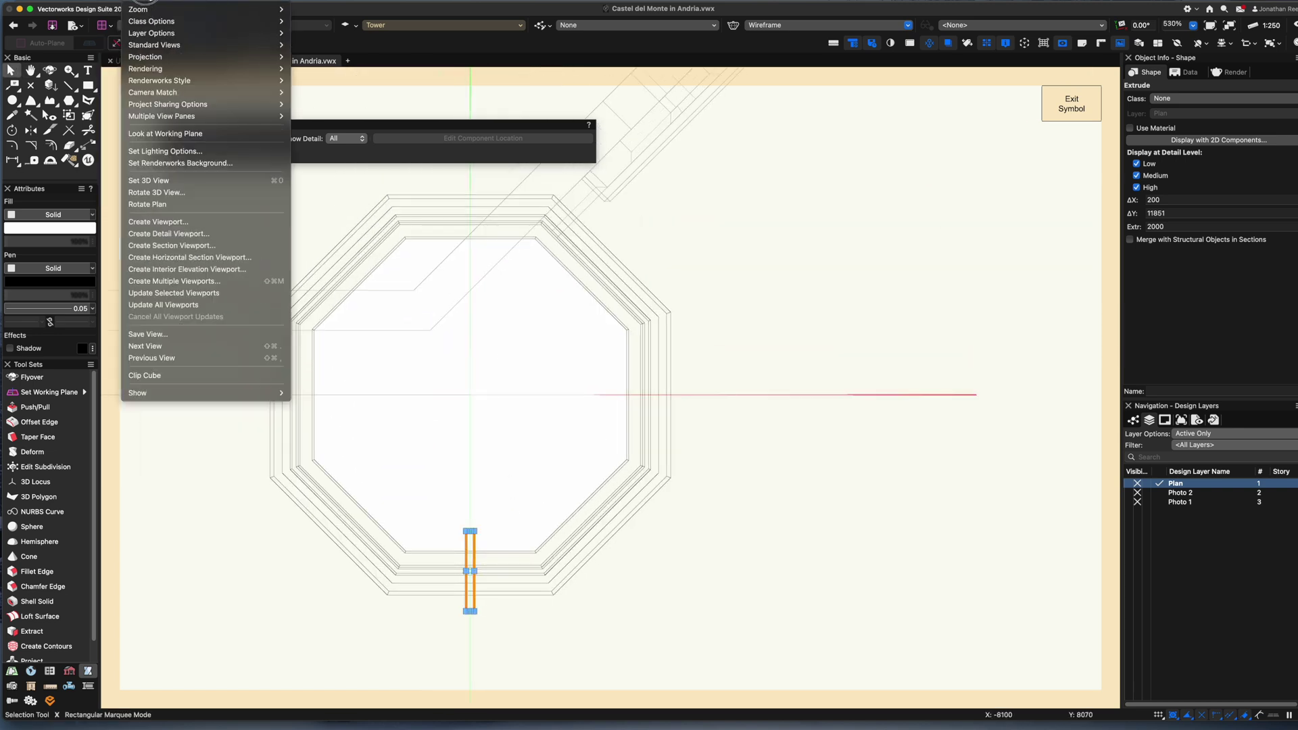
pyautogui.click(133, 157)
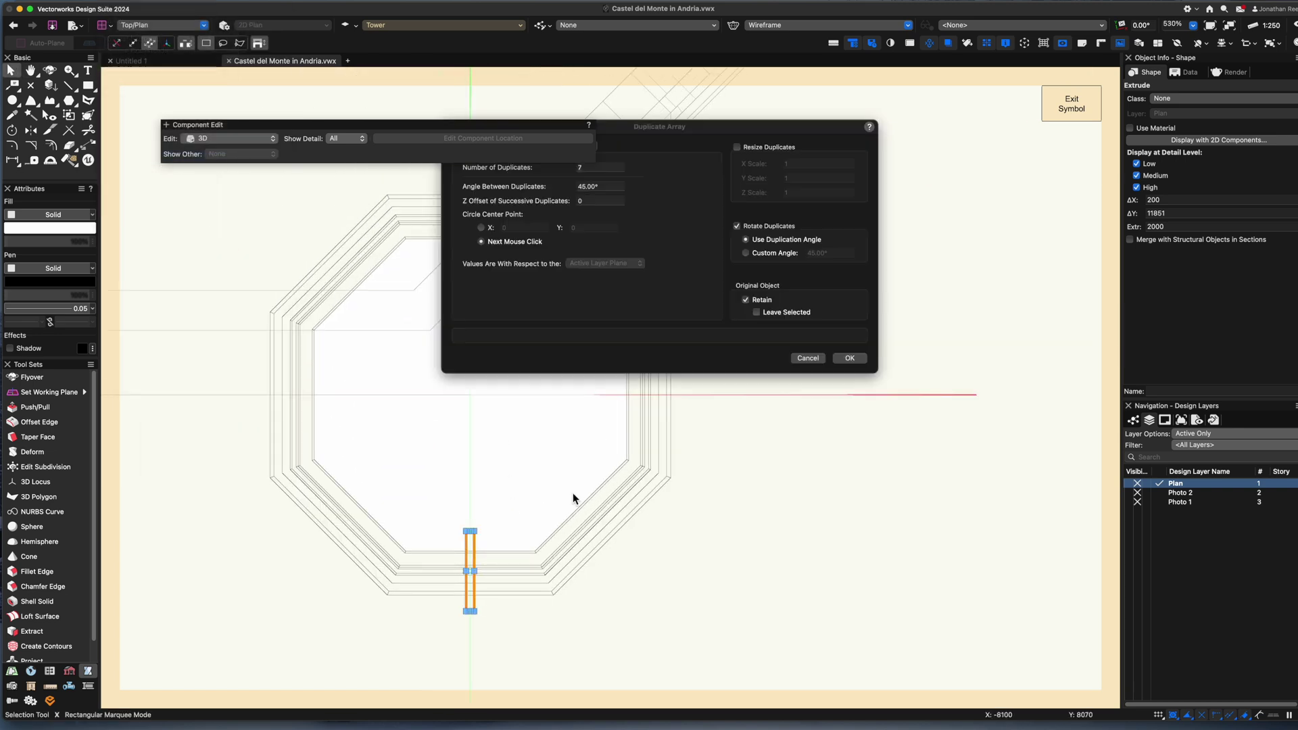
pyautogui.click(849, 358)
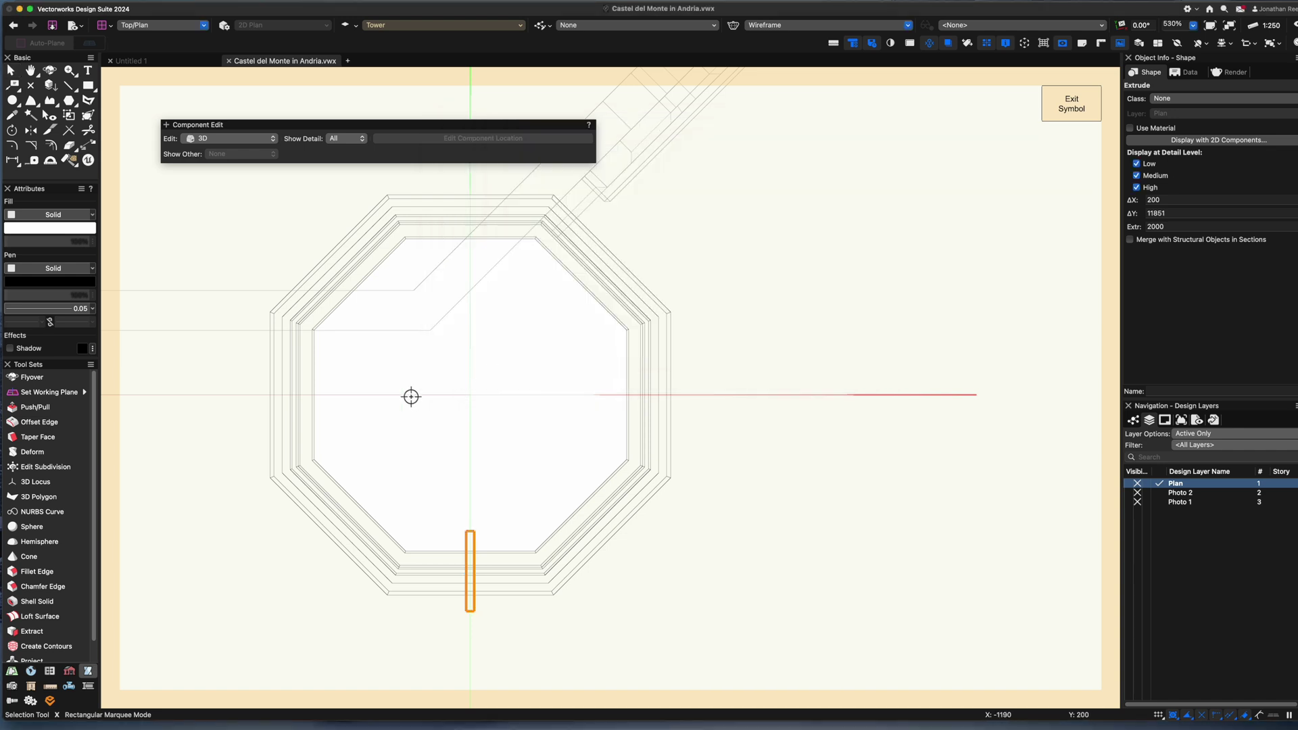
pyautogui.click(471, 397)
# Subtract all the arrayed slit extrusions from the tower body to cut the slit windows
pyautogui.press('3')
pyautogui.keyDown('shift'); pyautogui.click(495, 340); pyautogui.keyUp('shift')
pyautogui.moveTo(502, 258); pyautogui.dragTo(528, 413, button='middle')
pyautogui.click(196, 2)
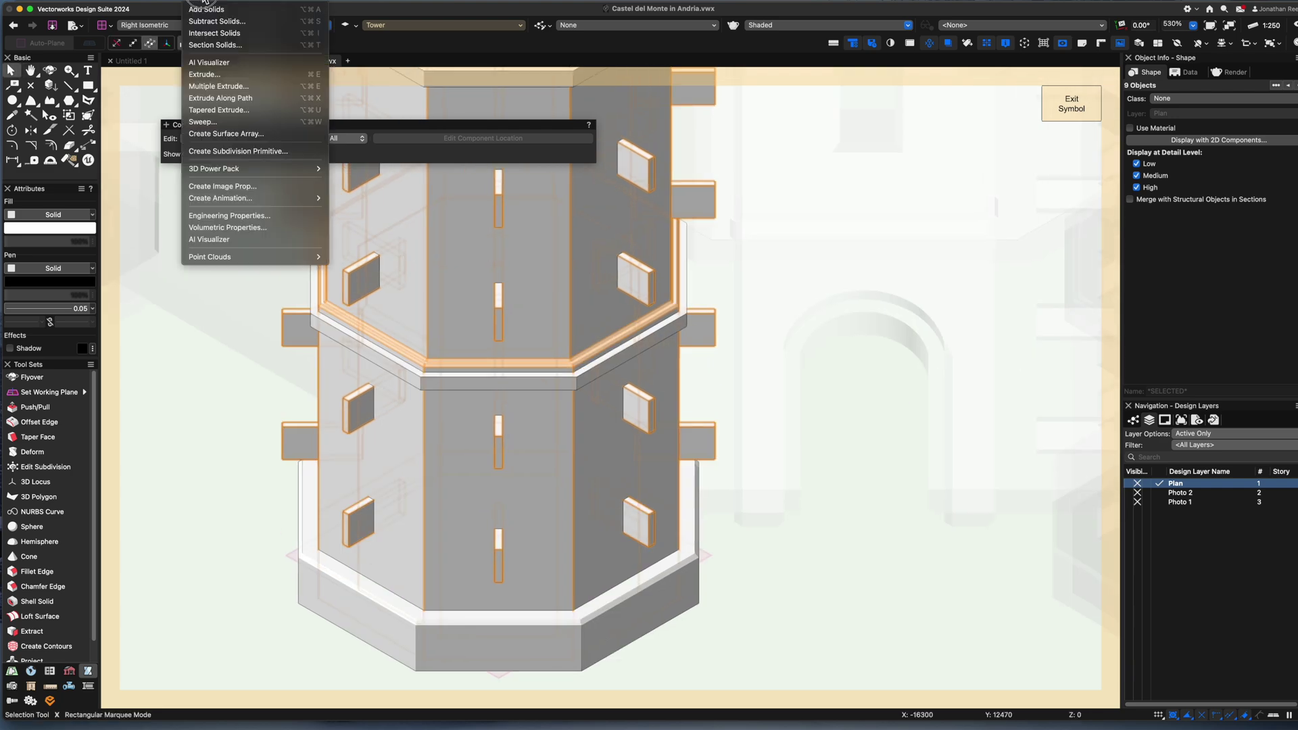
pyautogui.click(204, 20)
pyautogui.click(691, 242)
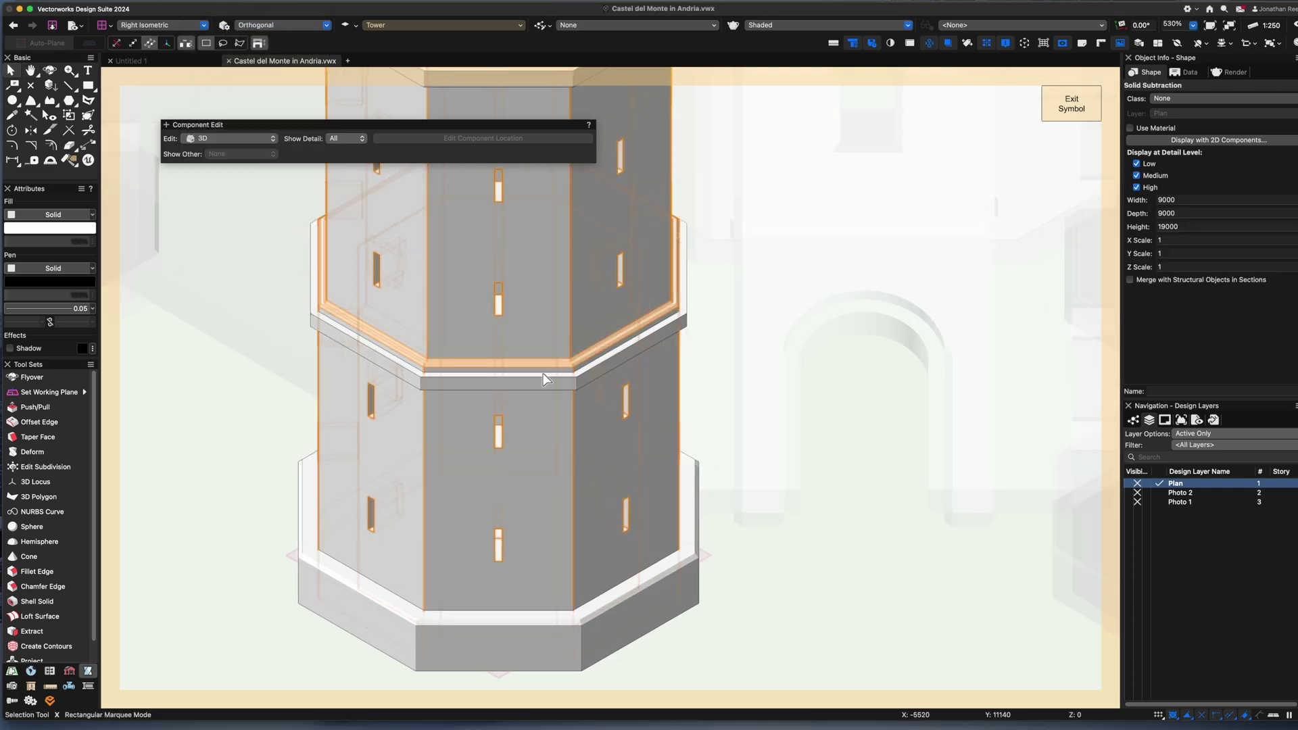
# Exit the tower symbol to inspect the slit windows in the whole model, and reopen its 3D component for editing
pyautogui.scroll(-3, 542, 373)
pyautogui.click(1067, 104)
pyautogui.click(732, 499)
pyautogui.press('3')
pyautogui.moveTo(731, 499)
pyautogui.keyDown('super'); pyautogui.mouseDown(button='middle')
pyautogui.moveTo(568, 471)
pyautogui.moveTo(399, 382)
pyautogui.mouseUp(button='middle'); pyautogui.keyUp('super')
pyautogui.scroll(4, 399, 381)
pyautogui.doubleClick(422, 376)
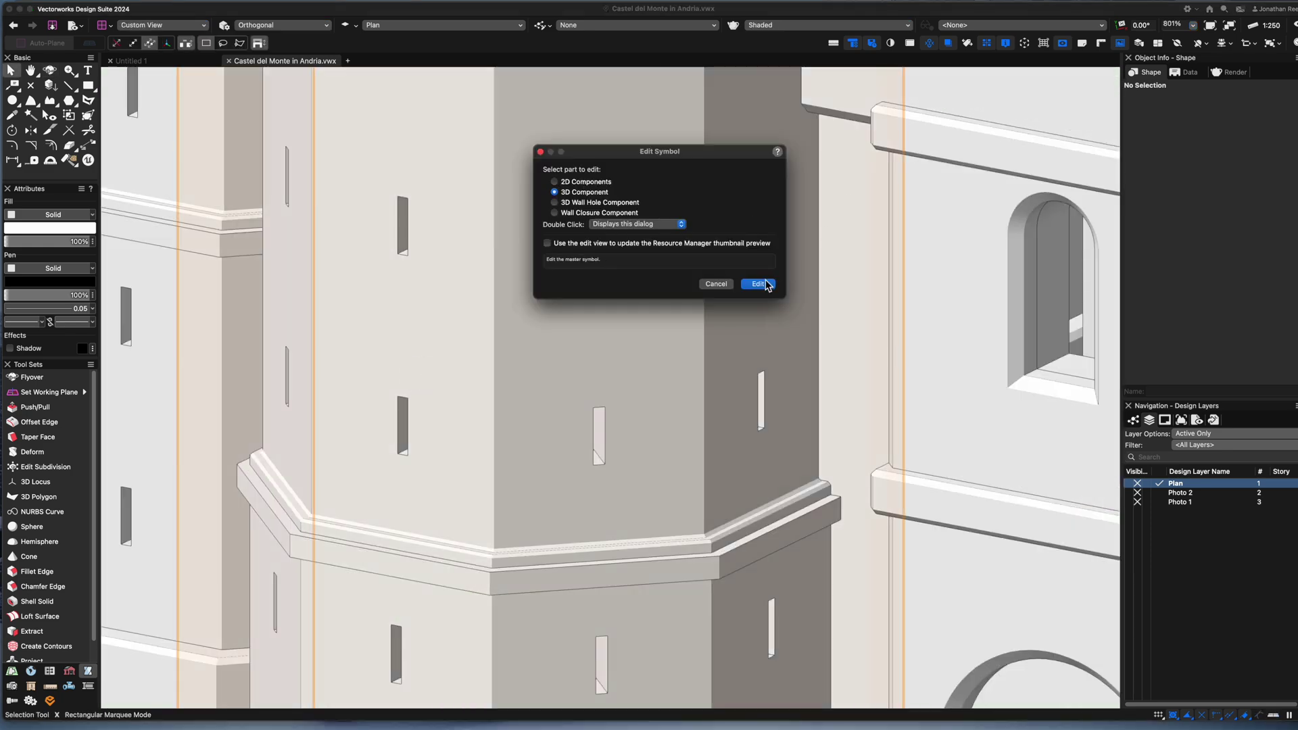
pyautogui.press('Return')
pyautogui.press('h')
pyautogui.moveTo(275, 324); pyautogui.dragTo(347, 254)
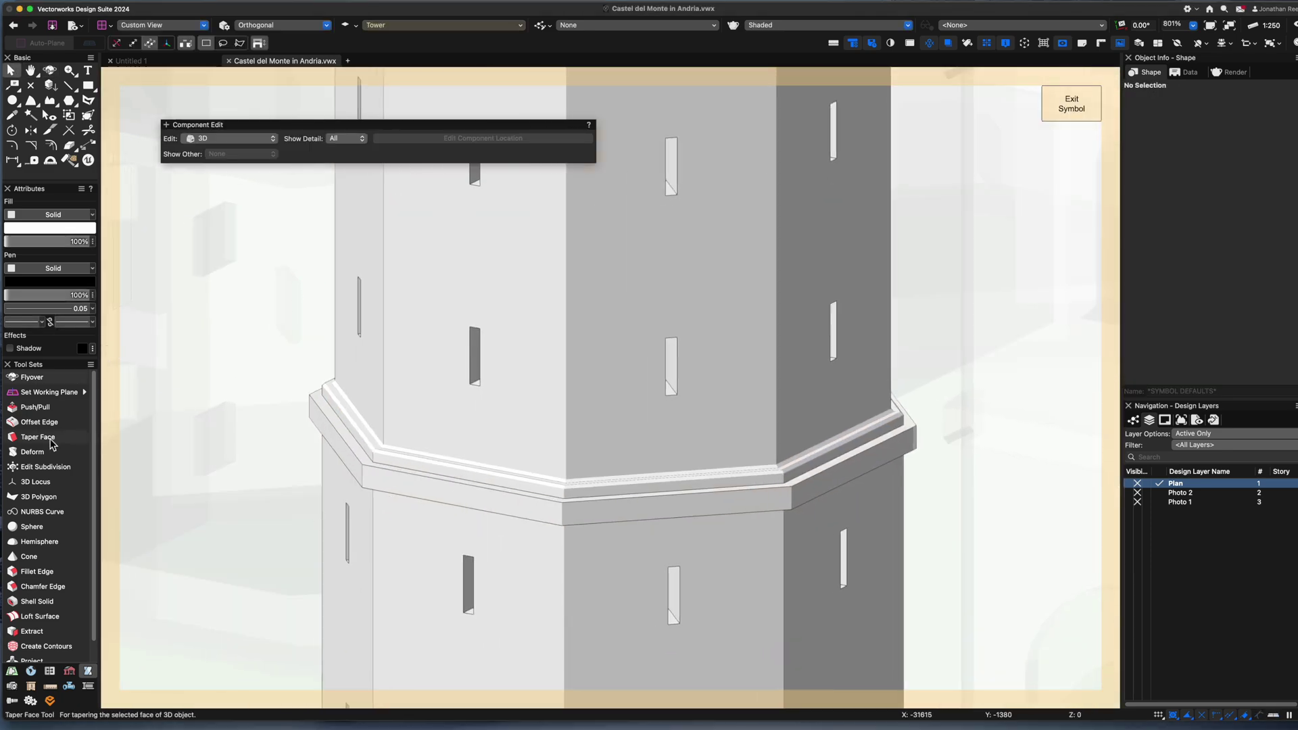
# Try to chamfer the outer edges of one slit window, adjusting the Chamfer Edge selection options
pyautogui.click(42, 586)
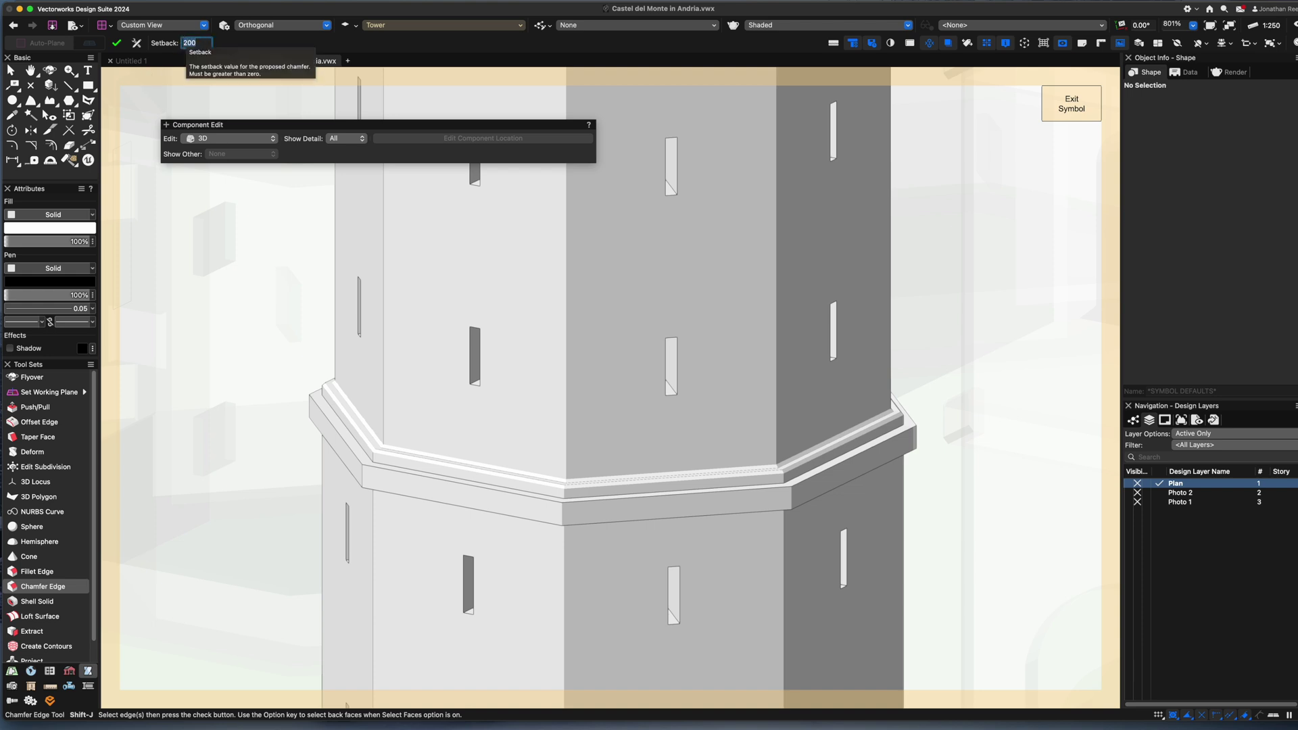
pyautogui.scroll(2, 475, 363)
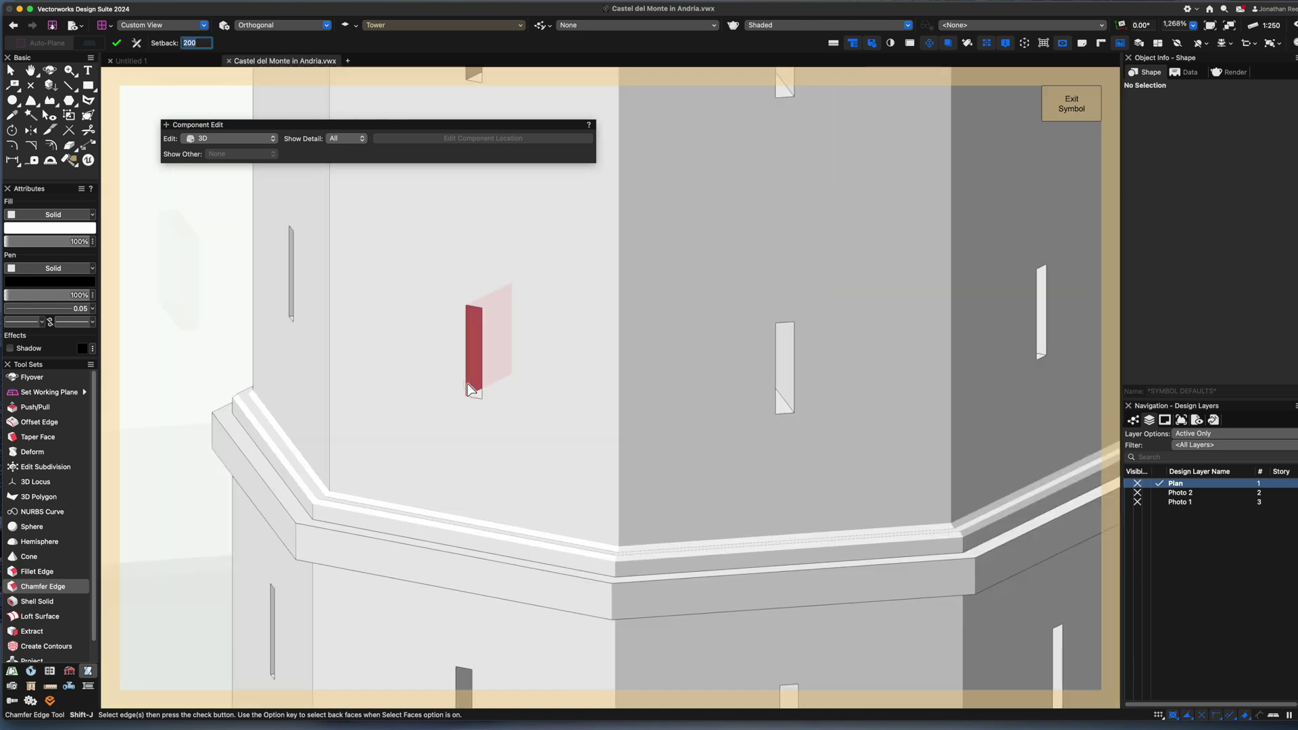
pyautogui.click(136, 43)
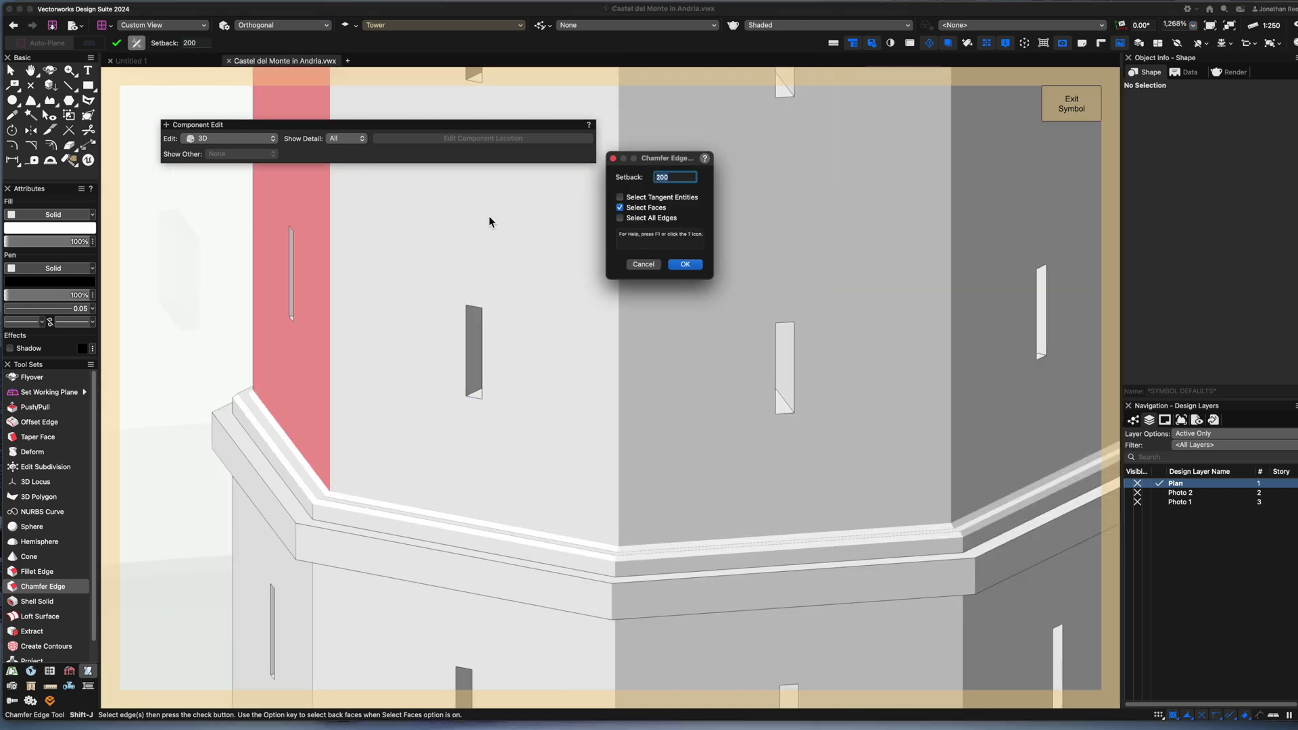
pyautogui.click(681, 262)
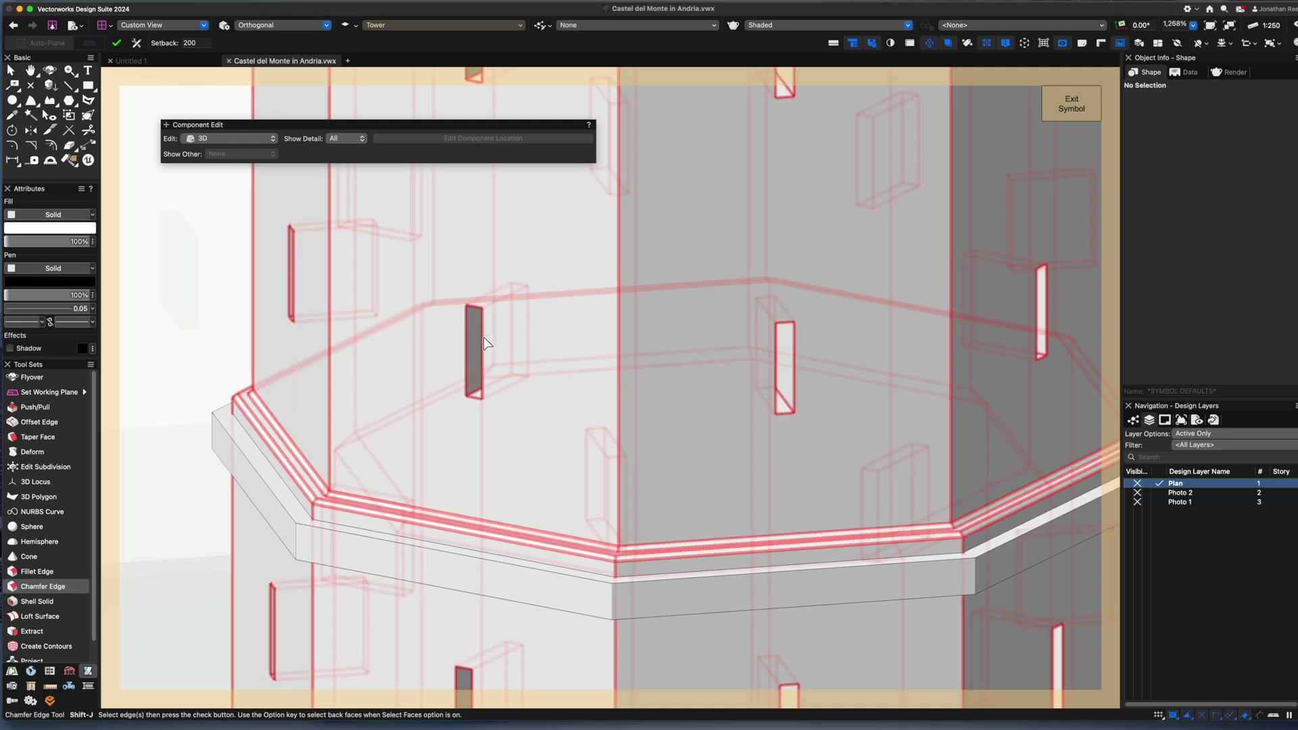
pyautogui.click(137, 44)
pyautogui.click(684, 263)
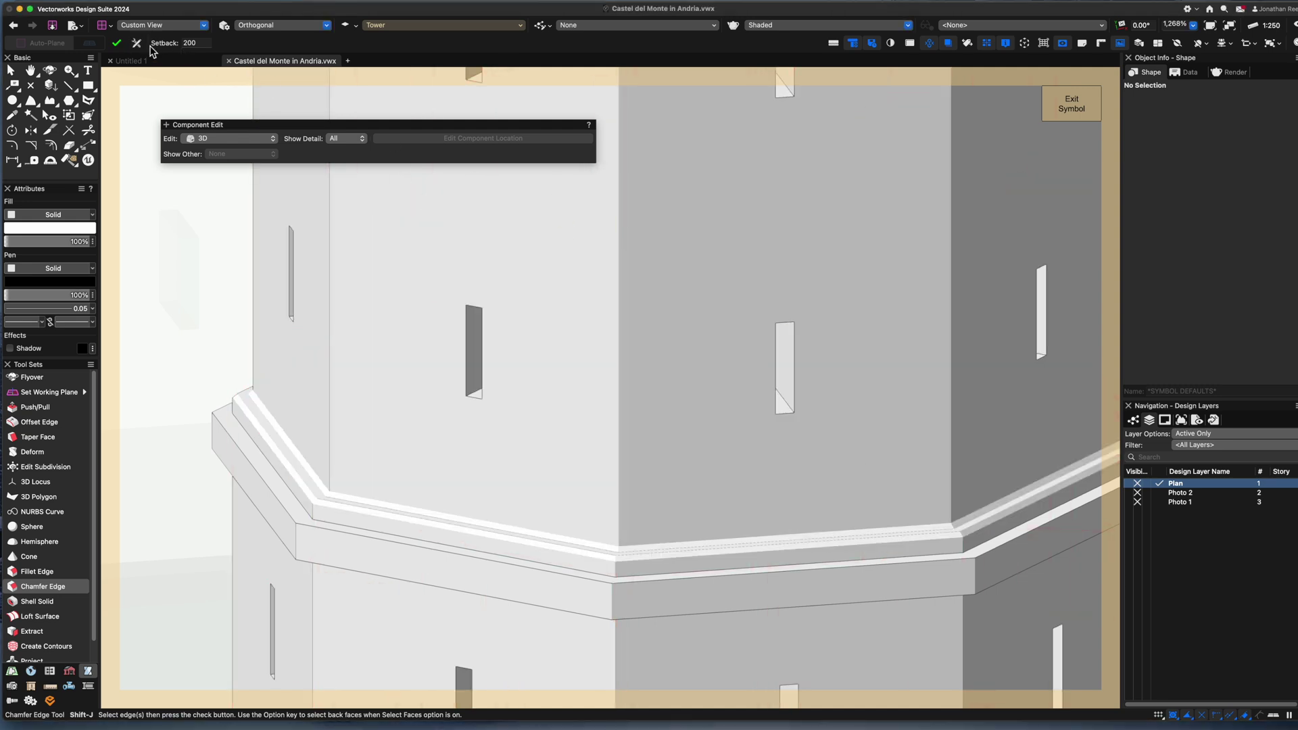
pyautogui.click(136, 43)
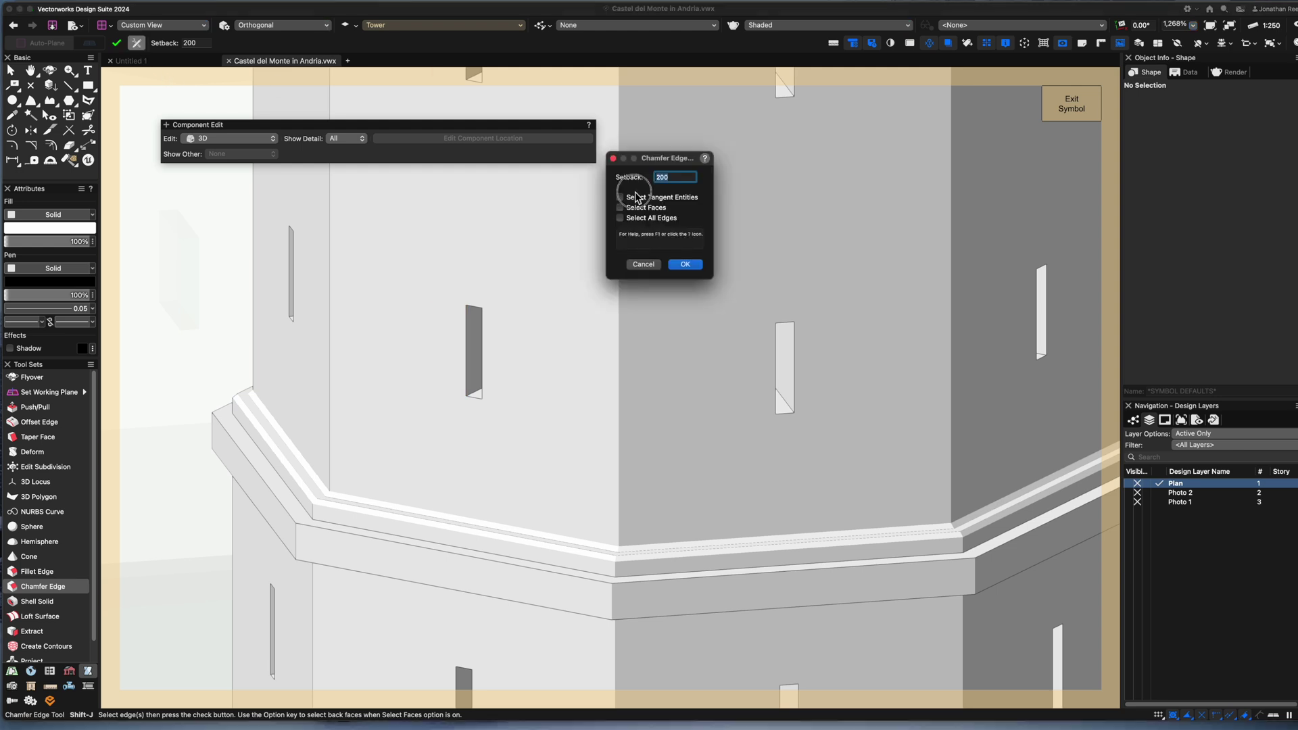
pyautogui.press('Return')
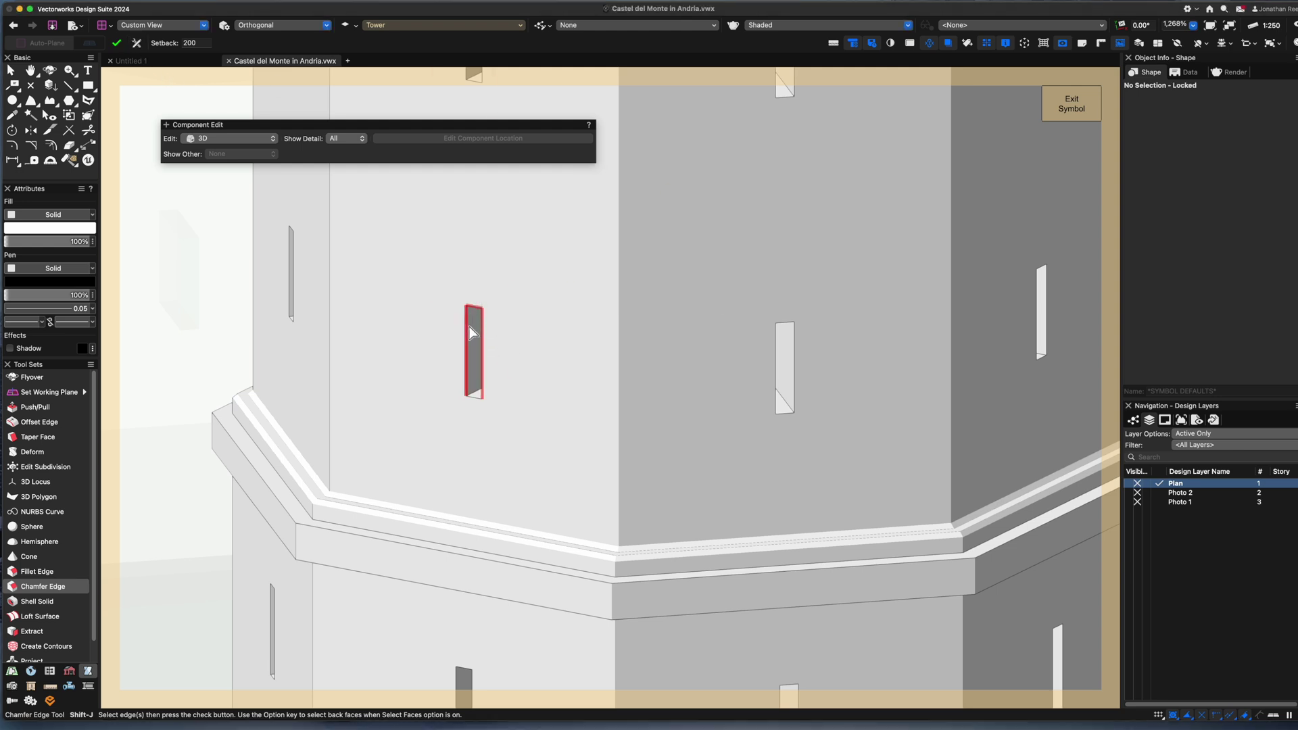
pyautogui.click(116, 42)
pyautogui.press('x')
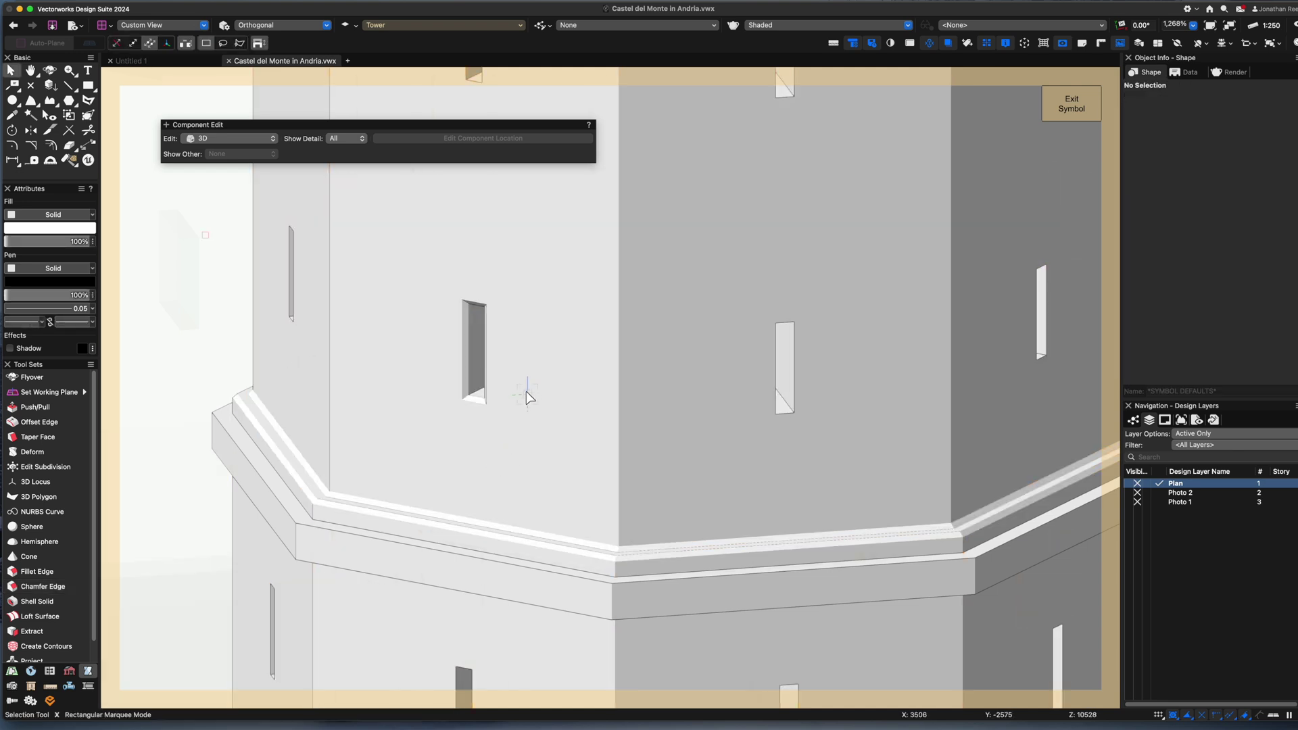
# Trace one slit window with a 200 by 1000 mm rectangle and offset a duplicate outward by 200 mm
pyautogui.scroll(3, 510, 399)
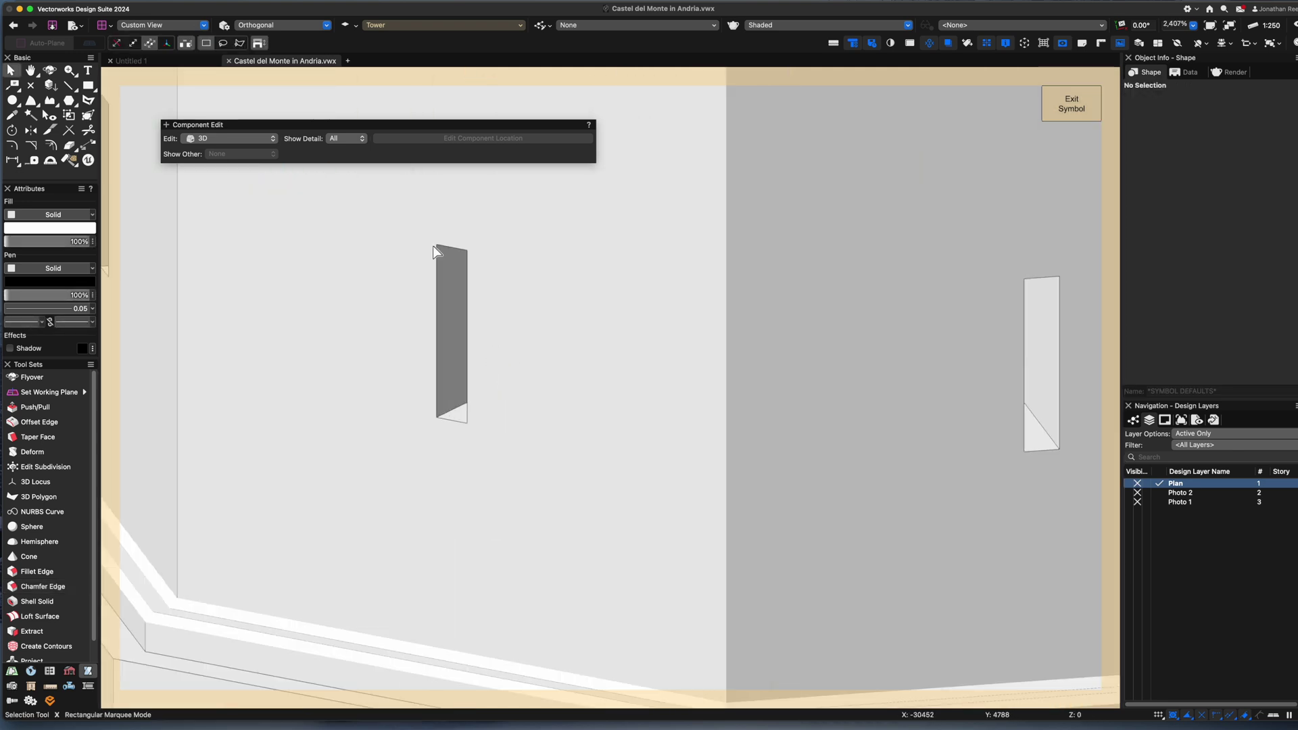
pyautogui.press('4')
pyautogui.click(437, 244)
pyautogui.click(462, 426)
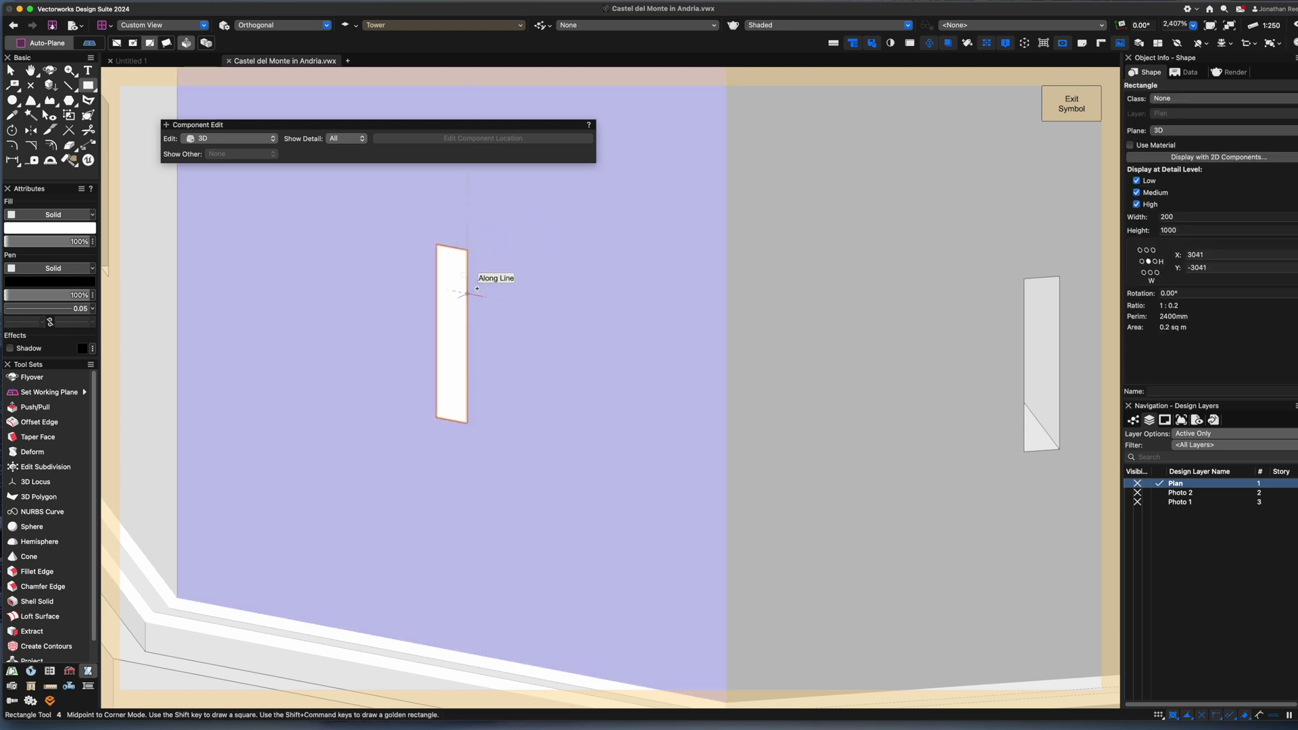
pyautogui.press('o')
pyautogui.press('o')
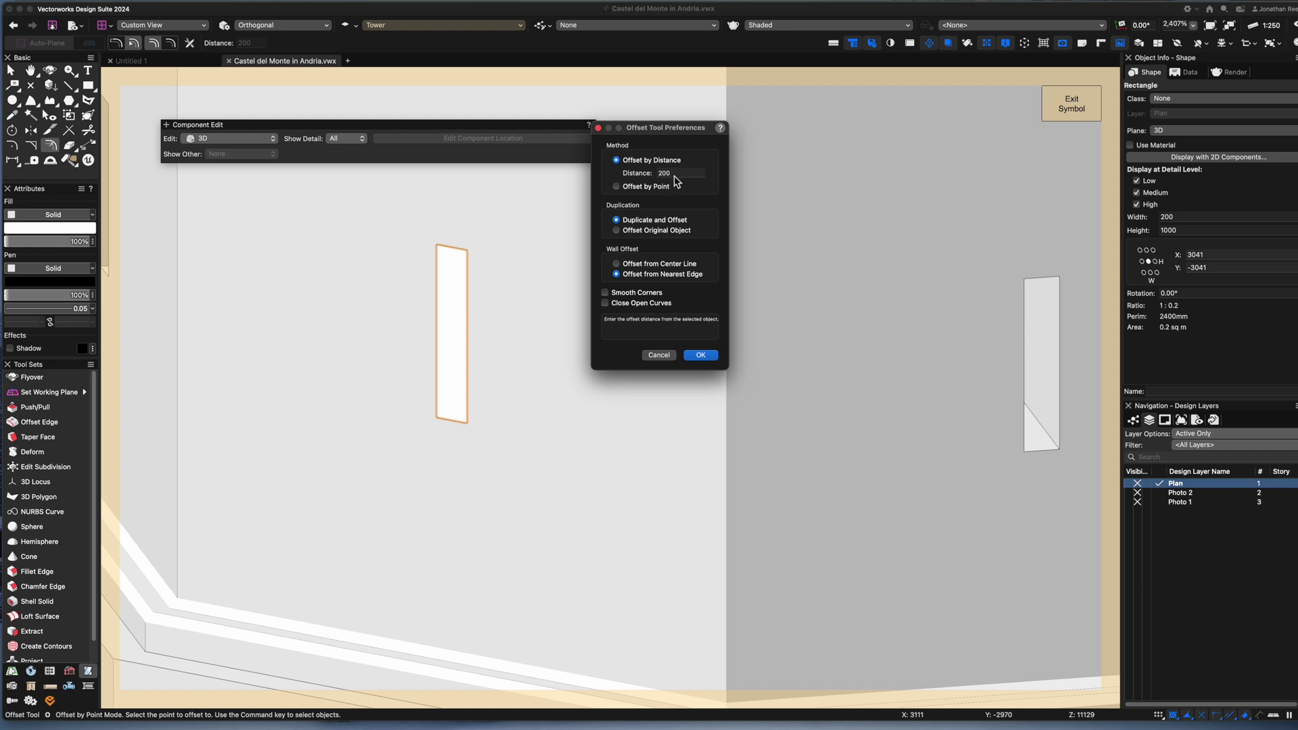
pyautogui.click(702, 356)
pyautogui.click(464, 319)
# Extrude the 600 by 1400 mm offset rectangle by -200 mm into the tower wall
pyautogui.press('x')
pyautogui.press('super+e')
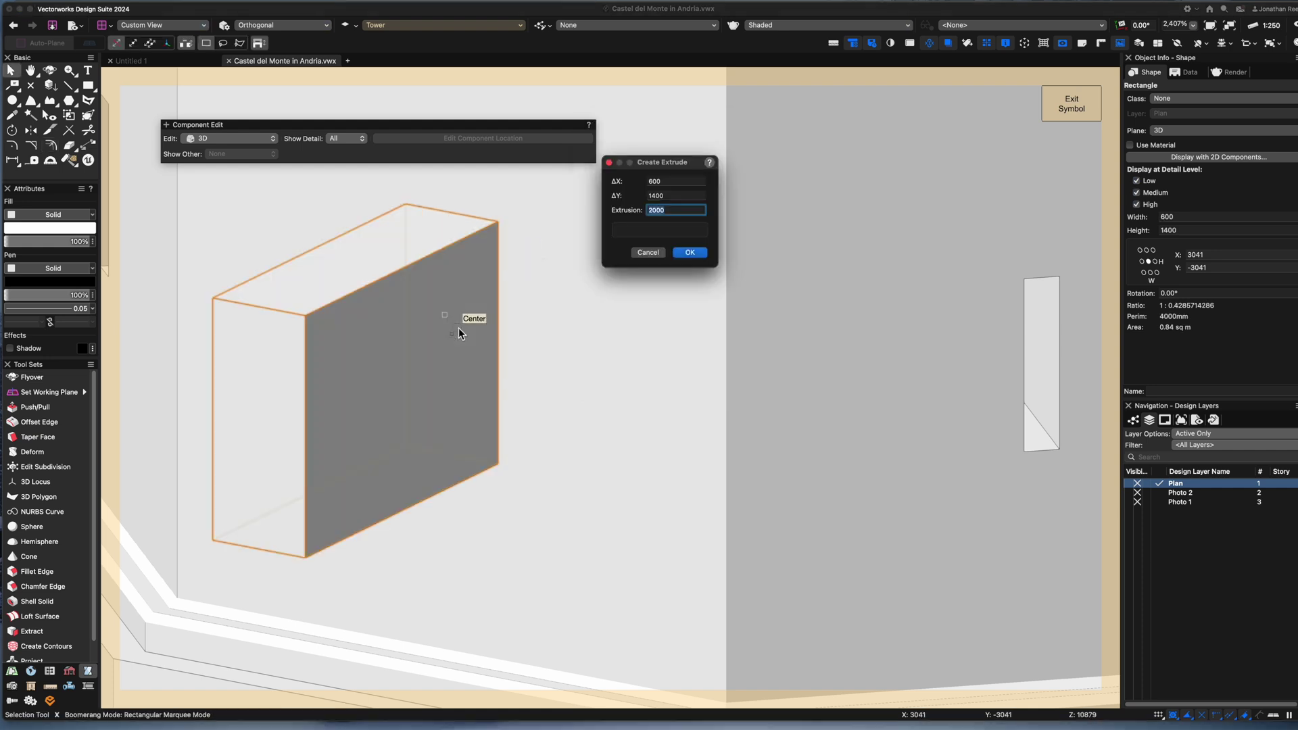
pyautogui.write('-200')
pyautogui.press('Return')
pyautogui.press('o')
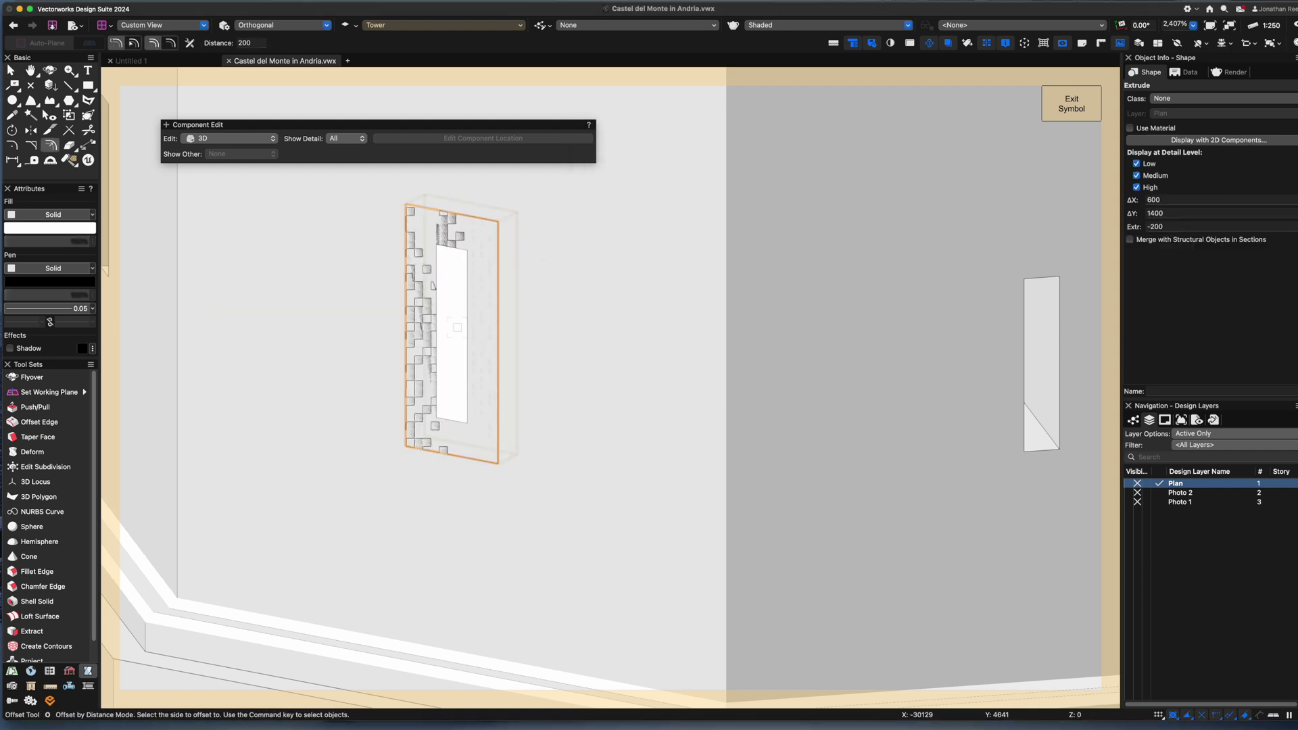
pyautogui.scroll(-5, 453, 329)
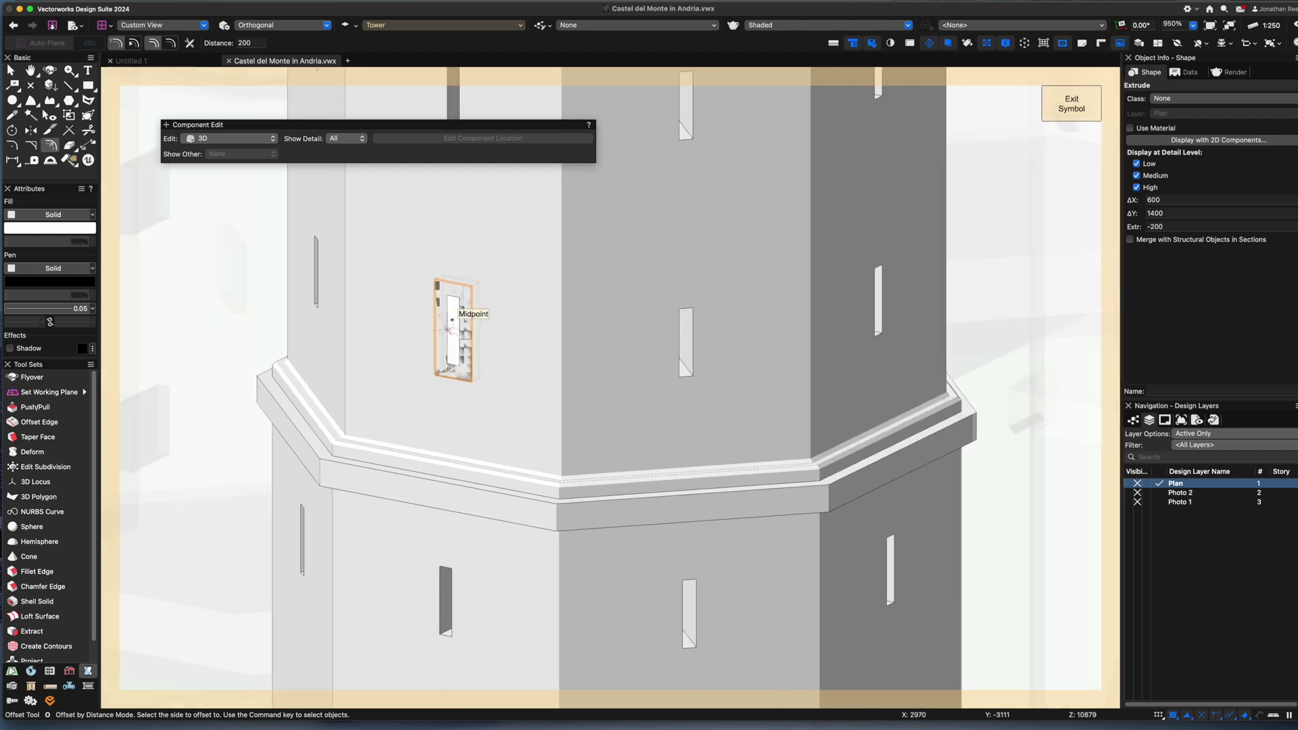
pyautogui.scroll(-1, 477, 283)
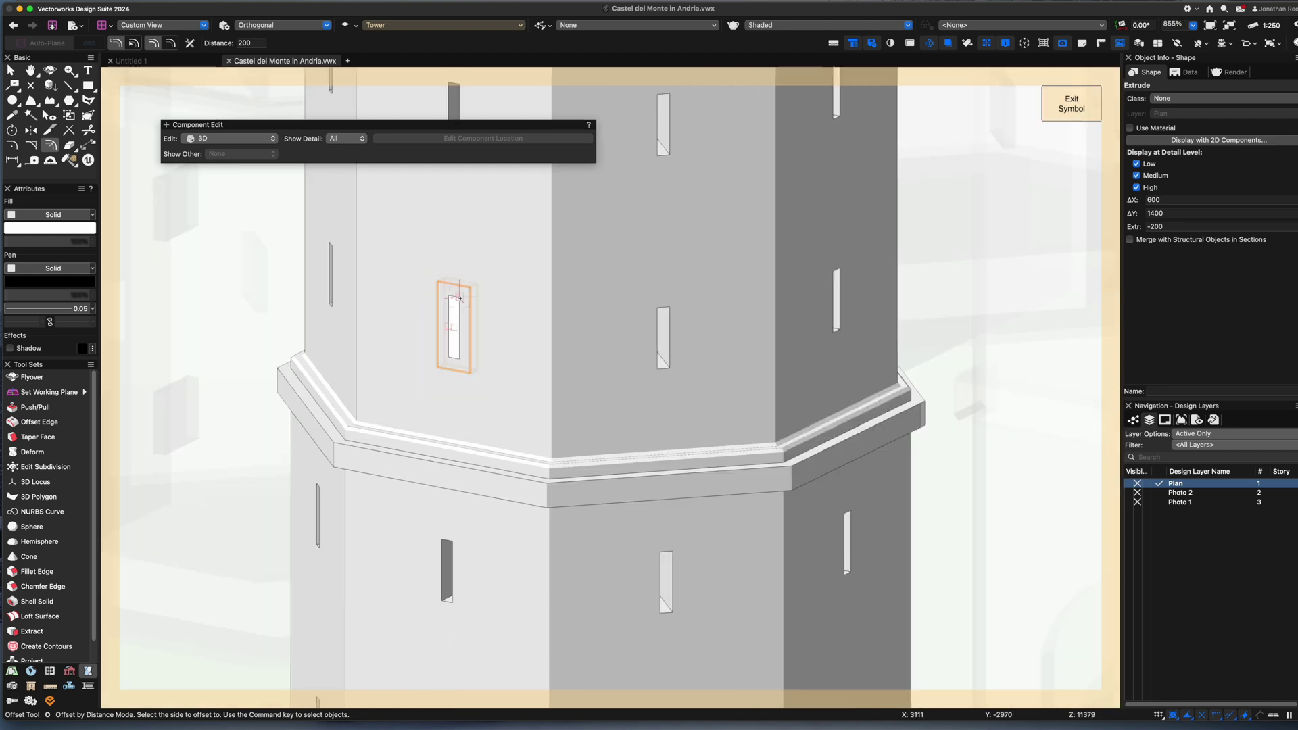
# Group the extruded block and open the group to edit it in isolation
pyautogui.press('super+g')
pyautogui.press('super+bracketleft')
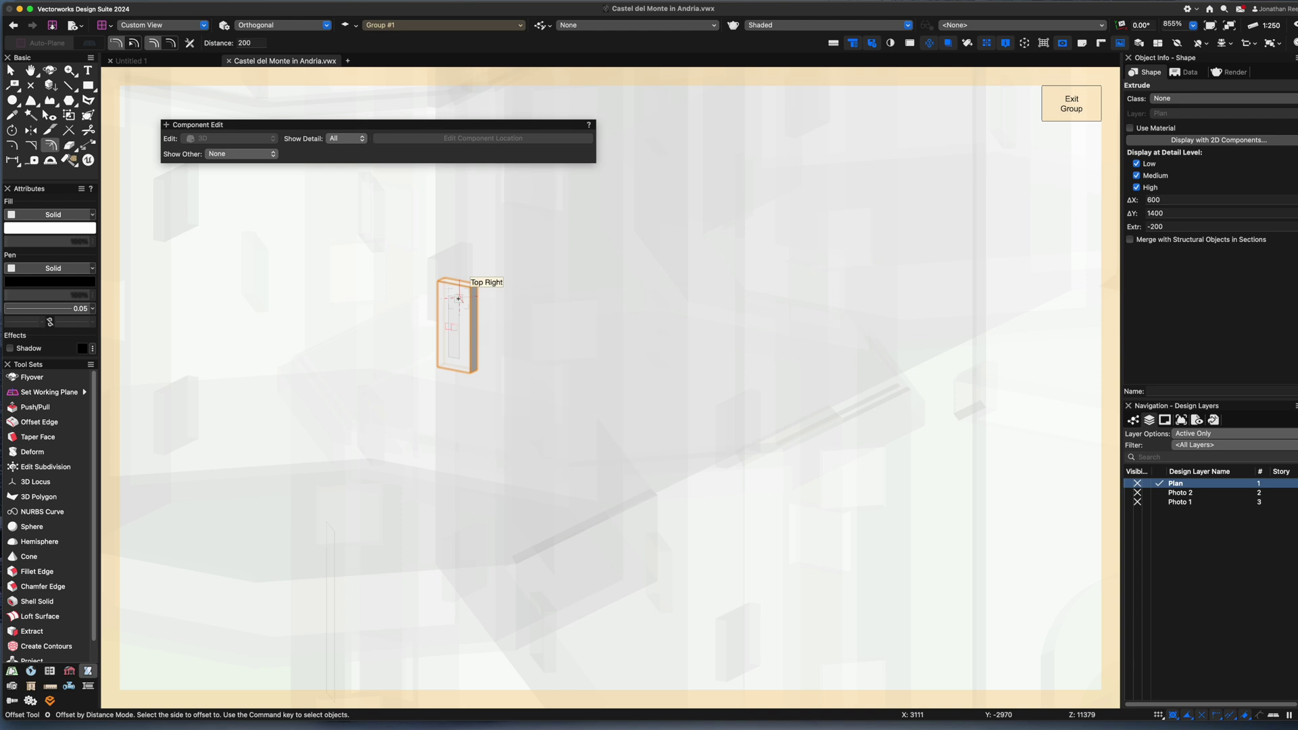
pyautogui.hotkey('shift', 'c')
pyautogui.moveTo(515, 318); pyautogui.dragTo(498, 423)
pyautogui.press('x')
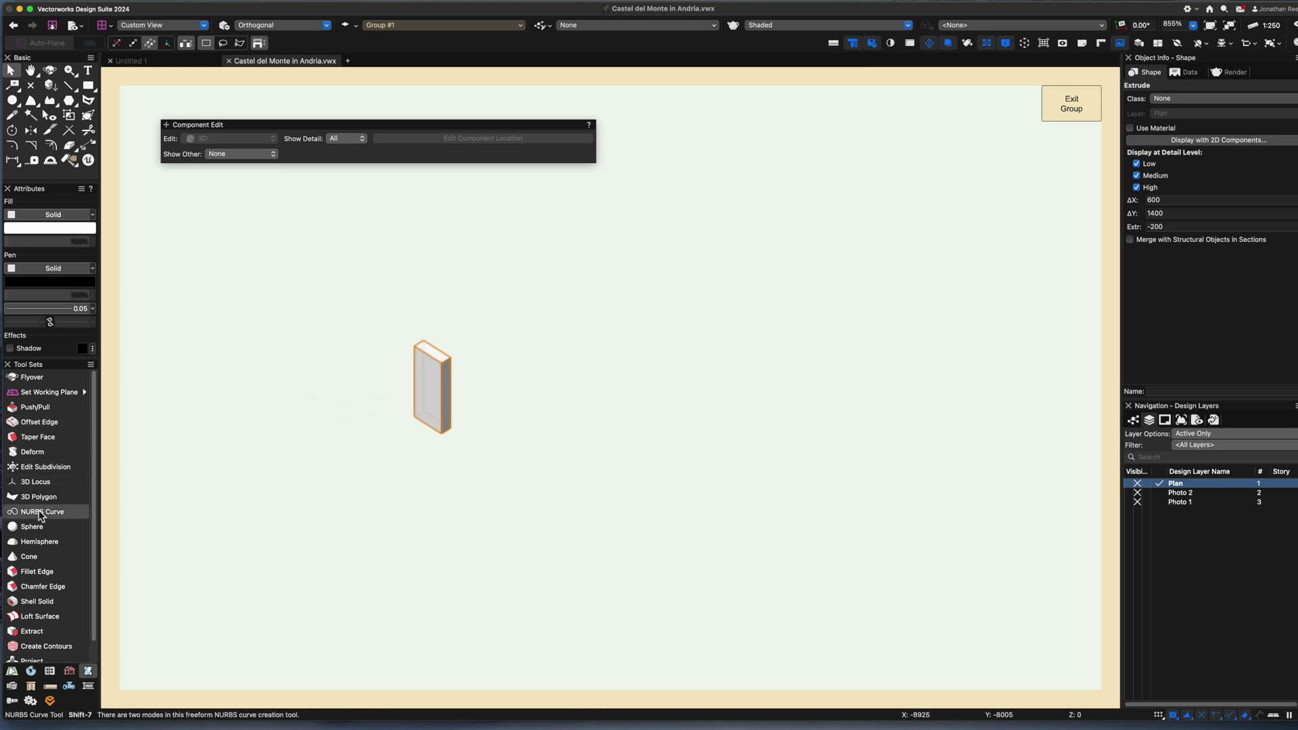
# Chamfer the four edges around one large face of the block with a 50 mm setback
pyautogui.click(42, 586)
pyautogui.scroll(3, 451, 386)
pyautogui.click(448, 381)
pyautogui.keyDown('shift'); pyautogui.click(393, 311); pyautogui.keyUp('shift')
pyautogui.keyDown('shift'); pyautogui.click(408, 308); pyautogui.keyUp('shift')
pyautogui.keyDown('shift'); pyautogui.click(408, 438); pyautogui.keyUp('shift')
pyautogui.click(116, 44)
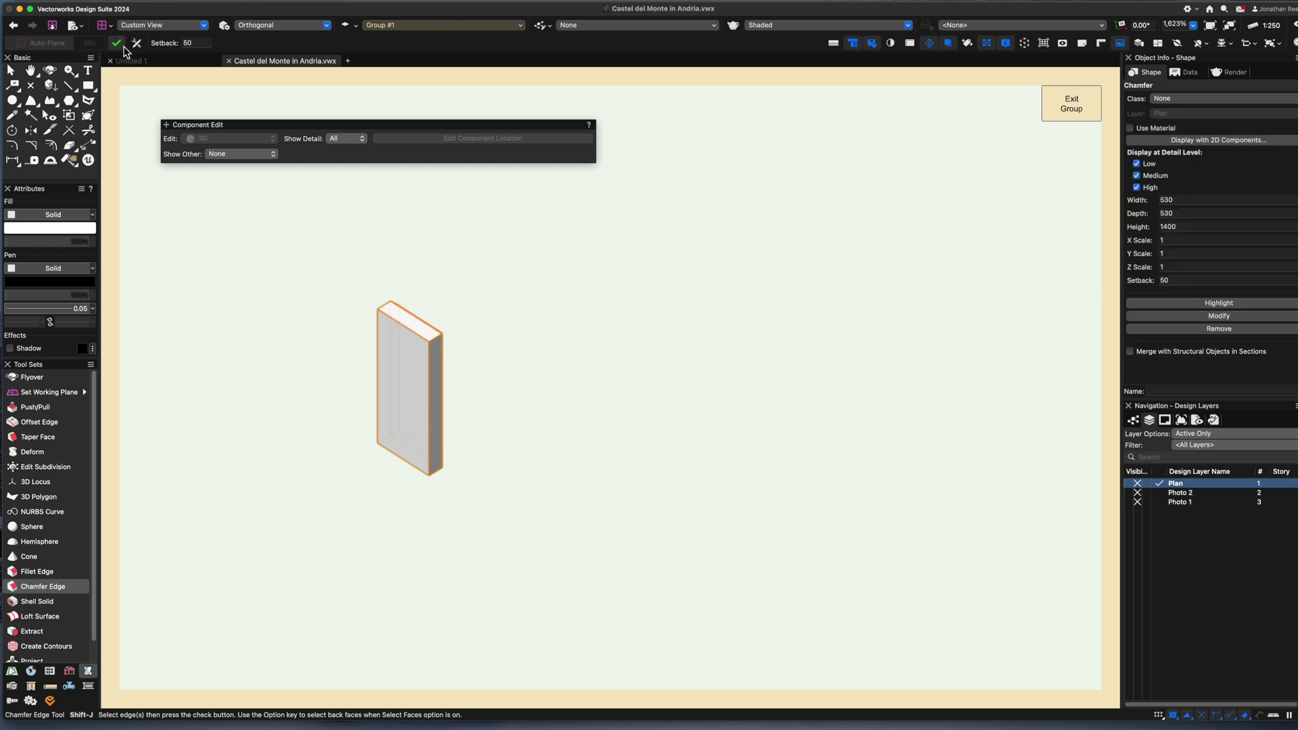
# Set the block's chamfer setback to 200 mm to form a splayed window recess
pyautogui.hotkey('shift', 'c')
pyautogui.moveTo(507, 513); pyautogui.dragTo(436, 422)
pyautogui.scroll(2, 436, 422)
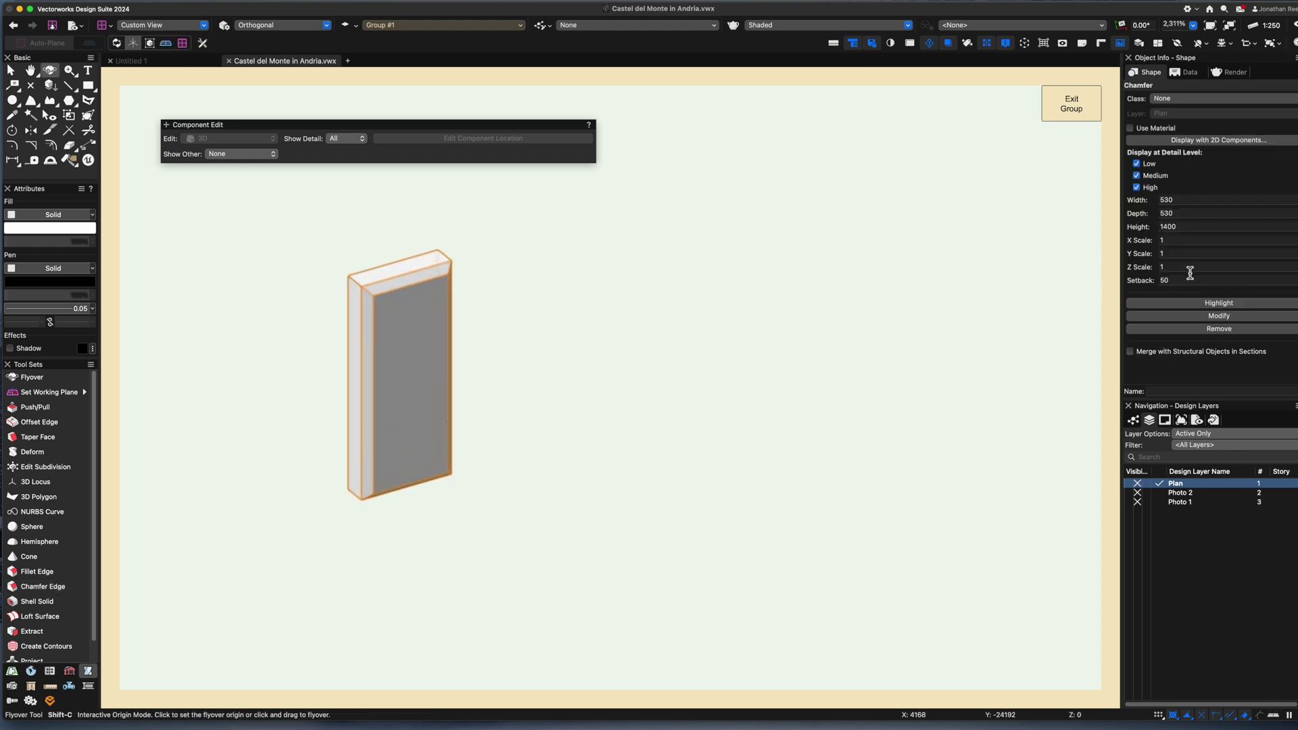
pyautogui.write('200')
pyautogui.press('Return')
pyautogui.press('x')
pyautogui.press('x')
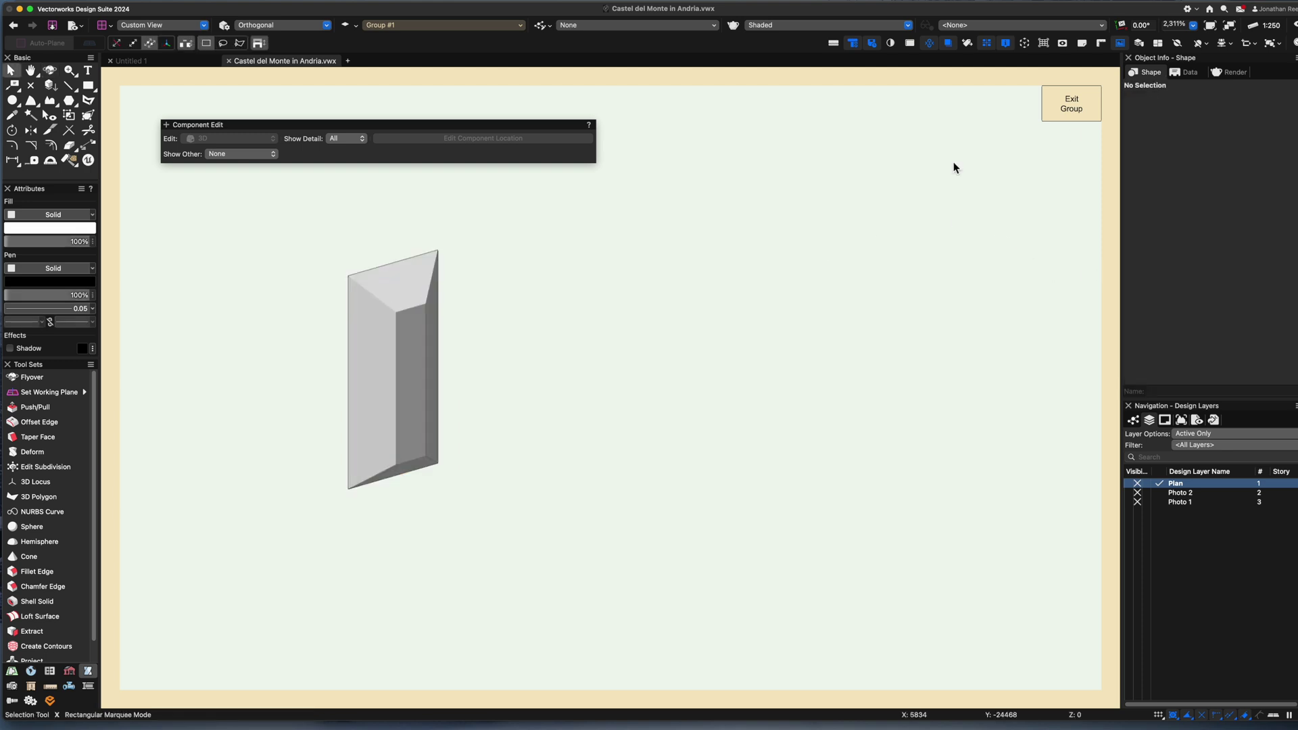
# Exit the group and ungroup the splayed window block inside the tower symbol
pyautogui.press('super+]')
pyautogui.press('KP_0')
pyautogui.scroll(-7, 627, 396)
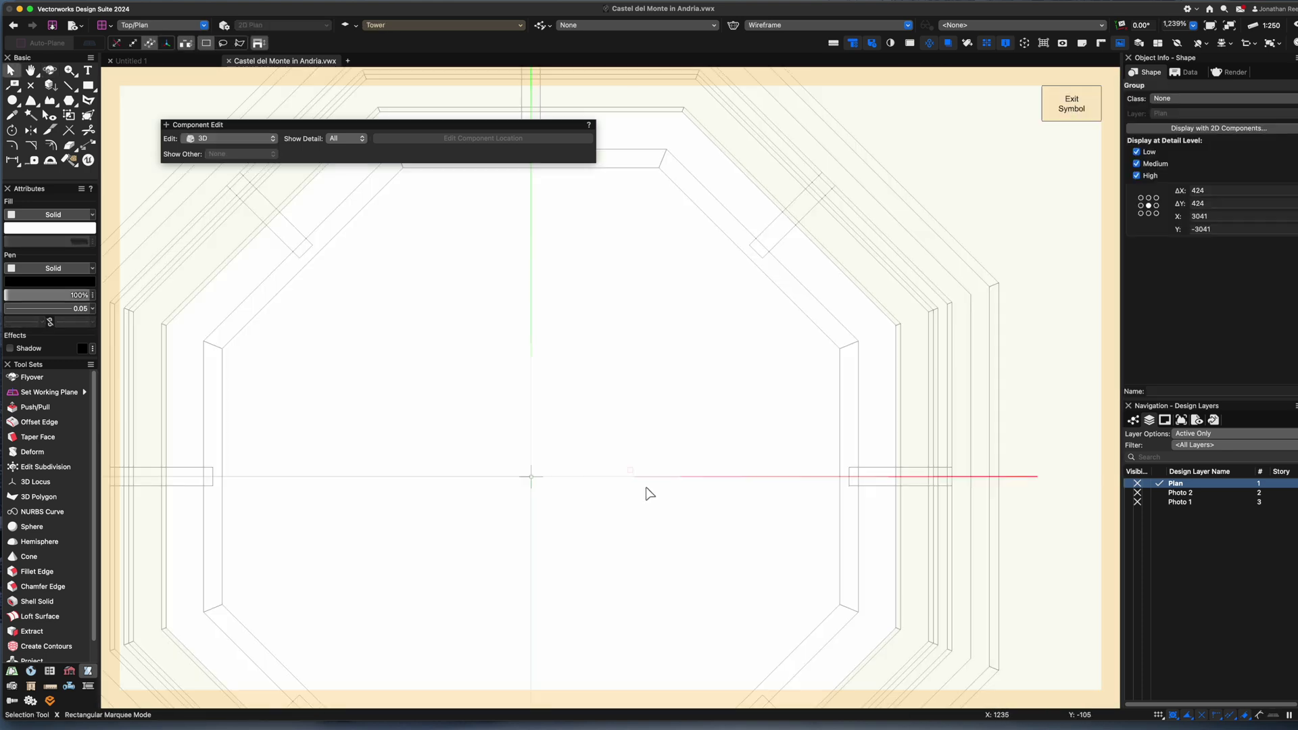
pyautogui.press('KP_3')
pyautogui.scroll(6, 679, 383)
pyautogui.press('b')
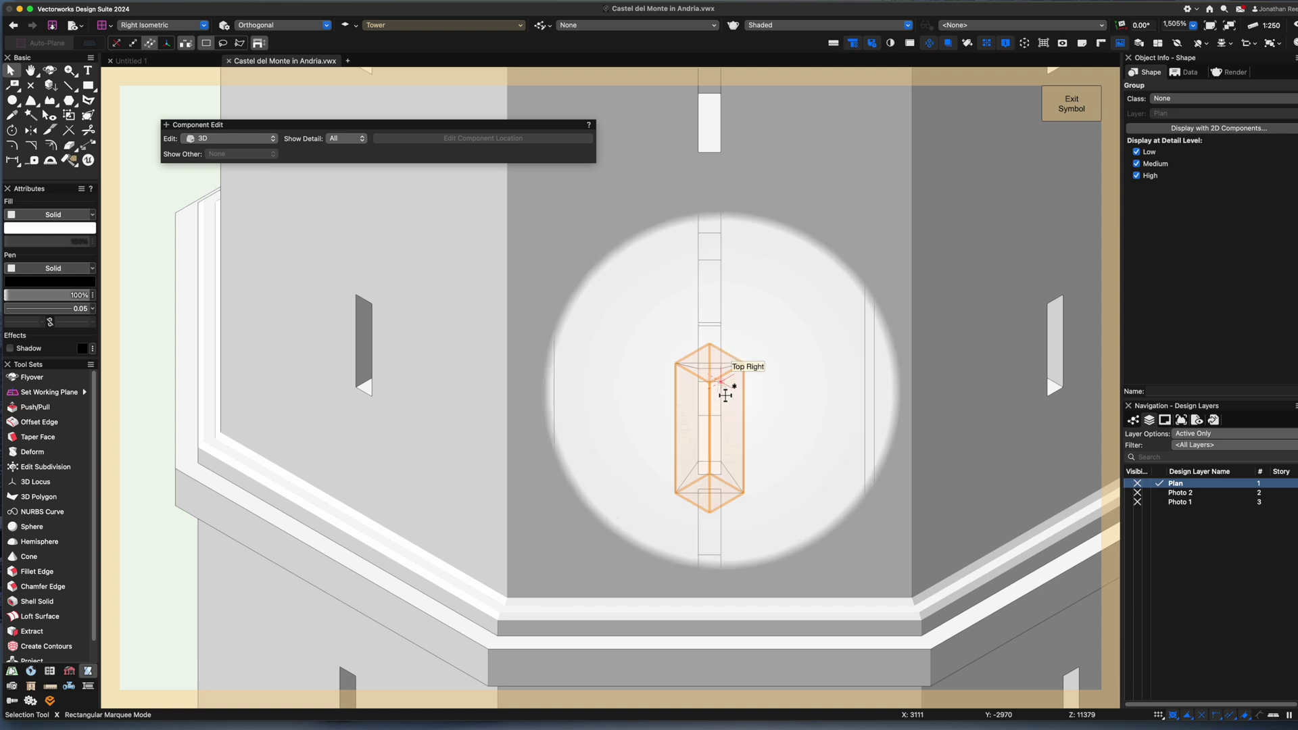
pyautogui.keyDown('super'); pyautogui.moveTo(720, 383); pyautogui.dragTo(762, 440, button='middle'); pyautogui.keyUp('super')
pyautogui.moveTo(763, 440); pyautogui.dragTo(716, 451)
pyautogui.press('x')
pyautogui.press('super+2')
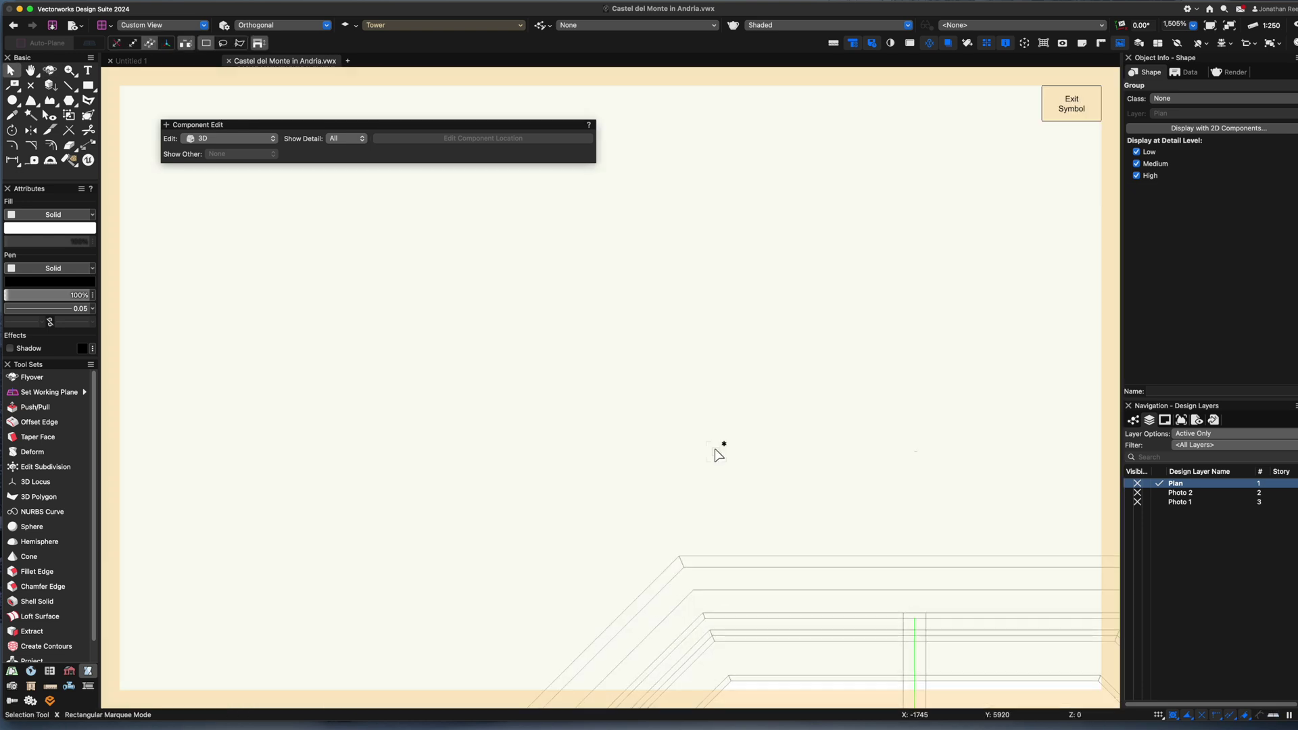
pyautogui.press('super+5')
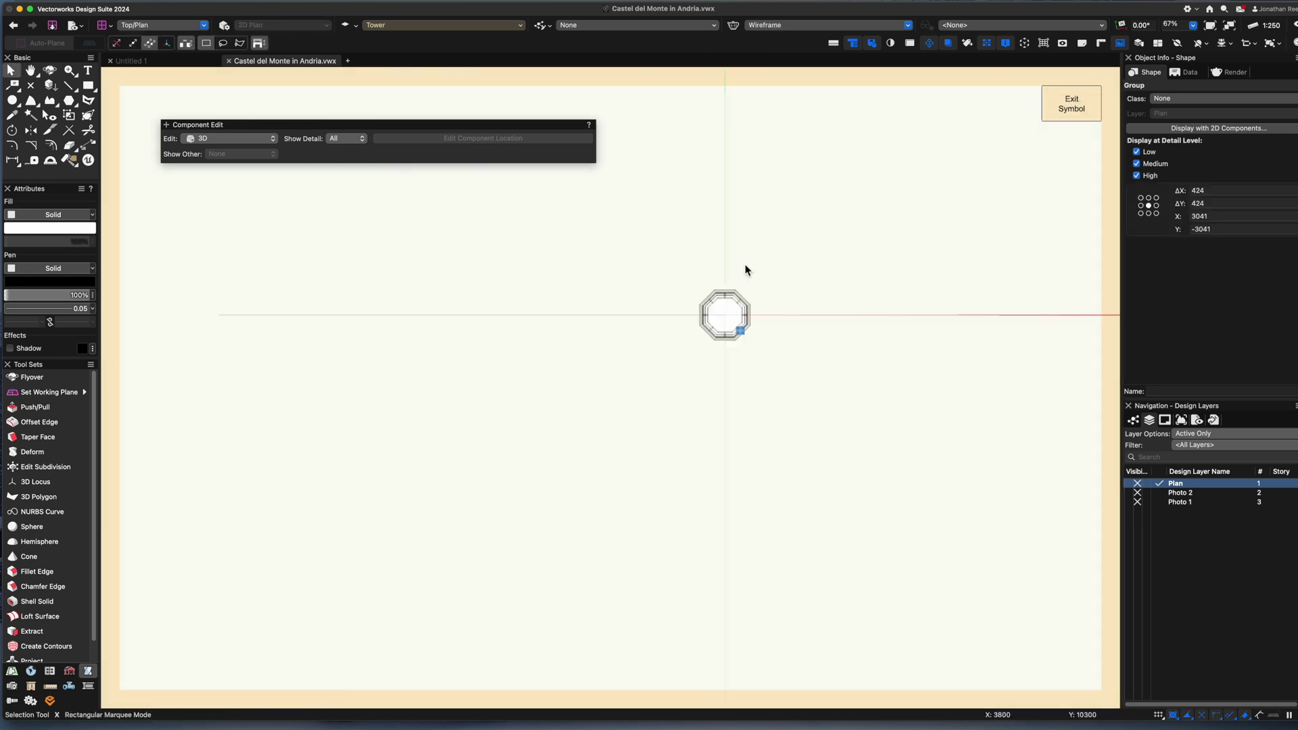
pyautogui.scroll(2, 603, 394)
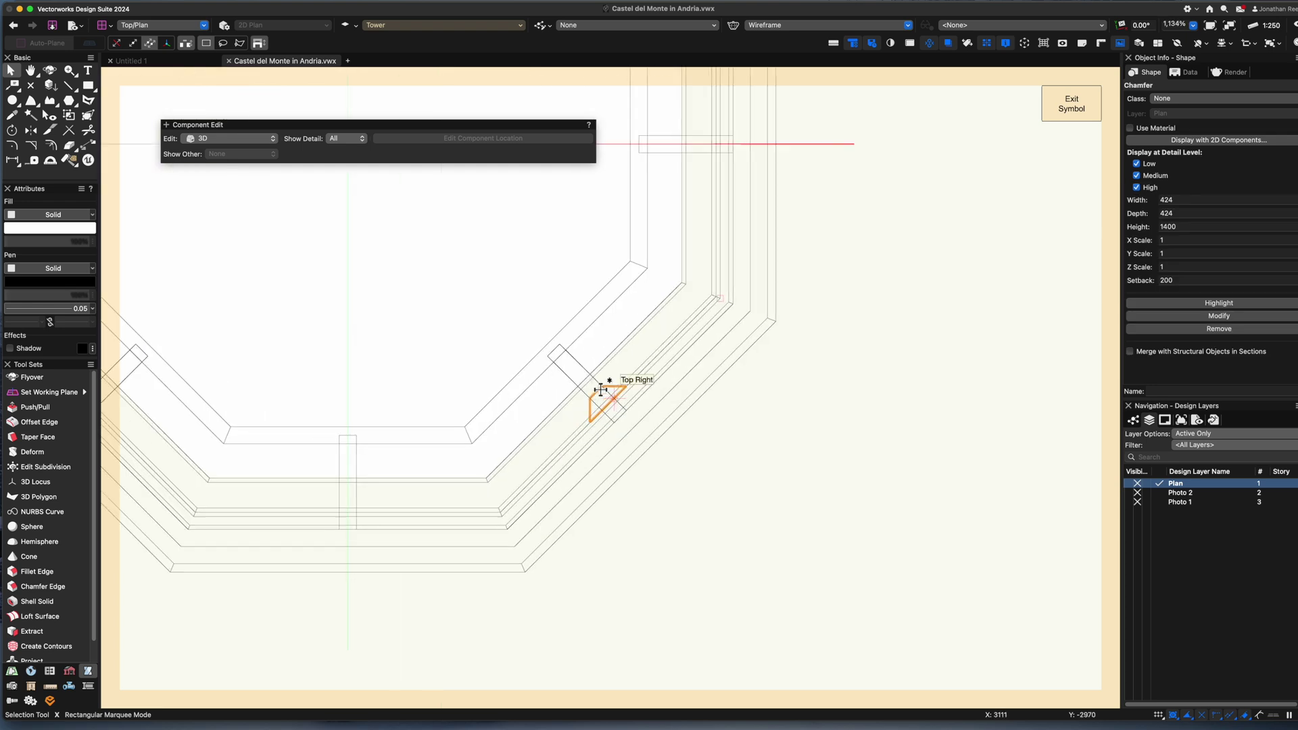
# Duplicate the chamfered block 7 times in a circular array around the tower's centre
pyautogui.moveTo(440, 241); pyautogui.dragTo(573, 319, button='middle')
pyautogui.click(114, 1)
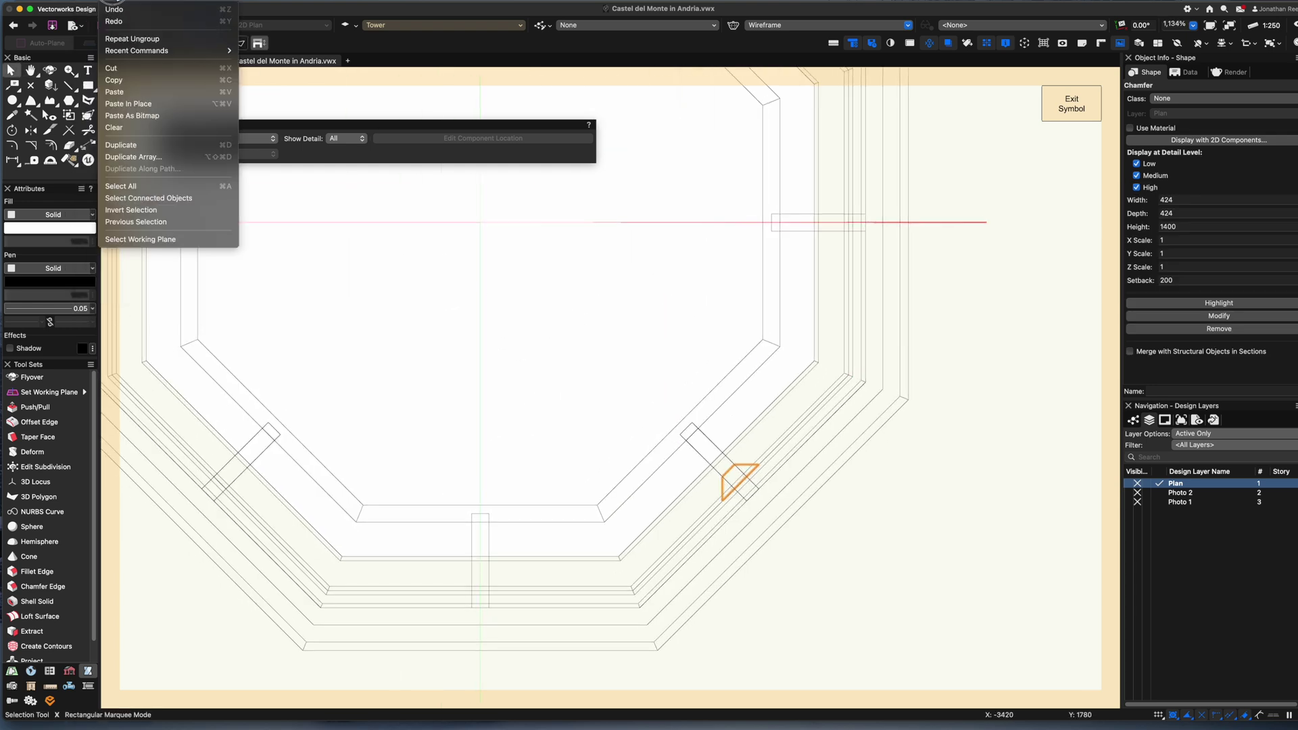
pyautogui.click(148, 156)
pyautogui.write('7')
pyautogui.click(850, 359)
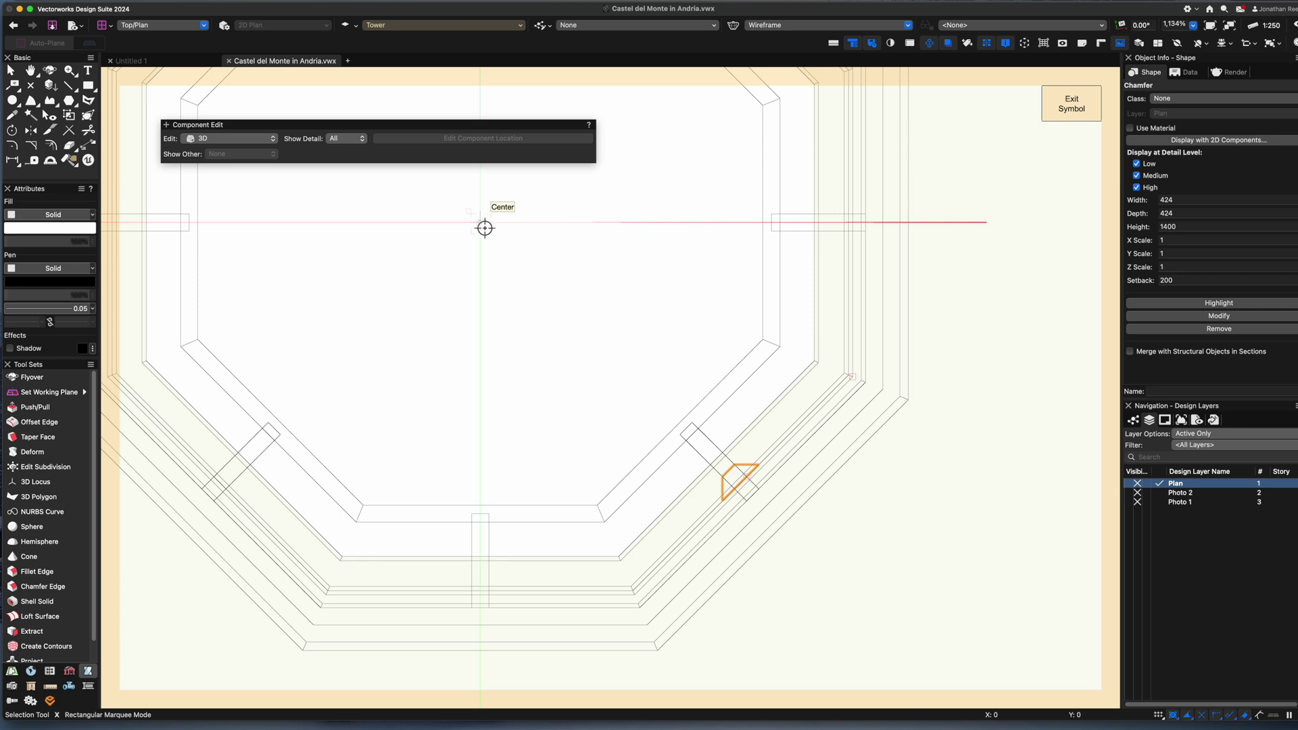
pyautogui.click(485, 228)
# Subtract the ring of splayed blocks from the tower body to recess the lower window row of its upper stage
pyautogui.press('3')
pyautogui.scroll(-5, 554, 352)
pyautogui.scroll(3, 527, 236)
pyautogui.keyDown('shift'); pyautogui.click(564, 319); pyautogui.keyUp('shift')
pyautogui.click(154, 4)
pyautogui.click(203, 8)
pyautogui.press('super+z')
pyautogui.click(189, 2)
pyautogui.click(210, 20)
pyautogui.click(688, 242)
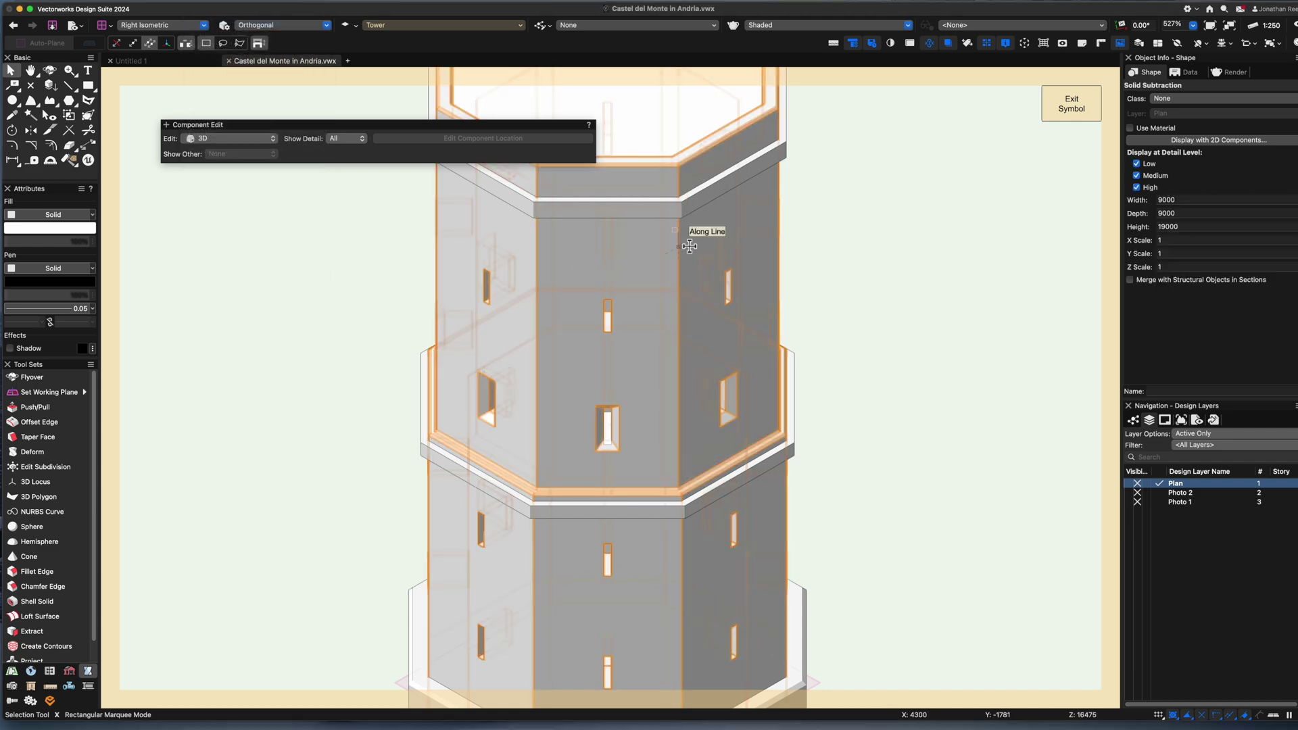
# Move the eight splayed blocks up to the tower's topmost window row and subtract them from the tower body
pyautogui.press('KP_2')
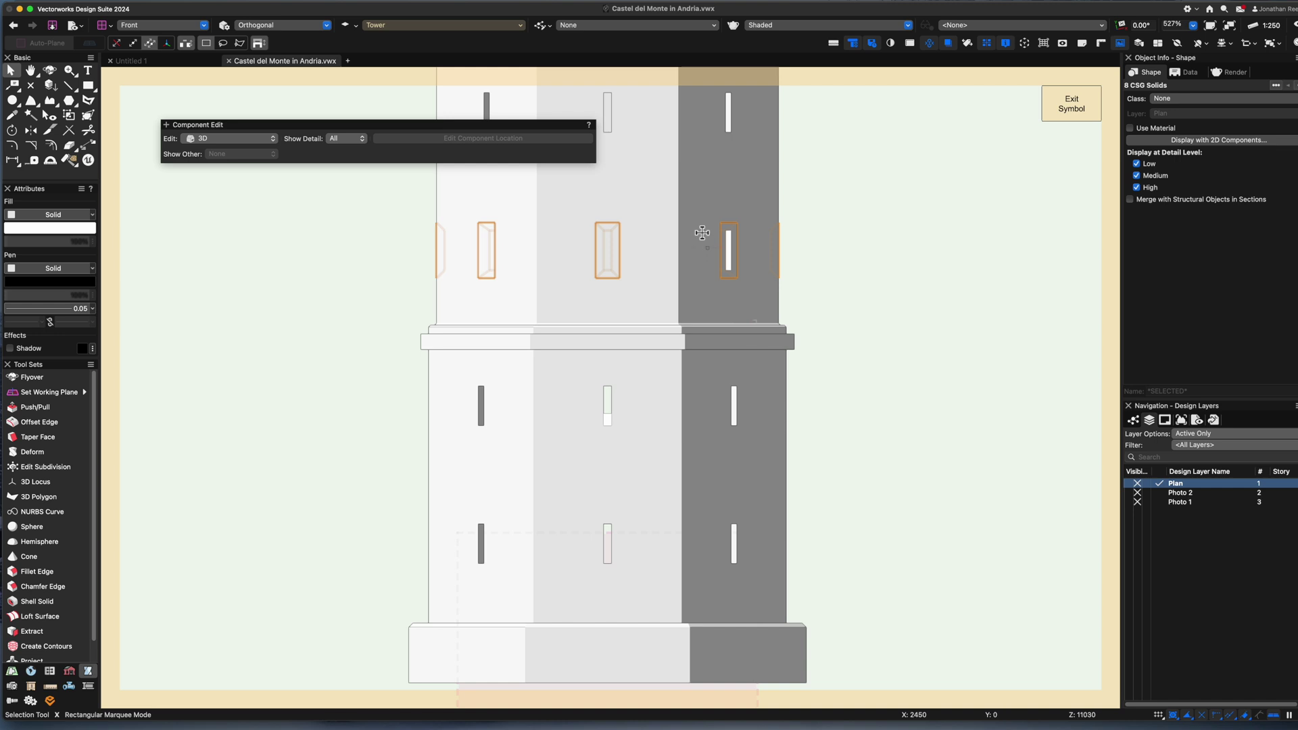
pyautogui.moveTo(574, 438); pyautogui.dragTo(580, 297)
pyautogui.keyDown('shift'); pyautogui.click(607, 252); pyautogui.keyUp('shift')
pyautogui.click(194, 1)
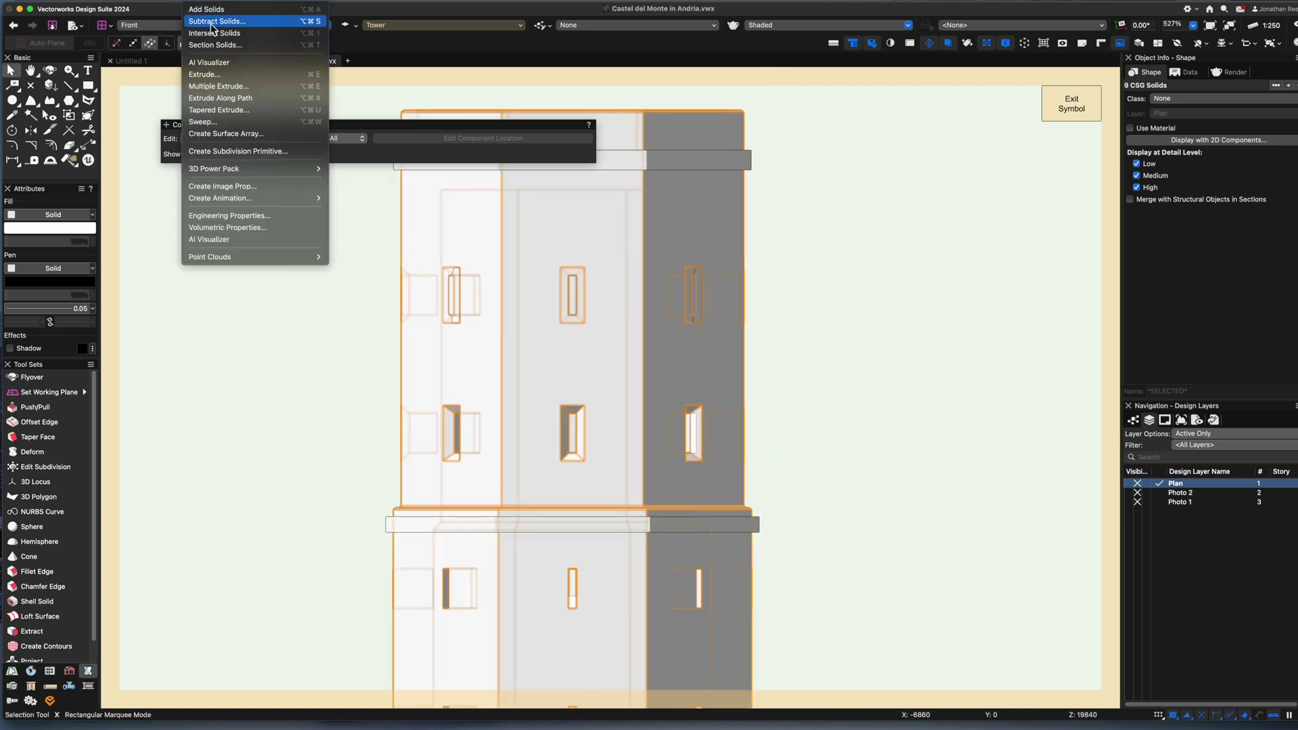
pyautogui.click(208, 23)
pyautogui.click(696, 243)
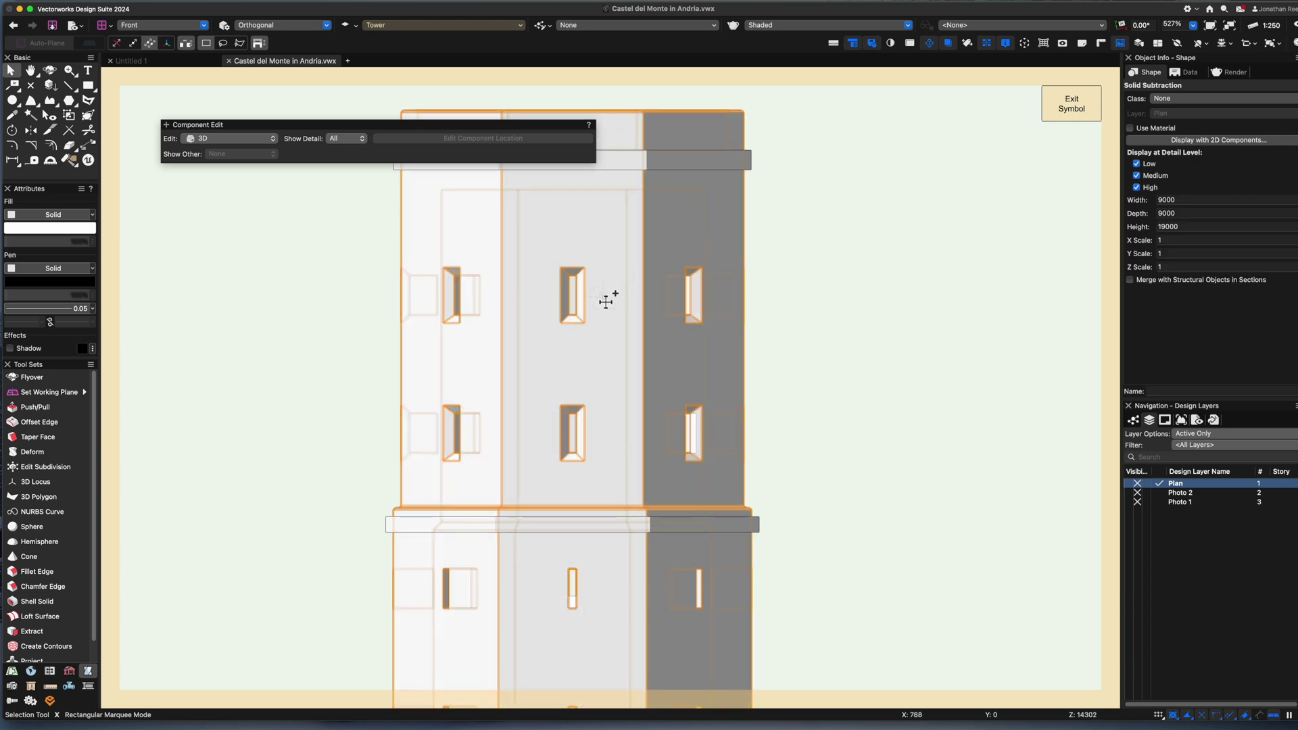
# Try to move the splayed blocks down to the slit windows below the middle moulding
pyautogui.press('super+z')
pyautogui.moveTo(575, 436); pyautogui.dragTo(576, 585)
pyautogui.press('b')
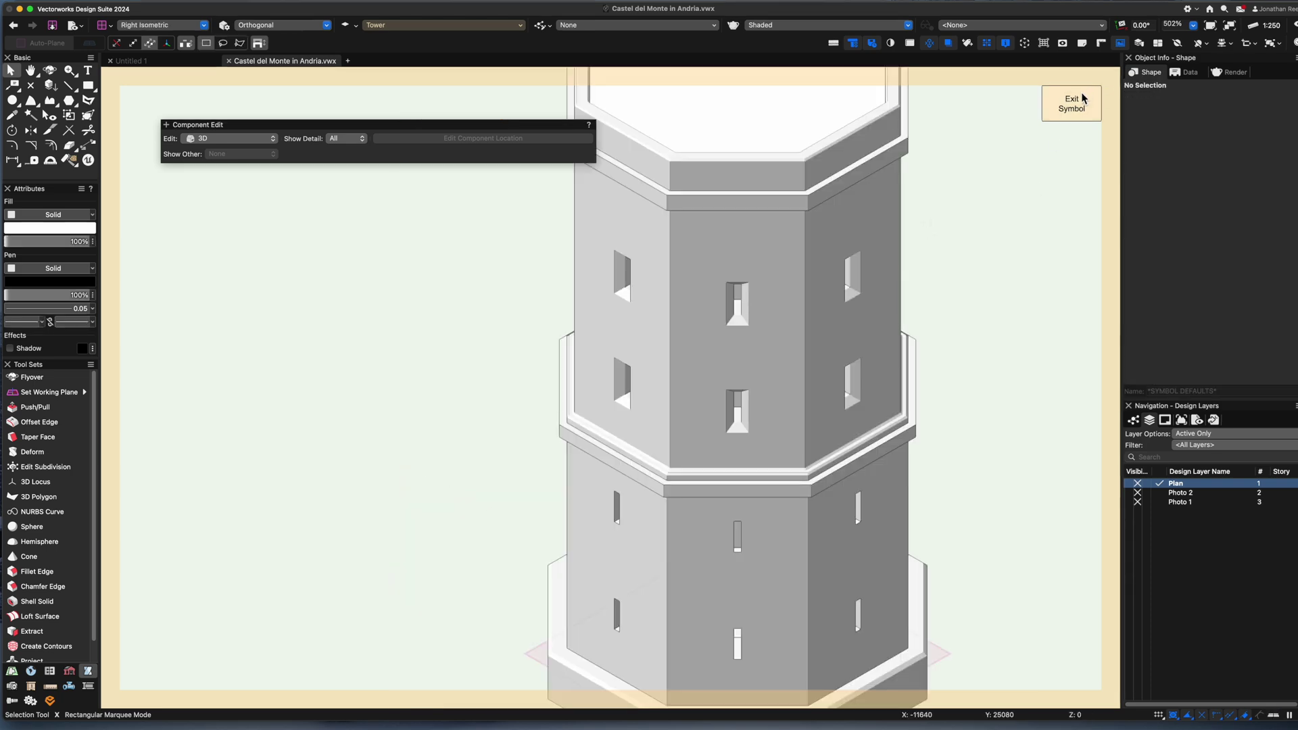
# Exit the tower symbol and return to the whole castle in right isometric view
pyautogui.click(1082, 98)
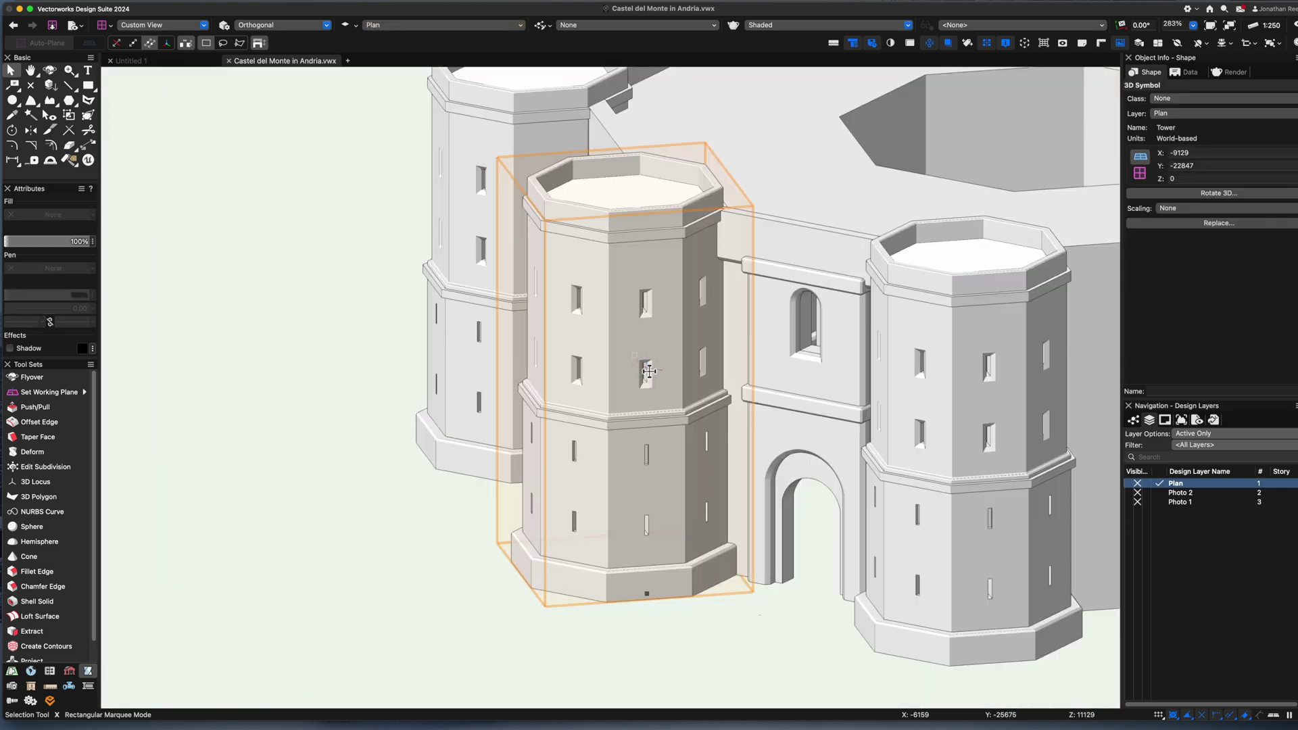
pyautogui.click(435, 521)
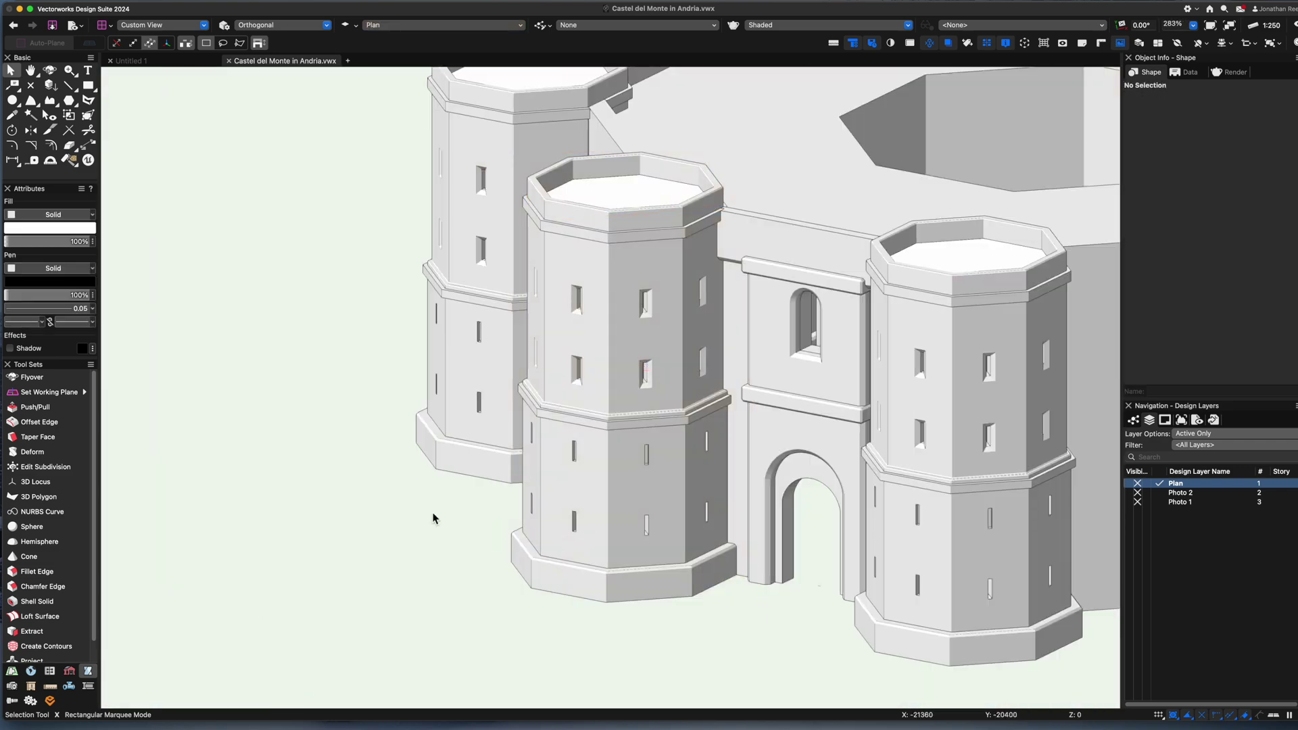
pyautogui.press('super+4')
# Reopen the tower symbol and apply the Stone - Natural 02 texture to all its parts with Auto-Align Plane mapping
pyautogui.doubleClick(520, 431)
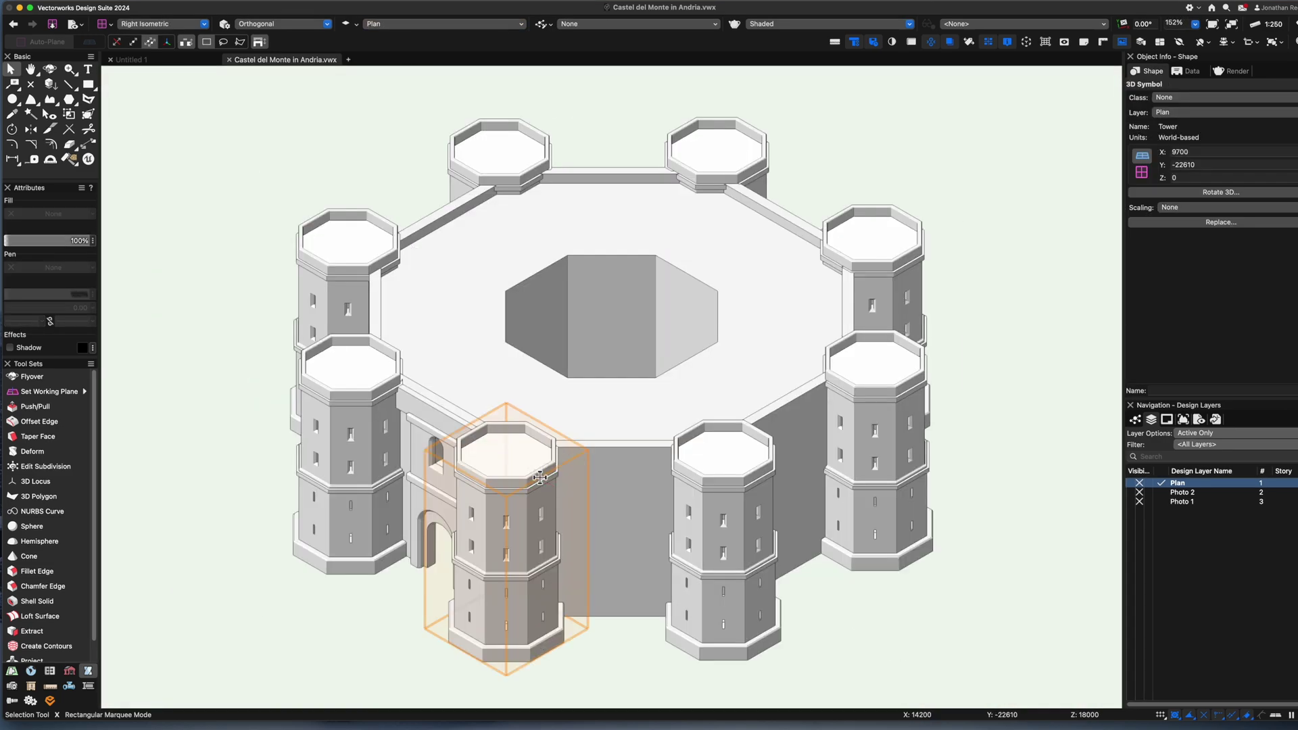
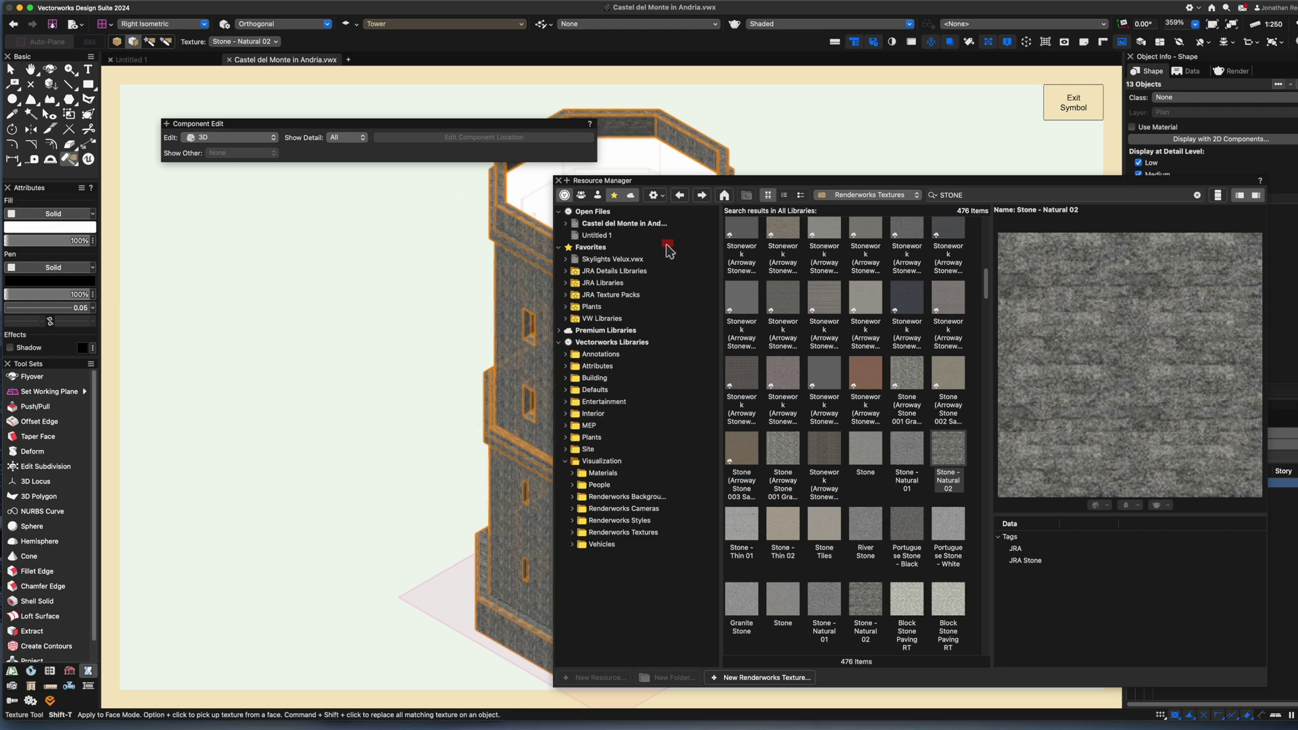
pyautogui.click(558, 180)
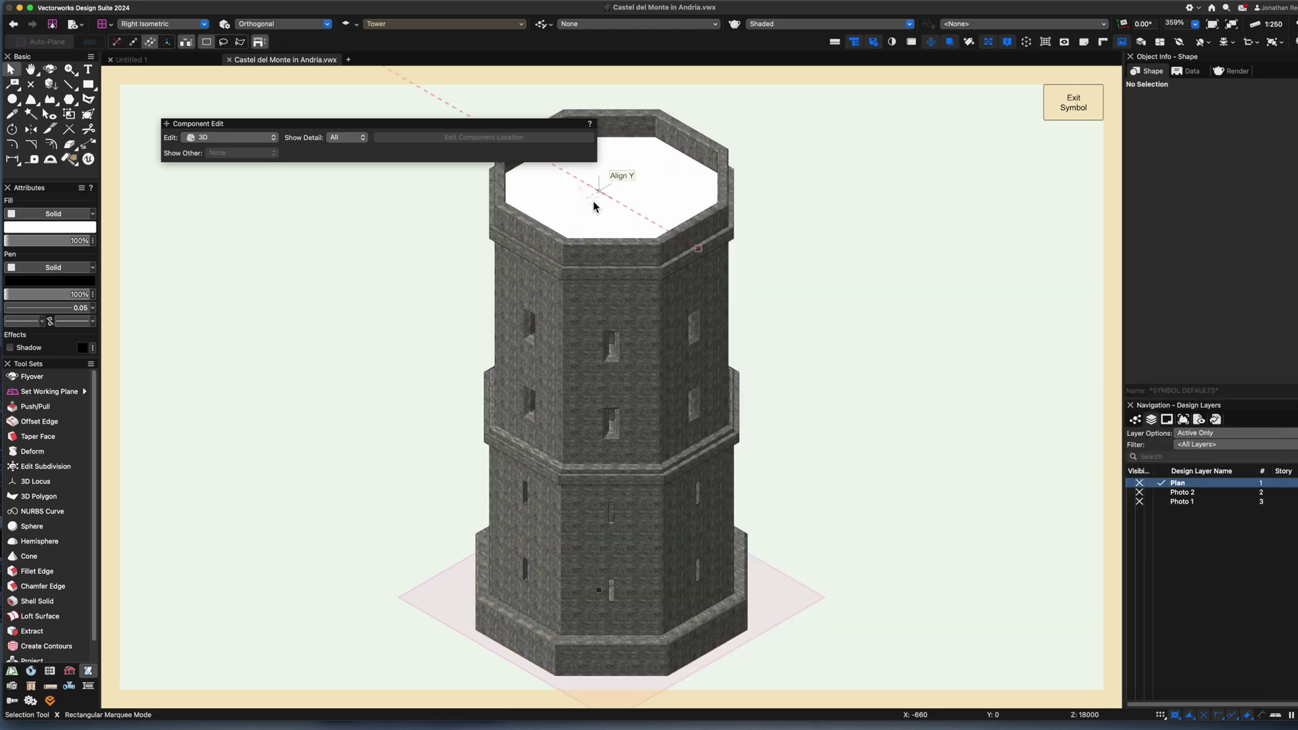
pyautogui.click(1243, 70)
pyautogui.click(1216, 265)
pyautogui.click(1203, 289)
pyautogui.scroll(4, 627, 318)
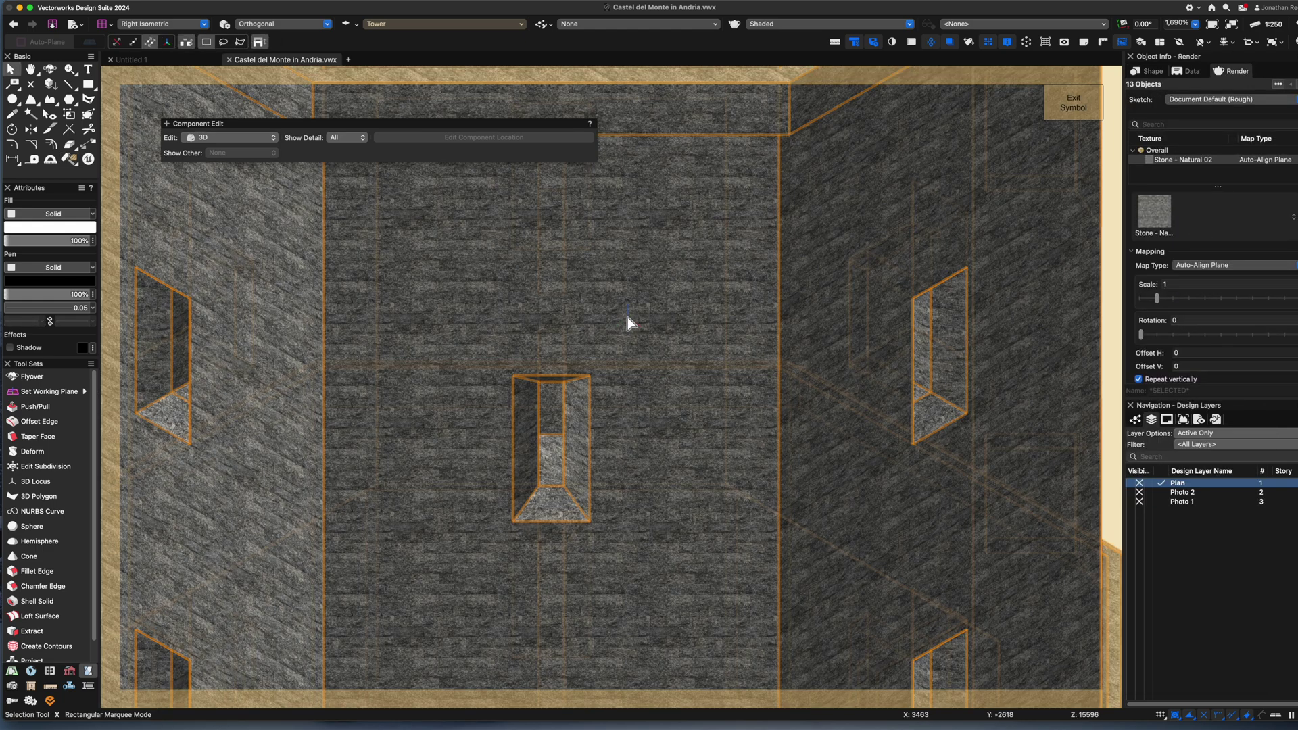
pyautogui.scroll(-5, 628, 318)
pyautogui.press('x')
pyautogui.press('x')
# Delete the untextured white face covering the tower's roof inside the parapet, and exit the symbol
pyautogui.click(634, 232)
pyautogui.press('Delete')
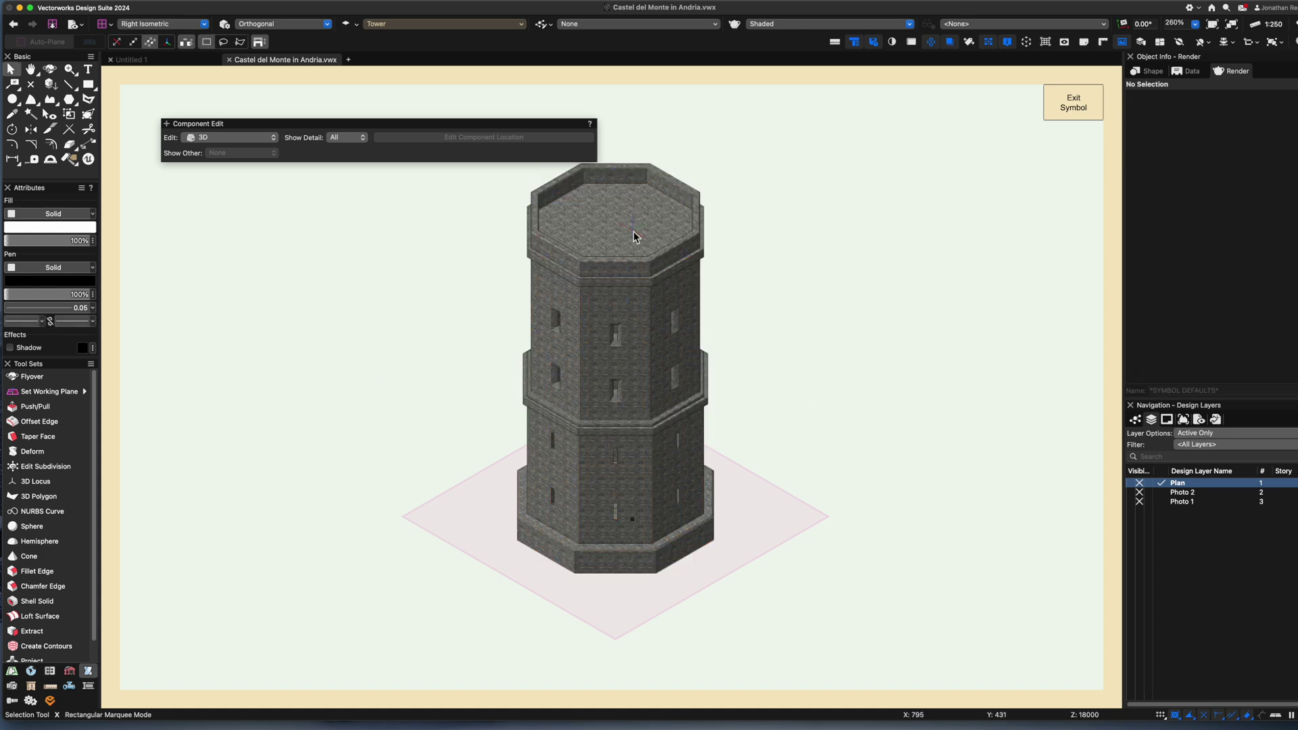
pyautogui.scroll(1, 627, 233)
pyautogui.click(699, 234)
pyautogui.press('x')
pyautogui.press('x')
pyautogui.scroll(-5, 588, 367)
pyautogui.scroll(3, 588, 368)
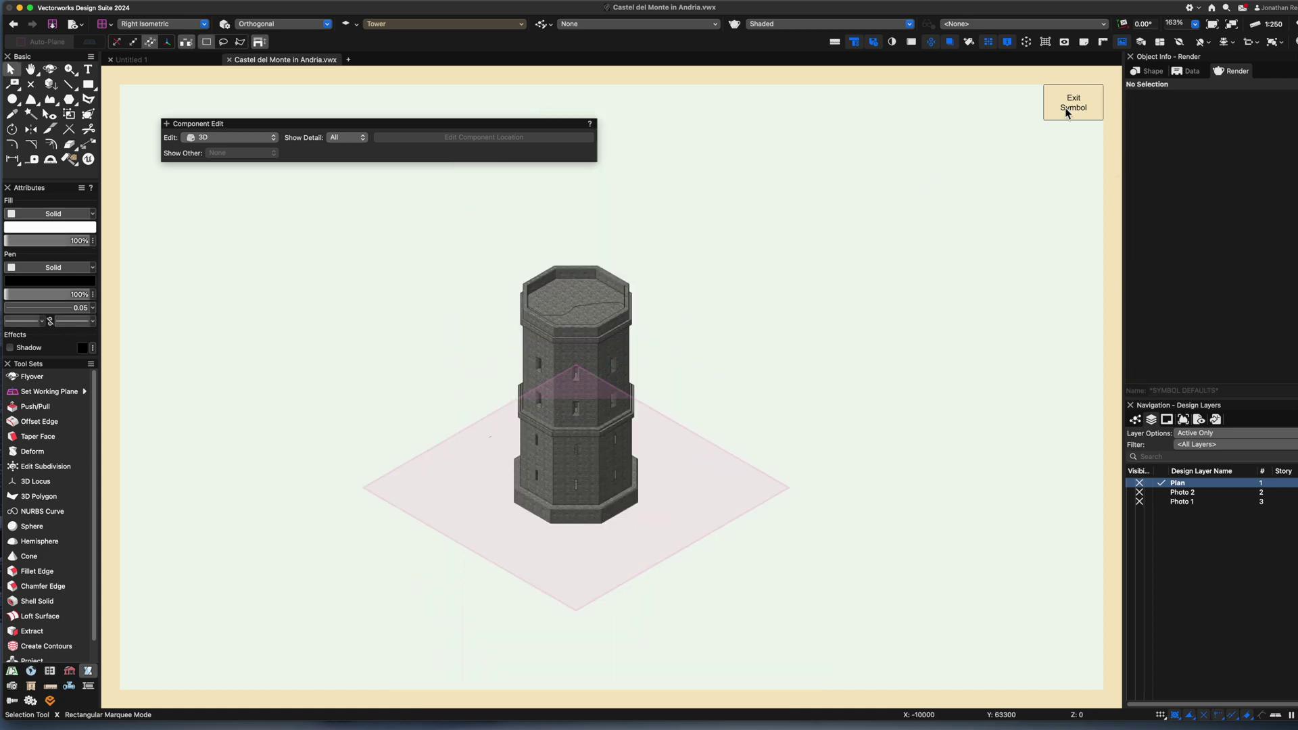
pyautogui.click(1073, 102)
# Apply the Stone - Natural 02 texture to the castle's main octagonal body
pyautogui.click(635, 413)
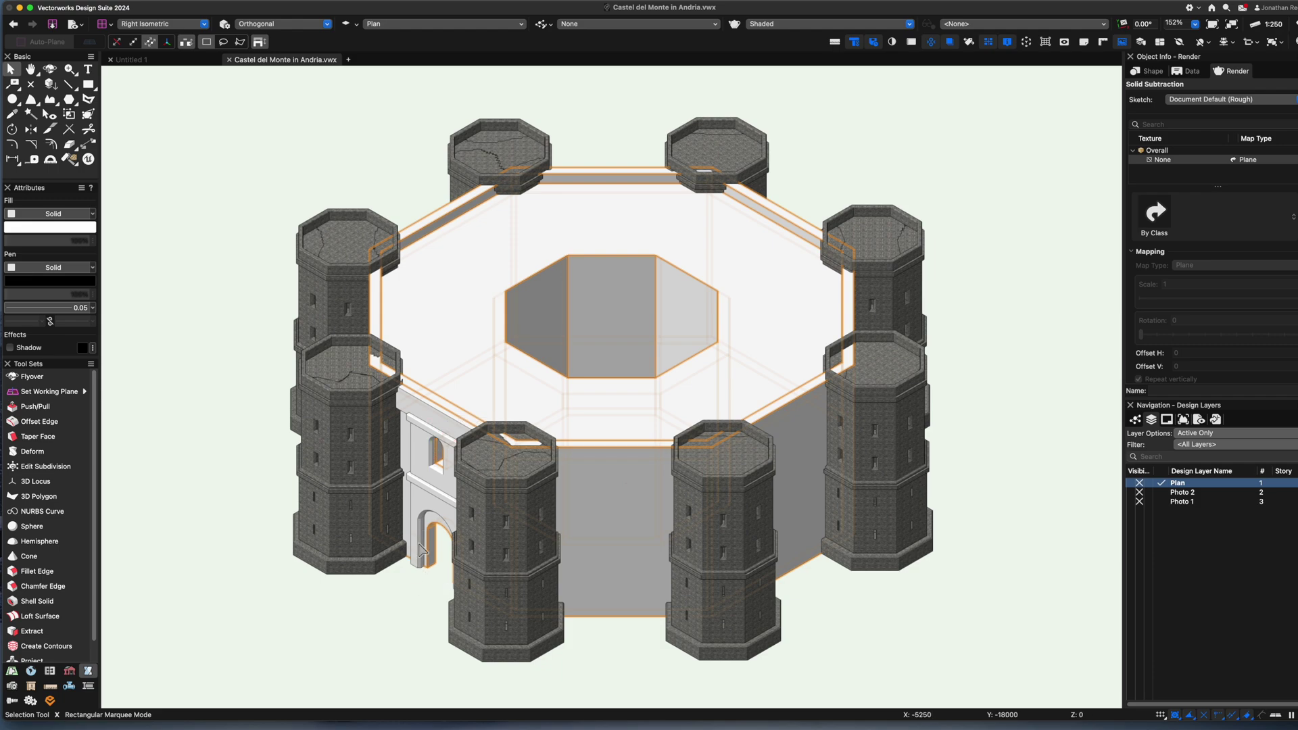
pyautogui.keyDown('shift'); pyautogui.click(436, 410); pyautogui.keyUp('shift')
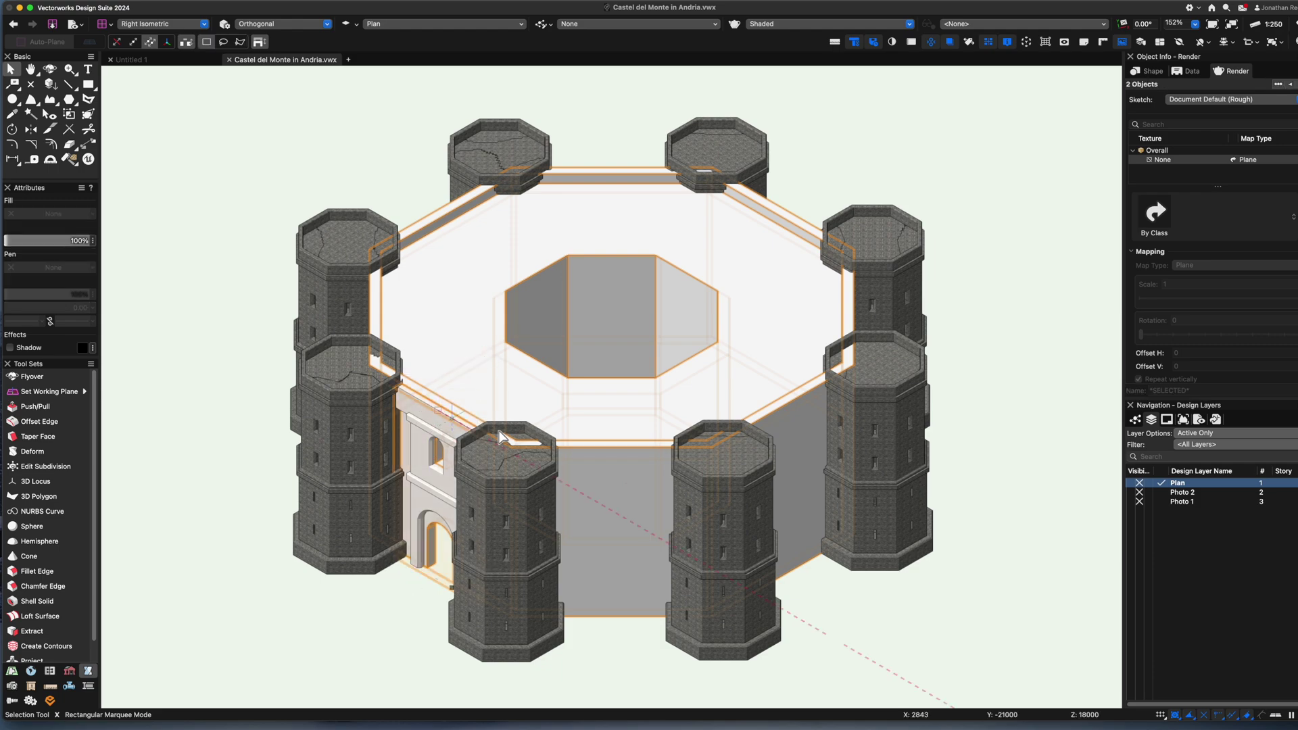
pyautogui.click(615, 651)
pyautogui.press('super+r')
pyautogui.moveTo(948, 450); pyautogui.dragTo(541, 387)
pyautogui.click(562, 181)
# Open the entrance symbol, apply the Stone - Natural 02 texture to all its solids, and exit the symbol
pyautogui.doubleClick(439, 431)
pyautogui.click(755, 283)
pyautogui.press('super+r')
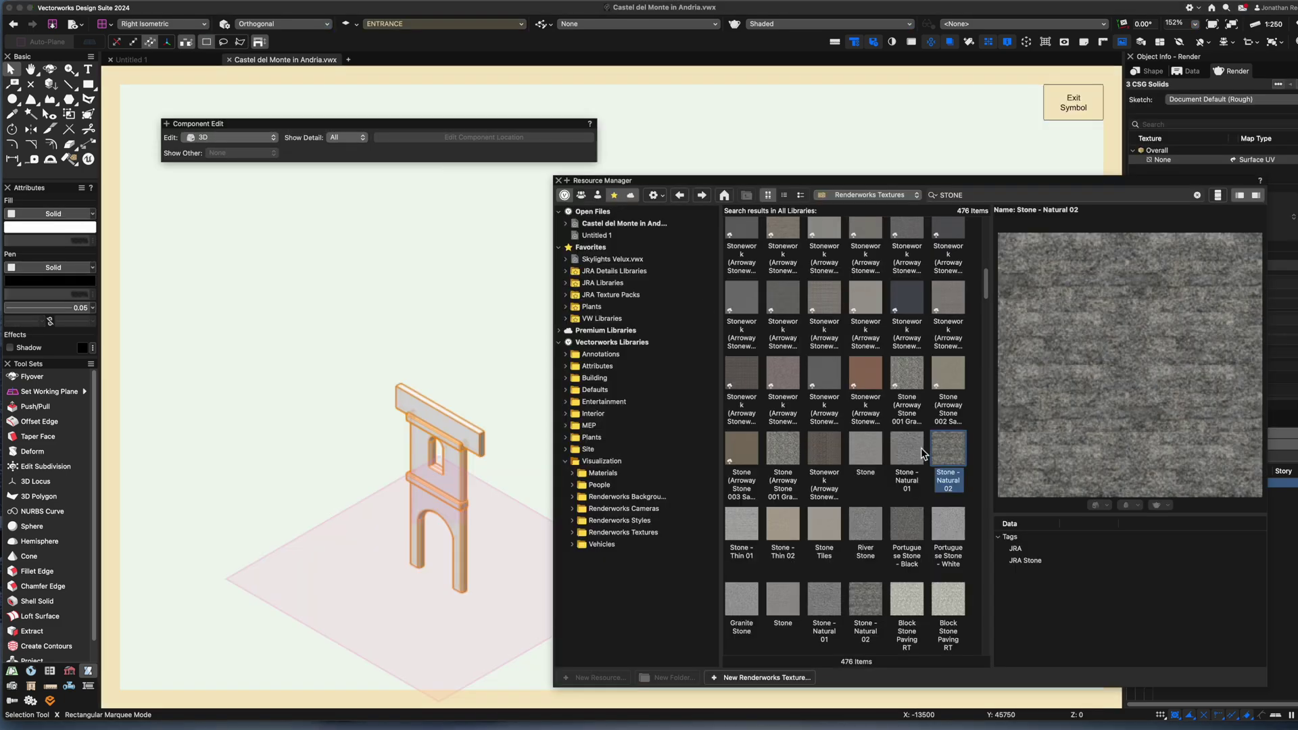
pyautogui.rightClick(943, 446)
pyautogui.click(967, 517)
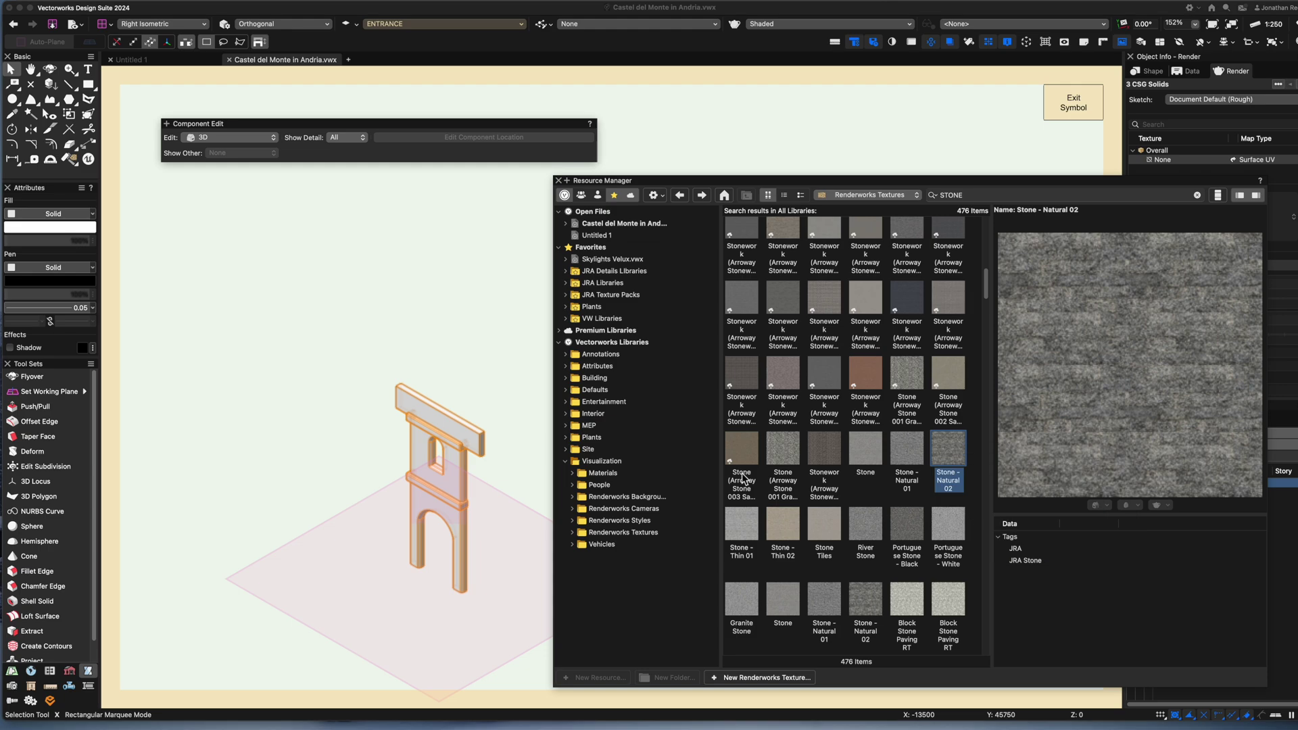
pyautogui.click(559, 180)
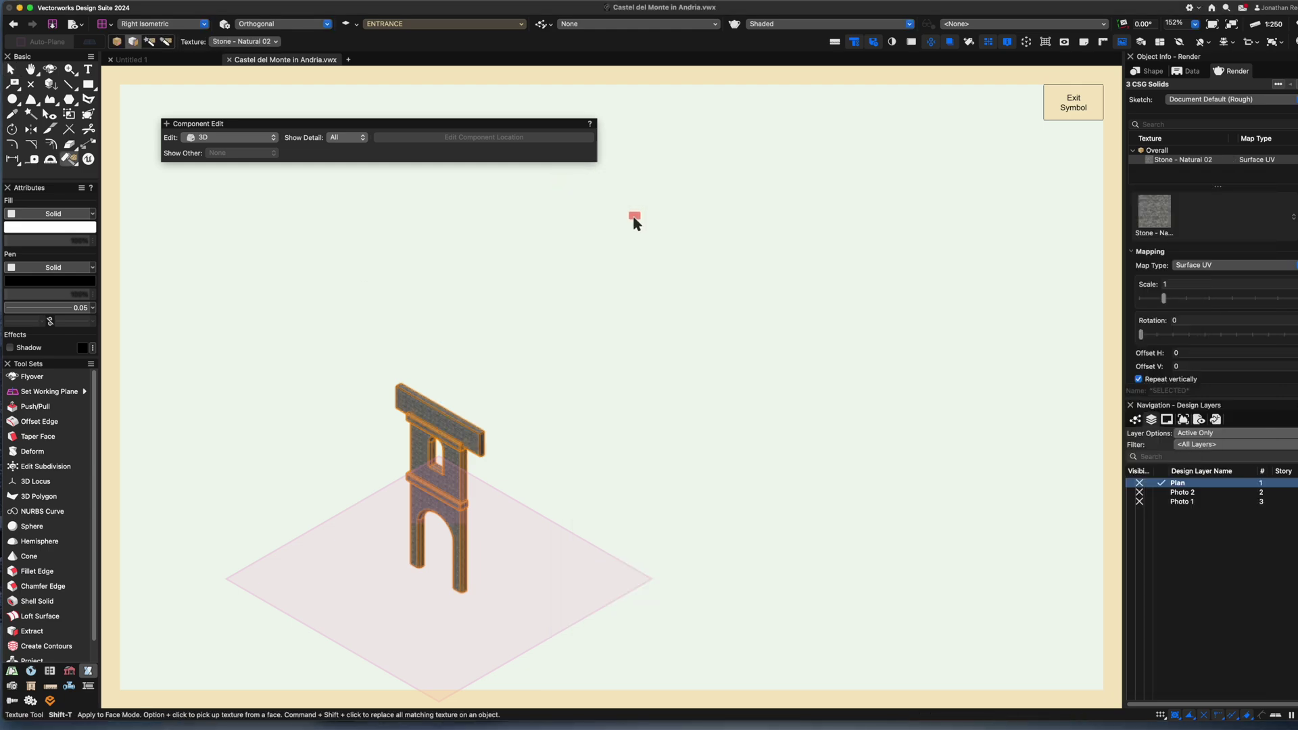
pyautogui.click(1070, 112)
# Open the document's own Stone - Natural 02 texture for editing
pyautogui.press('super+r')
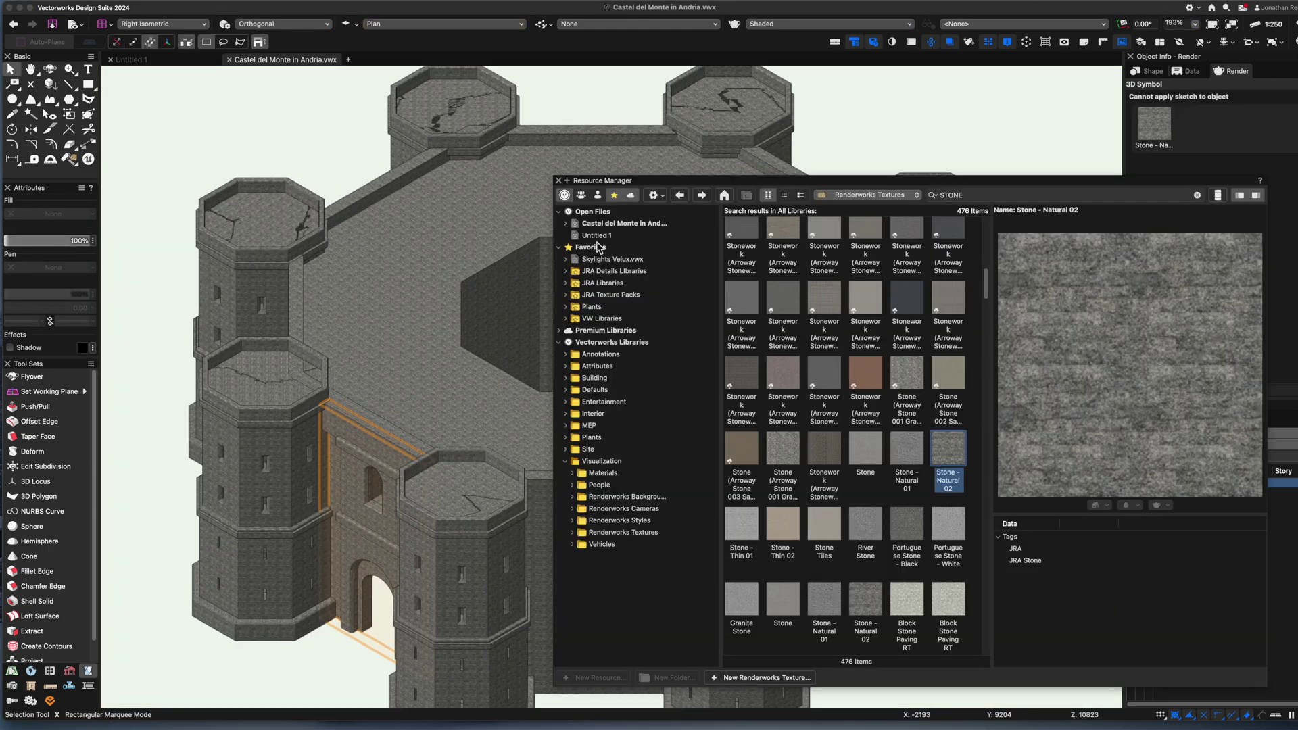
pyautogui.click(608, 223)
pyautogui.doubleClick(740, 238)
pyautogui.rightClick(744, 240)
pyautogui.click(758, 324)
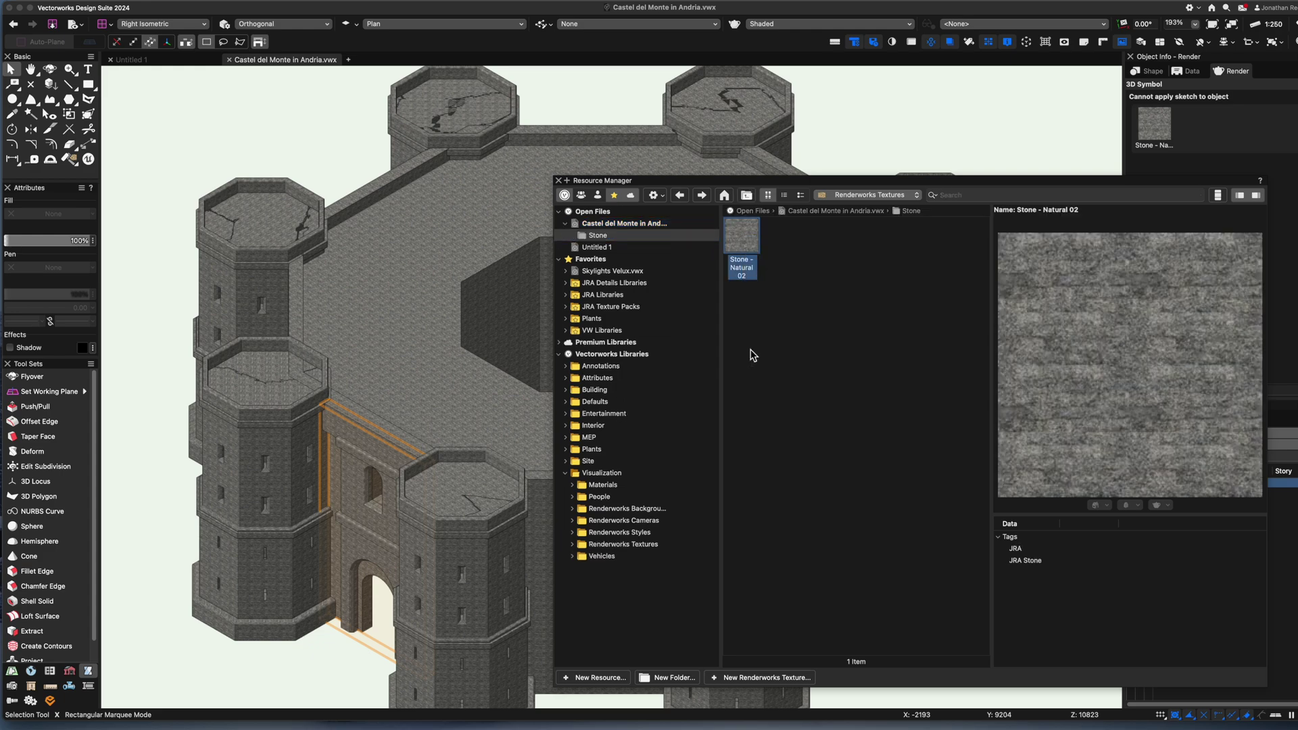
# Tint the texture's image with a tan filter colour from the Farrow and Ball Colours palette
pyautogui.click(608, 177)
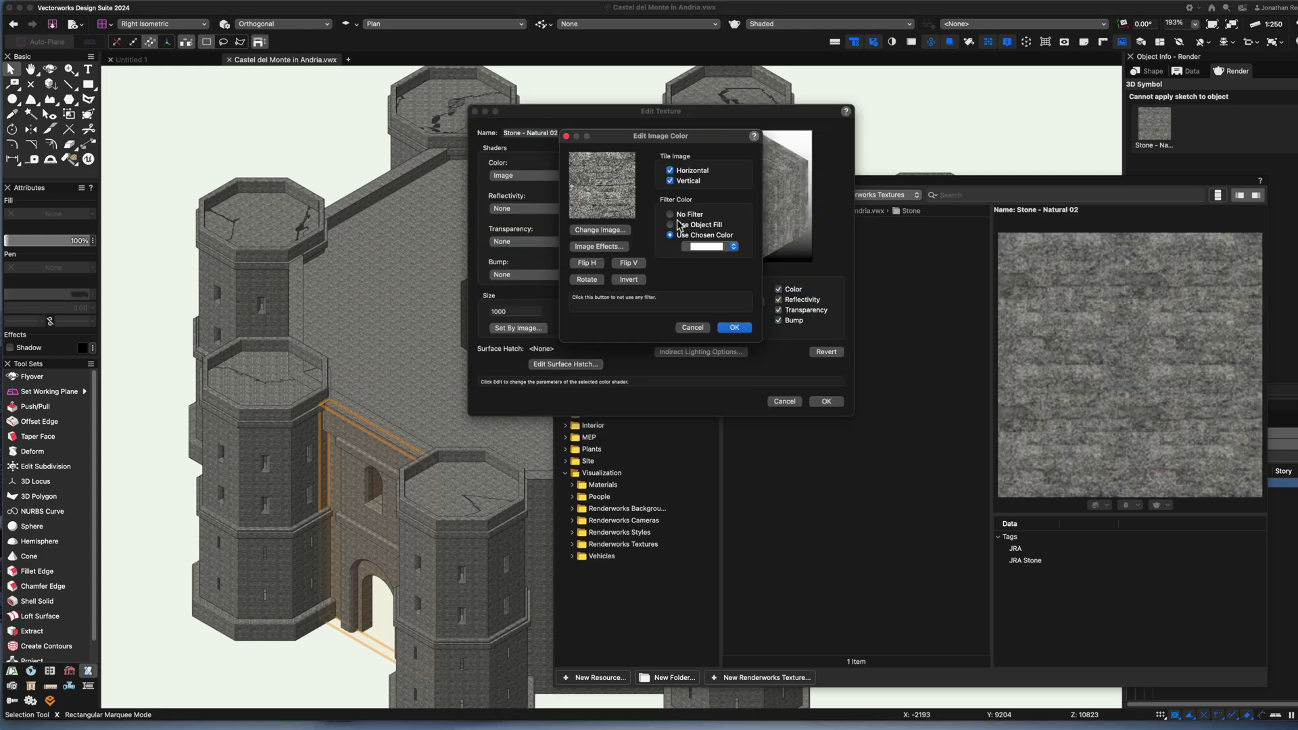
pyautogui.click(700, 247)
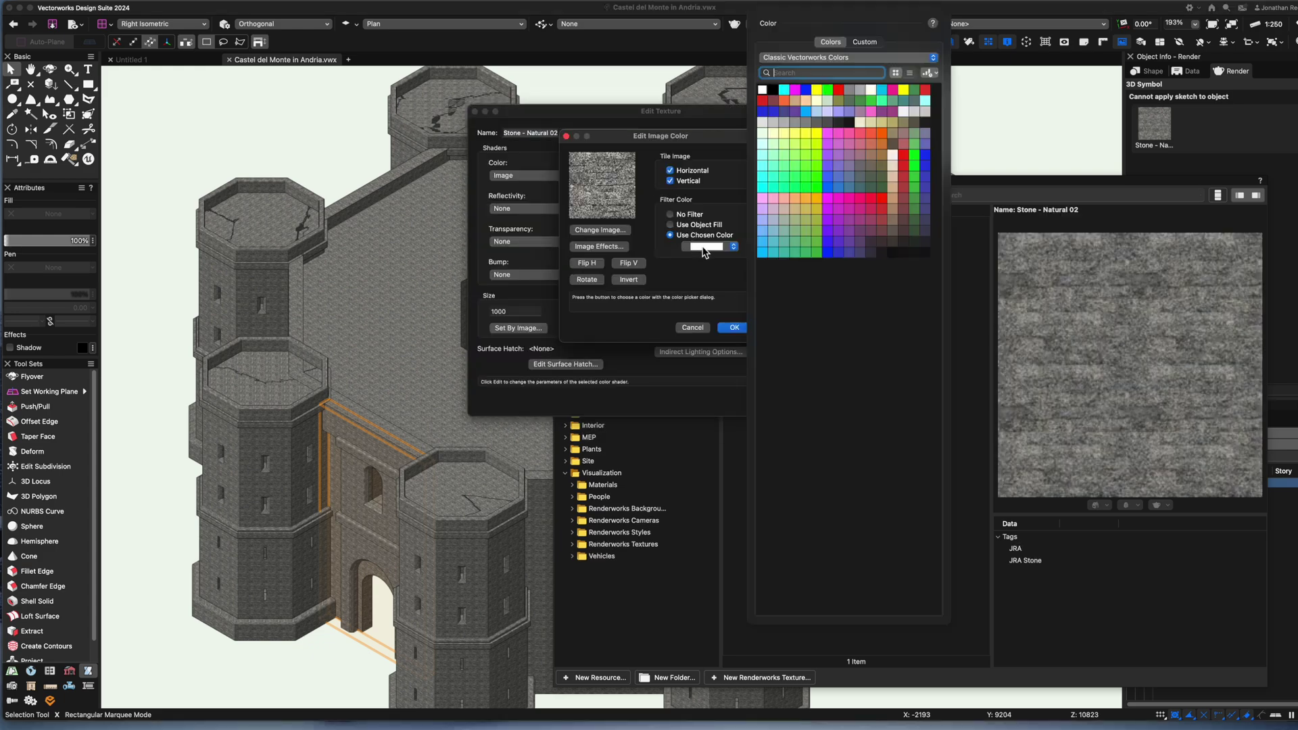
pyautogui.click(802, 58)
pyautogui.click(805, 82)
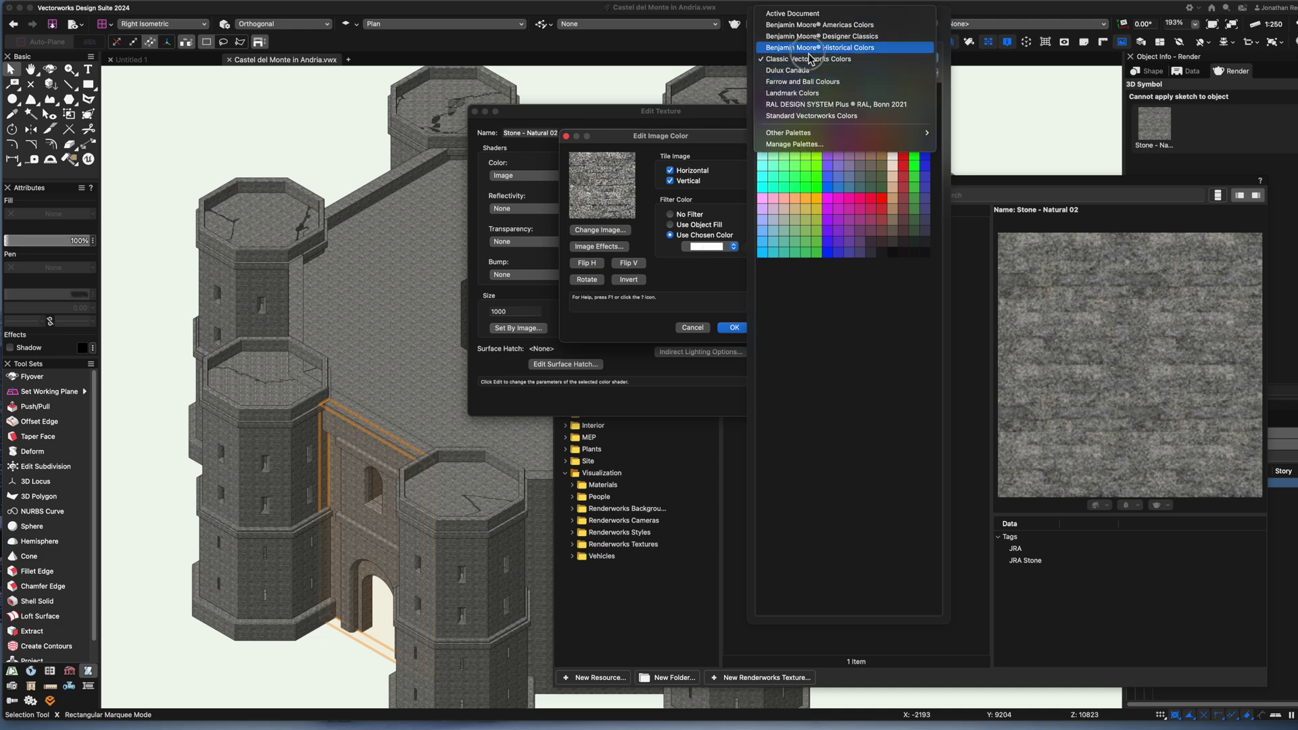
pyautogui.click(820, 112)
pyautogui.click(736, 329)
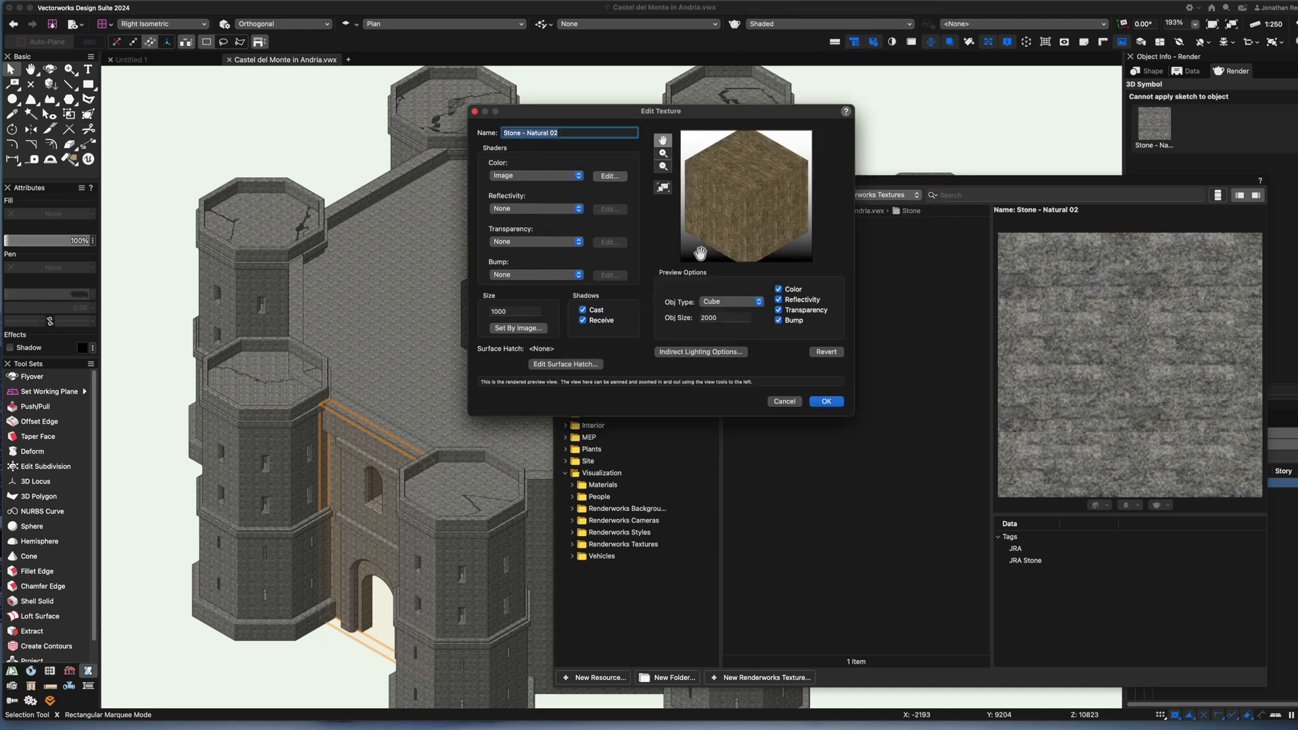
# Change the texture image's filter colour to Use Object Fill
pyautogui.click(613, 178)
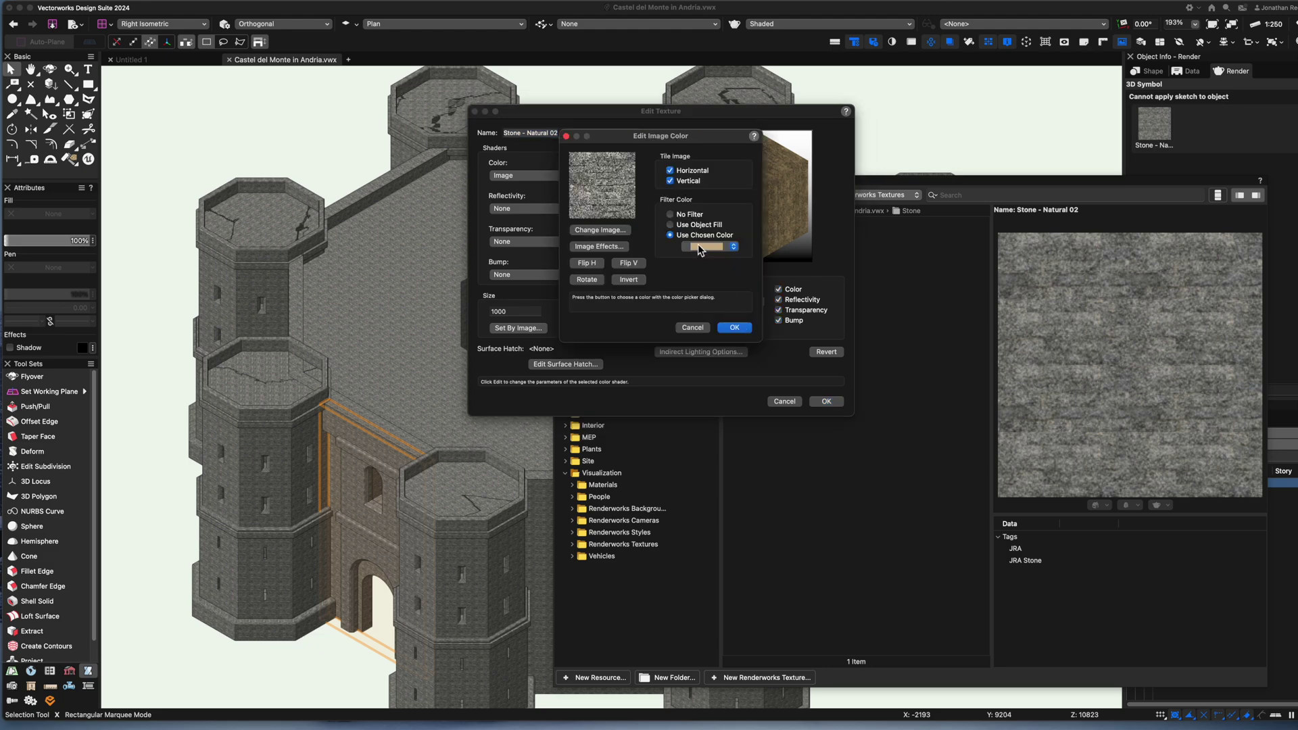
pyautogui.click(735, 328)
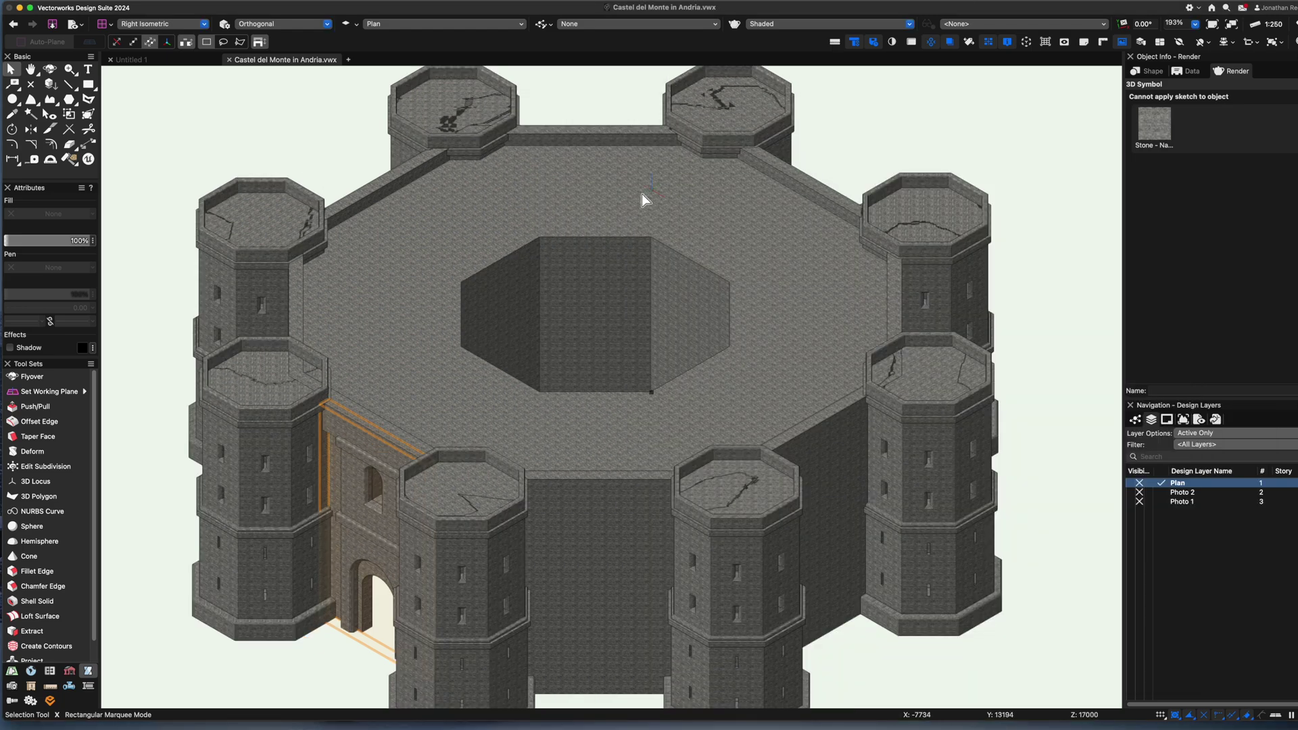
# Give all castle objects a yellowish solid fill colour
pyautogui.press('super+a')
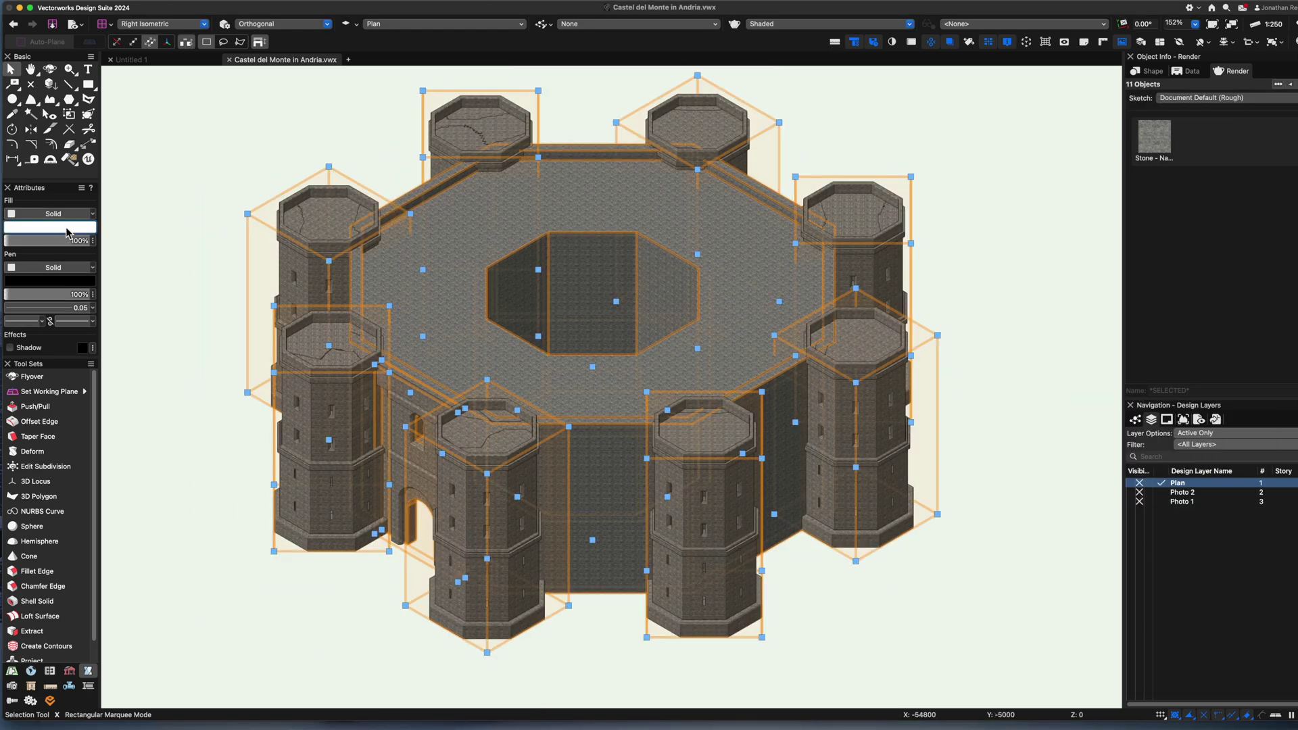
pyautogui.click(66, 228)
pyautogui.click(128, 120)
pyautogui.click(228, 133)
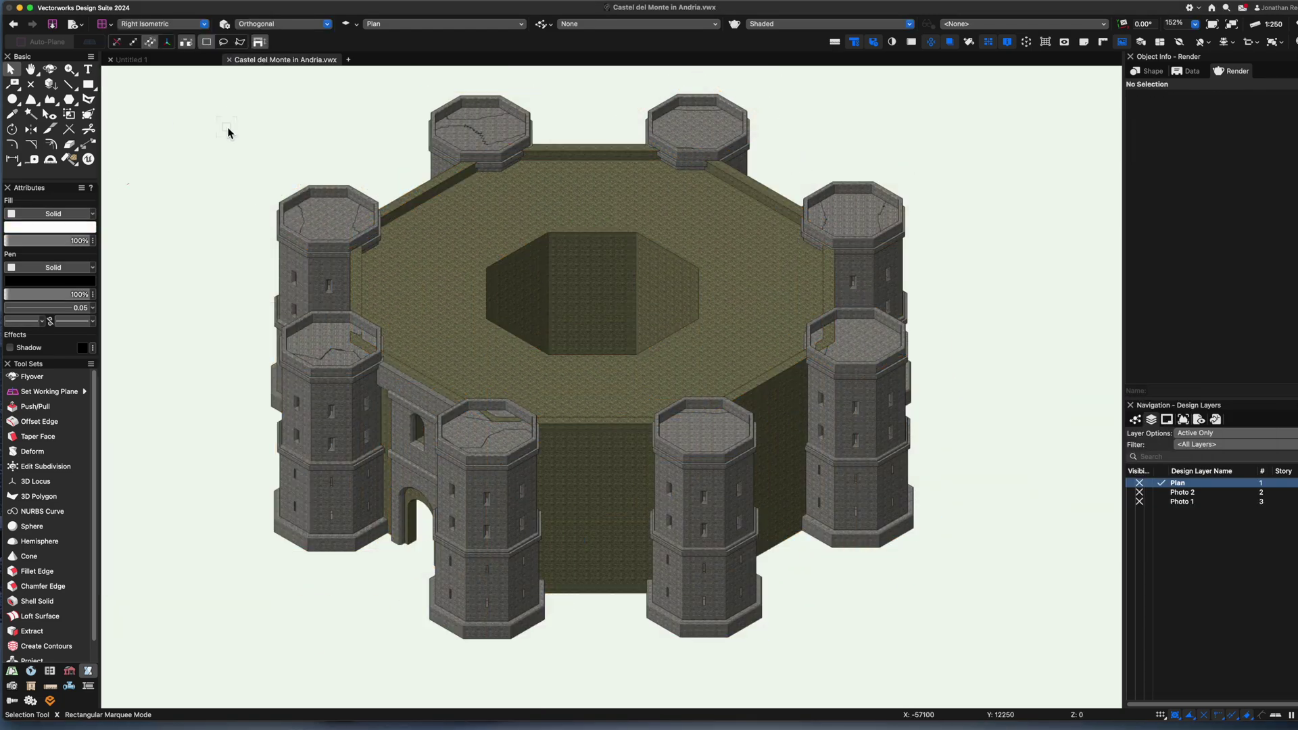
# Try a brownish Benjamin Moore Historical Colors fill on all castle objects instead of the yellowish one, and undo it
pyautogui.press('super+z')
pyautogui.click(54, 227)
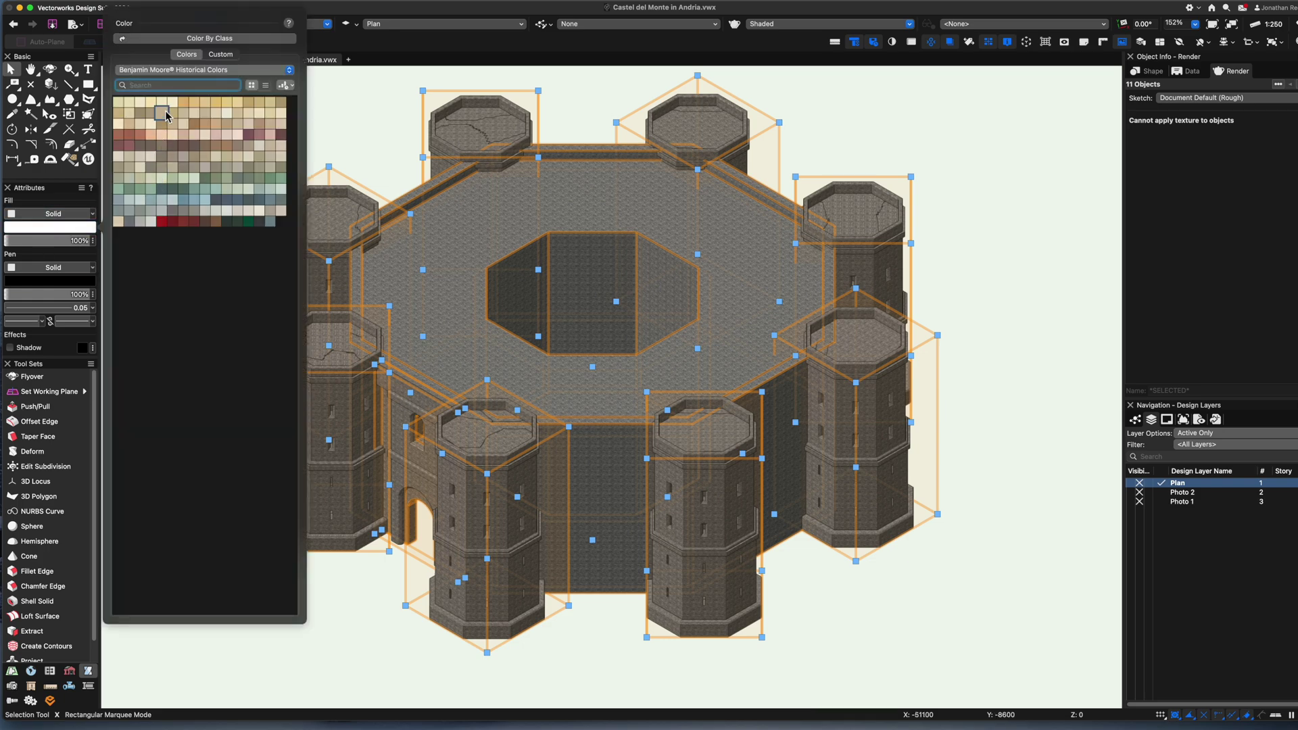
pyautogui.click(165, 120)
pyautogui.click(235, 150)
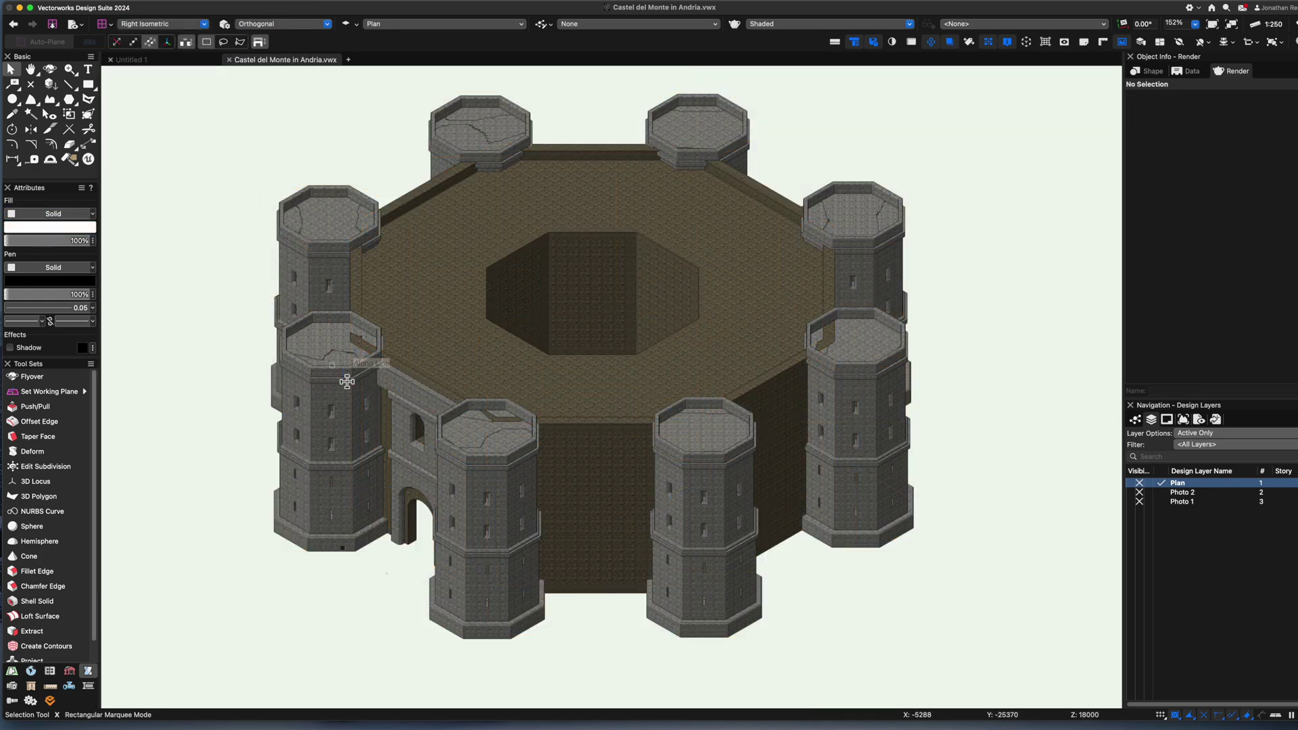
pyautogui.press('super+z')
pyautogui.click(782, 174)
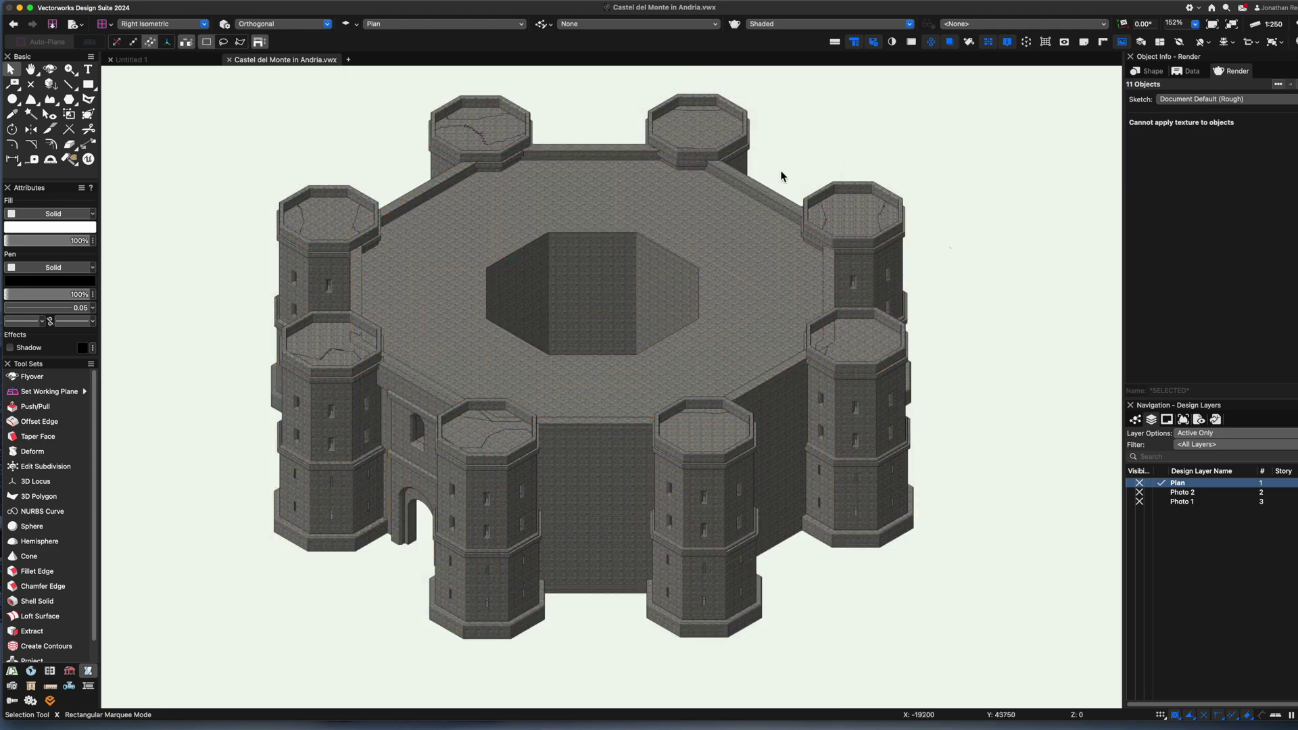
# Raise the exposure and add a strong sepia effect to the image of the Stone - Natural 02 texture
pyautogui.press('super+r')
pyautogui.rightClick(746, 242)
pyautogui.click(769, 327)
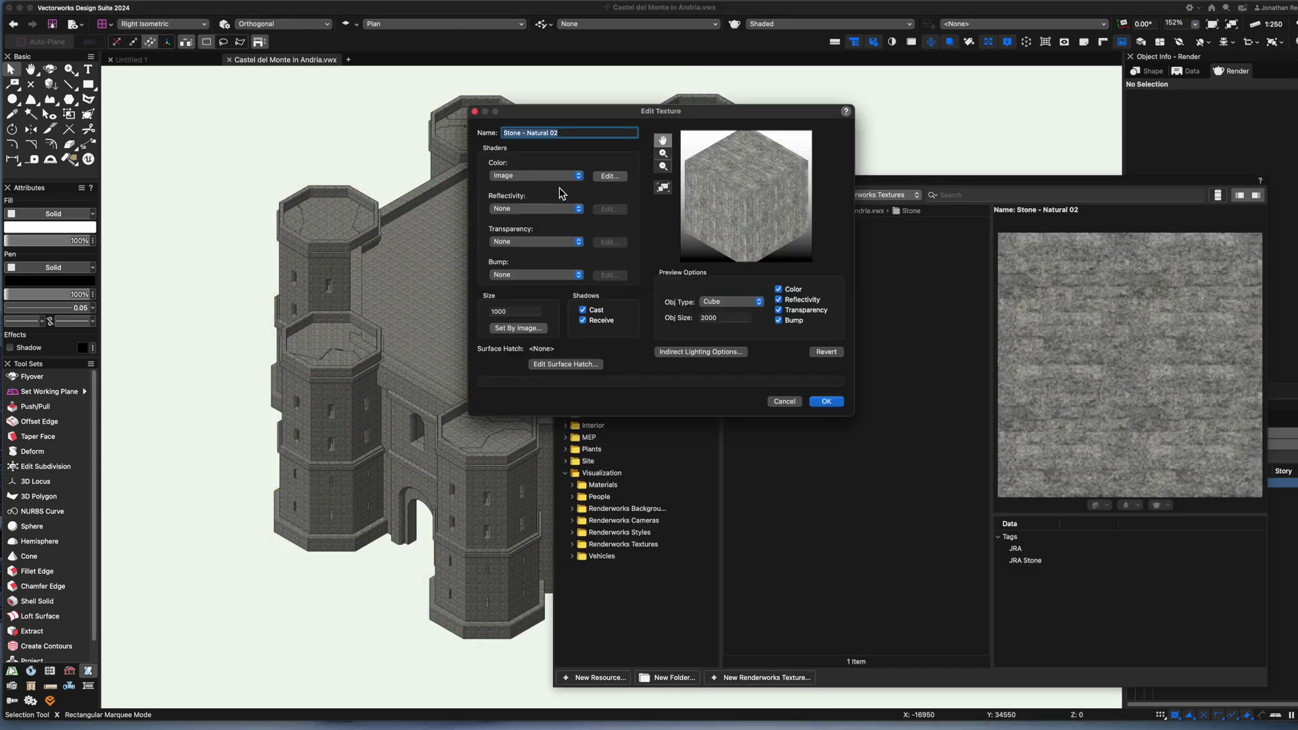
pyautogui.click(614, 176)
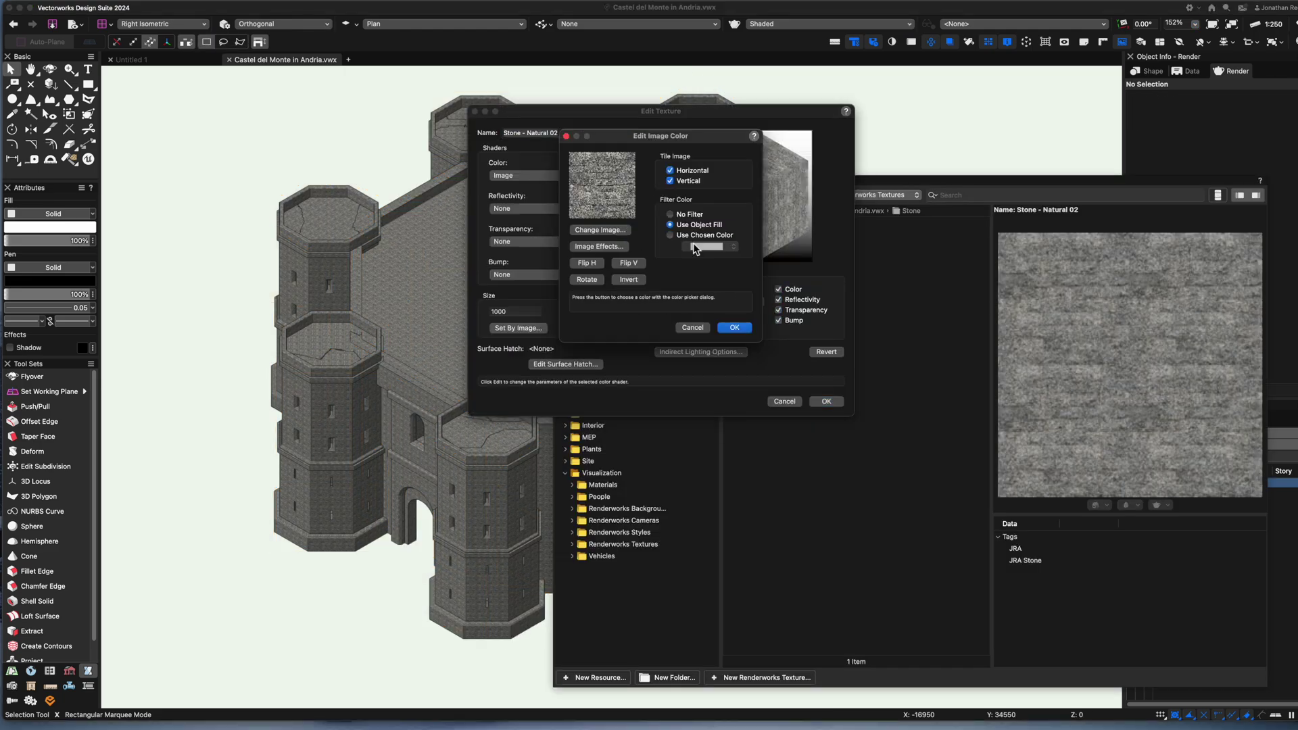
pyautogui.click(604, 246)
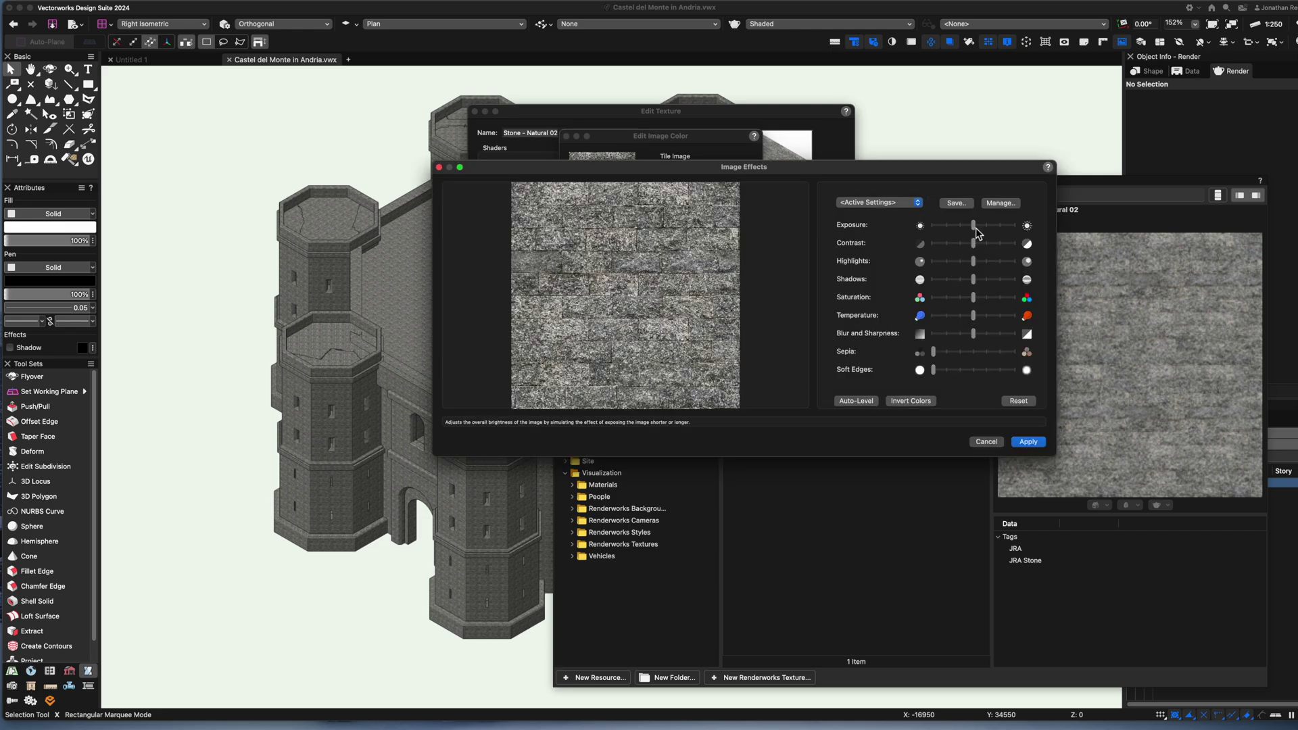
pyautogui.moveTo(977, 233); pyautogui.dragTo(1005, 232)
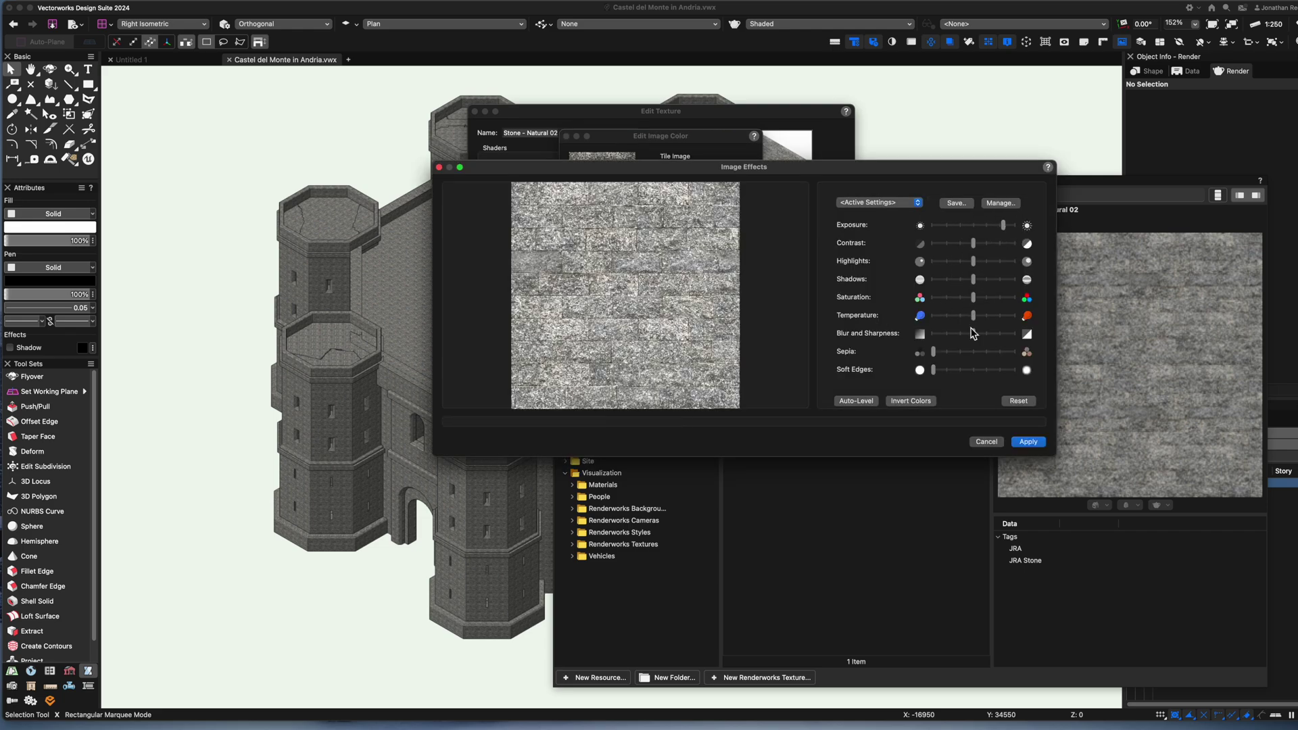
pyautogui.moveTo(934, 352); pyautogui.dragTo(984, 352)
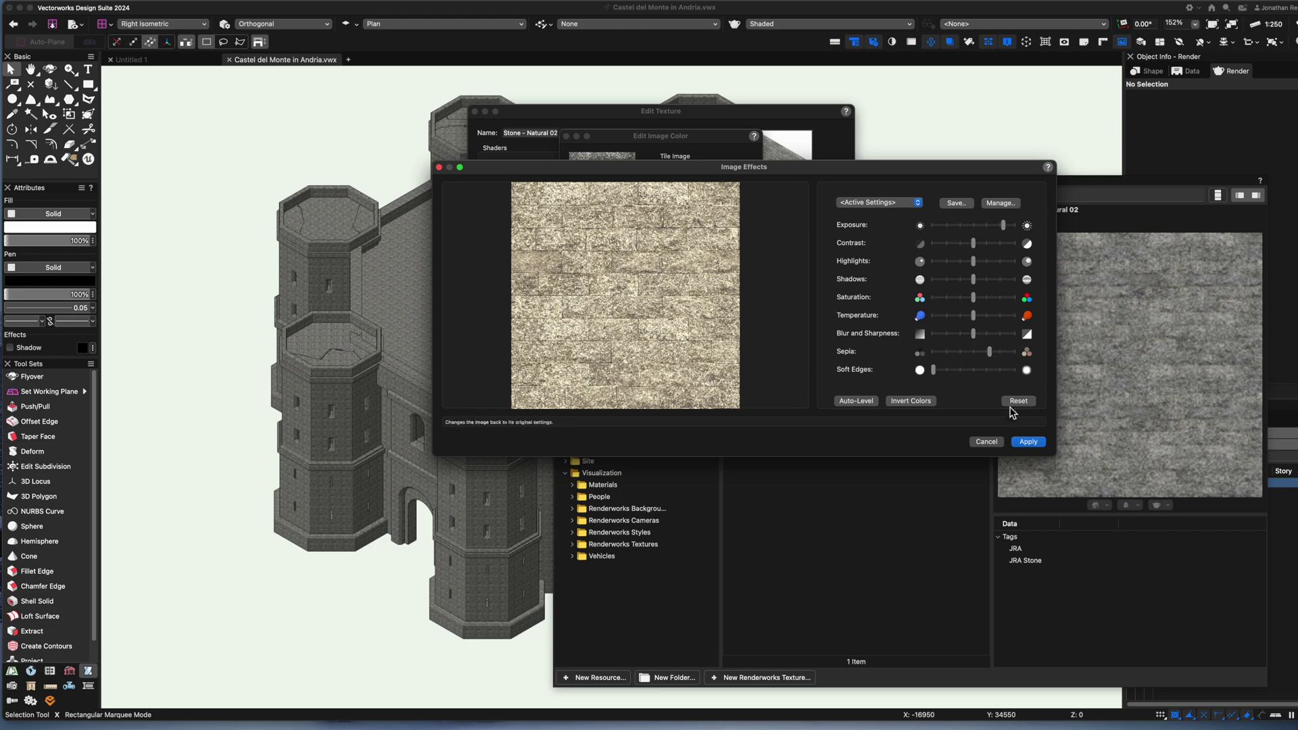
pyautogui.click(1027, 445)
pyautogui.click(744, 332)
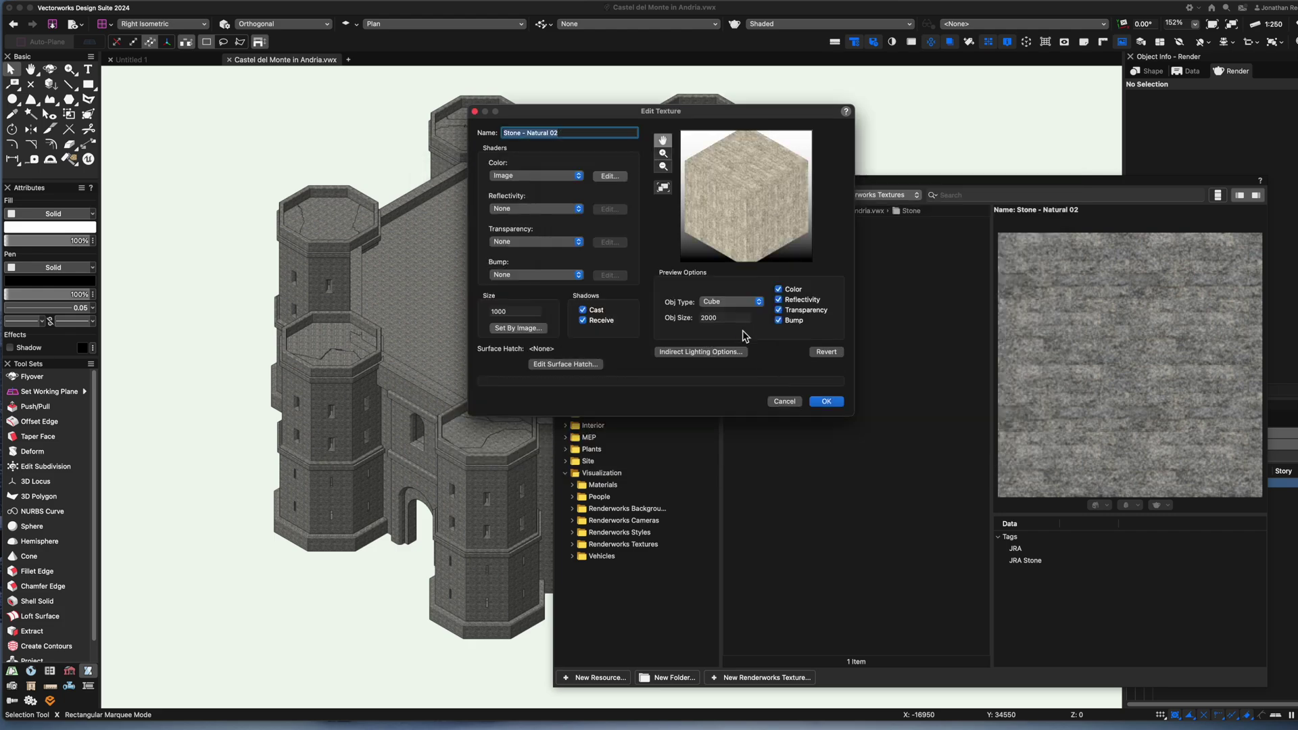
pyautogui.click(824, 403)
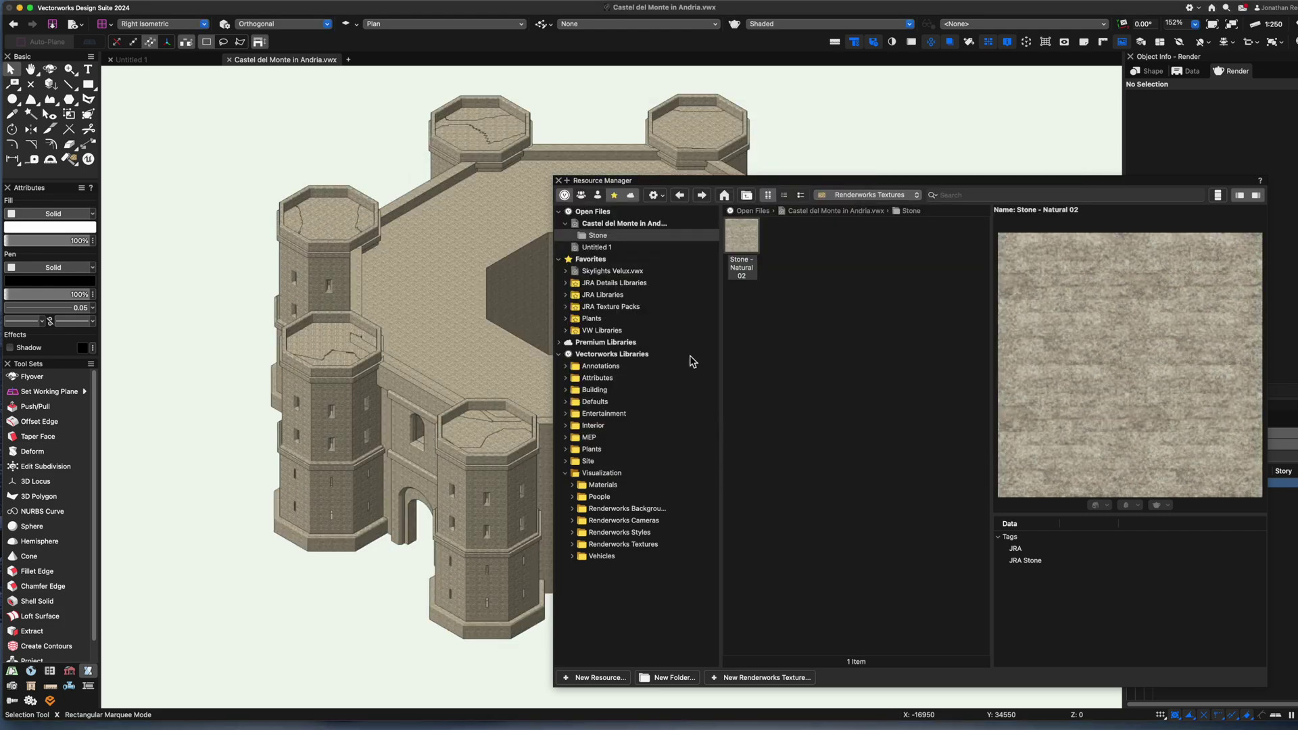
pyautogui.press('super+r')
# Duplicate the entrance portal symbol in a circular array around the internal origin, working in Top/Plan view
pyautogui.keyDown('shift'); pyautogui.moveTo(351, 219); pyautogui.dragTo(475, 400, button='middle'); pyautogui.keyUp('shift')
pyautogui.click(476, 399)
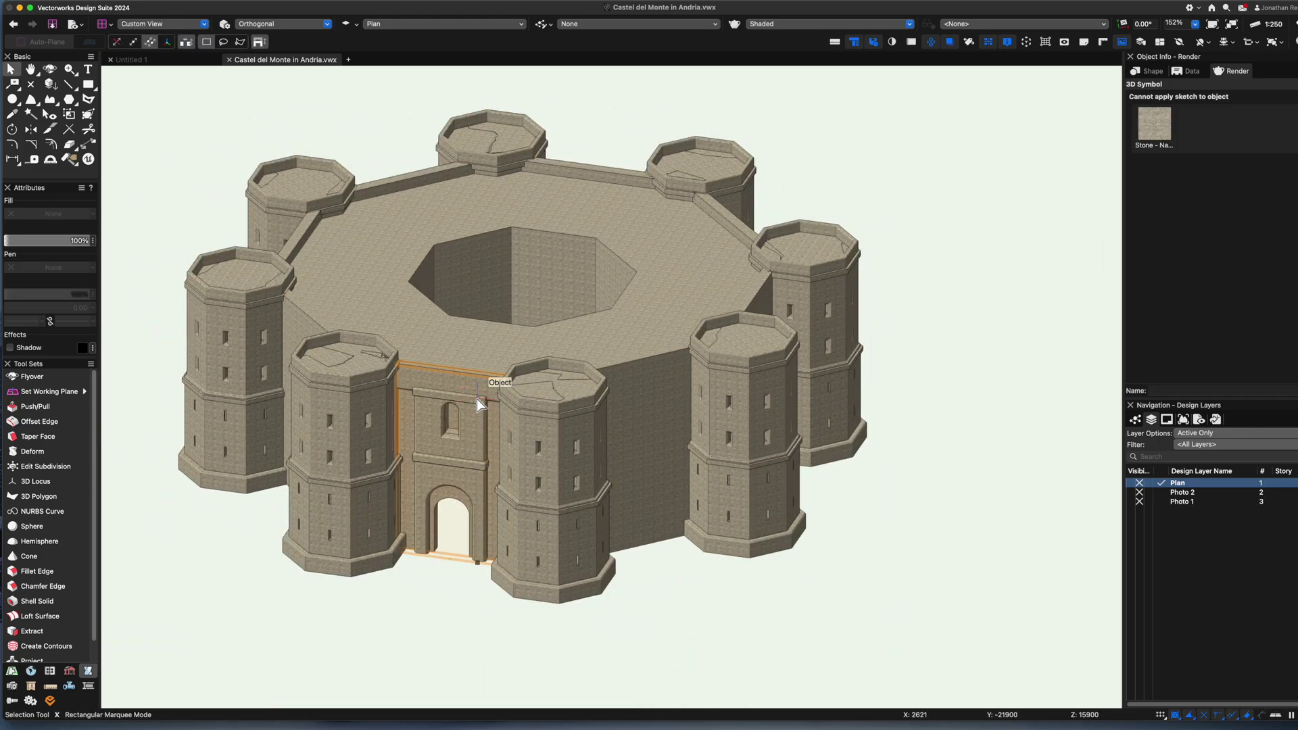
pyautogui.press('super+5')
pyautogui.press('super+4')
pyautogui.click(176, 1)
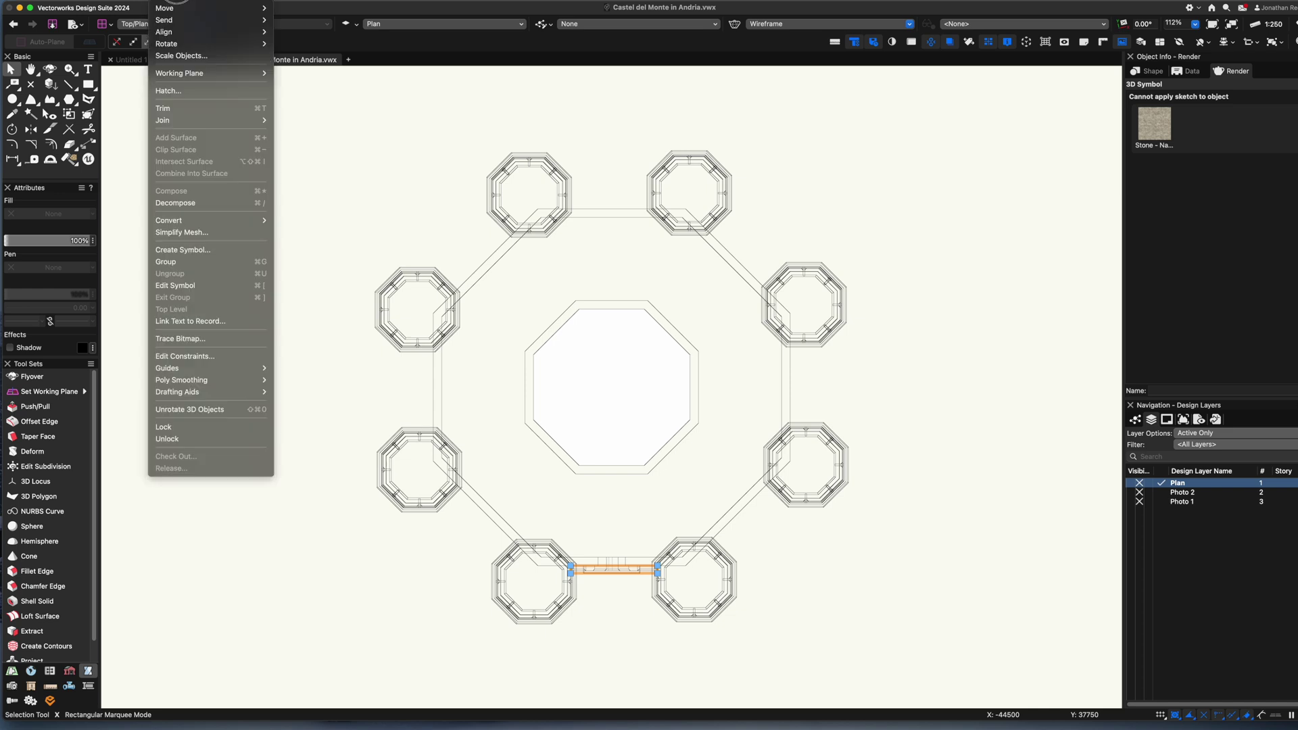
pyautogui.moveTo(199, 1)
pyautogui.moveTo(115, 3)
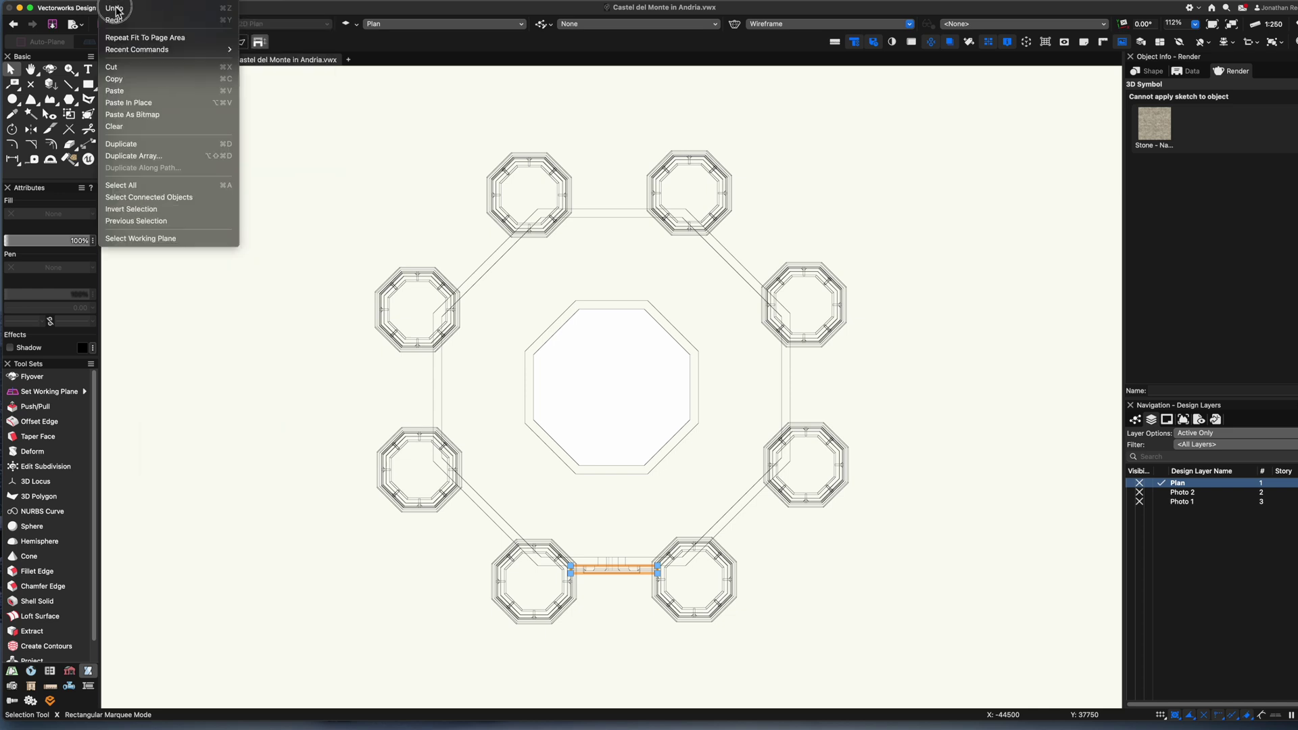
pyautogui.click(130, 156)
pyautogui.press('Return')
pyautogui.press('Return')
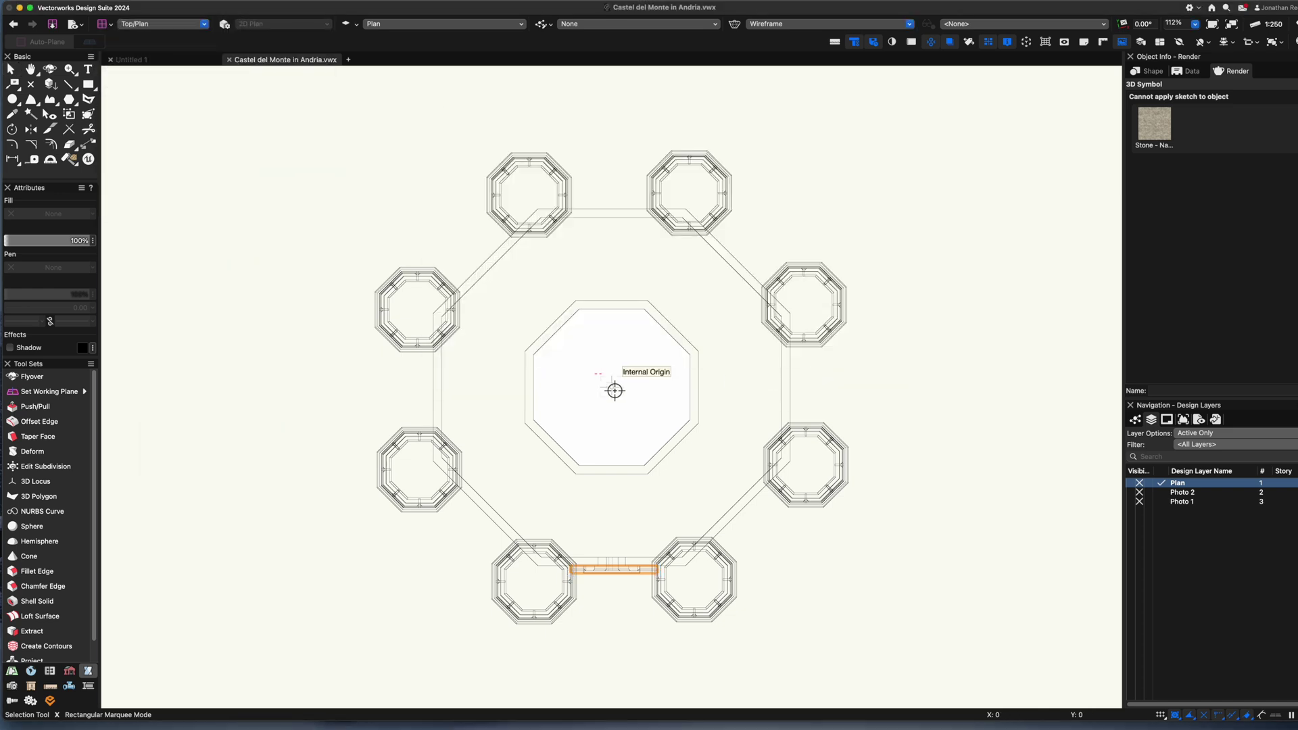
pyautogui.click(833, 387)
# Delete the portal copies on the diagonal sides of the castle
pyautogui.click(751, 511)
pyautogui.press('Delete')
pyautogui.click(479, 523)
# Edit the castle body's solid subtraction and stretch the doorway cut-out inward through the courtyard wall
pyautogui.hotkey('shift', 'c')
pyautogui.moveTo(603, 458)
pyautogui.mouseDown()
pyautogui.moveTo(632, 501)
pyautogui.moveTo(503, 403)
pyautogui.moveTo(600, 455)
pyautogui.moveTo(588, 455)
pyautogui.moveTo(766, 344)
pyautogui.moveTo(834, 362)
pyautogui.mouseUp()
pyautogui.press('x')
pyautogui.scroll(3, 541, 467)
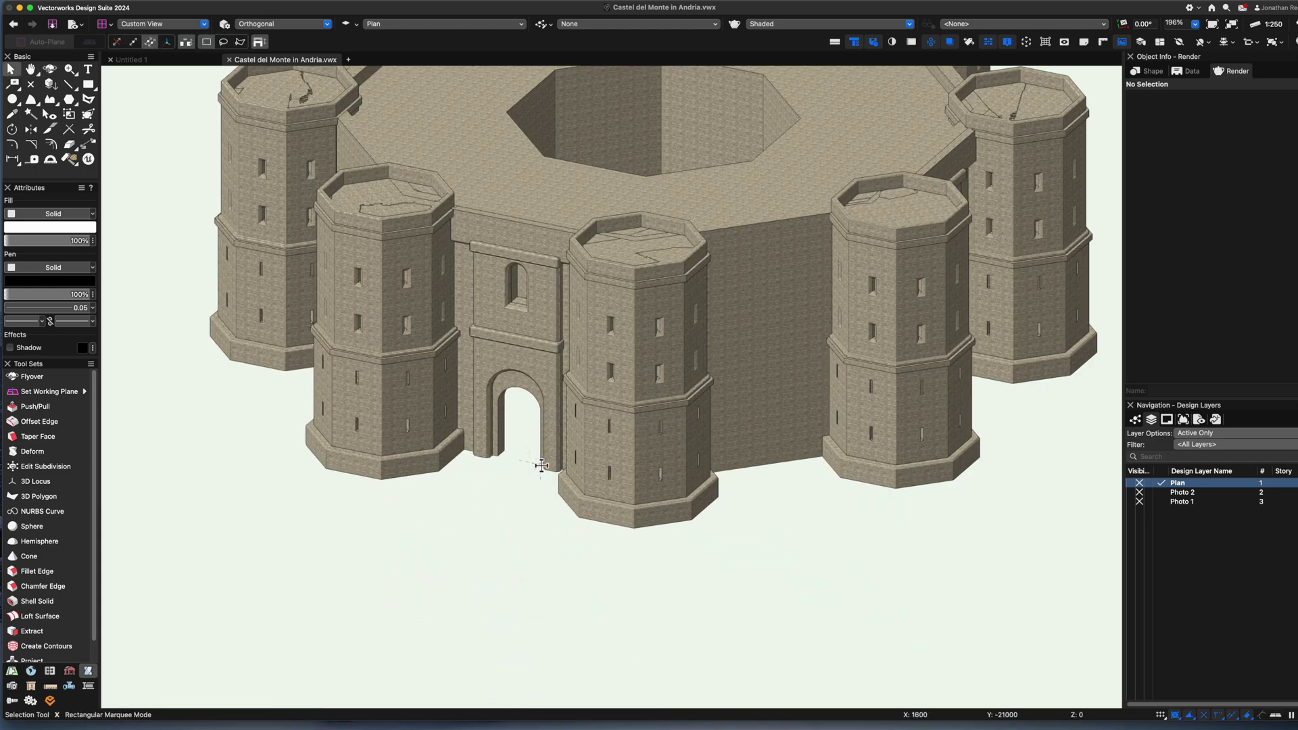
pyautogui.rightClick(519, 395)
pyautogui.click(561, 671)
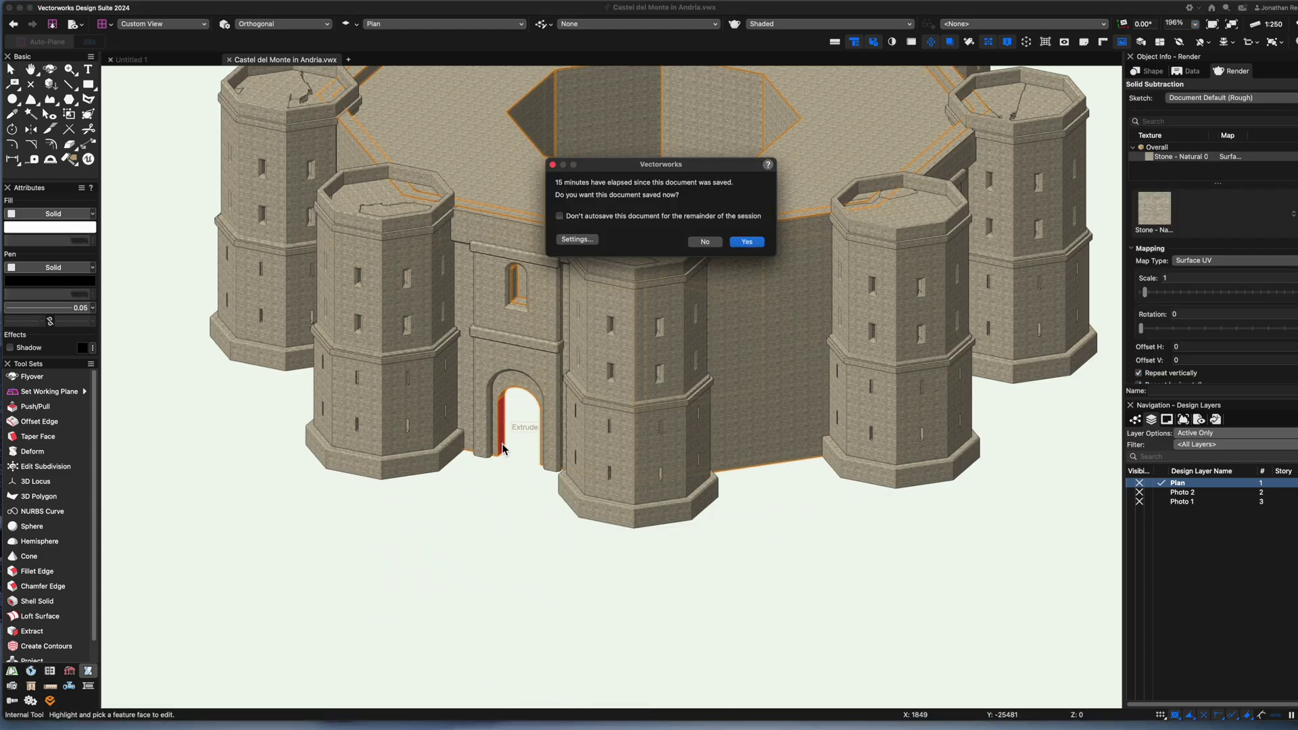
pyautogui.click(746, 243)
pyautogui.click(504, 446)
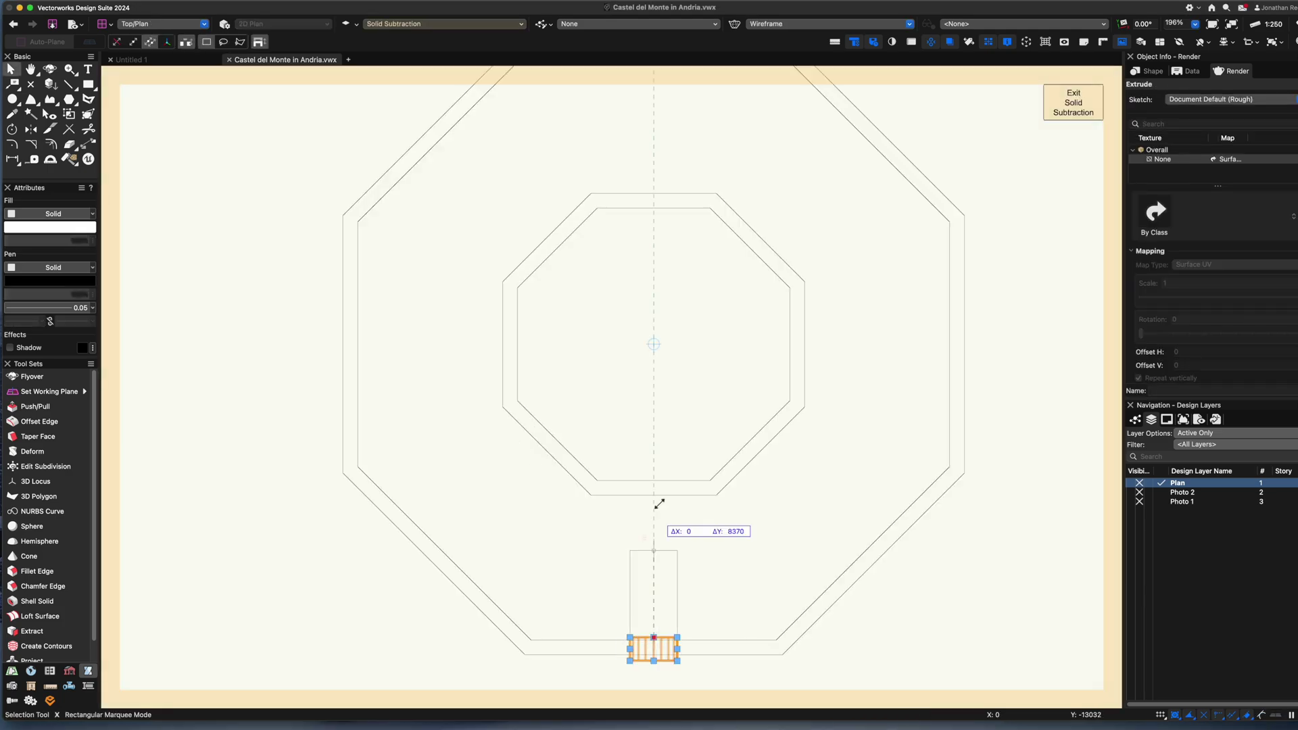
pyautogui.moveTo(659, 504); pyautogui.dragTo(655, 467)
# Duplicate the lengthened doorway cut-out in a circular array around the internal origin
pyautogui.click(111, 1)
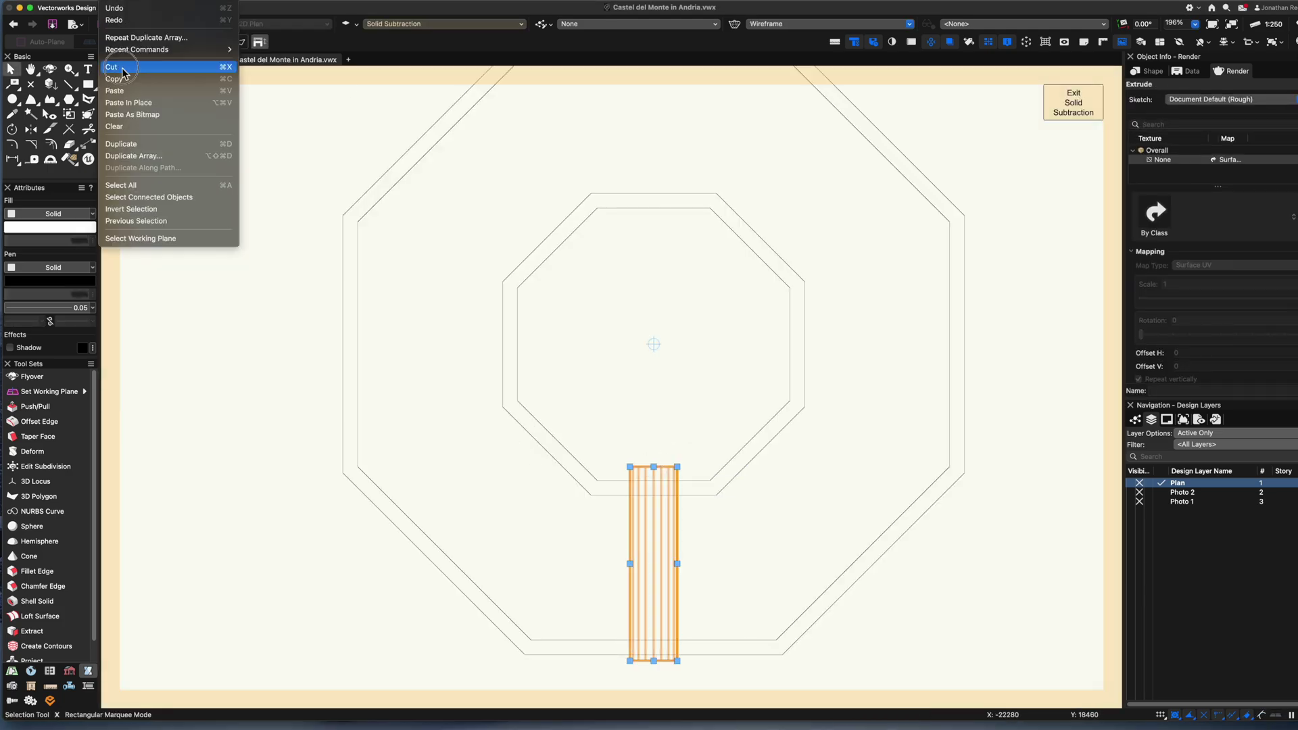
pyautogui.click(140, 157)
pyautogui.click(849, 356)
pyautogui.click(654, 344)
# Delete the diagonal doorway cut-outs and exit the solid subtraction
pyautogui.click(749, 439)
pyautogui.press('Delete')
pyautogui.click(572, 437)
pyautogui.press('Delete')
pyautogui.press('Delete')
pyautogui.click(741, 263)
pyautogui.press('Delete')
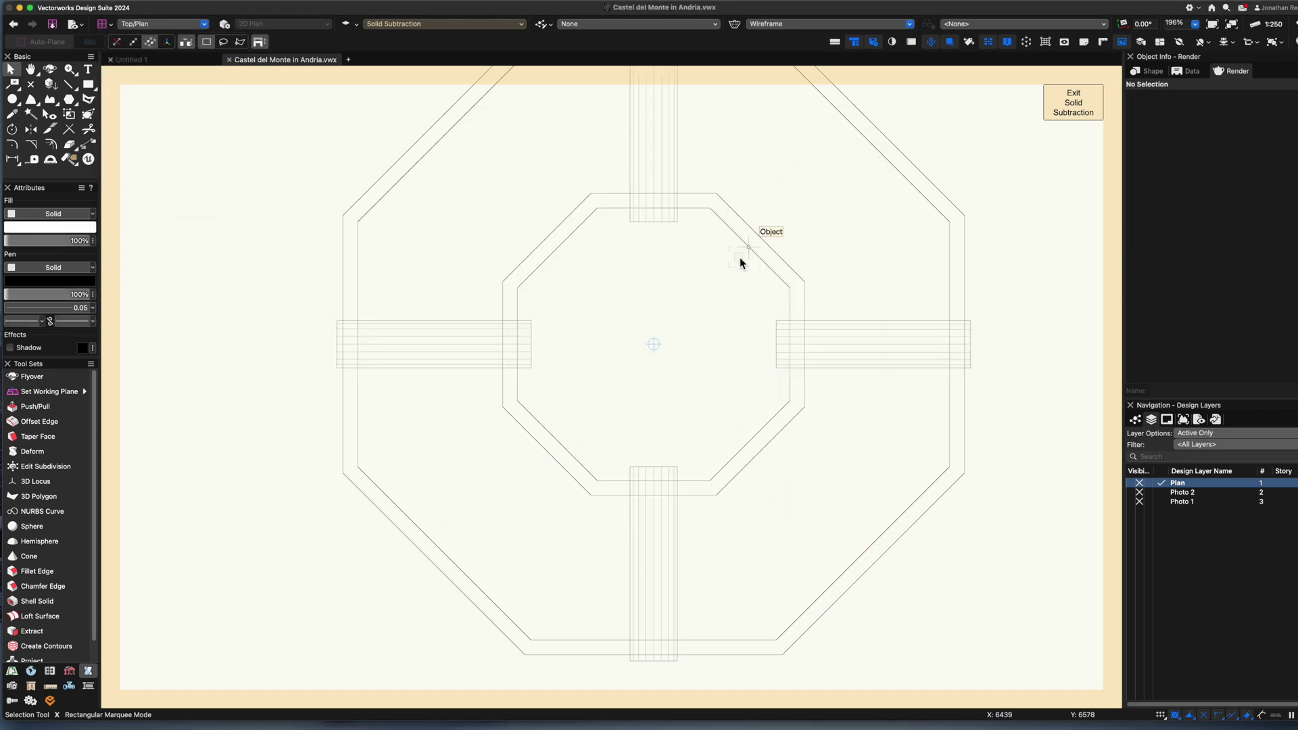
pyautogui.click(1082, 107)
# Stretch the arched window cut-out through the courtyard wall and array seven copies of it around the internal origin
pyautogui.click(526, 291)
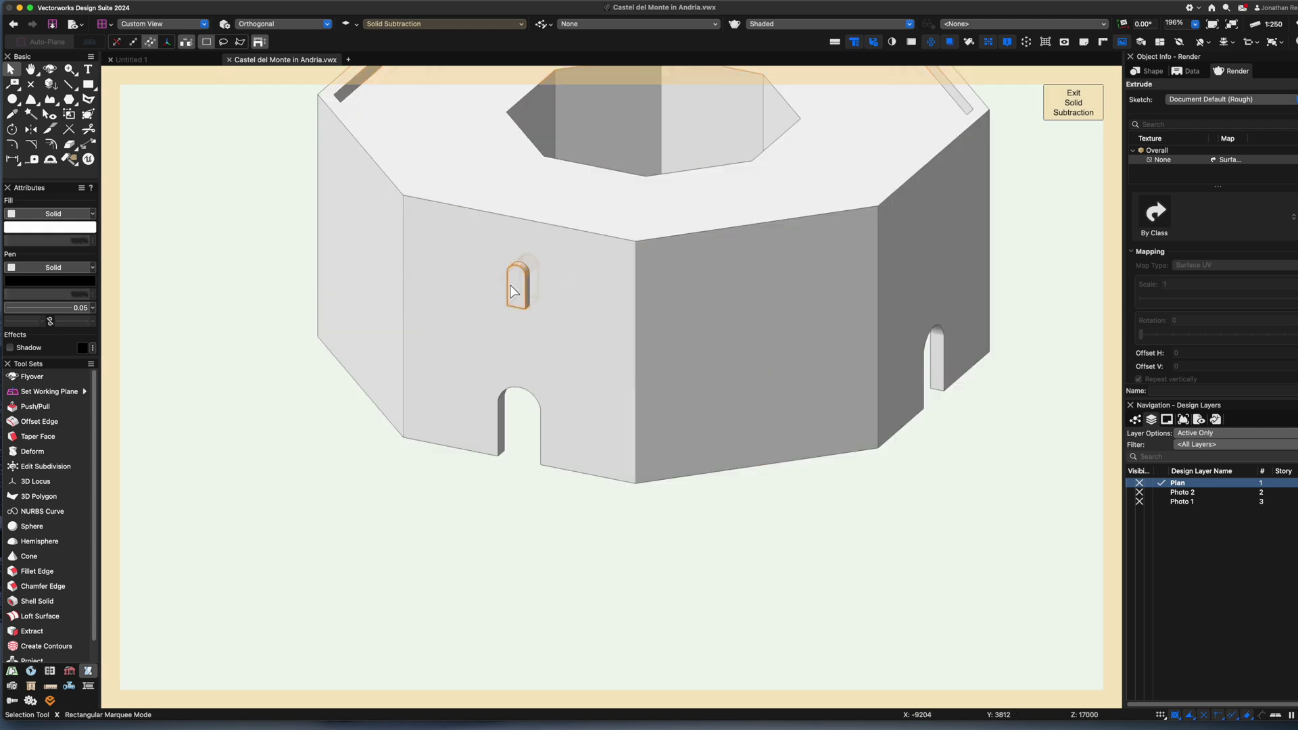
pyautogui.press('F5')
pyautogui.moveTo(653, 460); pyautogui.dragTo(654, 457)
pyautogui.click(110, 2)
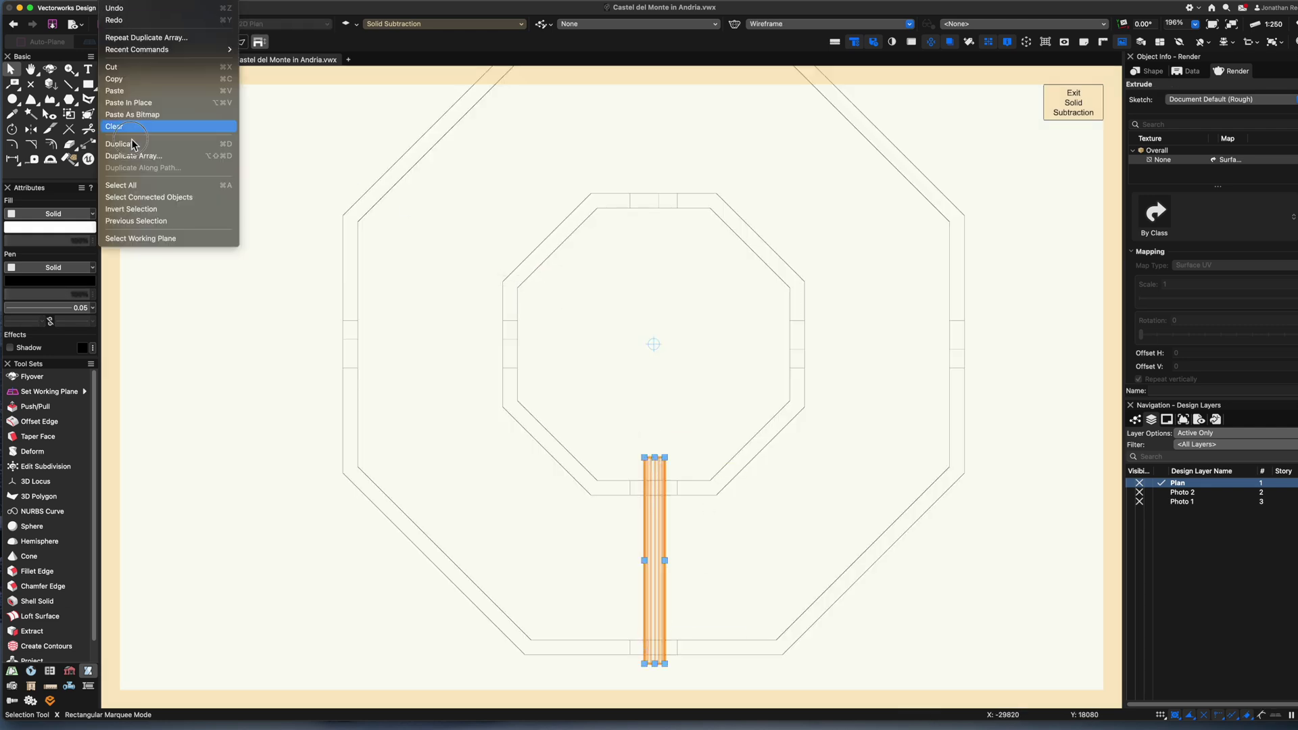
pyautogui.click(135, 156)
pyautogui.press('Return')
pyautogui.click(653, 344)
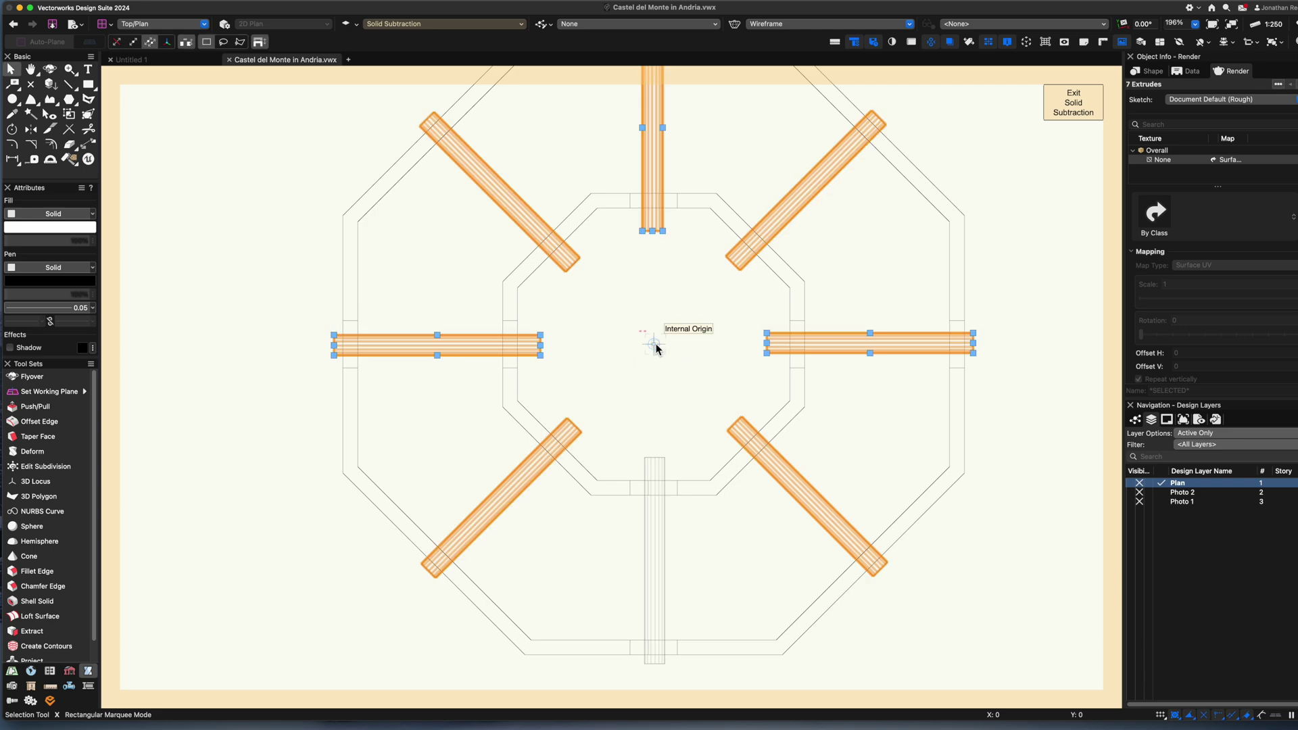
# Delete the diagonal window cut-outs and exit the solid subtraction
pyautogui.click(574, 435)
pyautogui.click(738, 429)
pyautogui.press('Delete')
pyautogui.click(743, 262)
pyautogui.press('Delete')
pyautogui.click(568, 260)
pyautogui.press('Delete')
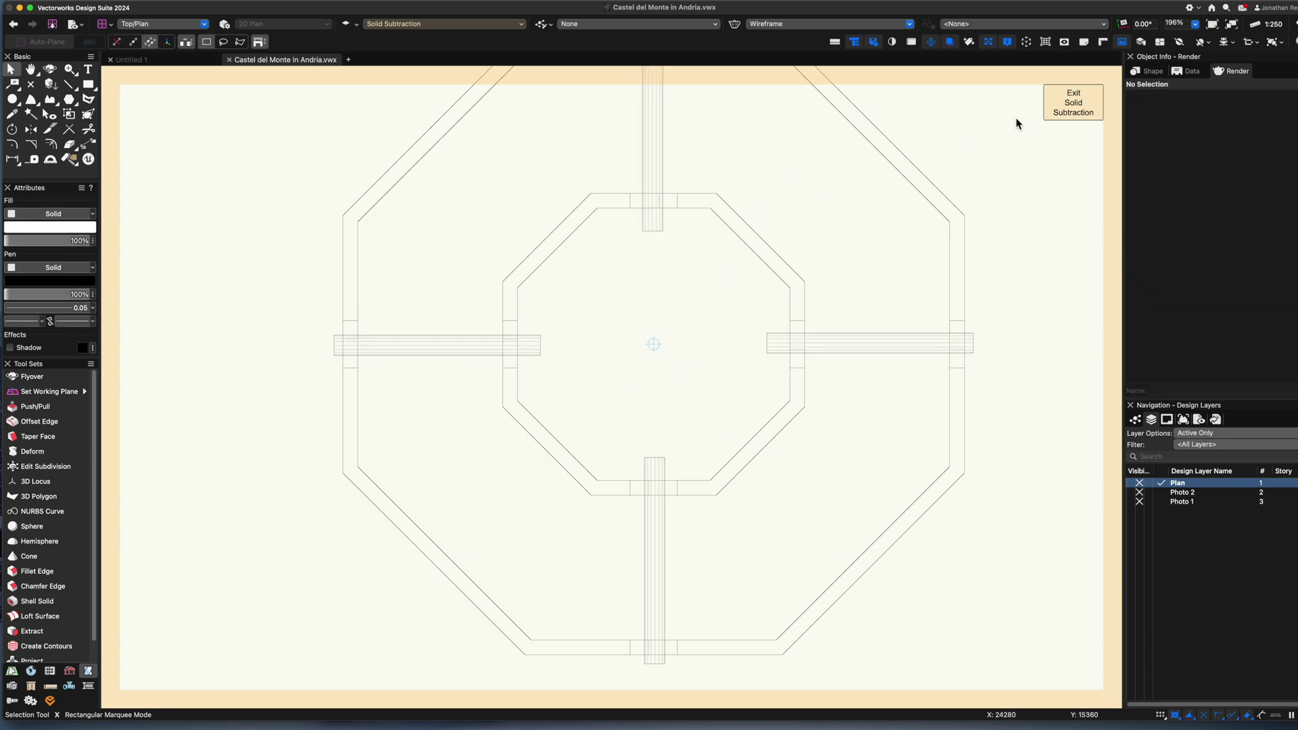
pyautogui.click(1062, 117)
# Raise the ambient light brightness in the lighting options
pyautogui.hotkey('shift', 'c')
pyautogui.moveTo(955, 449); pyautogui.dragTo(913, 438)
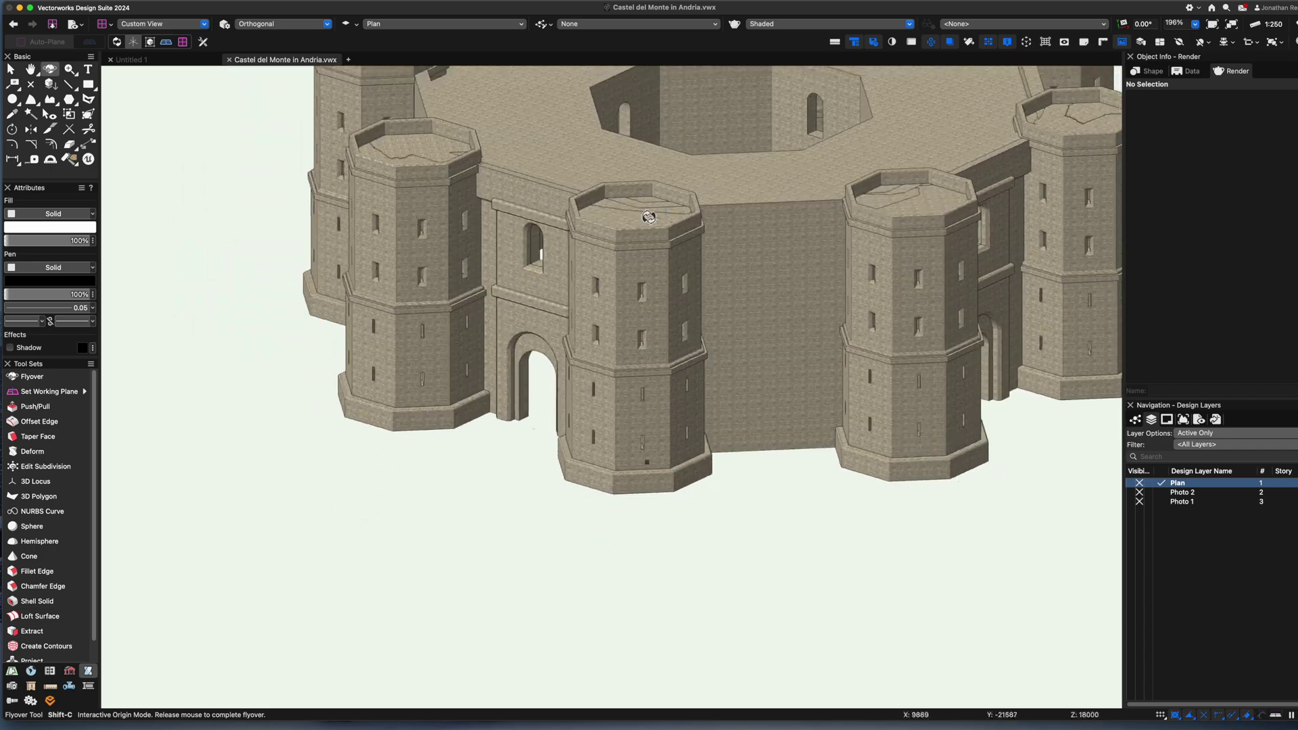
pyautogui.moveTo(397, 122); pyautogui.dragTo(556, 273, button='middle')
pyautogui.scroll(5, 561, 299)
pyautogui.press('super+6')
pyautogui.press('x')
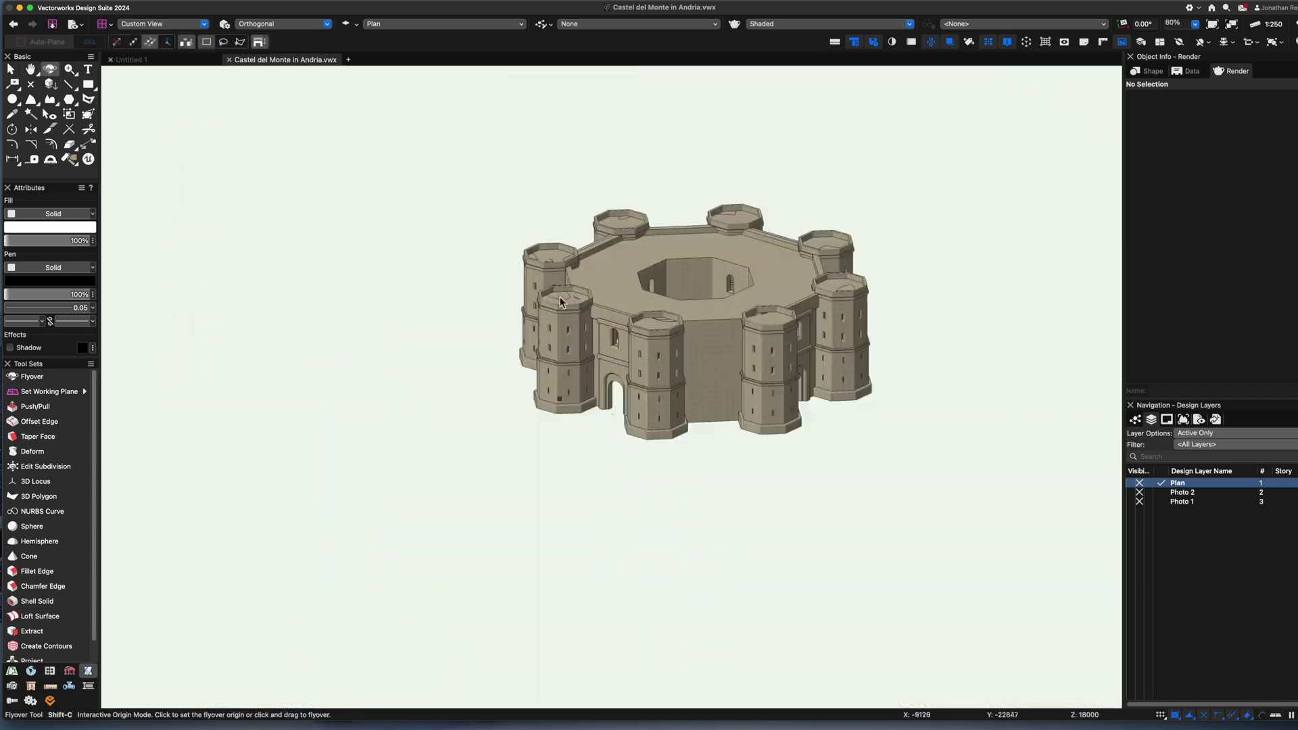
pyautogui.press('super+6')
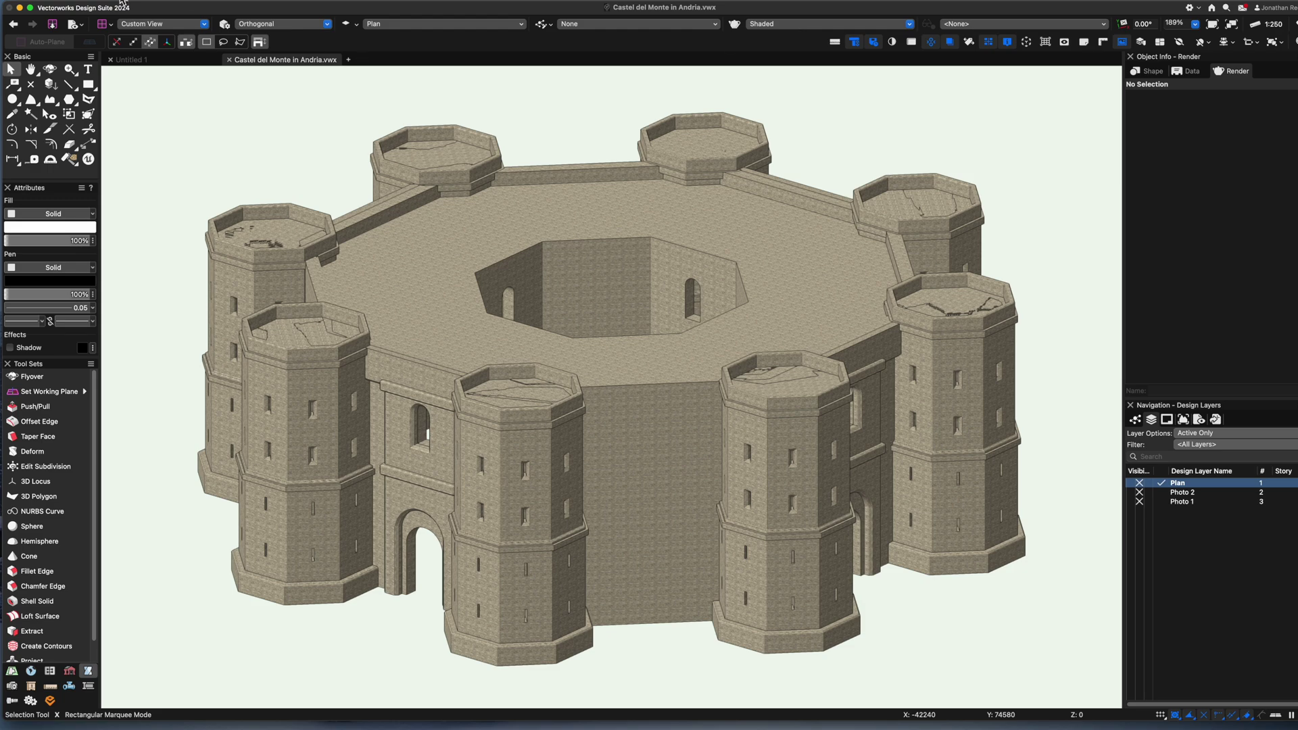
pyautogui.click(143, 1)
pyautogui.click(166, 150)
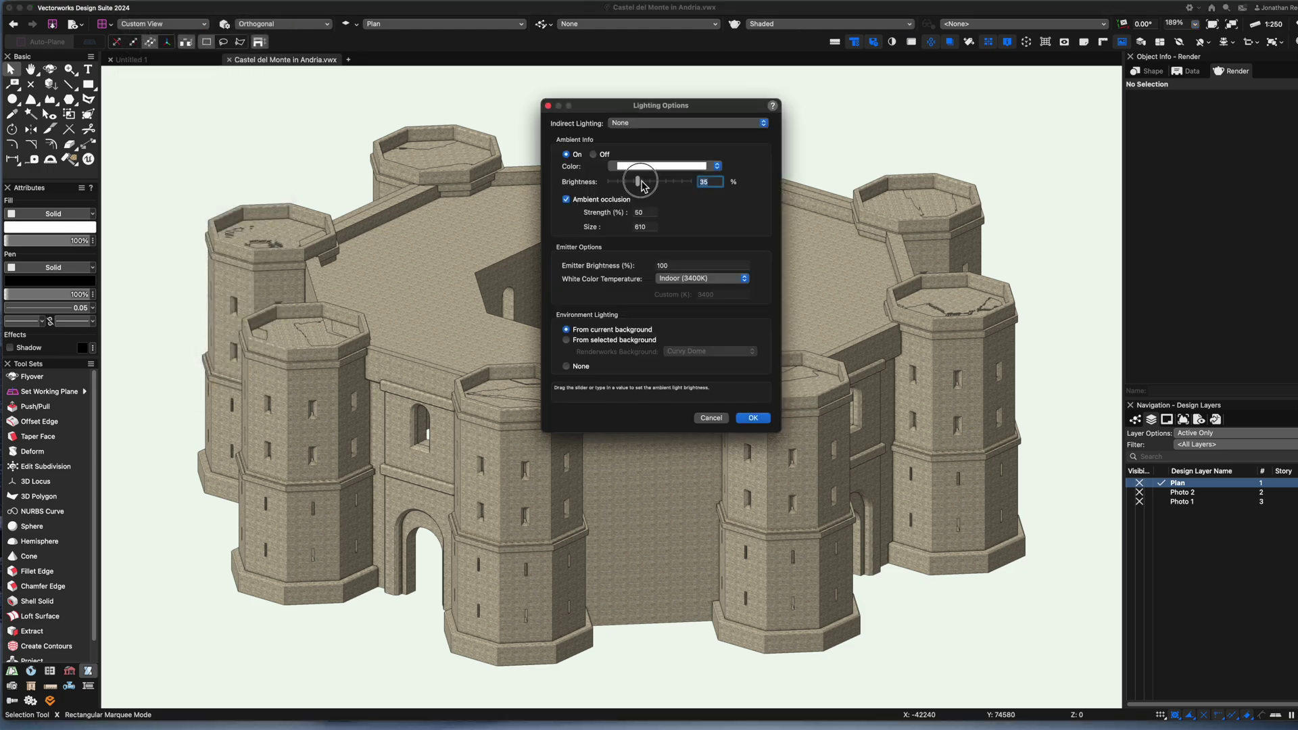
pyautogui.moveTo(643, 182); pyautogui.dragTo(652, 183)
pyautogui.click(747, 417)
# Create a new design layer named HELIODONS
pyautogui.press('F5')
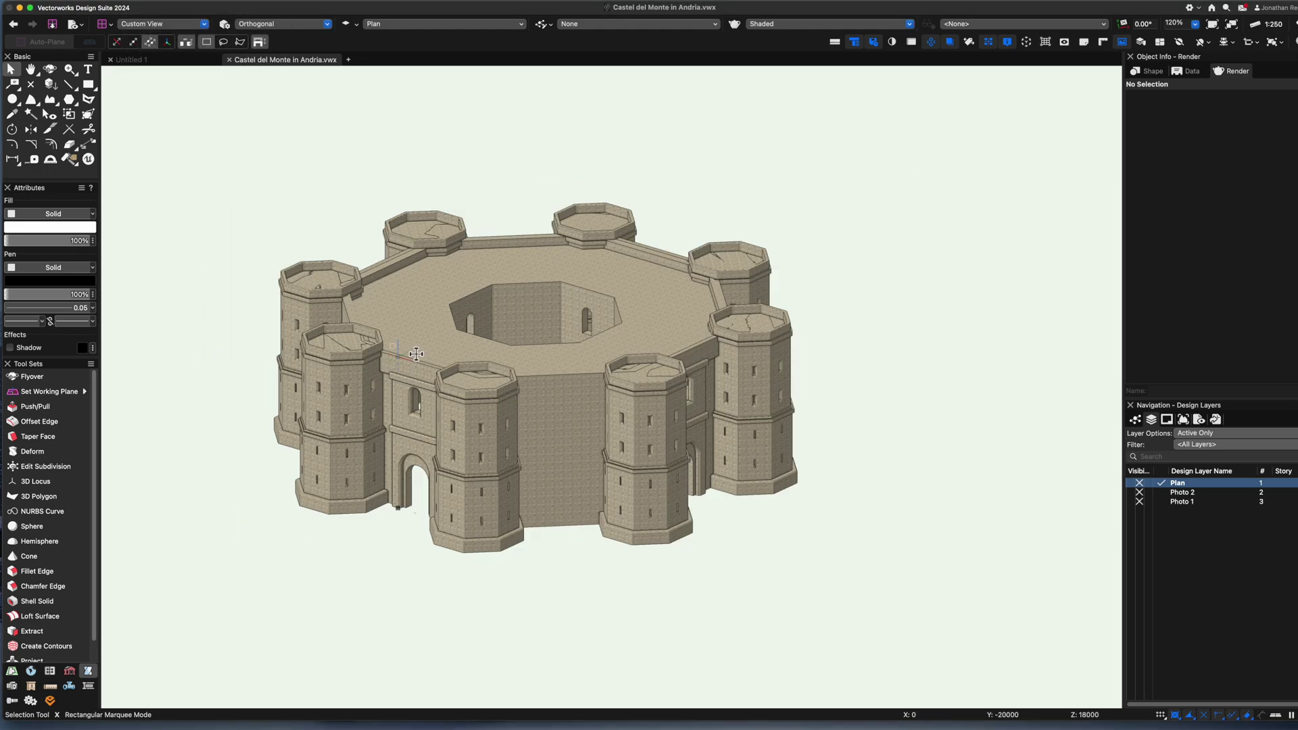
pyautogui.rightClick(1243, 571)
pyautogui.click(1246, 572)
pyautogui.write('HELIODONS')
pyautogui.press('Return')
pyautogui.press('Return')
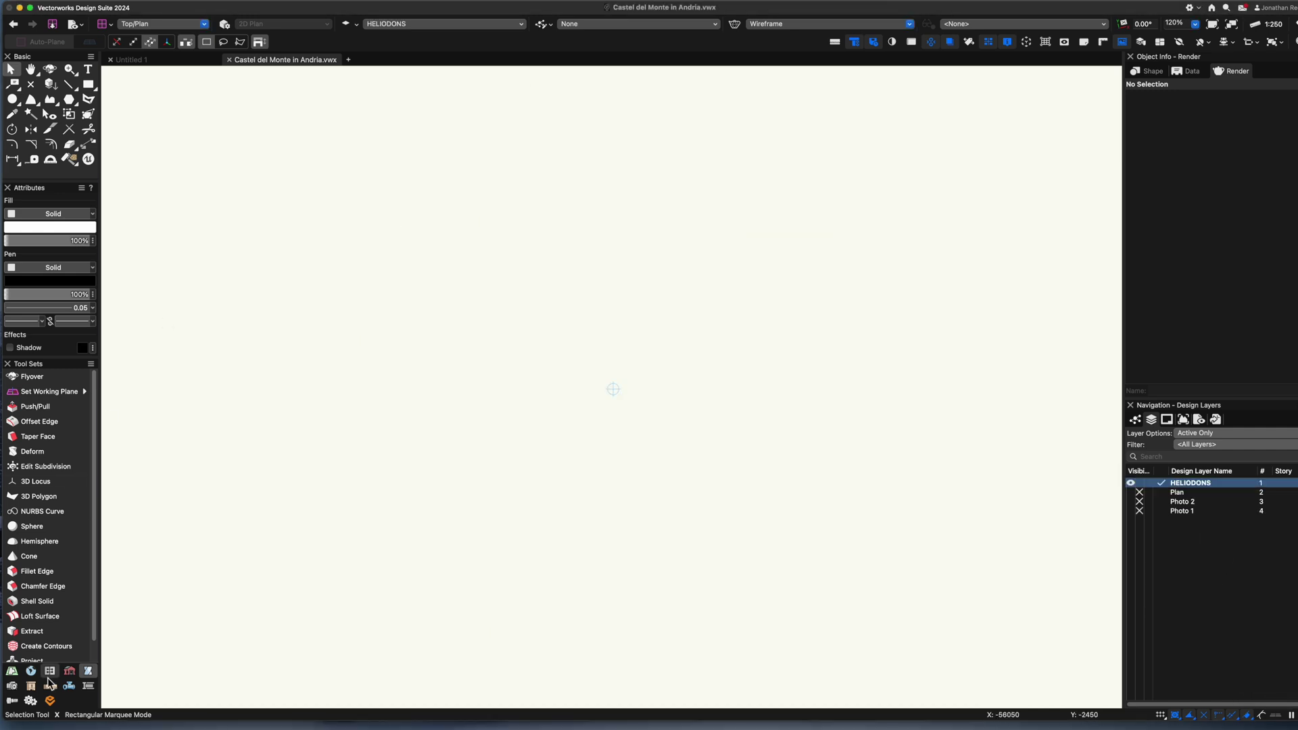
# Make the Plan layer visible and set the layer options to Show/Snap/Modify Others
pyautogui.click(15, 684)
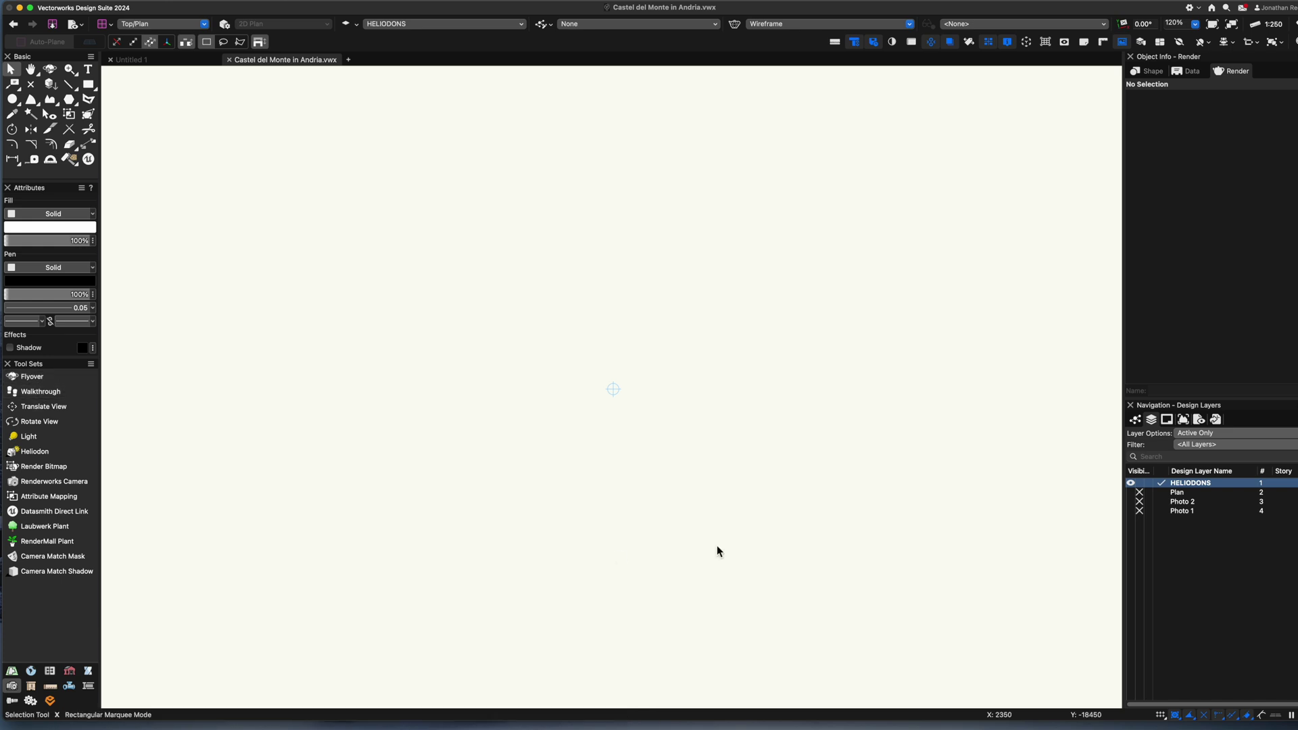
pyautogui.click(1130, 494)
pyautogui.click(1189, 436)
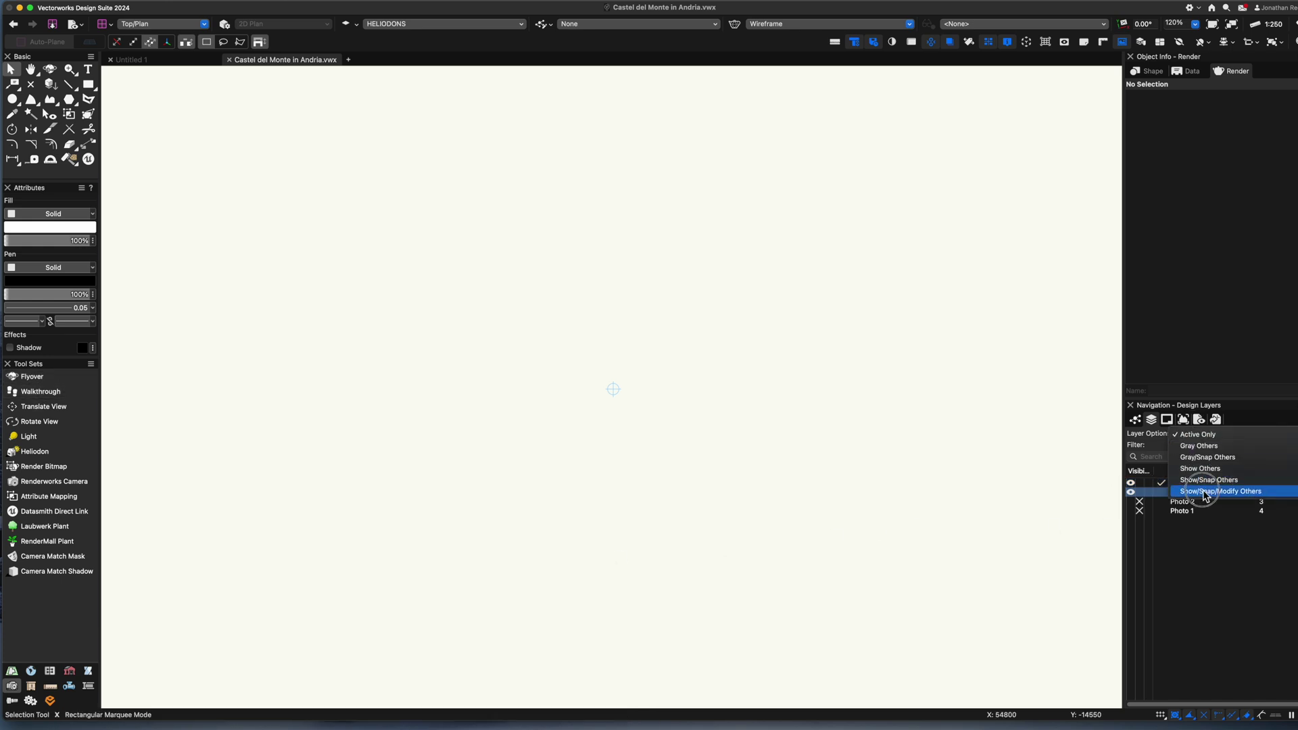
pyautogui.click(1209, 492)
# Insert a heliodon at the centre of the courtyard with its region set to Spain, using Barcelona as the city
pyautogui.click(33, 450)
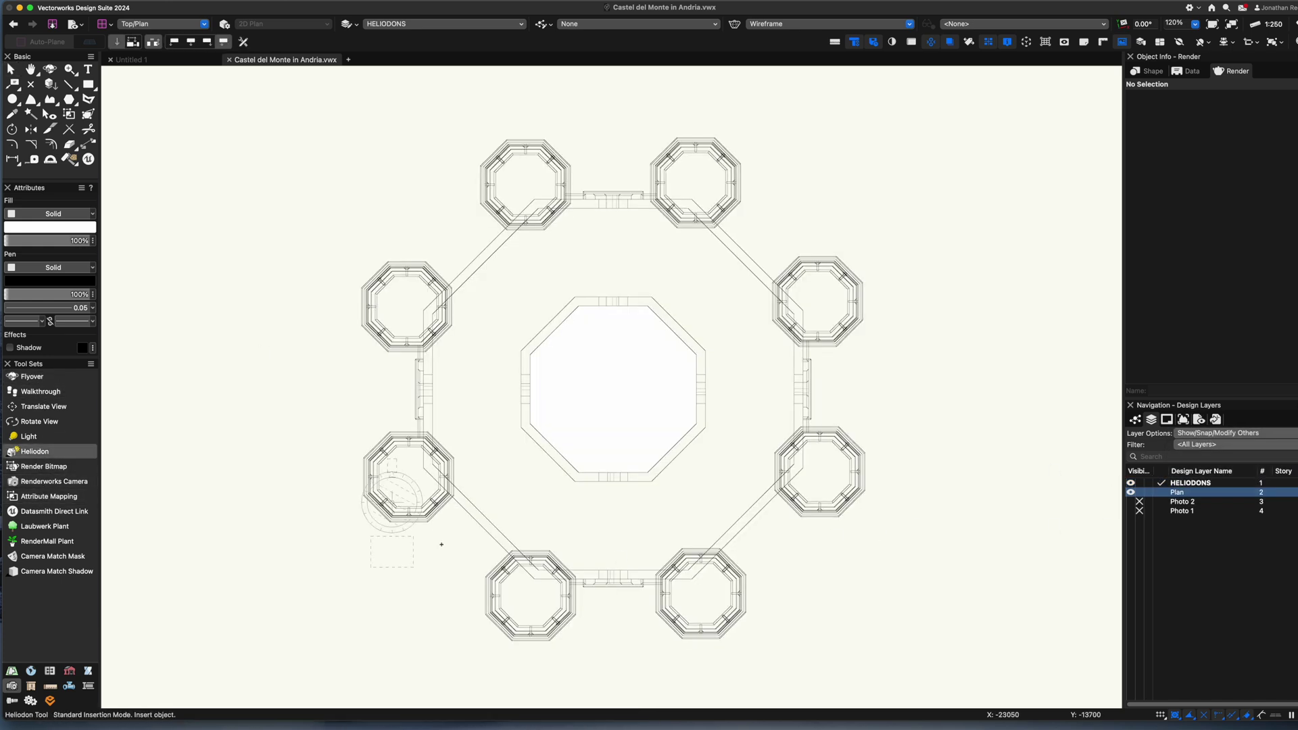
pyautogui.click(613, 392)
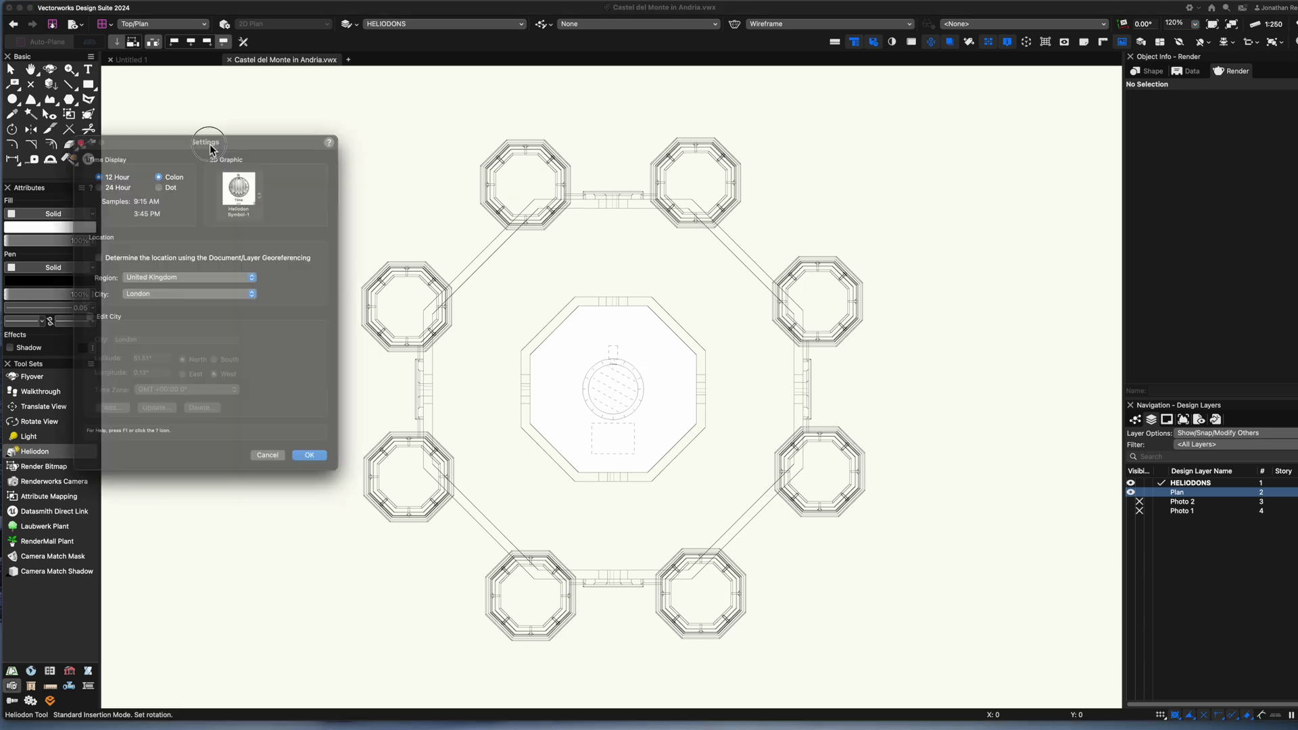
pyautogui.click(241, 307)
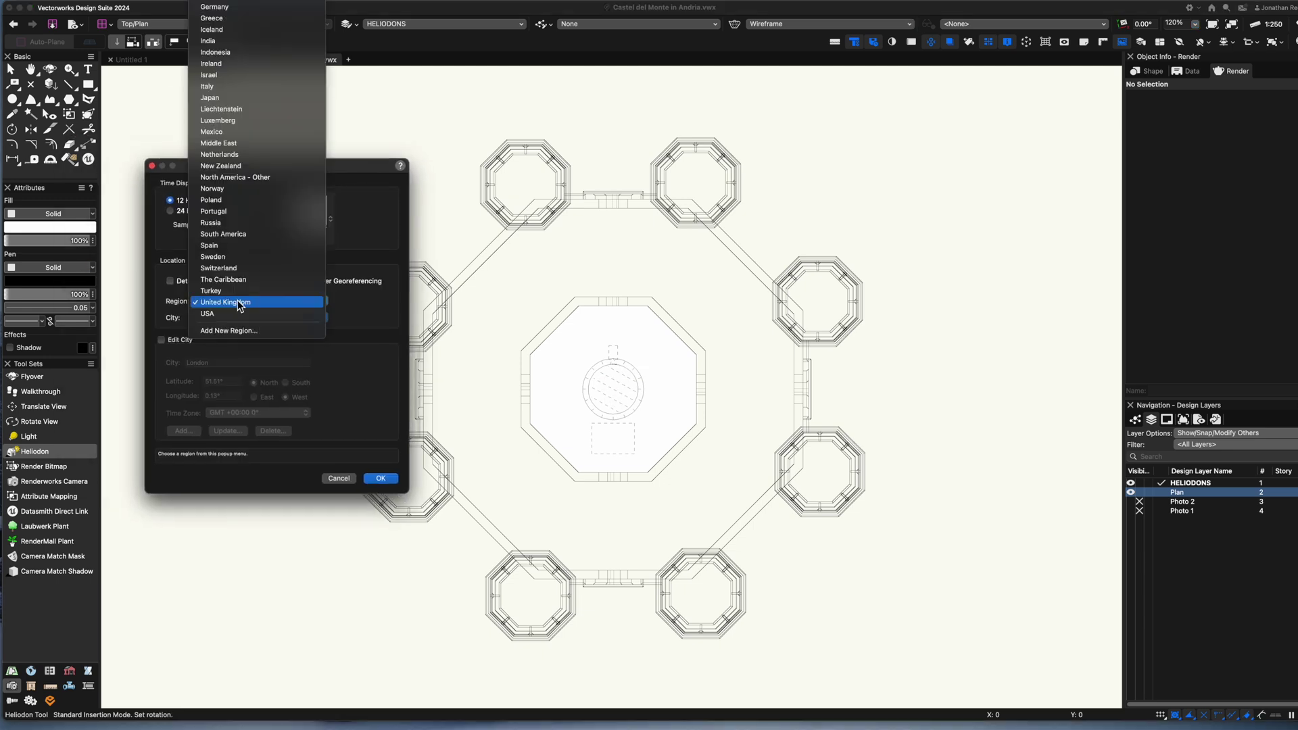
pyautogui.click(239, 303)
pyautogui.click(228, 303)
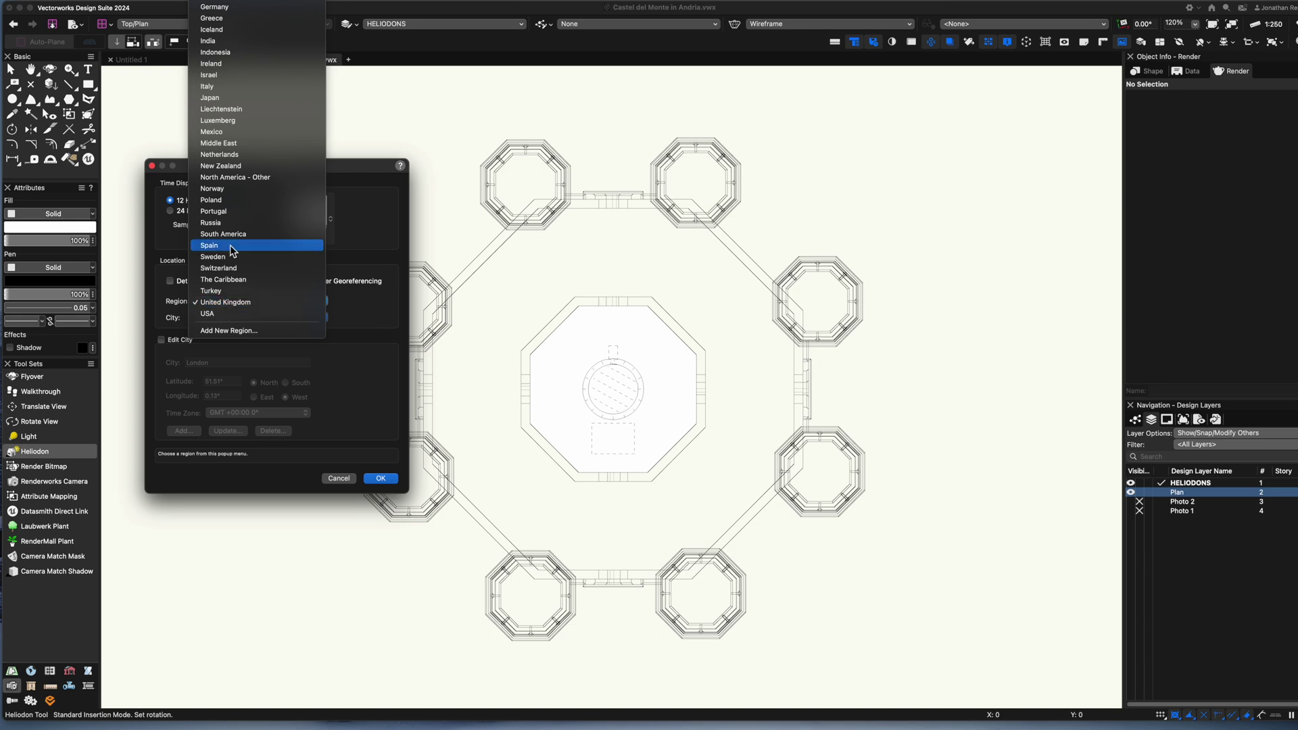
pyautogui.click(230, 246)
pyautogui.click(393, 481)
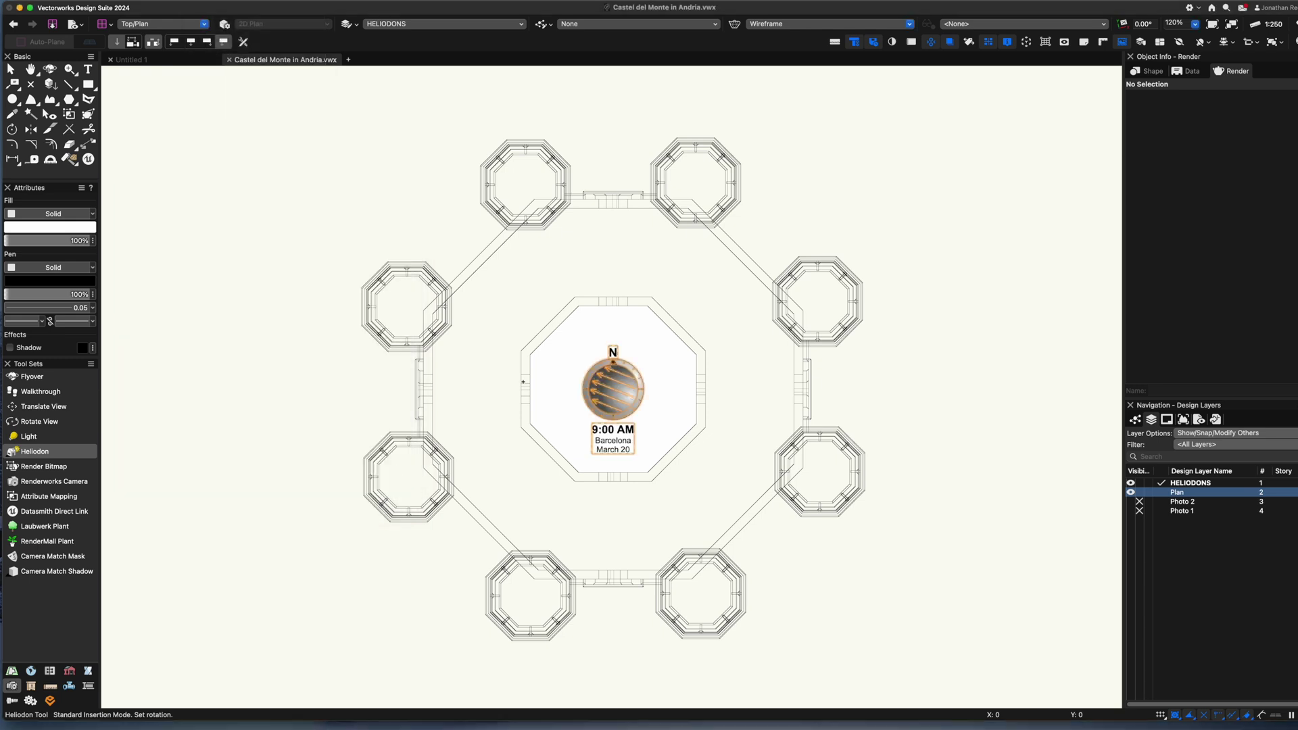
# Move the heliodon out of the courtyard to just south of the castle and show the model shaded in right isometric view
pyautogui.scroll(-2, 528, 375)
pyautogui.press('x')
pyautogui.moveTo(596, 393); pyautogui.dragTo(598, 564)
pyautogui.press('KP_3')
pyautogui.press('c')
pyautogui.moveTo(548, 147); pyautogui.dragTo(846, 434)
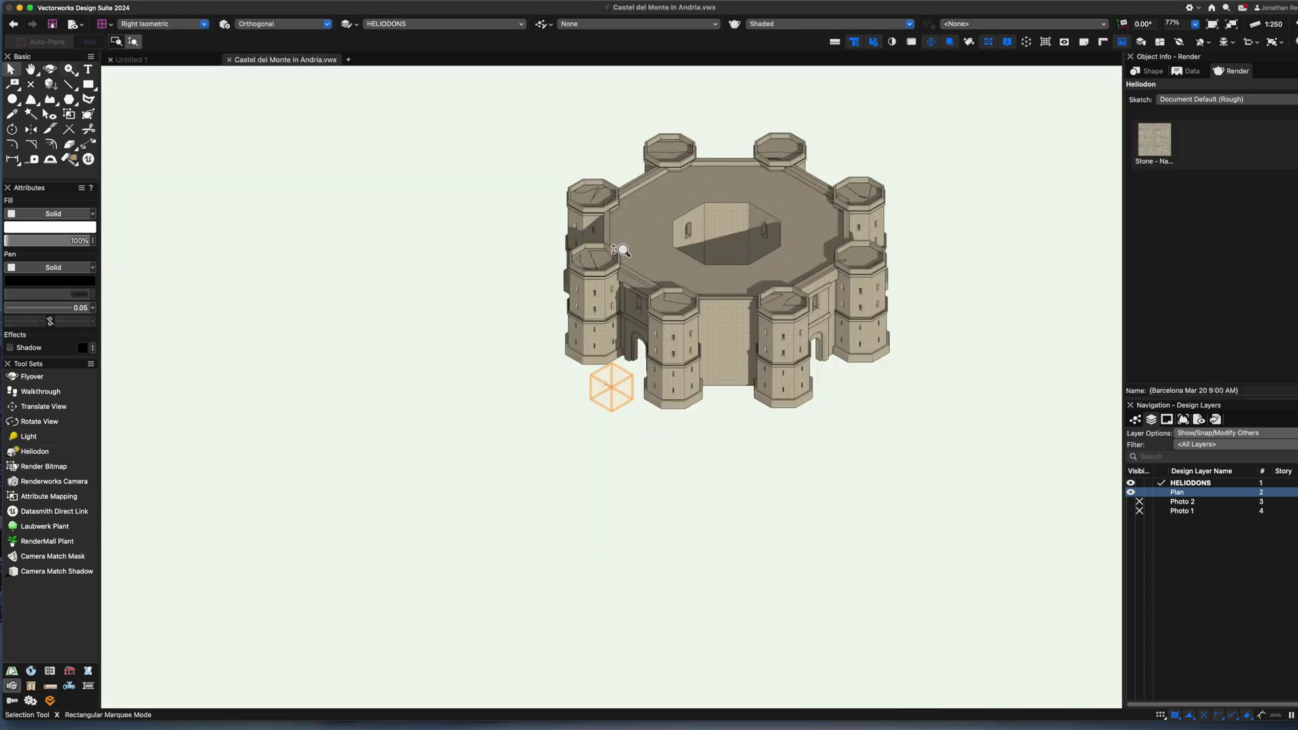
# Set the heliodon's time to 3:00 PM in plan view and deselect it
pyautogui.press('0')
pyautogui.press('x')
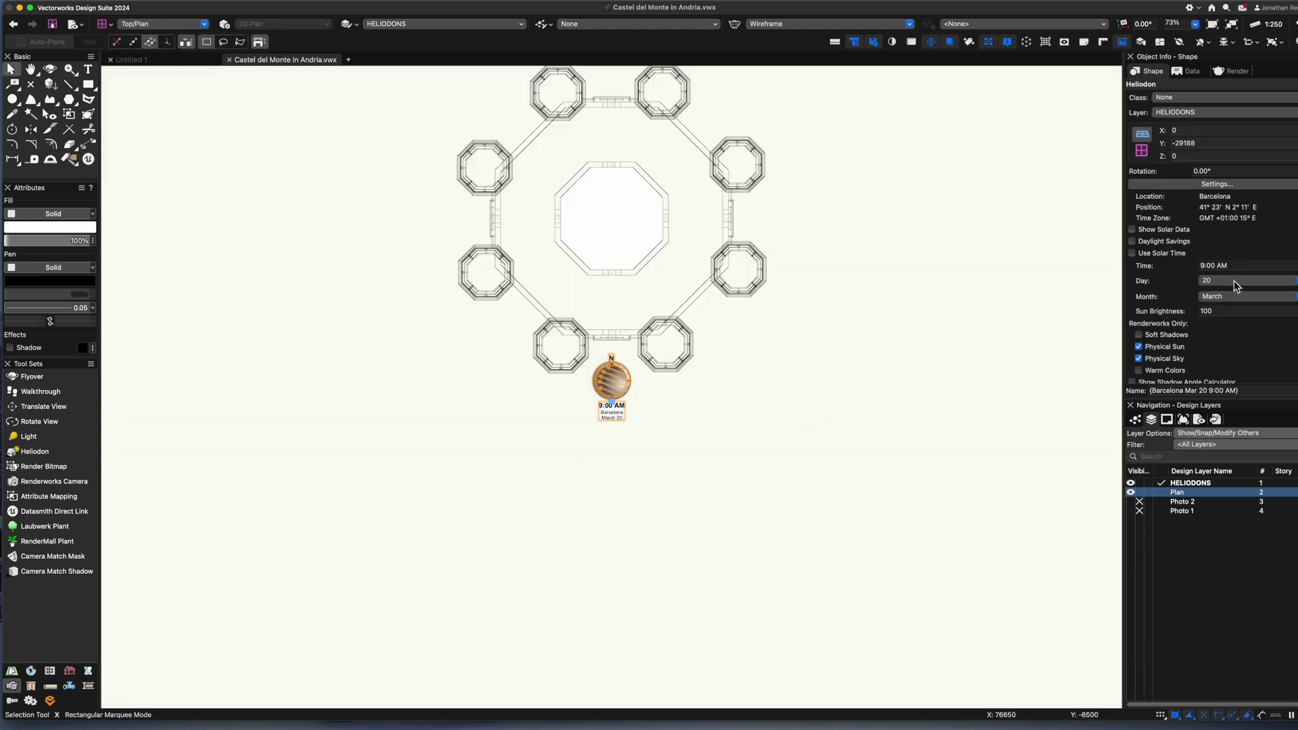
pyautogui.press('Return')
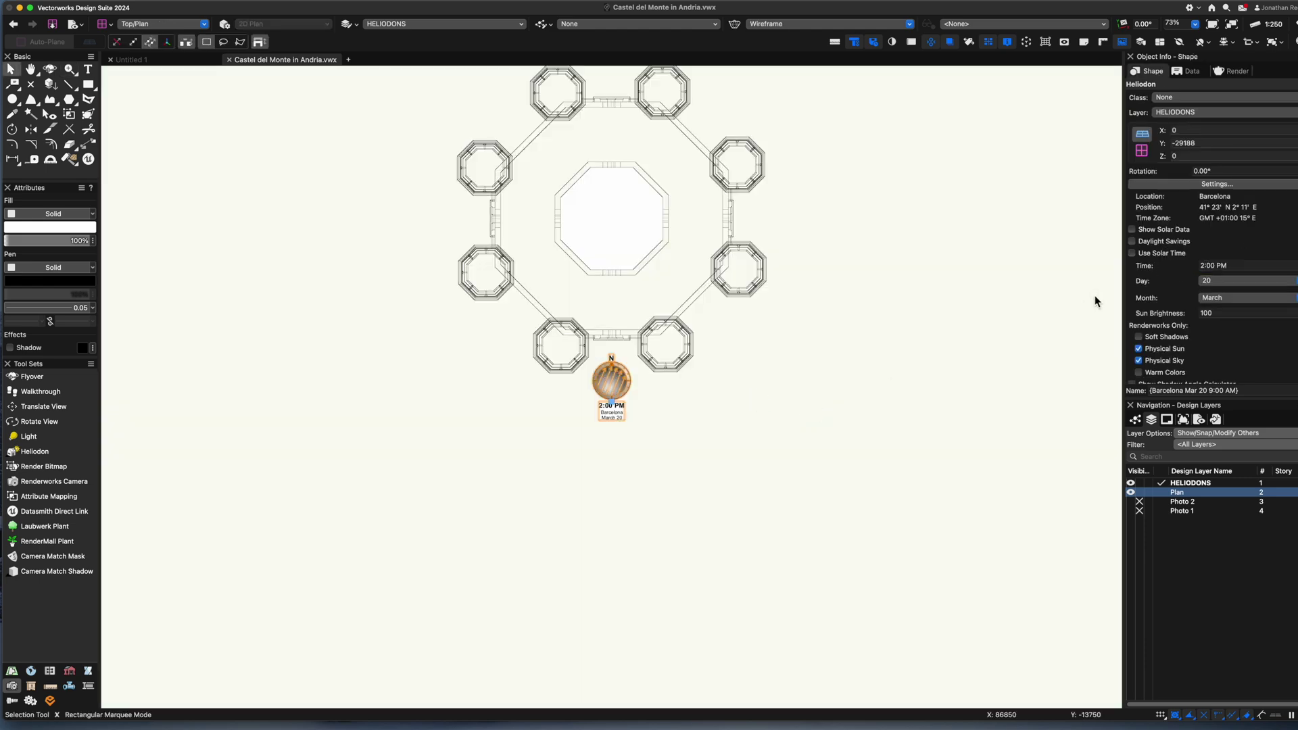
pyautogui.click(858, 406)
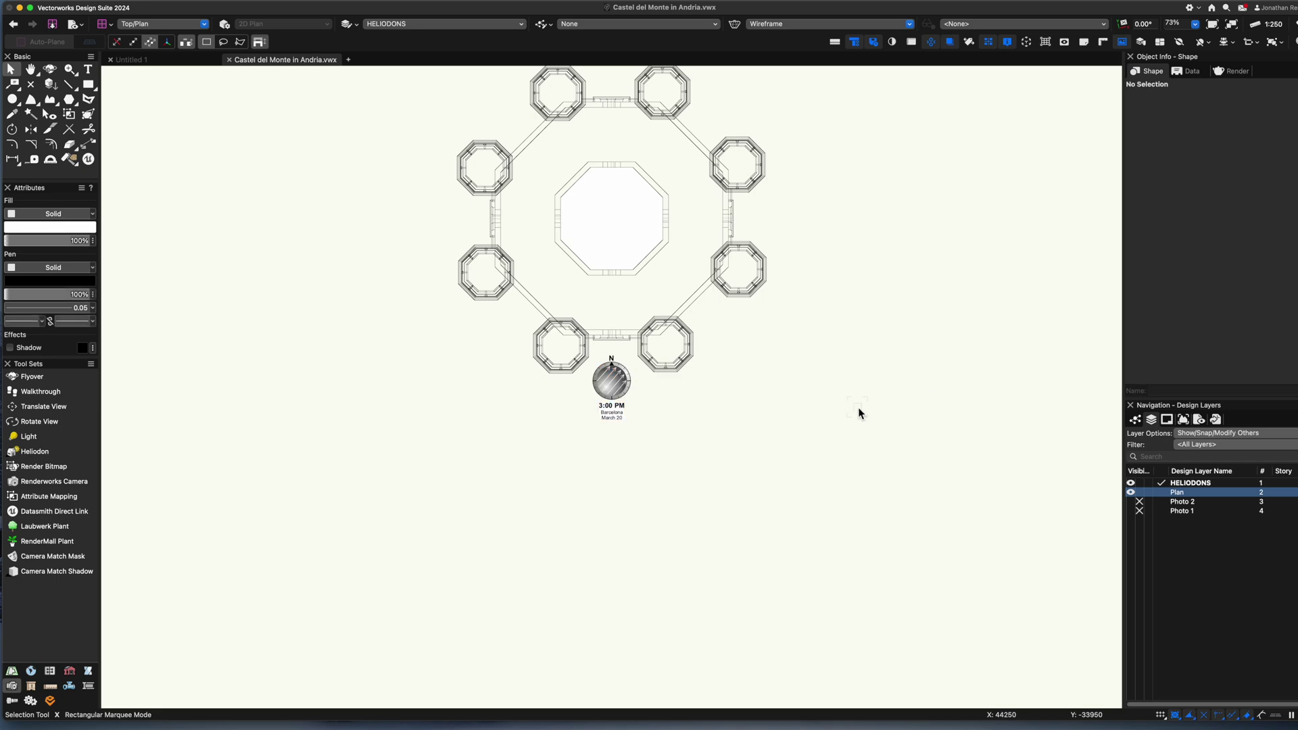
# Hide the HELIODONS layer and make Plan the active design layer
pyautogui.press('KP_2')
pyautogui.hotkey('shift', 'c')
pyautogui.moveTo(689, 360); pyautogui.dragTo(663, 379)
pyautogui.scroll(3, 663, 379)
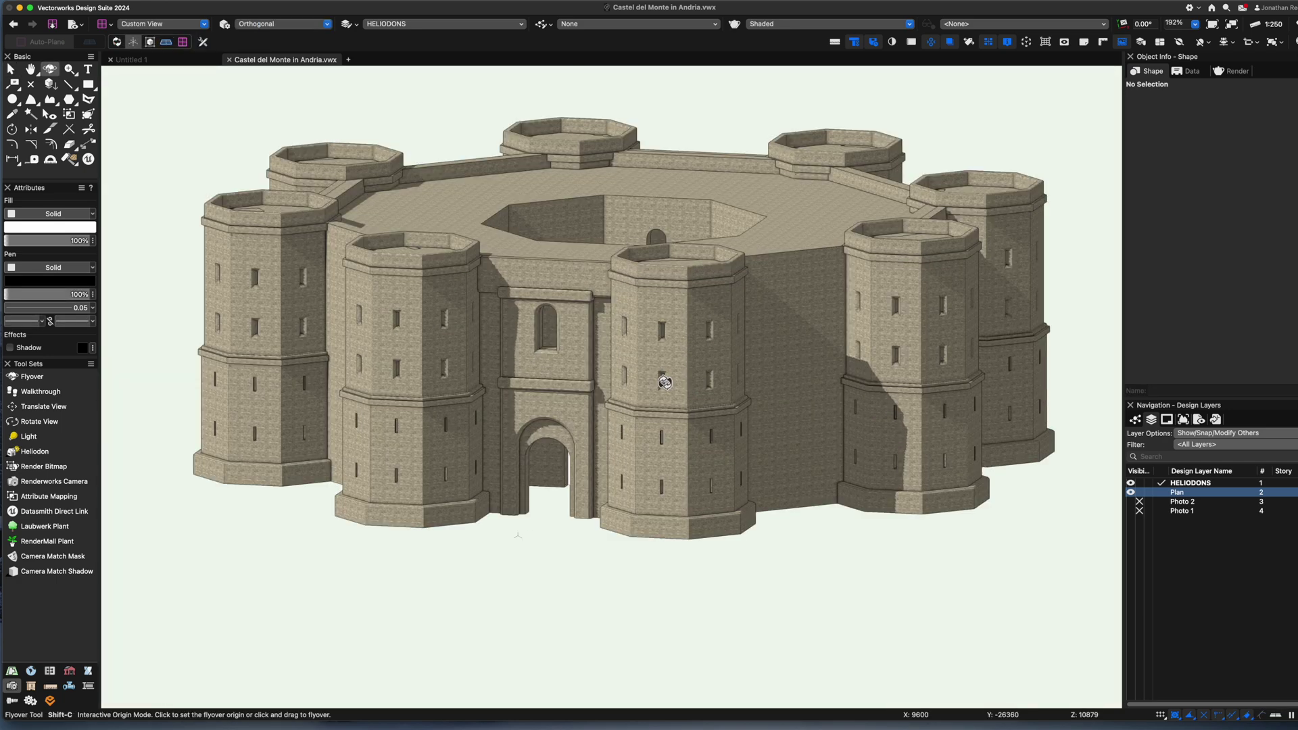
pyautogui.press('x')
pyautogui.click(1138, 482)
pyautogui.click(1162, 493)
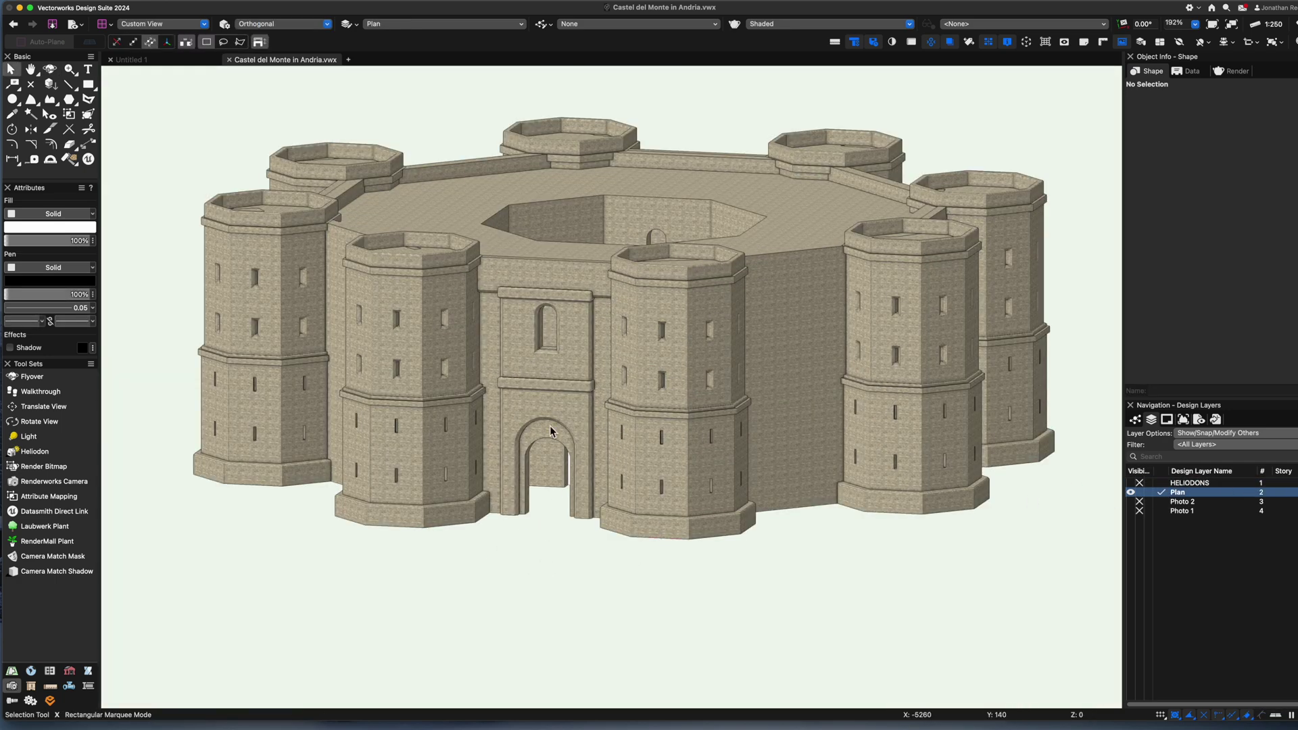
# Turn off textures in the Shaded options for the right isometric view
pyautogui.press('3')
pyautogui.click(845, 24)
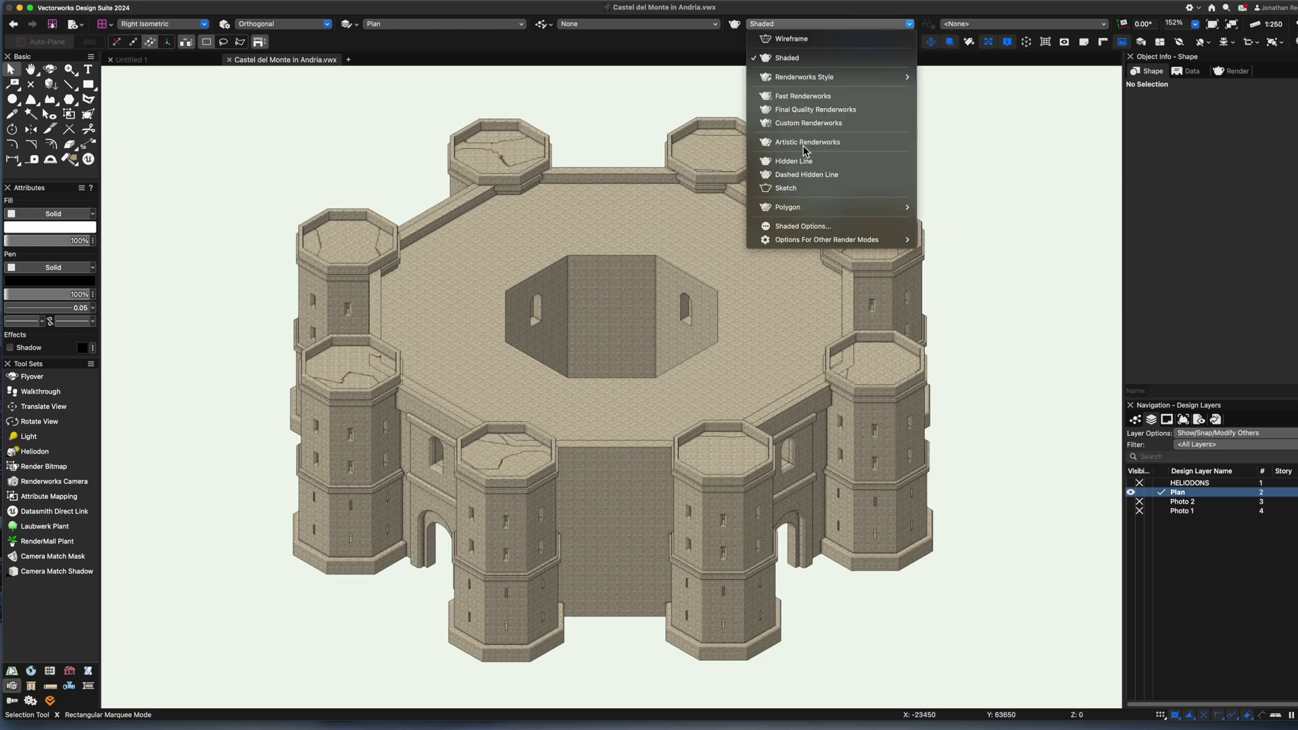
pyautogui.click(802, 225)
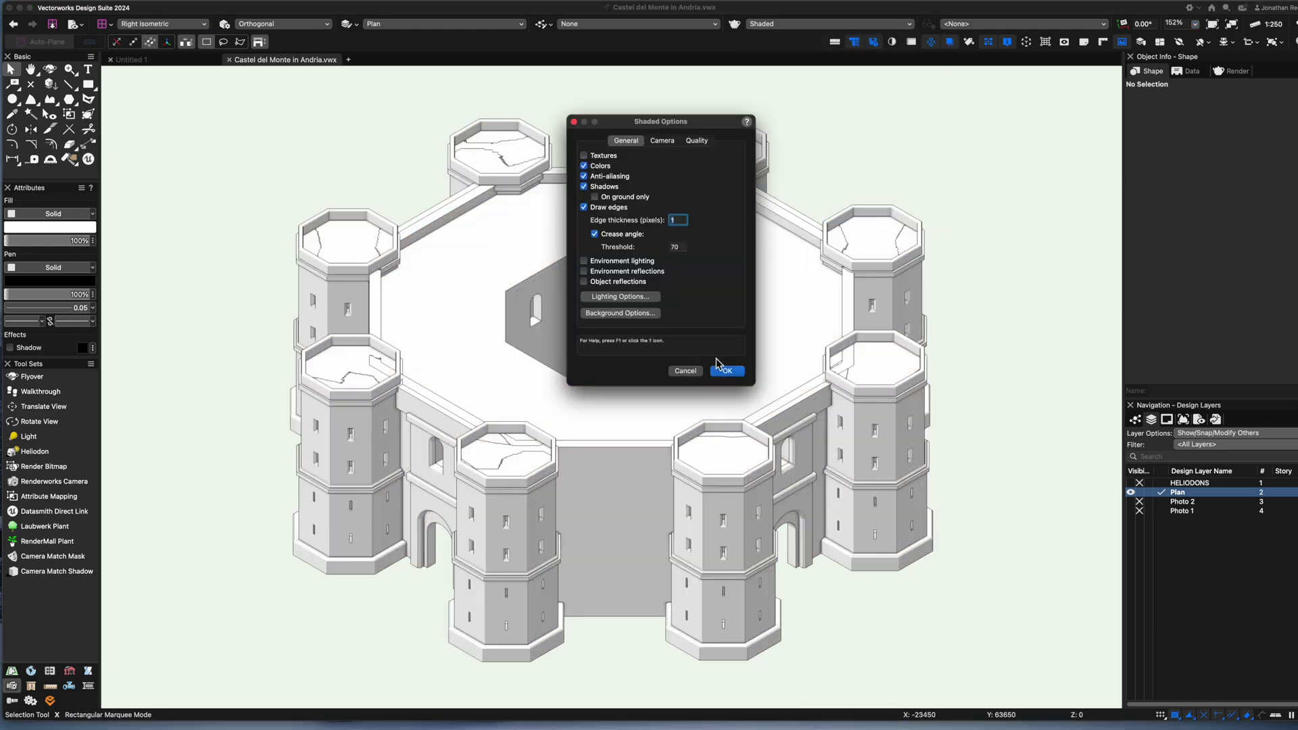
pyautogui.click(726, 371)
# Edit the castle body's solid subtraction and delete the north, east and west arched window cut-outs in plan view
pyautogui.hotkey('shift', 'c')
pyautogui.moveTo(666, 385); pyautogui.dragTo(609, 394)
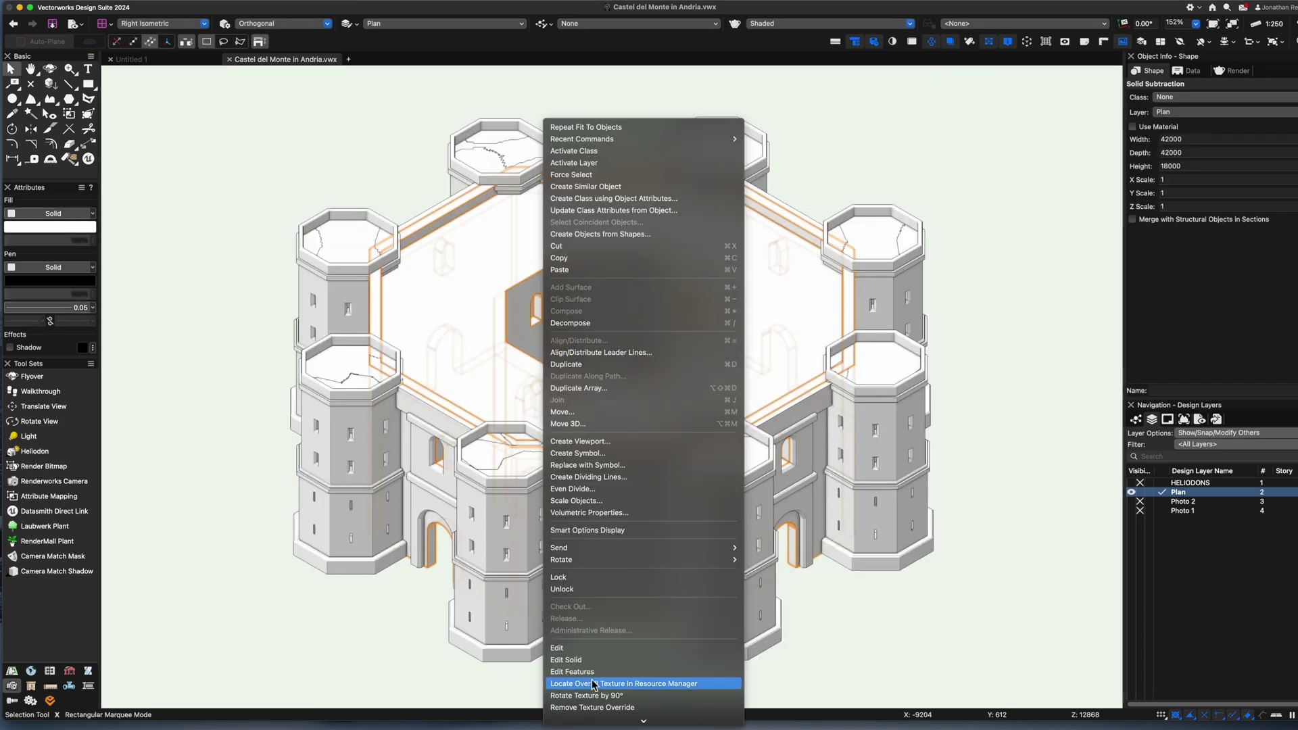
pyautogui.click(589, 672)
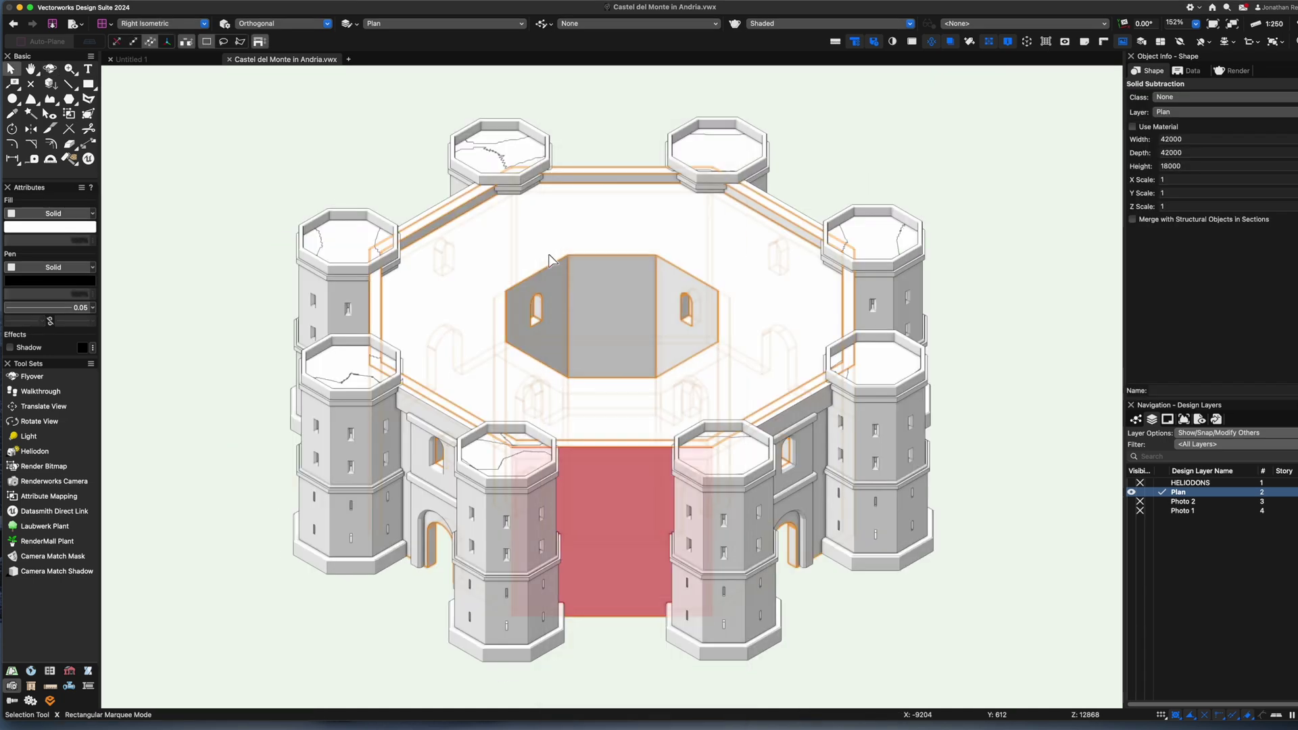
pyautogui.click(536, 308)
pyautogui.press('super+5')
pyautogui.click(618, 566)
pyautogui.moveTo(616, 501); pyautogui.dragTo(577, 285, button='middle')
pyautogui.click(661, 263)
pyautogui.press('Delete')
pyautogui.click(476, 261)
pyautogui.press('Delete')
pyautogui.click(578, 135)
pyautogui.press('Delete')
# Duplicate the south window cut-out in a circular array of eight around the courtyard centre
pyautogui.click(572, 350)
pyautogui.click(154, 2)
pyautogui.moveTo(107, 2)
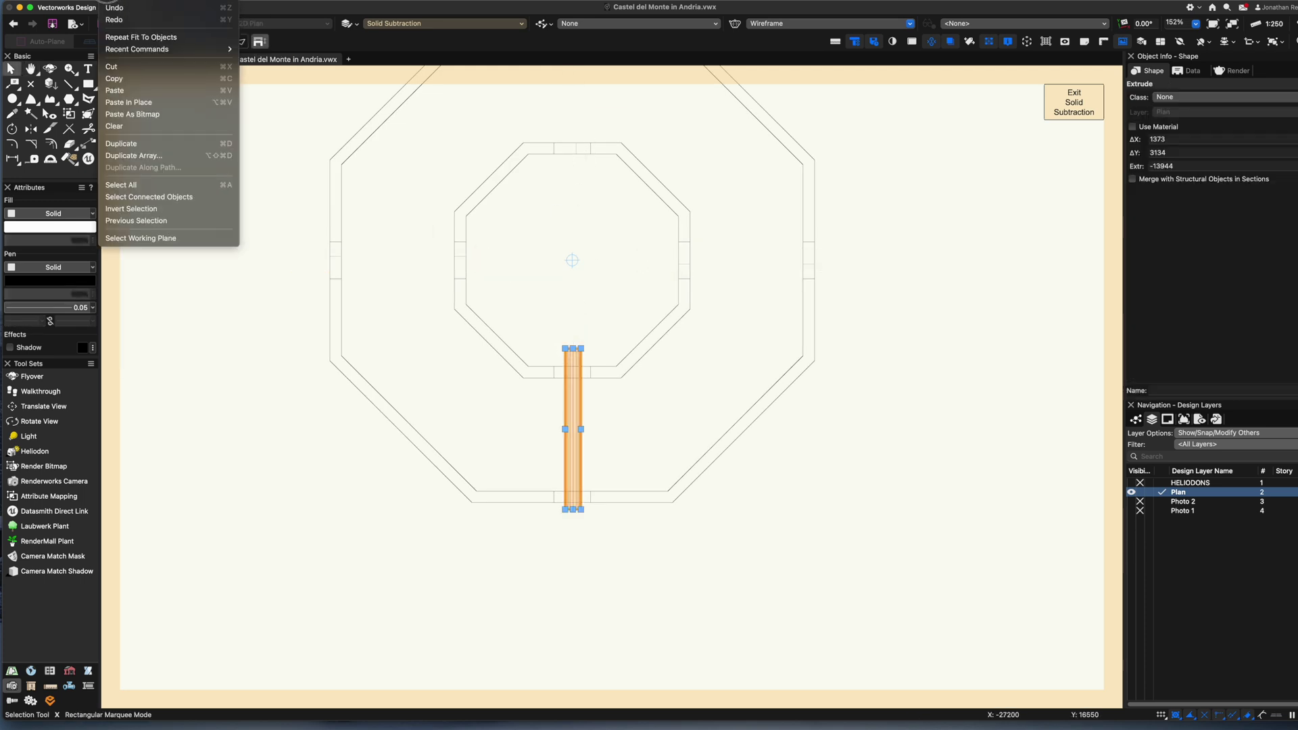
pyautogui.click(148, 156)
pyautogui.click(850, 357)
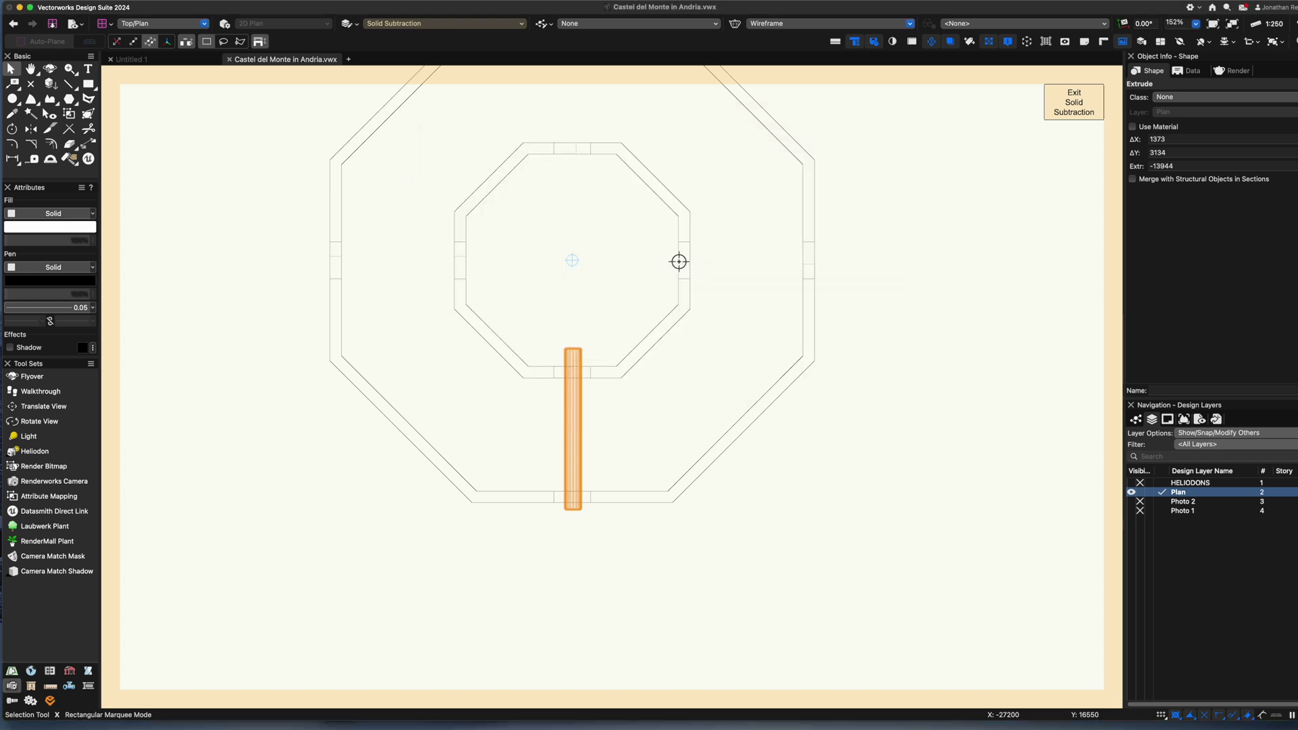
pyautogui.click(576, 265)
# Copy all eight window cut-outs straight down in front view as a lower row and exit the solid subtraction
pyautogui.press('x')
pyautogui.press('x')
pyautogui.press('KP_3')
pyautogui.moveTo(573, 261); pyautogui.dragTo(600, 393, button='middle')
pyautogui.press('0')
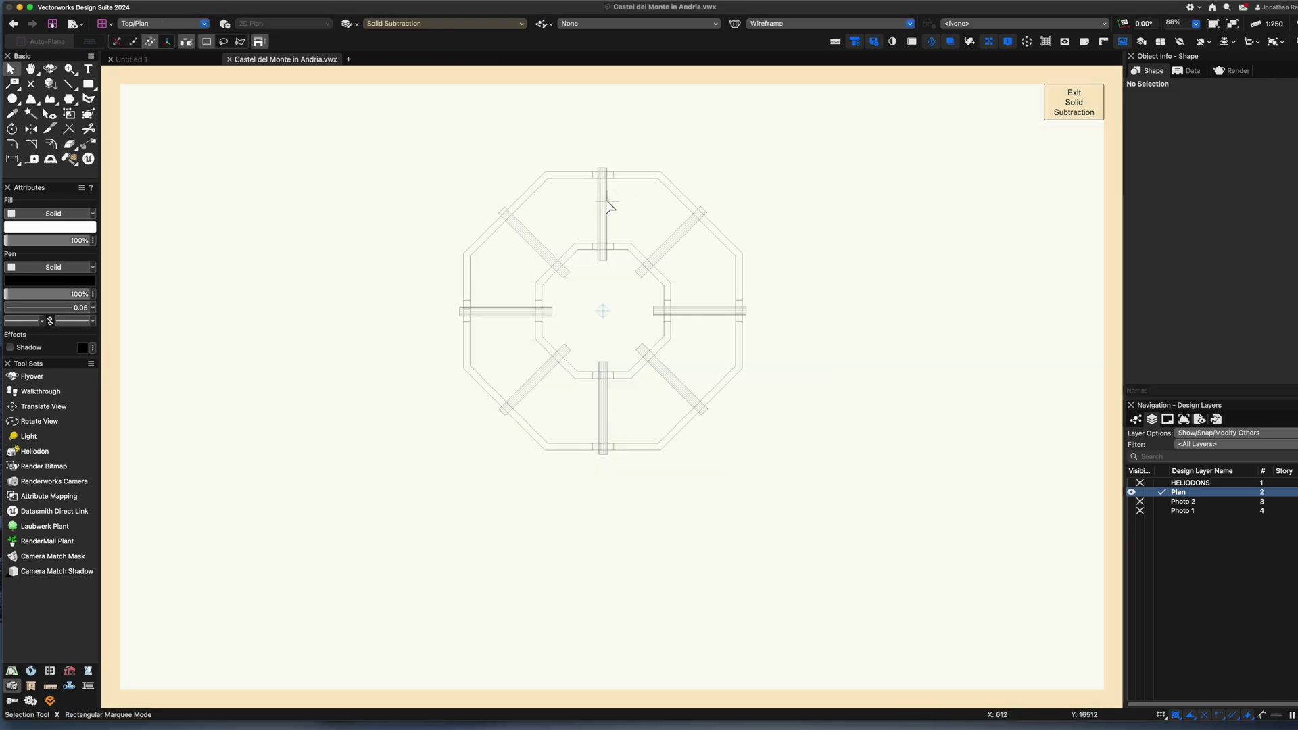
pyautogui.press('2')
pyautogui.moveTo(416, 186); pyautogui.dragTo(788, 257)
pyautogui.scroll(5, 712, 222)
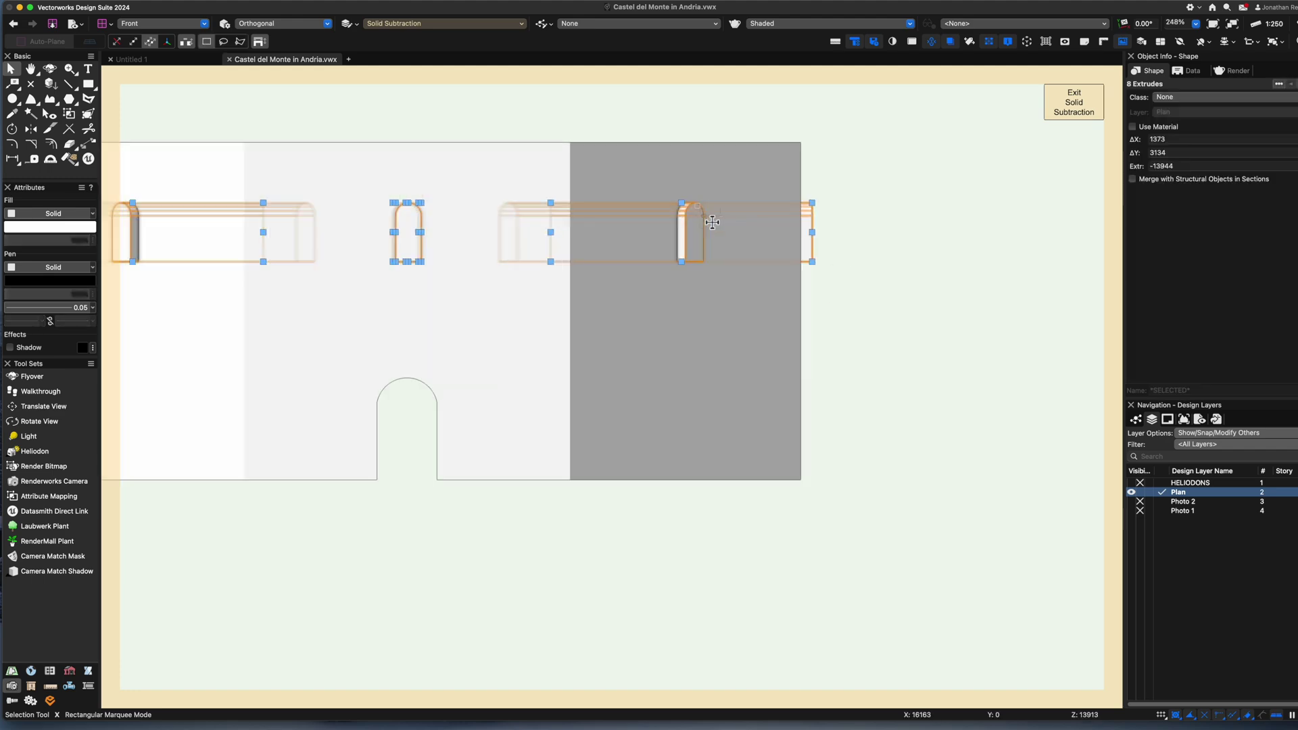
pyautogui.moveTo(699, 232); pyautogui.dragTo(699, 317)
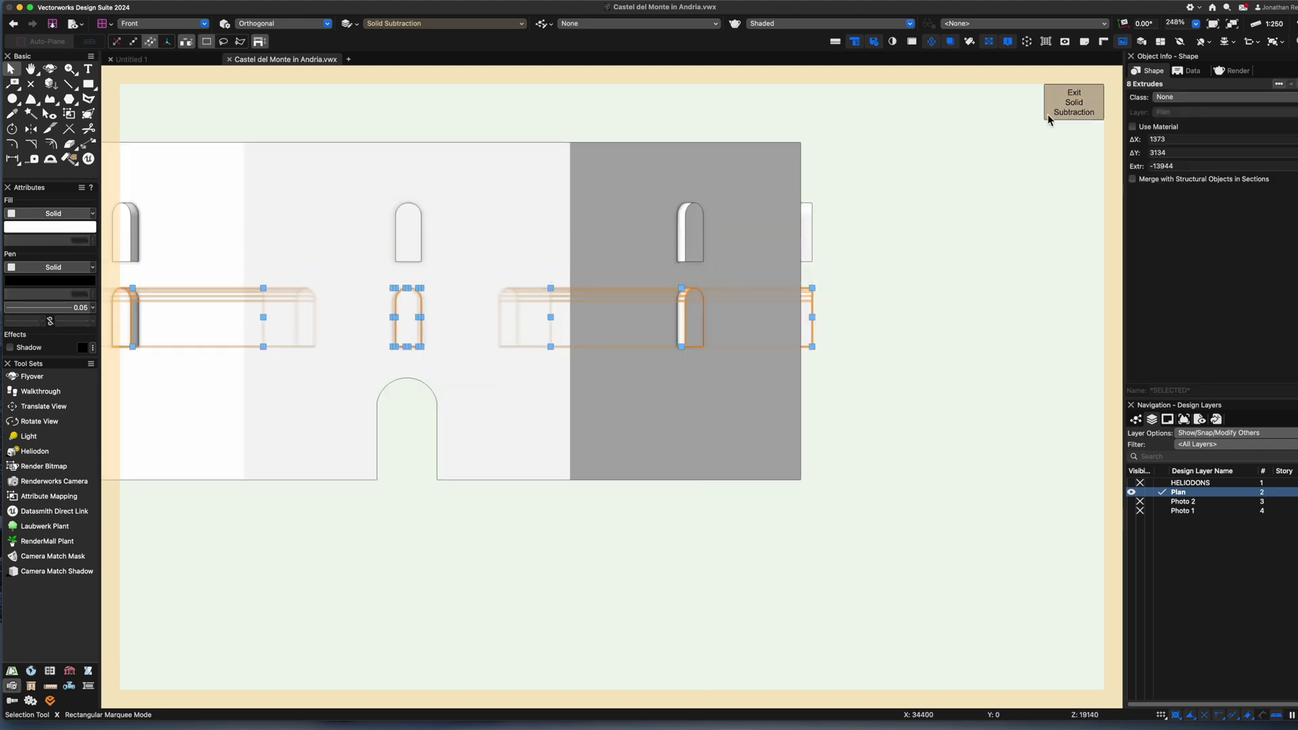
pyautogui.click(1074, 102)
# Examine an arched window opening in the diagonal outer wall up close and select the main castle body
pyautogui.hotkey('shift', 'c')
pyautogui.moveTo(472, 449); pyautogui.dragTo(587, 480)
pyautogui.scroll(9, 596, 479)
pyautogui.press('x')
pyautogui.scroll(-1, 552, 420)
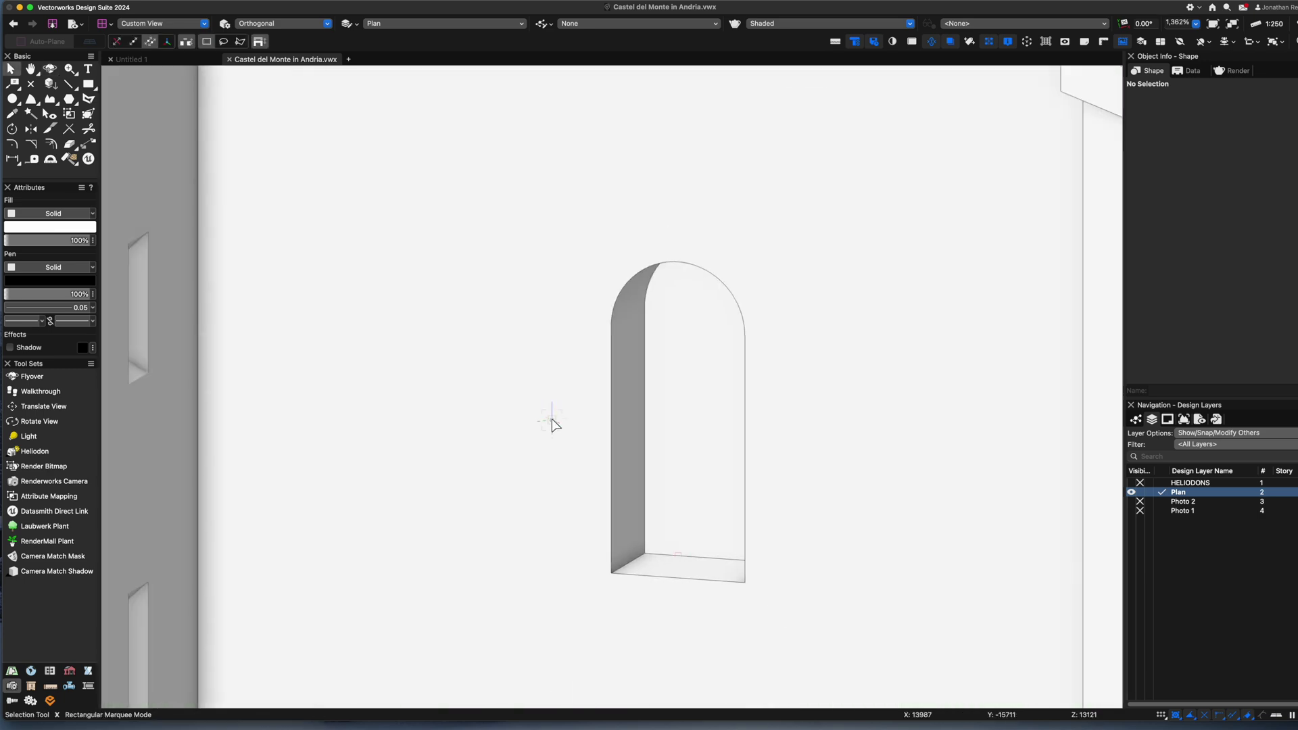
pyautogui.rightClick(629, 365)
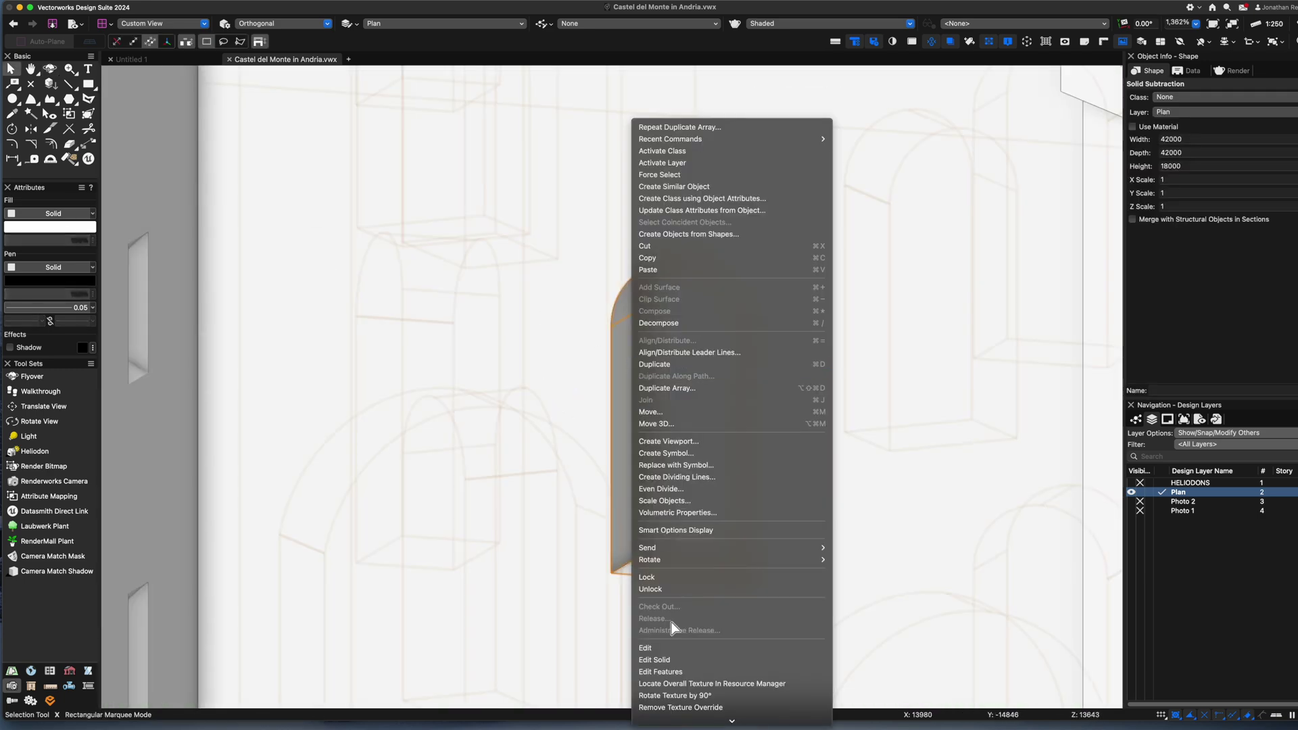
pyautogui.click(669, 709)
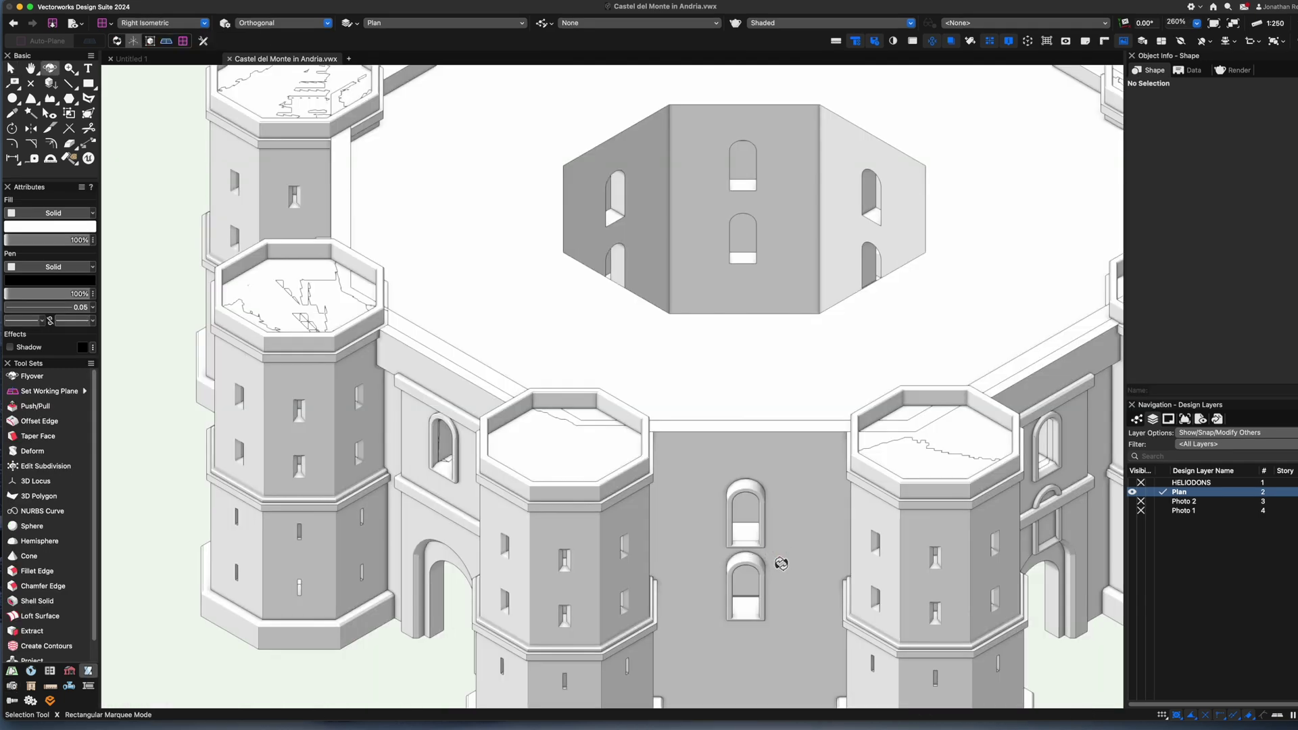
# Open the Tower symbol's 3D component for editing from one of the front towers
pyautogui.keyDown('super'); pyautogui.moveTo(778, 568); pyautogui.dragTo(729, 516, button='middle'); pyautogui.keyUp('super')
pyautogui.moveTo(728, 517); pyautogui.dragTo(820, 551)
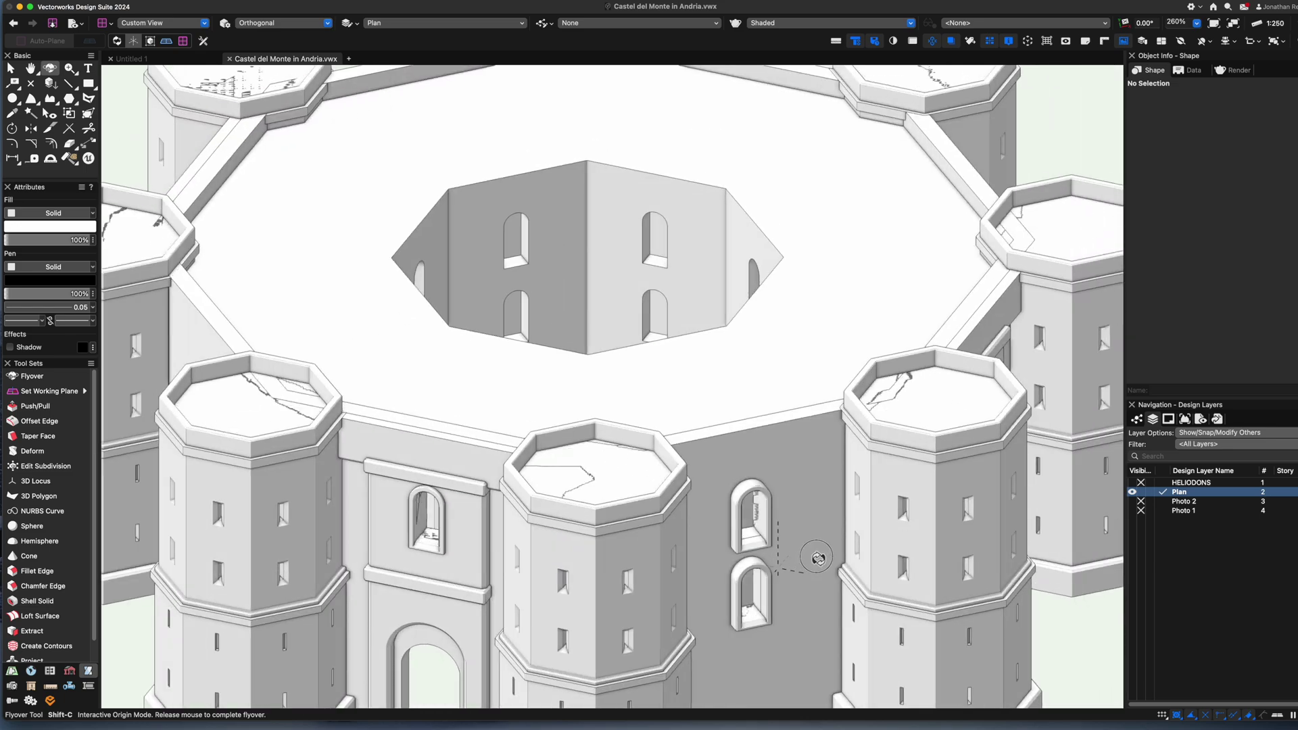
pyautogui.press('x')
pyautogui.click(583, 486)
pyautogui.doubleClick(583, 487)
pyautogui.press('Return')
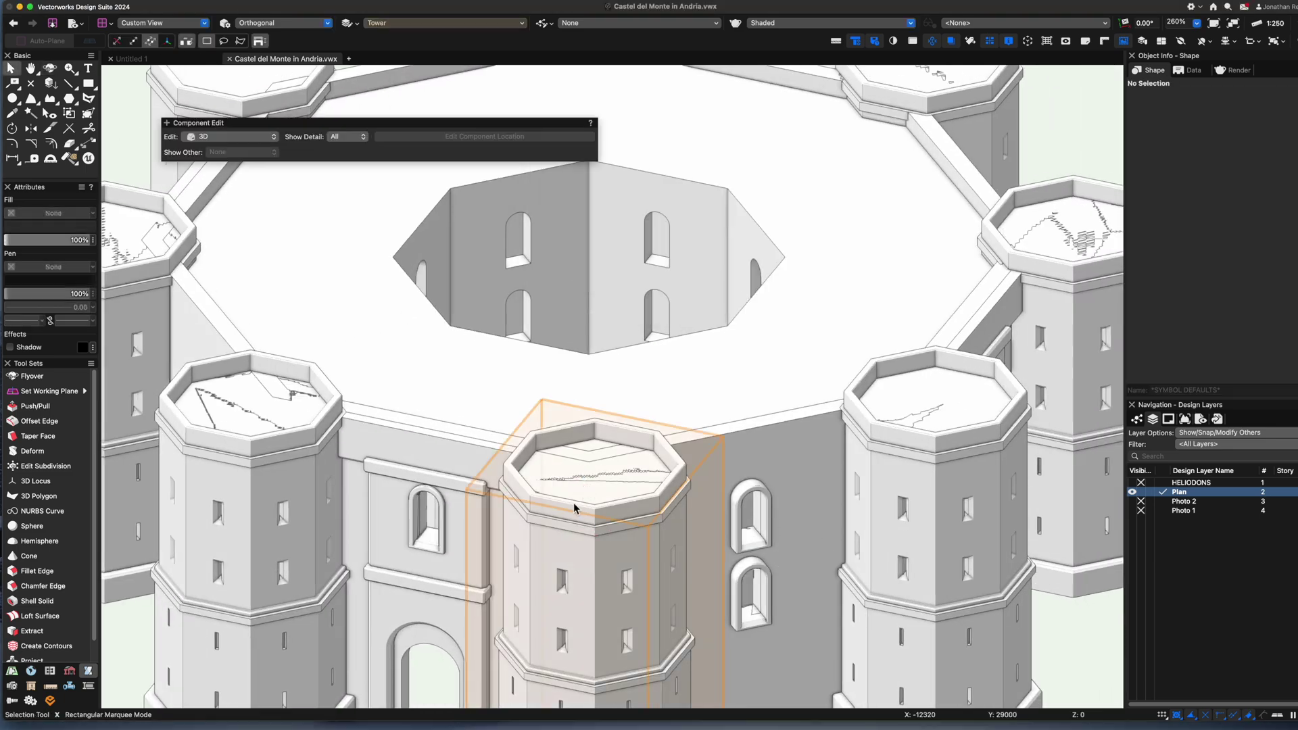
# Extract the tower's recessed roof surface and extrude it 100 mm
pyautogui.click(31, 630)
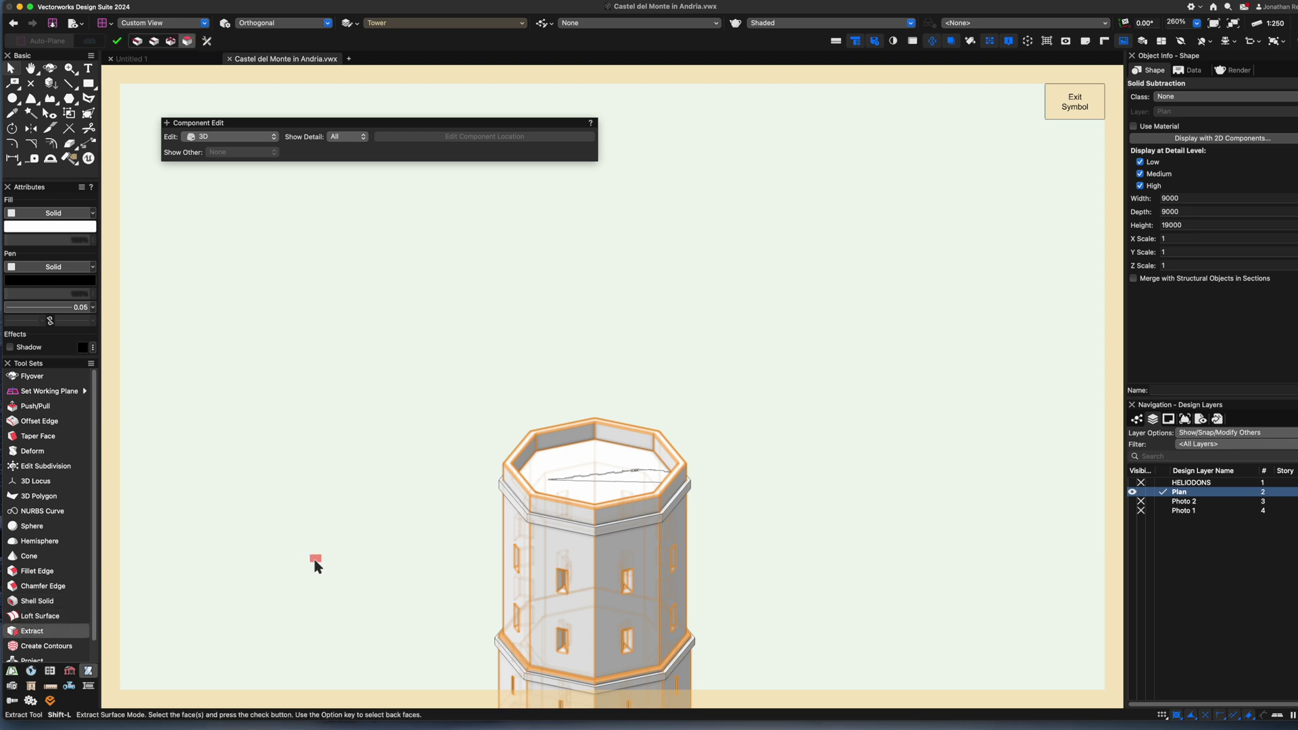
pyautogui.click(569, 473)
pyautogui.press('Return')
pyautogui.scroll(3, 482, 403)
pyautogui.press('super+e')
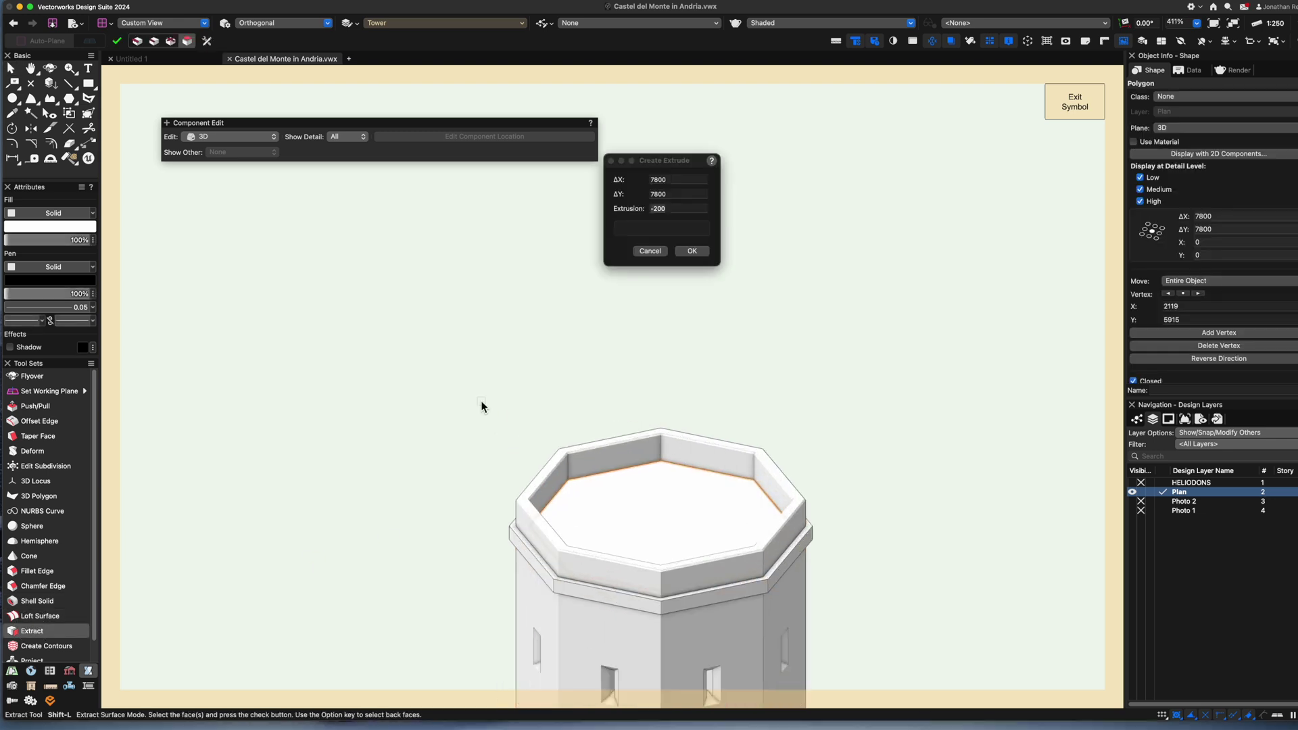
pyautogui.write('100')
pyautogui.press('Return')
pyautogui.press('x')
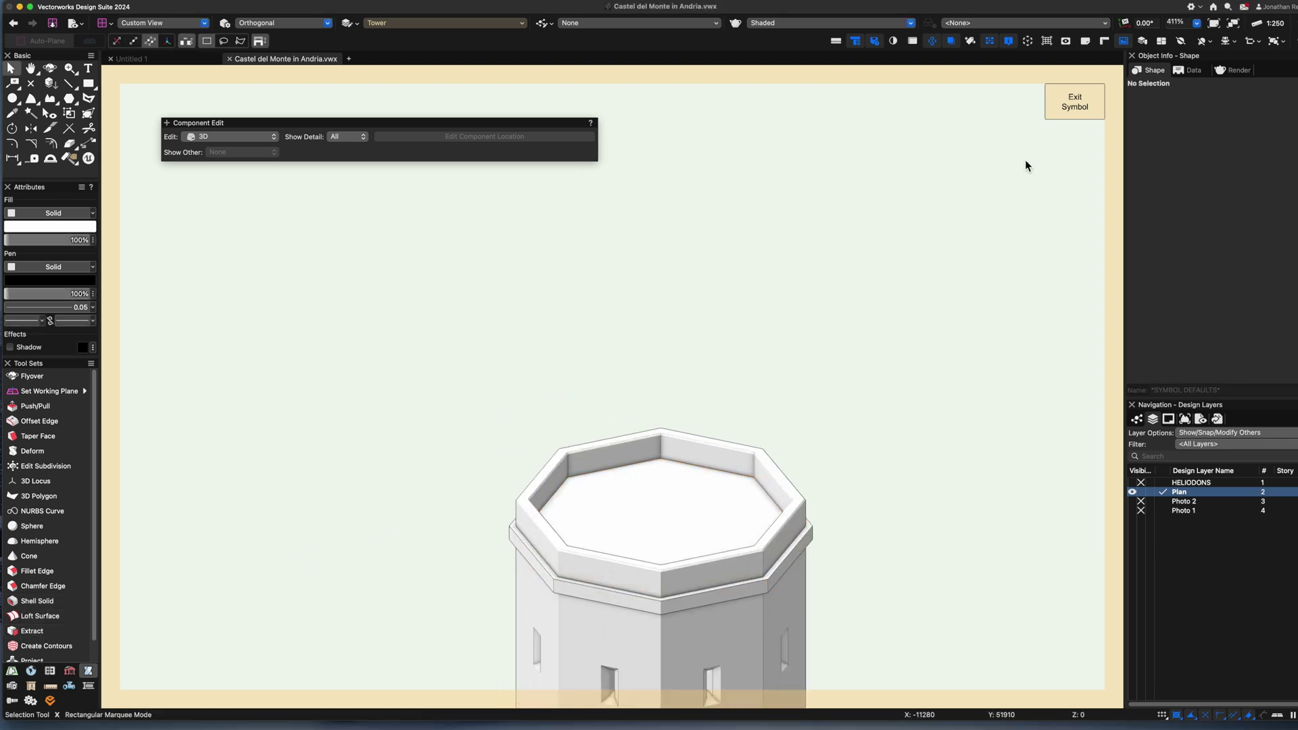
# Draw a 540 × 1235 mm rectangle in plan, centred on the tower's south wall, and check it in front and isometric views
pyautogui.press('super+5')
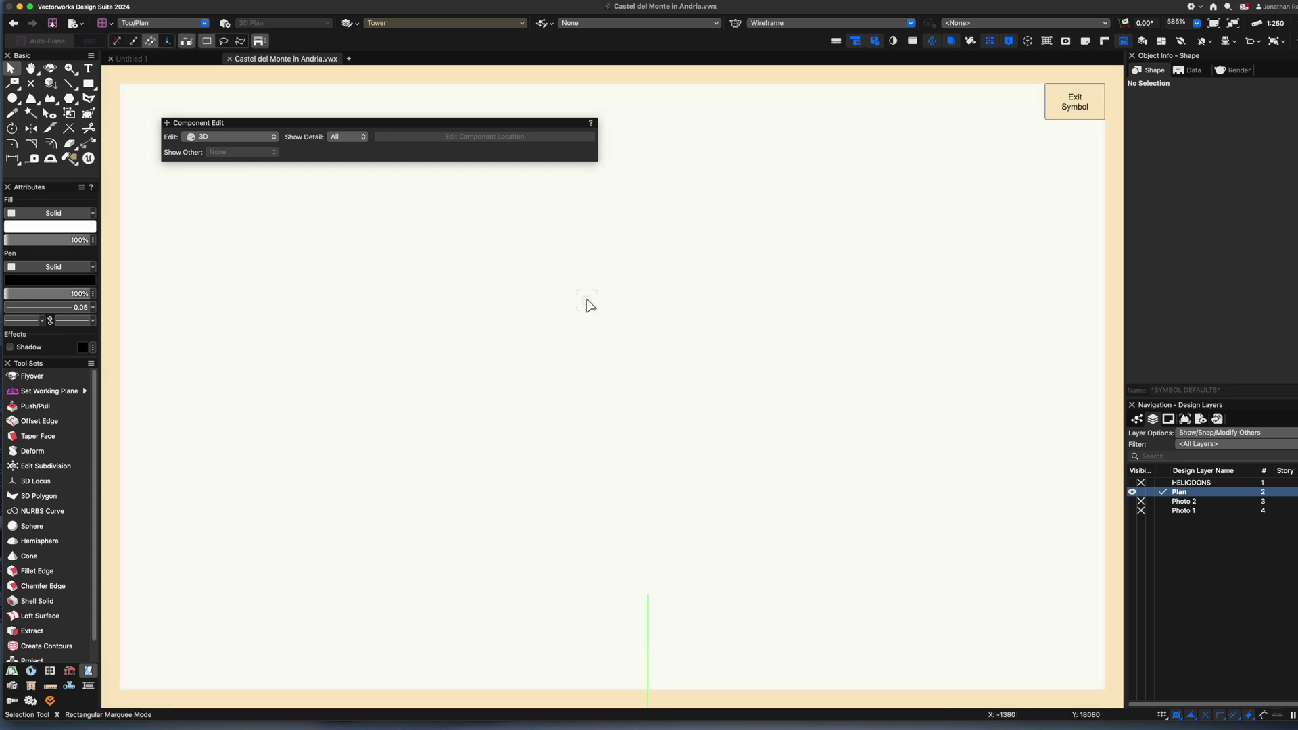
pyautogui.scroll(10, 613, 382)
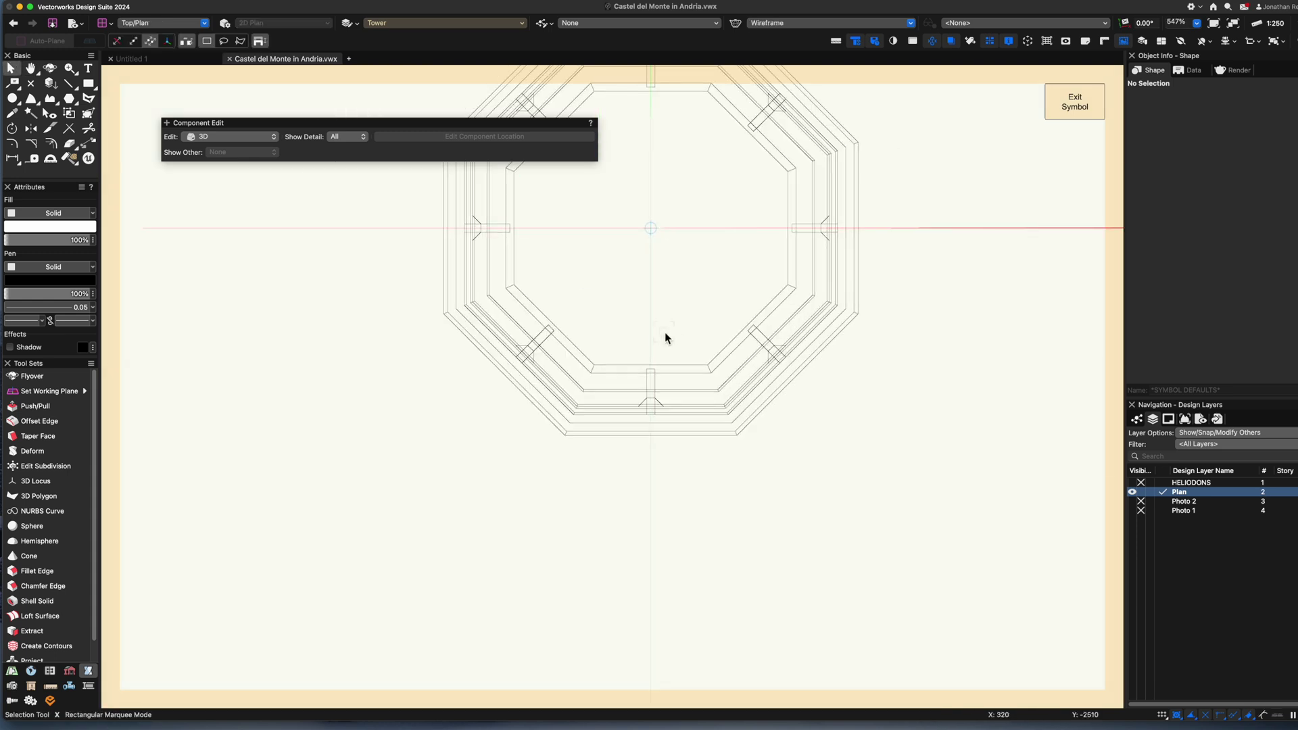
pyautogui.press('4')
pyautogui.scroll(3, 651, 399)
pyautogui.click(651, 379)
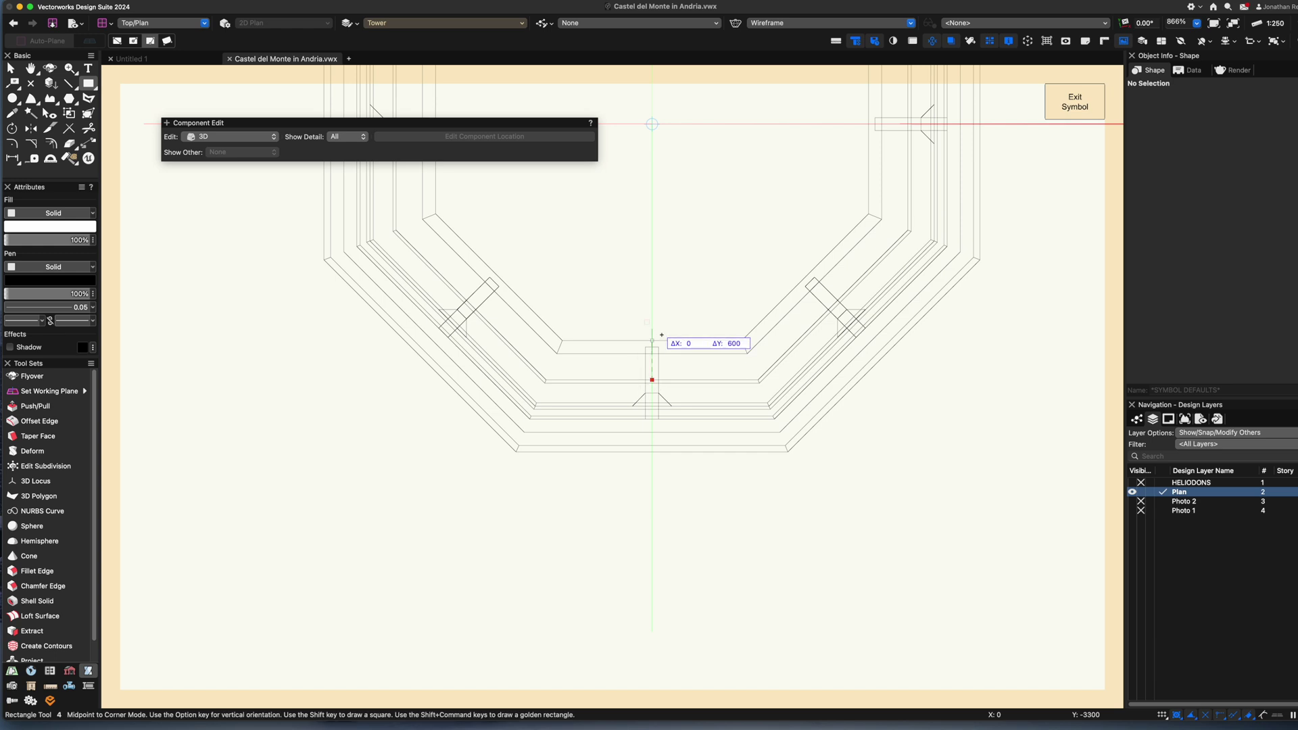
pyautogui.click(669, 298)
pyautogui.press('x')
pyautogui.moveTo(653, 338); pyautogui.dragTo(659, 404)
pyautogui.press('KP_2')
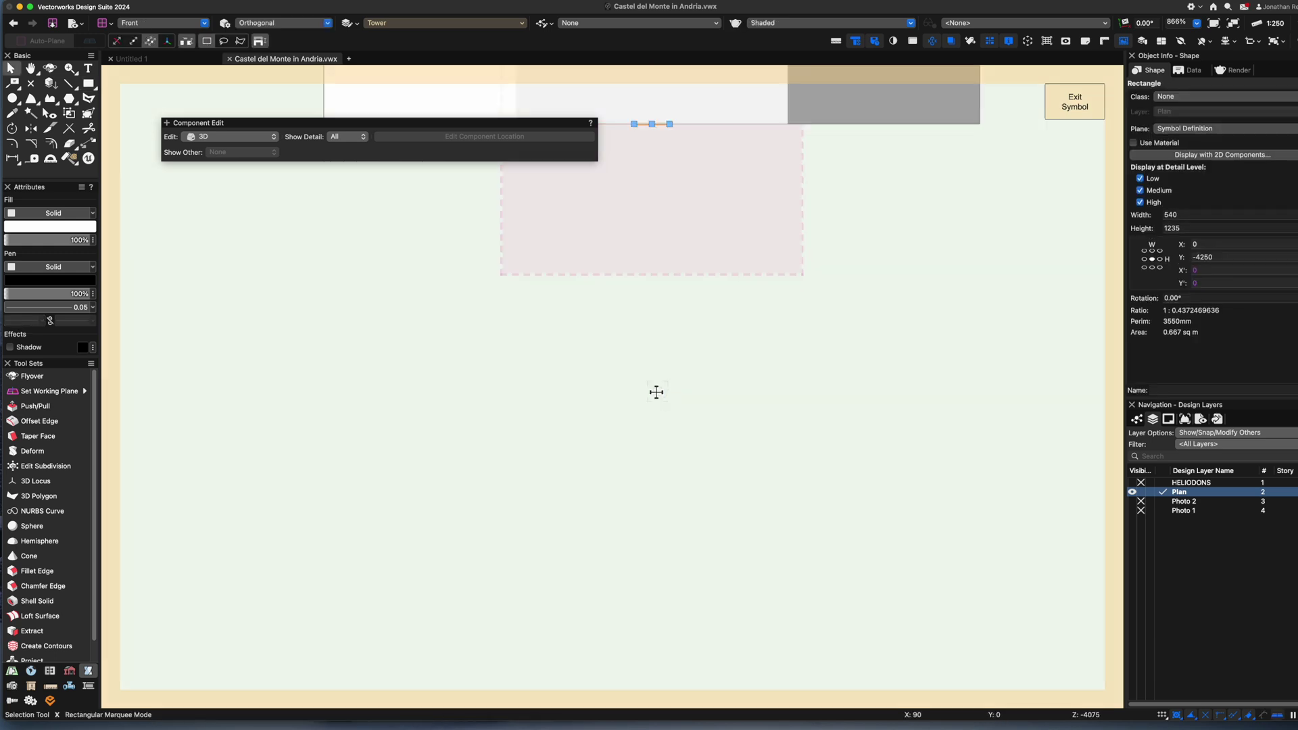
pyautogui.press('KP_0')
pyautogui.scroll(-2, 656, 394)
pyautogui.press('KP_3')
pyautogui.click(658, 394)
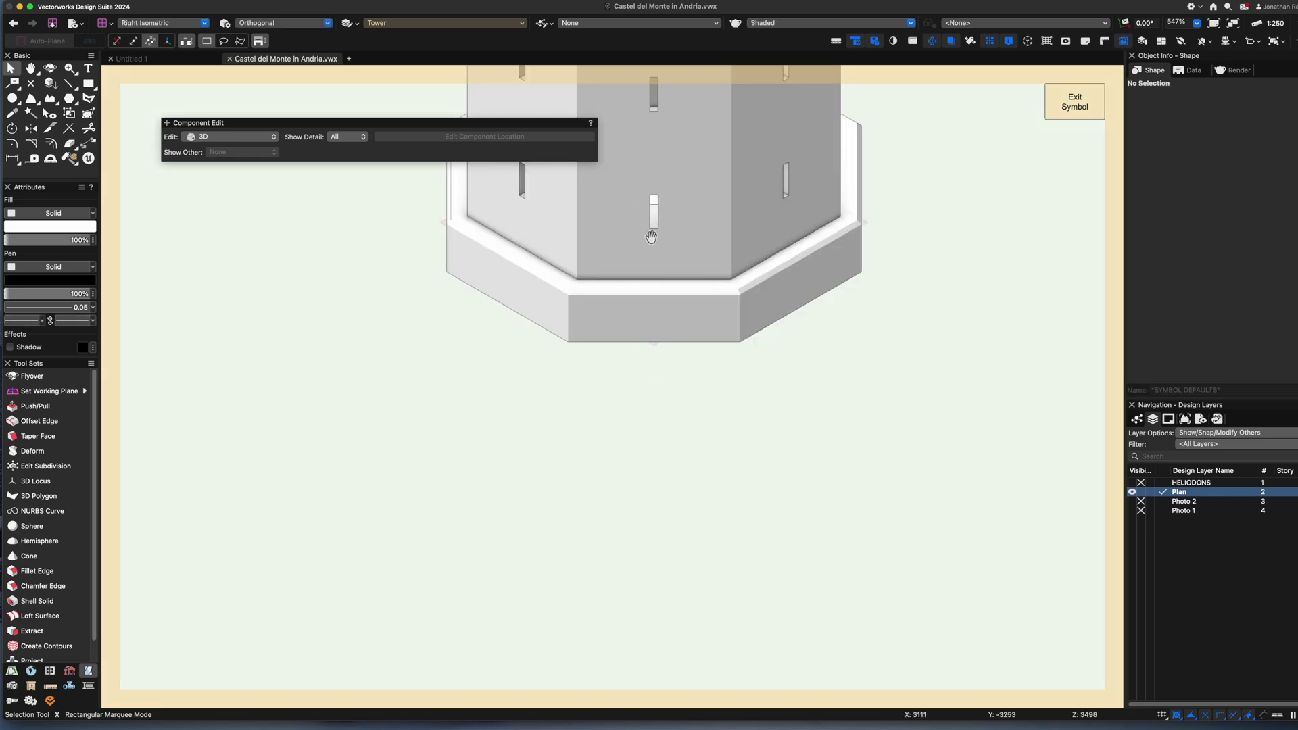
# Draw a 600 × 300 mm rectangle on the tower parapet's top face, from the midpoint of the south side's inner edge
pyautogui.moveTo(651, 236); pyautogui.dragTo(688, 537, button='middle')
pyautogui.scroll(-1, 636, 341)
pyautogui.moveTo(656, 113); pyautogui.dragTo(687, 358, button='middle')
pyautogui.scroll(2, 632, 311)
pyautogui.press('4')
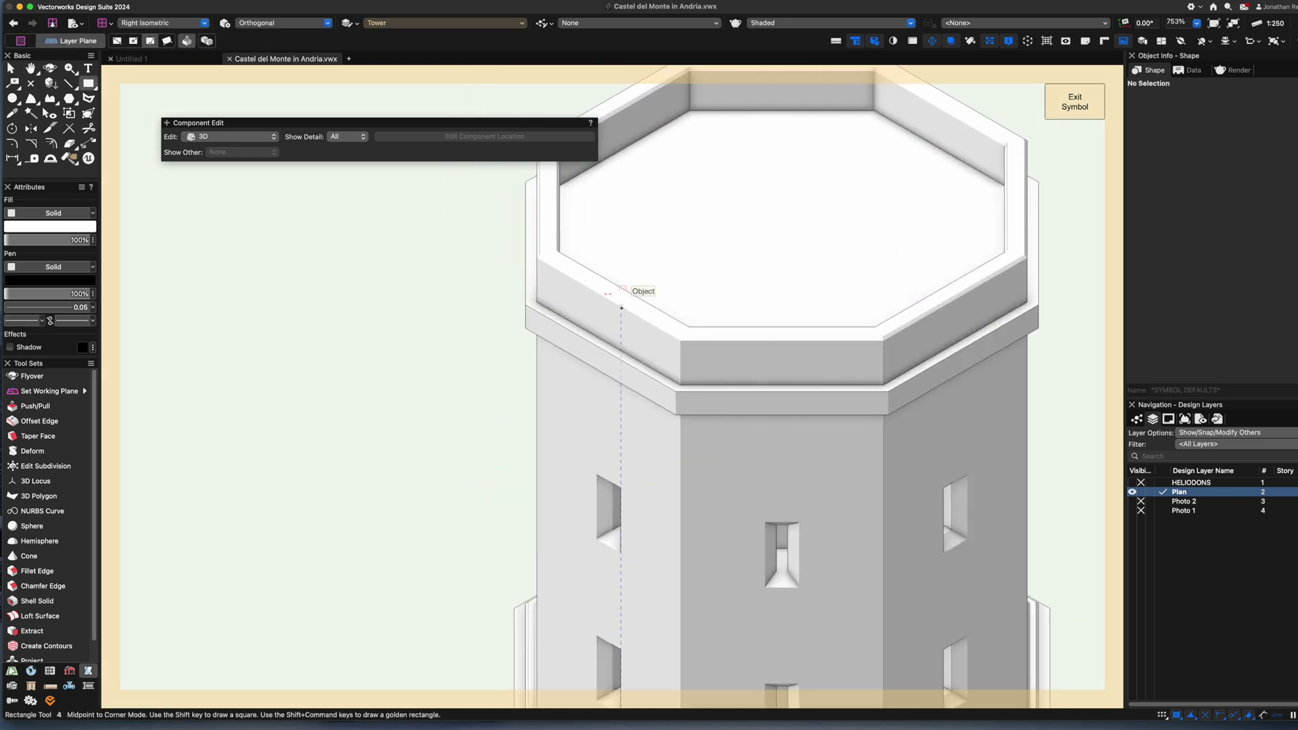
pyautogui.click(615, 289)
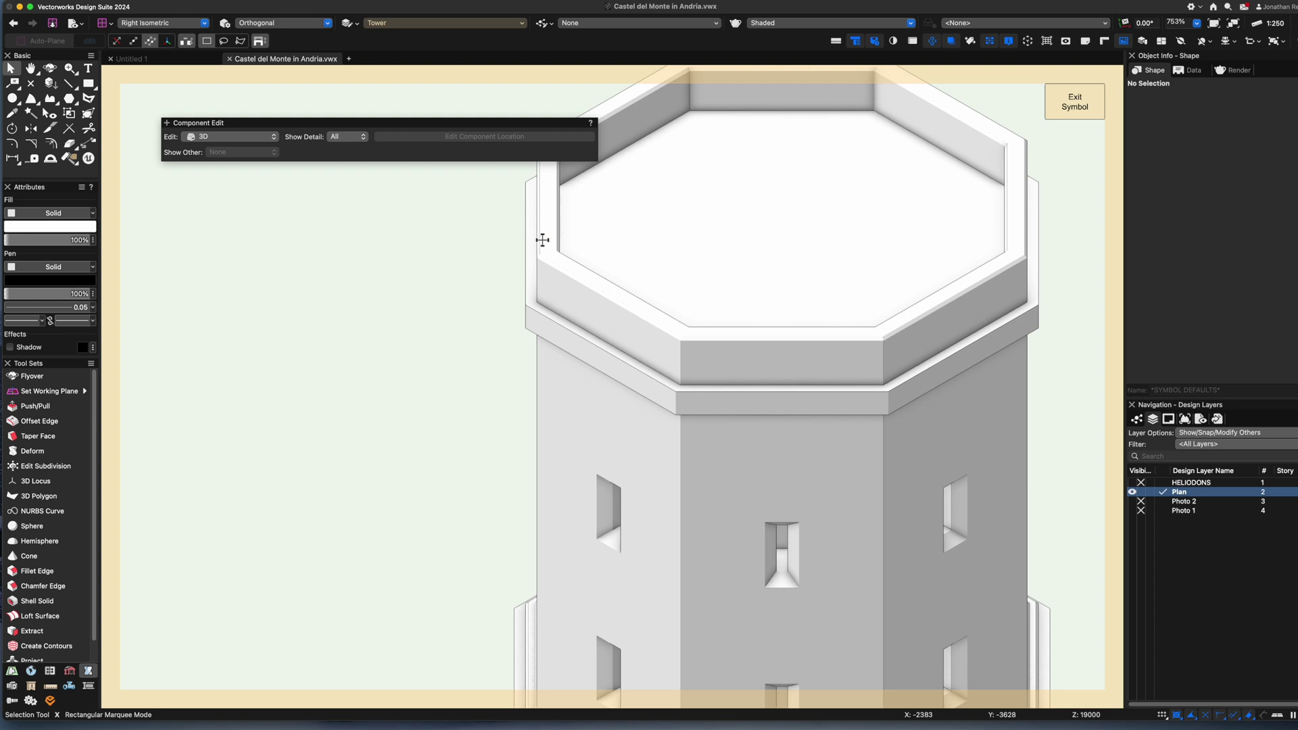
pyautogui.press('4')
pyautogui.scroll(5, 542, 240)
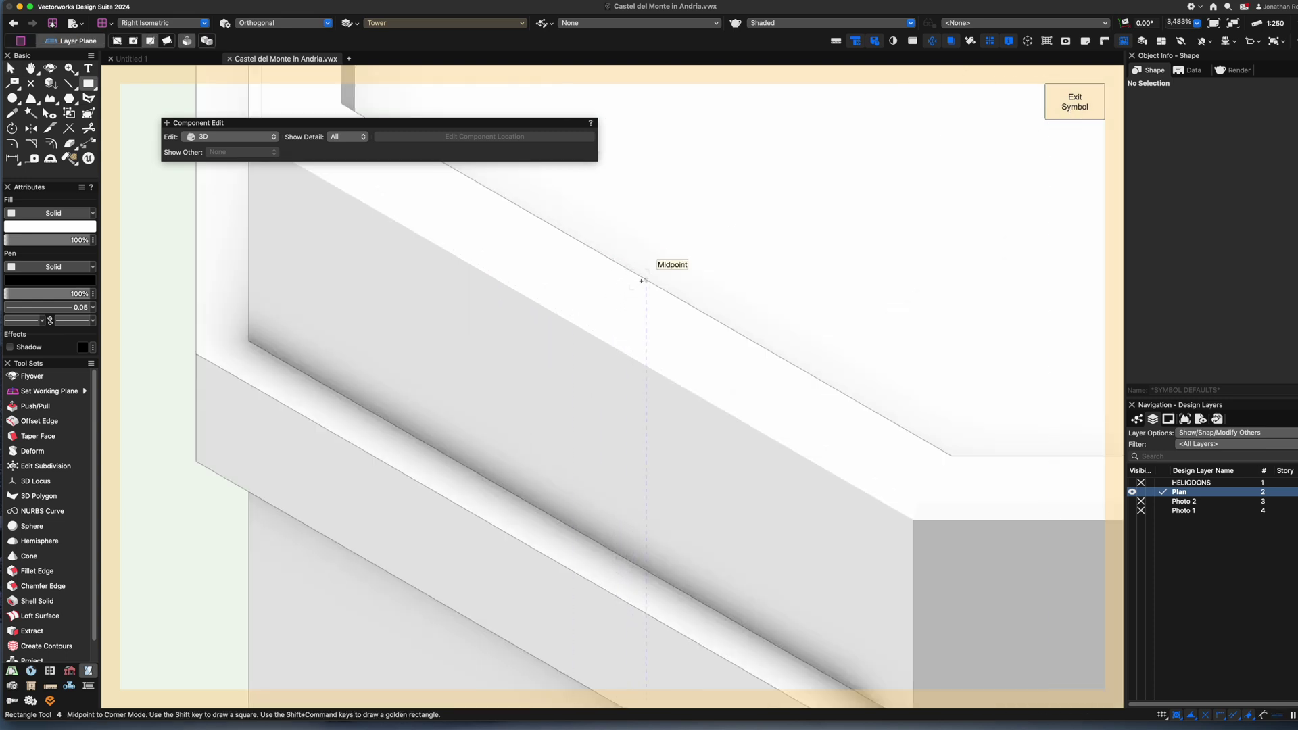
pyautogui.scroll(-5, 640, 280)
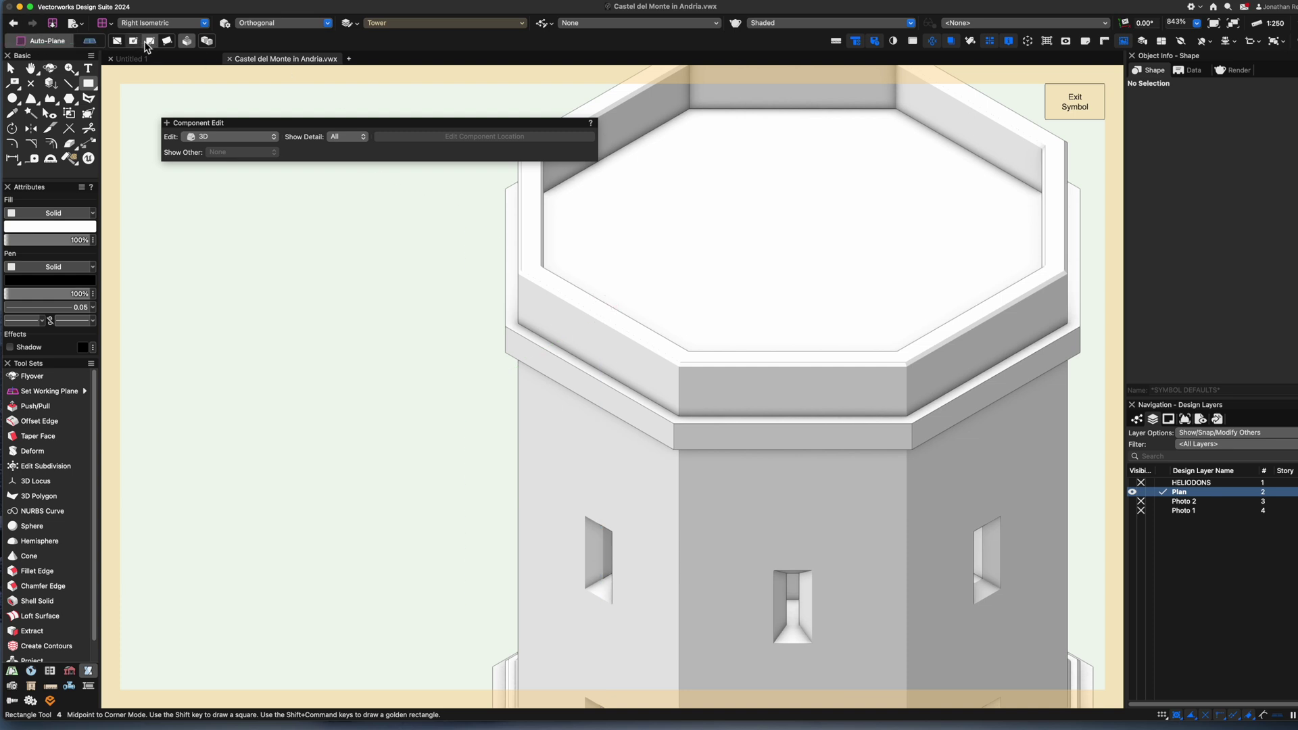
pyautogui.click(628, 316)
pyautogui.press('x')
pyautogui.scroll(2, 602, 317)
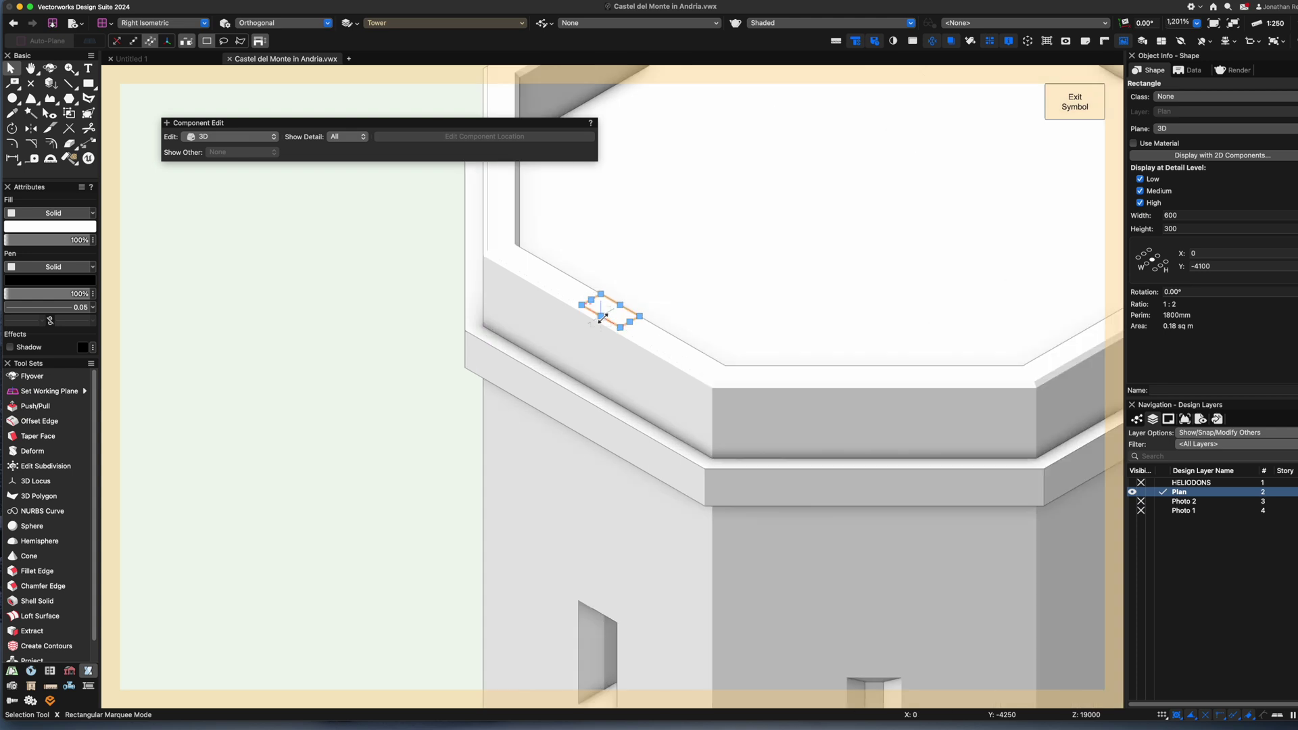
# Stretch the rectangle outward across the parapet to a depth of 400 mm
pyautogui.scroll(8, 585, 314)
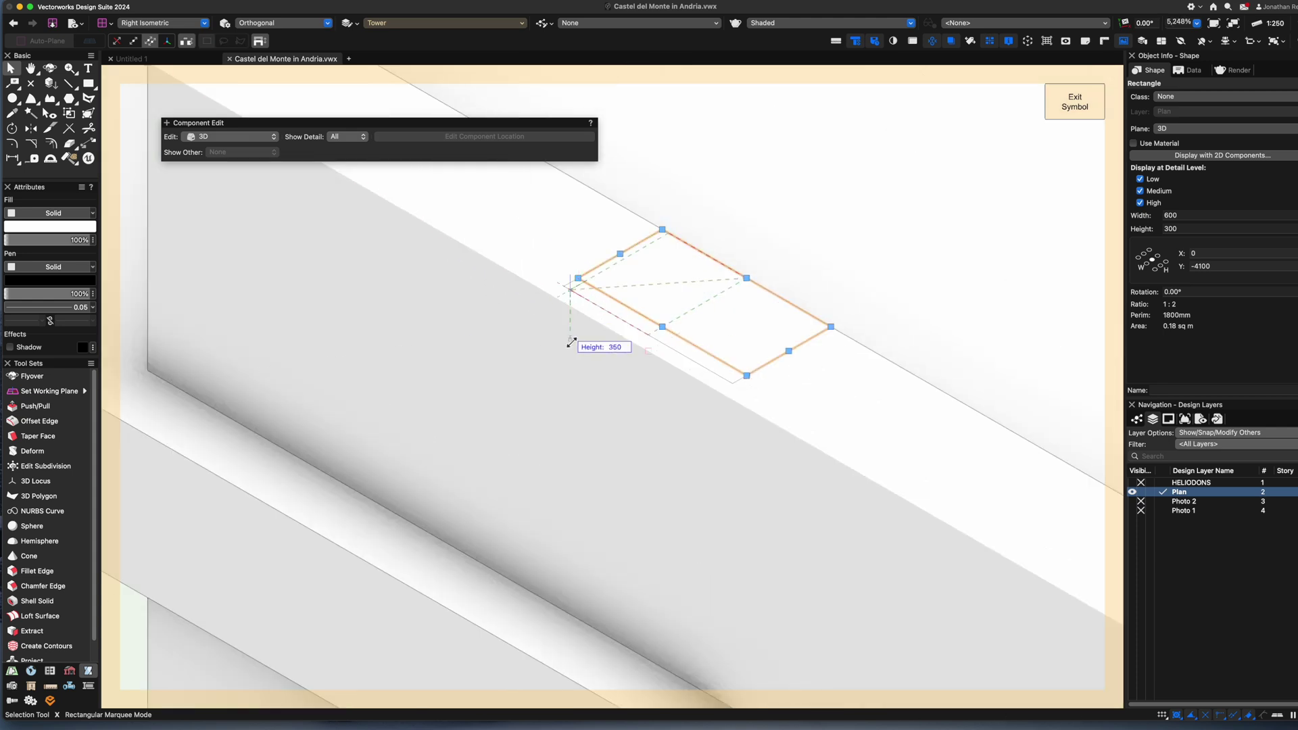
pyautogui.press('b')
pyautogui.click(586, 319)
pyautogui.press('F5')
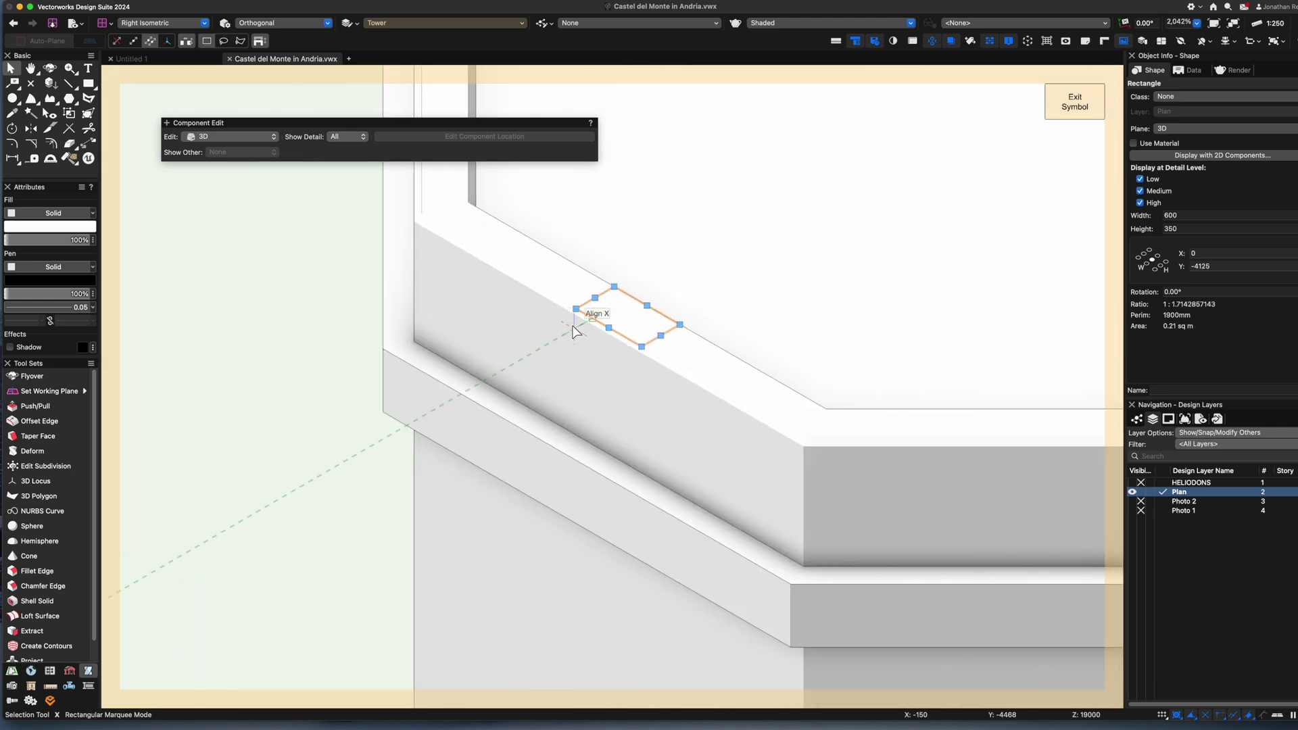
pyautogui.moveTo(429, 457); pyautogui.dragTo(427, 470)
# Extrude the 600 × 400 mm rectangle by -500 mm down into the parapet
pyautogui.press('super+e')
pyautogui.write('-500')
pyautogui.press('Return')
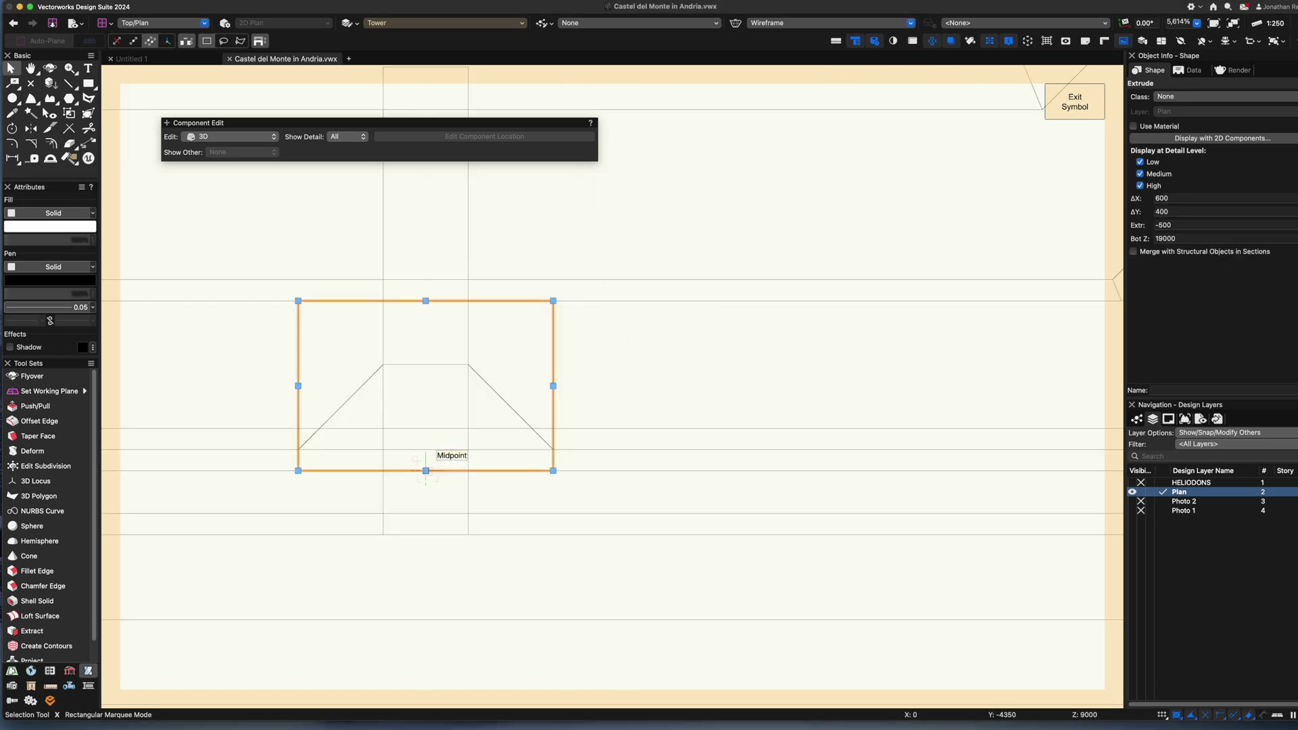
# Subtract the extruded block from the tower body to cut a notch in the south parapet
pyautogui.press('F5')
pyautogui.scroll(5, 621, 320)
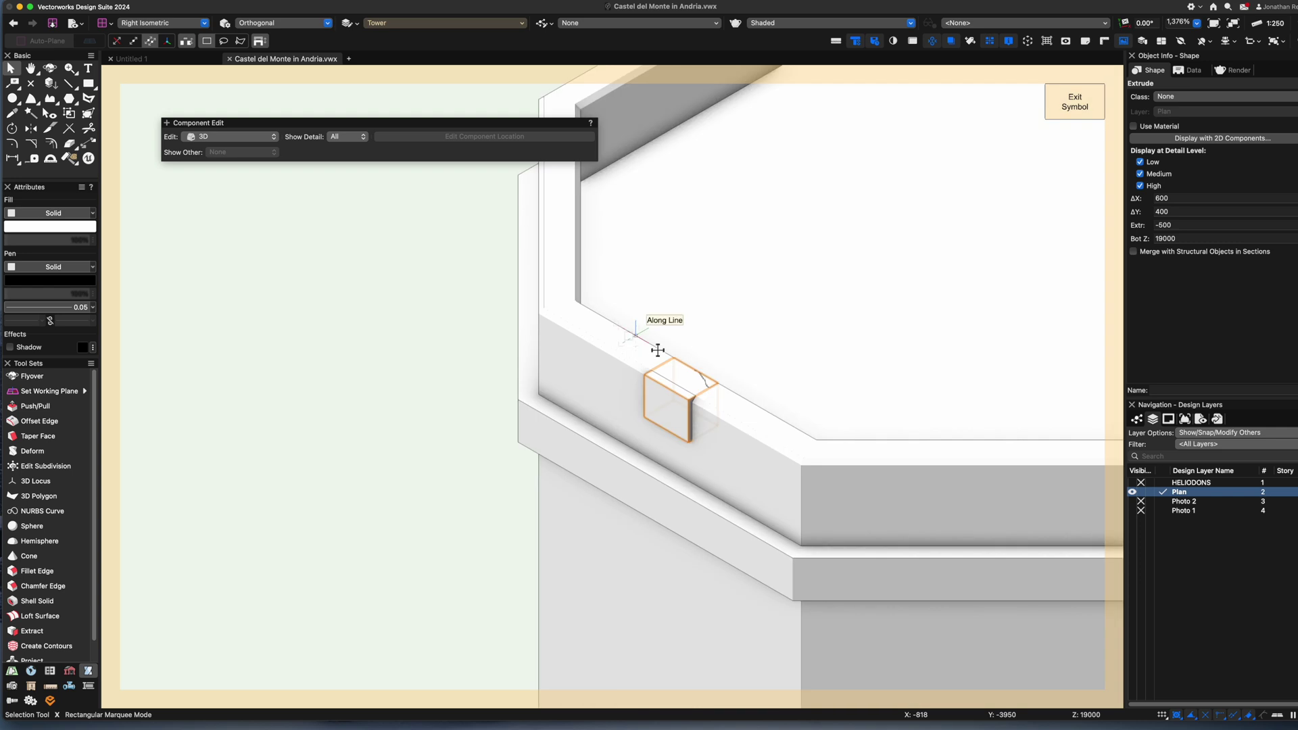
pyautogui.keyDown('shift'); pyautogui.click(598, 349); pyautogui.keyUp('shift')
pyautogui.click(201, 1)
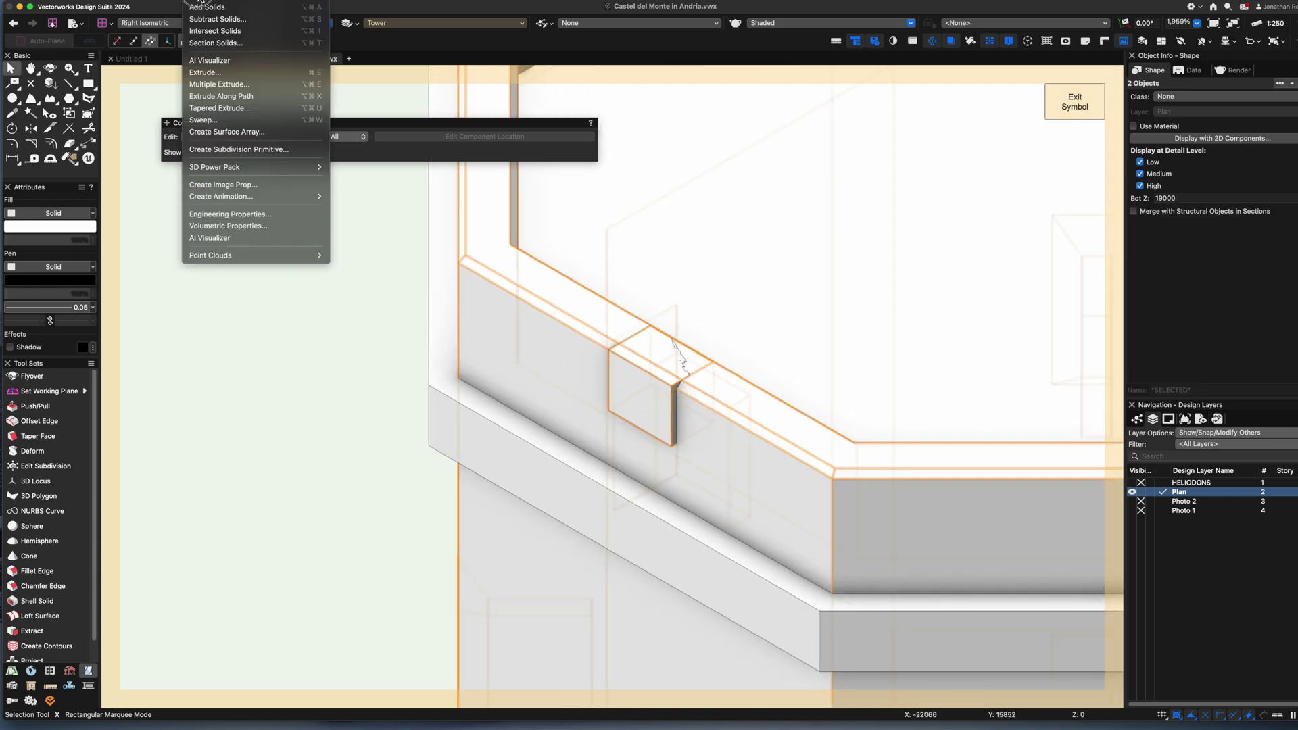
pyautogui.click(211, 19)
pyautogui.click(705, 243)
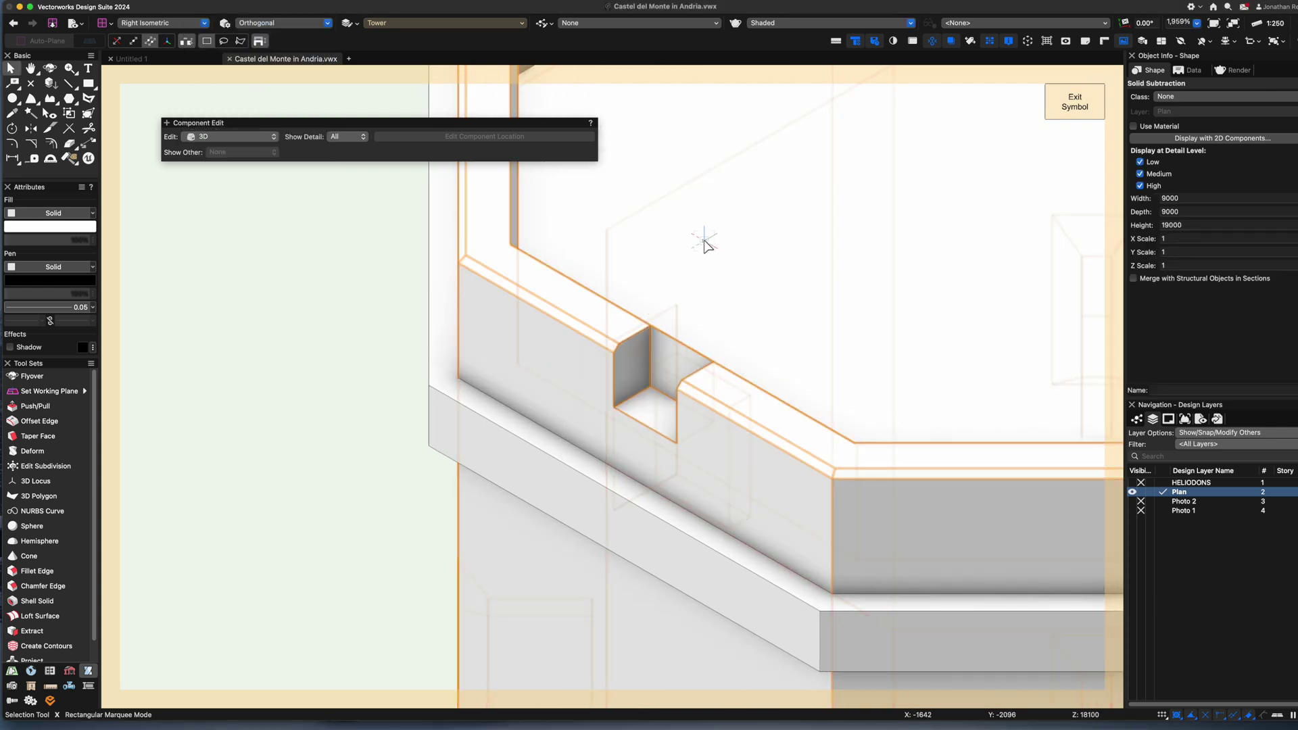
# Edit the cutting block inside the solid subtraction, stretching it both ways to a depth of 705 mm, and exit
pyautogui.doubleClick(646, 360)
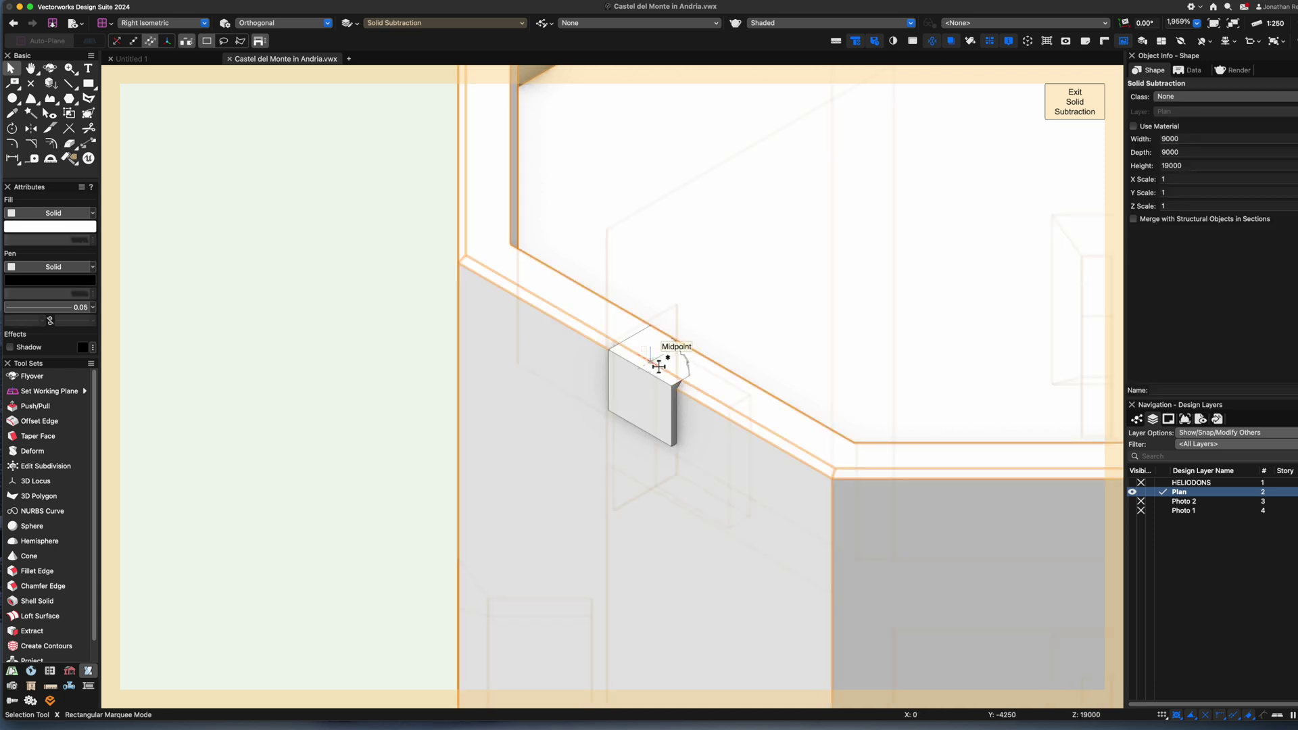
pyautogui.doubleClick(658, 379)
pyautogui.press('super+6')
pyautogui.scroll(-4, 683, 457)
pyautogui.moveTo(667, 352); pyautogui.dragTo(666, 327)
pyautogui.moveTo(666, 551); pyautogui.dragTo(666, 541)
pyautogui.click(1067, 110)
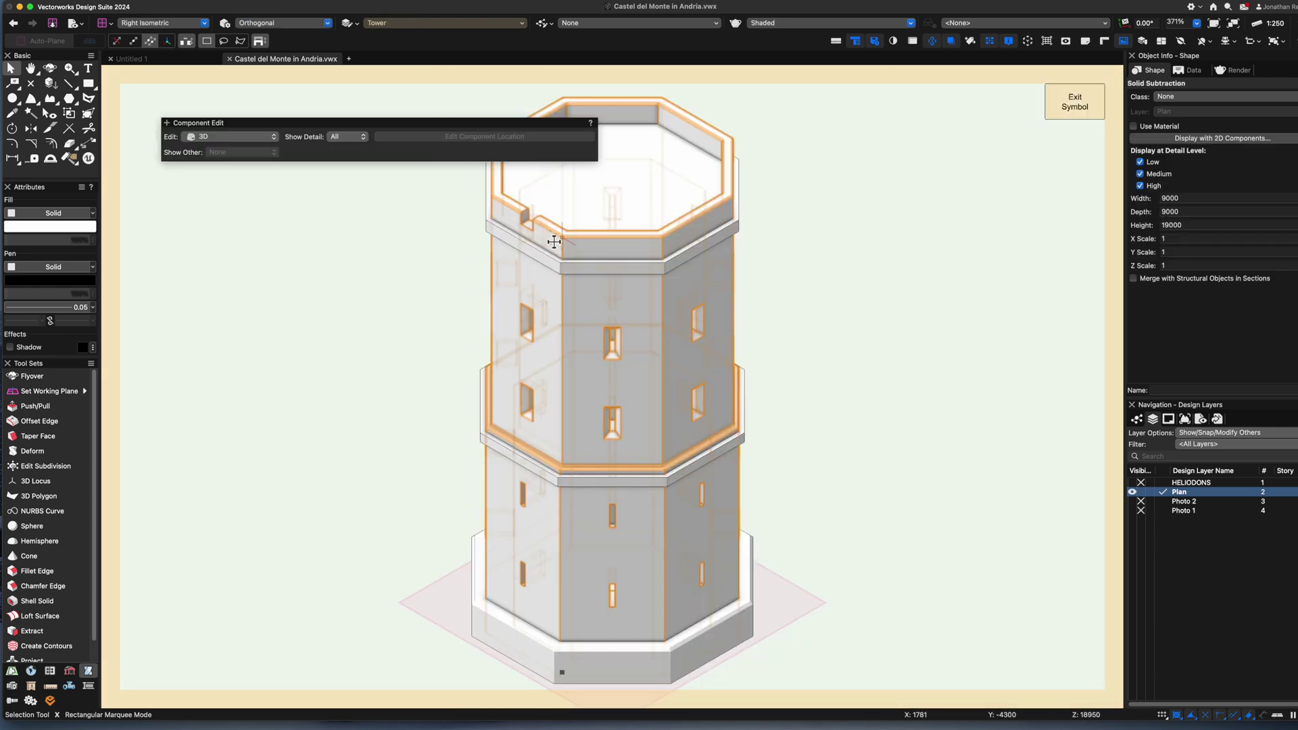
# Reopen the solid subtraction for editing and select the notch's cutting block in plan view
pyautogui.scroll(6, 655, 368)
pyautogui.doubleClick(666, 428)
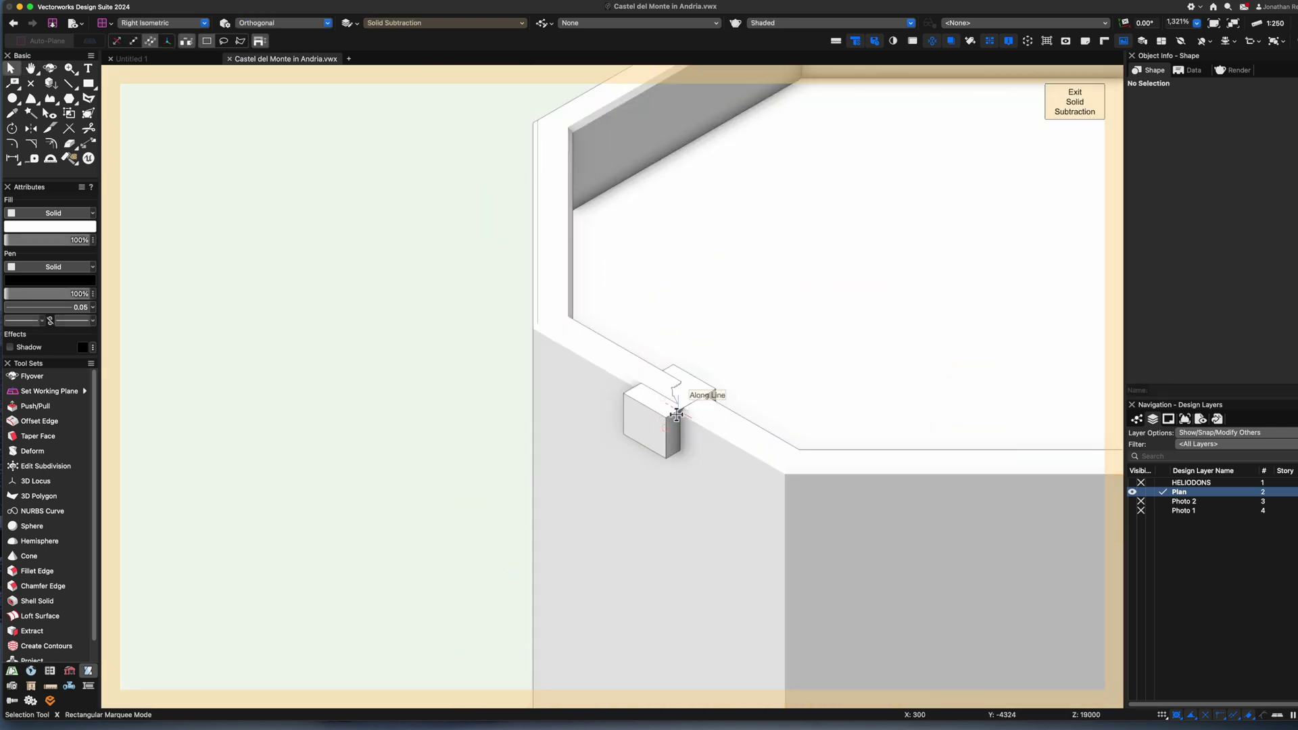
pyautogui.click(676, 415)
pyautogui.press('super+5')
pyautogui.press('super+6')
pyautogui.scroll(-8, 669, 426)
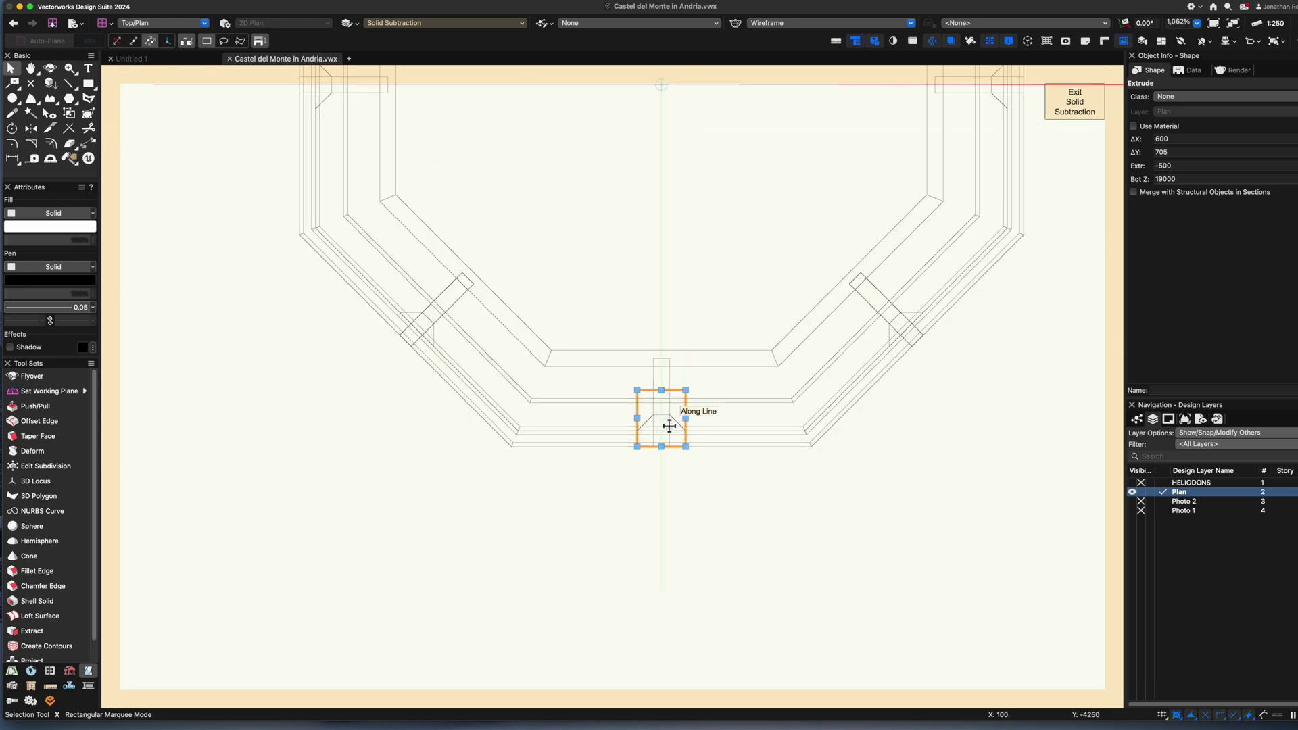
pyautogui.scroll(1, 669, 425)
pyautogui.press('m')
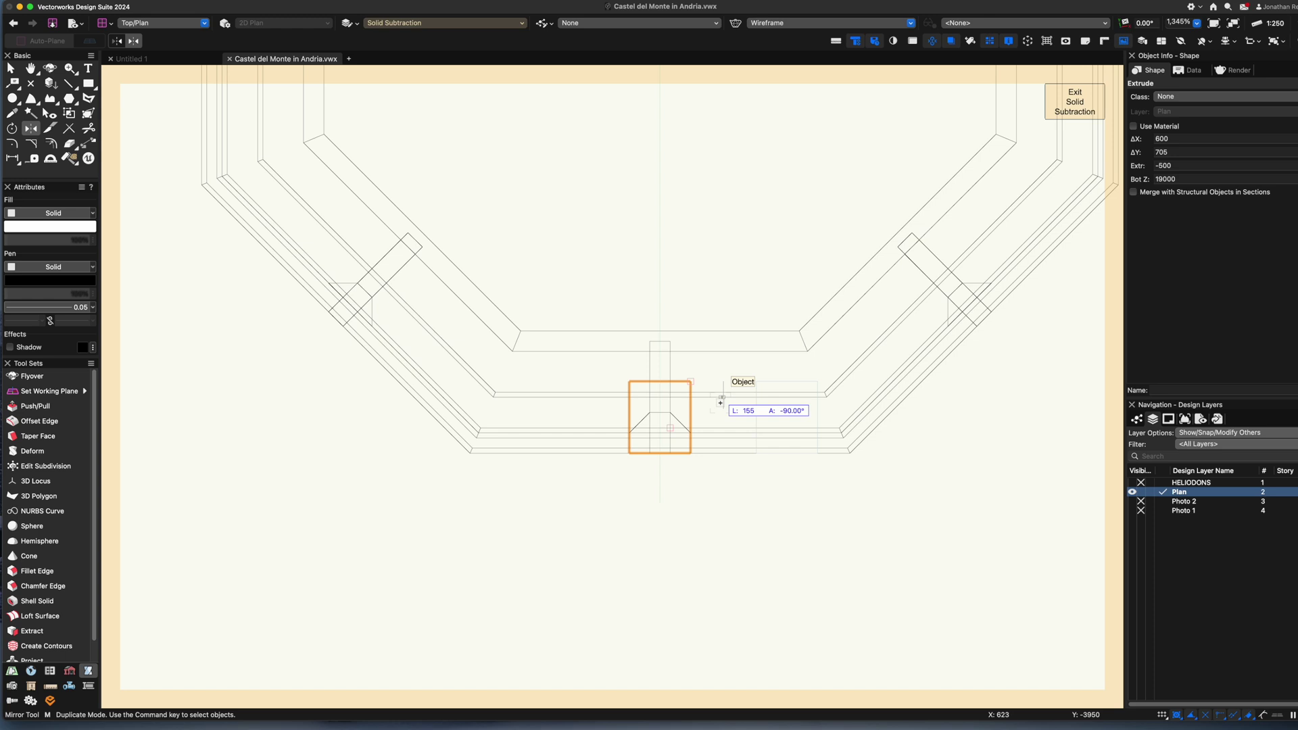
pyautogui.press('x')
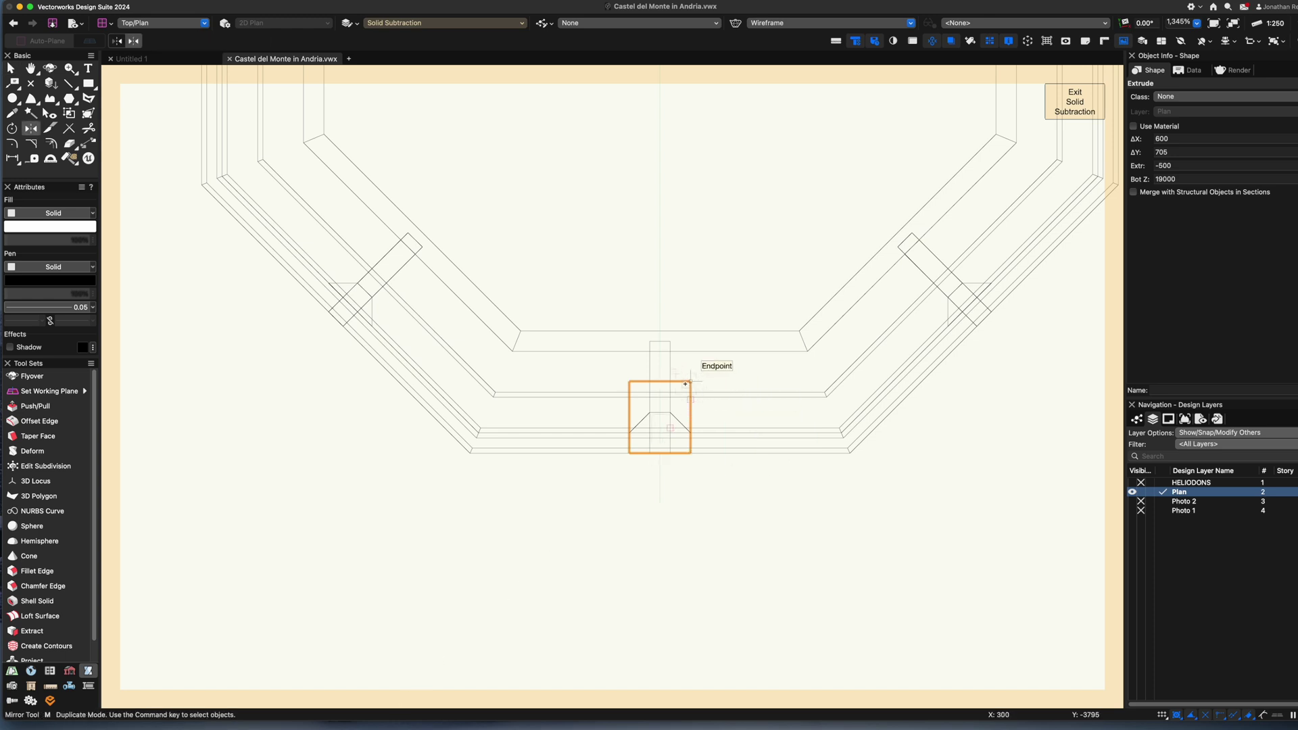
pyautogui.press('x')
# Duplicate the cutting block 600 mm to the east, then move the copy a further 300 mm and 100 mm
pyautogui.keyDown('alt'); pyautogui.moveTo(630, 381); pyautogui.dragTo(690, 382); pyautogui.keyUp('alt')
pyautogui.press('super+m')
pyautogui.write('300')
pyautogui.press('Return')
pyautogui.press('super+m')
pyautogui.write('100')
pyautogui.press('Return')
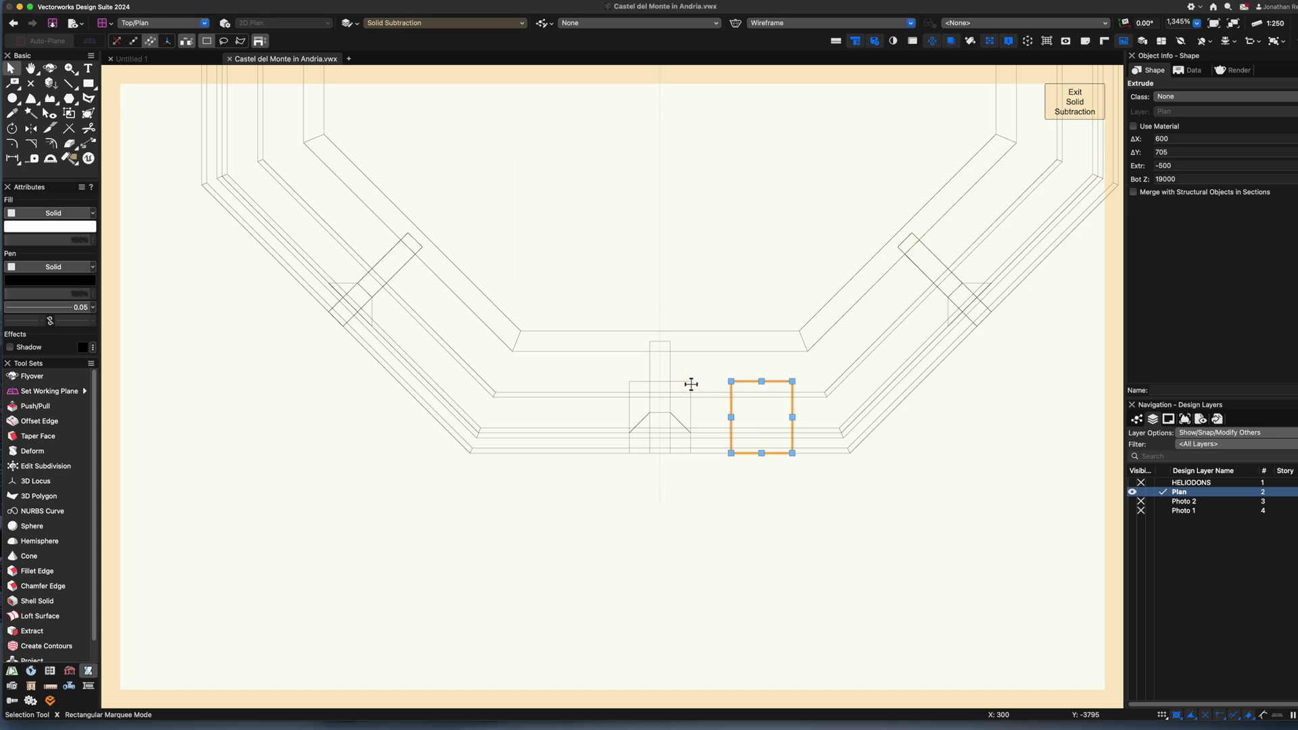
# Mirror a copy of the eastern cutting block about the tower's vertical centre line in plan
pyautogui.press('m')
pyautogui.click(659, 381)
pyautogui.press('x')
# Set the width of all three cutting blocks to 400 mm and exit the solid subtraction
pyautogui.keyDown('shift'); pyautogui.click(679, 381); pyautogui.keyUp('shift')
pyautogui.keyDown('shift'); pyautogui.click(732, 382); pyautogui.keyUp('shift')
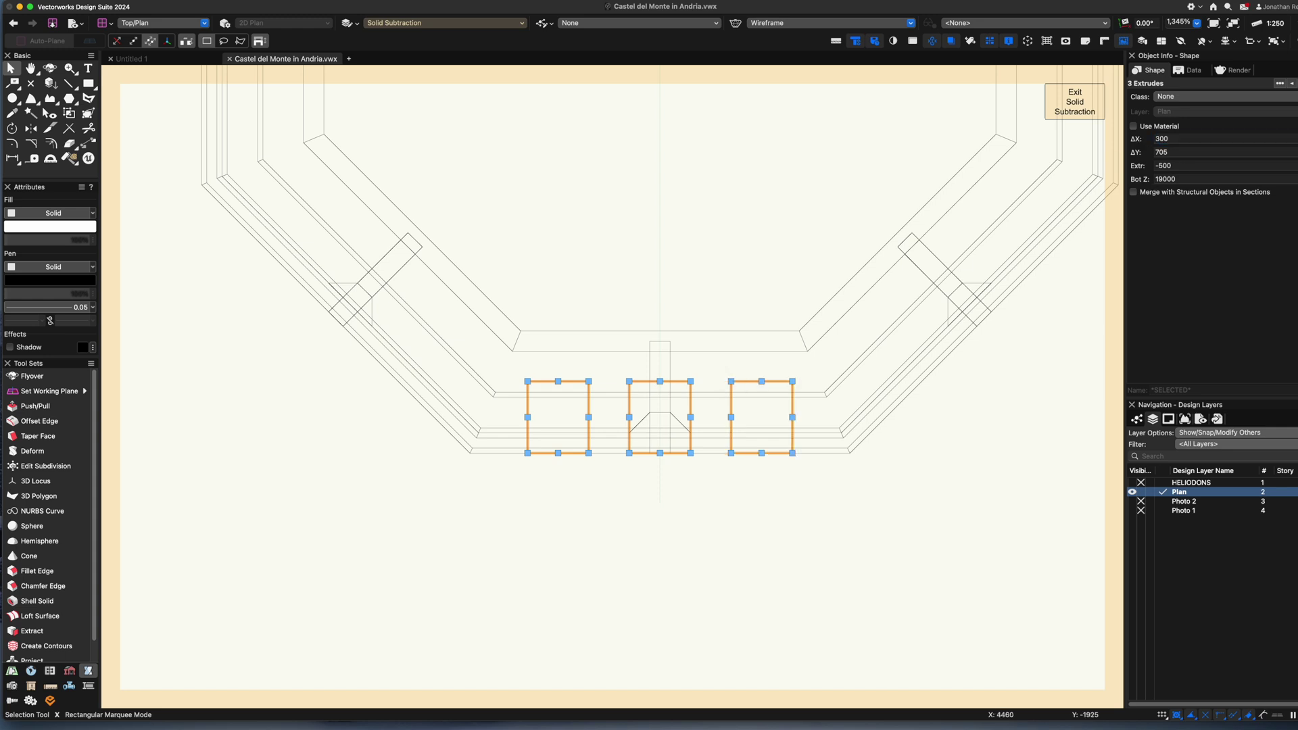
pyautogui.press('Return')
pyautogui.press('Return')
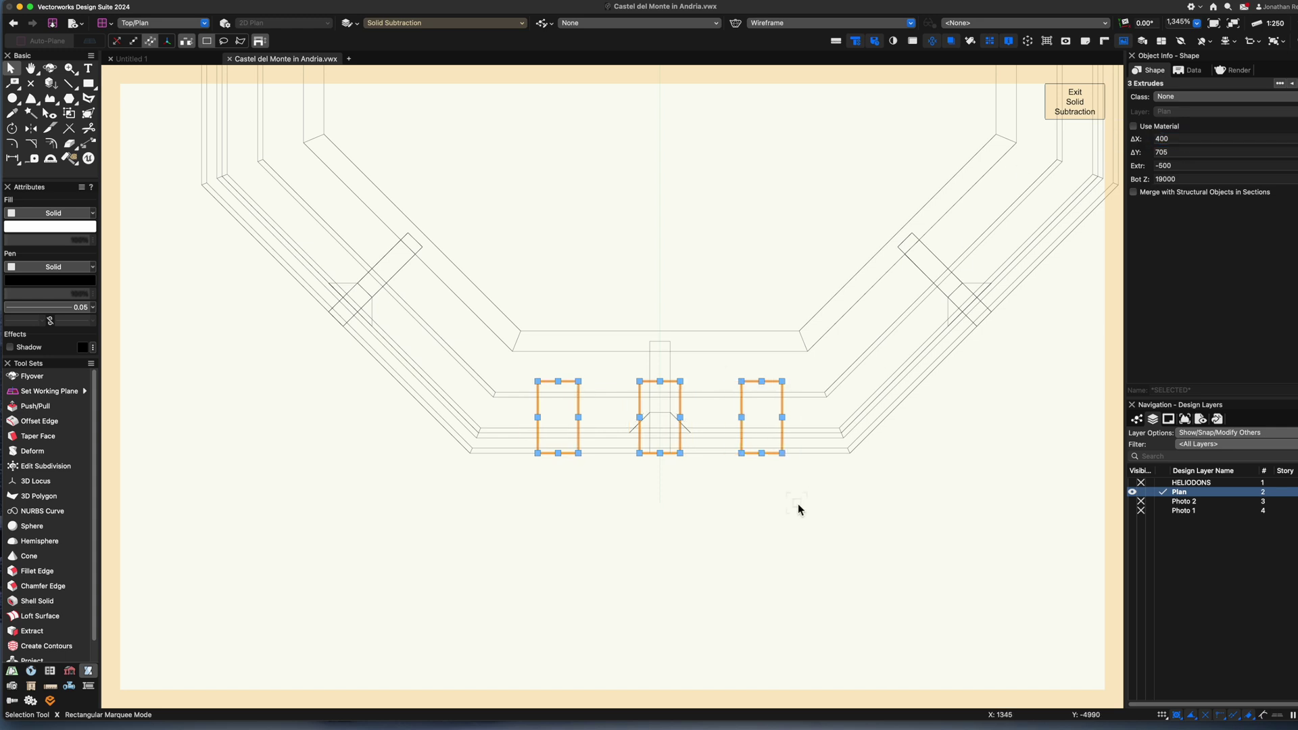
pyautogui.press('F5')
pyautogui.click(1088, 107)
# Array the subtraction's three cutting blocks around the tower's centre to notch all eight parapet sides, and exit the subtraction
pyautogui.doubleClick(613, 382)
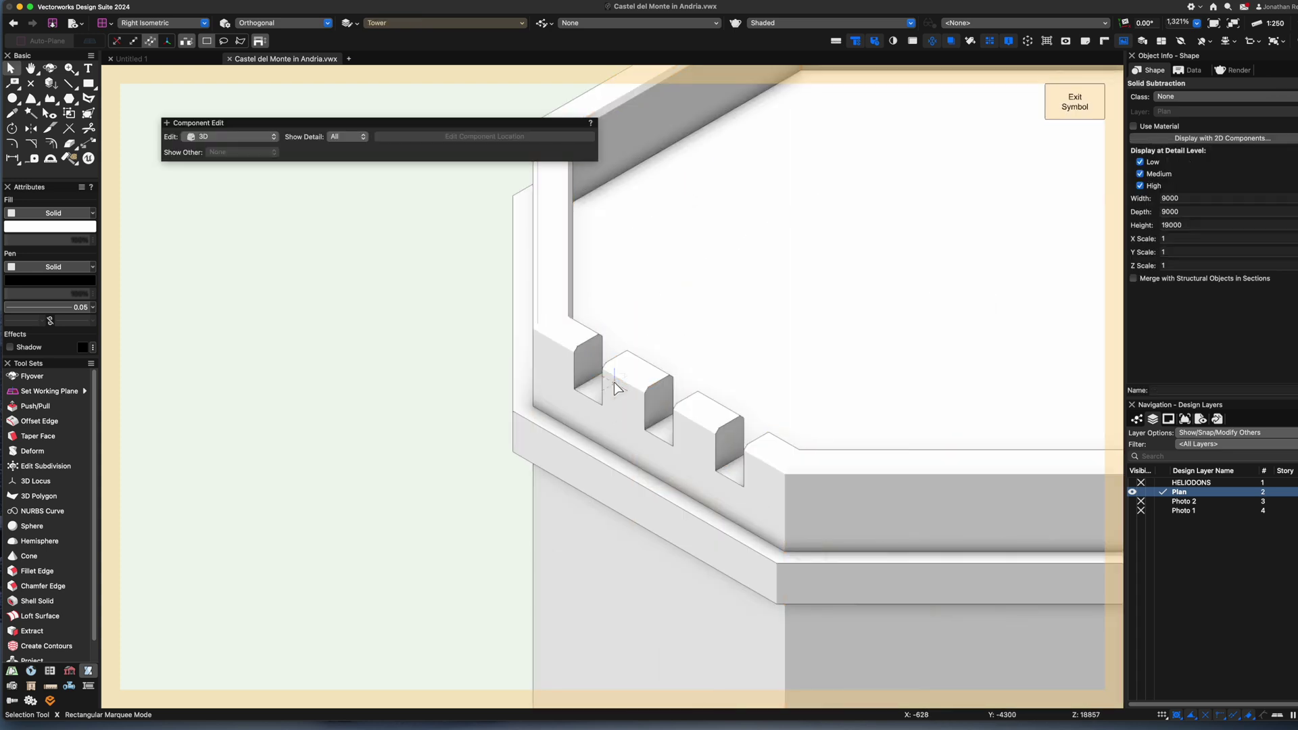
pyautogui.click(601, 378)
pyautogui.keyDown('shift'); pyautogui.click(652, 422); pyautogui.keyUp('shift')
pyautogui.keyDown('shift'); pyautogui.click(720, 462); pyautogui.keyUp('shift')
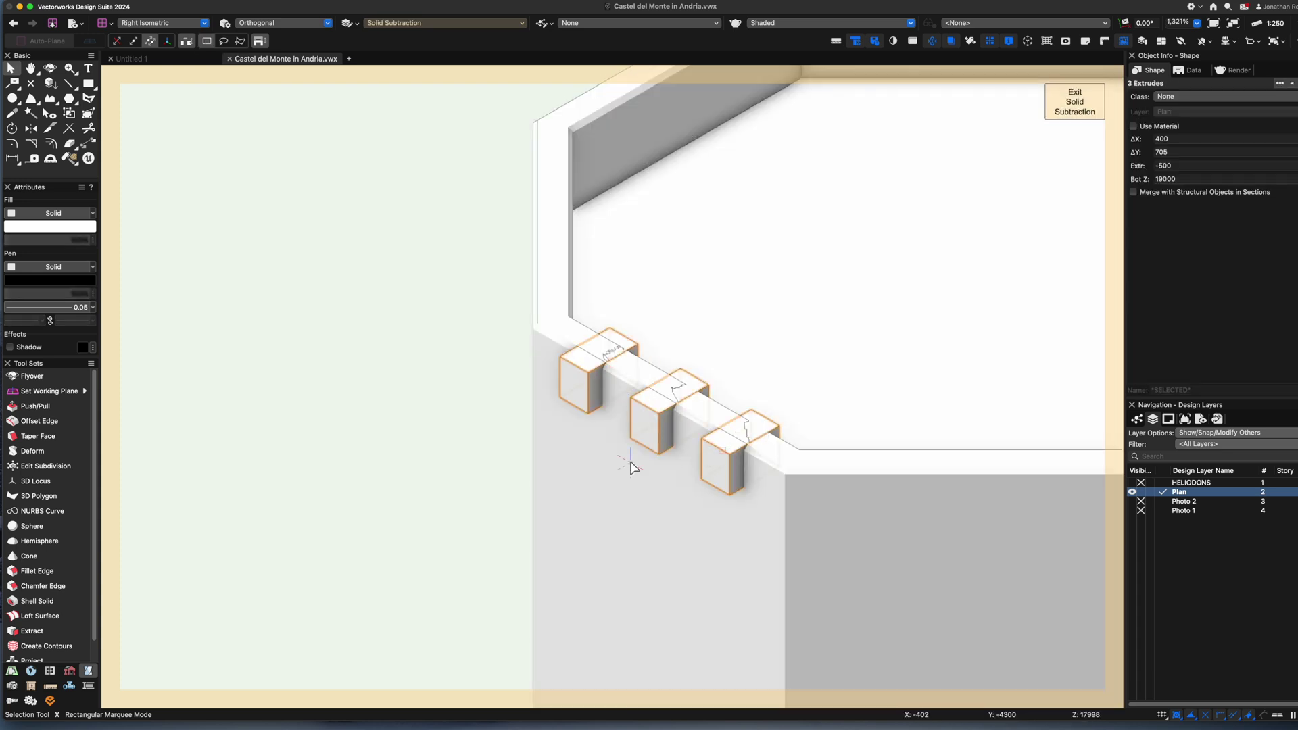
pyautogui.press('super+5')
pyautogui.scroll(5, 644, 547)
pyautogui.moveTo(646, 551); pyautogui.dragTo(615, 363, button='middle')
pyautogui.click(101, 2)
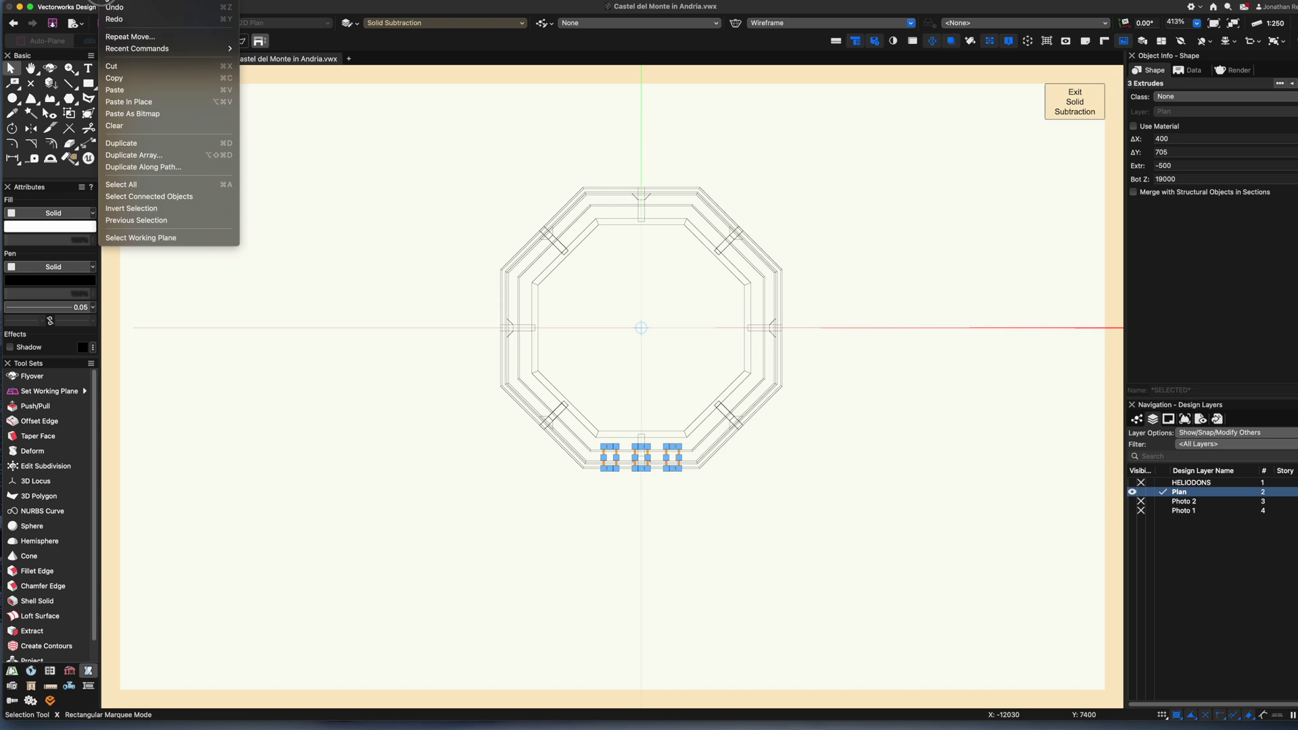
pyautogui.click(133, 155)
pyautogui.press('Return')
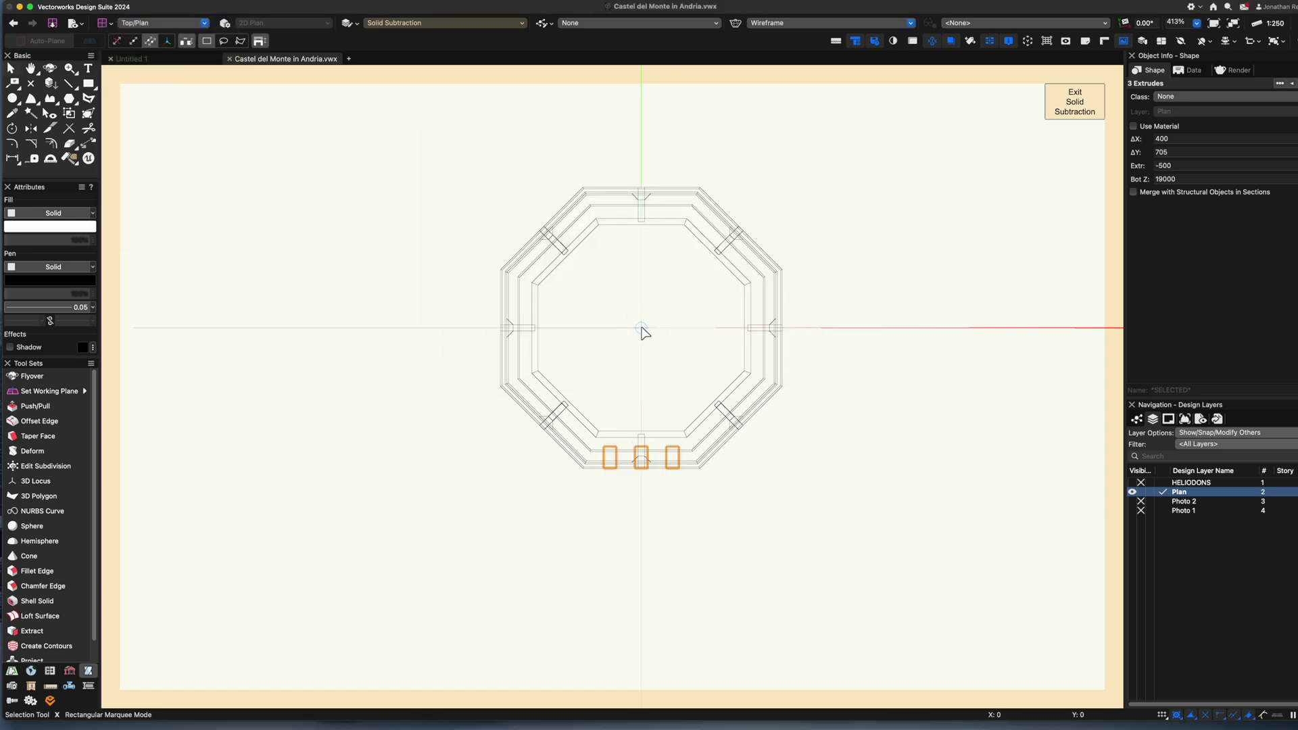
pyautogui.press('3')
pyautogui.moveTo(869, 243); pyautogui.dragTo(867, 513, button='middle')
pyautogui.click(1073, 102)
pyautogui.click(370, 302)
# Extract the top surface of the projecting moulding just below the tower's battlements
pyautogui.scroll(-3, 508, 362)
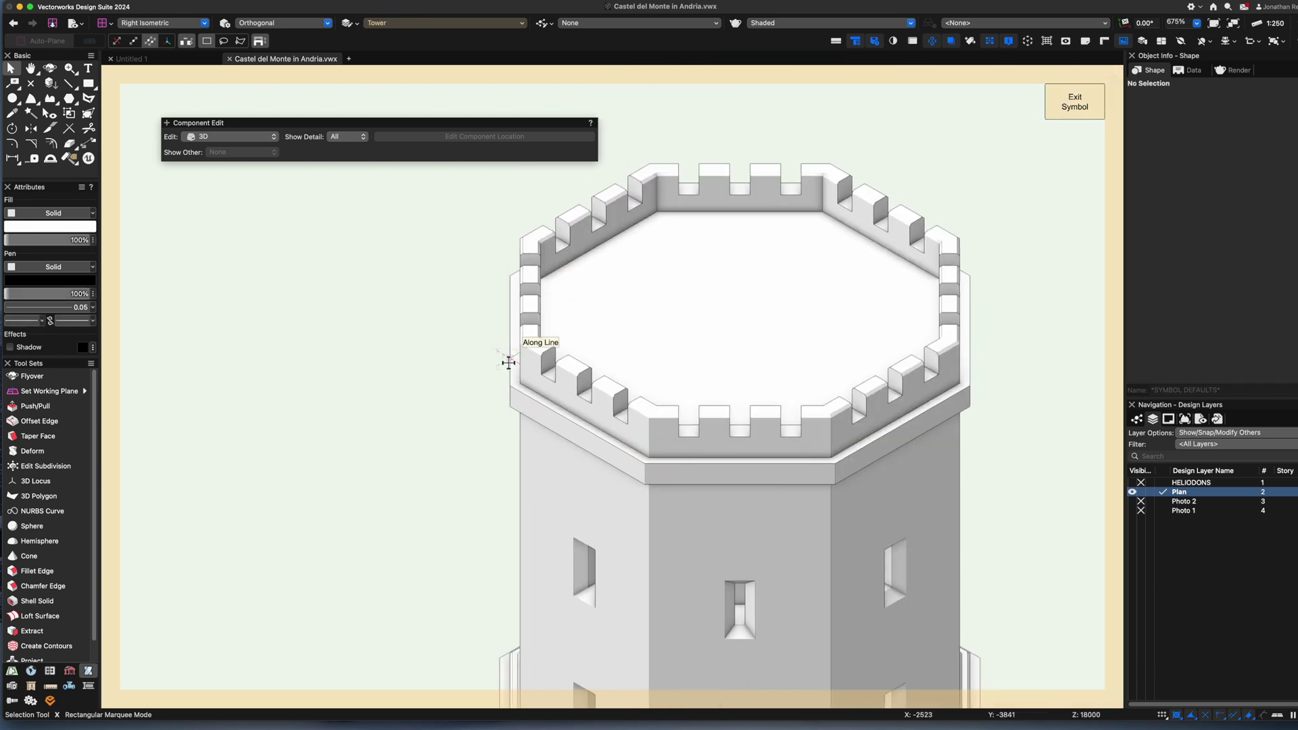
pyautogui.scroll(2, 521, 379)
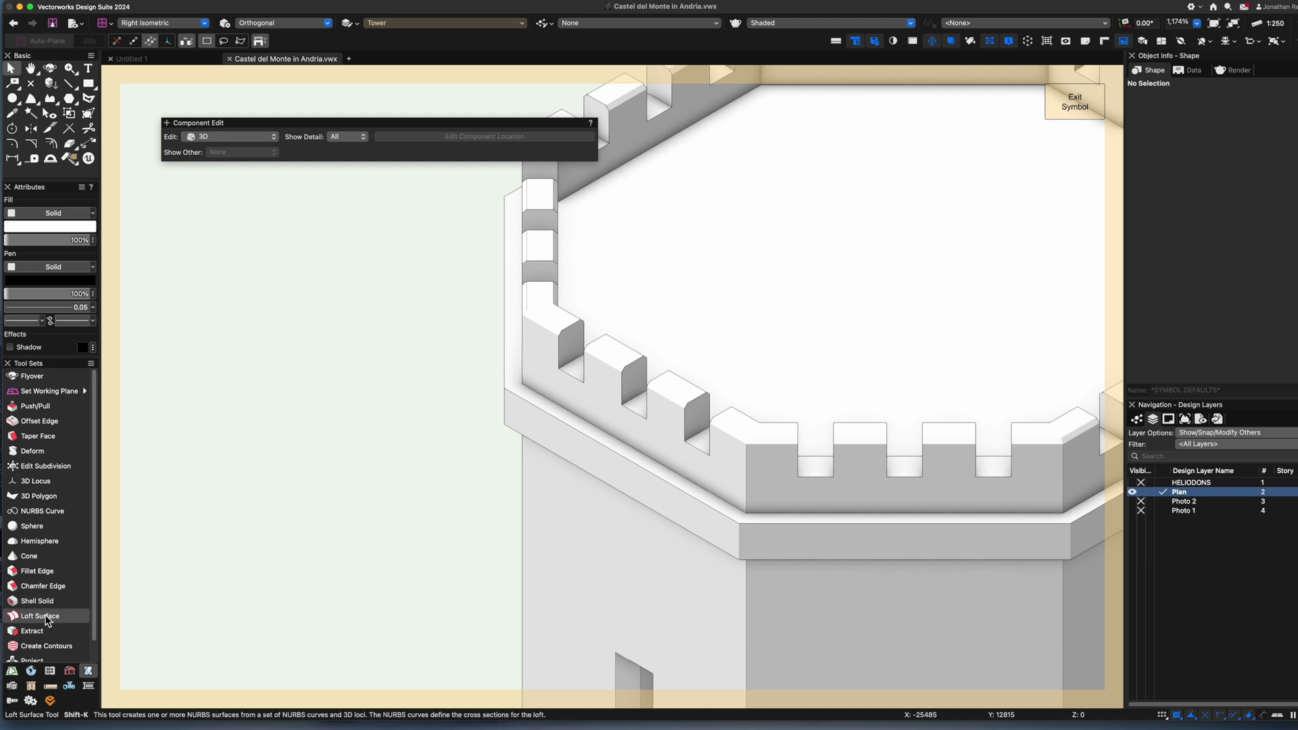
pyautogui.click(32, 630)
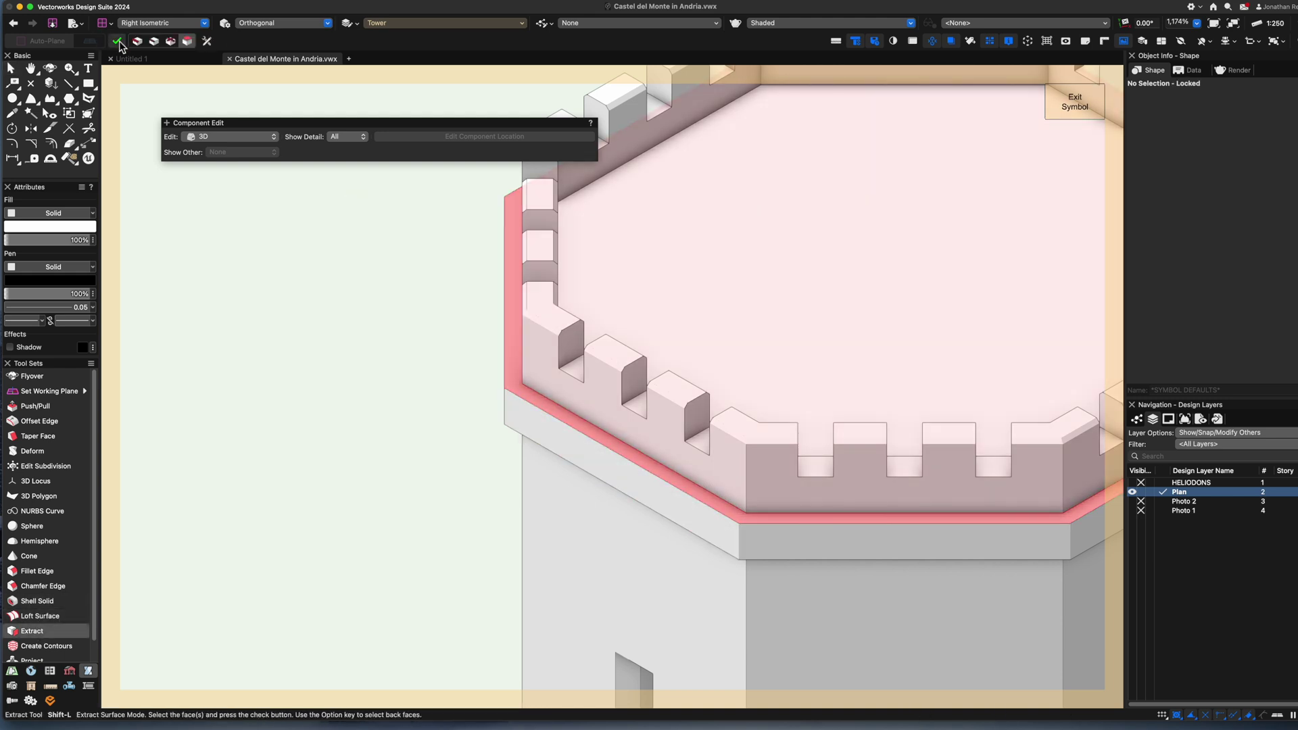
pyautogui.click(118, 42)
# Offset the extracted octagonal outline inward by 100 mm
pyautogui.press('o')
pyautogui.press('o')
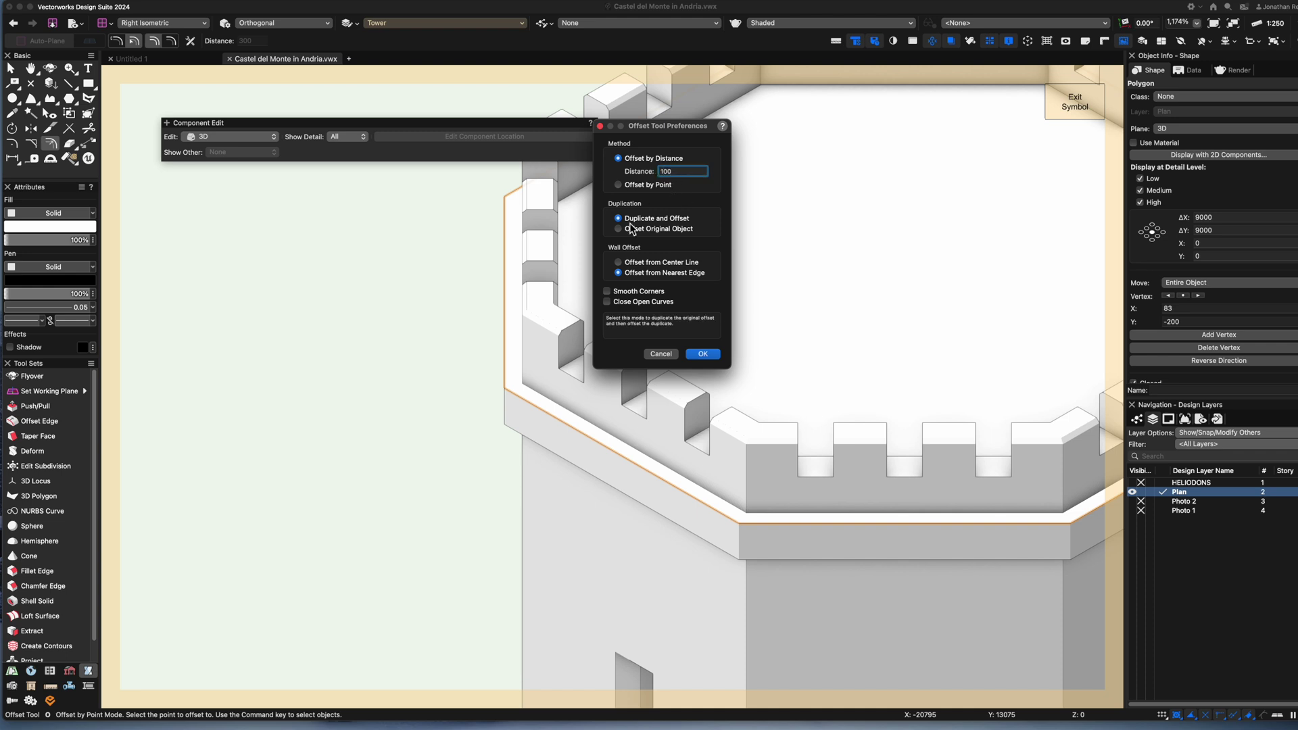
pyautogui.press('Return')
pyautogui.click(602, 249)
pyautogui.press('x')
# Extrude the offset octagon 200 mm as a second moulding step and exit the tower symbol
pyautogui.press('super+e')
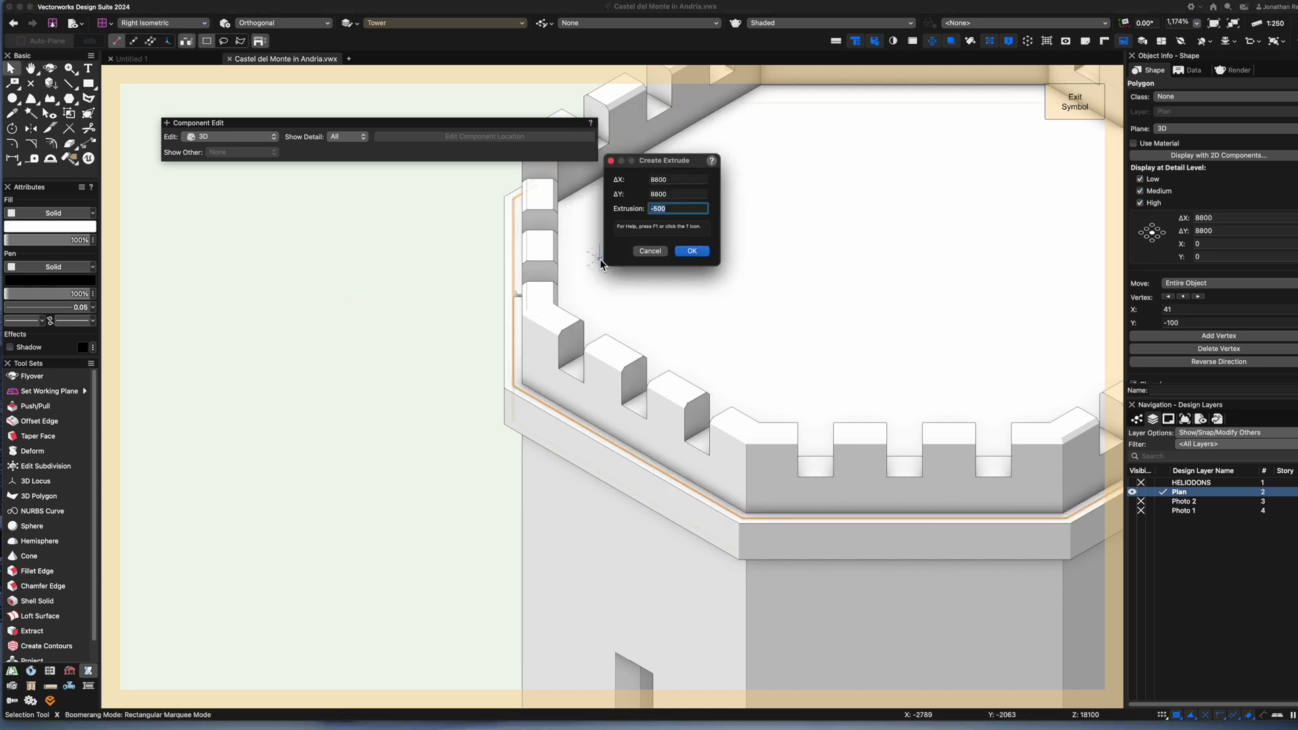
pyautogui.press('Return')
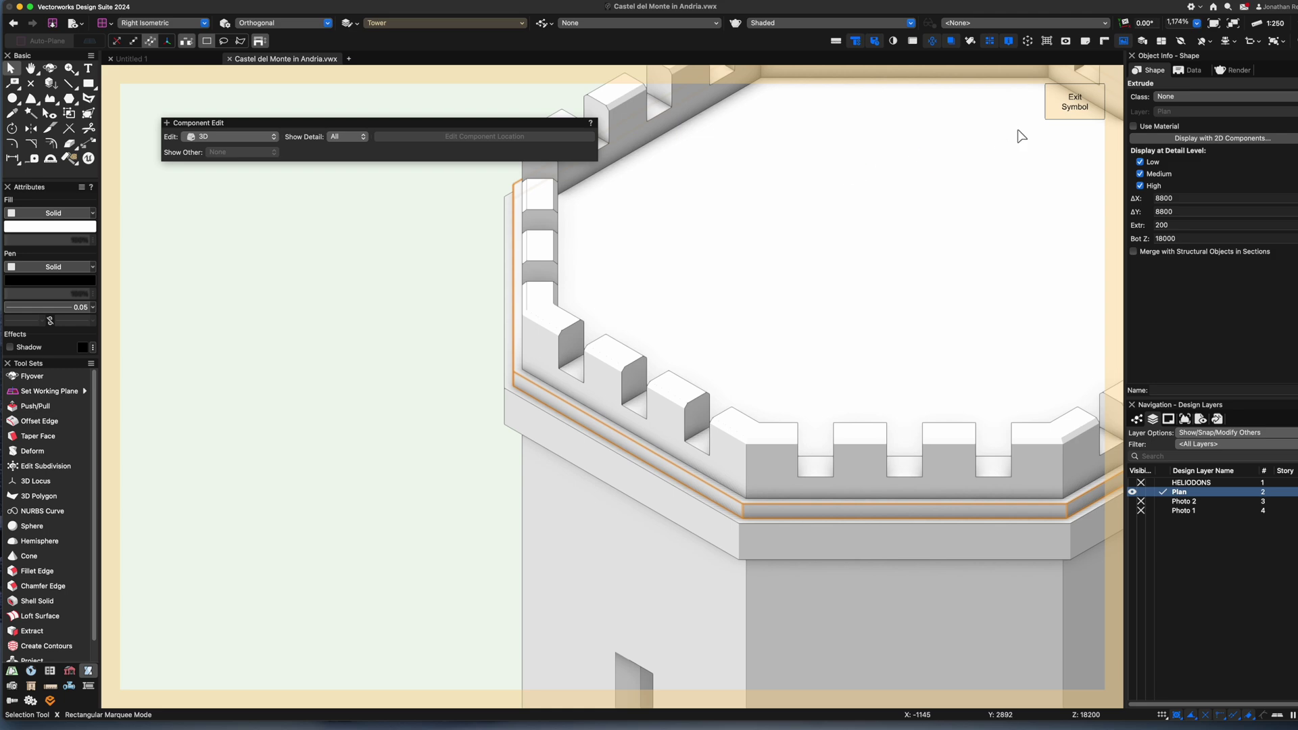
pyautogui.click(1063, 111)
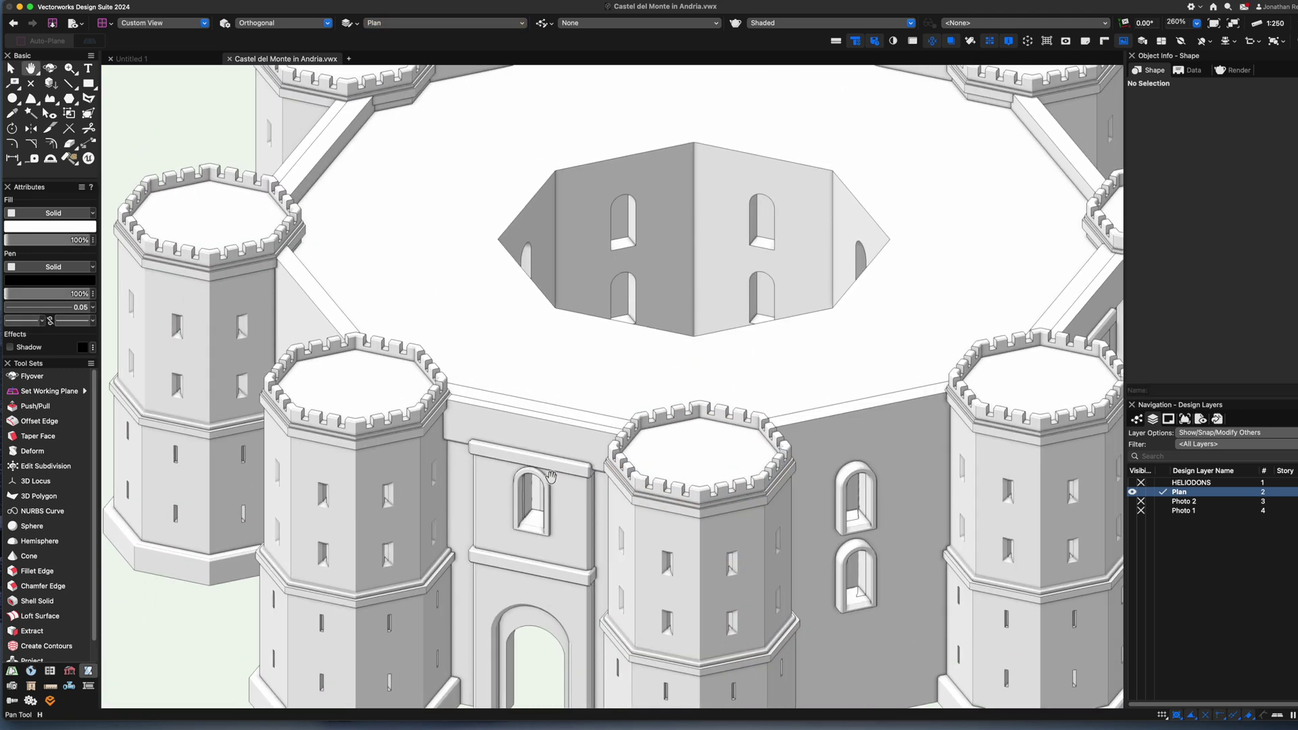
# Offset the courtyard opening's roof edge outward by 1000 mm and extrude the resulting octagonal ring upward as a parapet
pyautogui.click(15, 499)
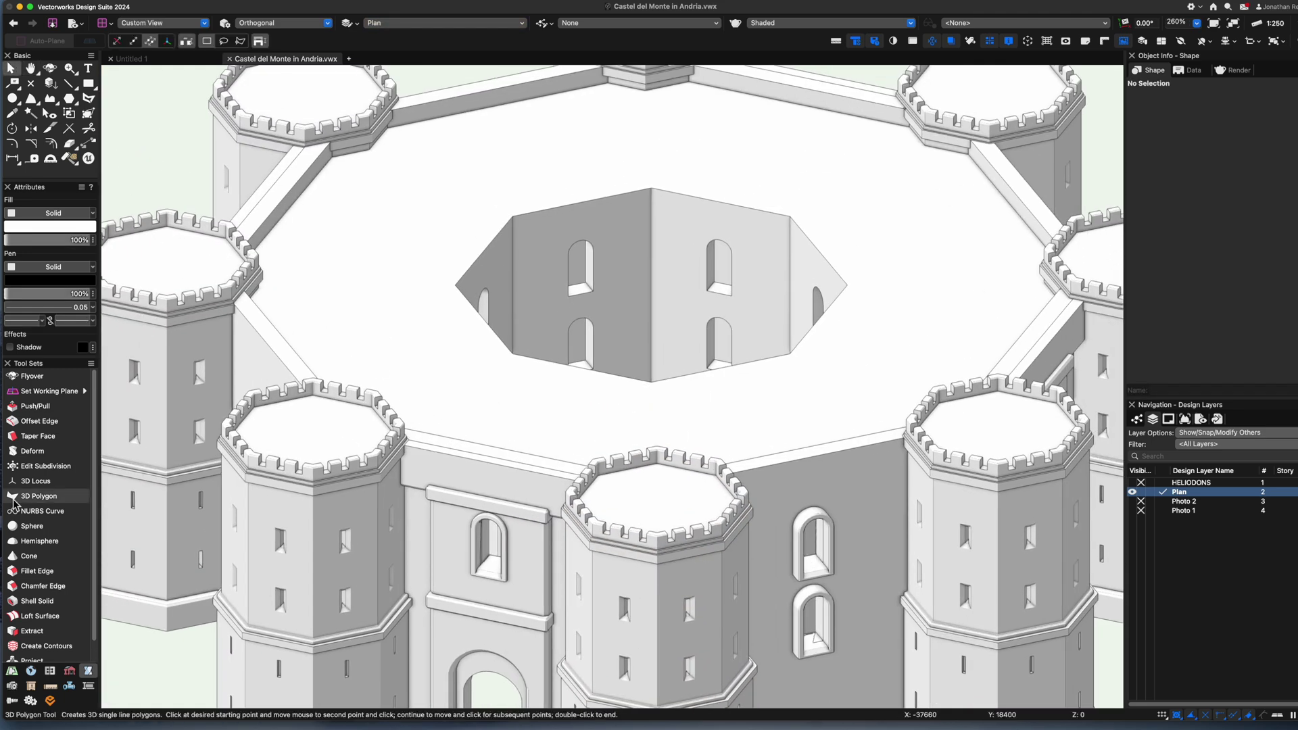
pyautogui.click(34, 421)
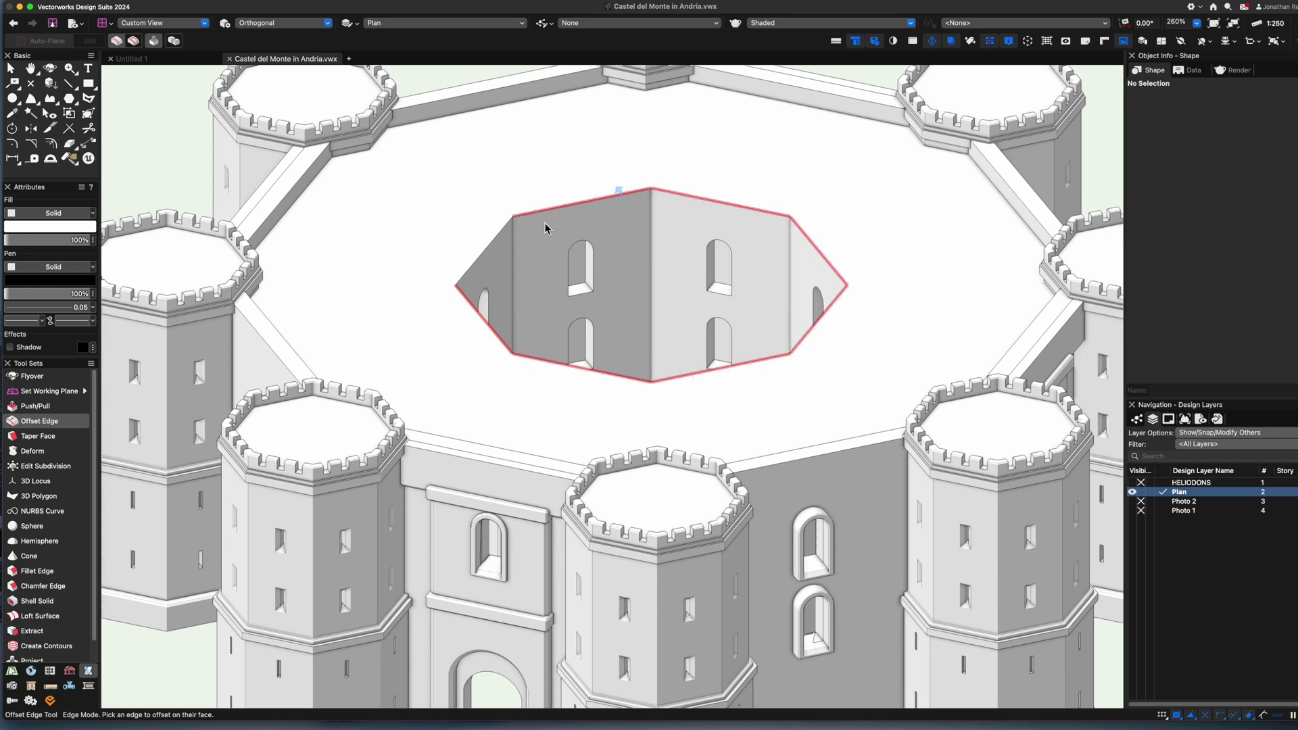
pyautogui.write('1')
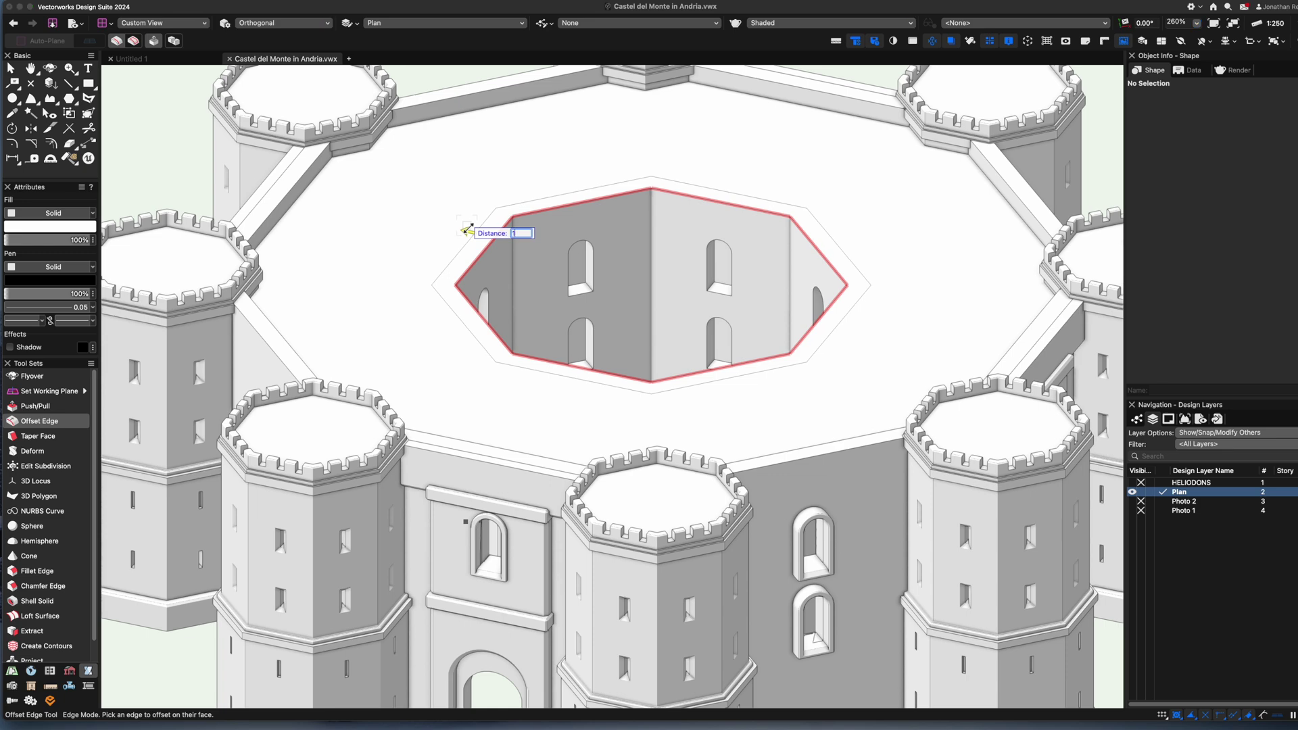
pyautogui.press('Return')
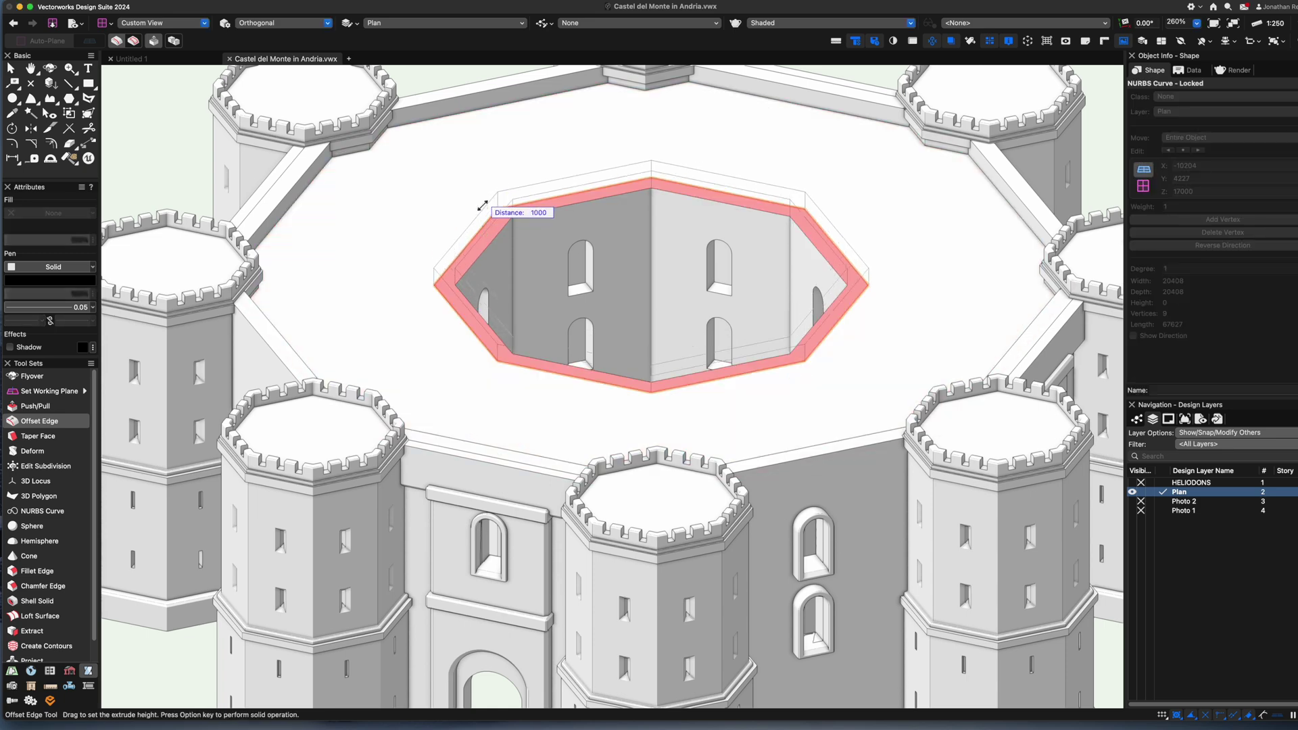
pyautogui.scroll(-3, 413, 282)
pyautogui.press('x')
# Turn on texture display in the Shaded rendering options
pyautogui.click(836, 23)
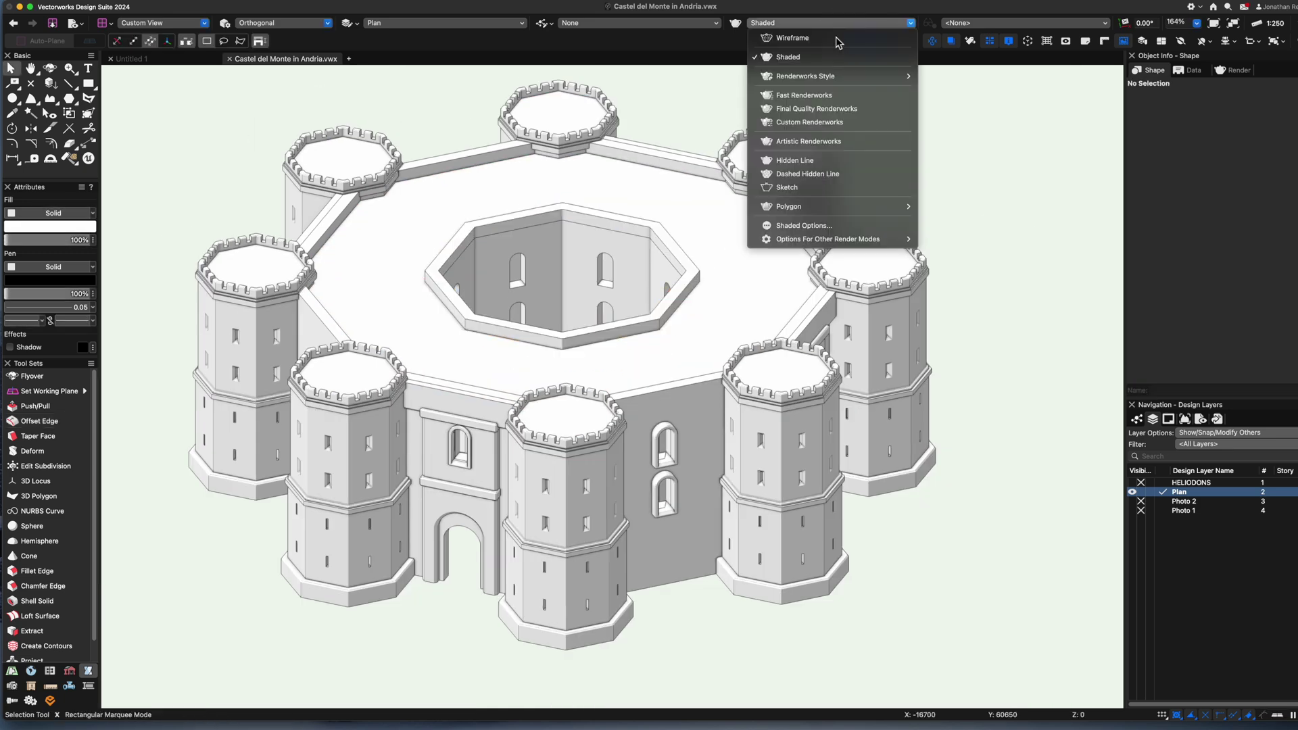
pyautogui.click(803, 227)
pyautogui.click(601, 155)
pyautogui.press('Return')
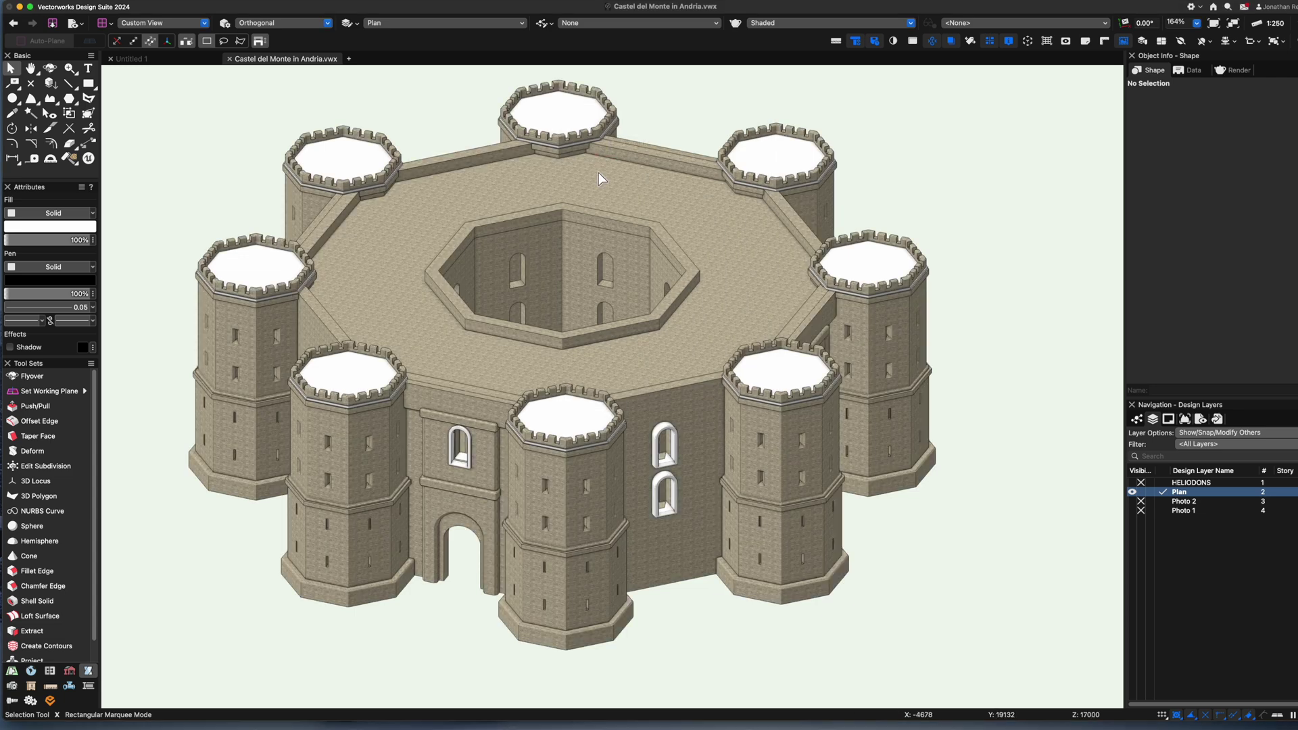
# Copy the stone attributes onto the tower symbol's untextured upper moulding with the Eyedropper, and exit the symbol
pyautogui.doubleClick(361, 358)
pyautogui.press('Return')
pyautogui.scroll(4, 353, 376)
pyautogui.press('e')
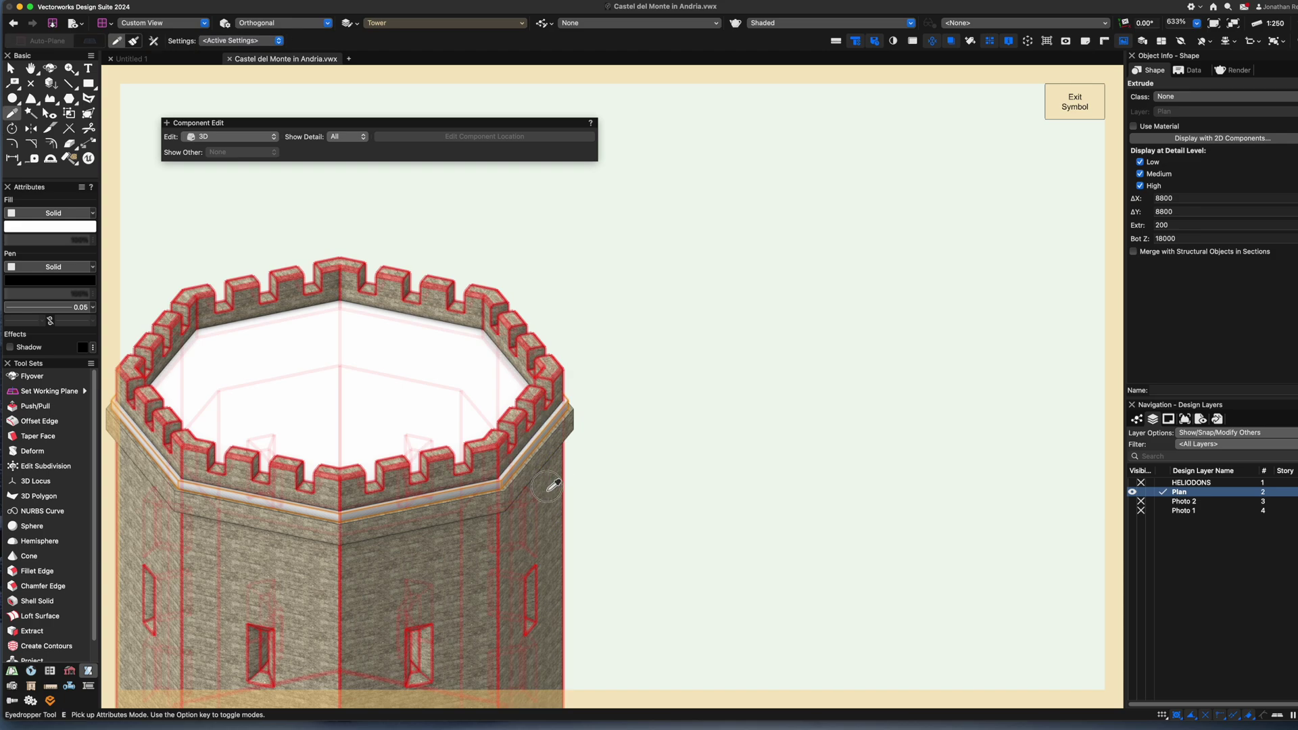
pyautogui.keyDown('alt'); pyautogui.click(495, 478); pyautogui.keyUp('alt')
pyautogui.press('x')
pyautogui.press('x')
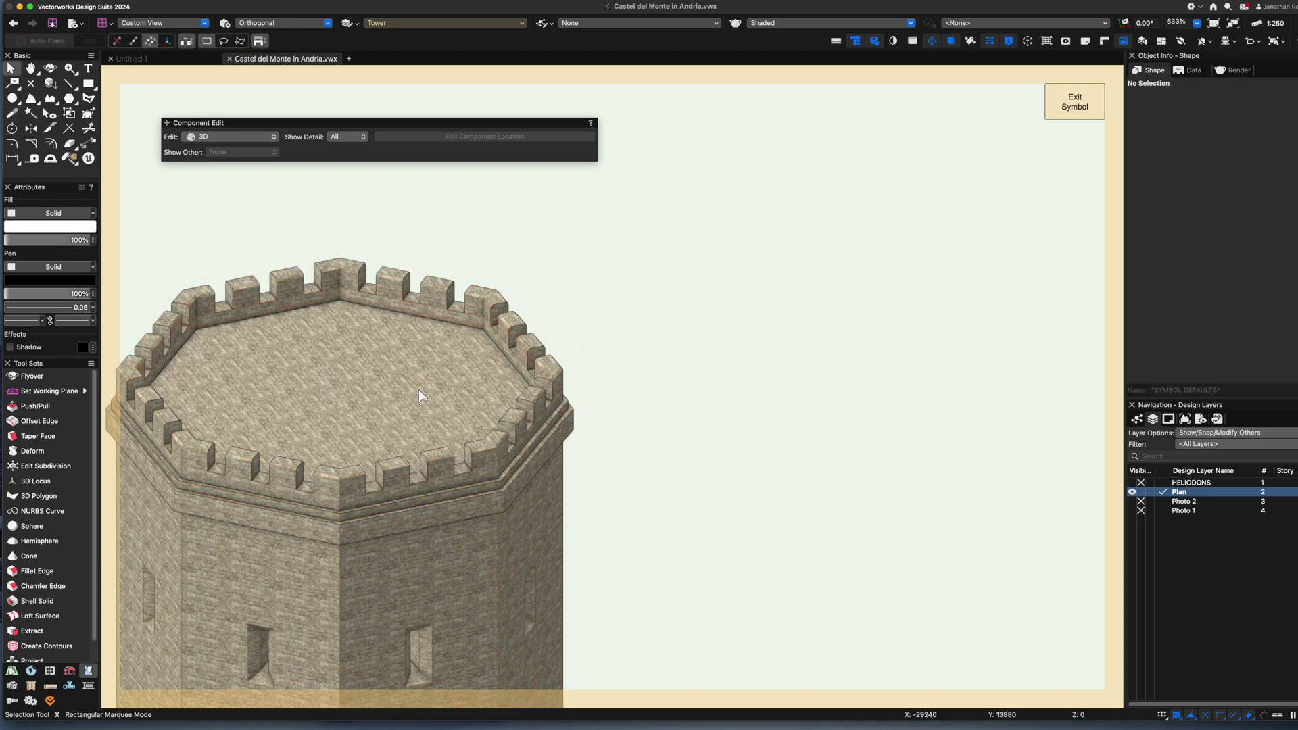
pyautogui.click(1068, 102)
# Apply the Stone - Natural 02 texture to the arched frame in the WINDOW 2 symbol, and exit the symbol
pyautogui.doubleClick(664, 428)
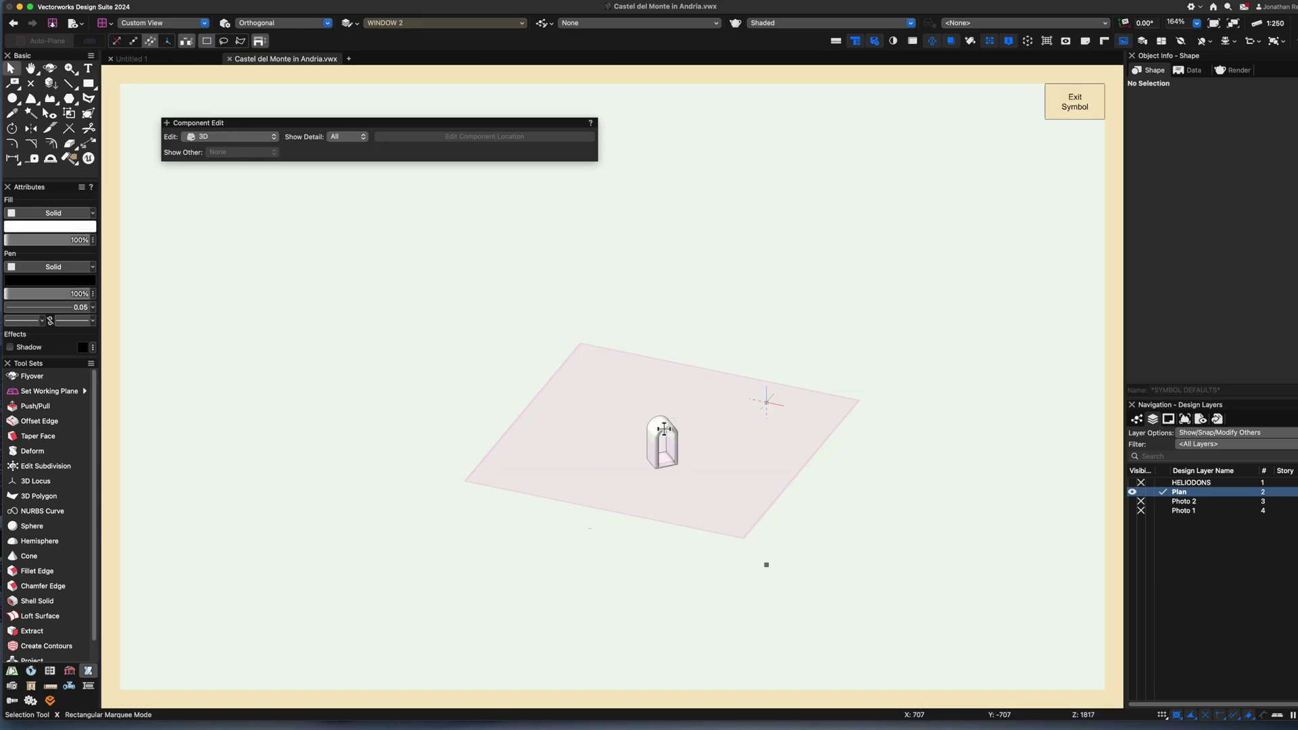
pyautogui.press('super+r')
pyautogui.rightClick(742, 235)
pyautogui.click(764, 298)
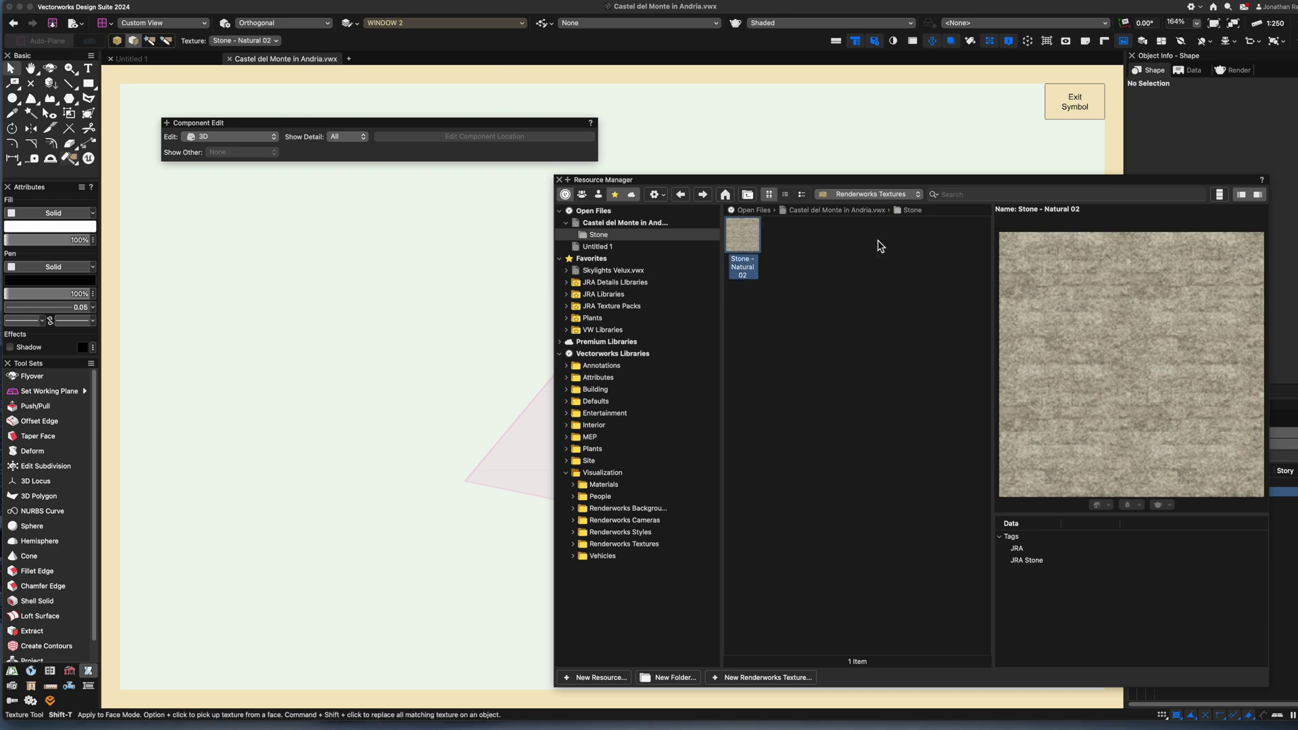
pyautogui.moveTo(788, 180); pyautogui.dragTo(1034, 159)
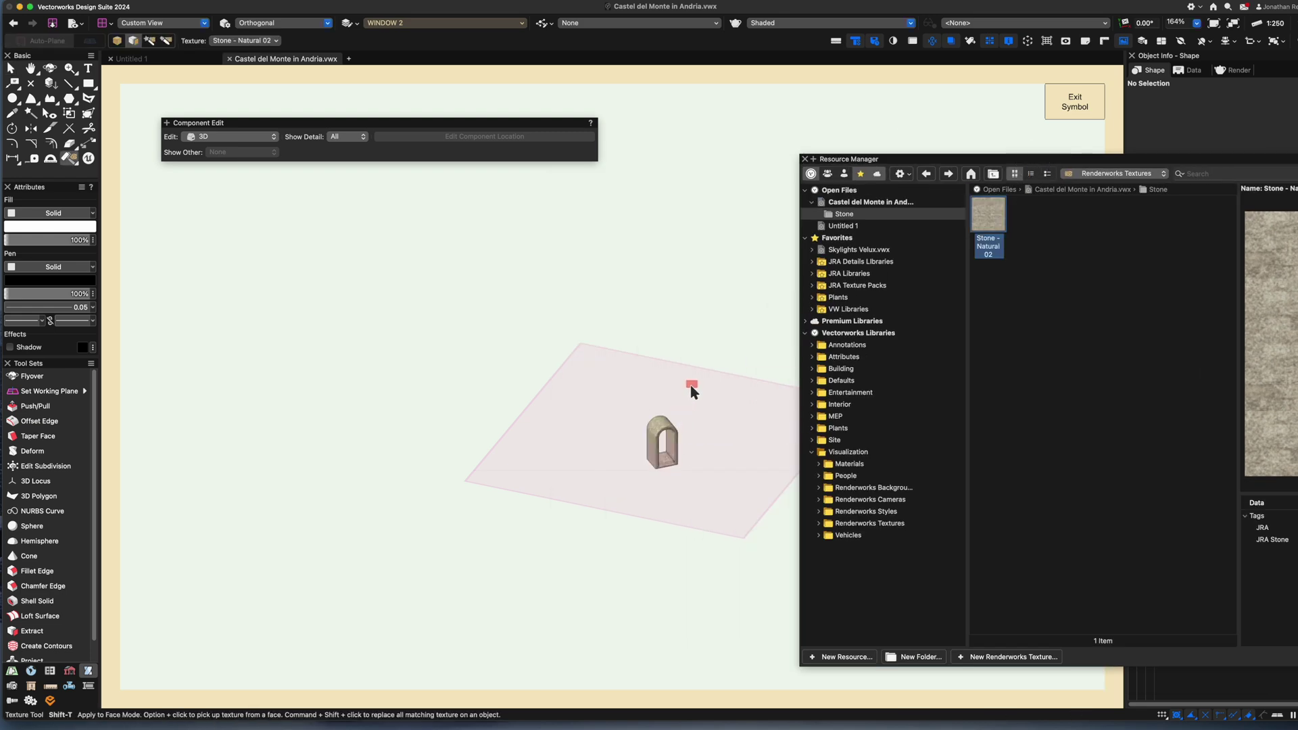
pyautogui.click(1078, 105)
pyautogui.click(805, 158)
pyautogui.press('x')
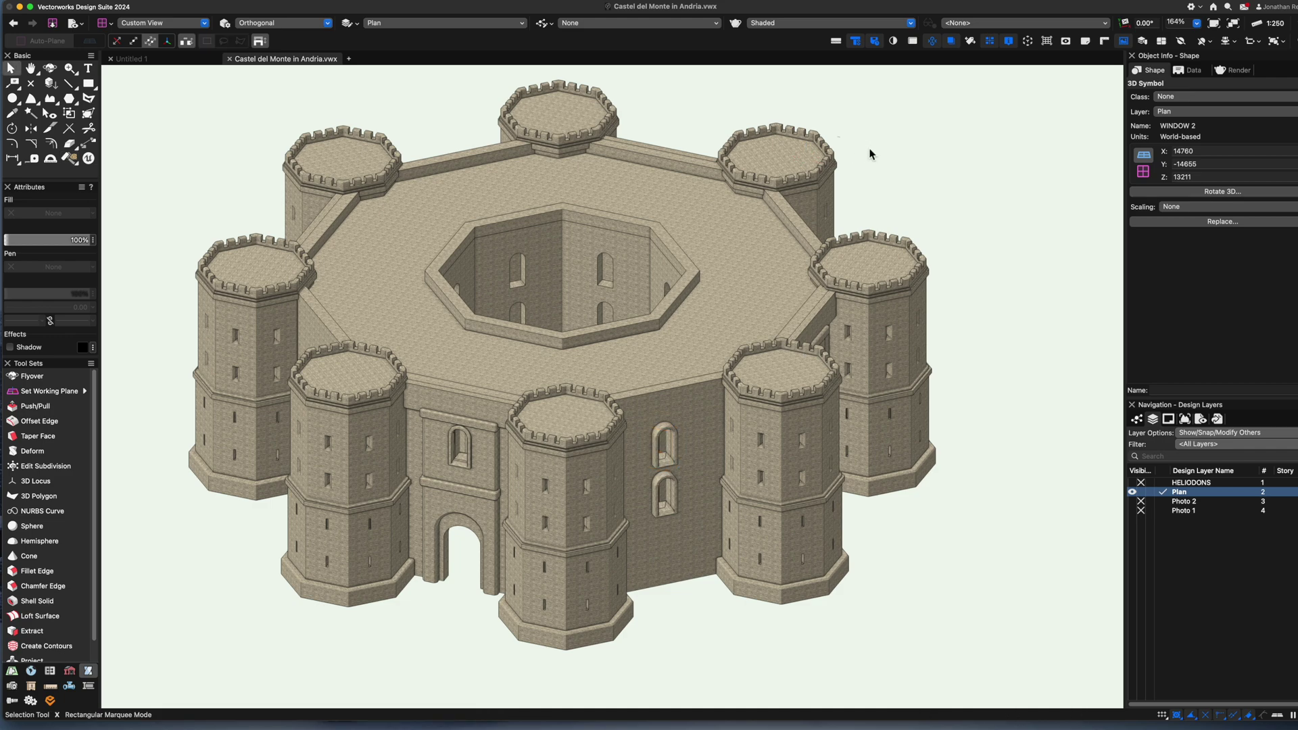
# Examine the textured castle from different angles, including its octagonal base outline, and view its front elevation
pyautogui.hotkey('shift', 'c')
pyautogui.moveTo(777, 409); pyautogui.dragTo(759, 542)
pyautogui.scroll(-1, 678, 426)
pyautogui.moveTo(678, 425); pyautogui.dragTo(649, 648)
pyautogui.click(645, 633)
pyautogui.scroll(-1, 638, 623)
pyautogui.moveTo(638, 624); pyautogui.dragTo(596, 419, button='middle')
pyautogui.scroll(2, 605, 416)
pyautogui.hotkey('shift', 'c')
pyautogui.moveTo(596, 418); pyautogui.dragTo(715, 455)
pyautogui.press('KP_2')
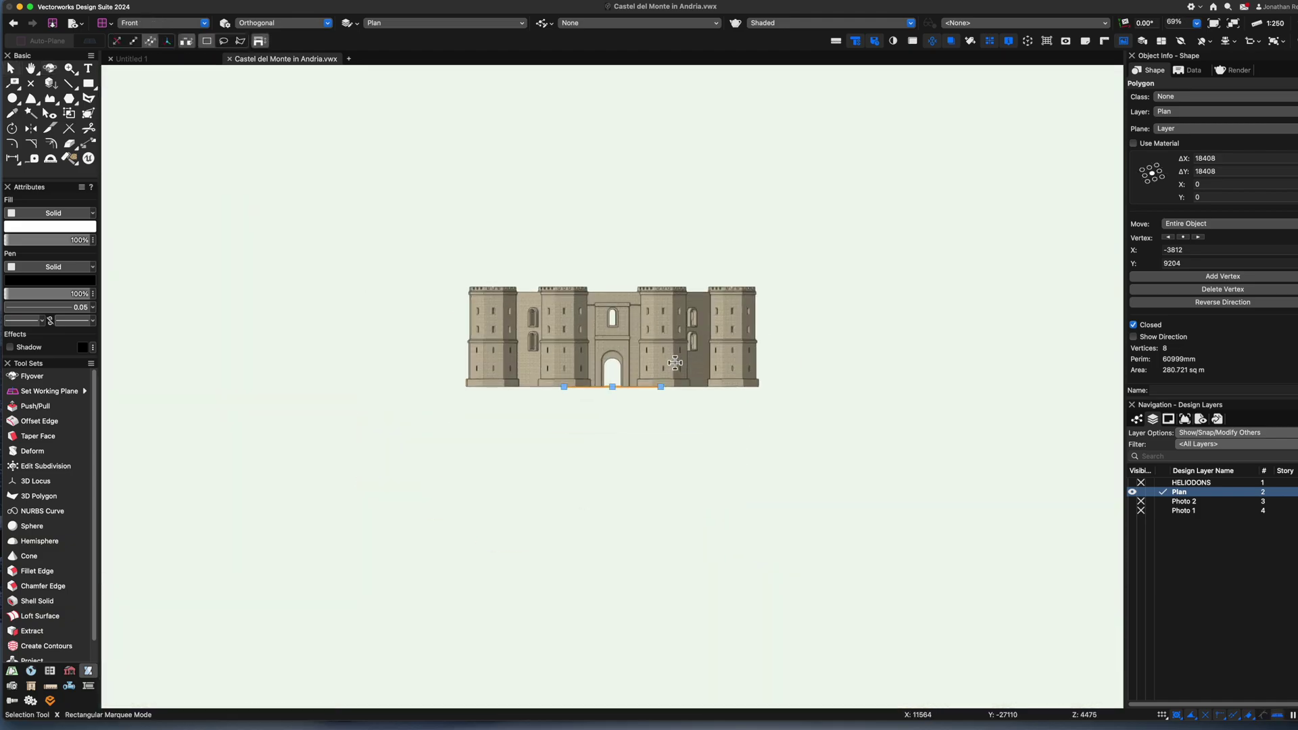
pyautogui.click(643, 252)
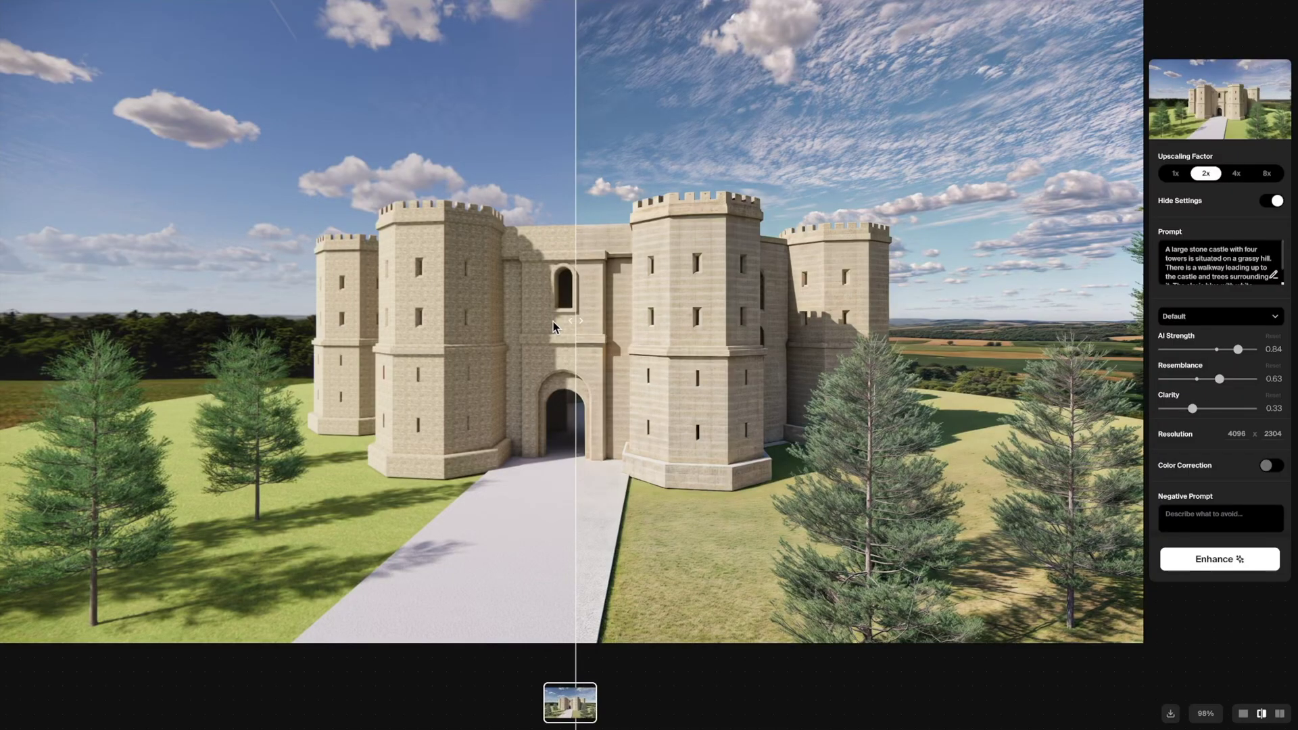
# Switch to the AI image enhancer and compare the original castle renders with their enhanced versions
pyautogui.moveTo(578, 321); pyautogui.dragTo(3, 426)
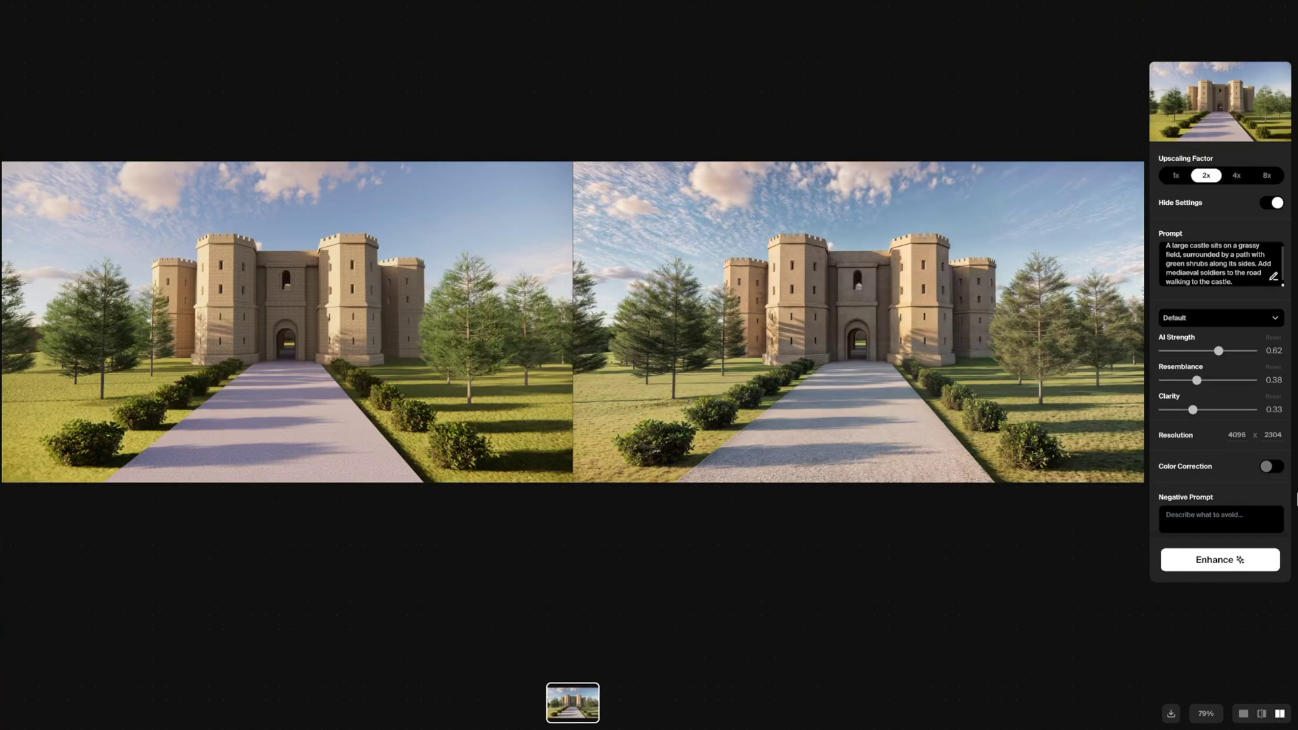
pyautogui.click(1243, 714)
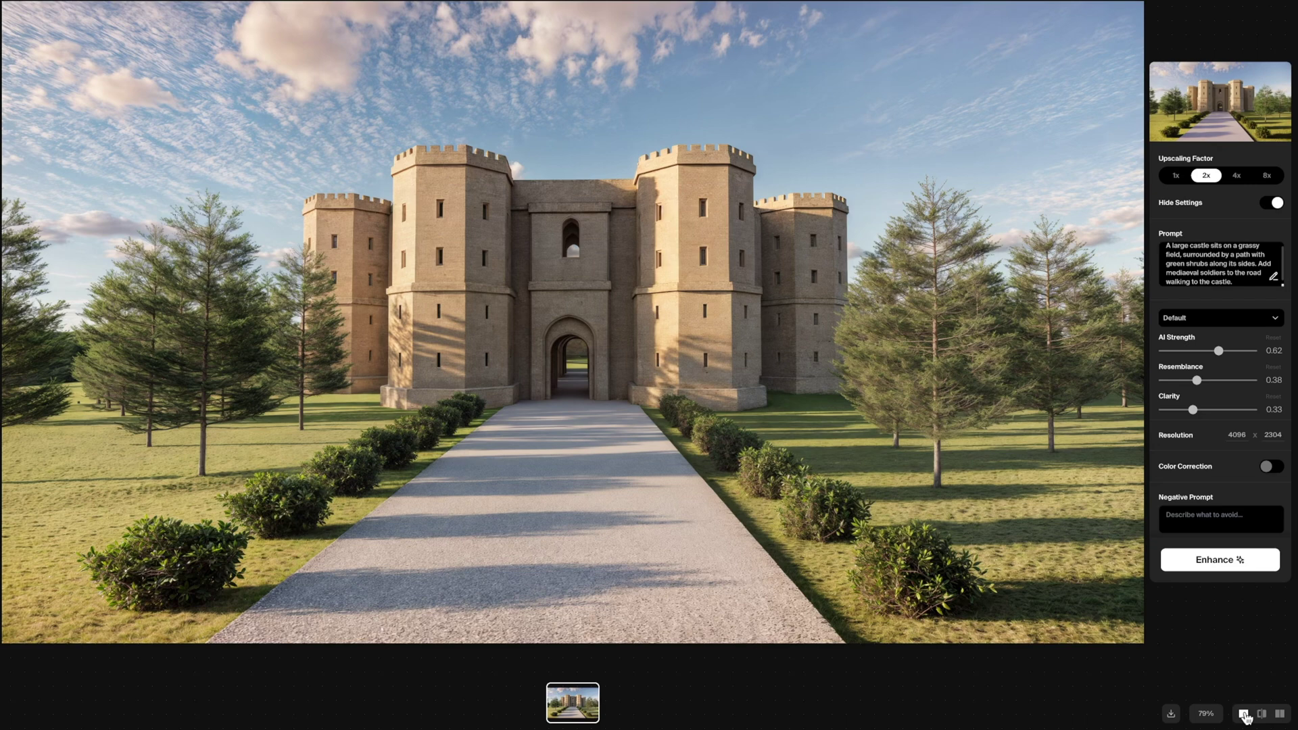
pyautogui.click(1261, 715)
pyautogui.moveTo(579, 324); pyautogui.dragTo(424, 345)
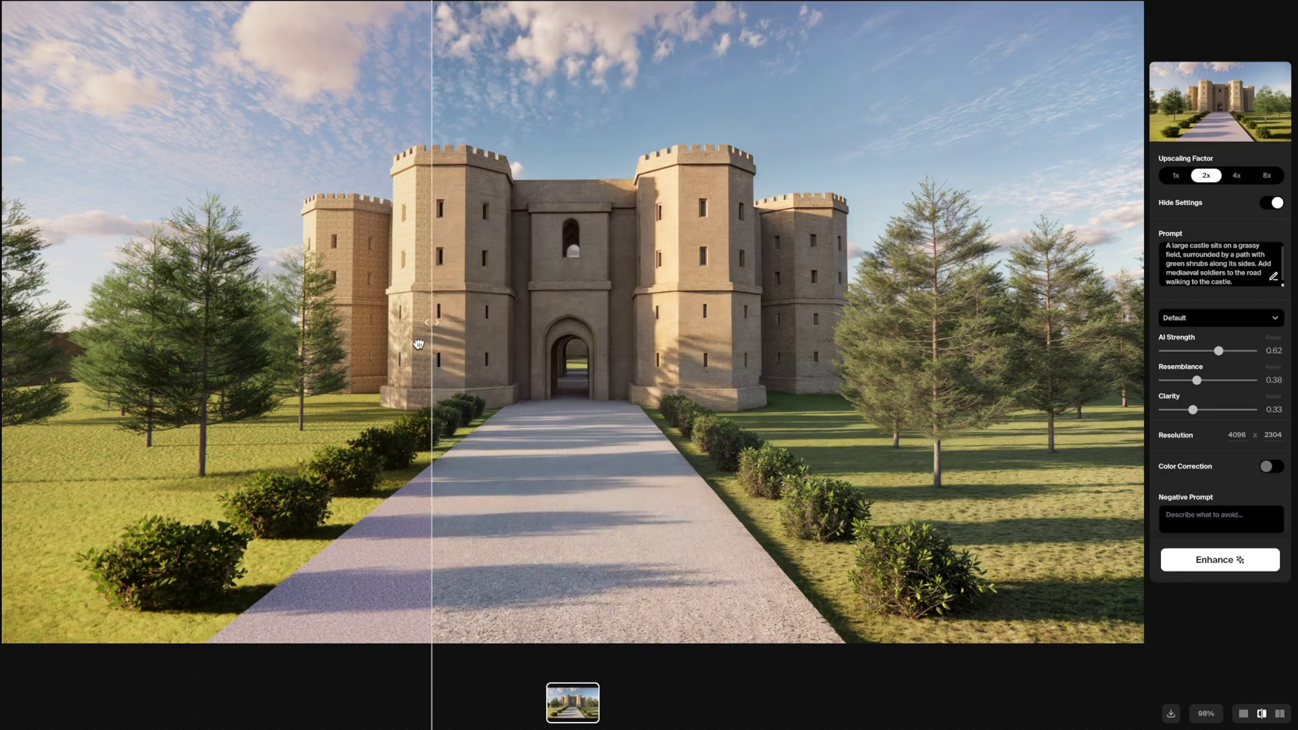